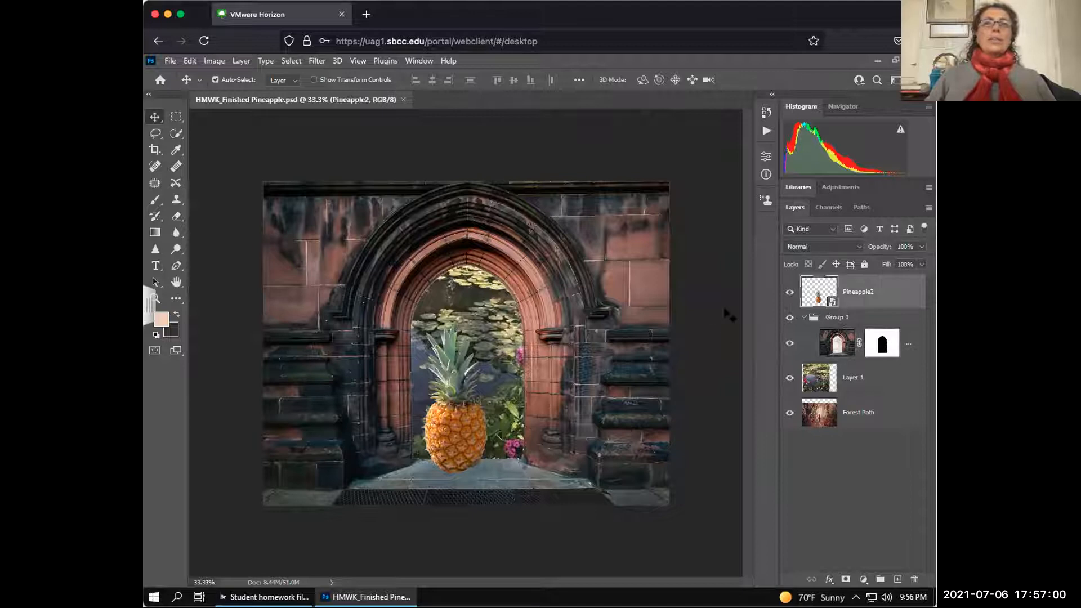
Toggle the Pineapple2 layer's visibility off and on, and nudge the pineapple slightly up and to the right within the archway.
left_click(789, 292)
left_click(789, 292)
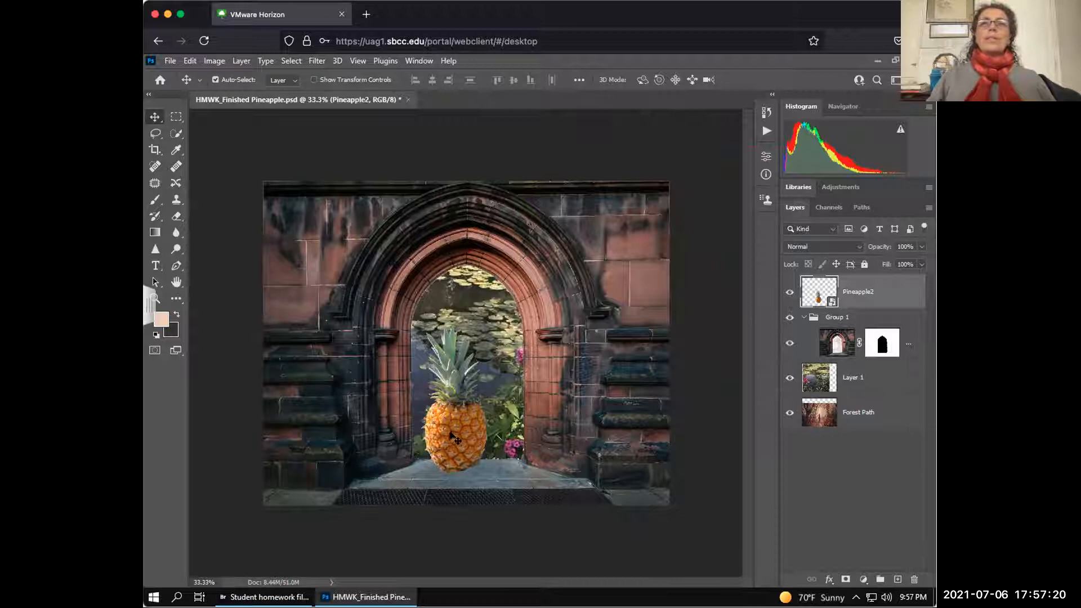
left_click_drag(473, 431, 485, 426)
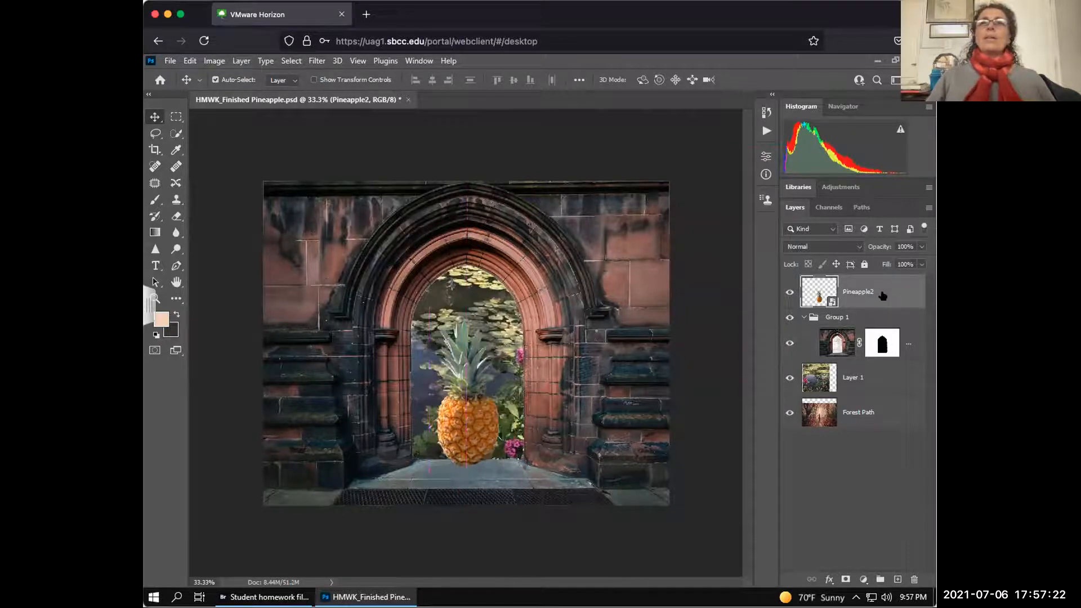
Move the Pineapple2 layer beneath Layer 1 and add a blank white layer mask to Layer 1.
left_click_drag(881, 317, 871, 393)
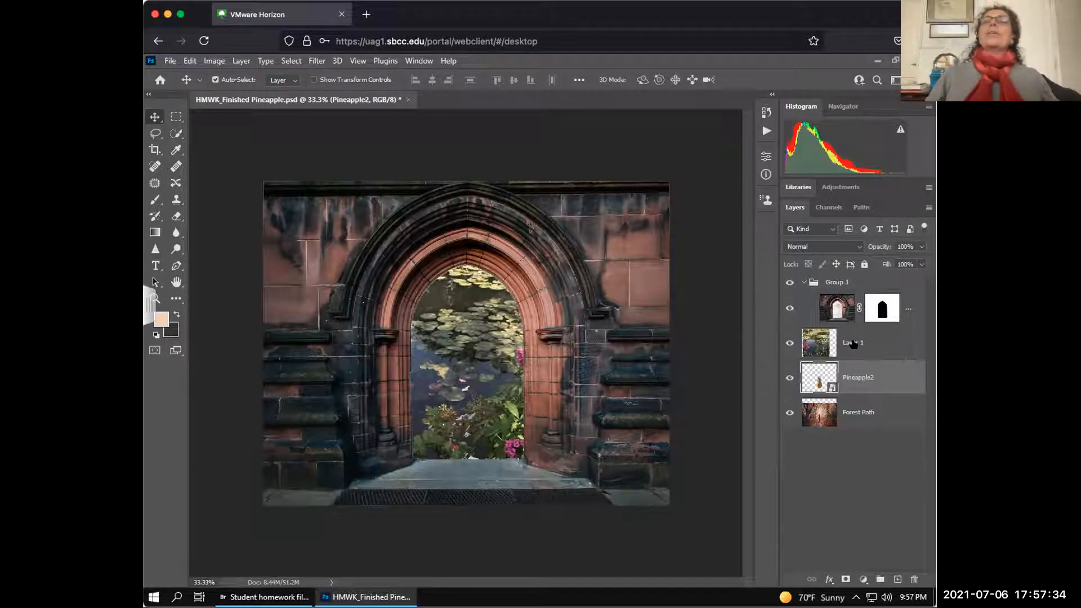
left_click(852, 344)
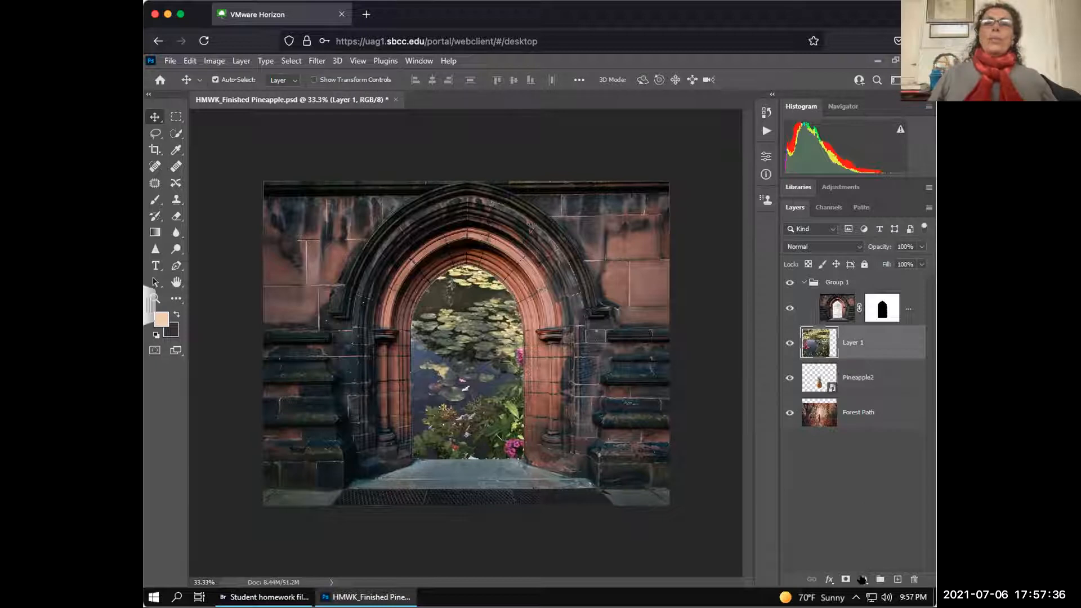
left_click(846, 580)
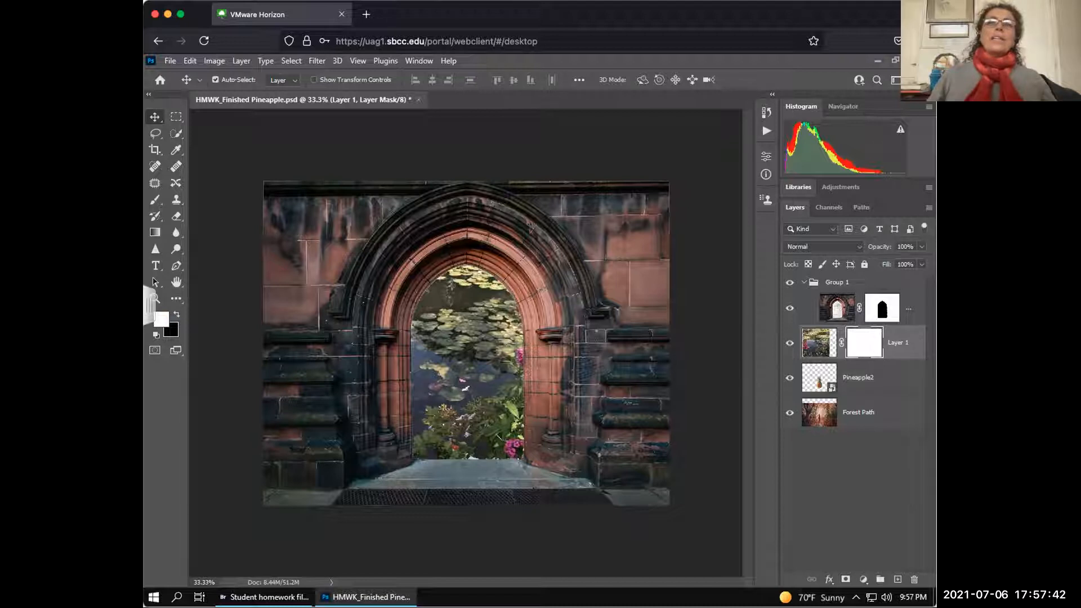
Load the Pineapple2 layer's outline as a selection, fill it with black on Layer 1's mask, and deselect.
left_click(816, 381, "alt")
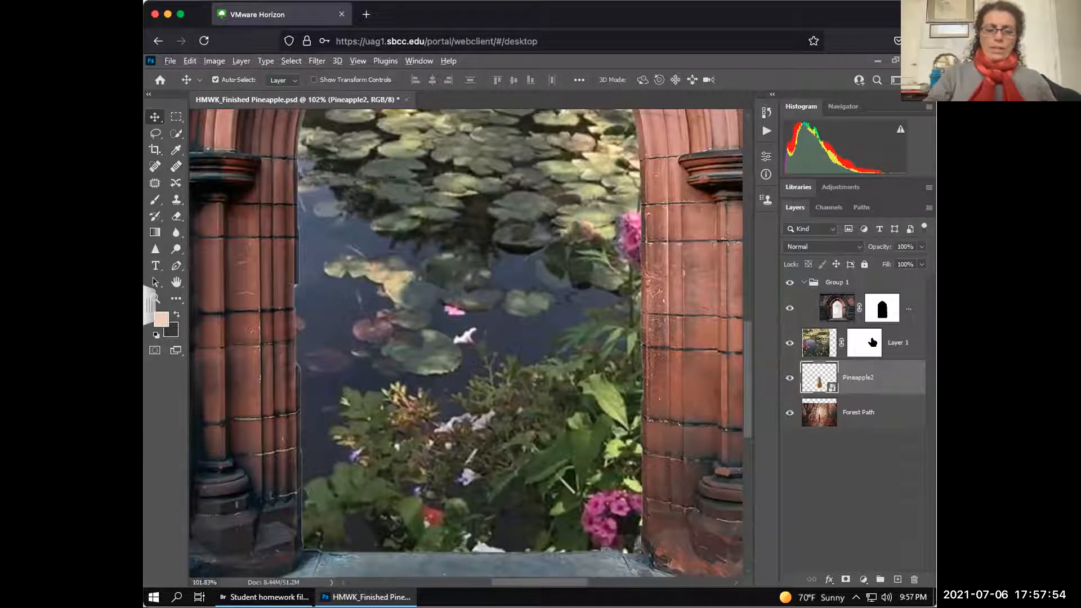
key("ctrl+1")
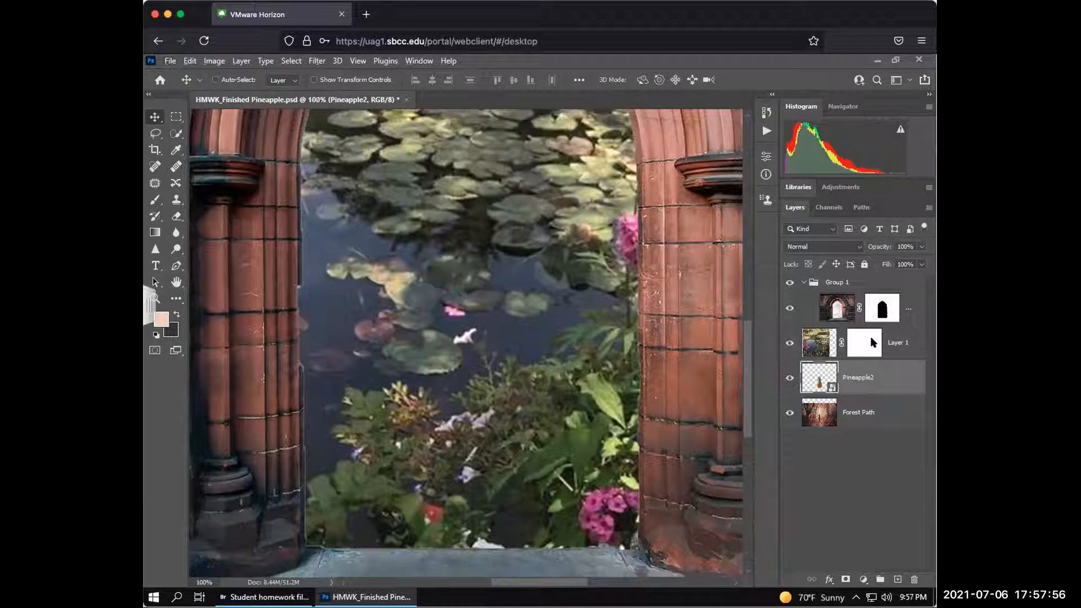
key("ctrl+minus")
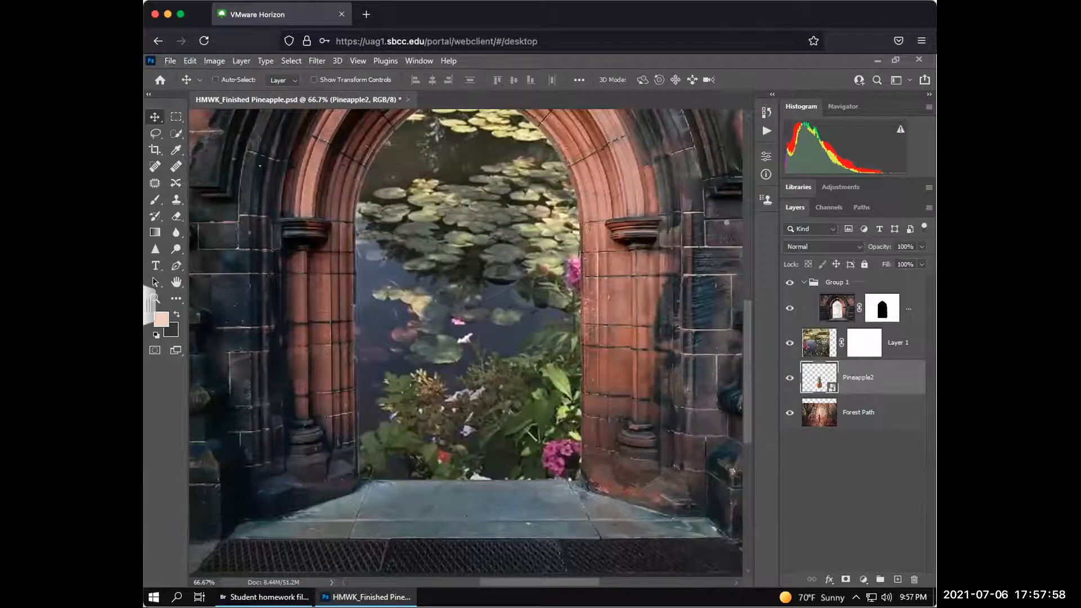
key("ctrl+minus")
key("ctrl+minus")
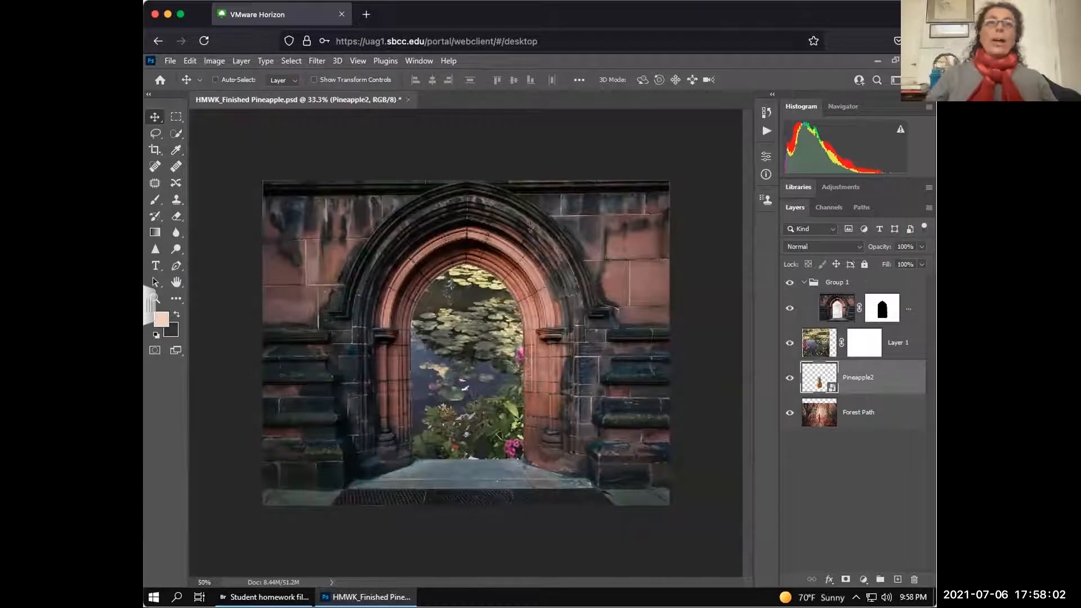
key("ctrl+plus")
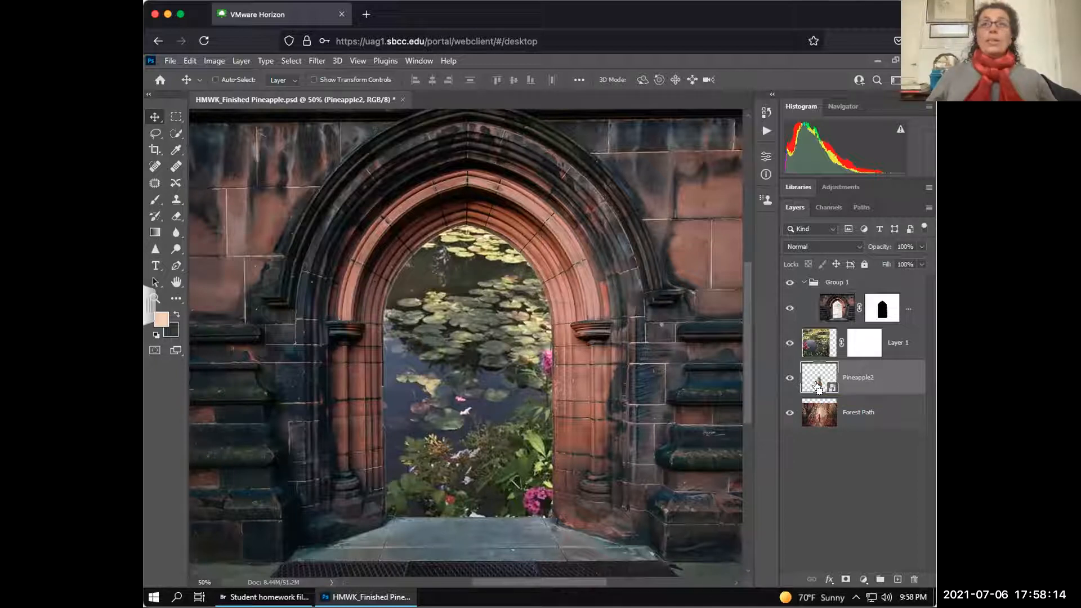
left_click(817, 385, "ctrl")
left_click(863, 345)
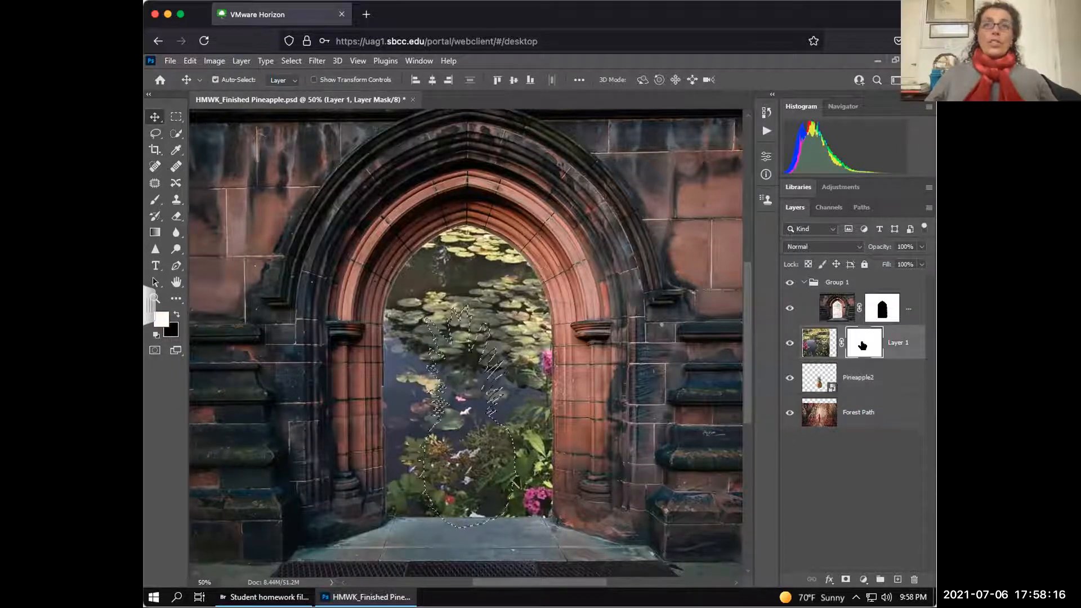
key("BackSpace")
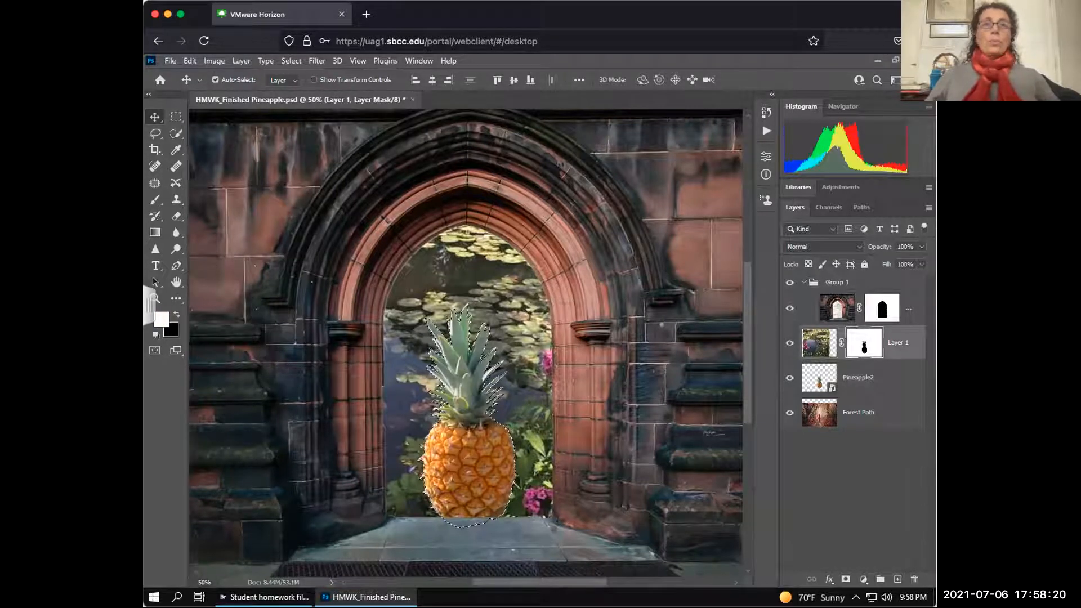
scroll(867, 356, "left", 1)
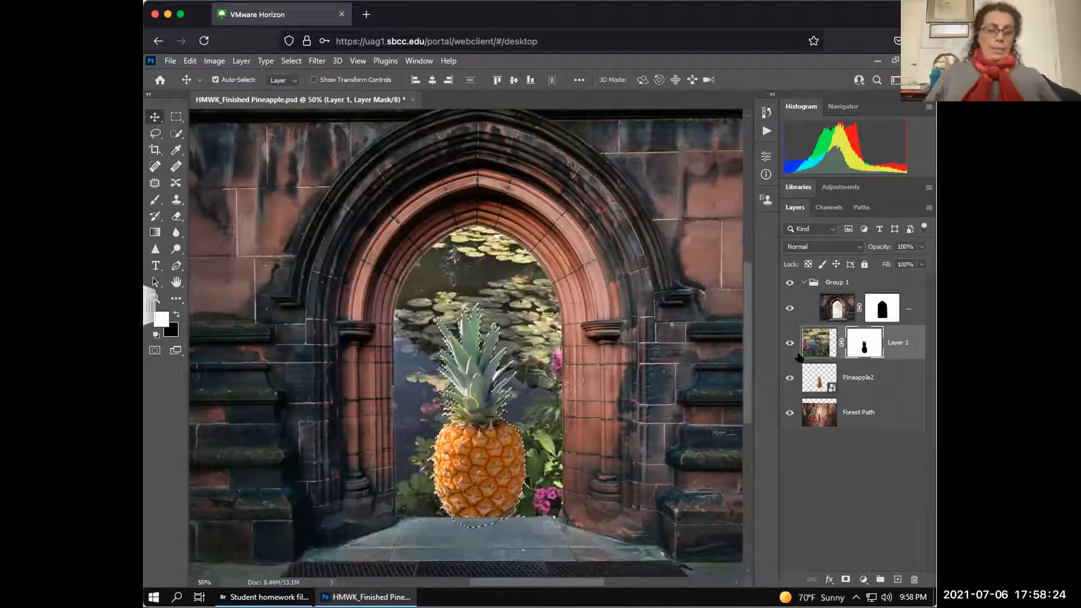
key("ctrl+d")
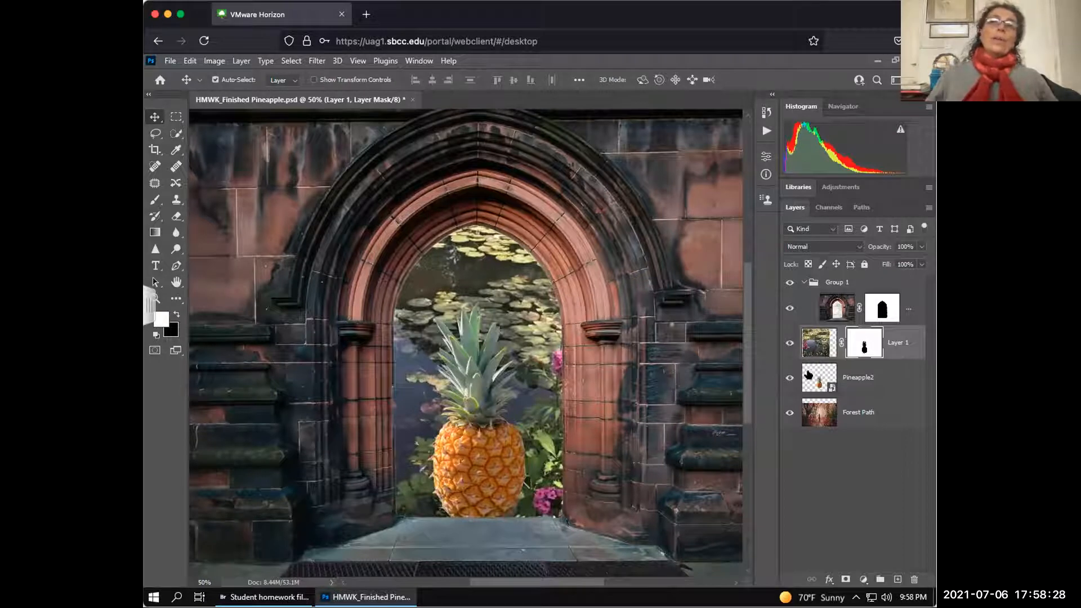
Disable Layer 1's mask to compare the image without it, and re-enable the mask.
left_click(862, 345, "shift")
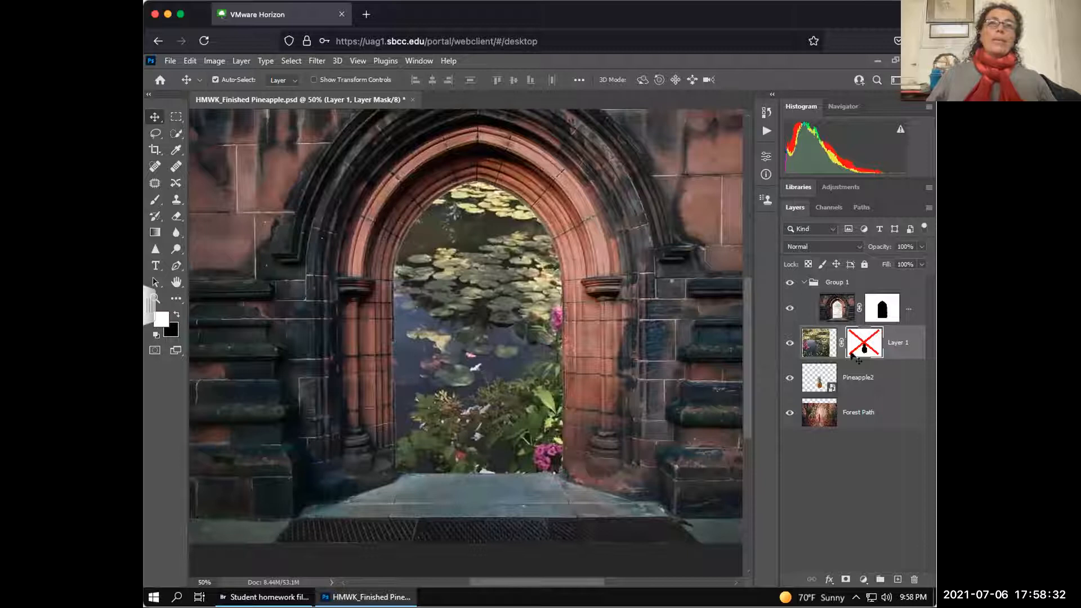
scroll(508, 353, "left", 1)
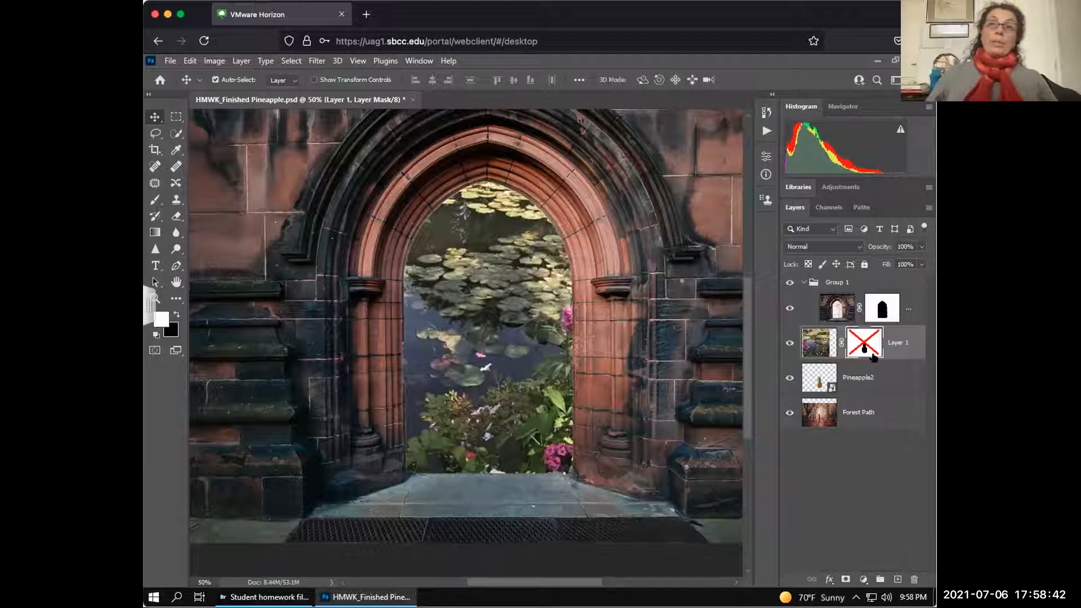
left_click_drag(865, 380, 880, 405)
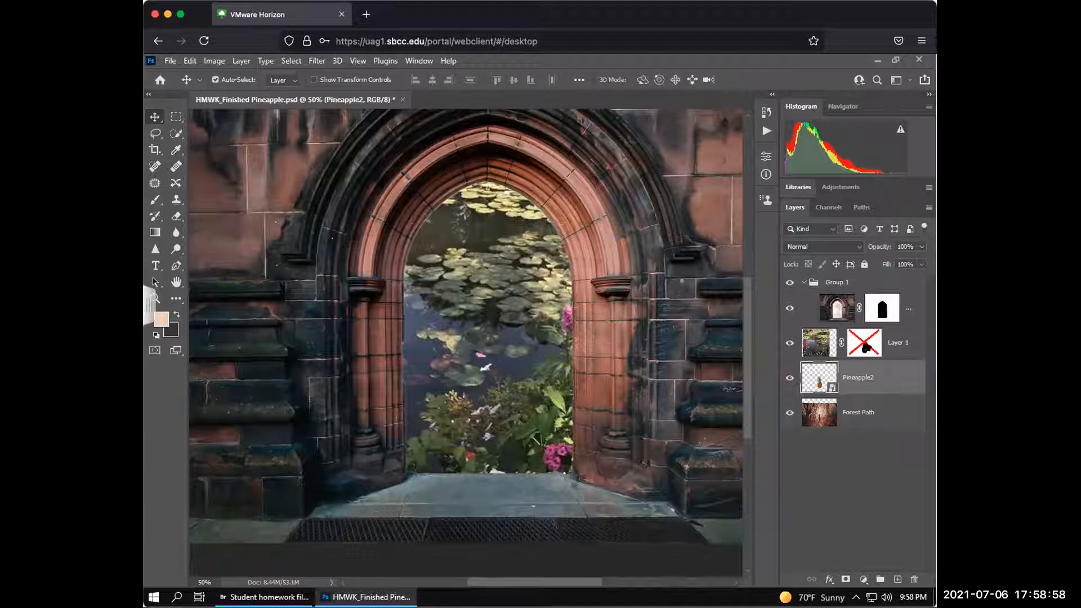
left_click(864, 344, "shift")
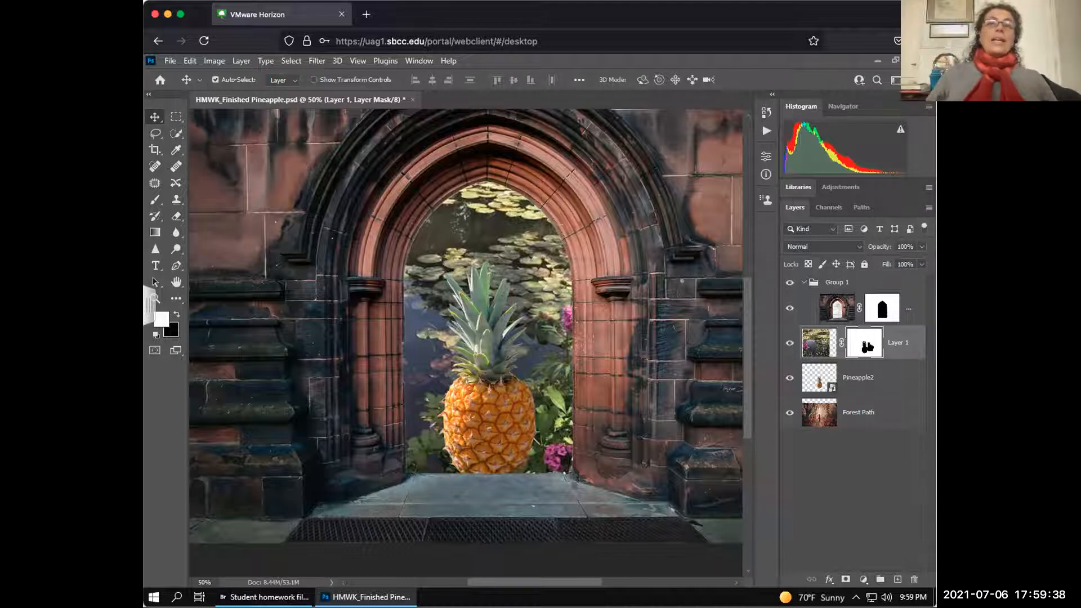
Lower the Pineapple2 layer's opacity to 77% and toggle its visibility to compare it with the forest path behind.
left_click(815, 382)
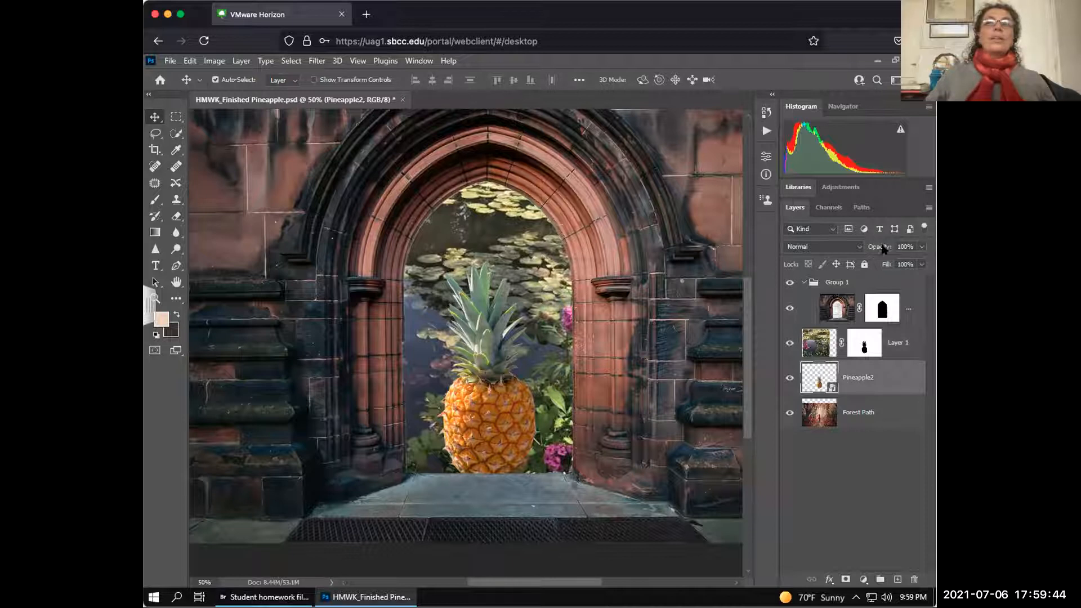
left_click(920, 247)
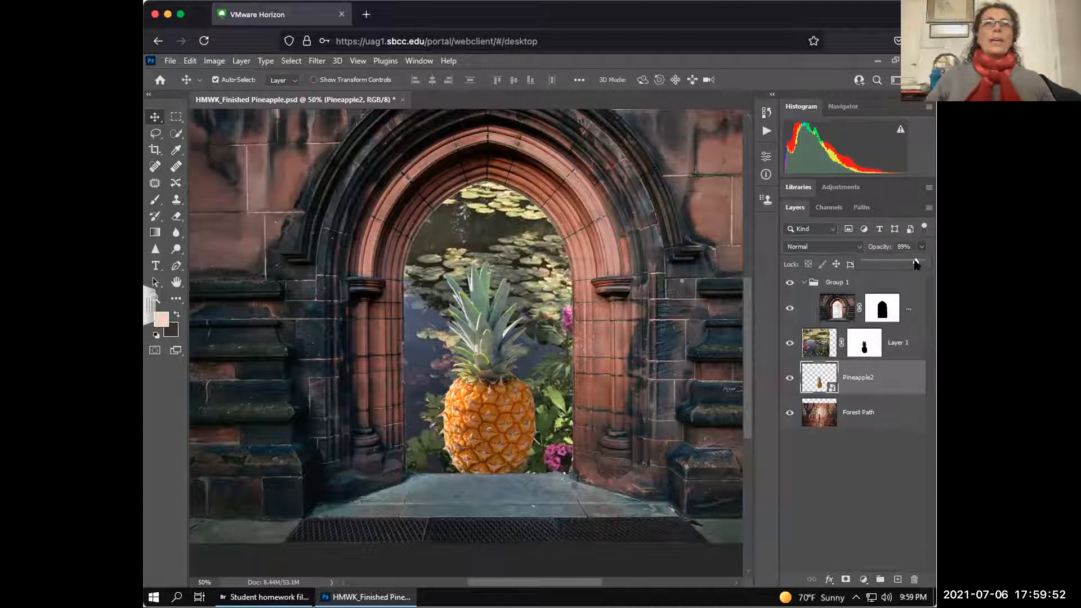
left_click_drag(916, 264, 909, 263)
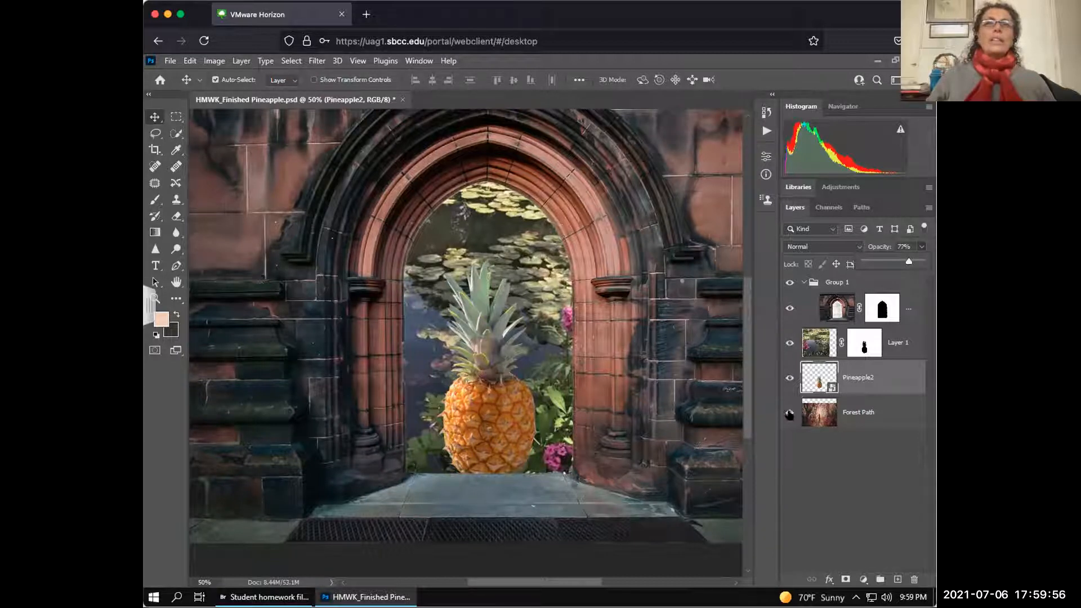
left_click_drag(862, 375, 839, 388)
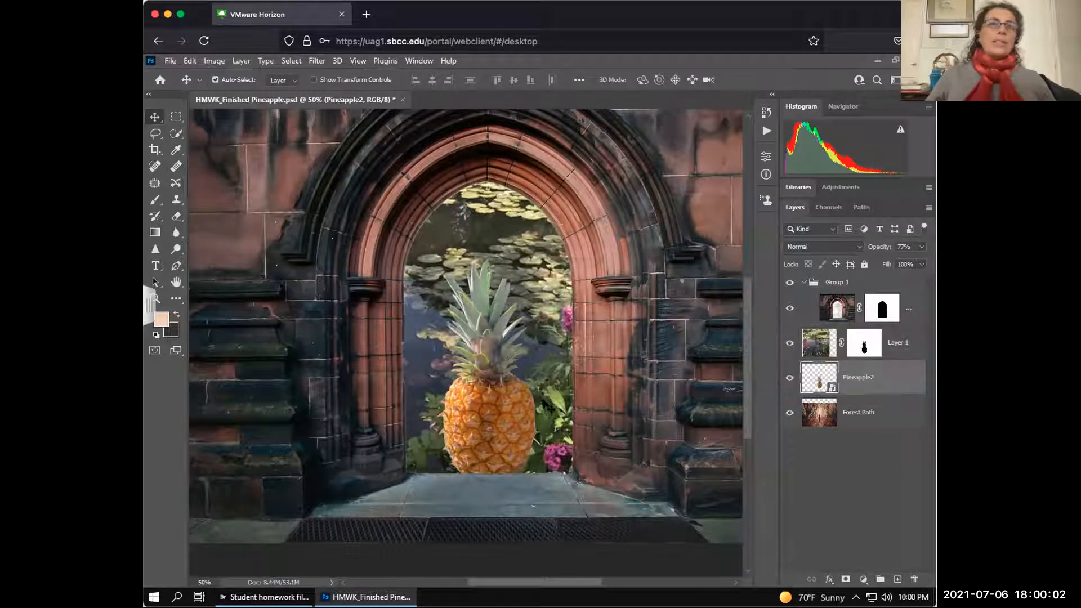
left_click(790, 382)
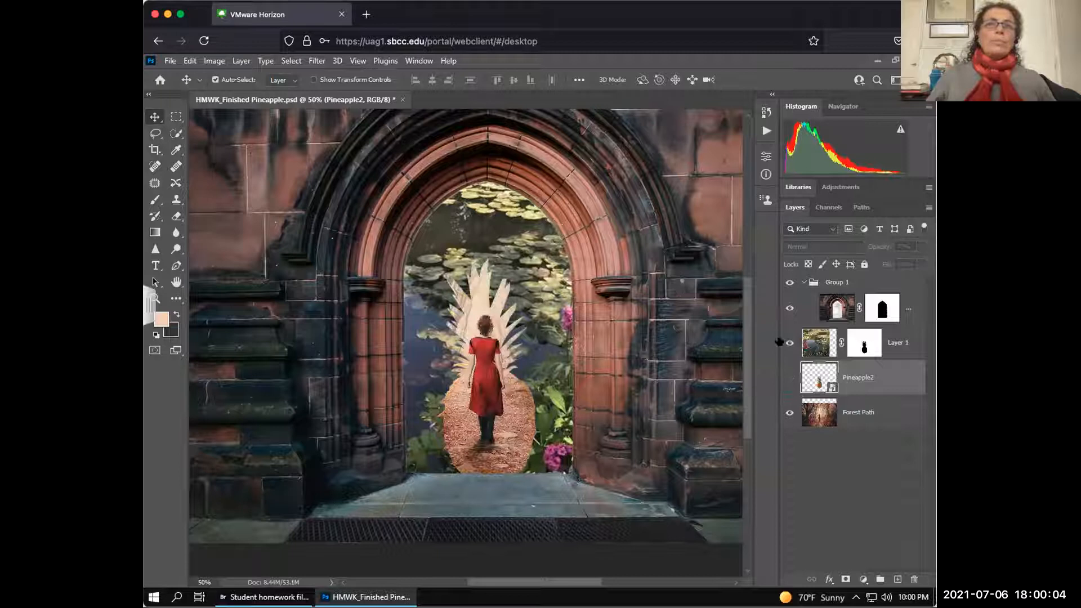
left_click(790, 378)
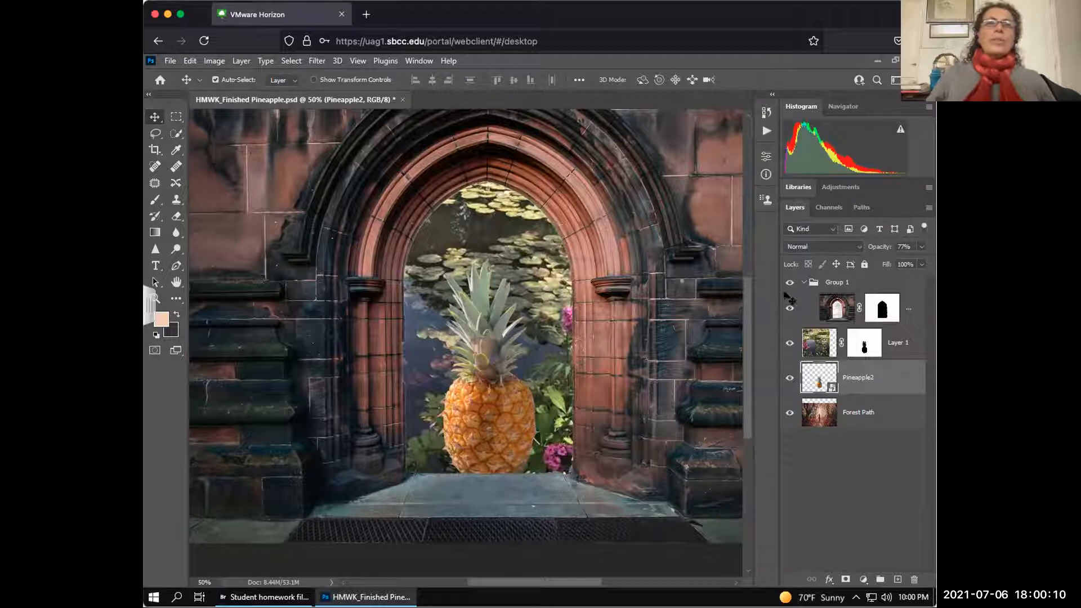
Reduce the Pineapple2 layer's opacity in stages to 62%, 47%, 22% and 0%.
left_click(922, 247)
left_click_drag(913, 263, 904, 263)
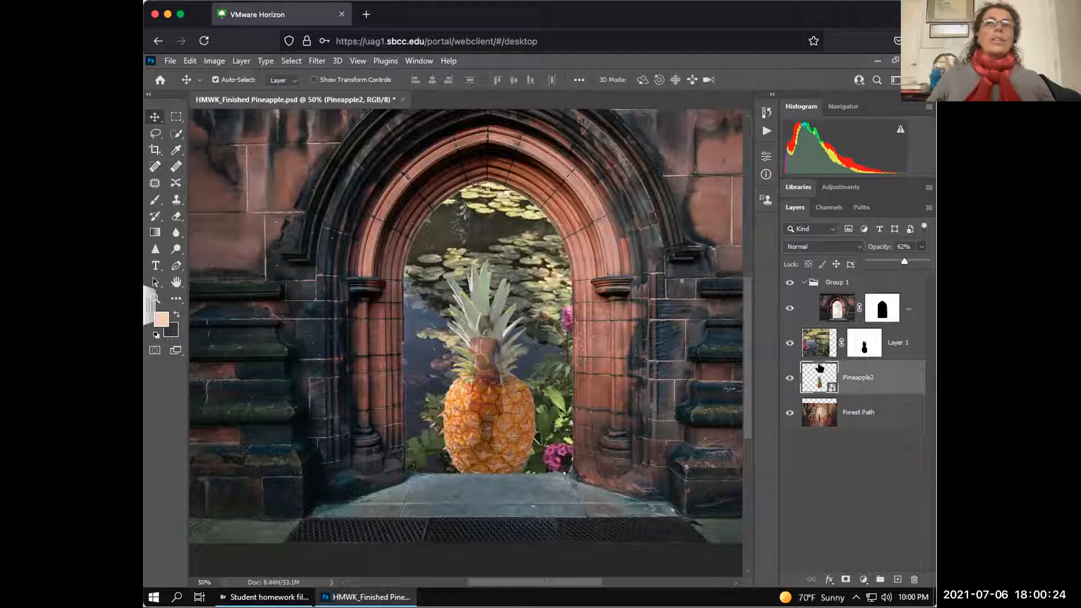
left_click(789, 381)
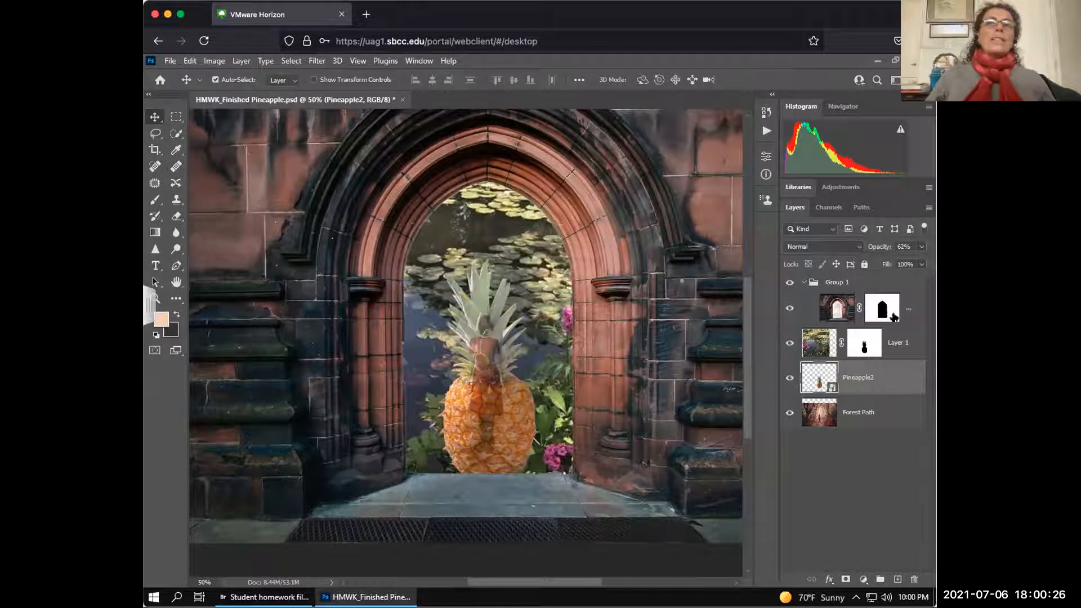
left_click(922, 248)
left_click_drag(905, 262, 897, 265)
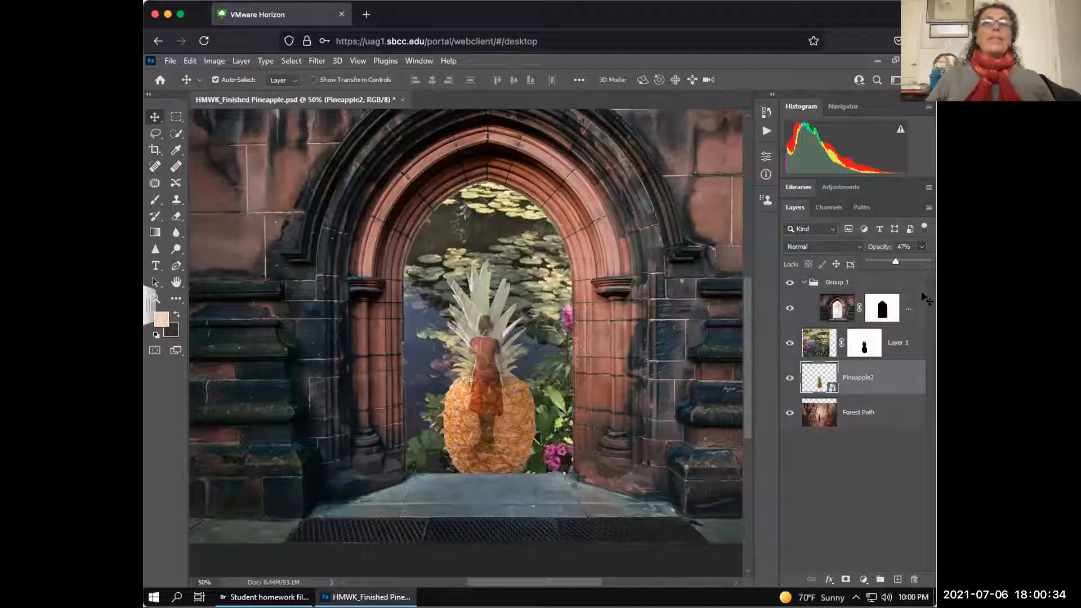
left_click_drag(895, 261, 875, 263)
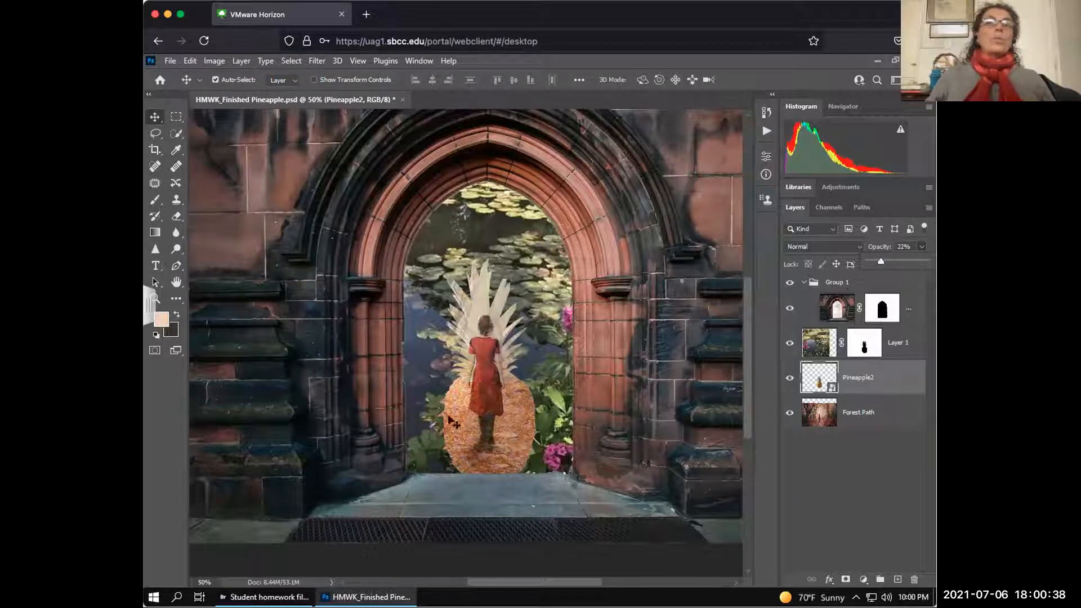
left_click_drag(880, 263, 861, 263)
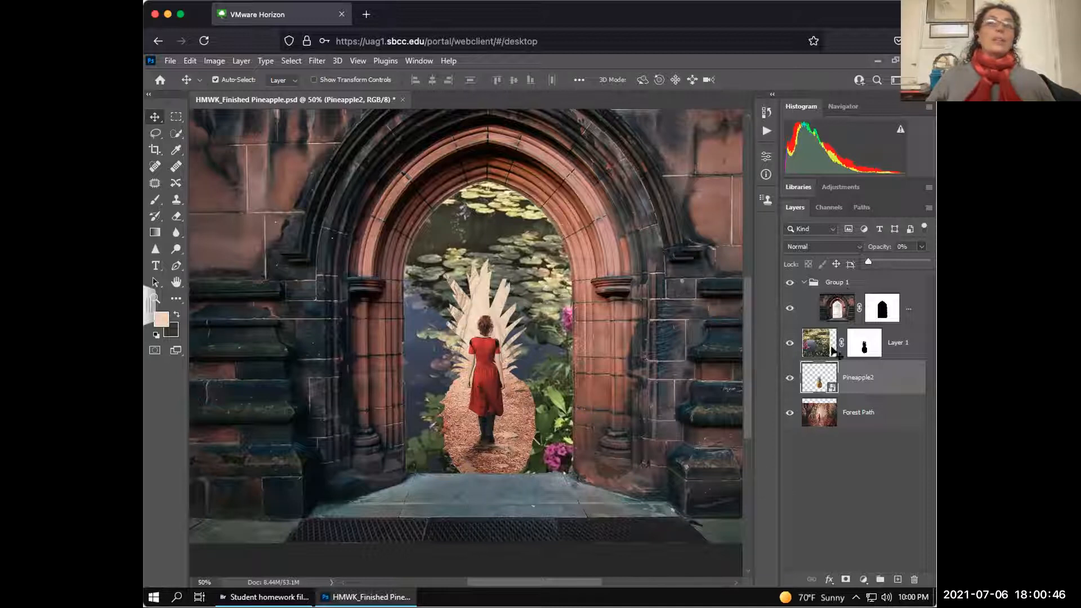
Bring the Pineapple2 layer's opacity back up to 100%.
mouse_move(904, 261)
left_mouse_down()
mouse_move(920, 260)
mouse_move(901, 263)
left_mouse_up()
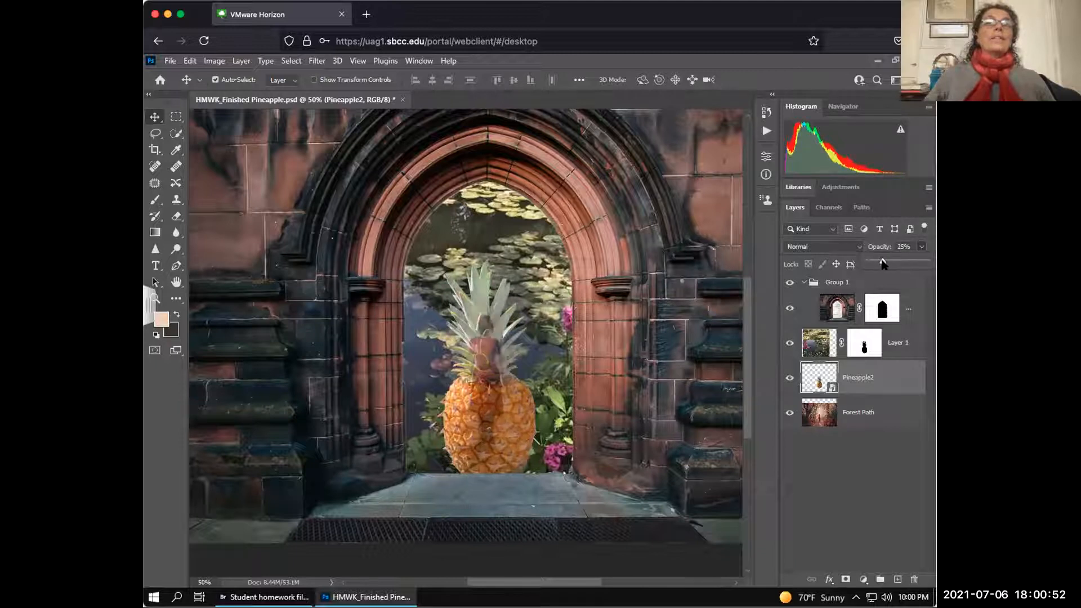
left_click(882, 261)
left_click_drag(910, 264, 930, 263)
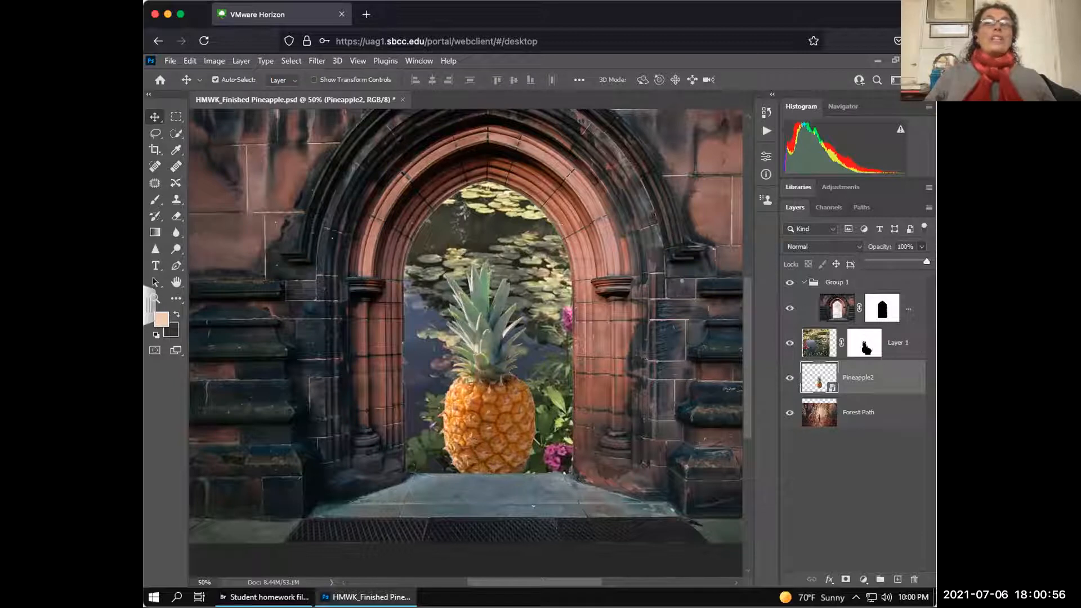
Display only Layer 1's mask and paint a short horizontal black brush stroke in the white area above and left of the pineapple shape.
left_click(866, 347)
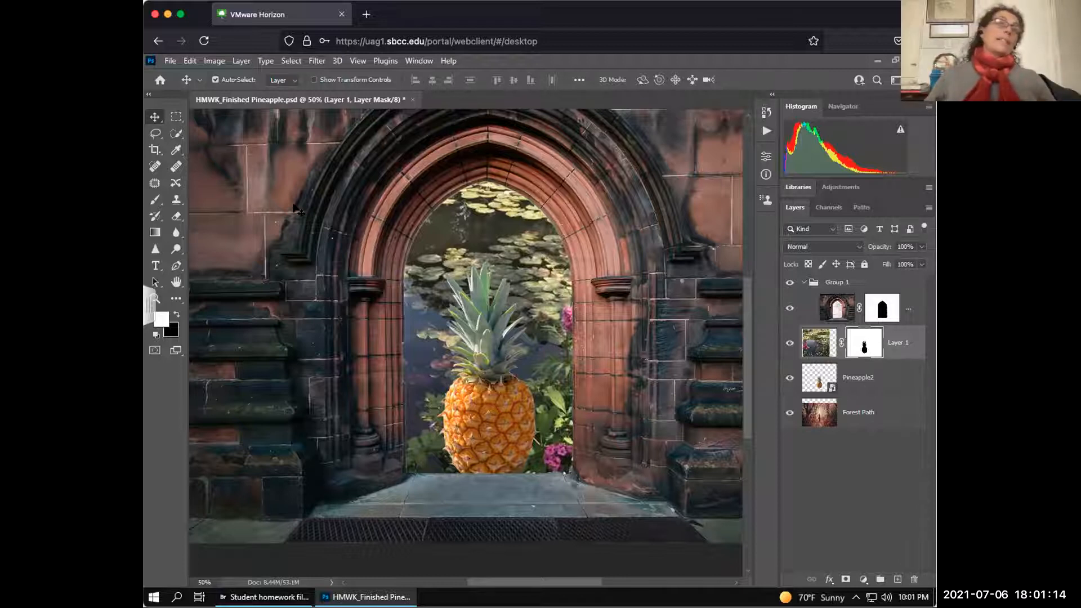
left_click(155, 201)
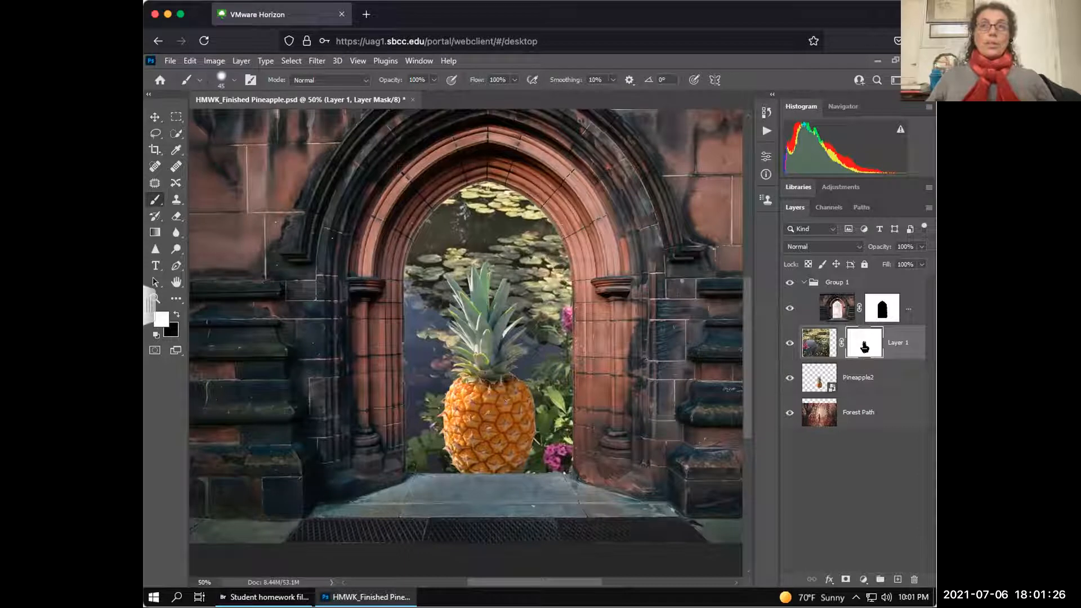
left_click(864, 346, "alt")
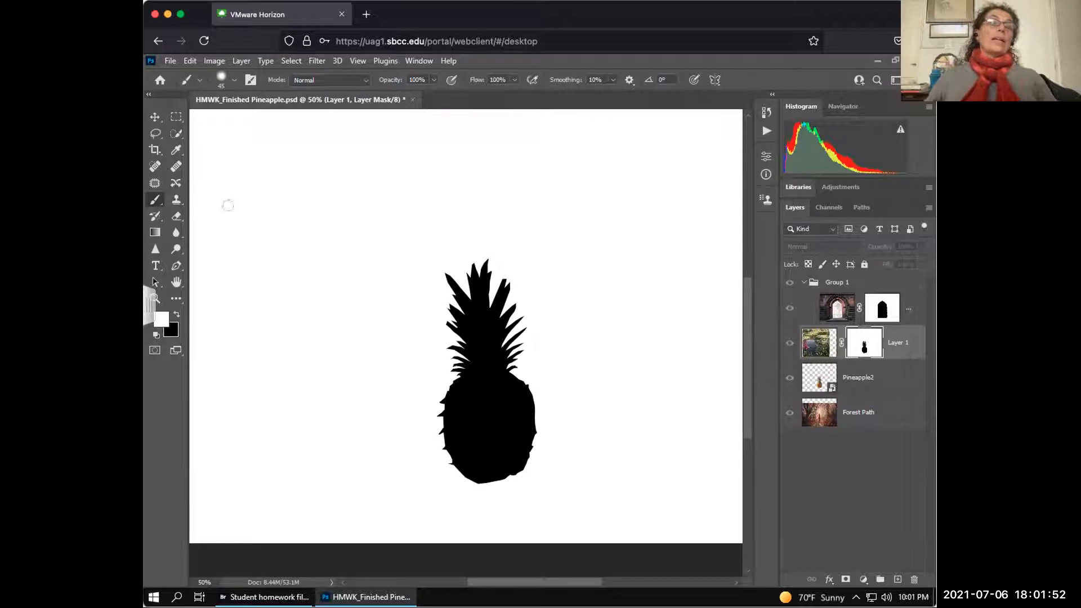
left_click(176, 314)
left_click_drag(246, 169, 372, 166)
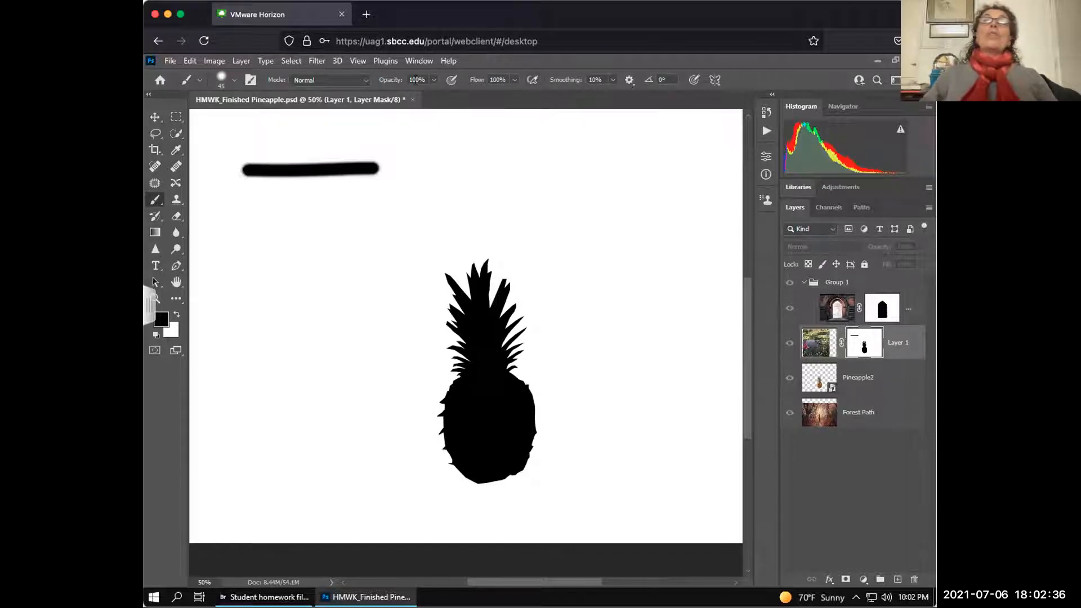
Paint three more horizontal black strokes on the mask around the first stroke, using brush opacities of 51%, 75% and 27%.
left_click(434, 81)
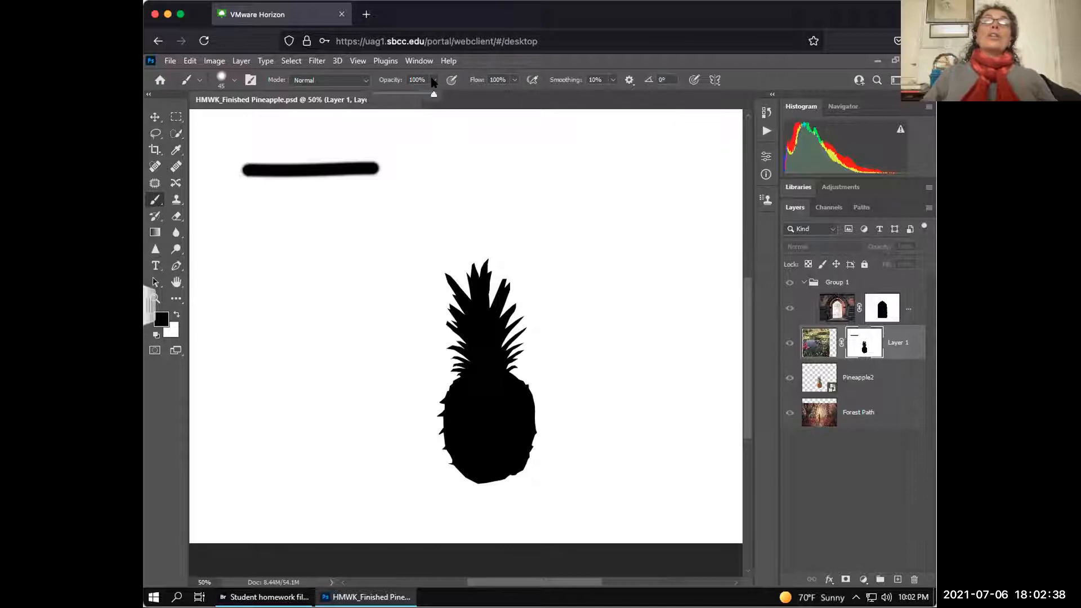
left_click(403, 94)
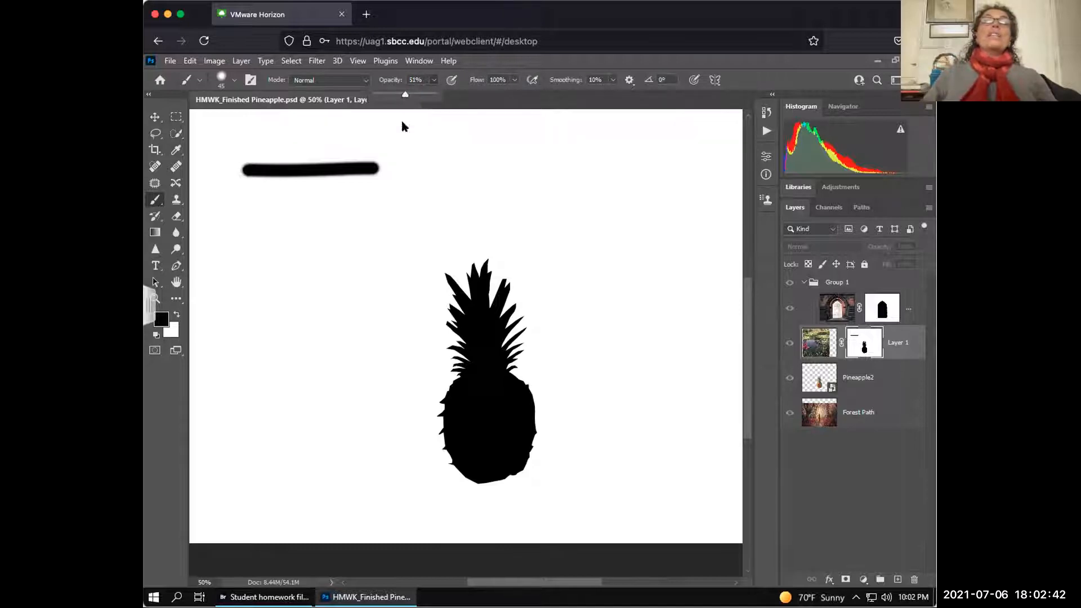
left_click_drag(248, 200, 400, 200)
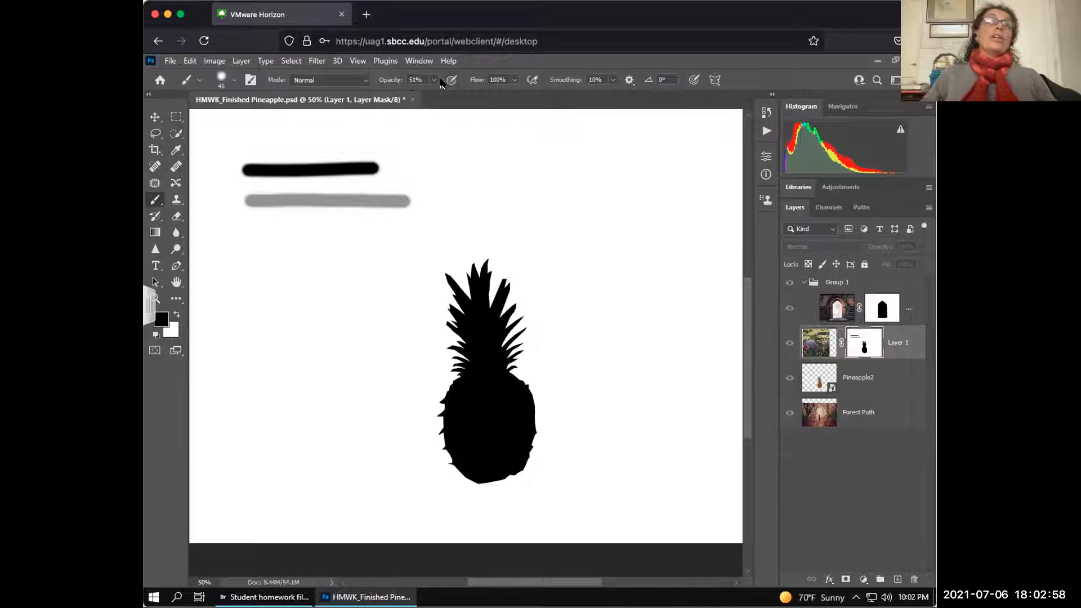
left_click(435, 80)
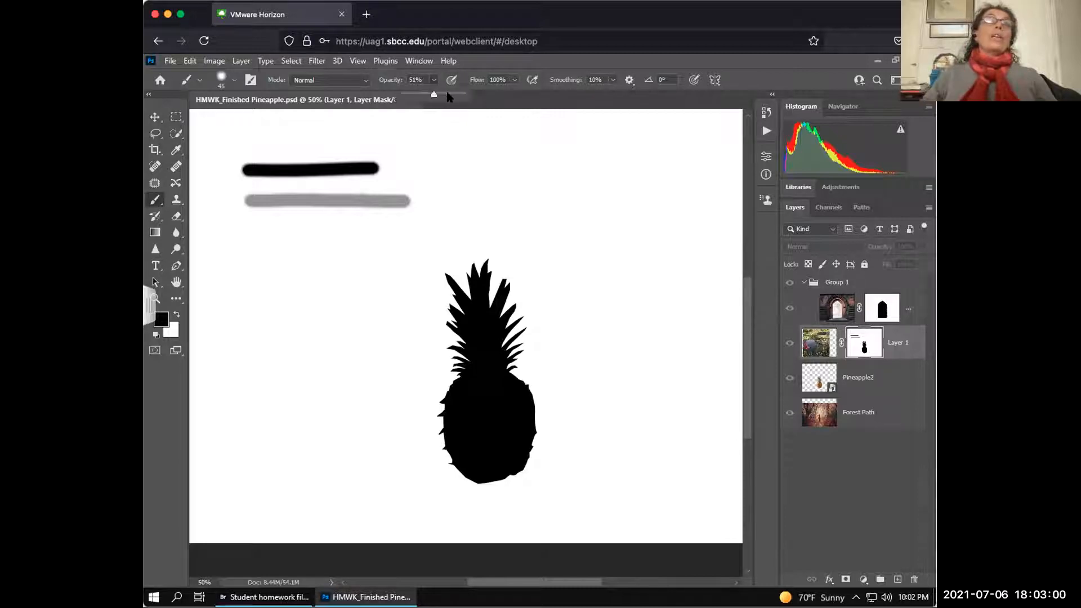
left_click_drag(246, 184, 405, 183)
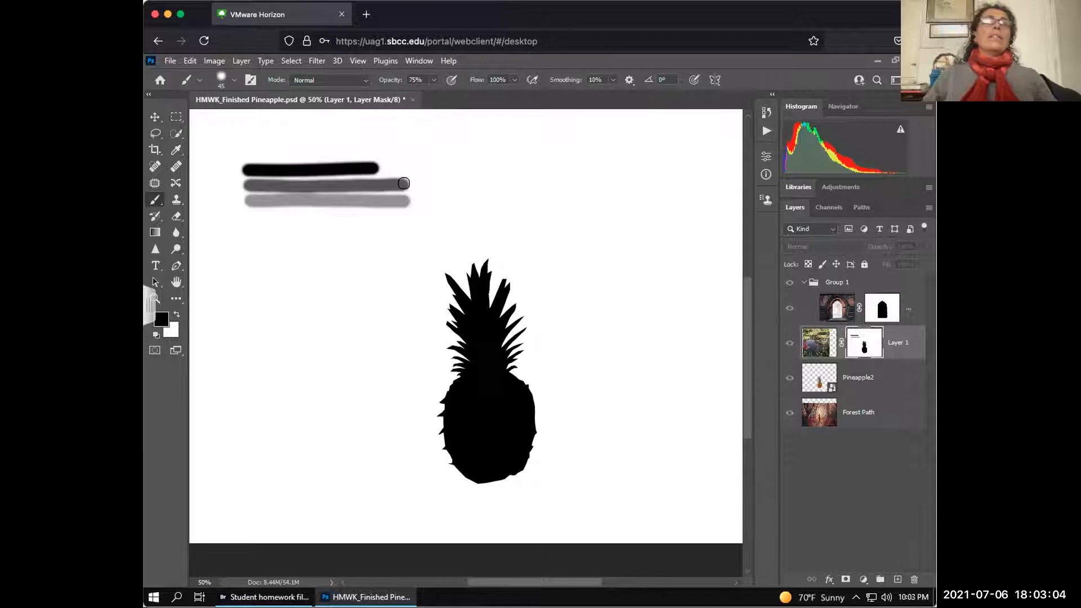
left_click(433, 80)
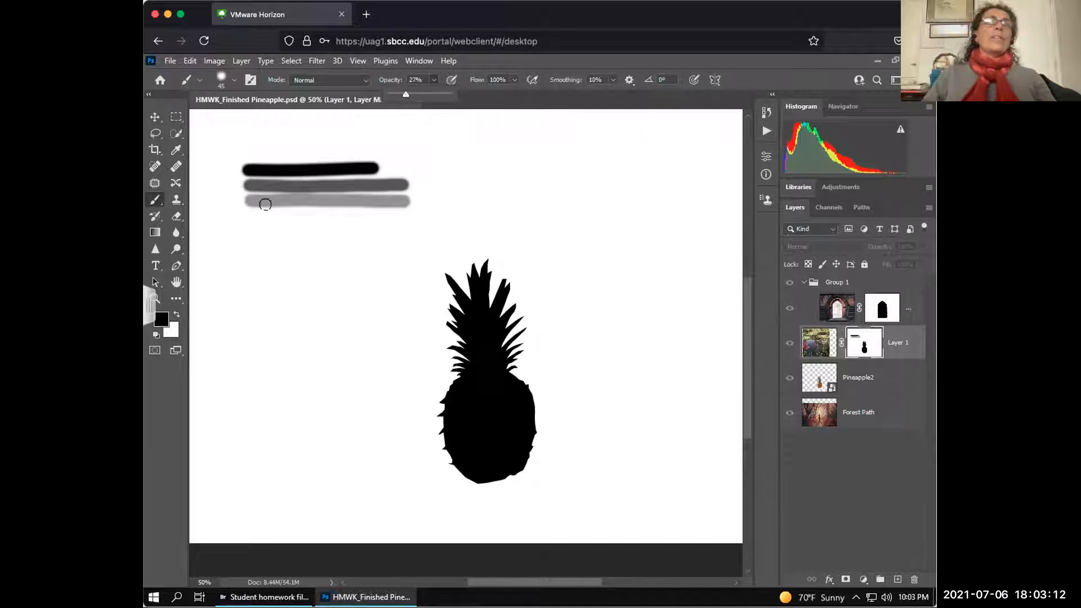
left_click_drag(250, 217, 420, 216)
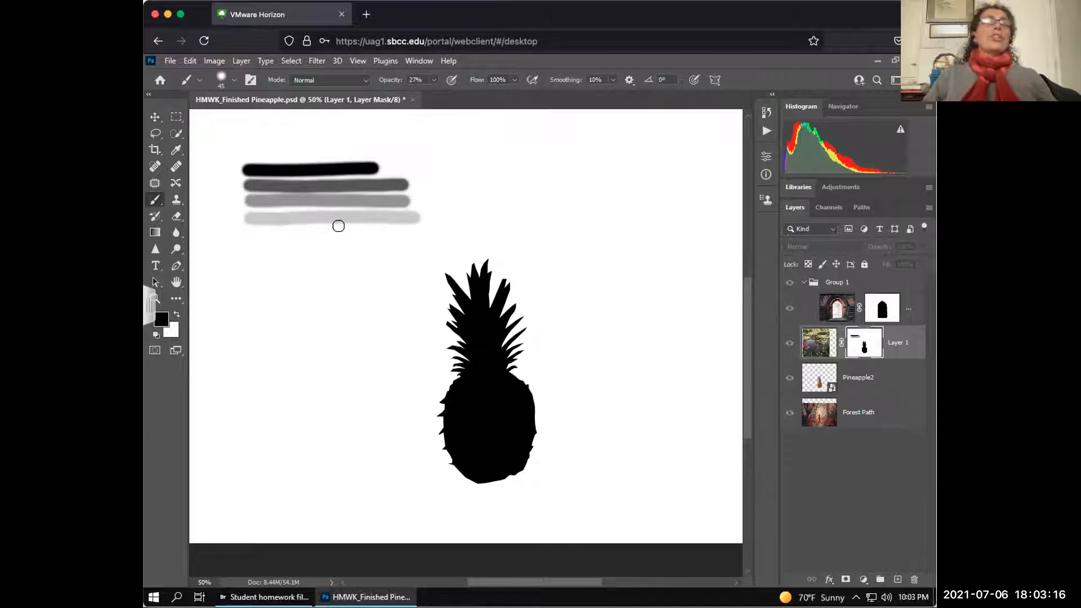
Set the brush opacity to 5% and paint a faint horizontal stroke below the others, going over it more than once.
left_click(434, 80)
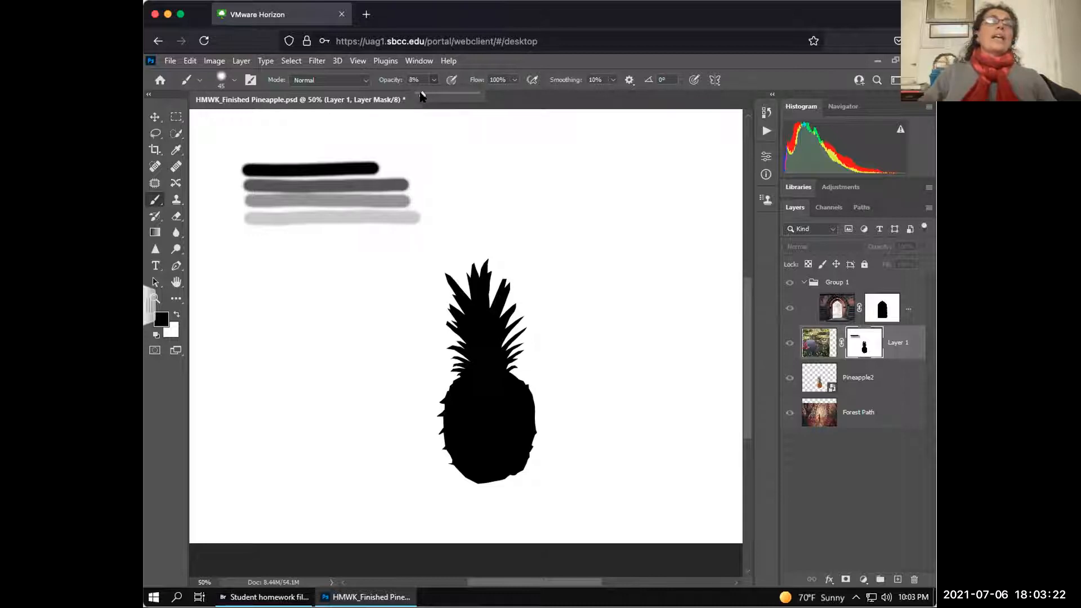
left_click_drag(422, 97, 420, 95)
left_click_drag(338, 236, 414, 237)
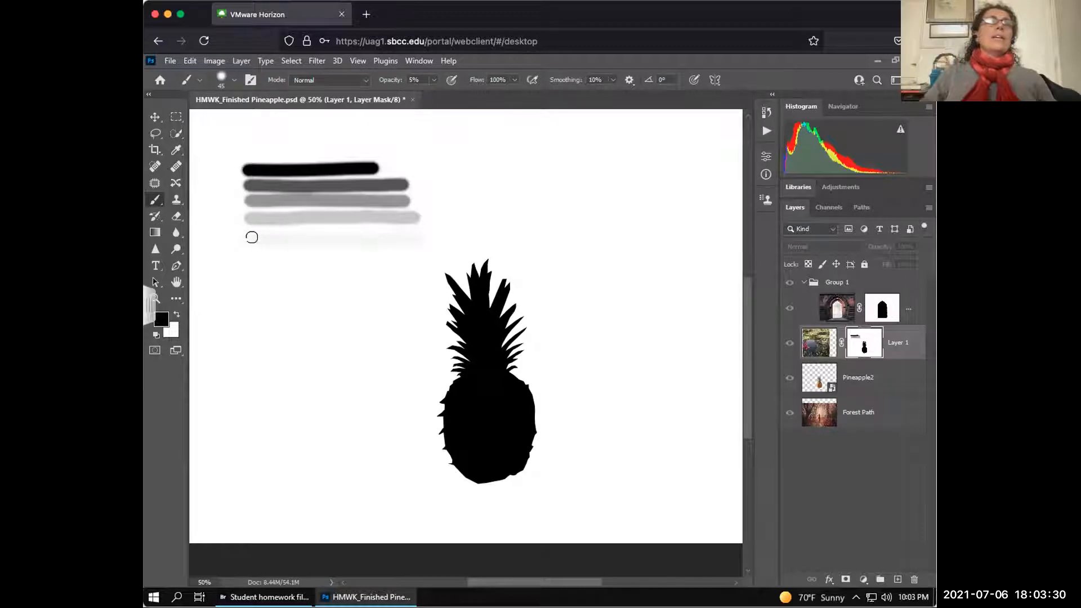
left_click_drag(255, 236, 415, 236)
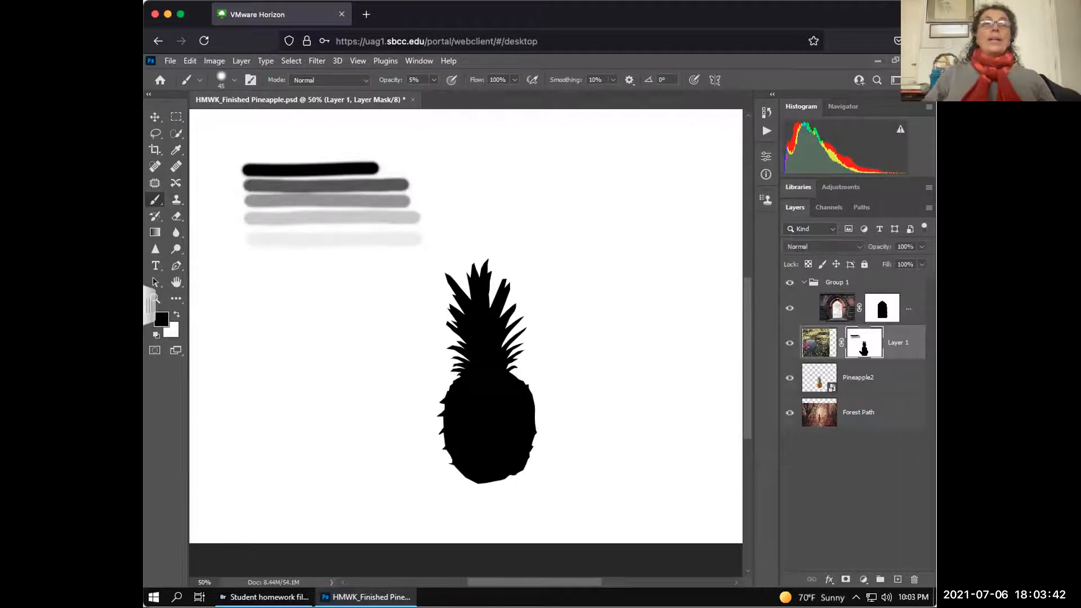
Leave the mask-only view, hide the Pineapple2 layer and move the Forest Path layer above it.
left_click(863, 350, "alt")
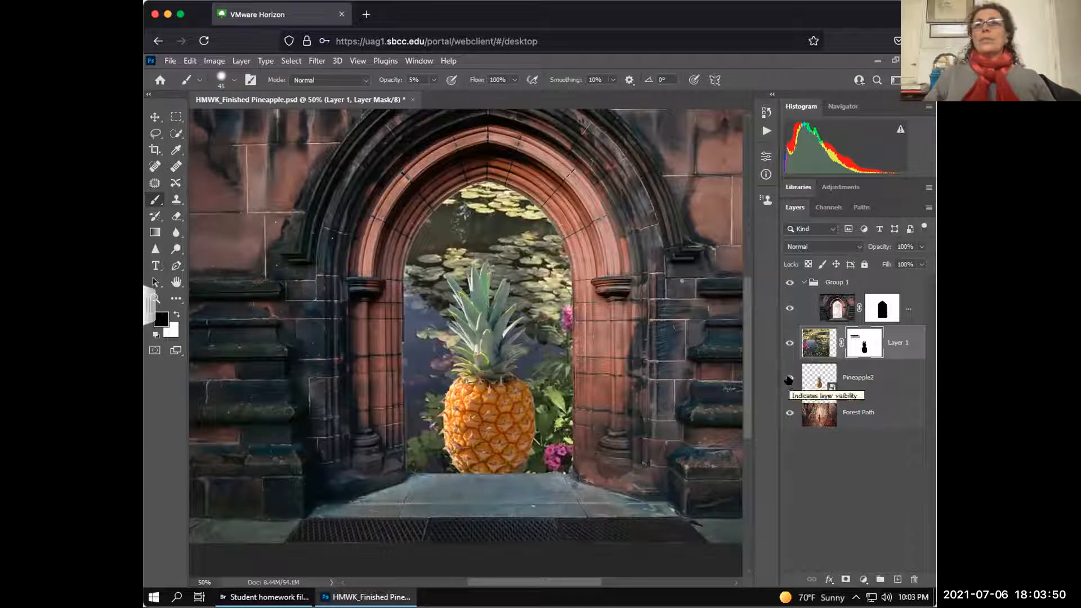
left_click(789, 381)
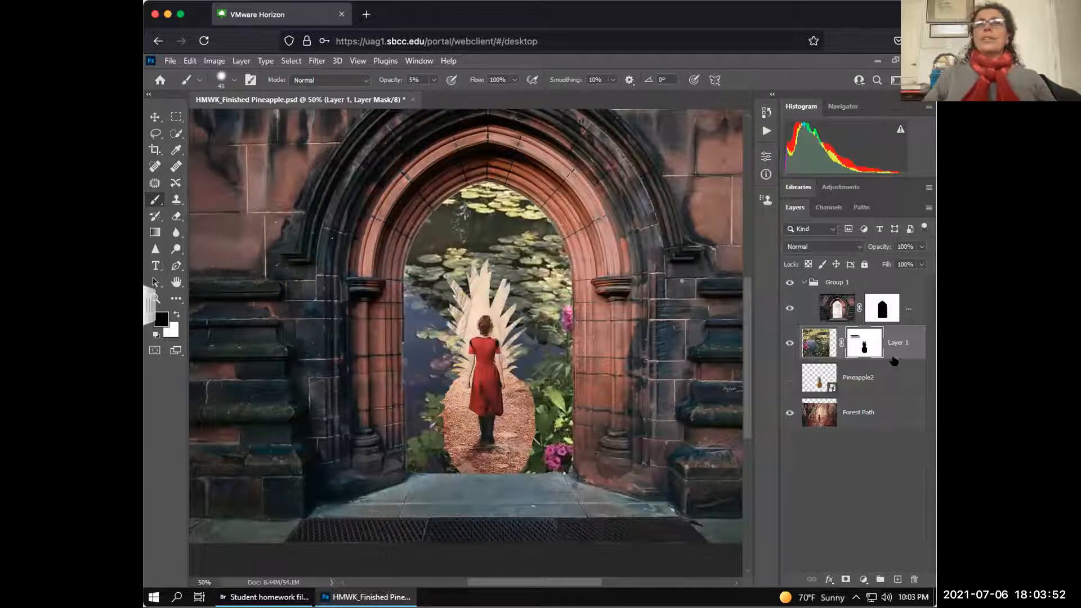
left_click_drag(883, 414, 889, 363)
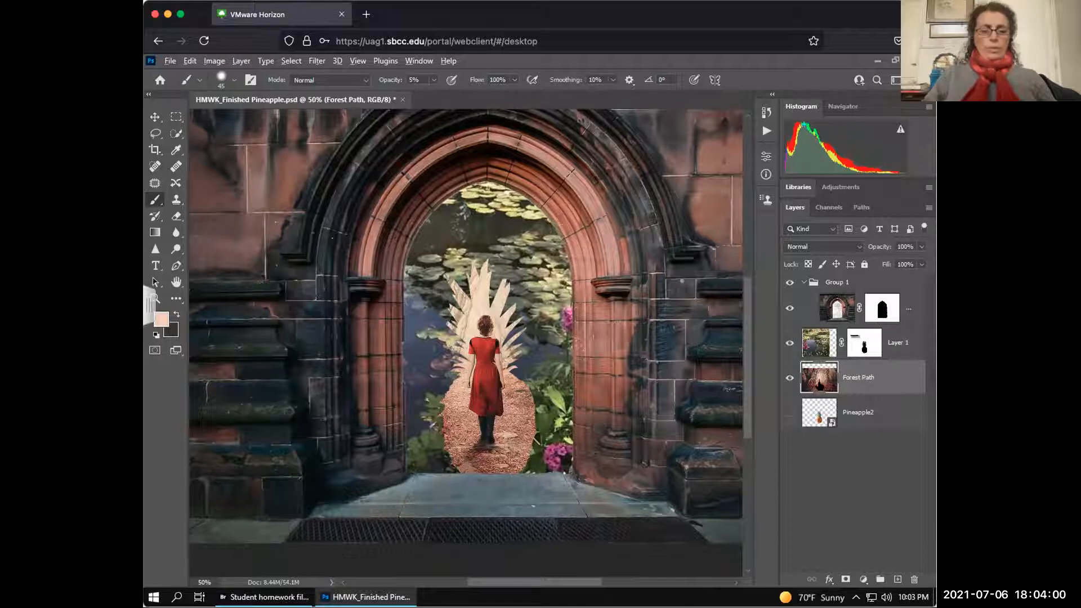
Shift Layer 1 upward on the canvas with the Move tool and place it above the archway layer in Group 1.
key("v")
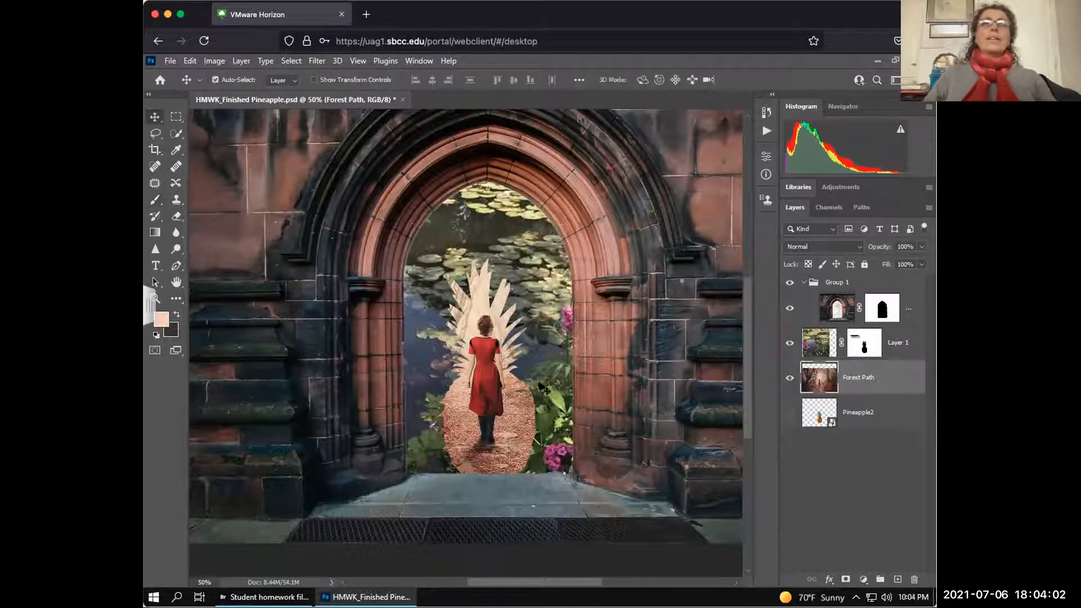
left_click_drag(534, 383, 536, 341)
left_click_drag(893, 344, 891, 294)
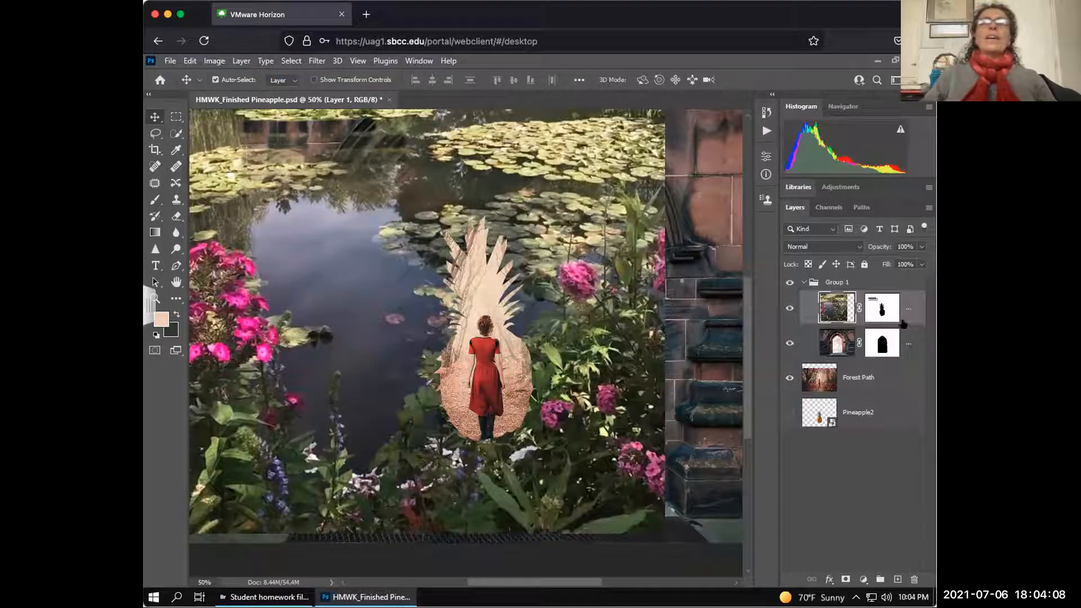
Unlink Layer 1's mask from its pond image and move only the mask down and to the right.
left_click(873, 304)
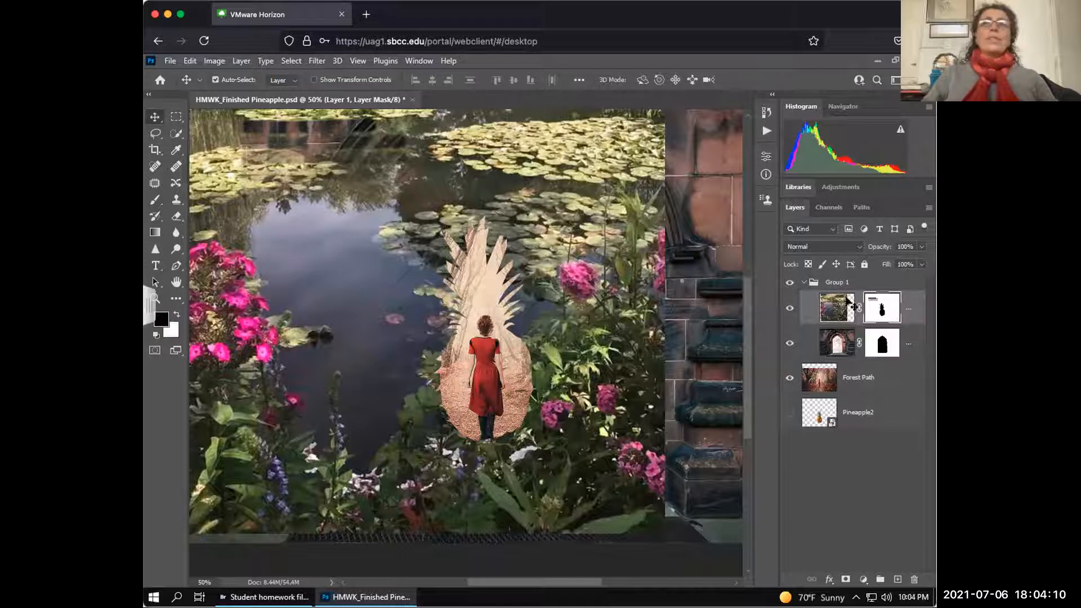
left_click_drag(361, 169, 323, 258)
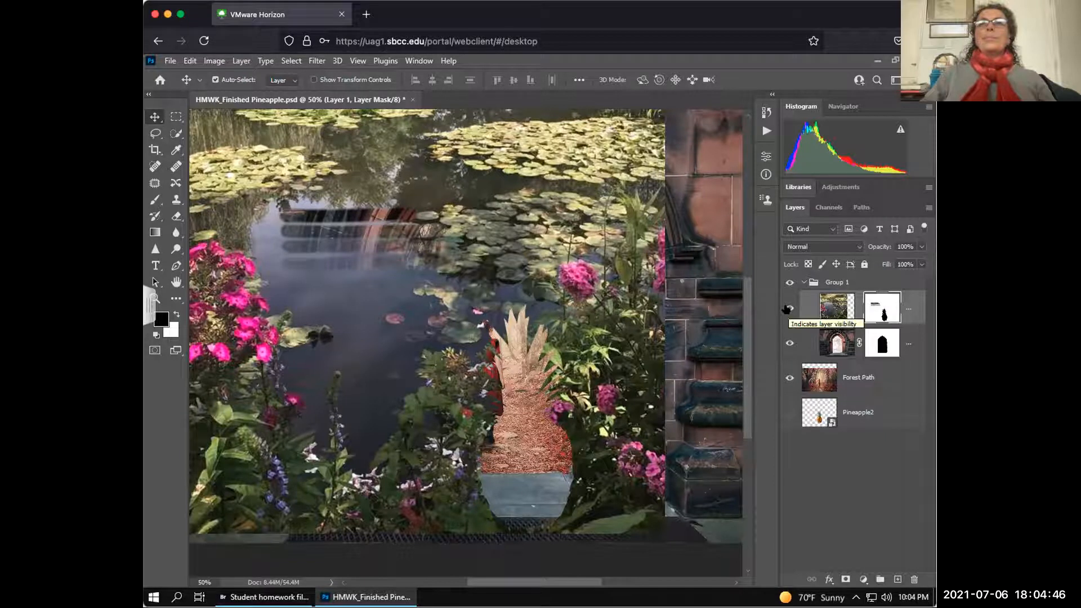
Hide Layer 1 and close HMWK_Finished Pineapple.psd without saving the changes.
left_click(788, 309)
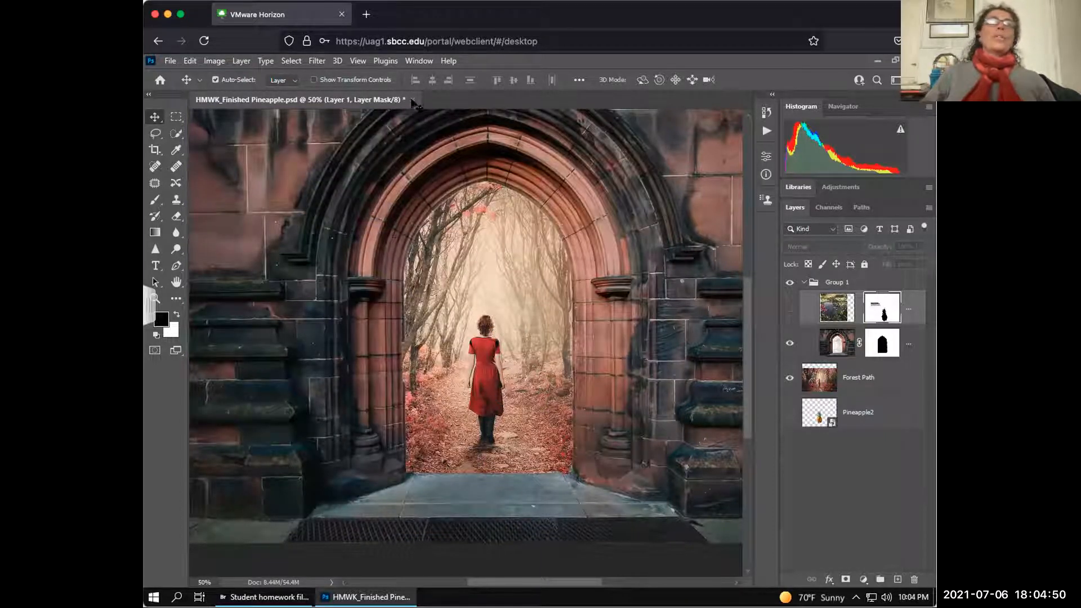
left_click(413, 100)
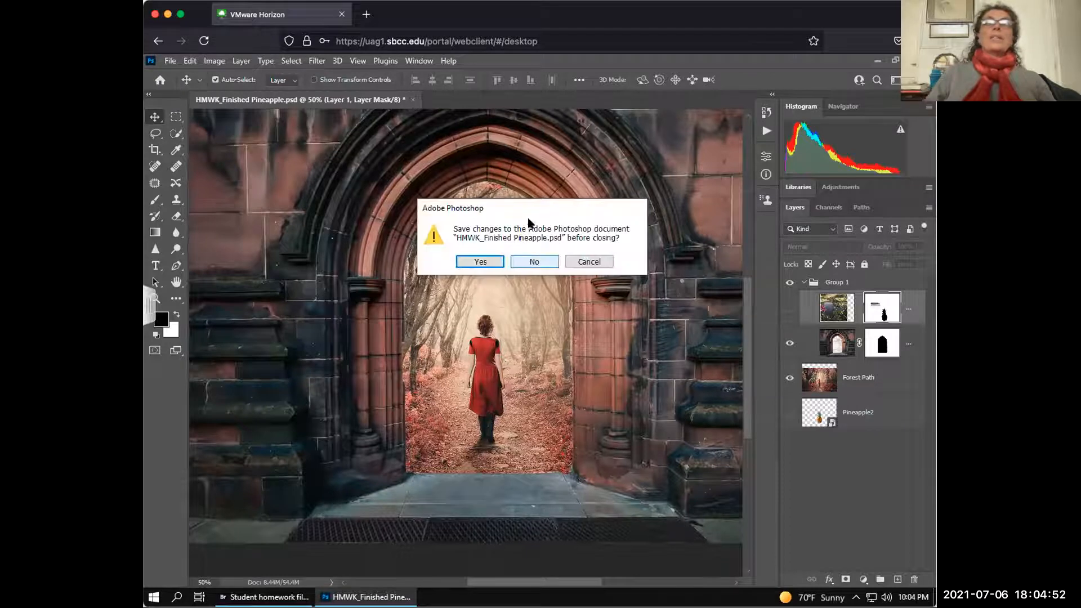
left_click(535, 262)
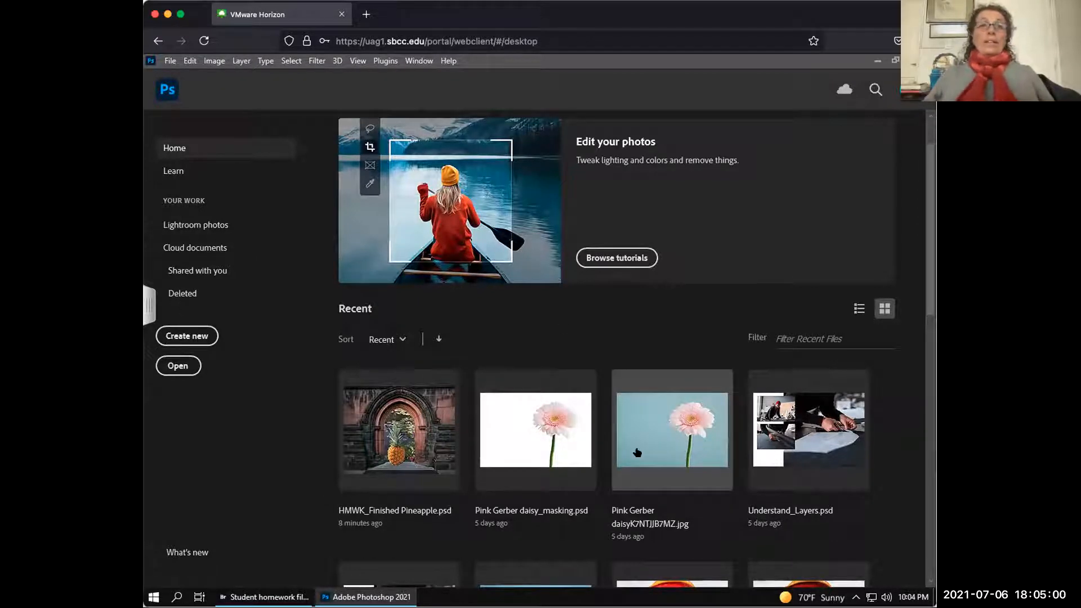
scroll(575, 454, "down", 3)
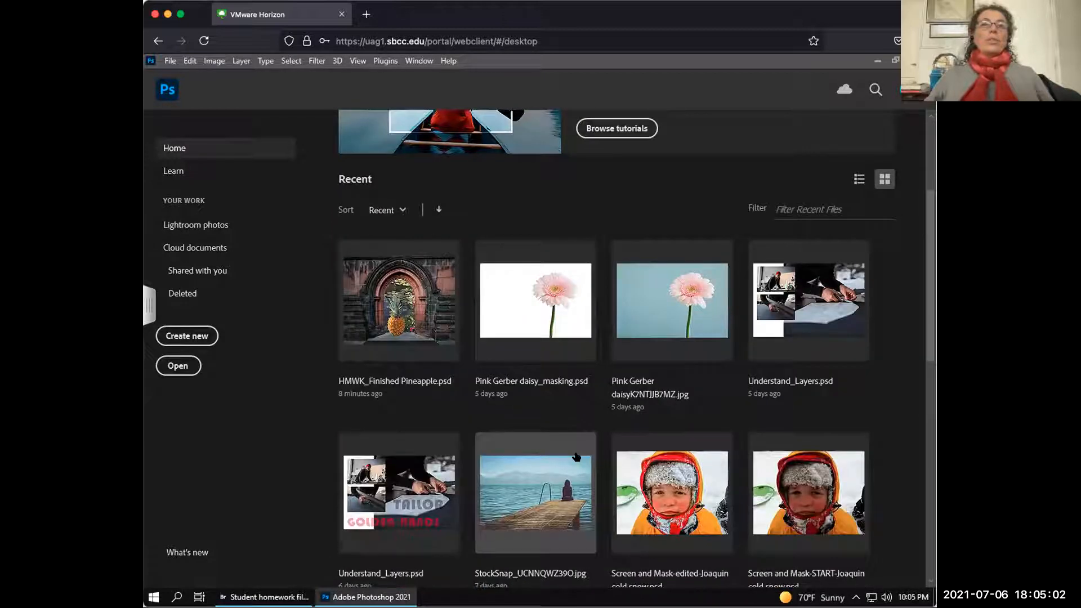
scroll(576, 456, "up", 4)
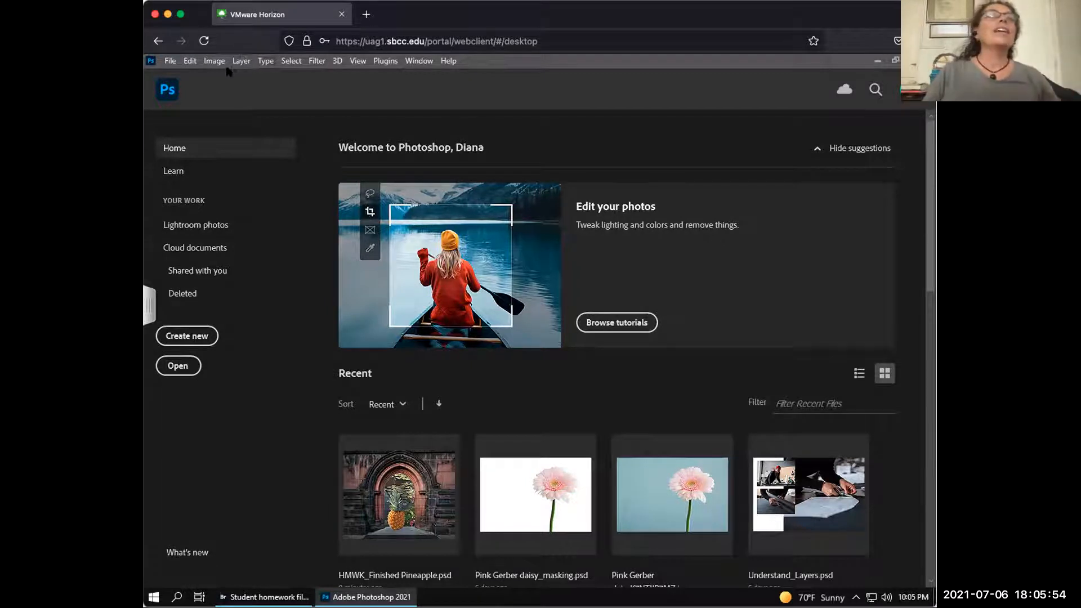
Switch to Adobe Bridge and open the Photoshop Summer 2 Class work folder in Google Drive's My Drive.
left_click(269, 591)
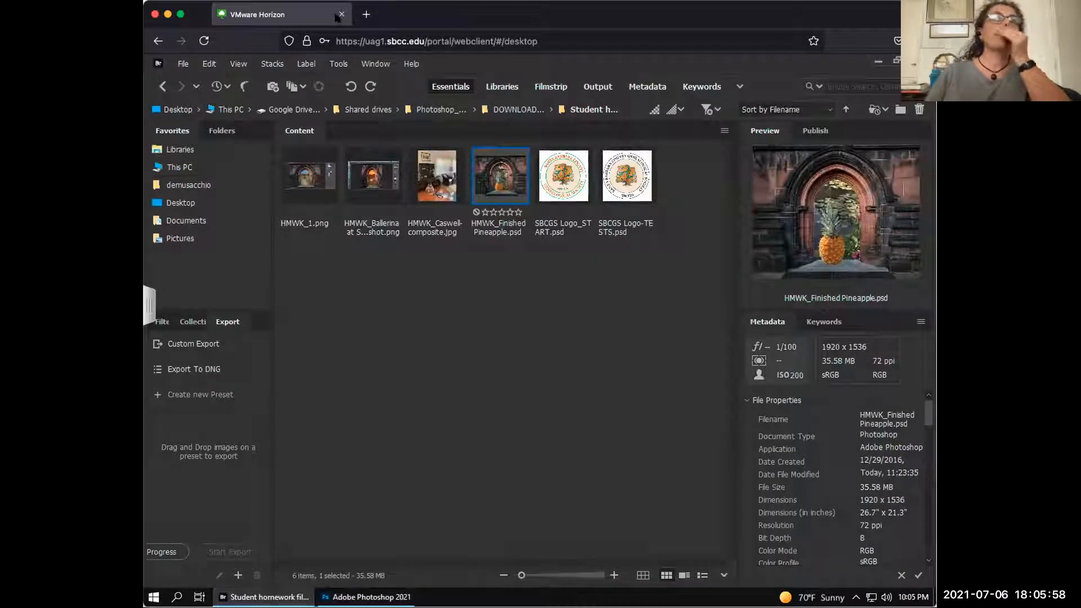
left_click(178, 168)
double_click(437, 181)
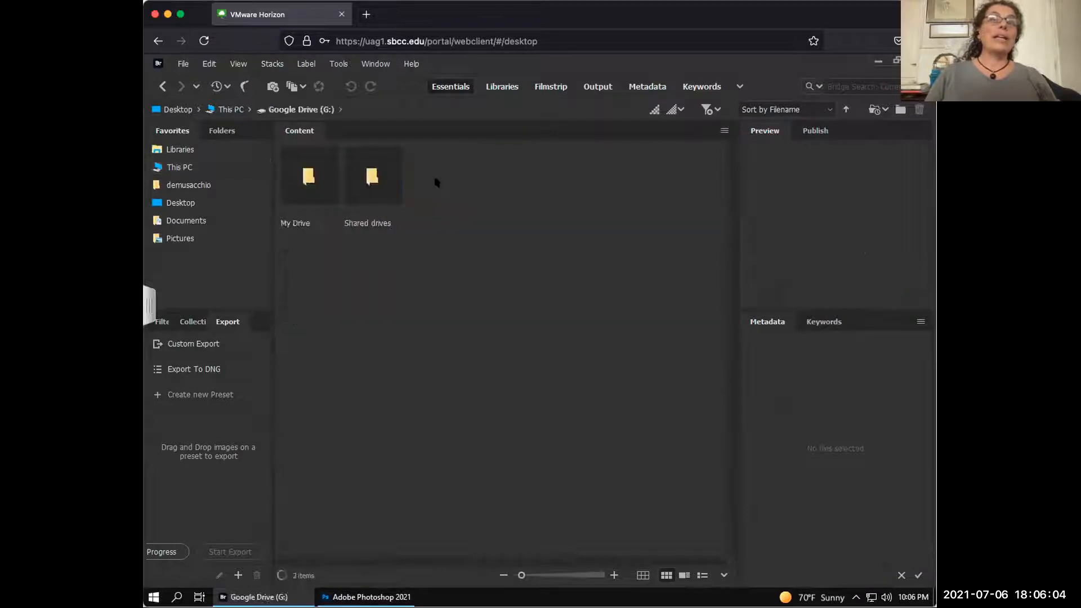
double_click(305, 178)
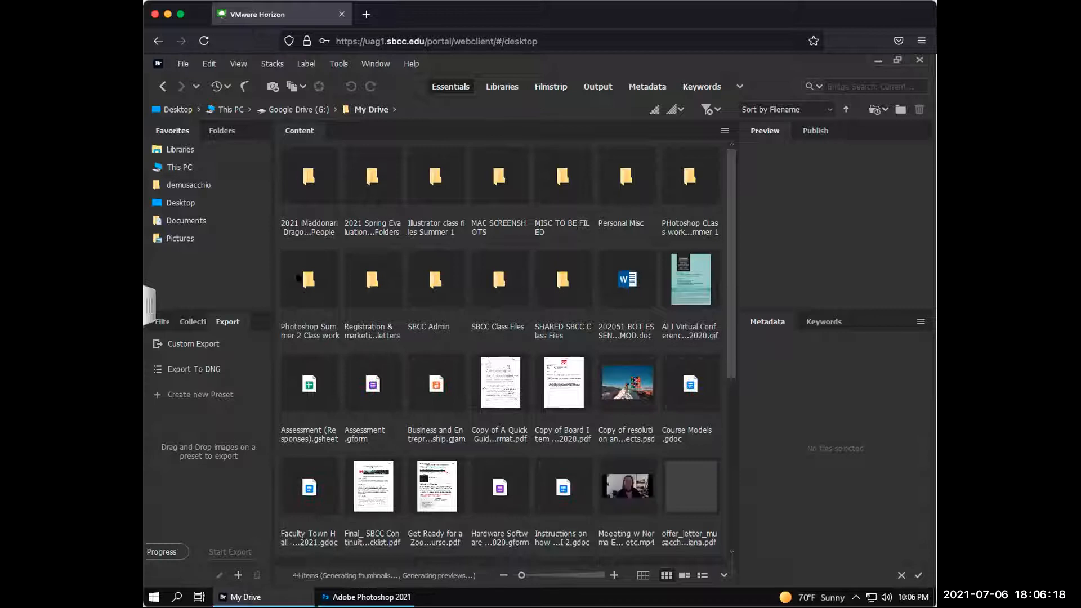
double_click(310, 278)
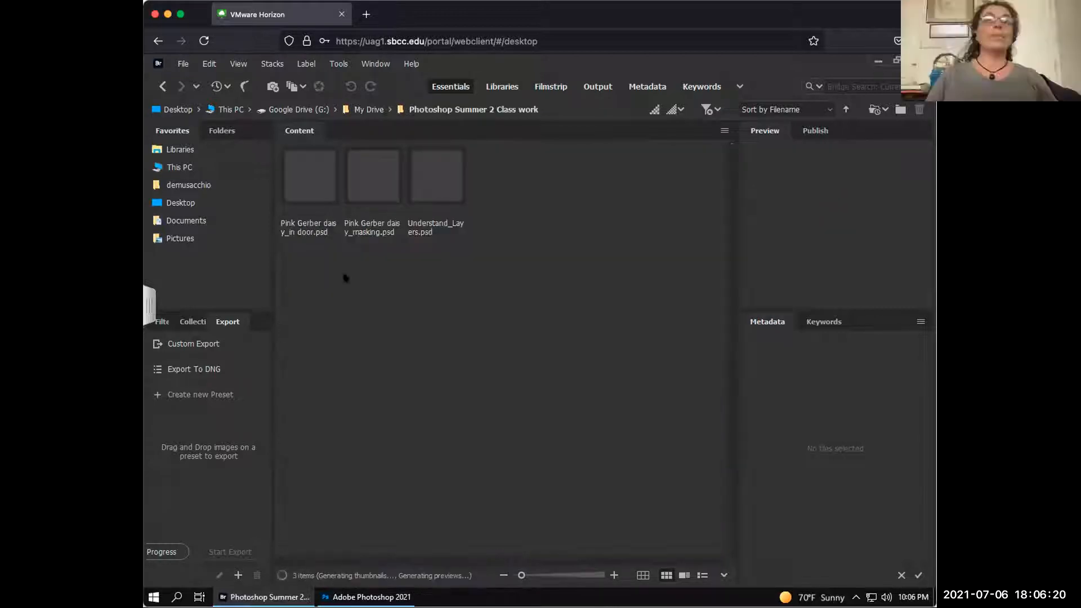
Duplicate the file Pink Gerber daisy_in door.psd within the class work folder.
left_click(308, 181)
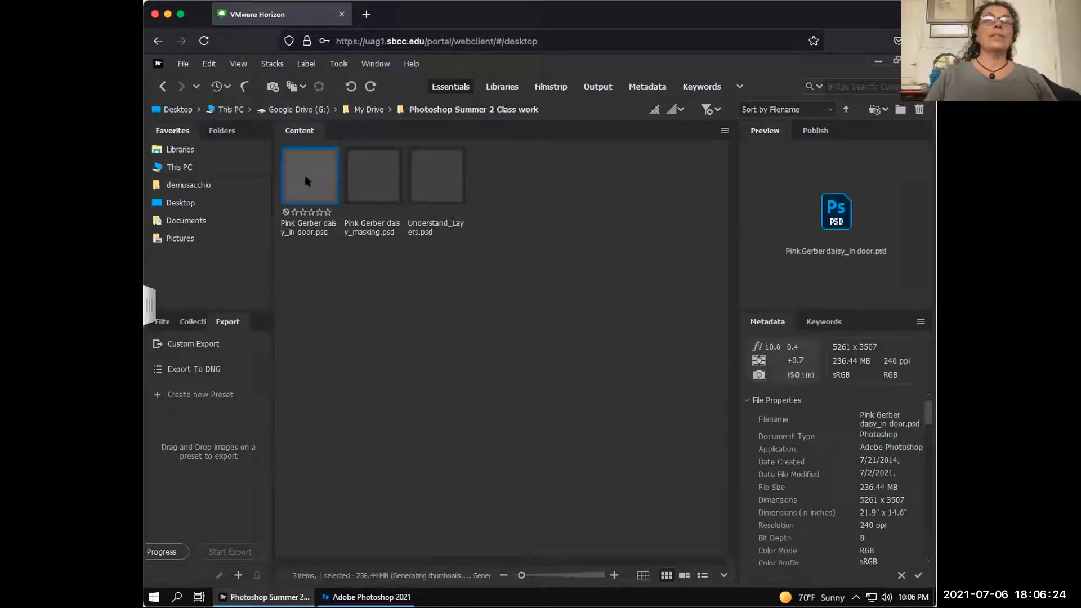
right_click(307, 181)
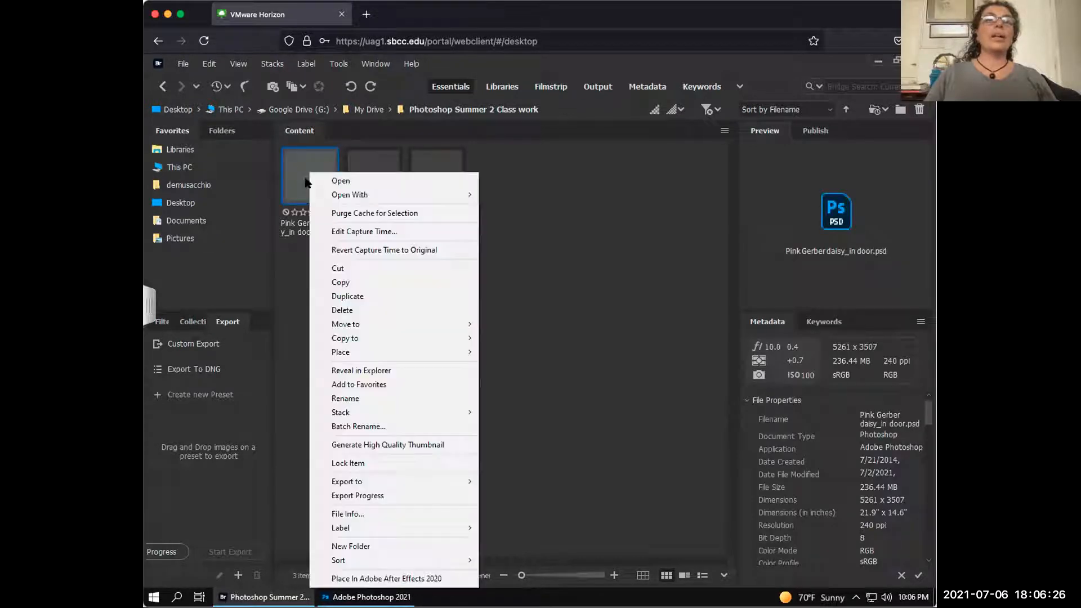
left_click(332, 220)
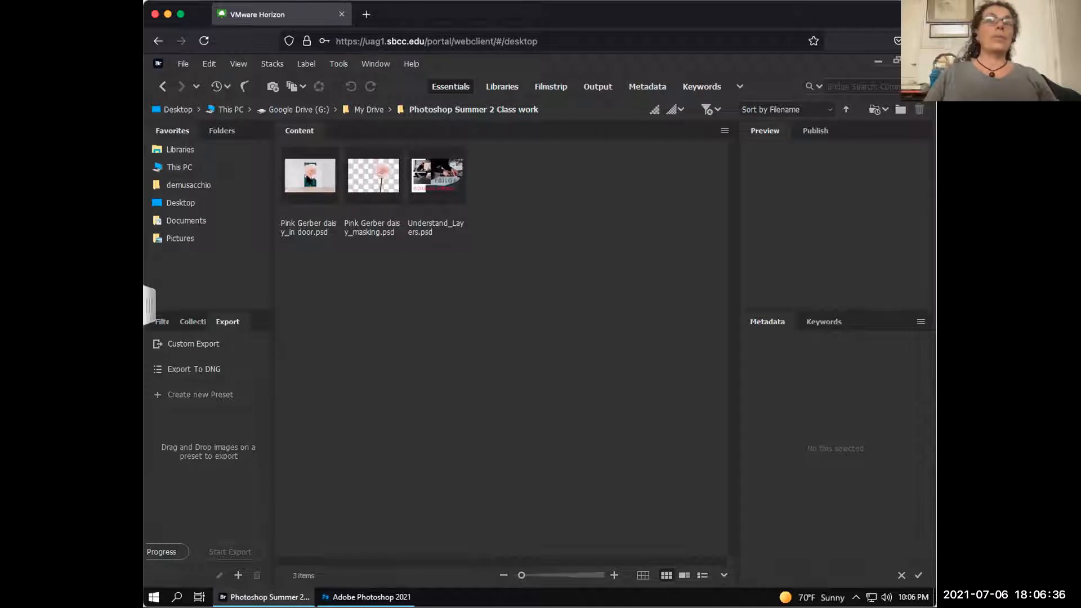
right_click(311, 177)
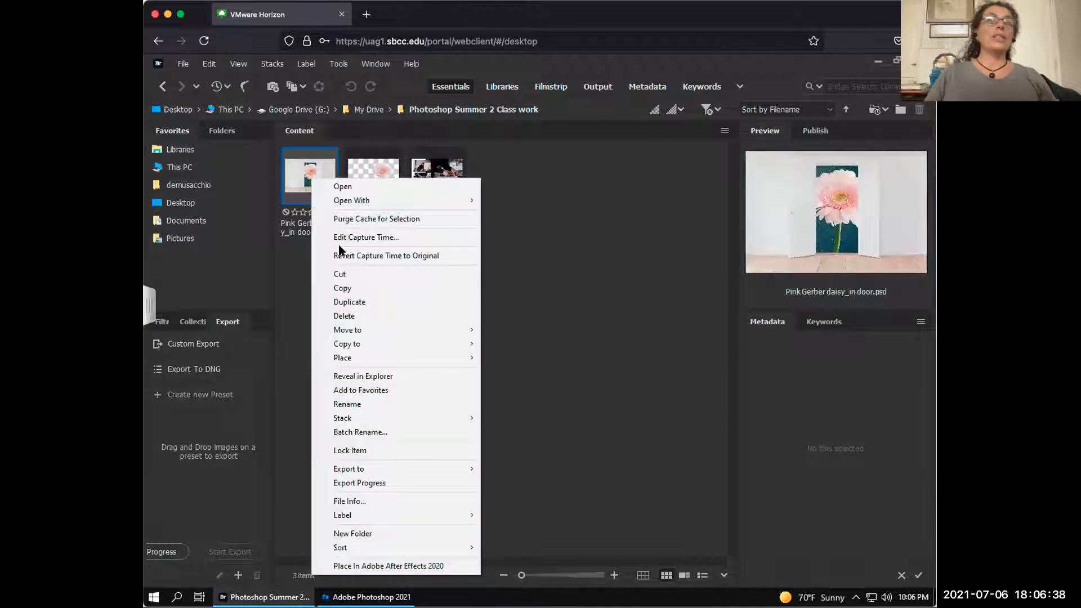
left_click(349, 302)
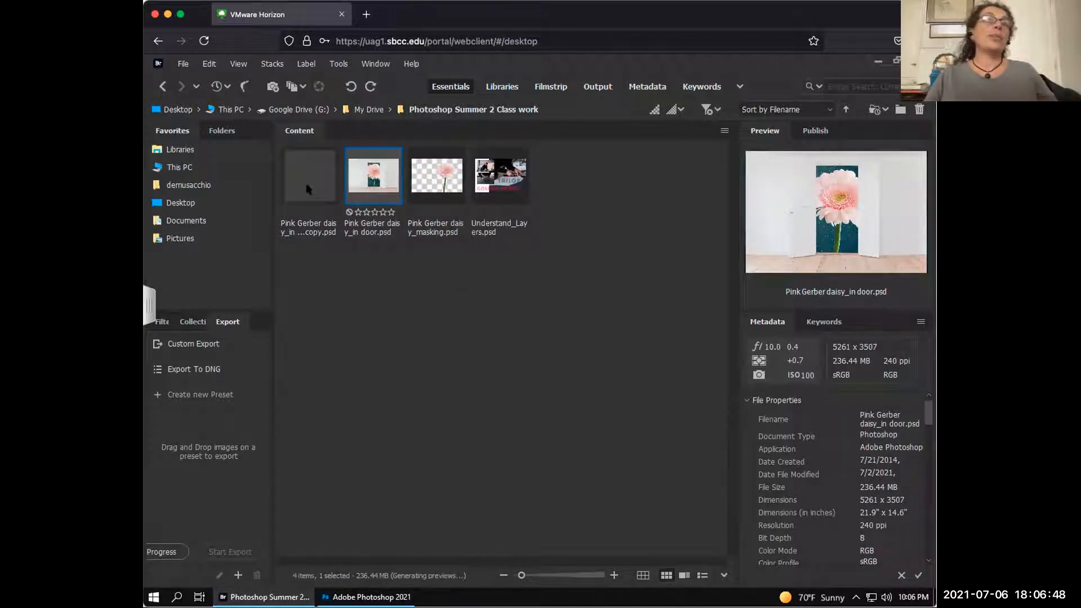
Replace "_in door copy" in the duplicated daisy file's name with "brush opacity mask".
left_click(309, 234)
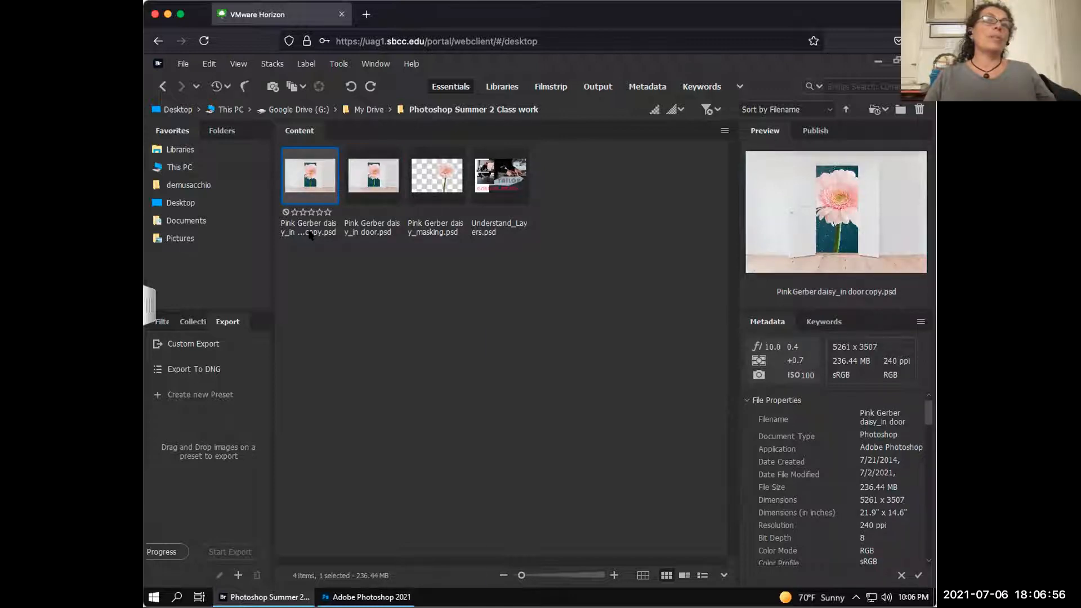
right_click(309, 235)
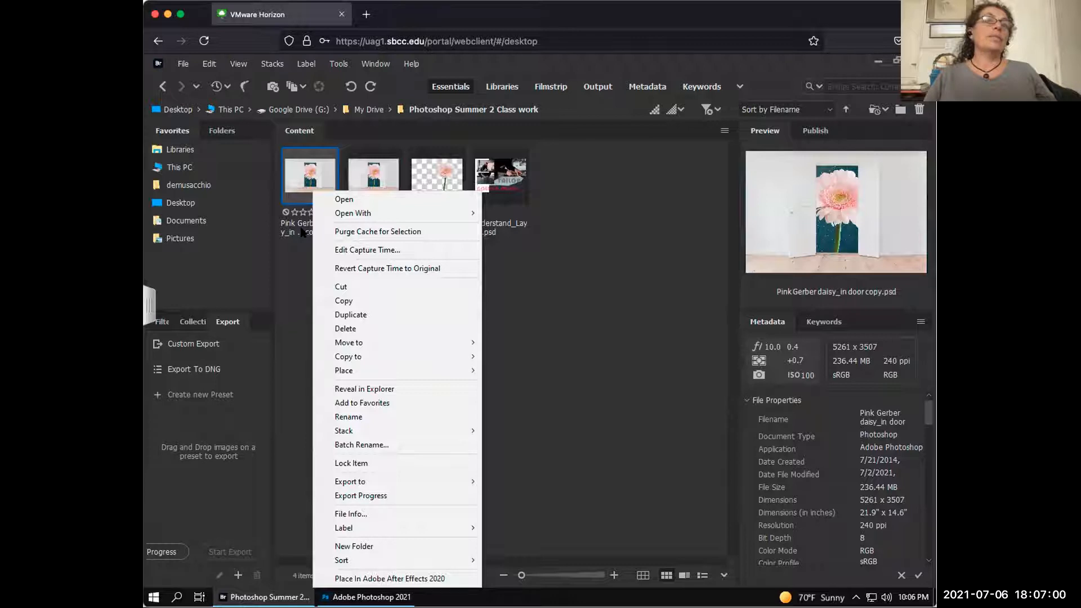
left_click(302, 233)
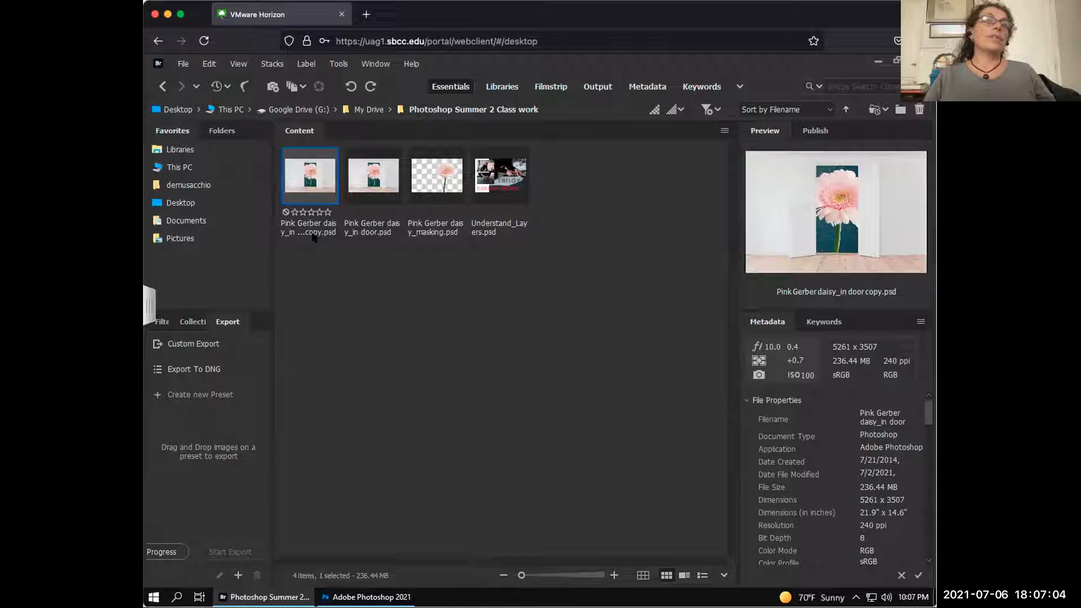
left_click(311, 232)
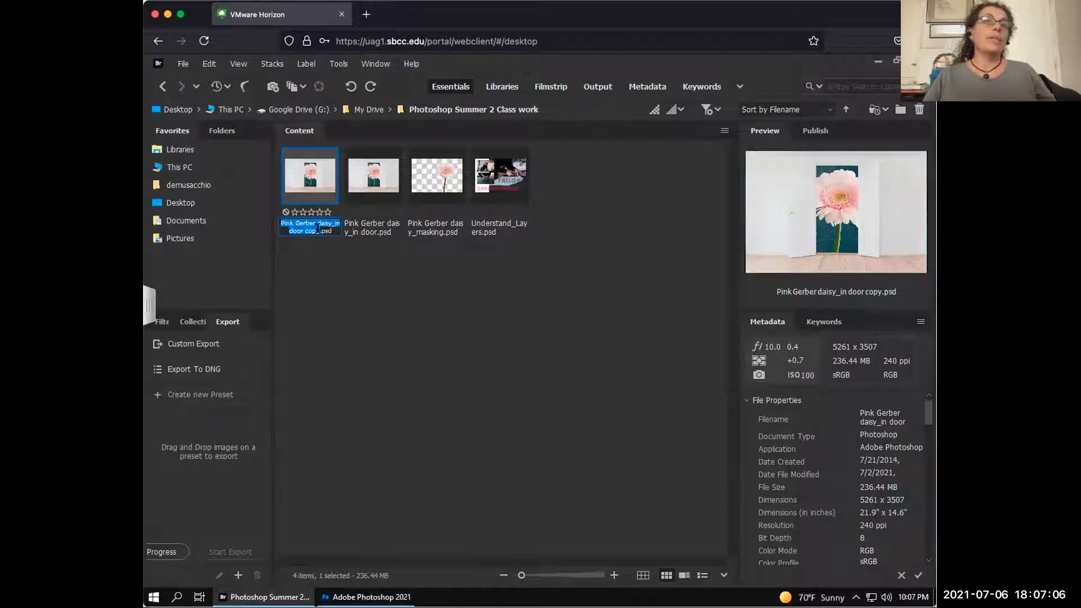
left_click(317, 228)
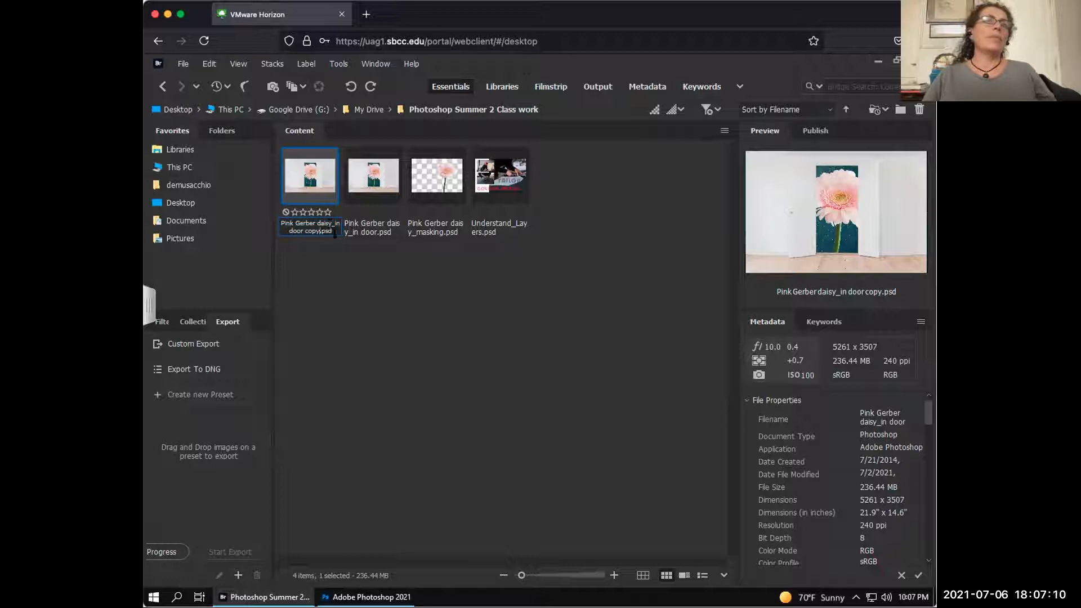
key("BackSpace")
key("BackSpace")
key("BackSpace")
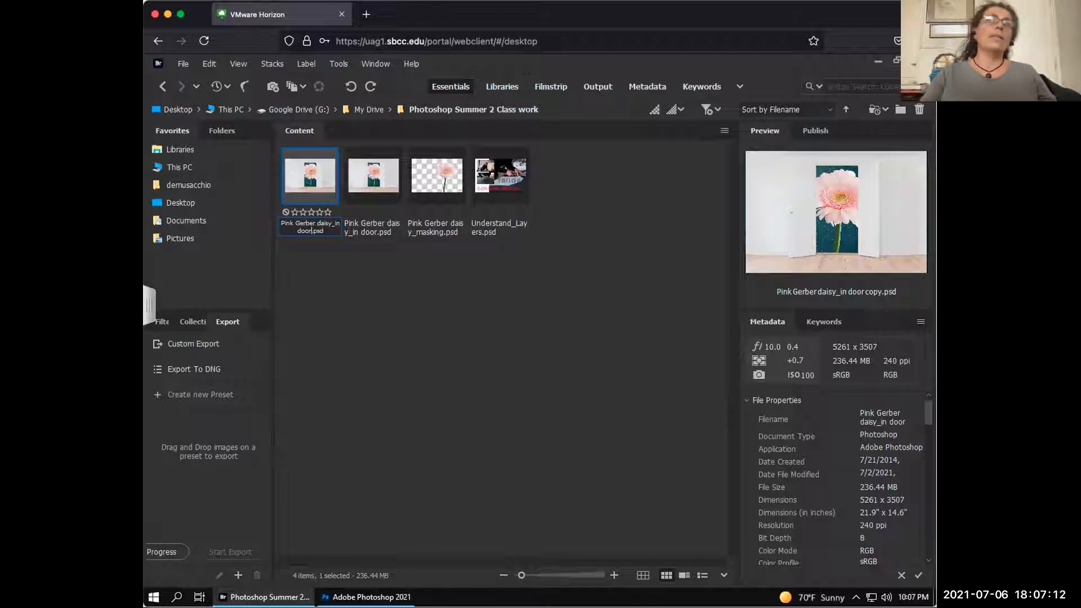
key("BackSpace")
key("BackSpace")
key("BackSpace")
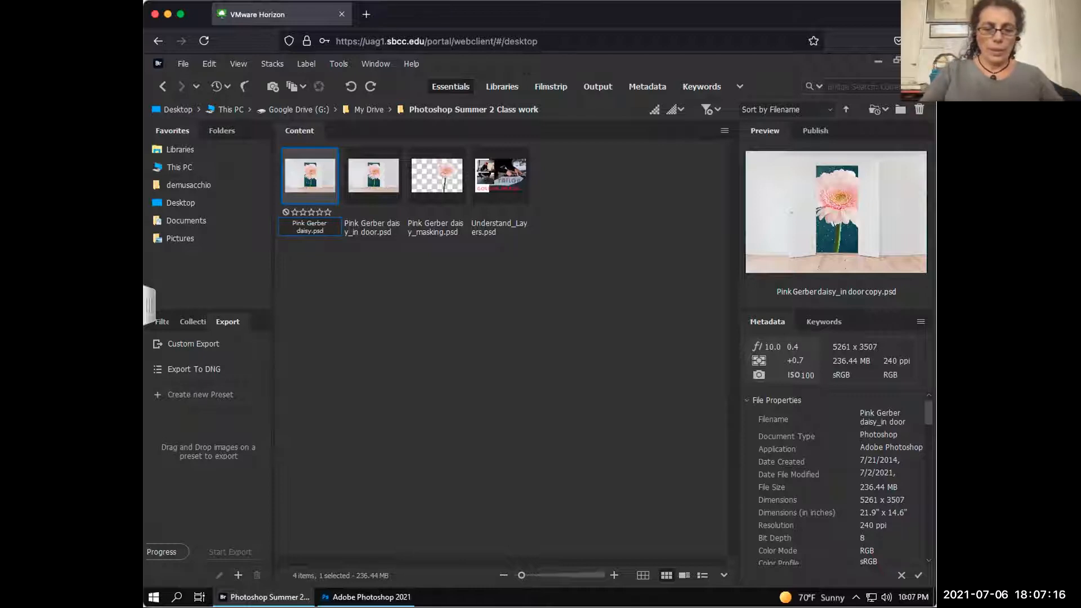
type("brush opacity mask")
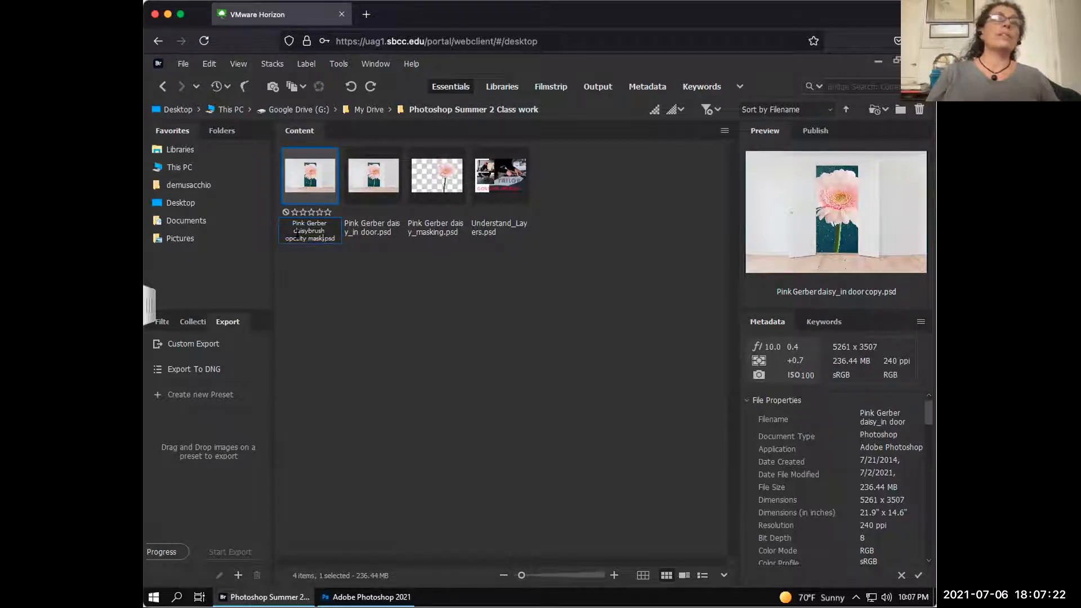
Correct the spelling of "opacity" and apply the file name Pink Gerber daisybrush opacity mask.psd.
left_click(306, 239)
key("BackSpace")
key("BackSpace")
key("BackSpace")
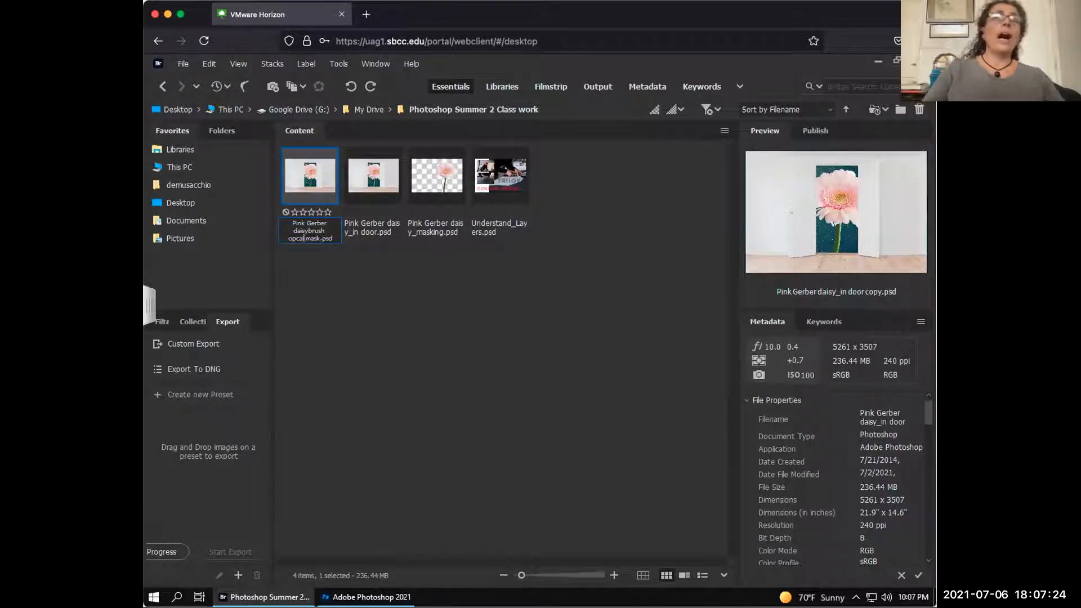
key("BackSpace")
key("BackSpace")
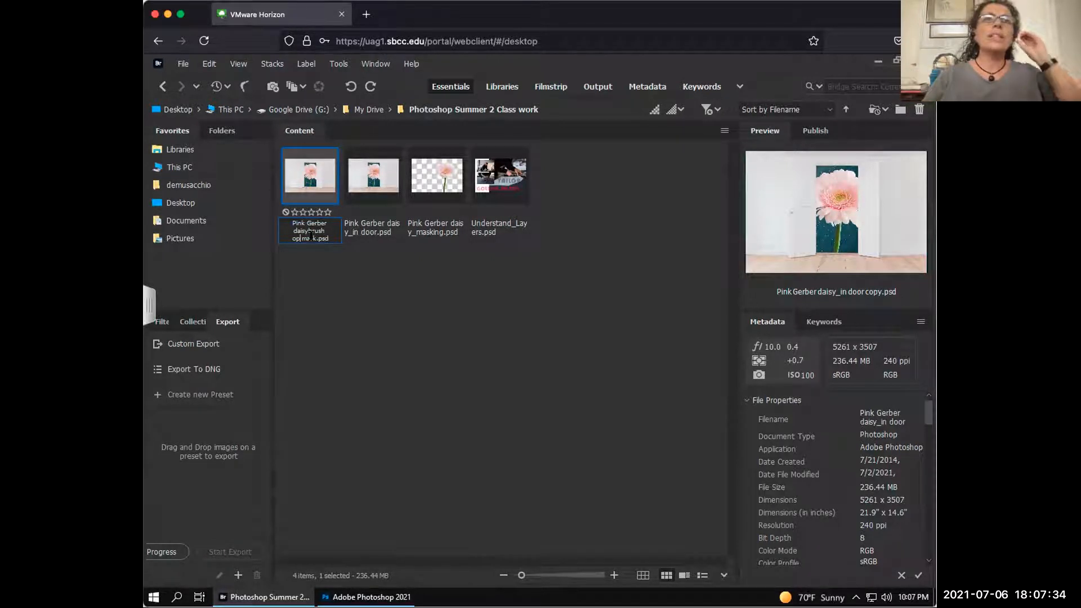
type("acity")
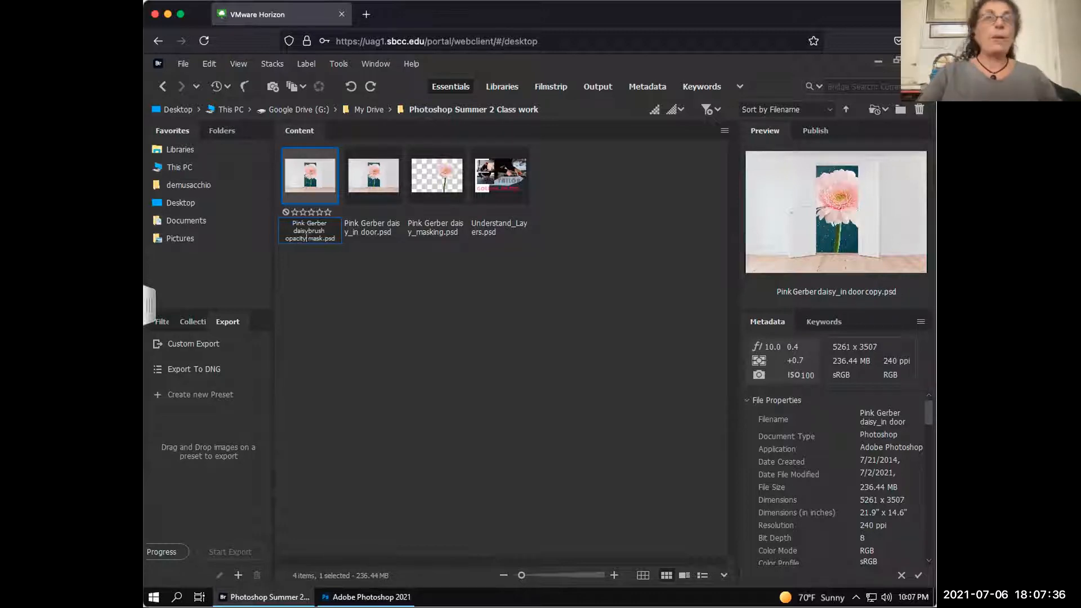
key("Return")
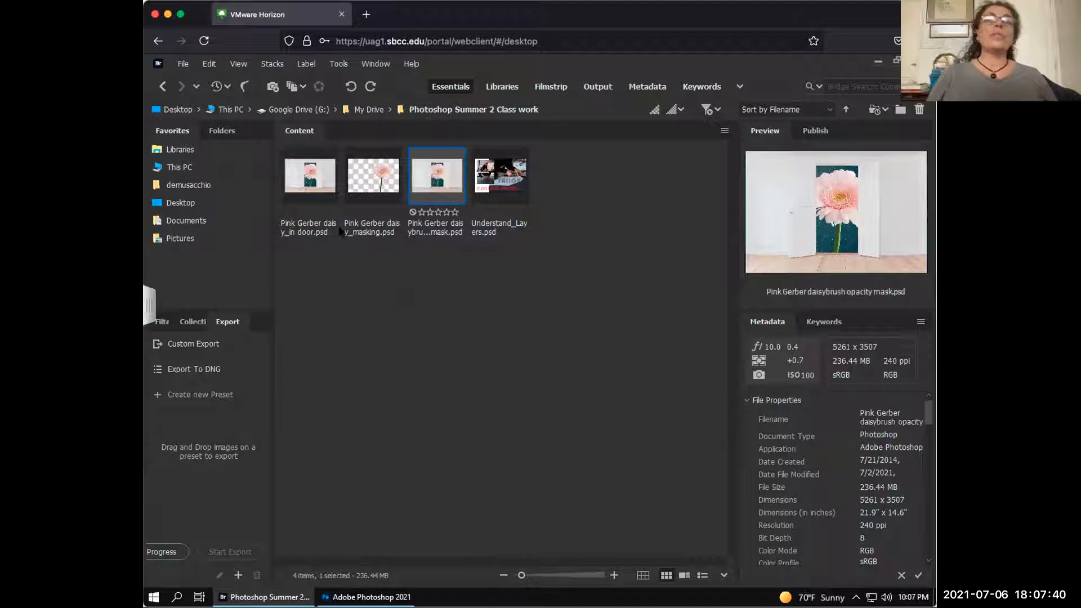
Open Pink Gerber daisybrush opacity mask.psd from the class work folder.
left_click(305, 265)
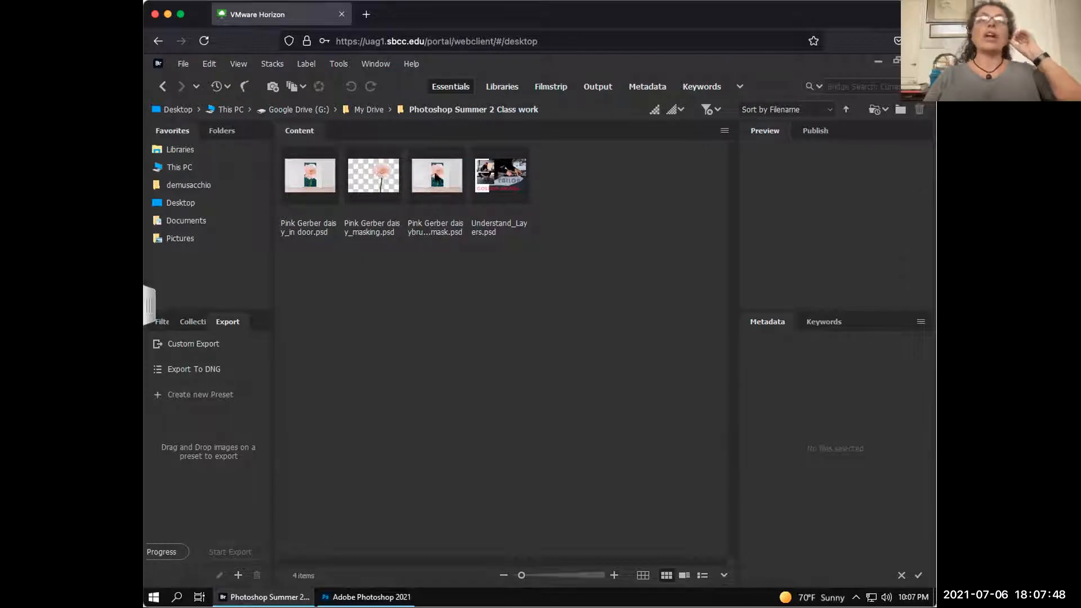
left_click(437, 179)
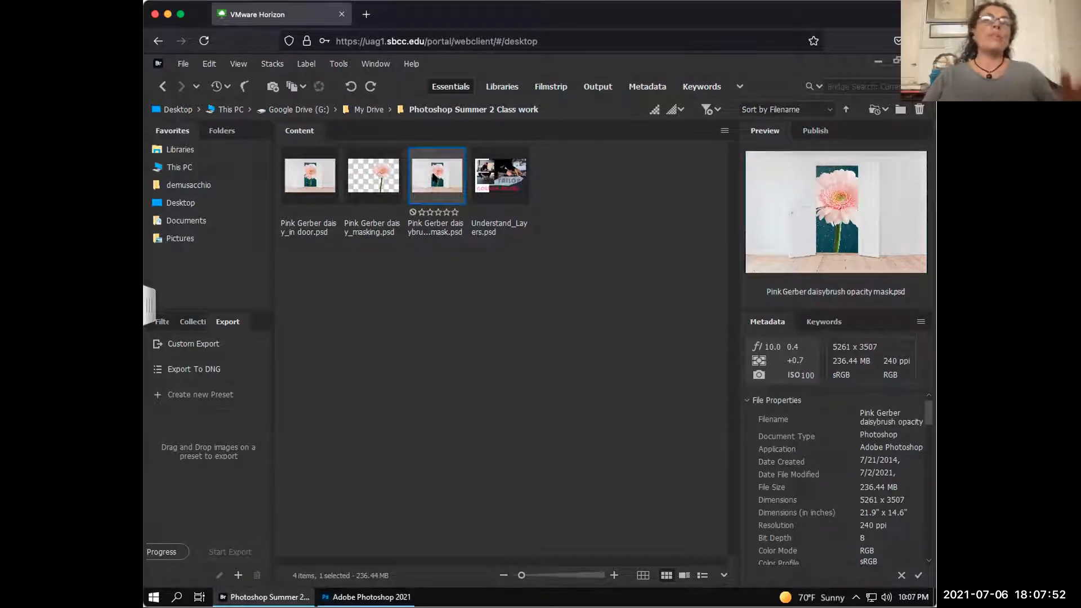
double_click(437, 177)
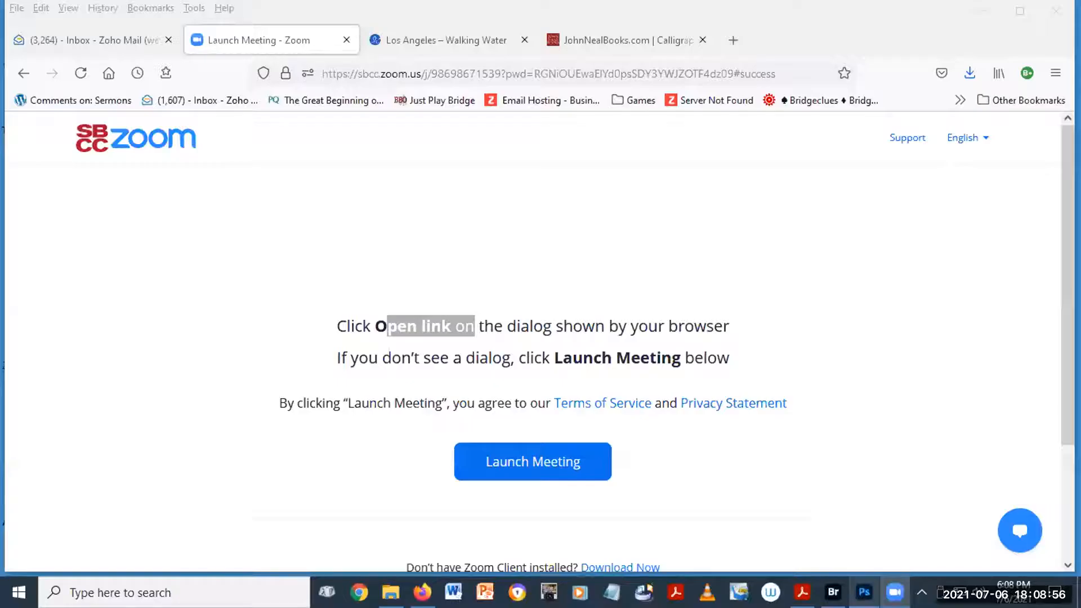
Switch to Adobe Bridge, find Starry night_EQ937DCMCY.jpg and open it in Adobe Photoshop 2021.
left_click(864, 591)
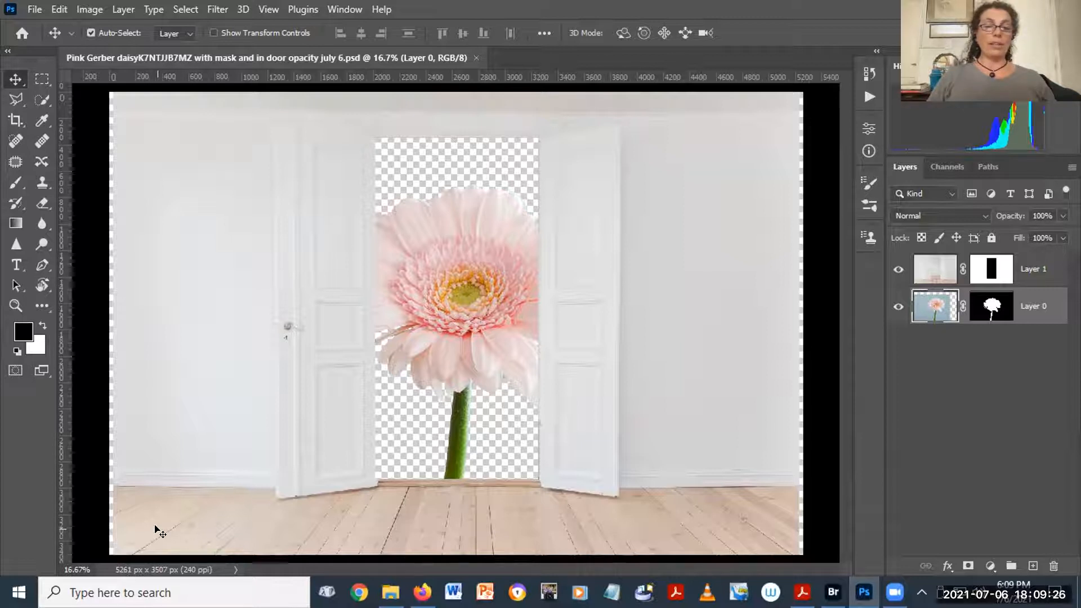
left_click(833, 592)
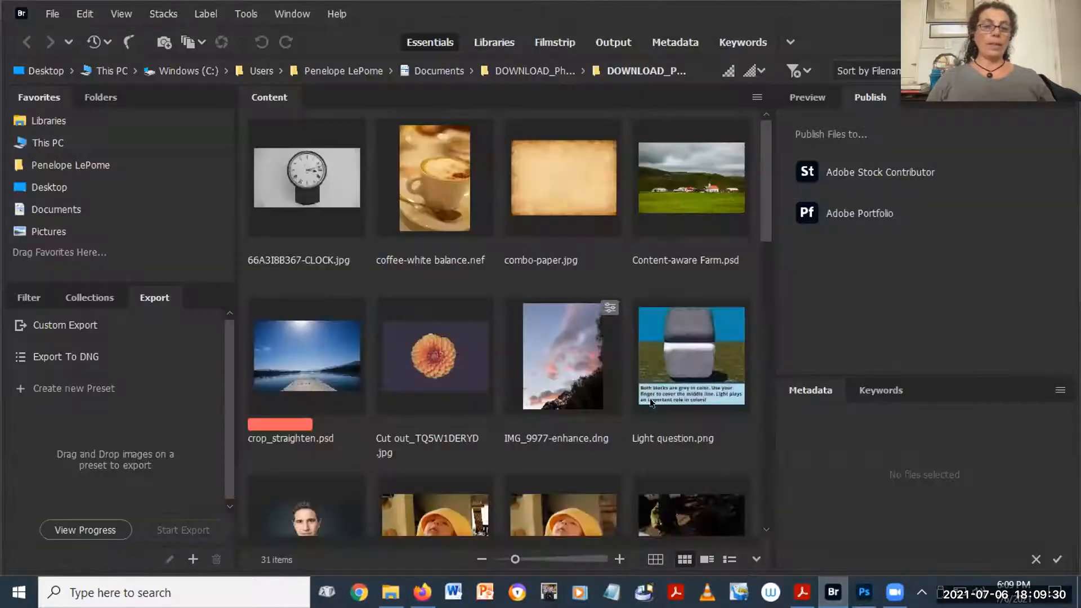
scroll(649, 423, "down", 3)
scroll(649, 422, "up", 3)
scroll(653, 423, "down", 5)
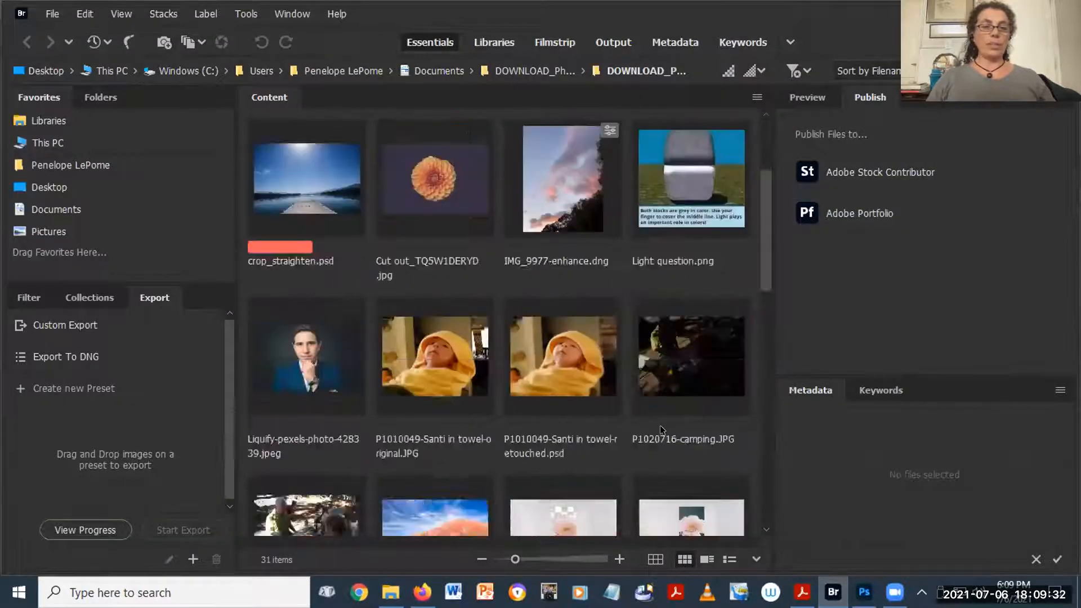
scroll(674, 451, "down", 3)
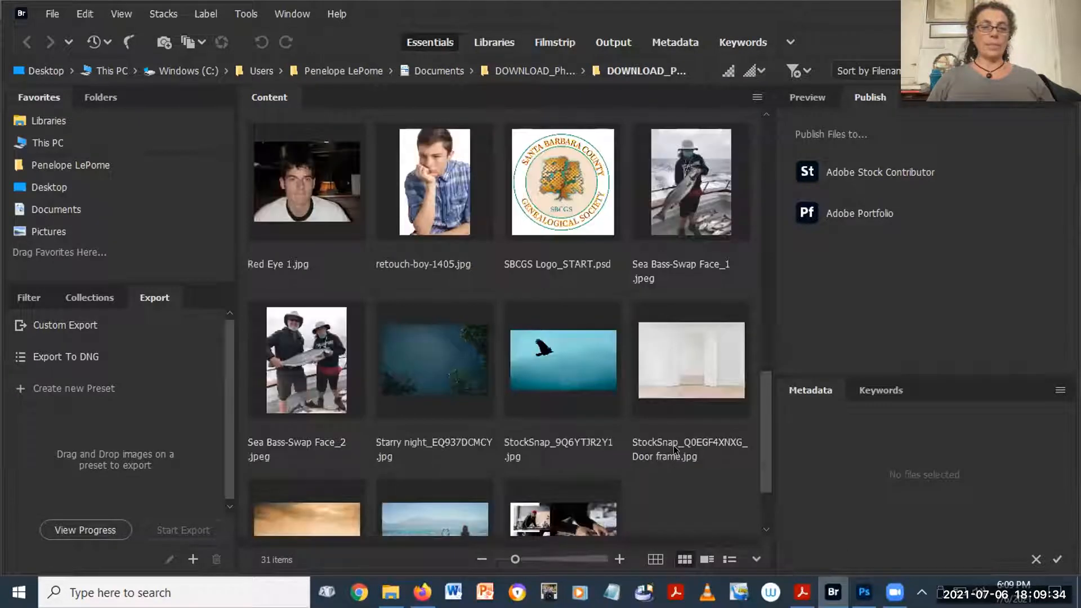
left_click(411, 388)
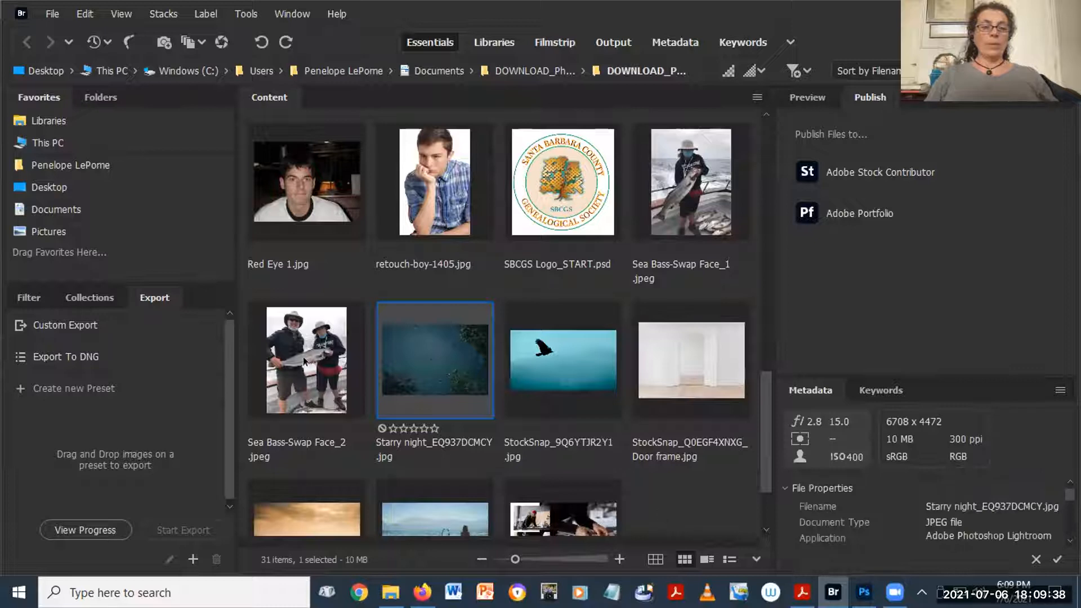
right_click(428, 353)
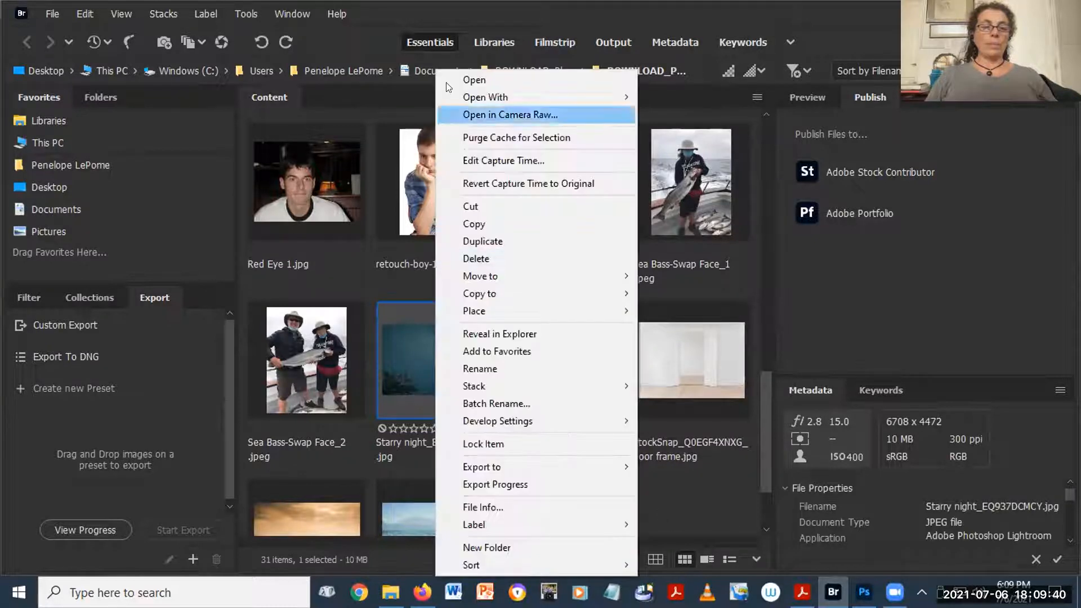
mouse_move(534, 96)
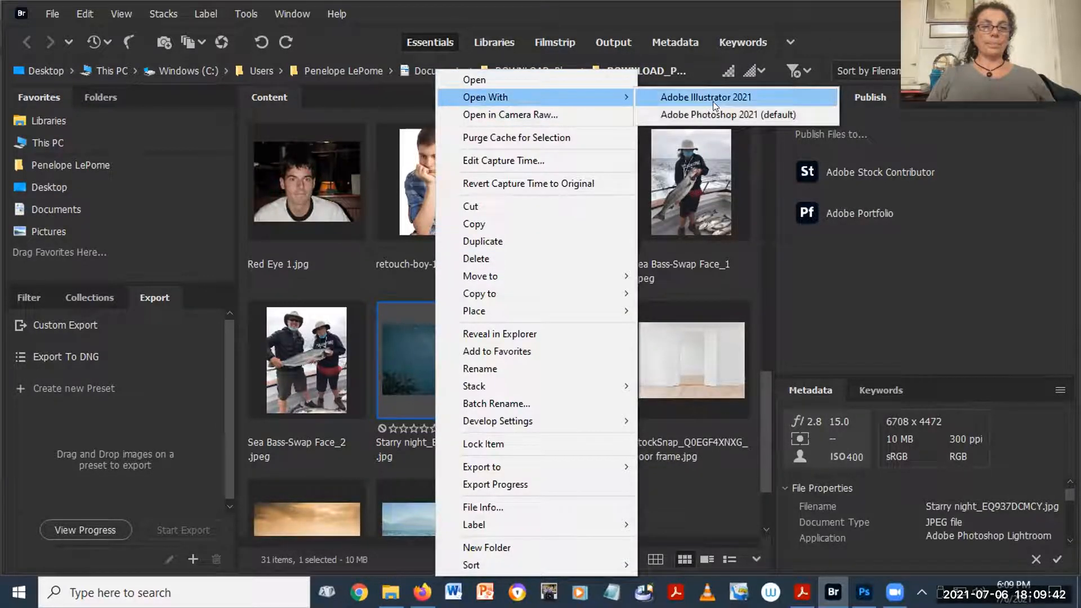
left_click(721, 115)
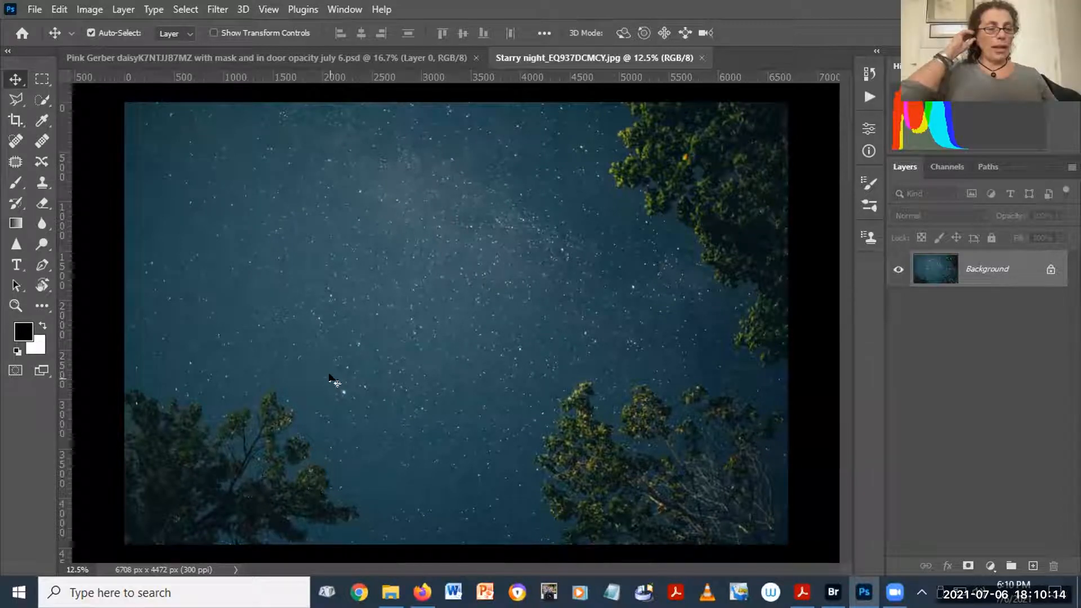
Copy the entire Starry night image into the Pink Gerber daisy document and place its layer below Layer 0.
key("ctrl+a")
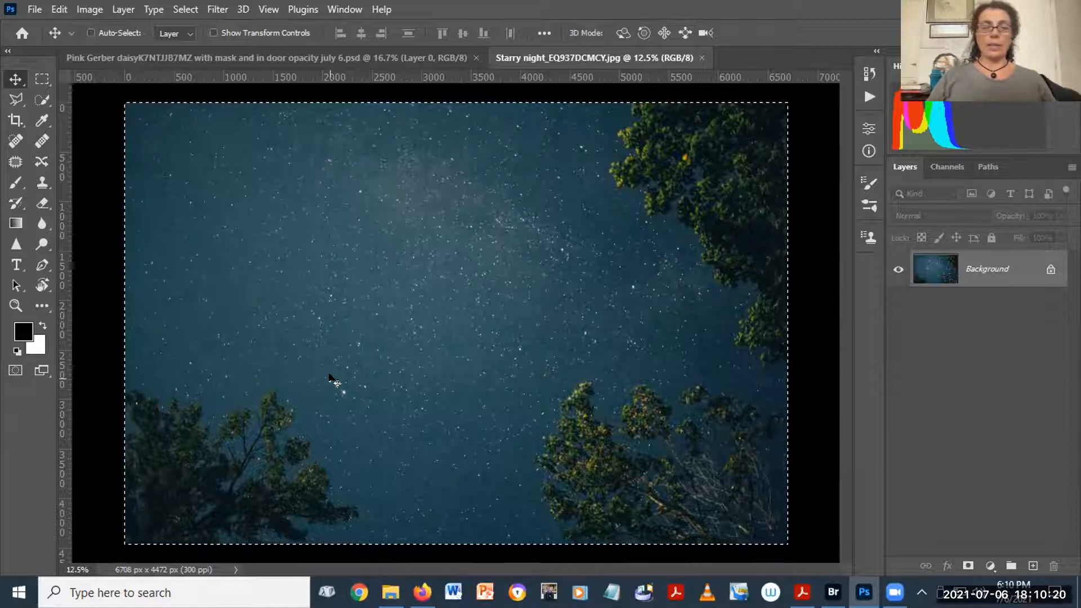
key("ctrl+c")
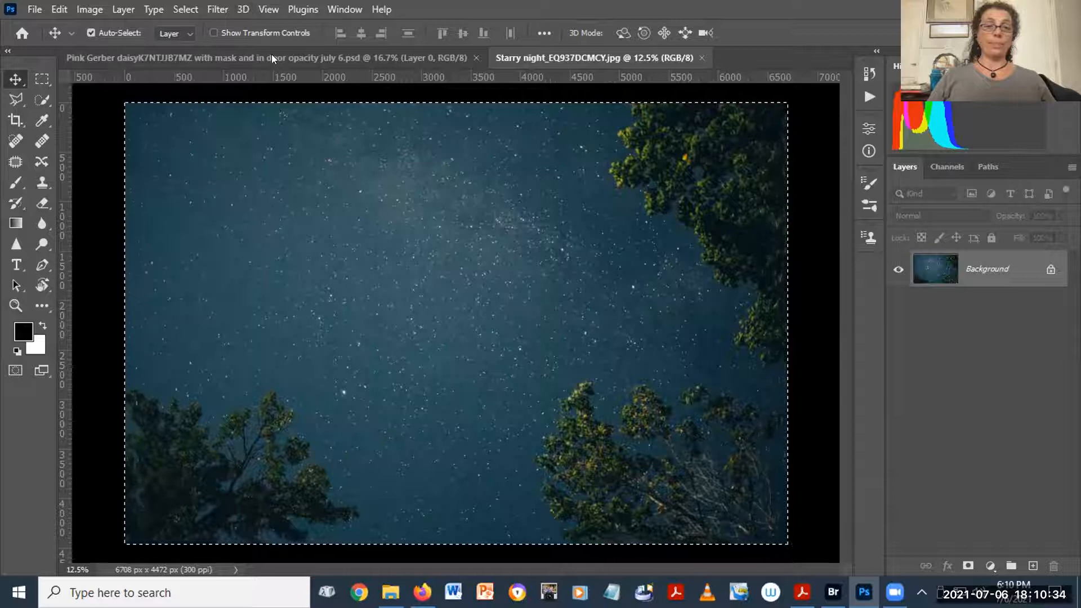
left_click(240, 64)
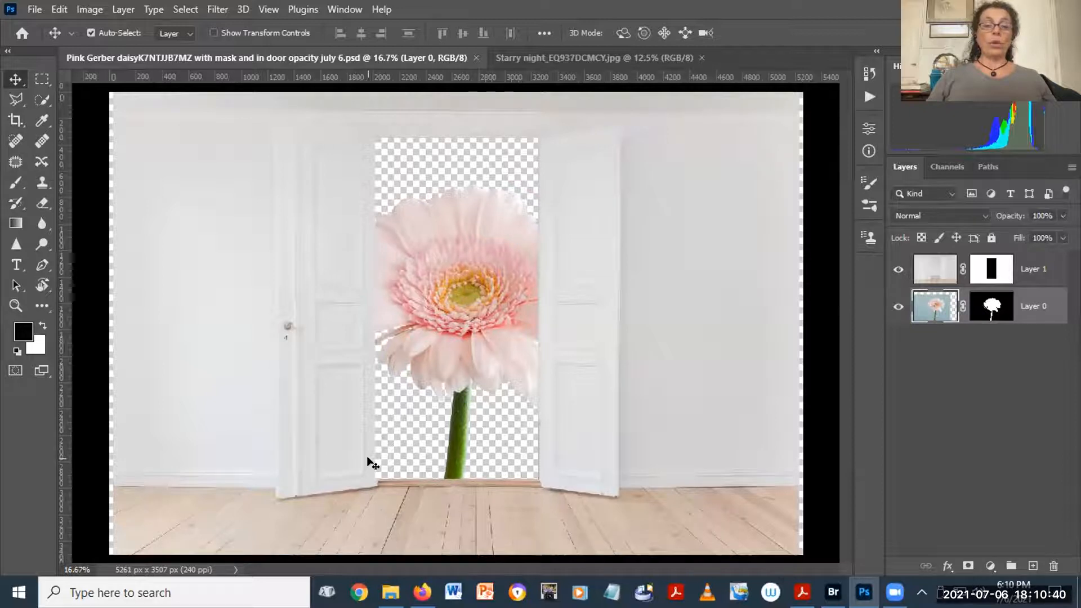
key("ctrl+v")
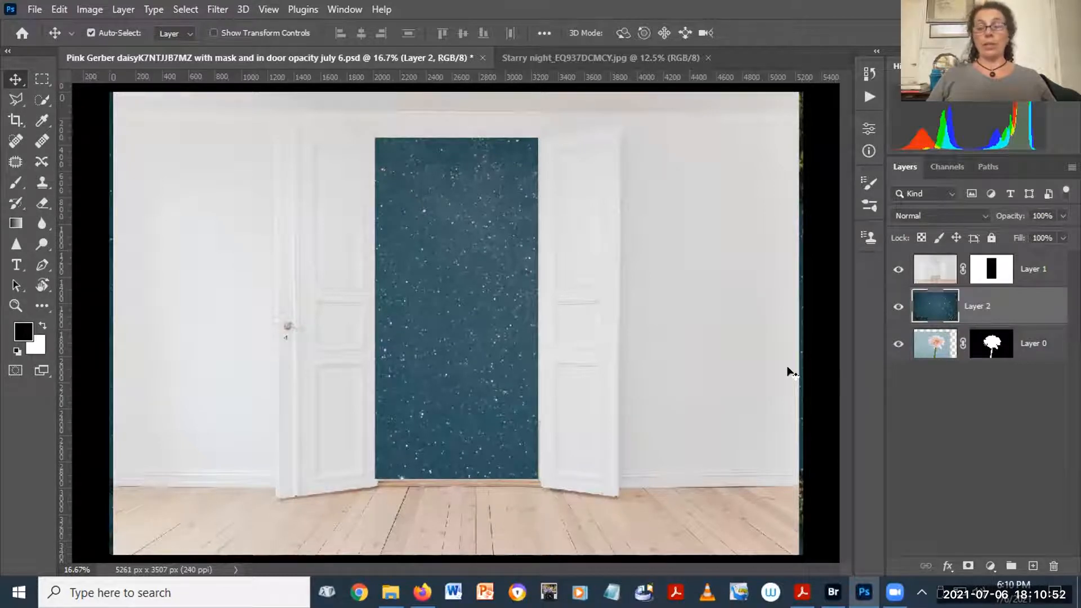
left_click_drag(935, 311, 953, 387)
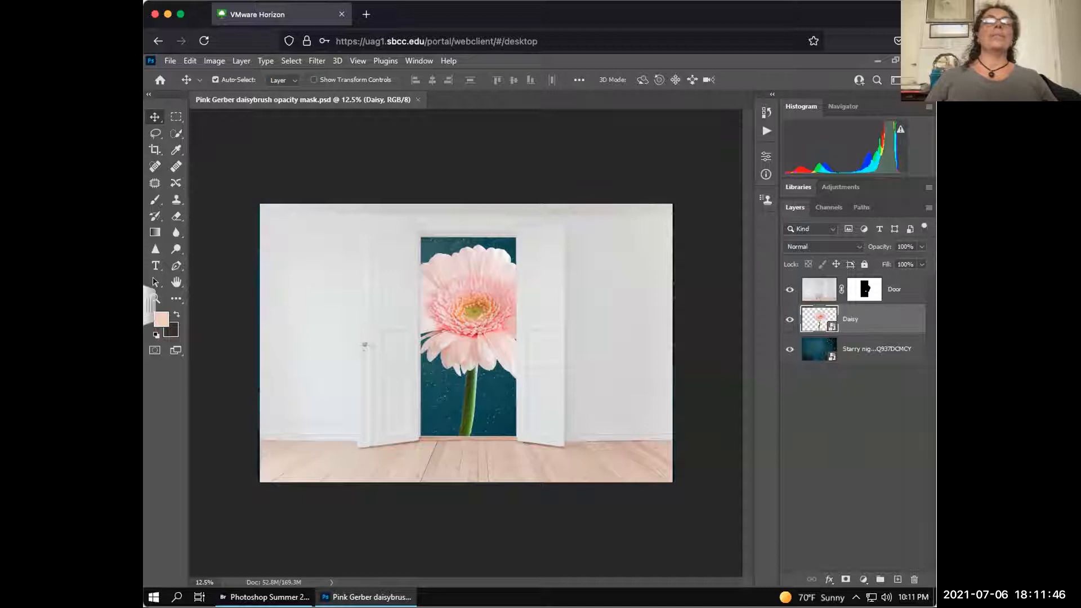
Hide and show the Door, Daisy and Starry night layers together, twice in a row.
left_click_drag(788, 289, 788, 353)
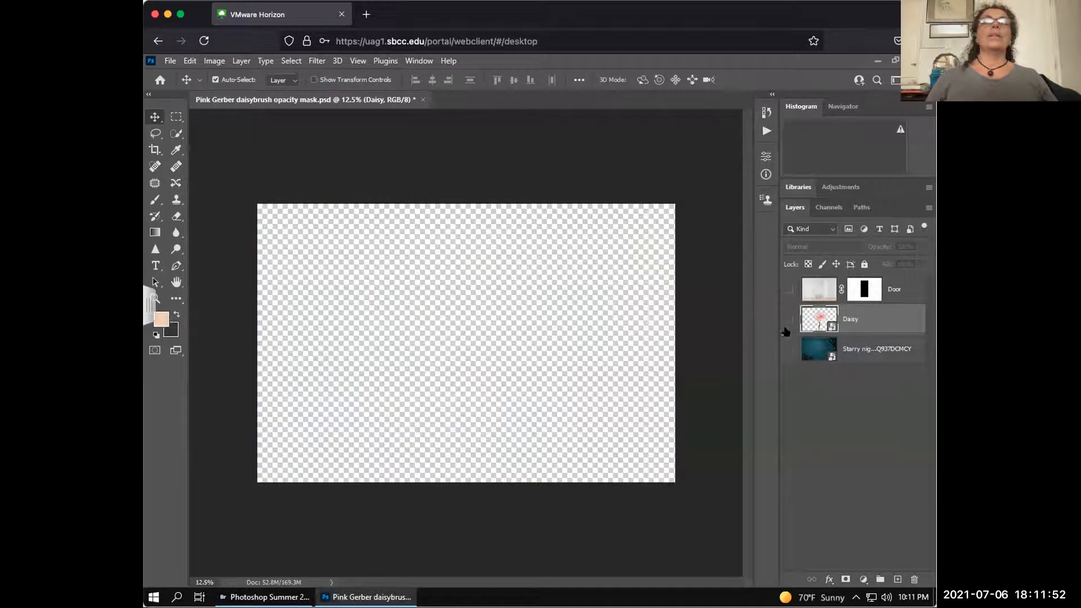
left_click_drag(788, 350, 789, 287)
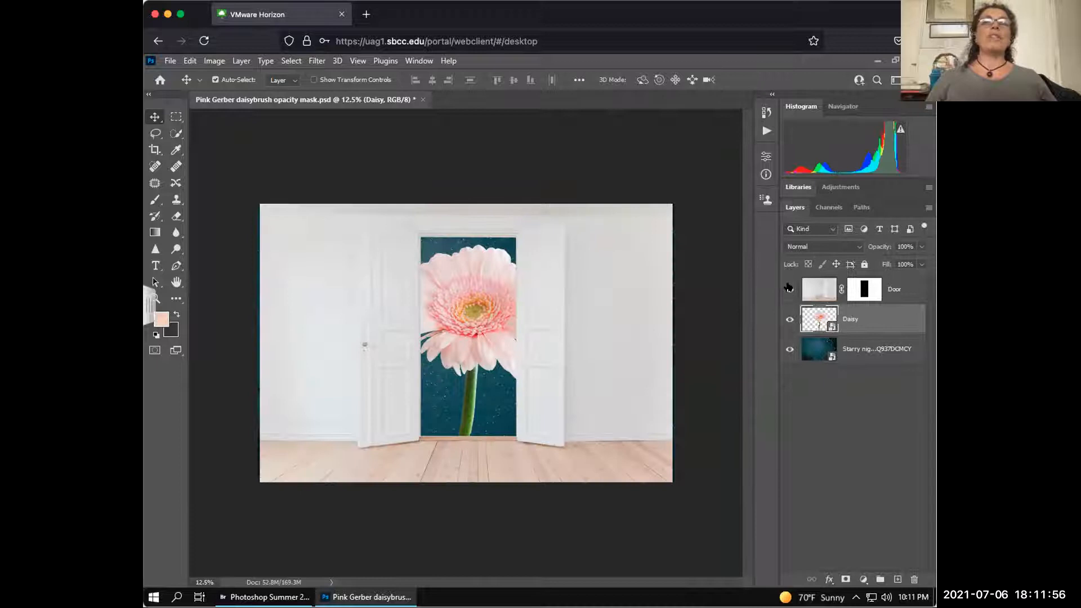
left_click_drag(788, 289, 790, 354)
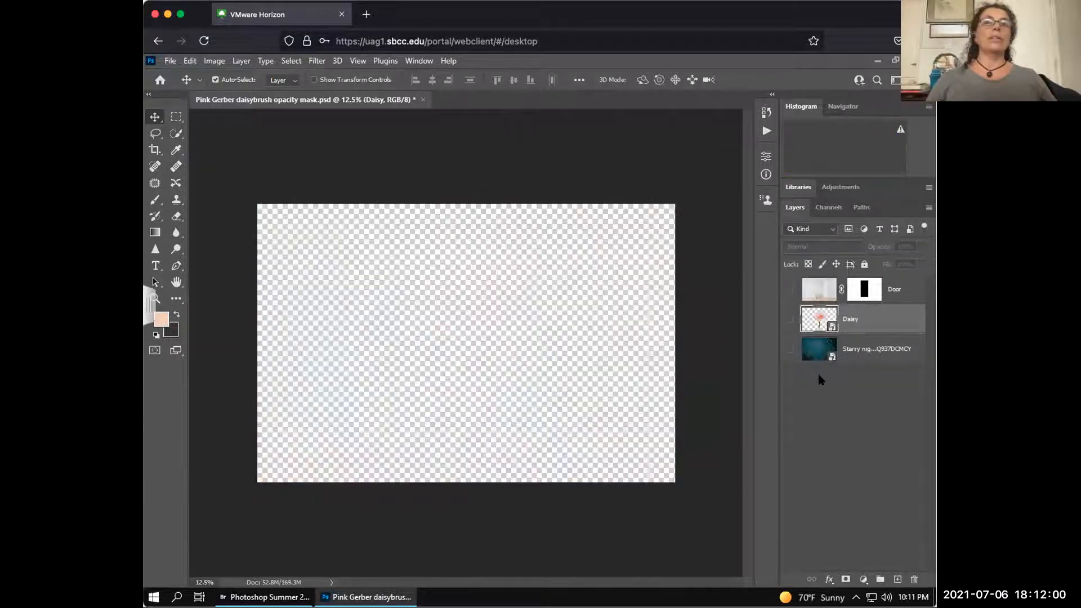
left_click_drag(788, 356, 788, 291)
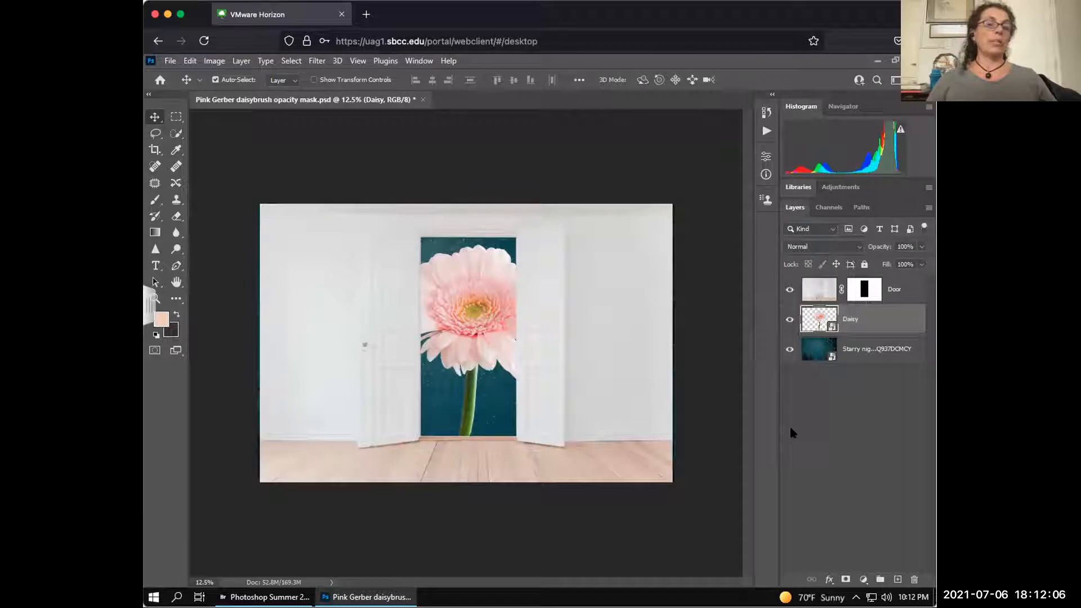
Hide the Door, Daisy and Starry night layers, briefly showing only the Starry night layer before hiding it again.
left_click_drag(784, 289, 786, 350)
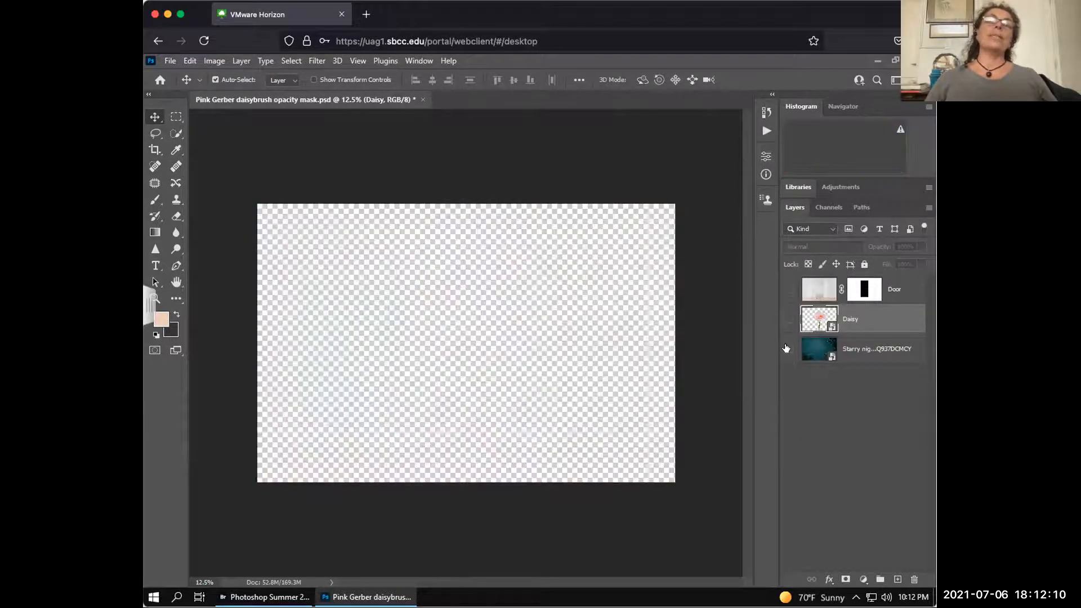
left_click(787, 349)
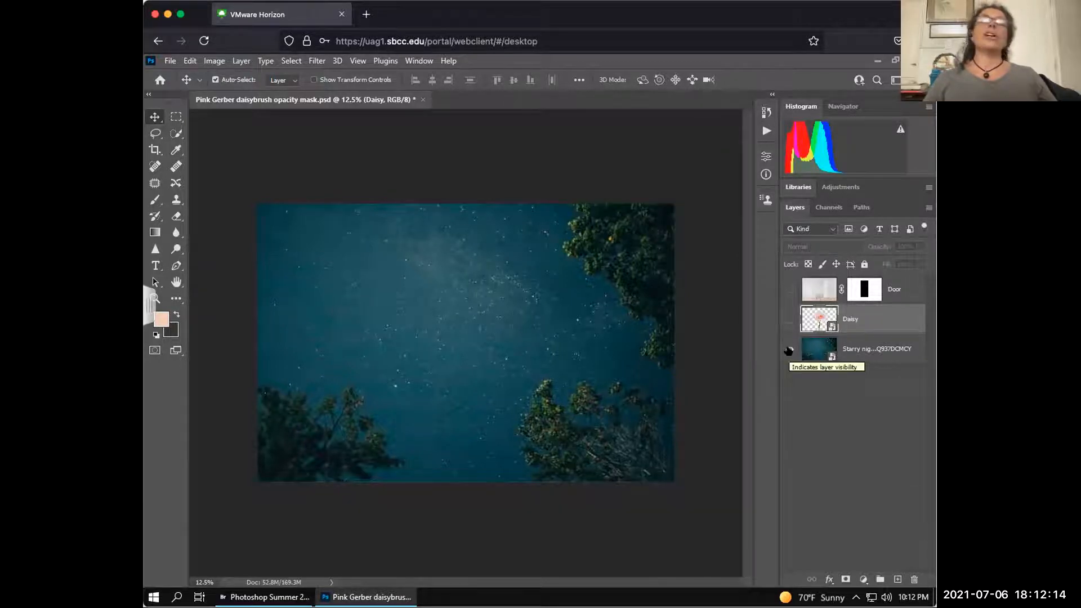
left_click(789, 349)
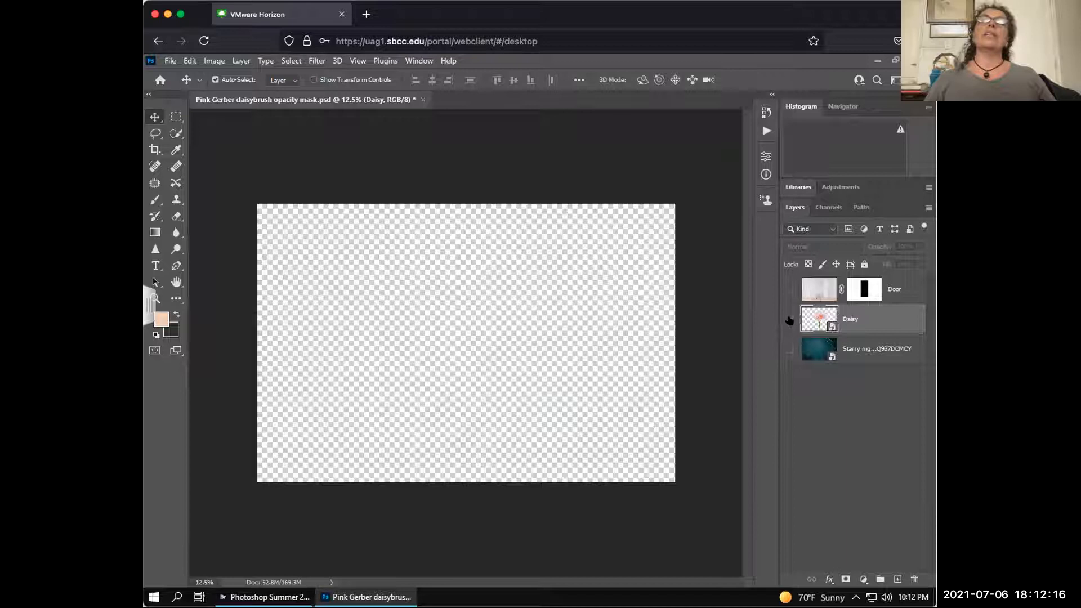
Briefly show the Daisy layer alone, then display the Door and Starry night layers together with Daisy hidden.
left_click(789, 319)
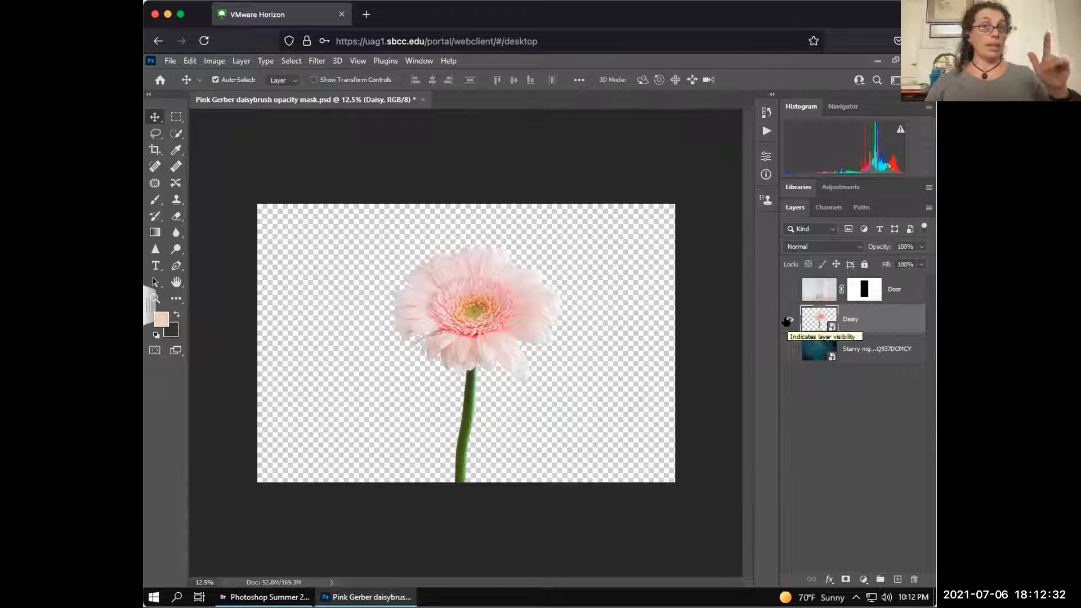
left_click(788, 321)
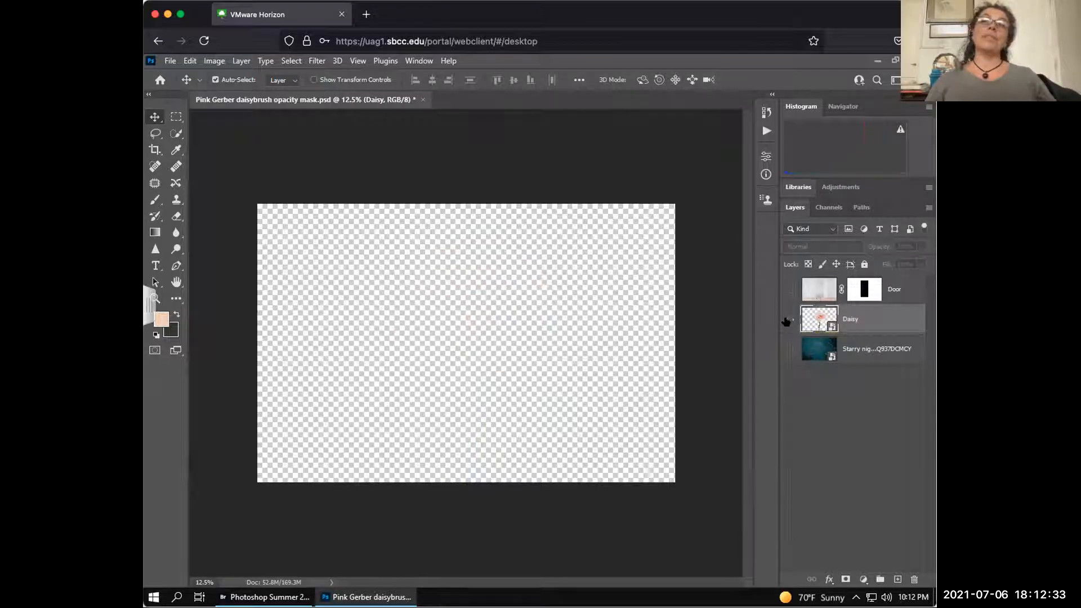
left_click(787, 289)
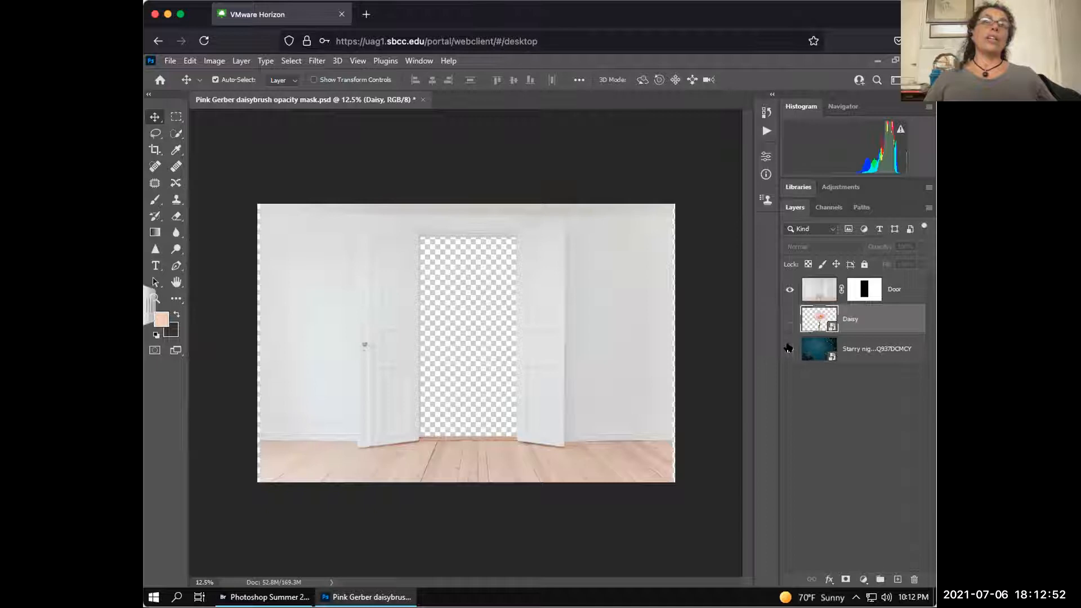
left_click(789, 349)
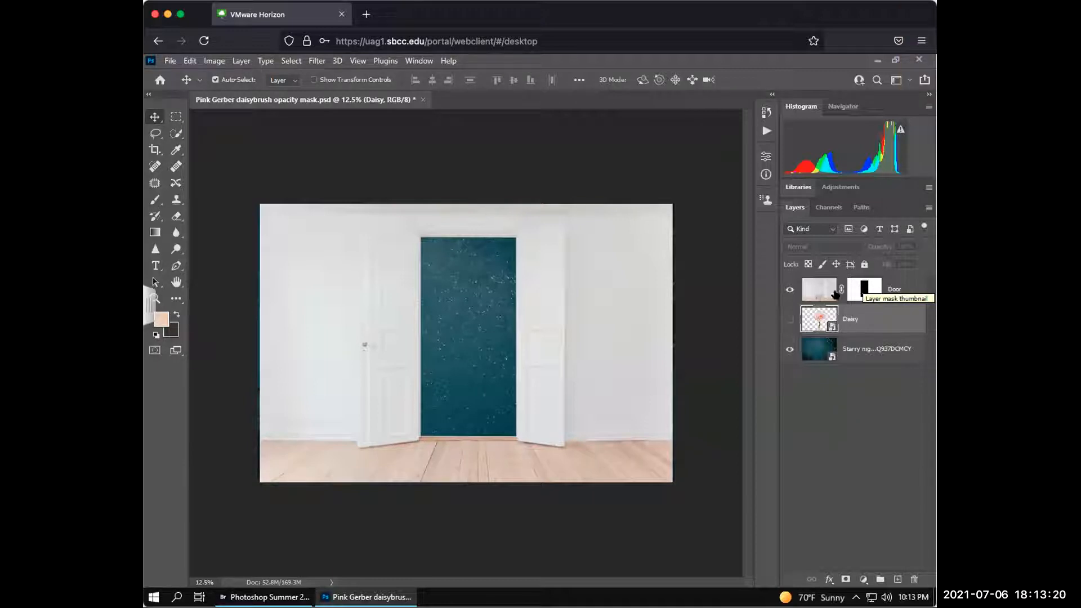
left_click(790, 290)
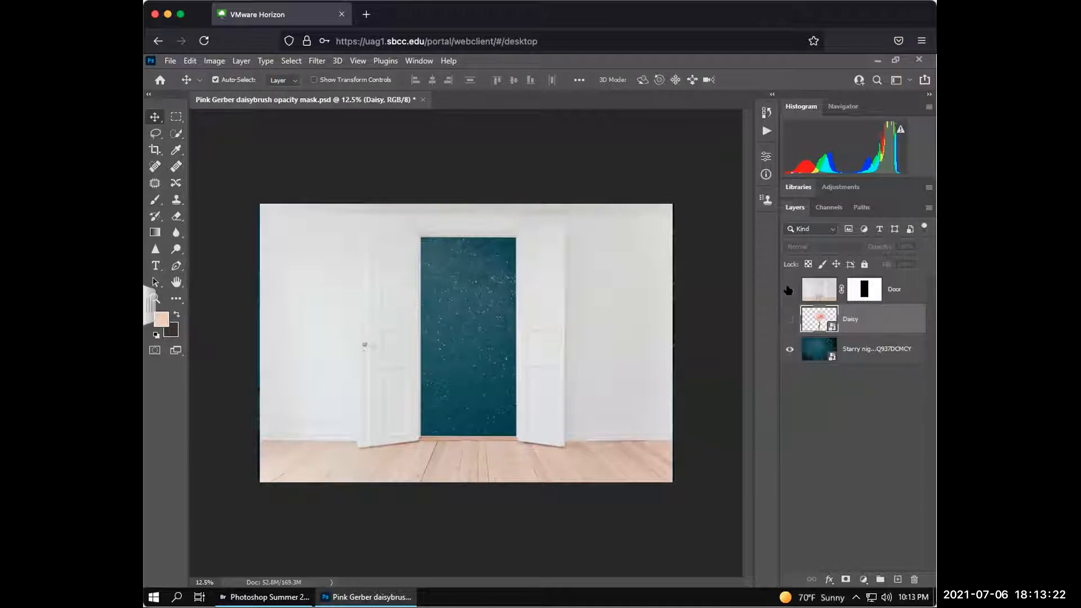
left_click(789, 290)
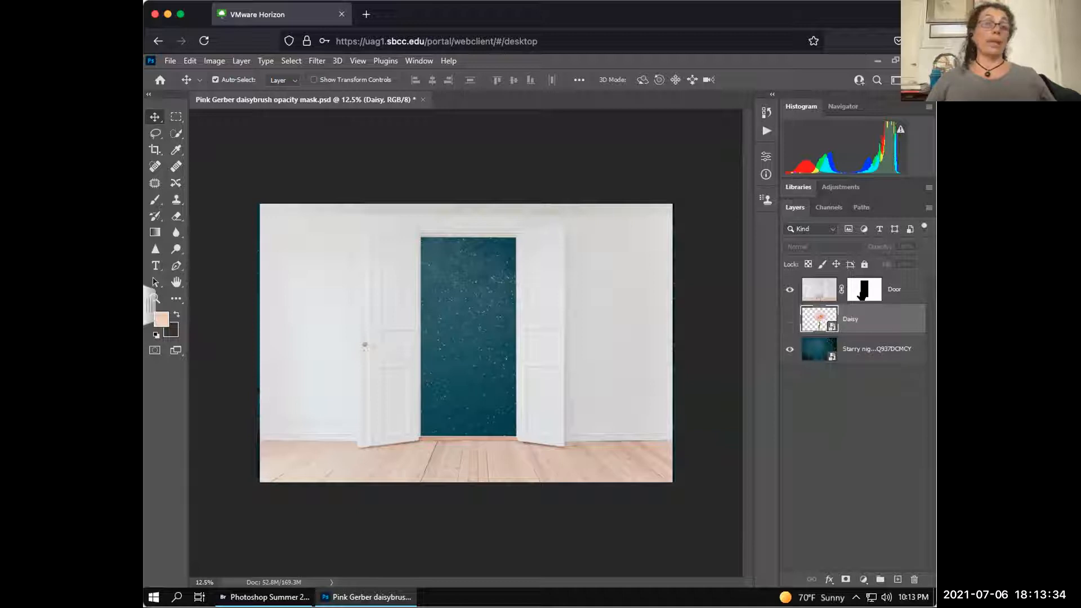
Alternate the active target between the Door layer's image and its layer mask.
left_click(873, 290)
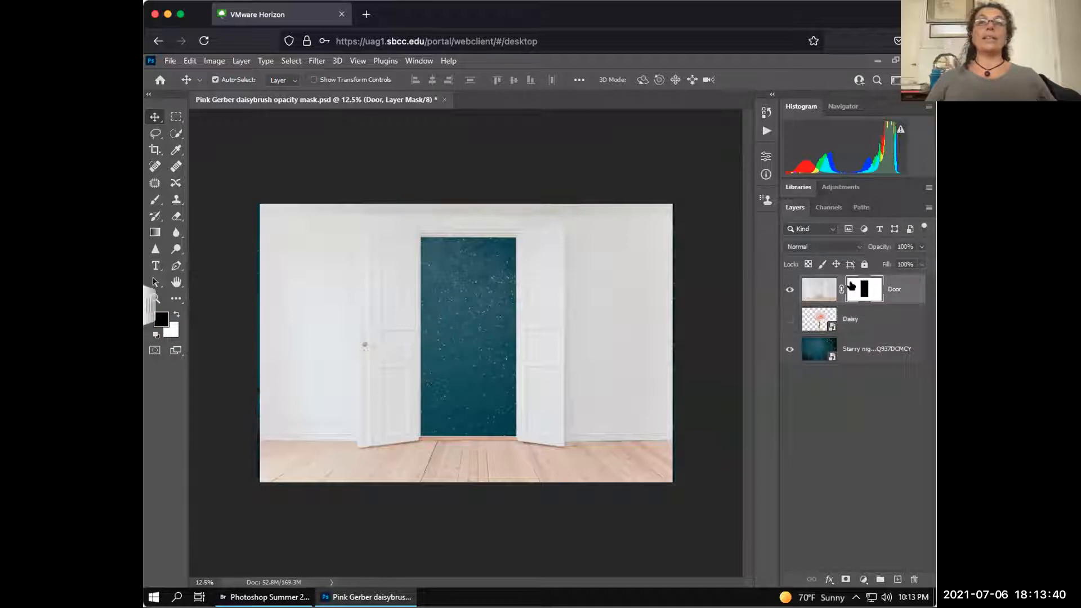
left_click(901, 289)
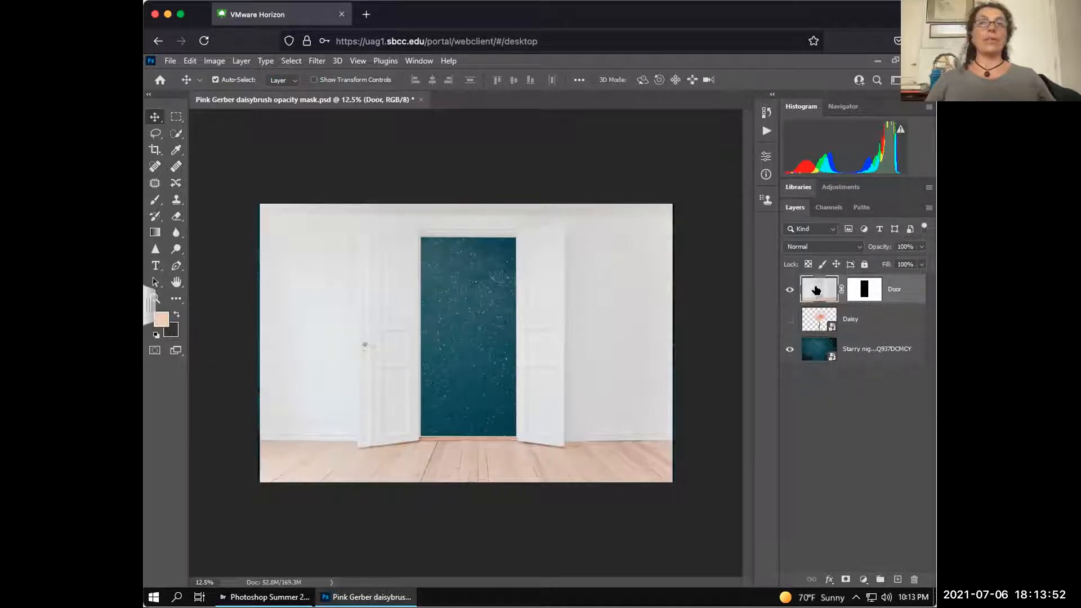
left_click(860, 289)
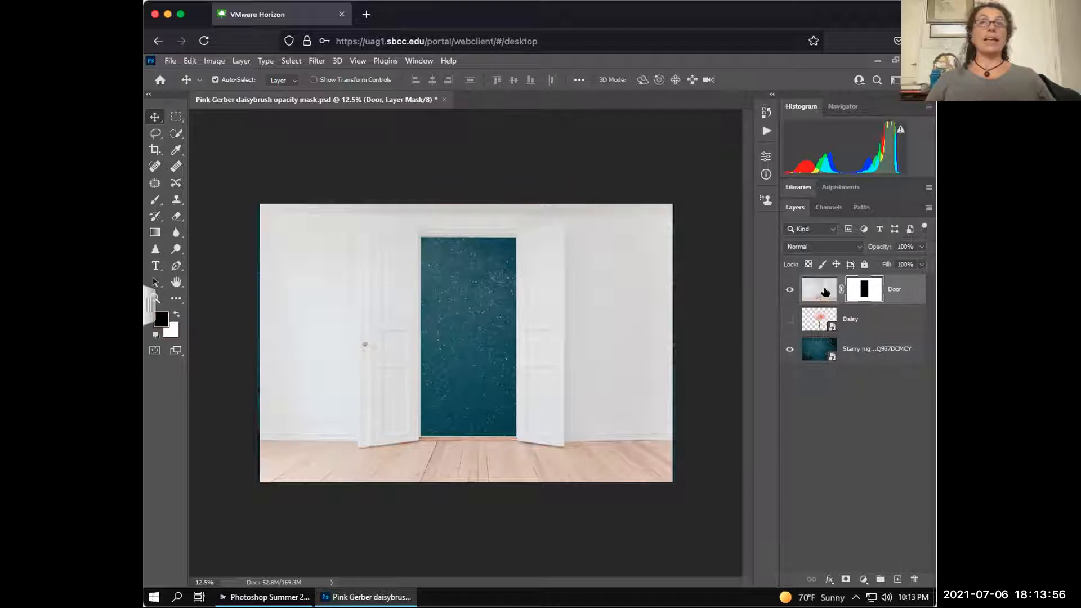
left_click(905, 290)
left_click_drag(905, 289, 903, 284)
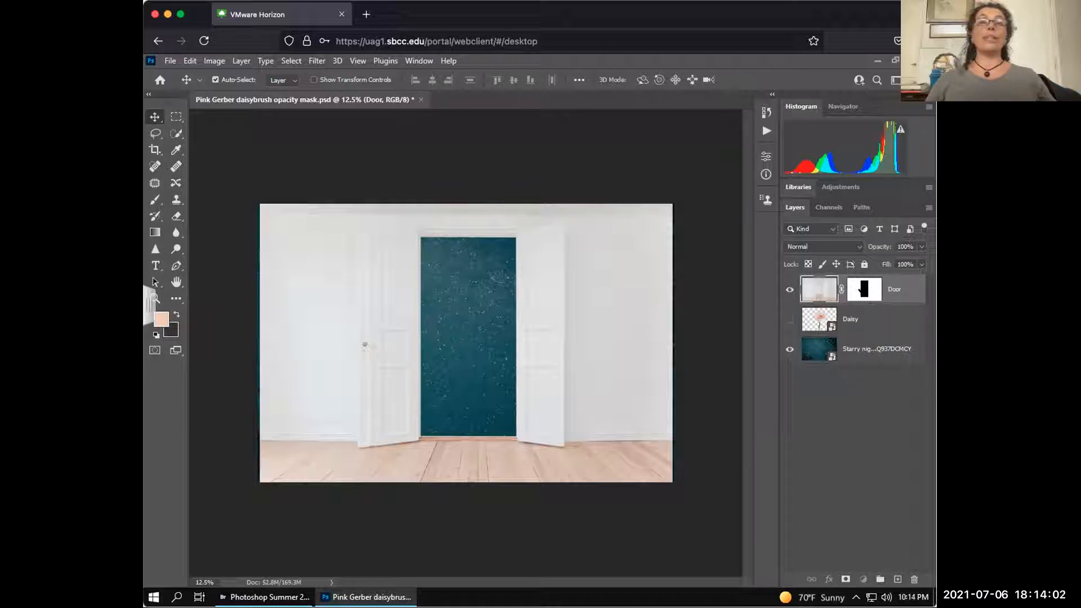
left_click(860, 291)
Try the Door layer's mask on the Starry night and Daisy layers, returning it to the Door layer each time.
left_click_drag(864, 292, 889, 347)
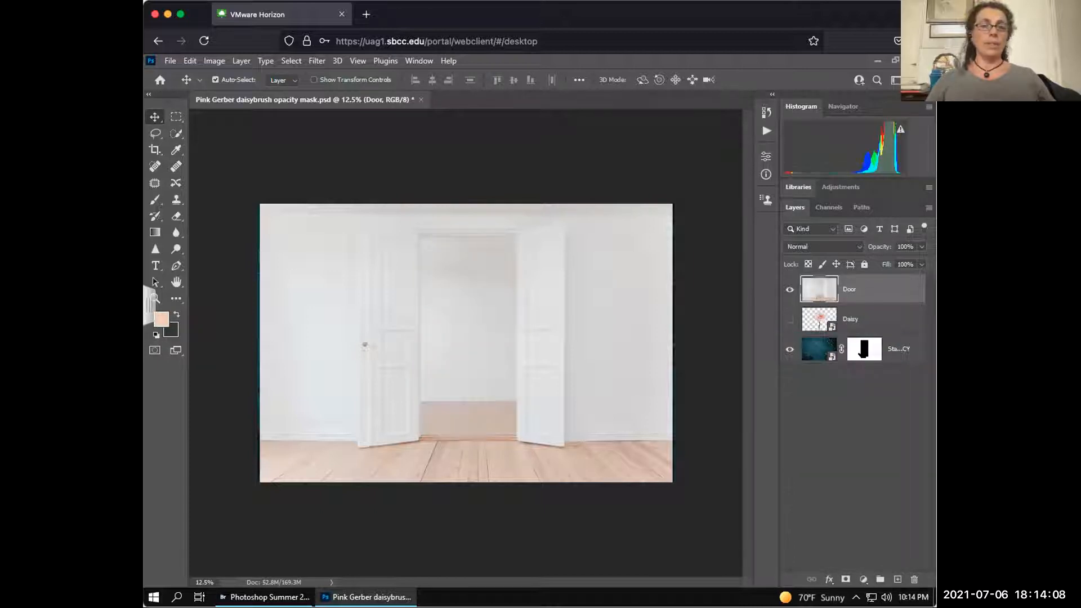
left_click_drag(863, 349, 857, 290)
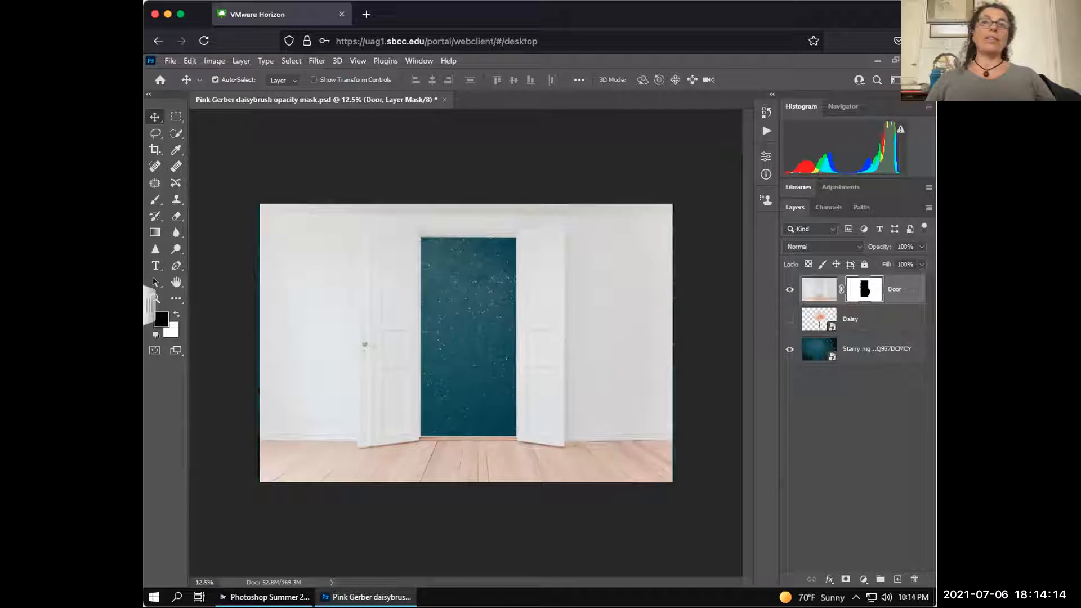
left_click_drag(865, 289, 862, 320)
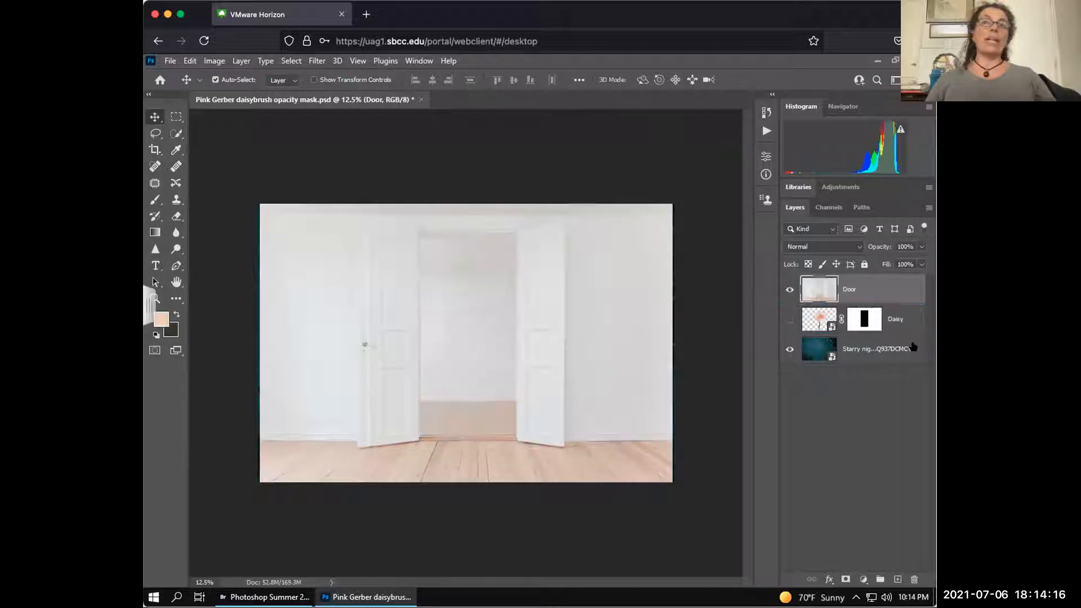
key("ctrl+z")
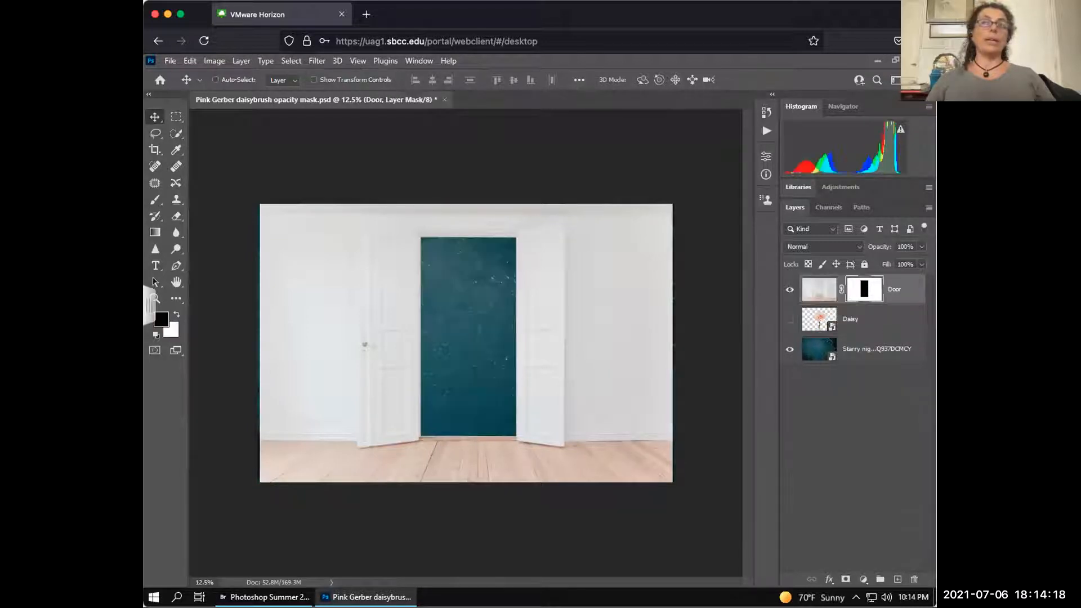
Unlink the Door layer from its mask, shift only the mask around the canvas, and undo the moves.
mouse_move(816, 291)
left_mouse_down()
mouse_move(816, 321)
mouse_move(824, 292)
left_mouse_up()
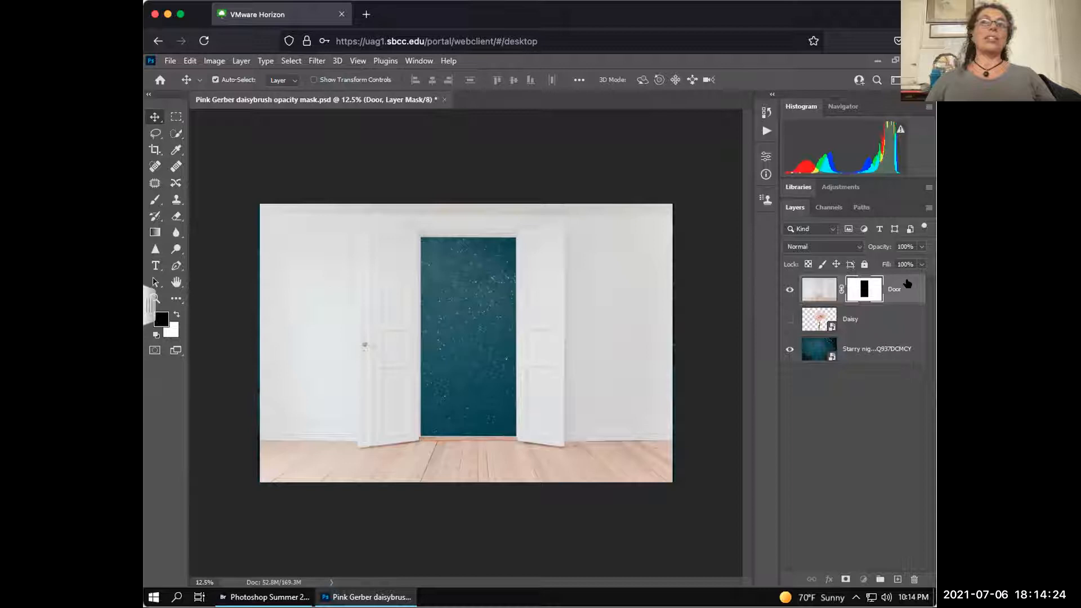
mouse_move(911, 290)
left_mouse_down()
mouse_move(908, 326)
mouse_move(907, 291)
left_mouse_up()
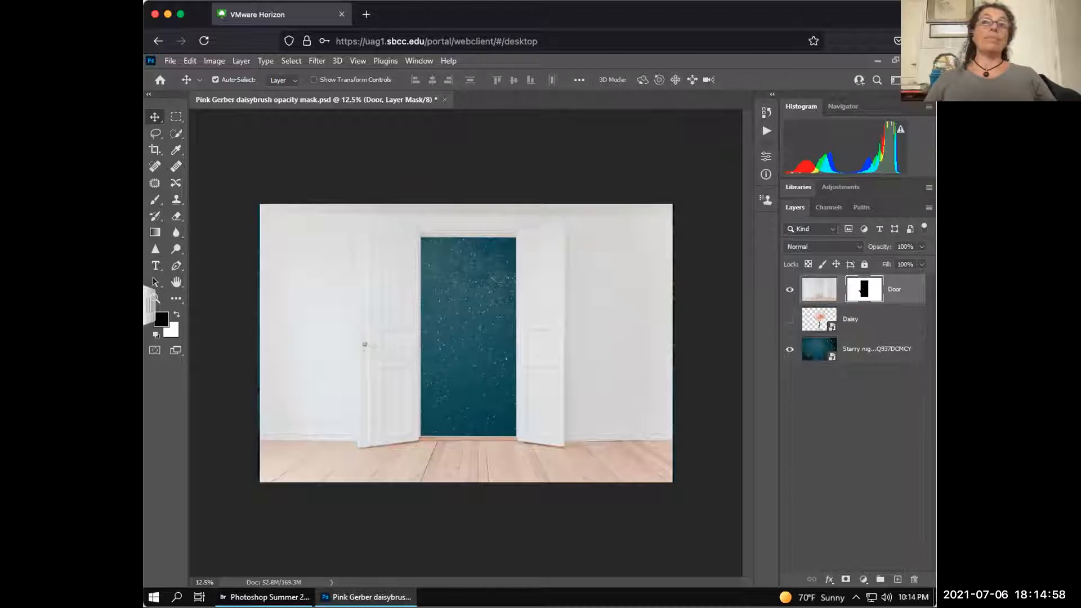
left_click_drag(586, 302, 316, 323)
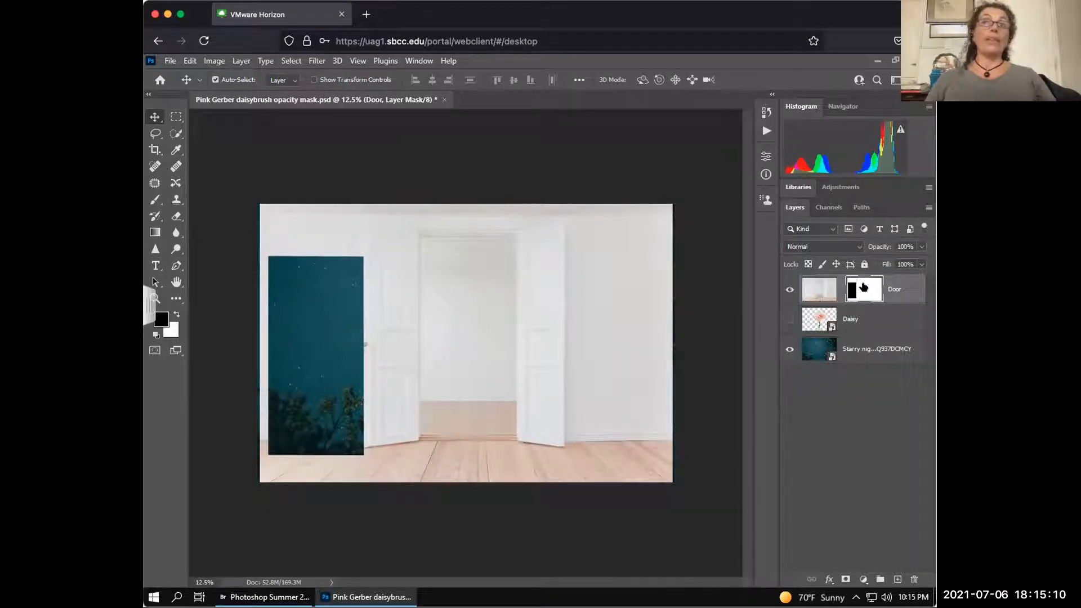
left_click_drag(417, 338, 576, 350)
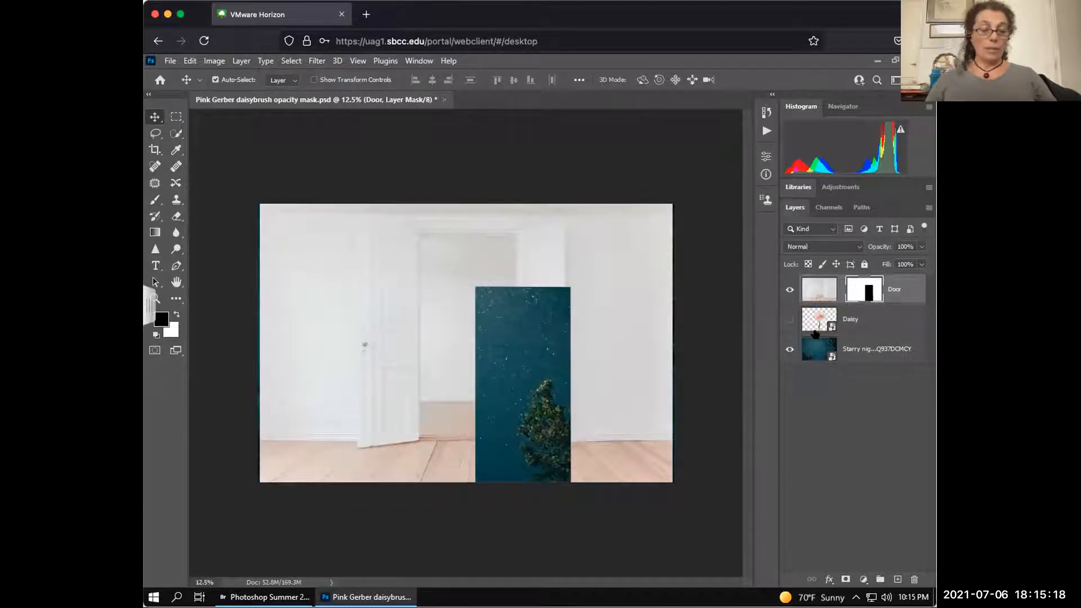
key("ctrl+z")
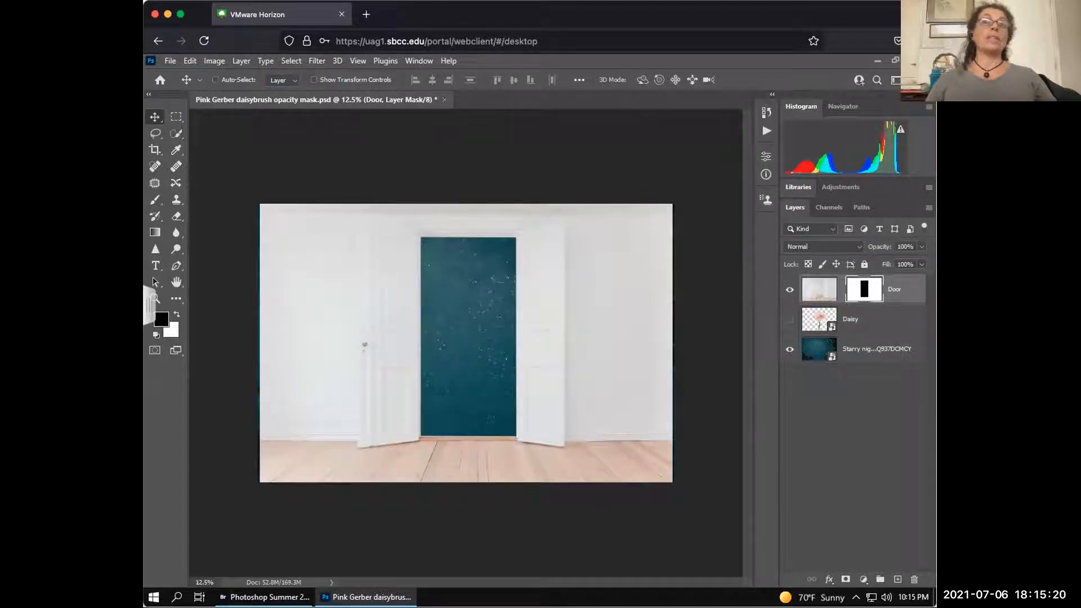
Move only the Door layer's image independently of its unlinked mask, then undo the moves.
left_click(817, 290)
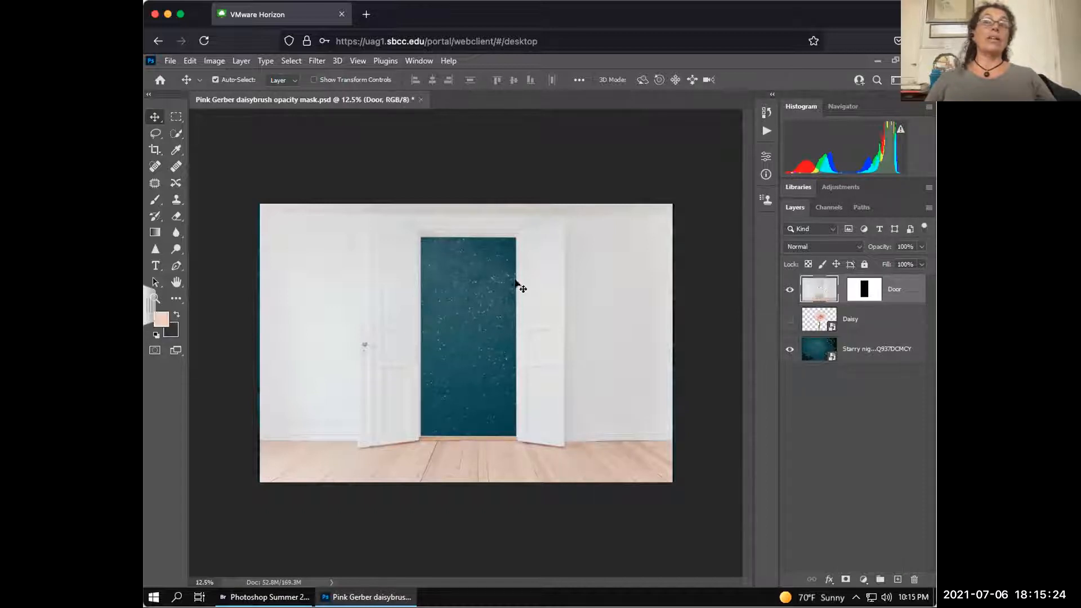
left_click_drag(586, 321, 442, 238)
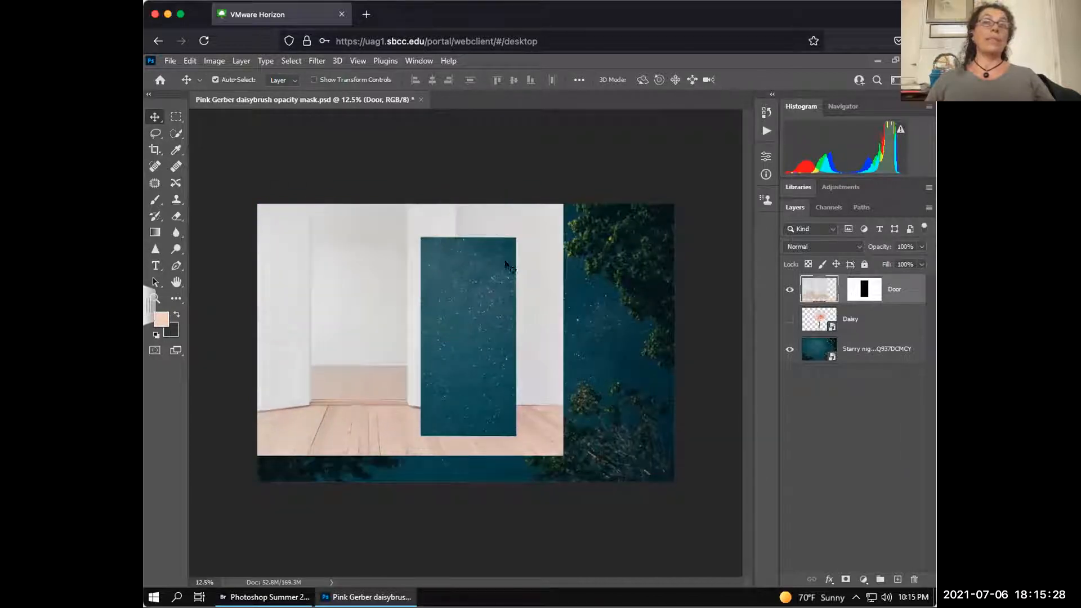
left_click_drag(429, 284, 627, 338)
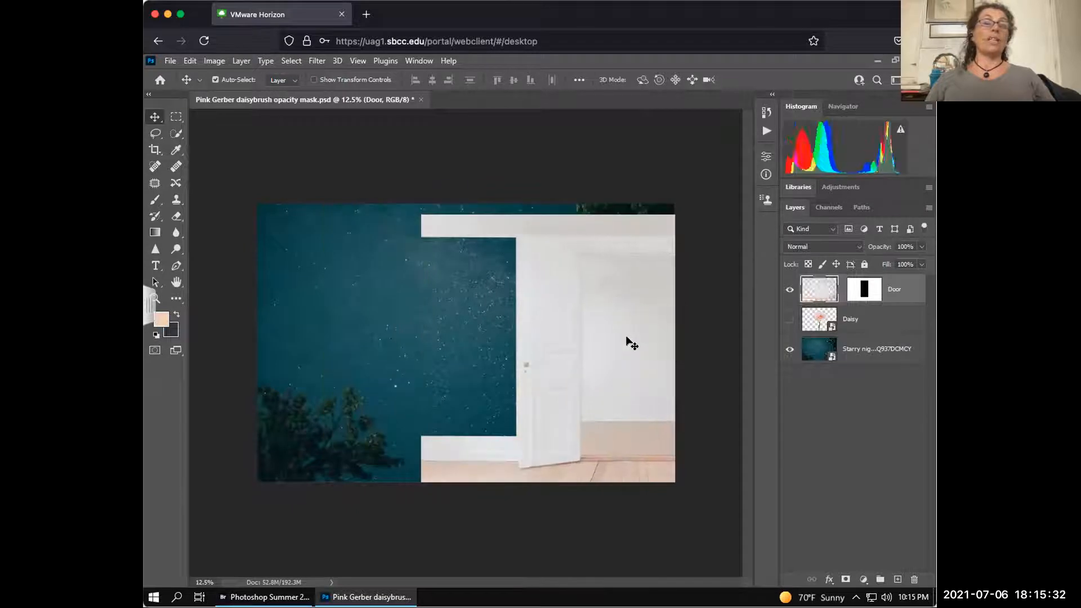
key("ctrl+z")
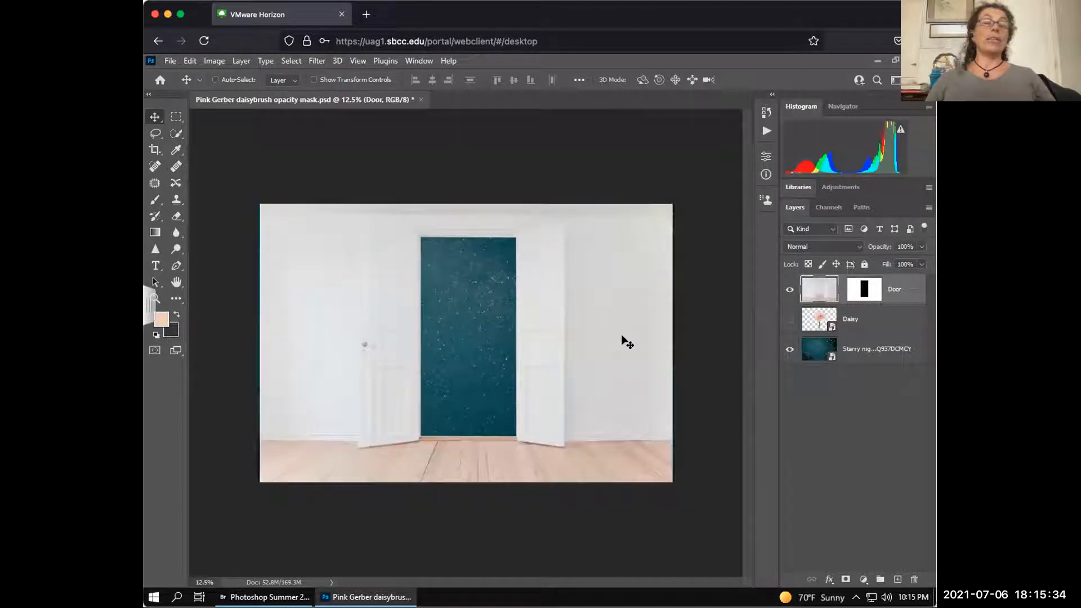
Relink the Door layer's image and mask, try moving them together, then undo the move and make the image active.
left_click(865, 289)
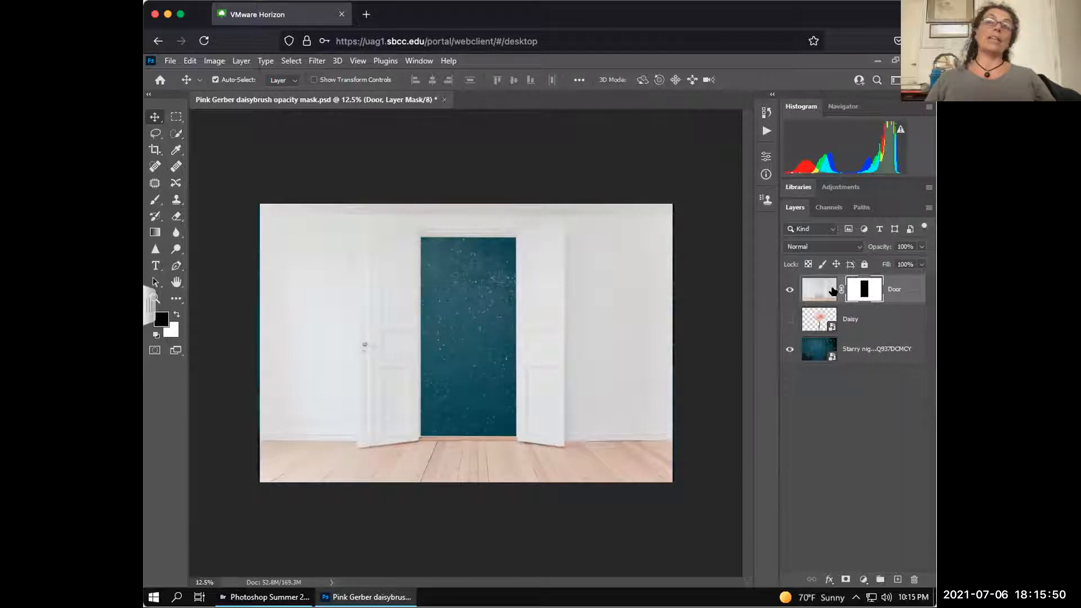
left_click_drag(499, 374, 697, 311)
key("ctrl+z")
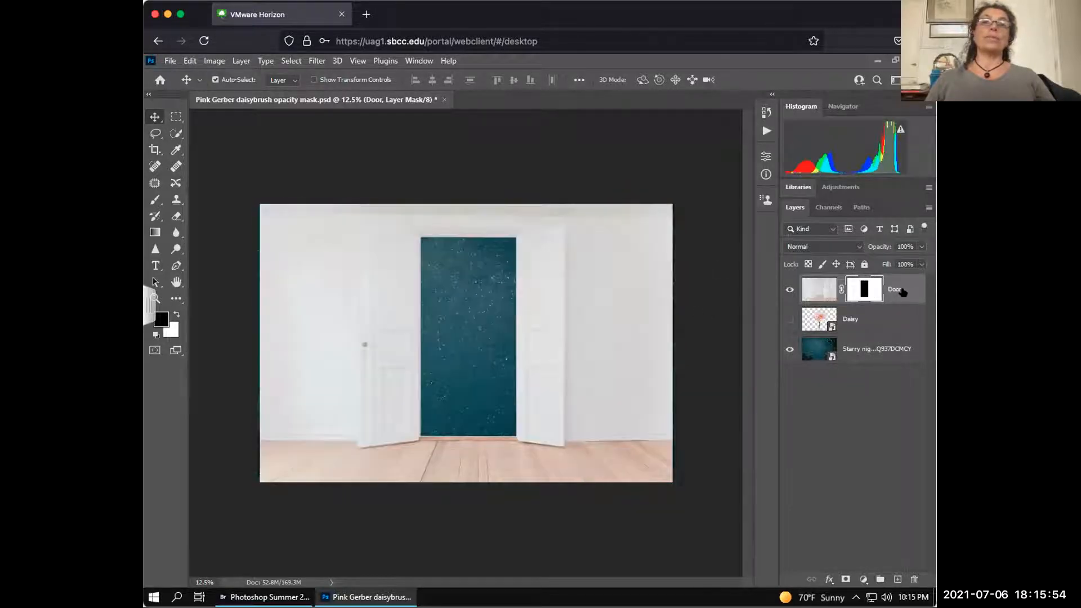
left_click_drag(573, 338, 624, 393)
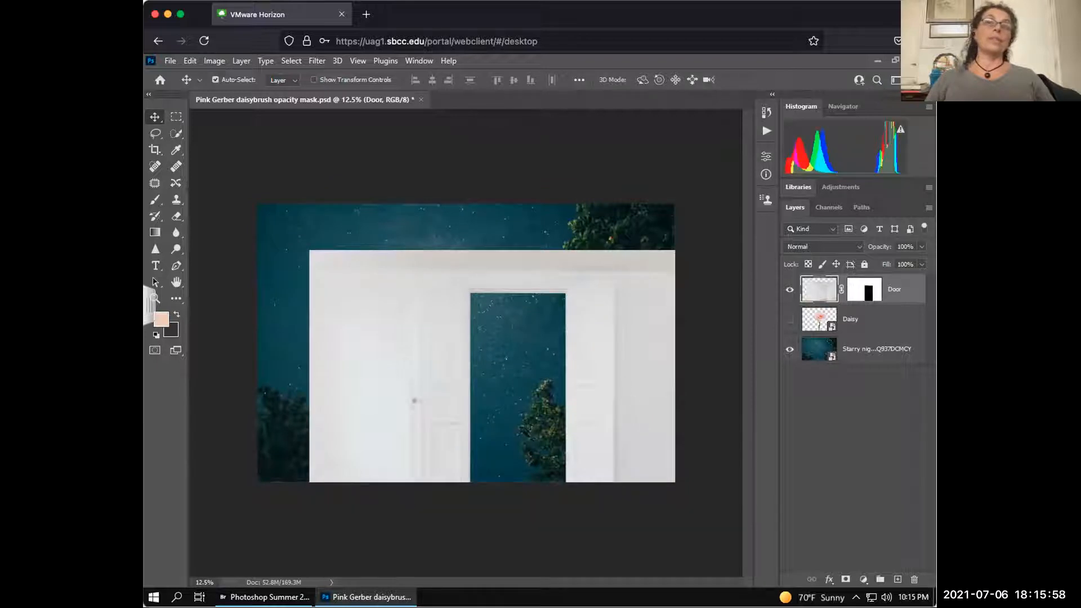
key("ctrl+z")
left_click(870, 291)
left_click(908, 293)
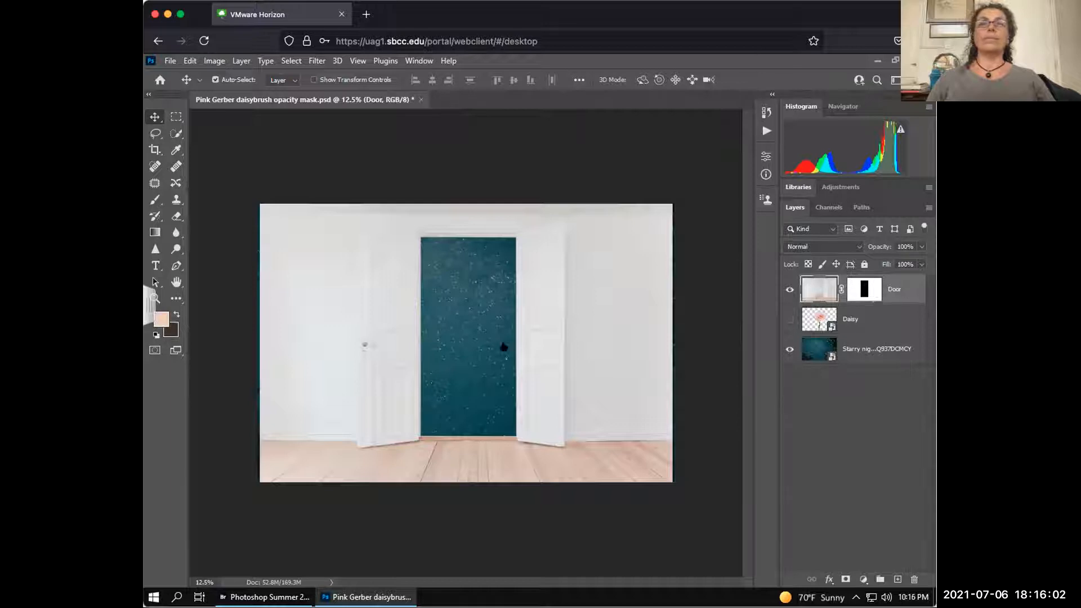
Review the Move tool's Auto-Select choices and keep the option enabled and set to Layer.
left_click(215, 80)
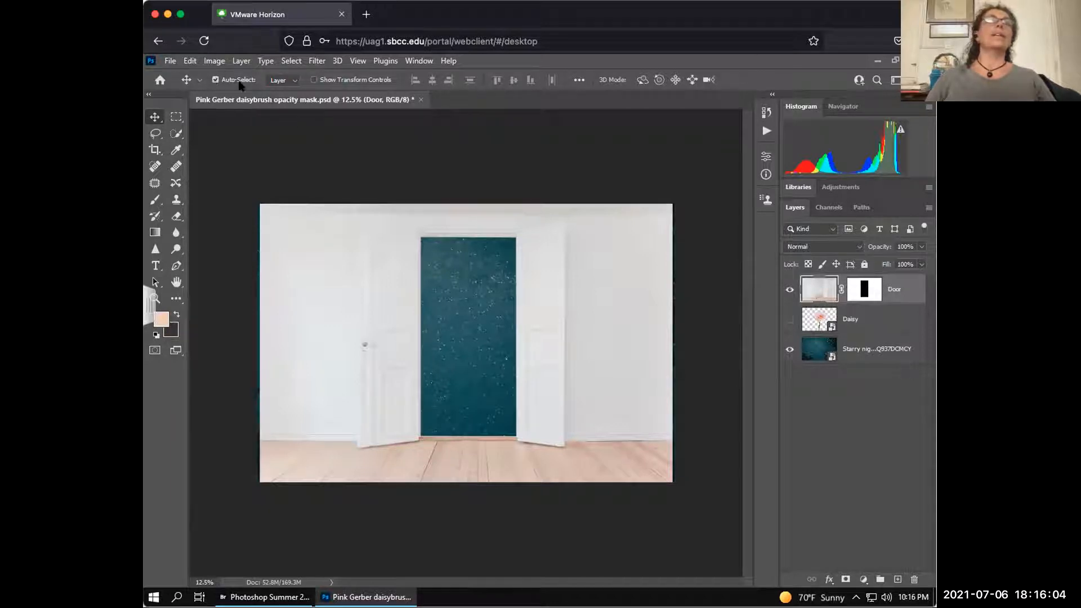
left_click(291, 82)
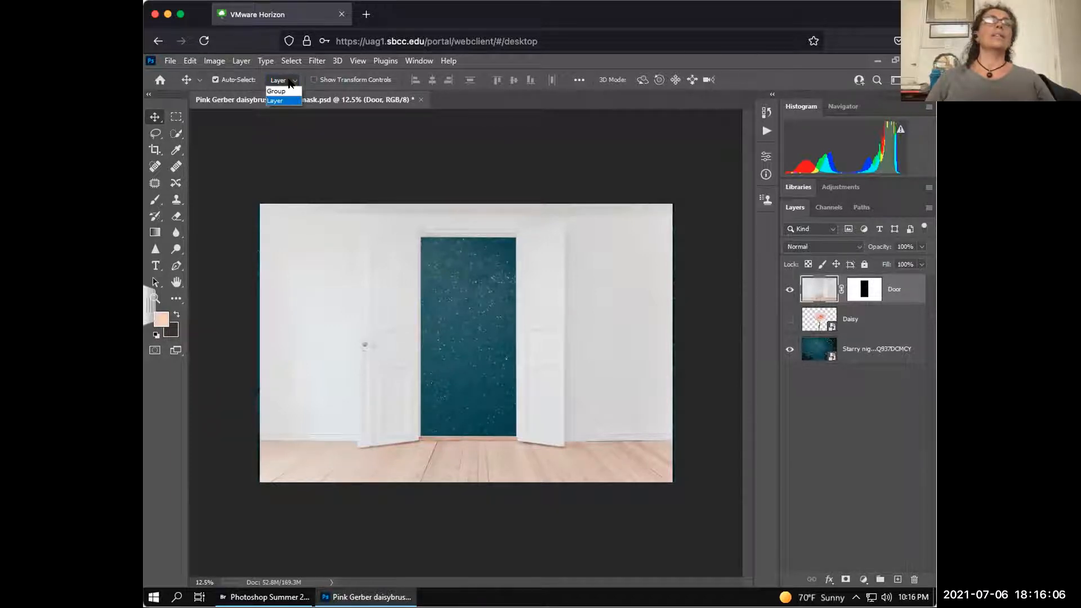
left_click(291, 83)
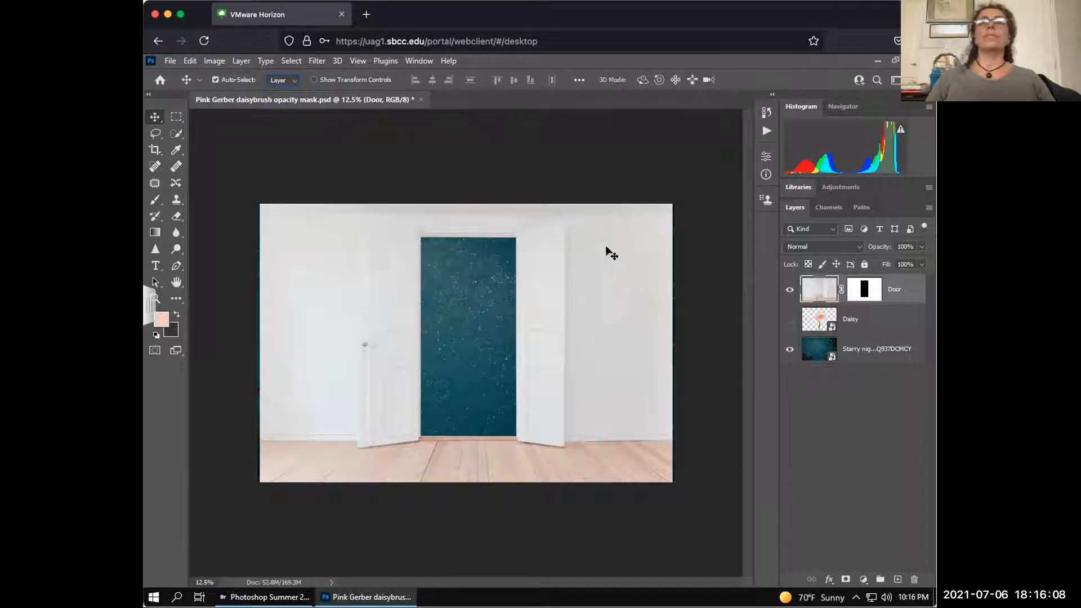
Move the linked Door image and mask together around the canvas, briefly hiding the Starry night layer along the way.
left_click_drag(649, 303, 658, 314)
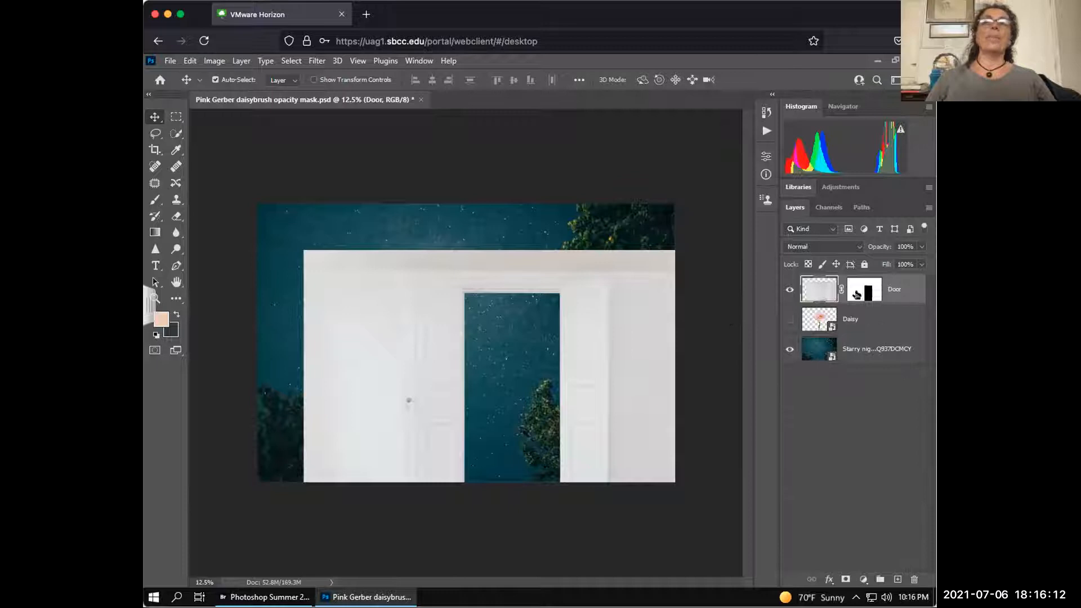
left_click(790, 351)
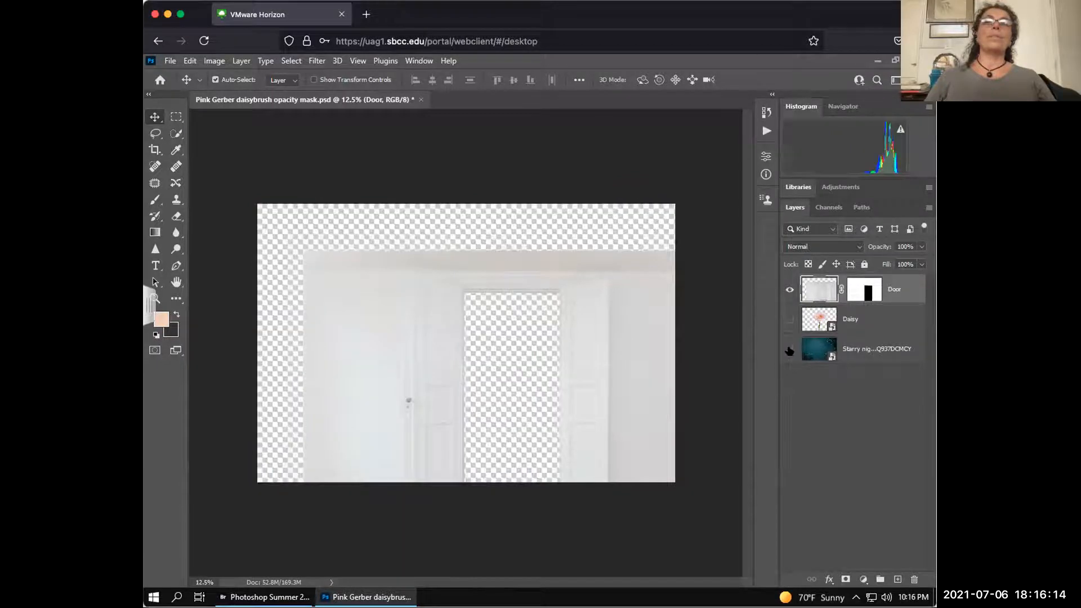
left_click(790, 350)
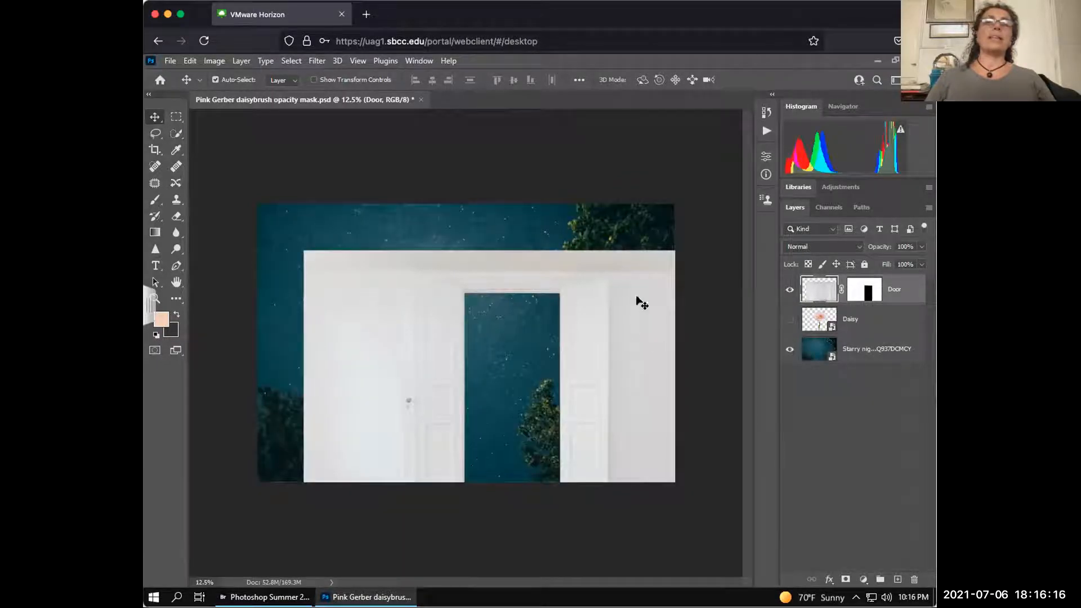
left_click_drag(664, 366, 688, 367)
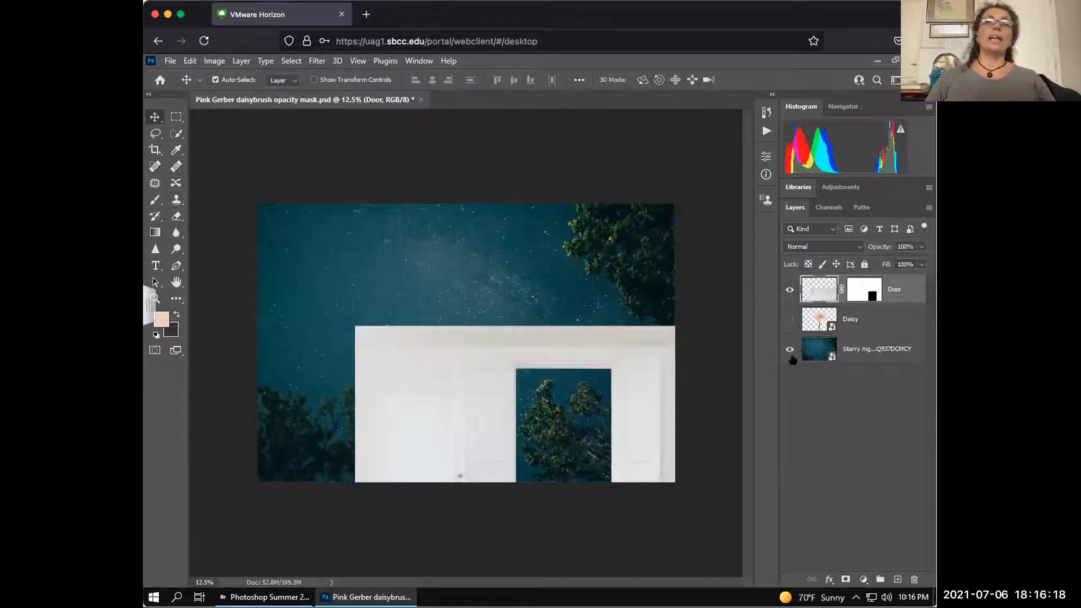
left_click_drag(624, 364, 425, 304)
left_click_drag(408, 446, 465, 394)
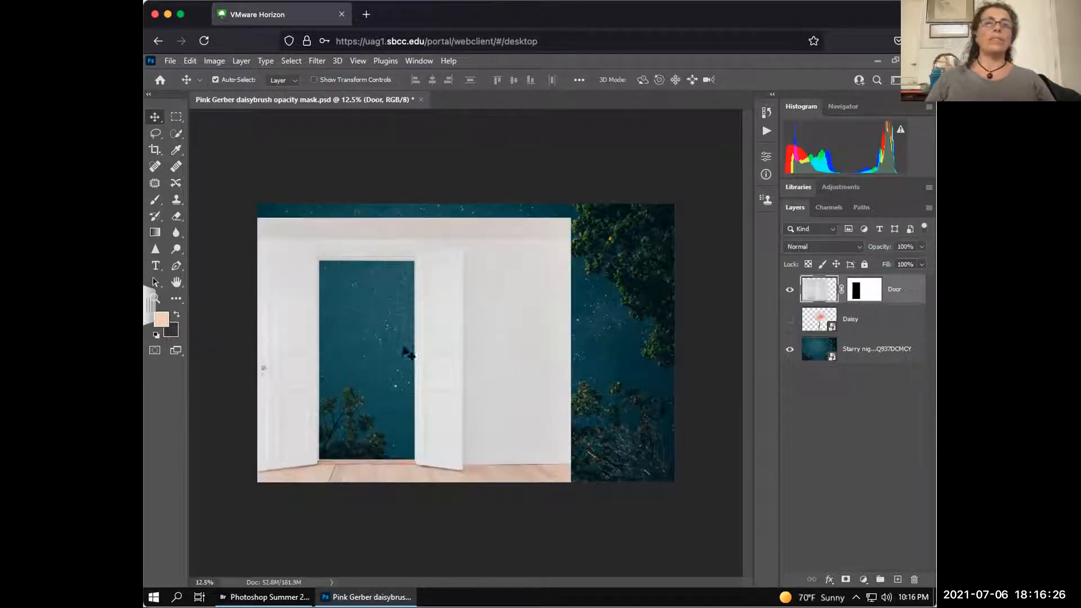
Undo the recent Door moves and restore the document to its opening snapshot in the history.
key("ctrl+z")
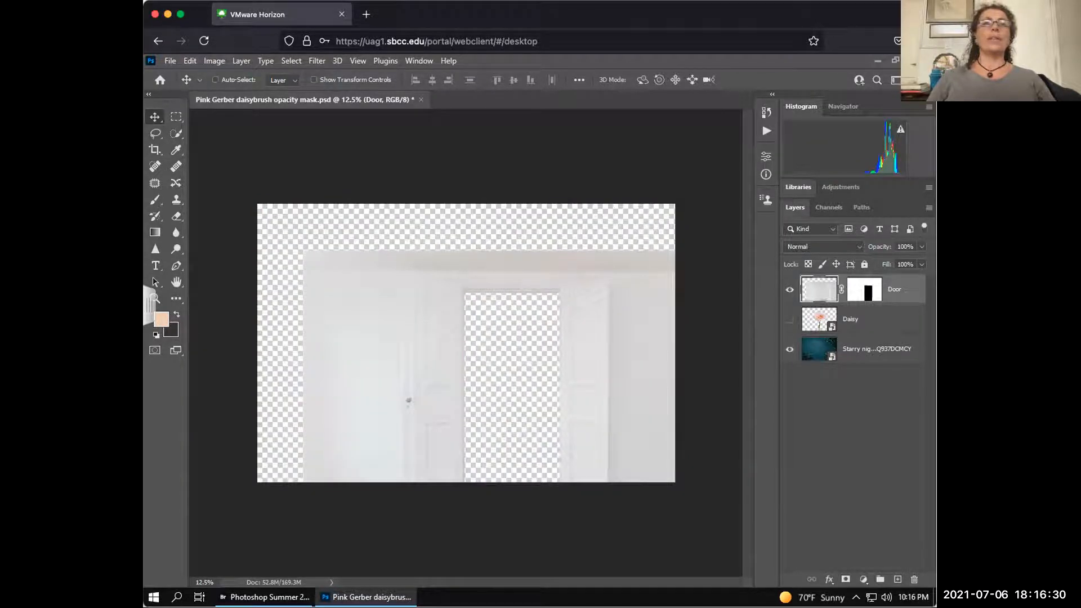
key("ctrl+z")
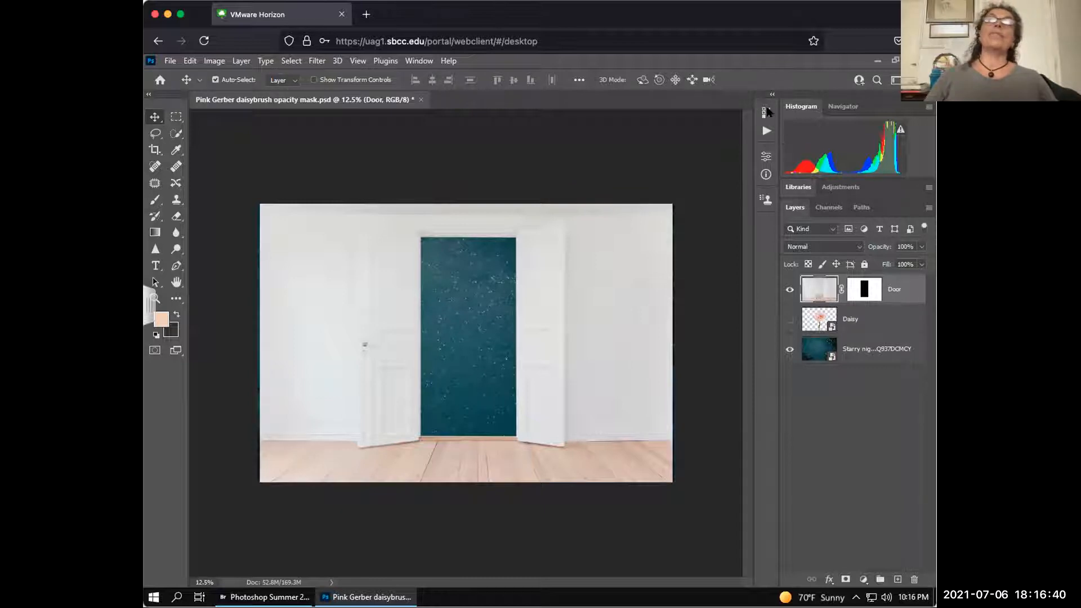
left_click(766, 114)
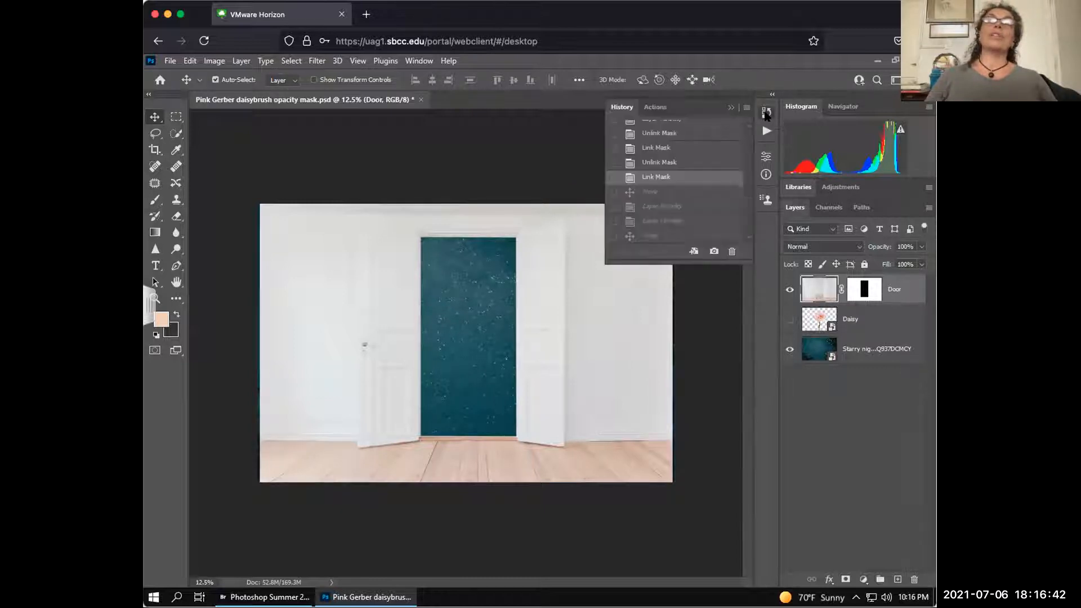
left_click_drag(748, 214, 752, 102)
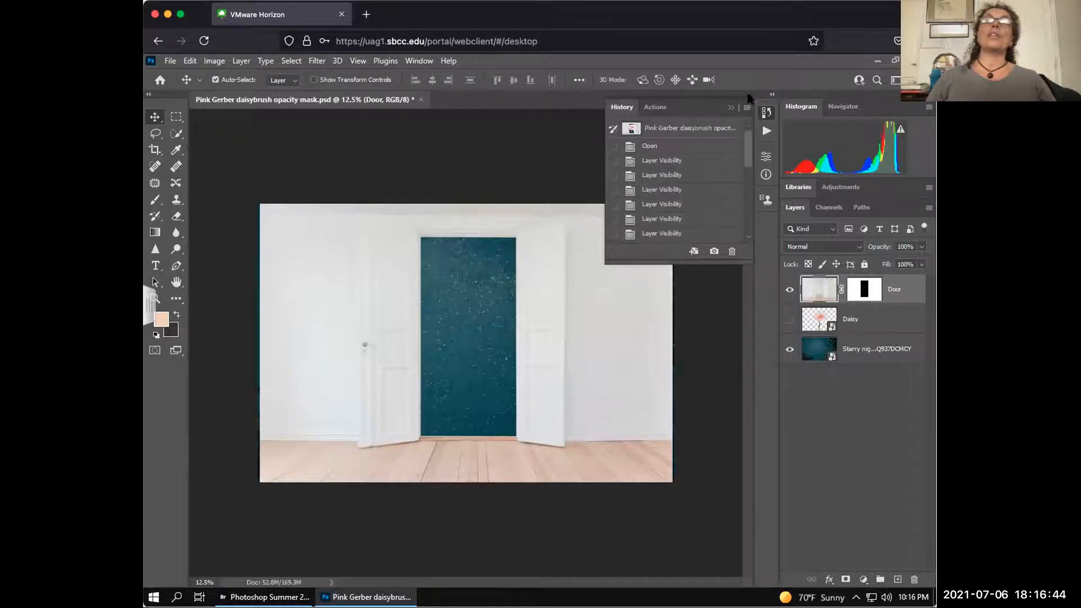
left_click(673, 130)
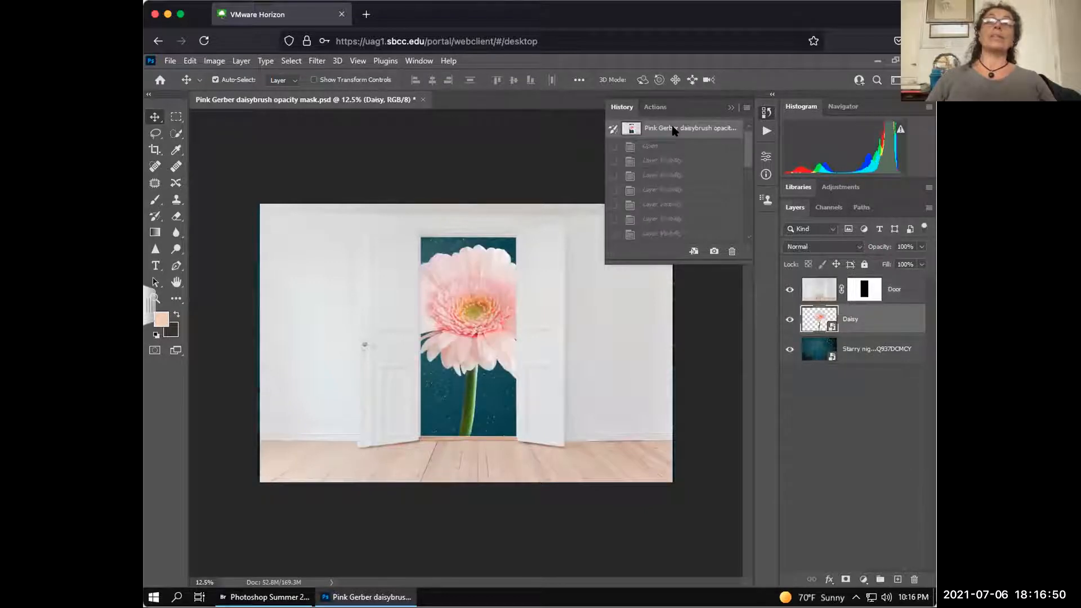
left_click(765, 112)
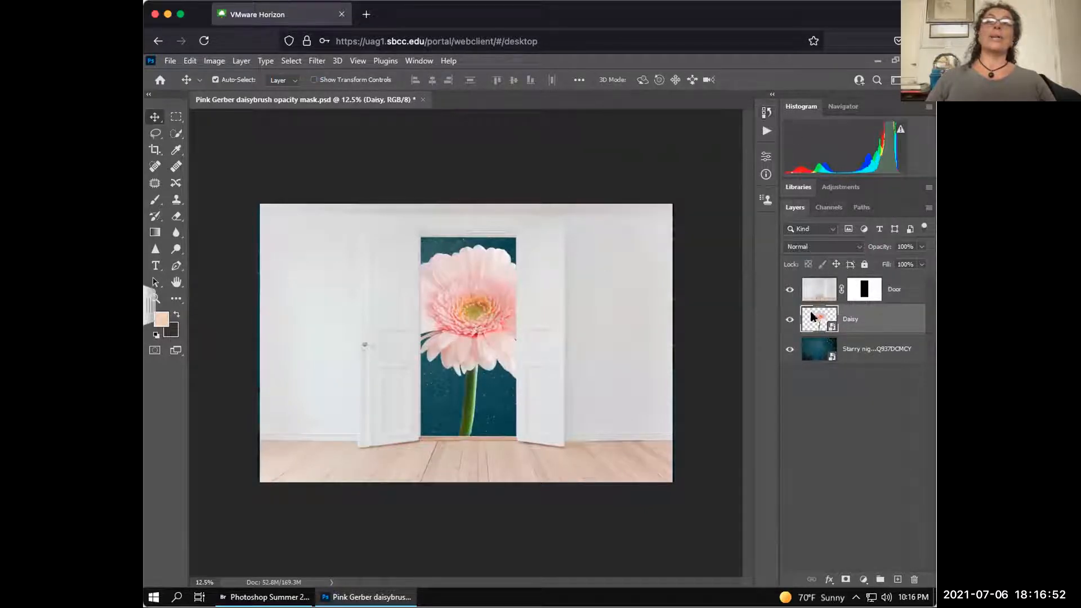
Hide the Daisy layer and make the Door layer active, switching between its image and mask and ending on the mask.
left_click(787, 319)
left_click(894, 289)
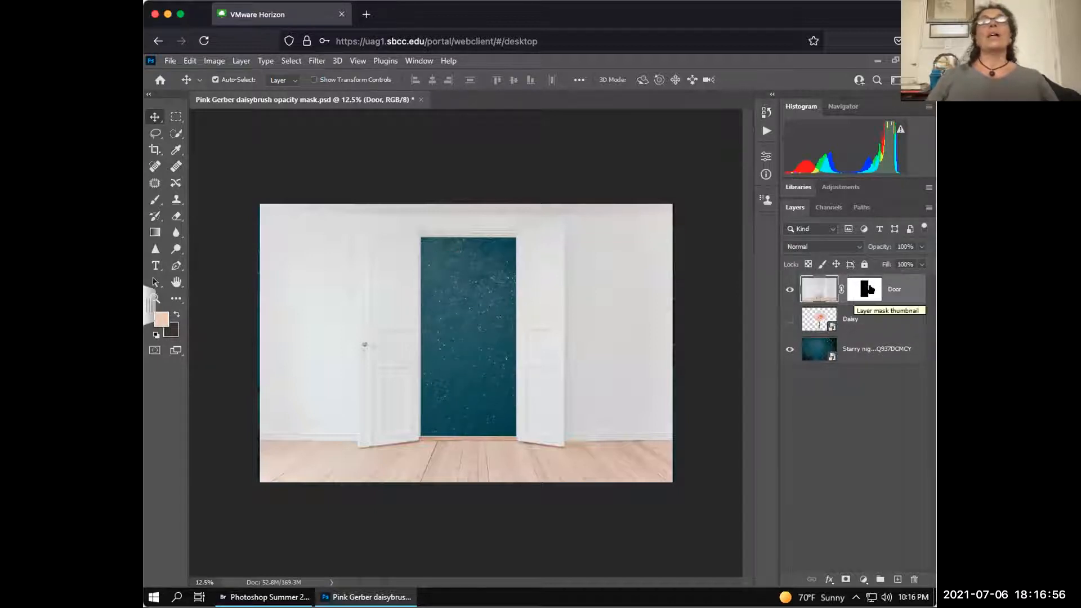
left_click(870, 289)
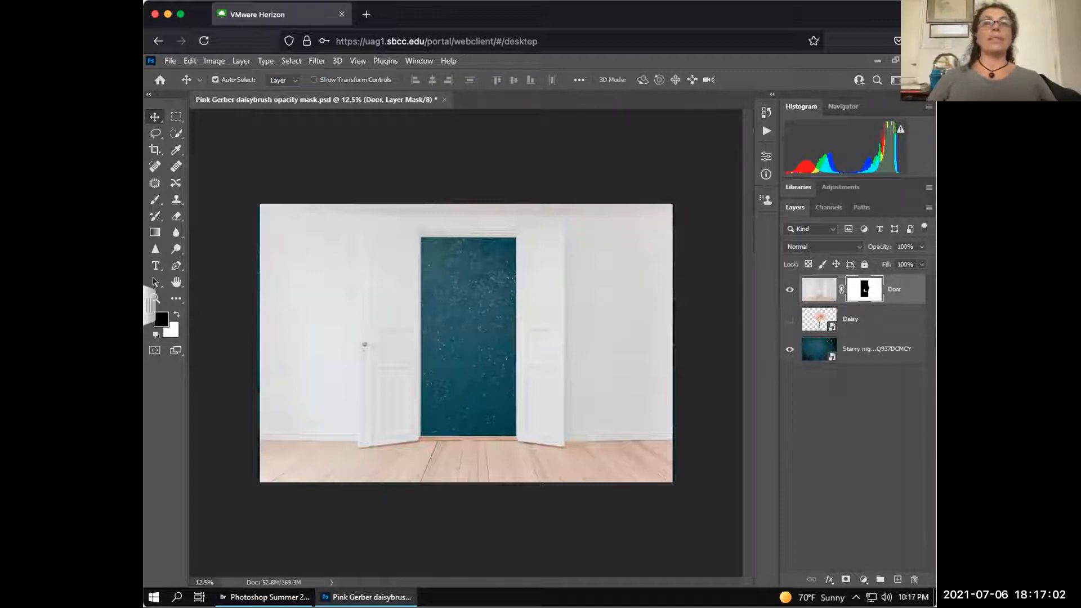
left_click(813, 291)
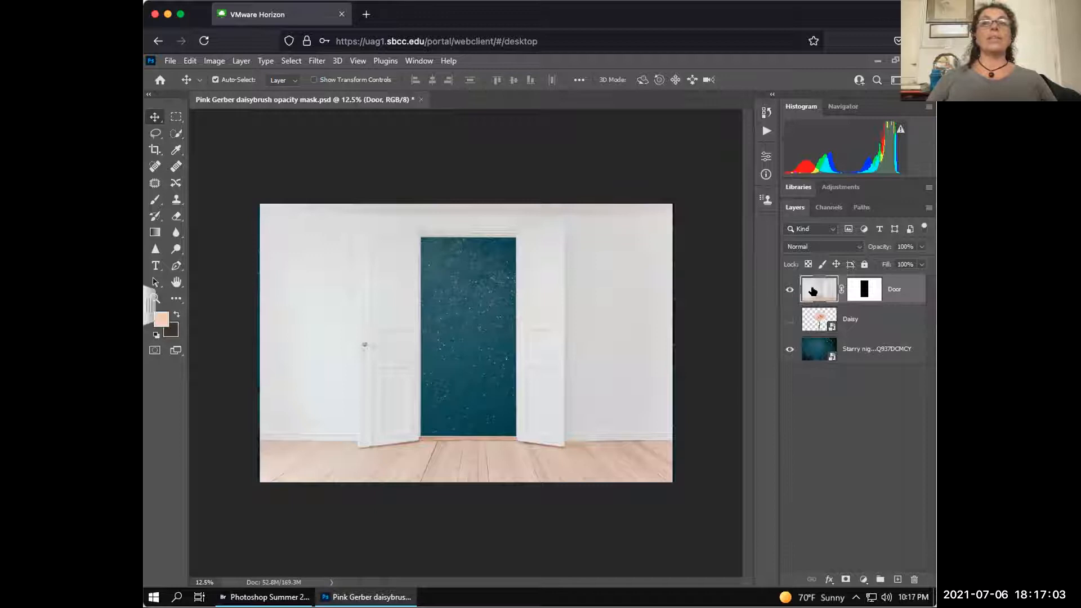
left_click(872, 290)
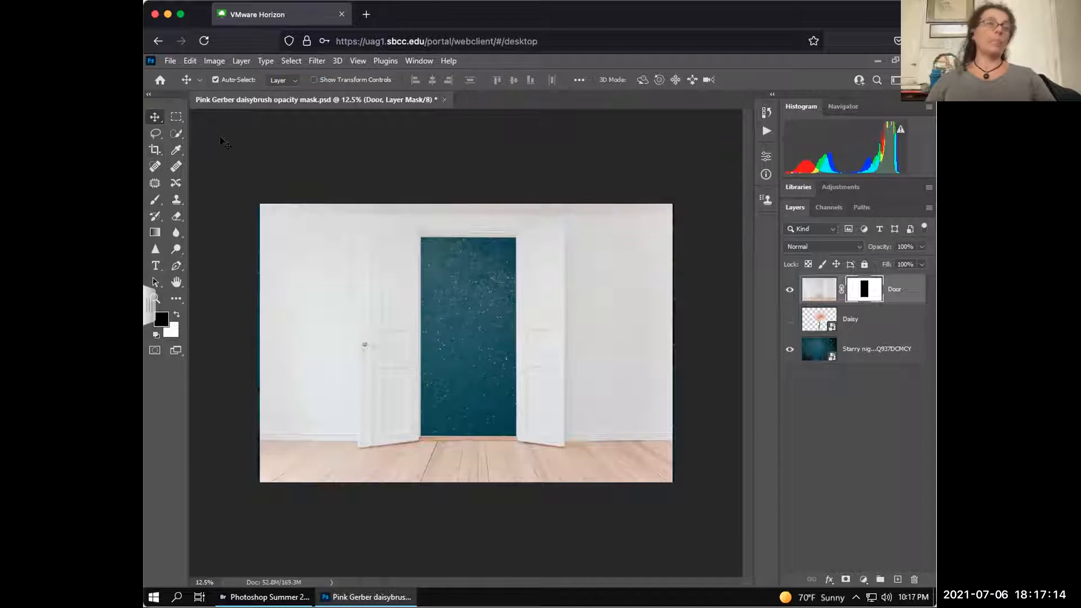
key("b")
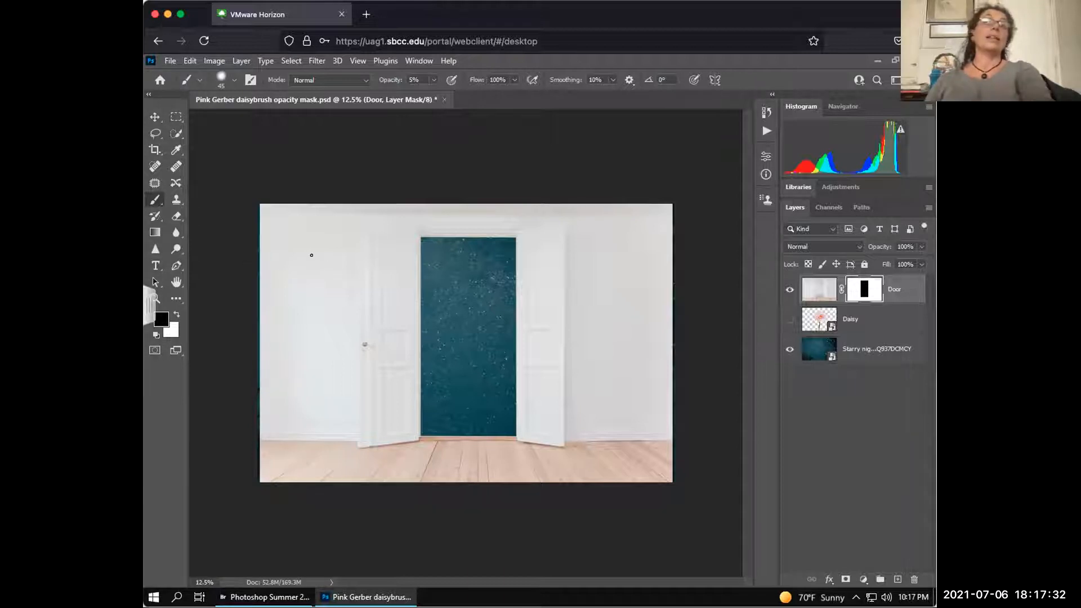
key("Delete")
key("Delete")
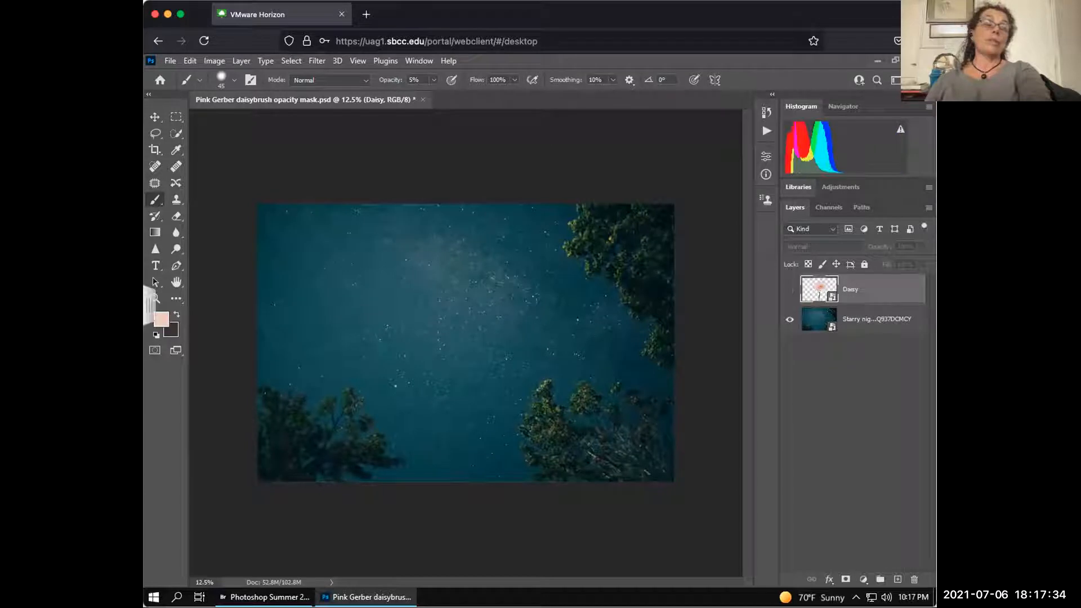
left_click(155, 298)
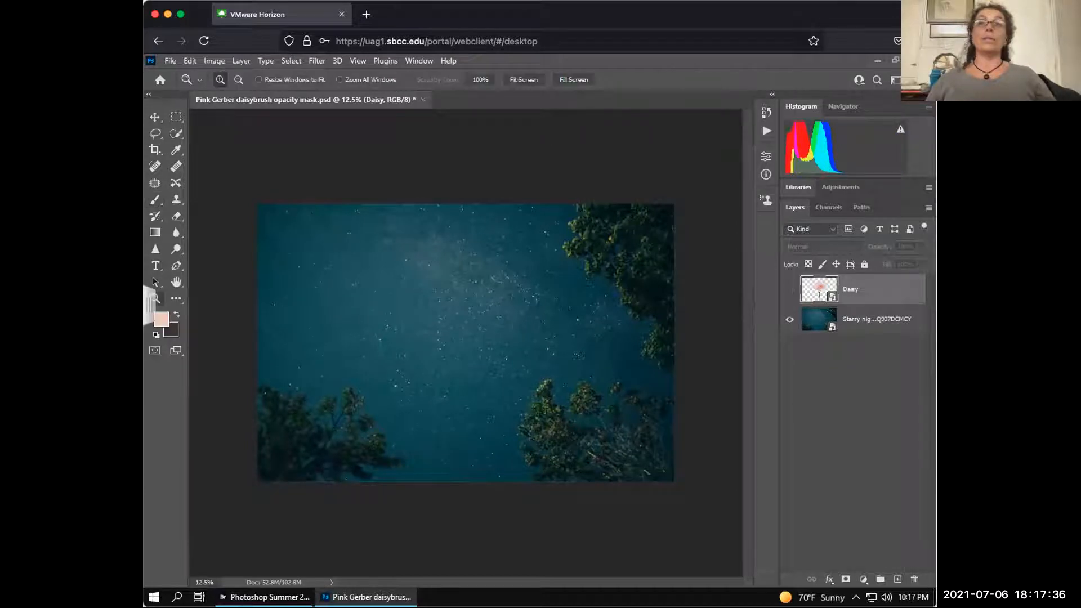
key("ctrl+z")
key("ctrl+z")
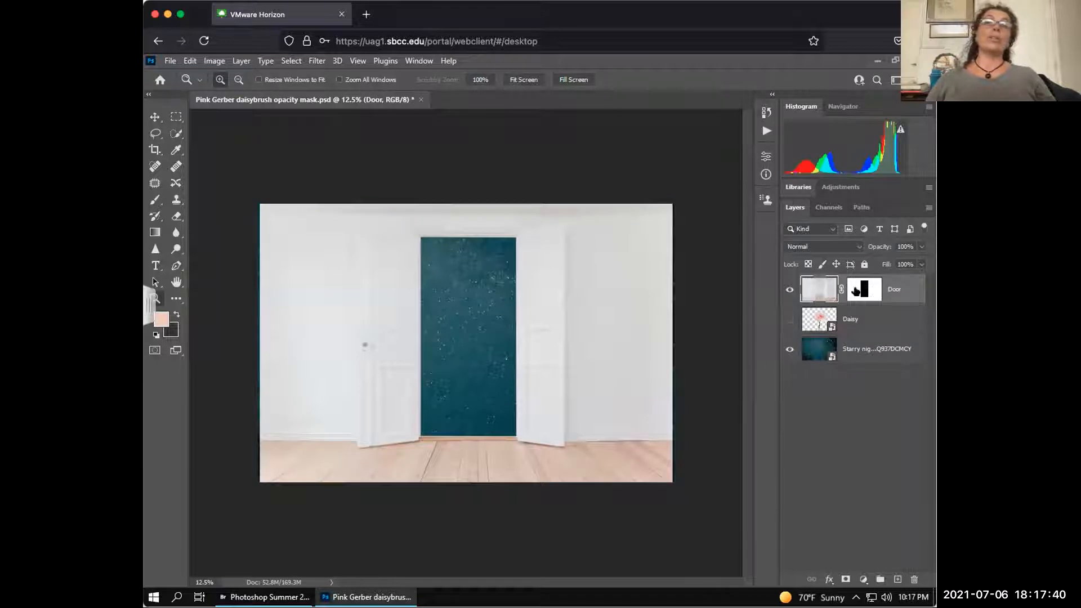
Activate the Door layer's mask and set up the Brush tool with a size of 400 px and 47% hardness.
left_click(857, 291)
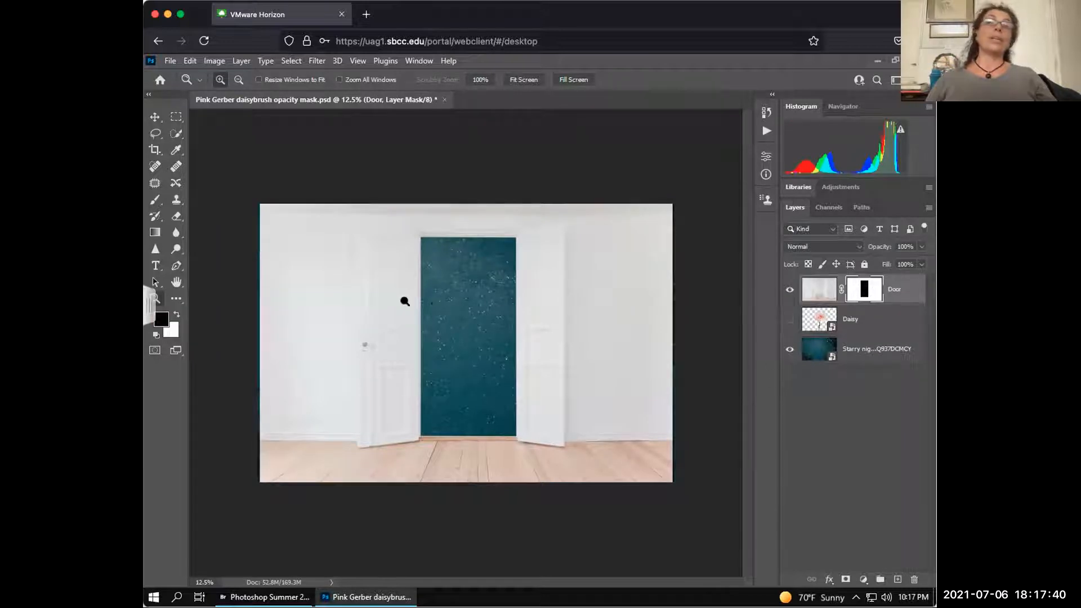
left_click(156, 201)
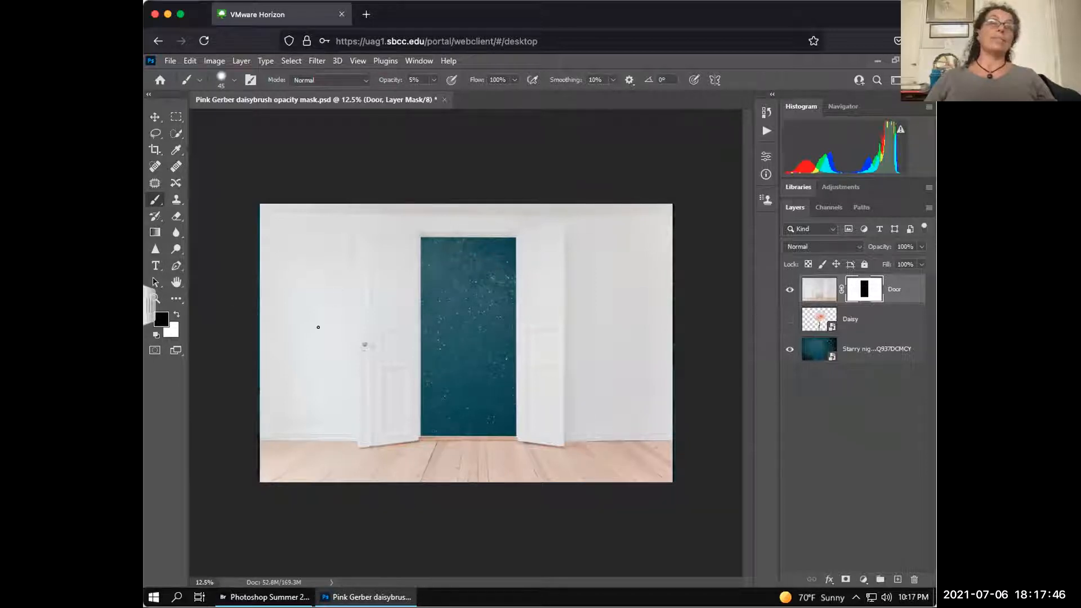
left_click(233, 81)
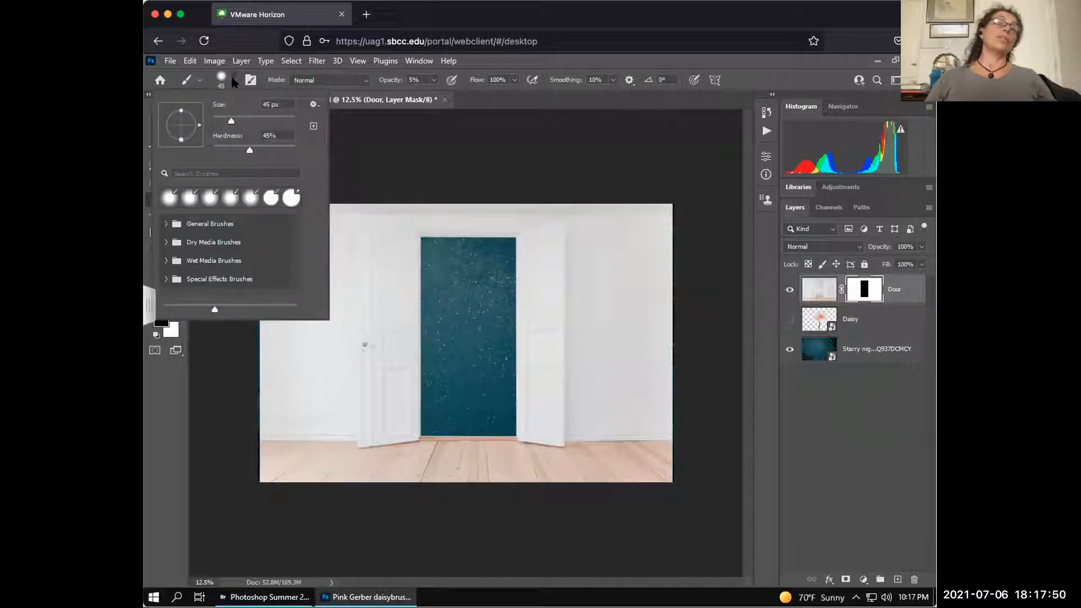
mouse_move(252, 125)
left_mouse_down()
mouse_move(266, 152)
mouse_move(303, 153)
mouse_move(202, 151)
mouse_move(252, 152)
left_mouse_up()
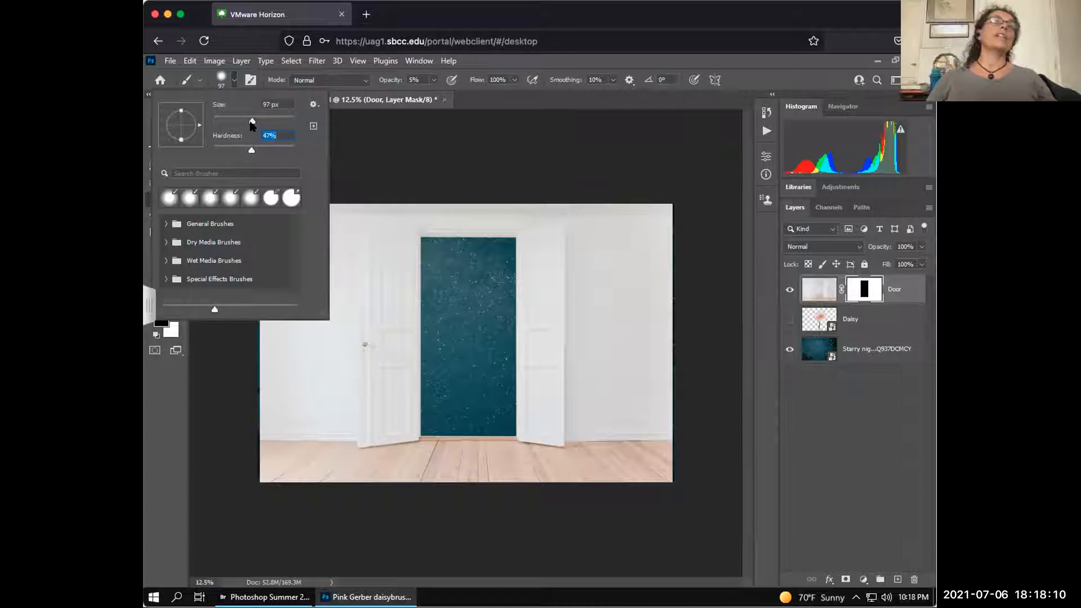
left_click(269, 119)
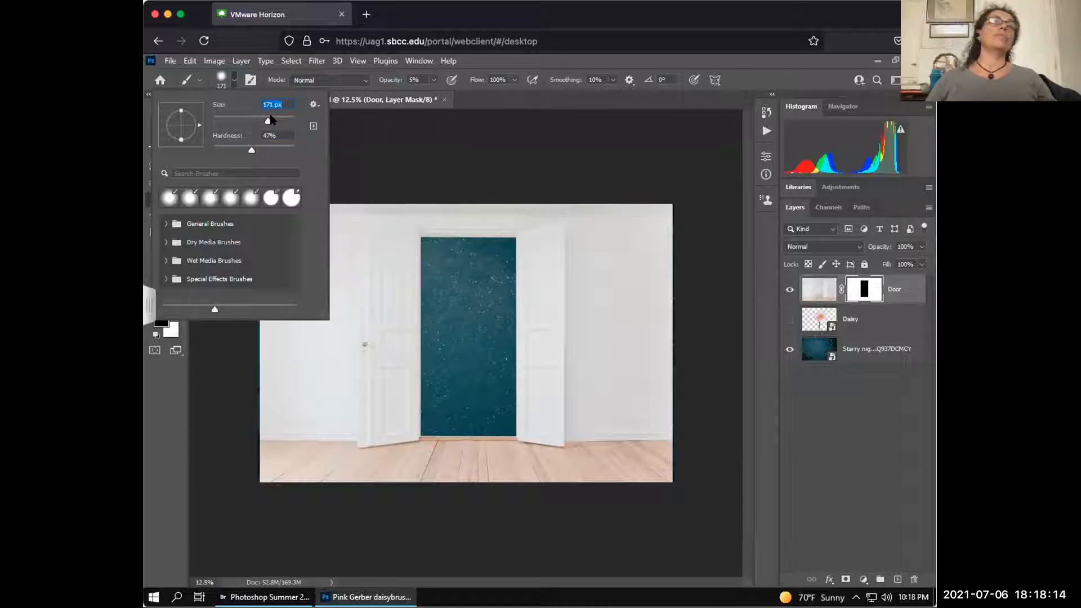
left_click(279, 120)
left_click(281, 120)
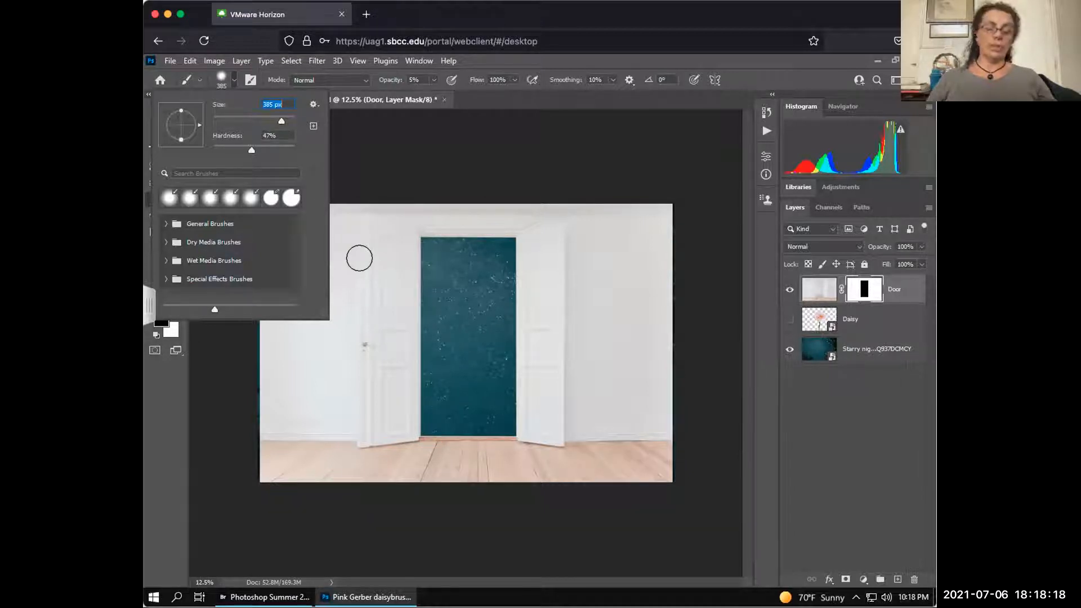
key("BackSpace")
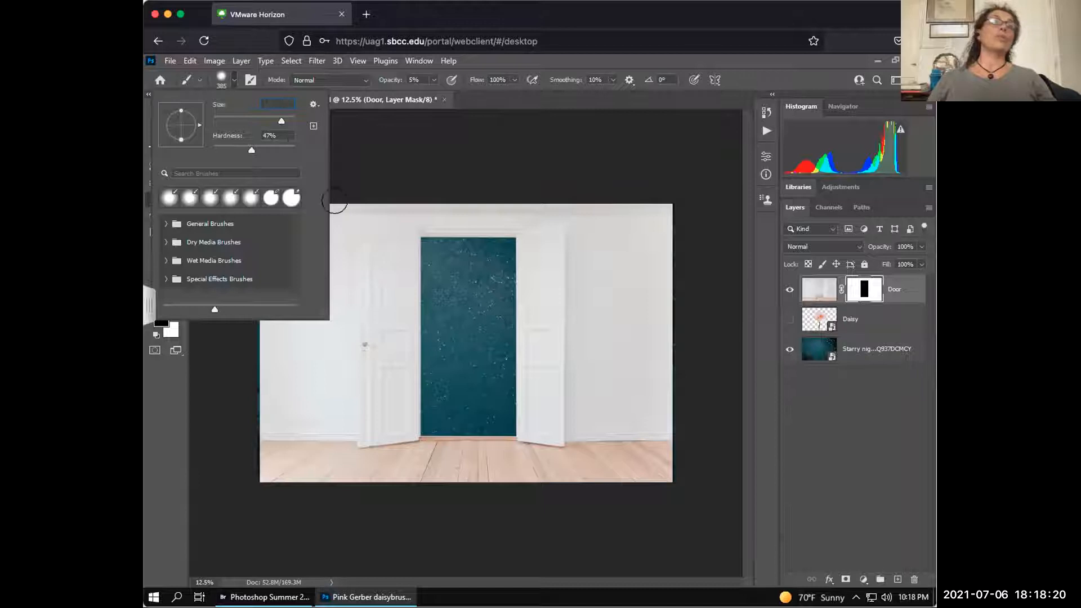
type("400")
key("Return")
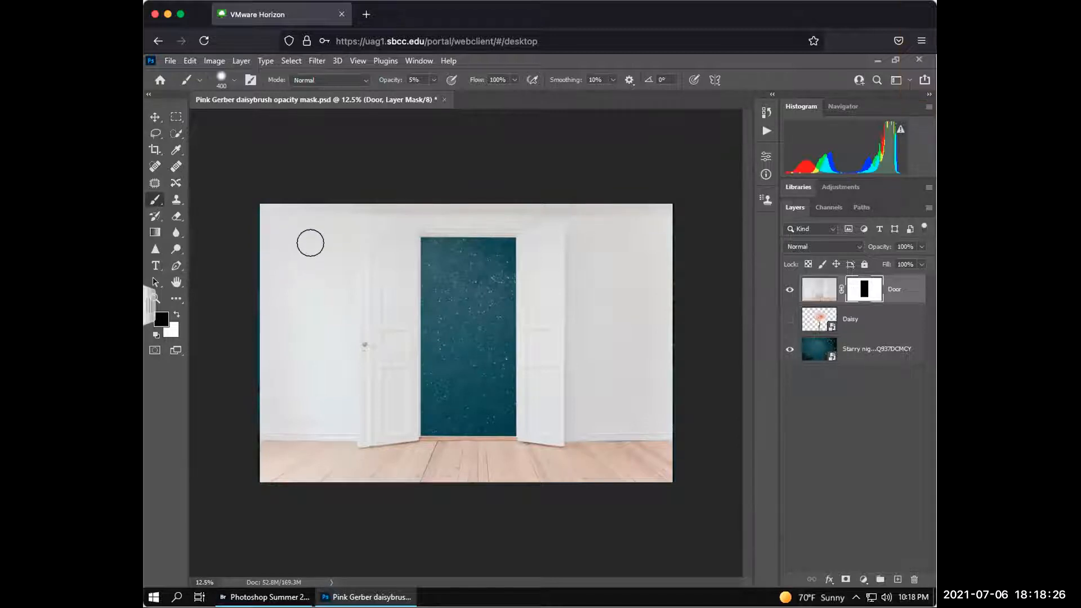
Raise the brush opacity to 100%.
left_click(434, 81)
left_click_drag(431, 94, 453, 94)
left_click_drag(522, 99, 524, 99)
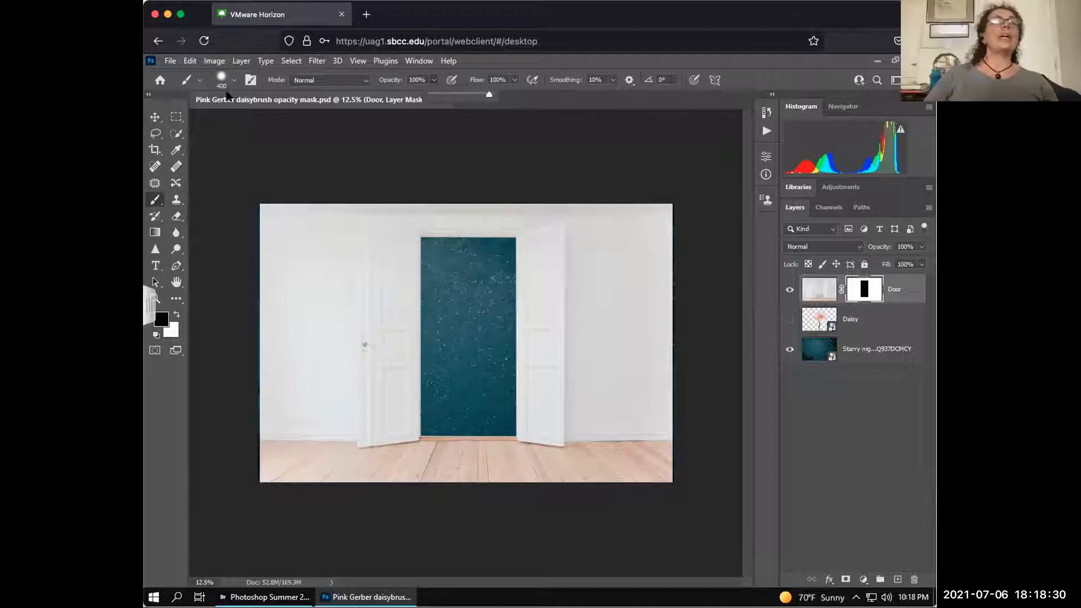
Demonstrate changing the brush size from very small to large, settling on 385 px.
left_click(214, 74)
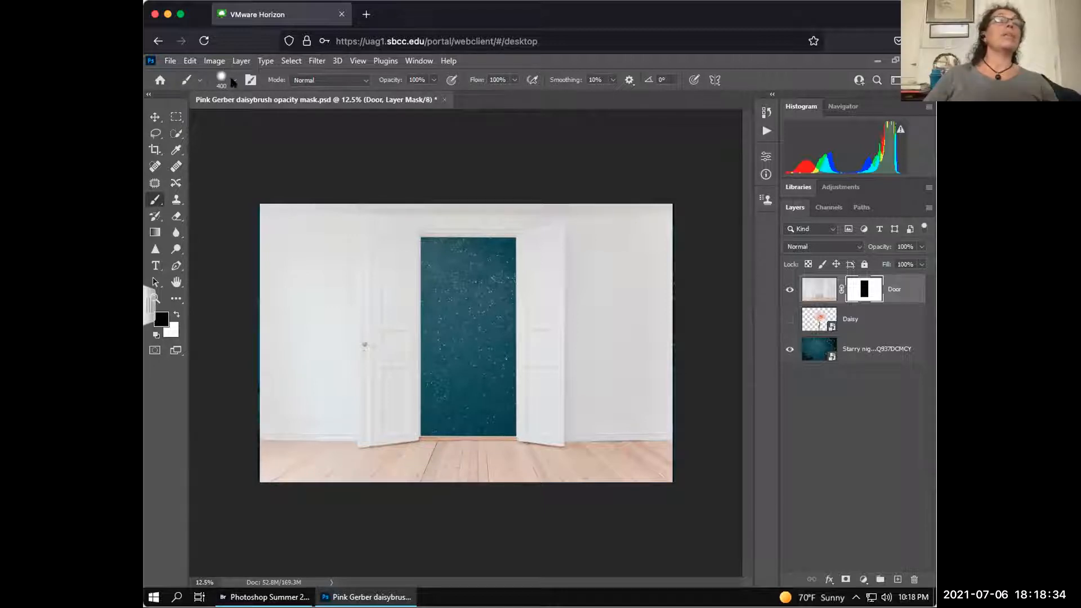
left_click(220, 79)
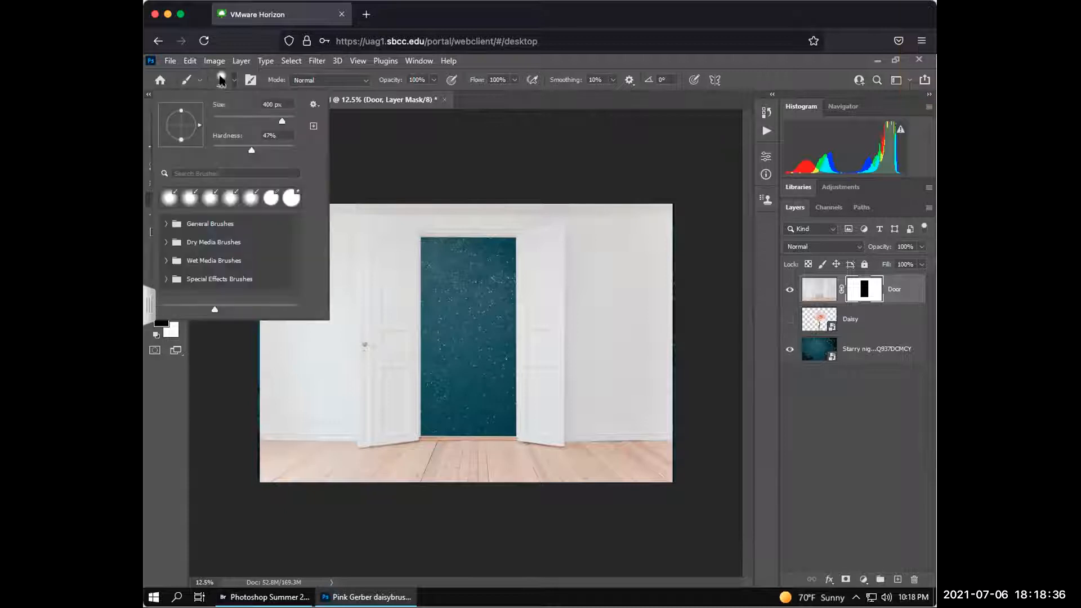
left_click(221, 120)
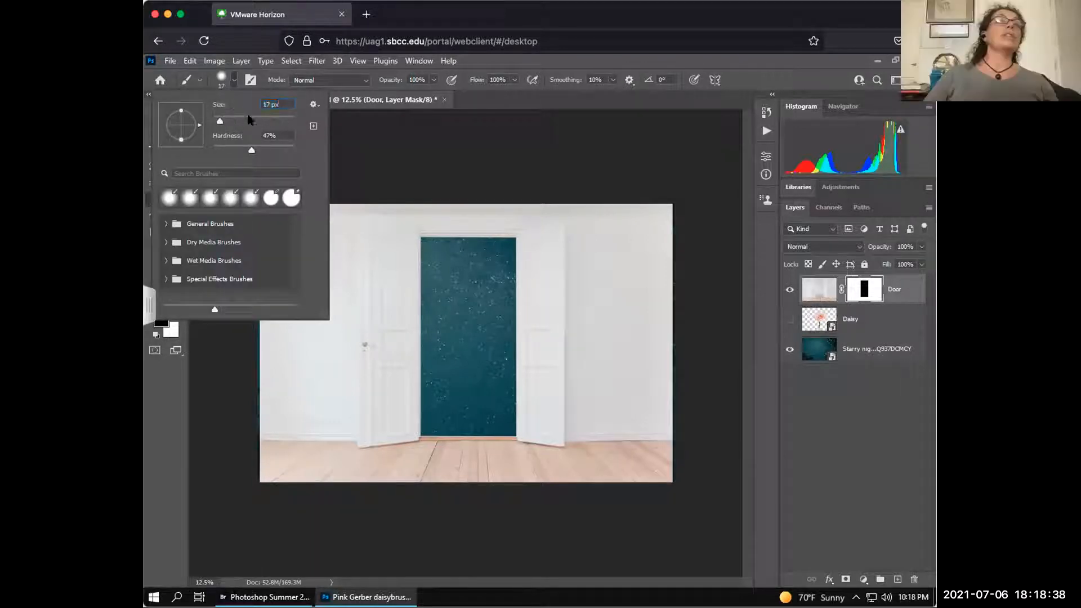
left_click(274, 121)
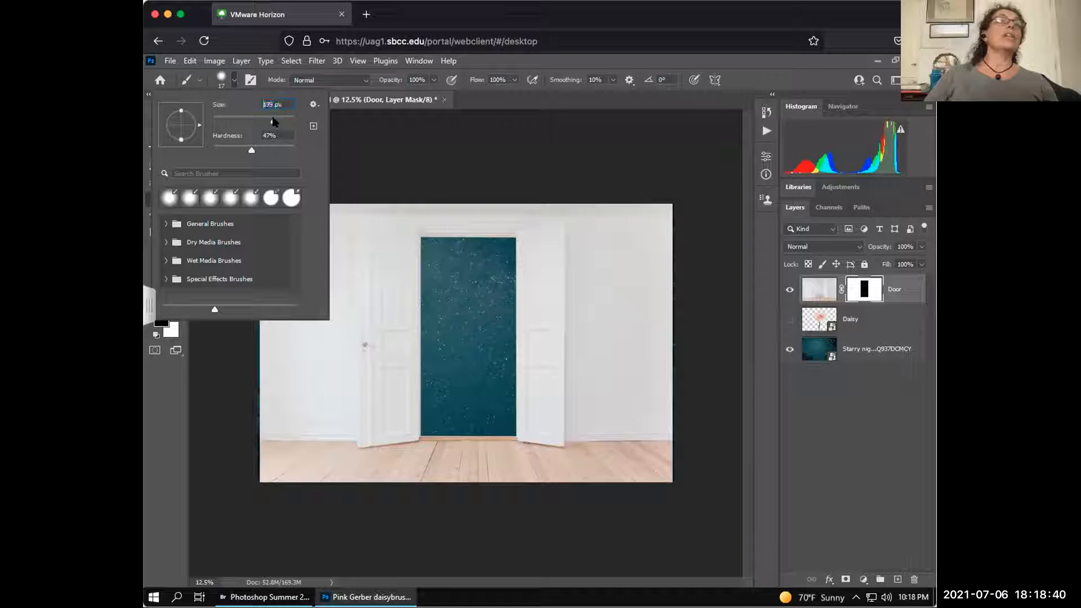
left_click(281, 122)
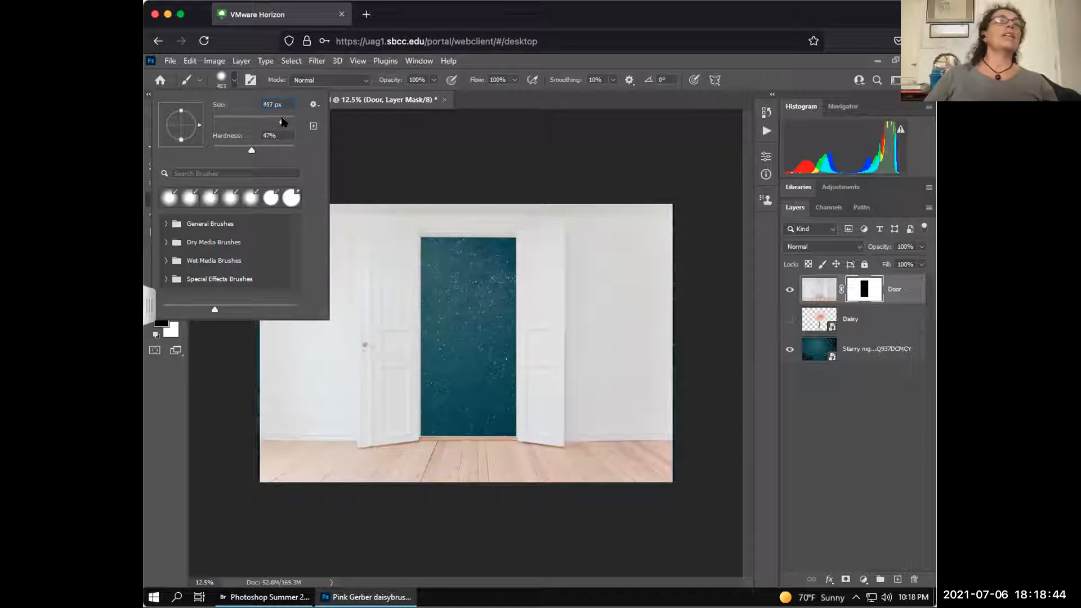
left_click(282, 121)
left_click(199, 81)
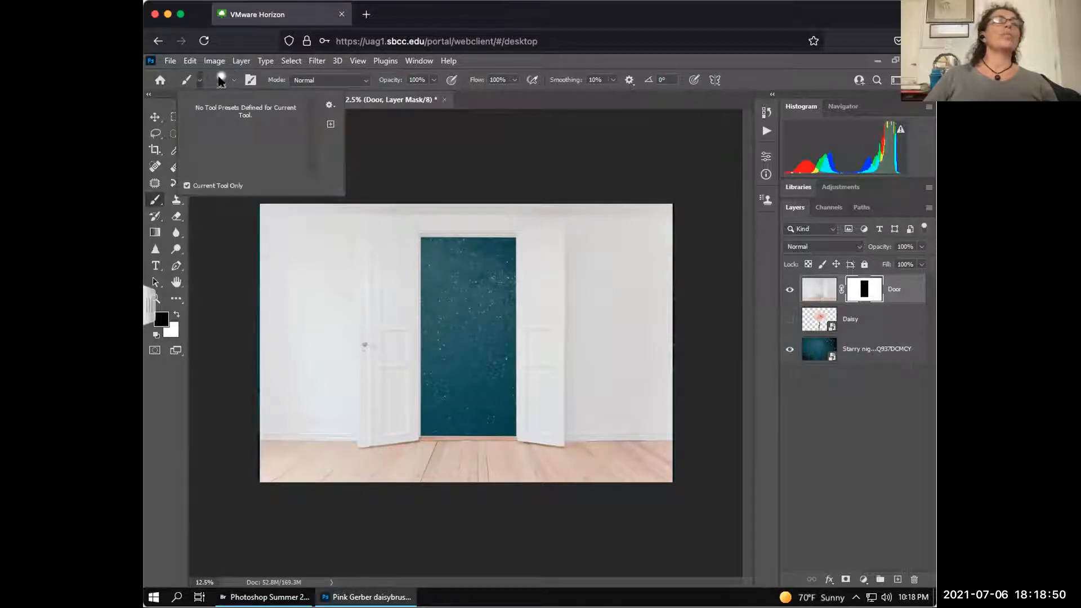
left_click(221, 80)
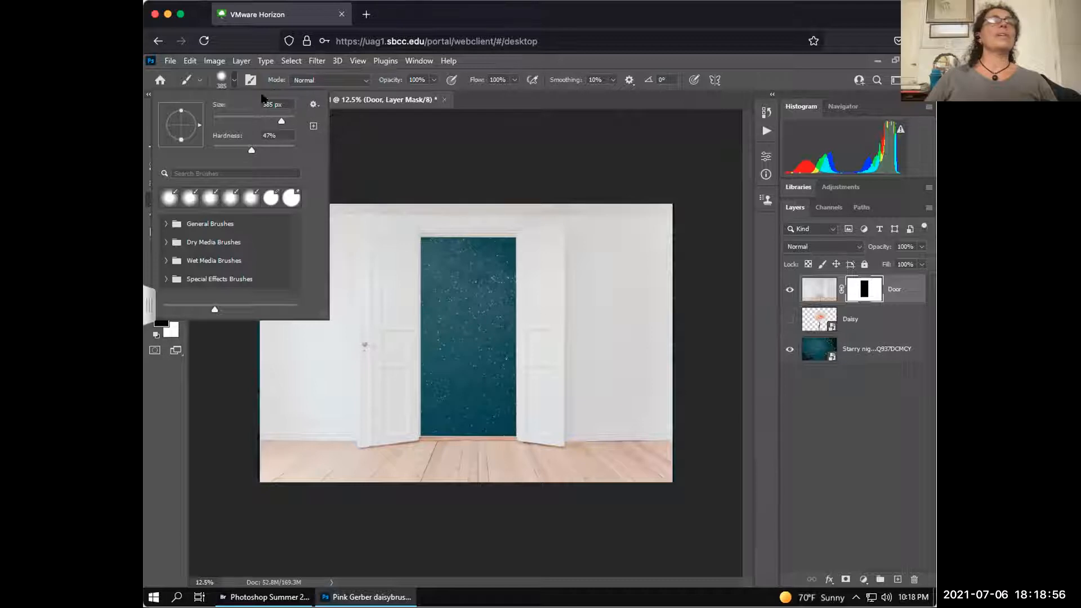
left_click(222, 80)
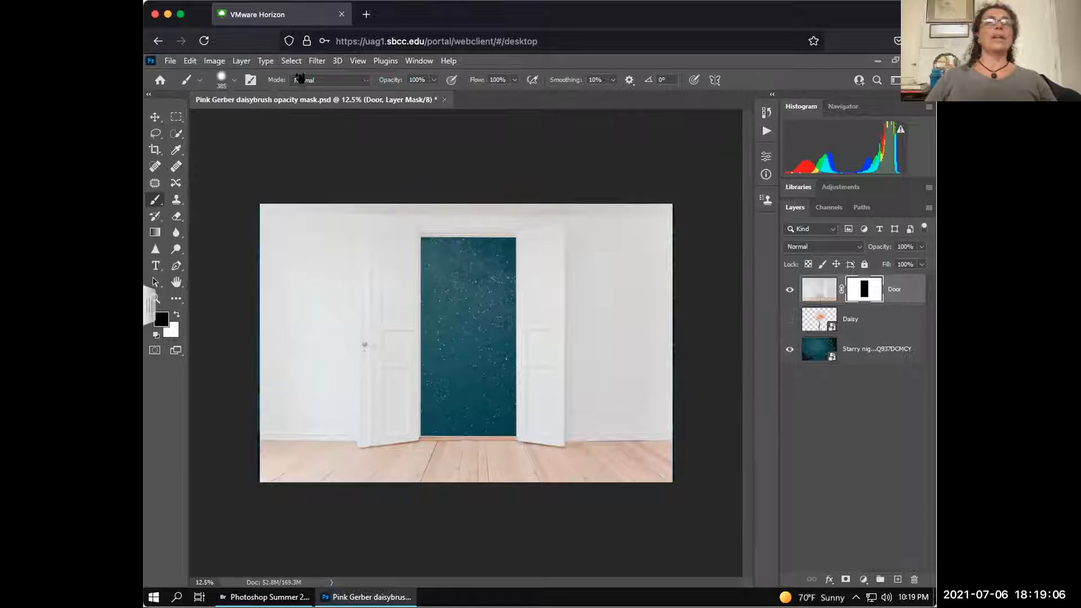
Paint a horizontal black stroke at 100% opacity on the Door mask, left of the doorway, and display the mask alone.
left_click(434, 80)
left_click_drag(434, 94, 463, 99)
left_click(467, 63)
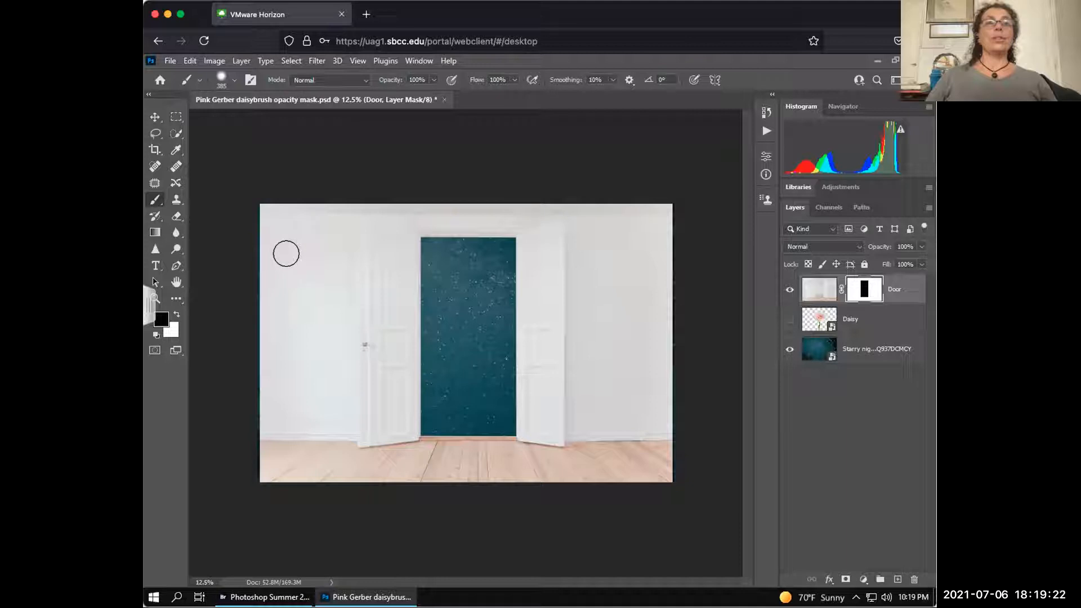
left_click_drag(286, 254, 355, 254)
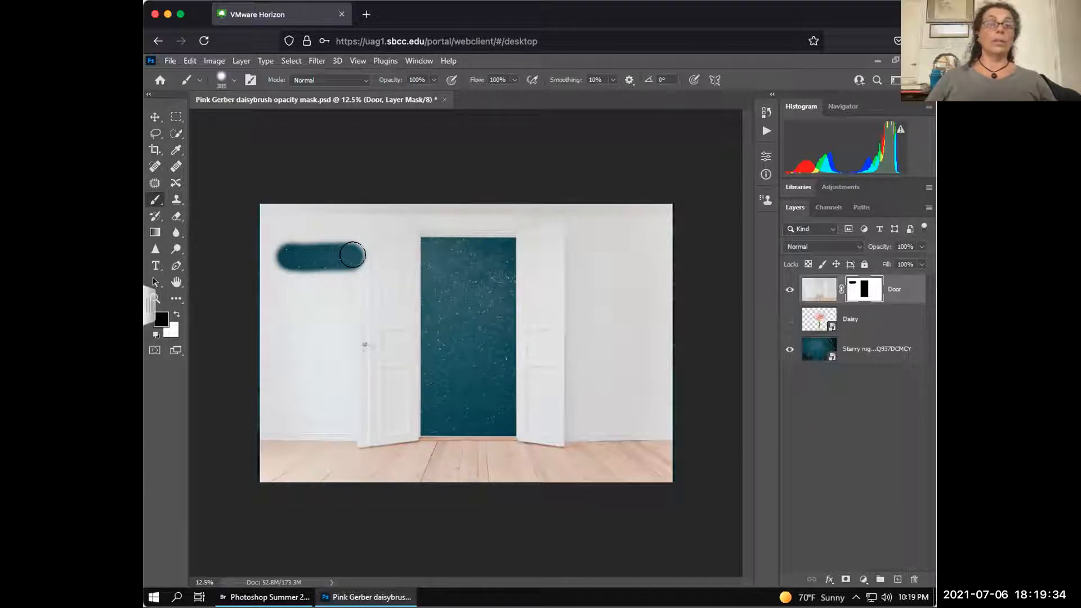
left_click_drag(357, 255, 288, 257)
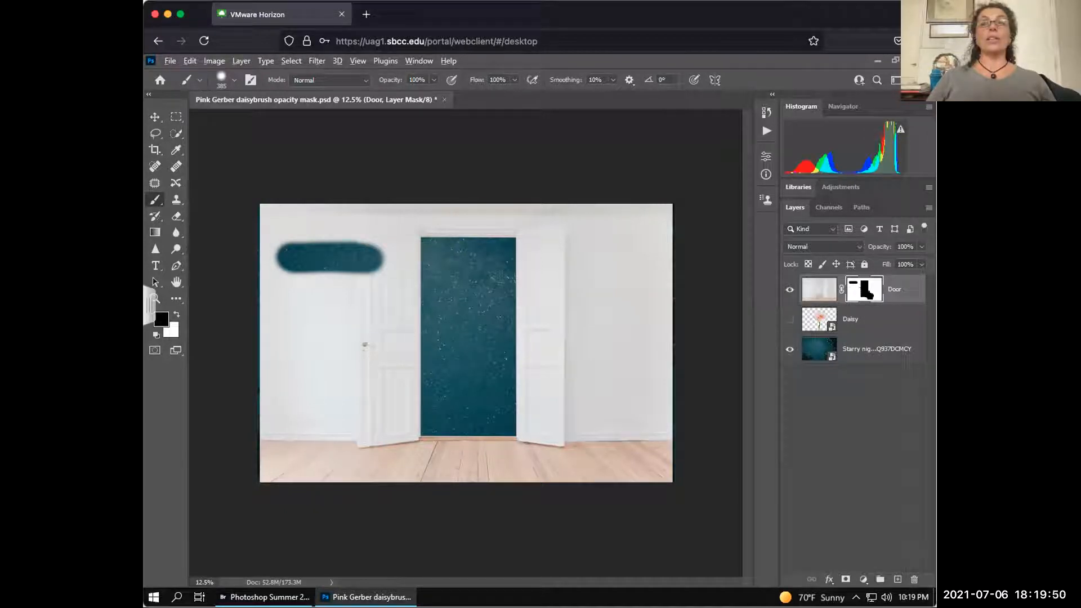
left_click(860, 288, "alt")
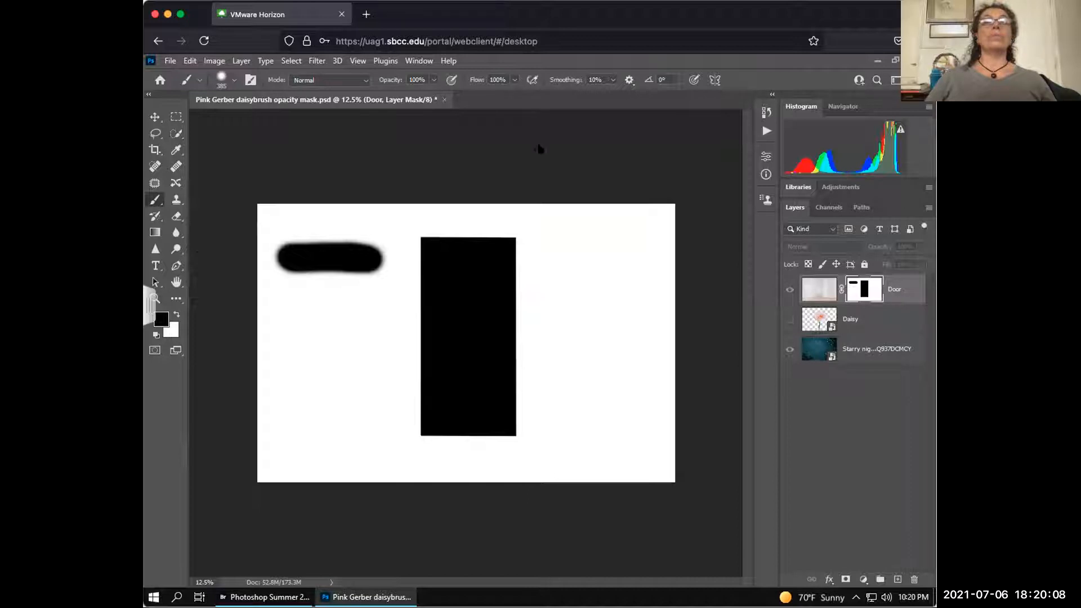
Set the brush opacity to 74% and paint a second horizontal stroke on the Door mask, just below the solid black one.
left_click(433, 81)
left_click(417, 96)
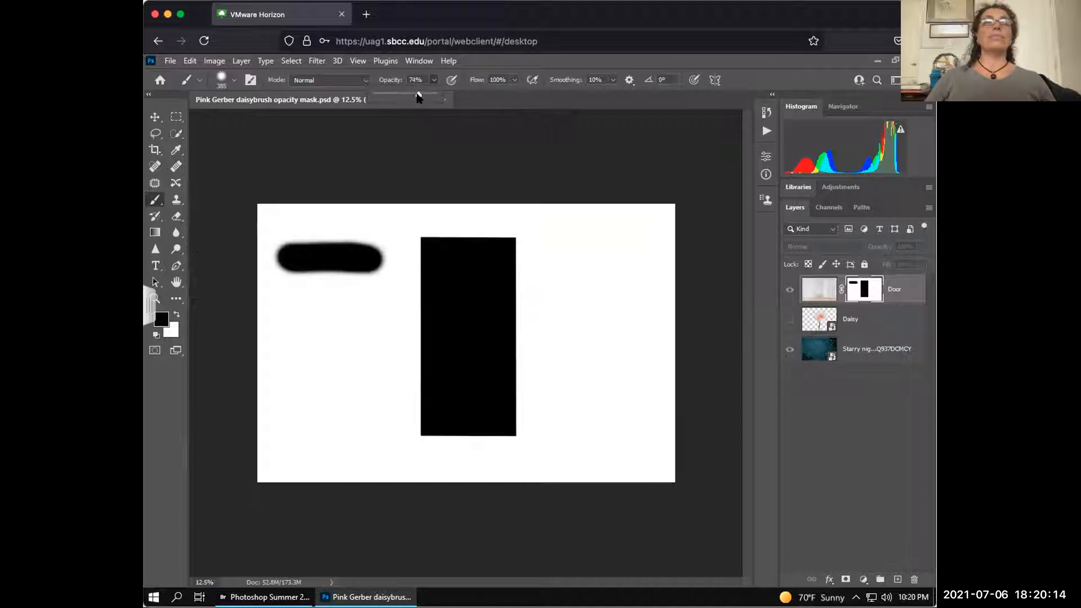
left_click_drag(417, 97, 418, 96)
left_click(453, 156)
left_click_drag(288, 291, 334, 291)
left_click_drag(370, 291, 376, 290)
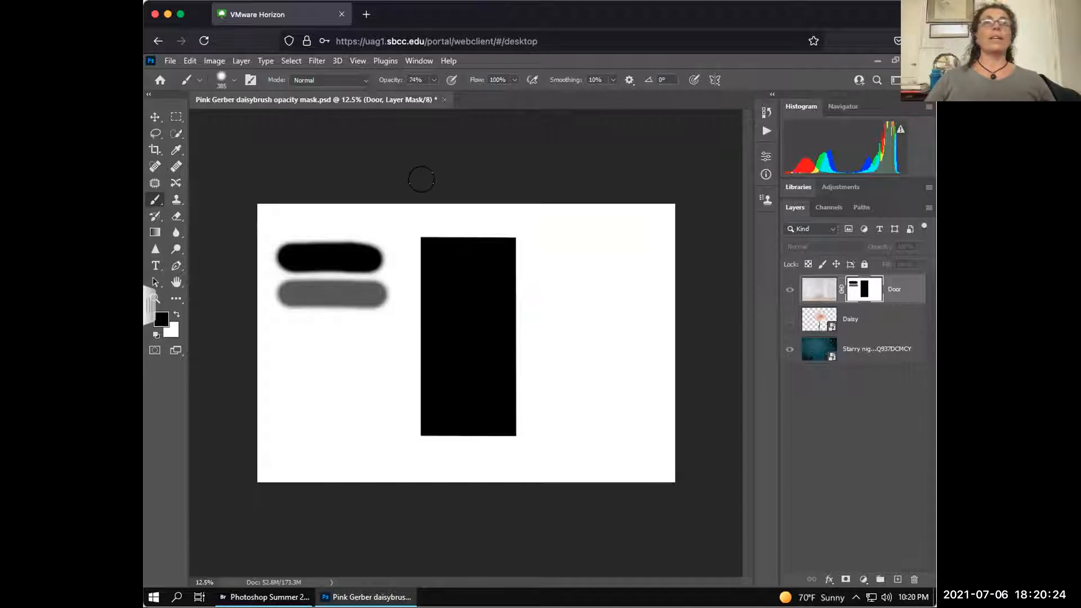
Paint three more horizontal strokes down the Door mask, below the existing two, at 49%, 24% and 9% brush opacity.
left_click(434, 80)
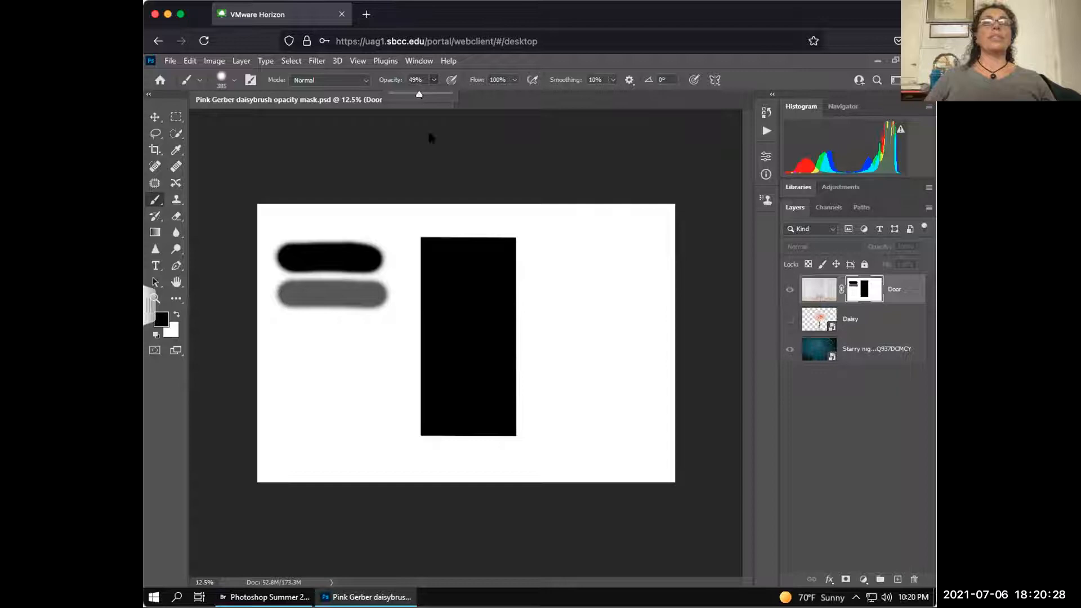
left_click_drag(292, 323, 380, 327)
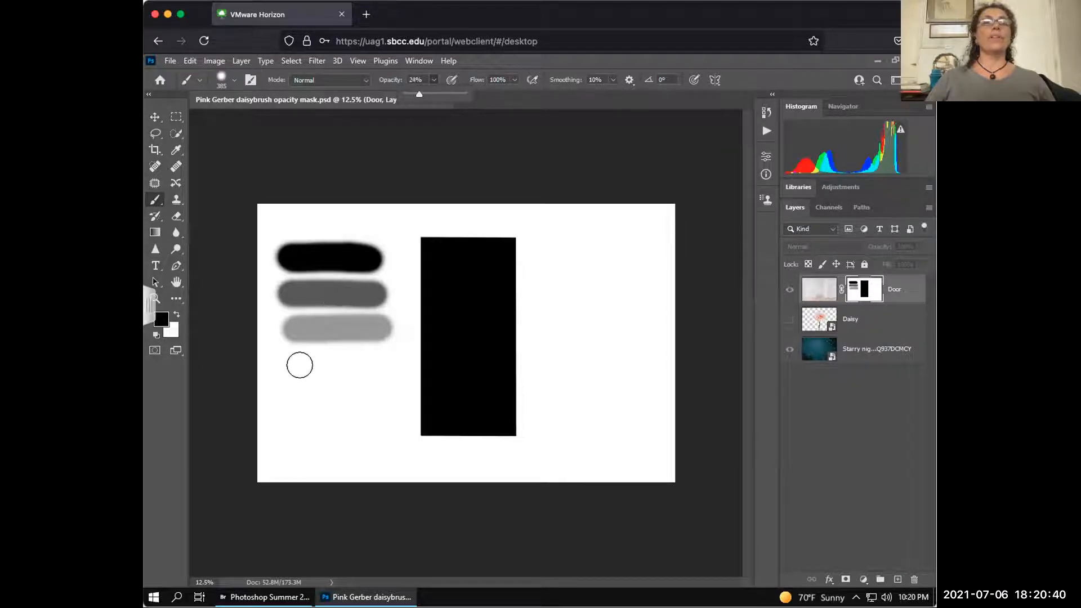
left_click_drag(292, 360, 381, 362)
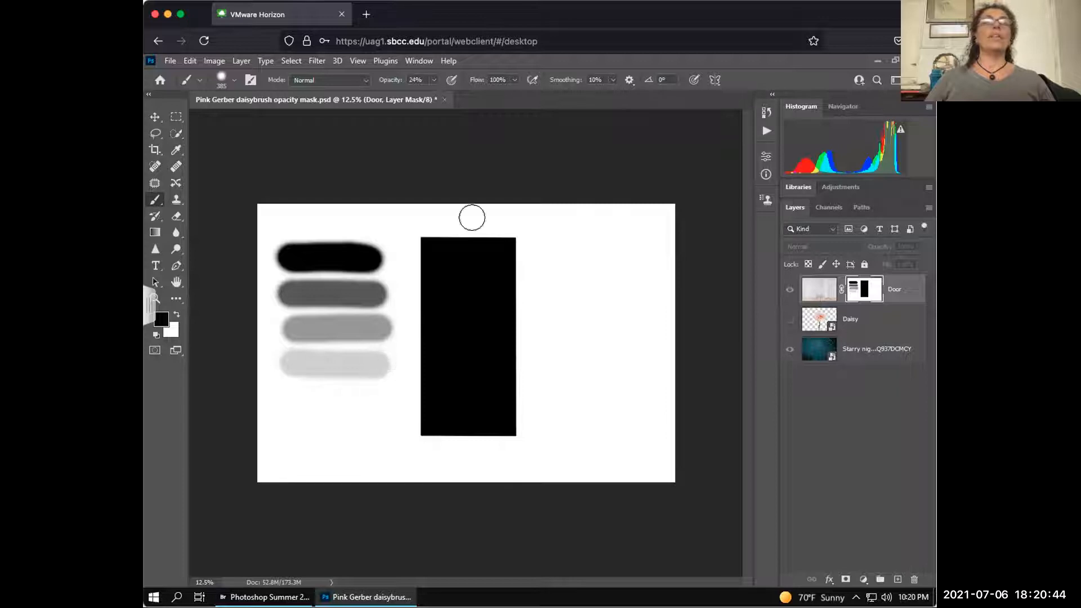
left_click(434, 80)
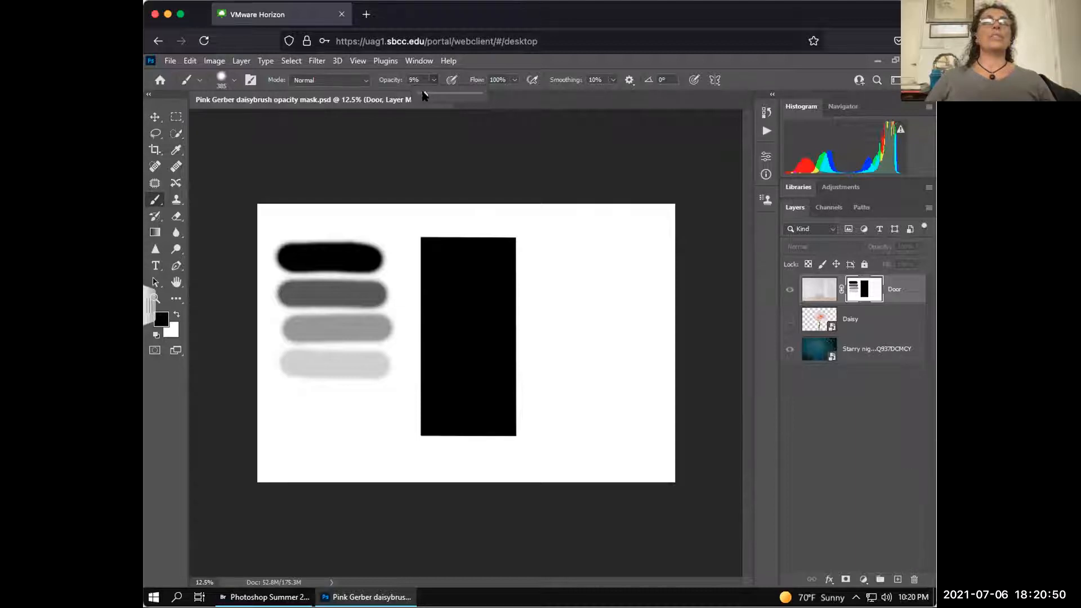
left_click_drag(294, 396, 380, 395)
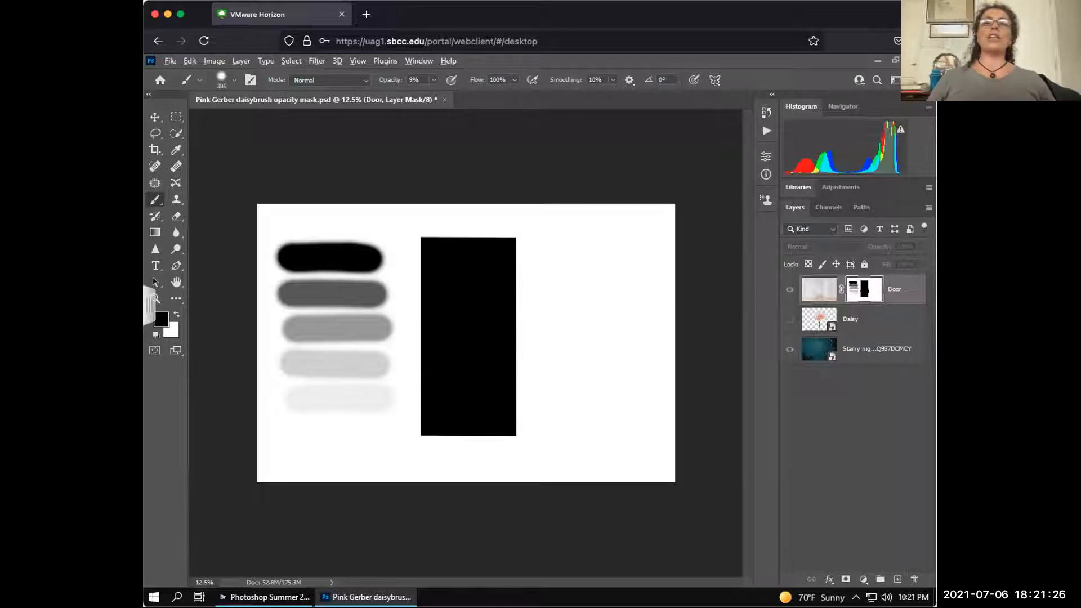
Compare the Door mask shown alone with the composite image to examine how each gray stroke affects visibility.
left_click(860, 292, "alt")
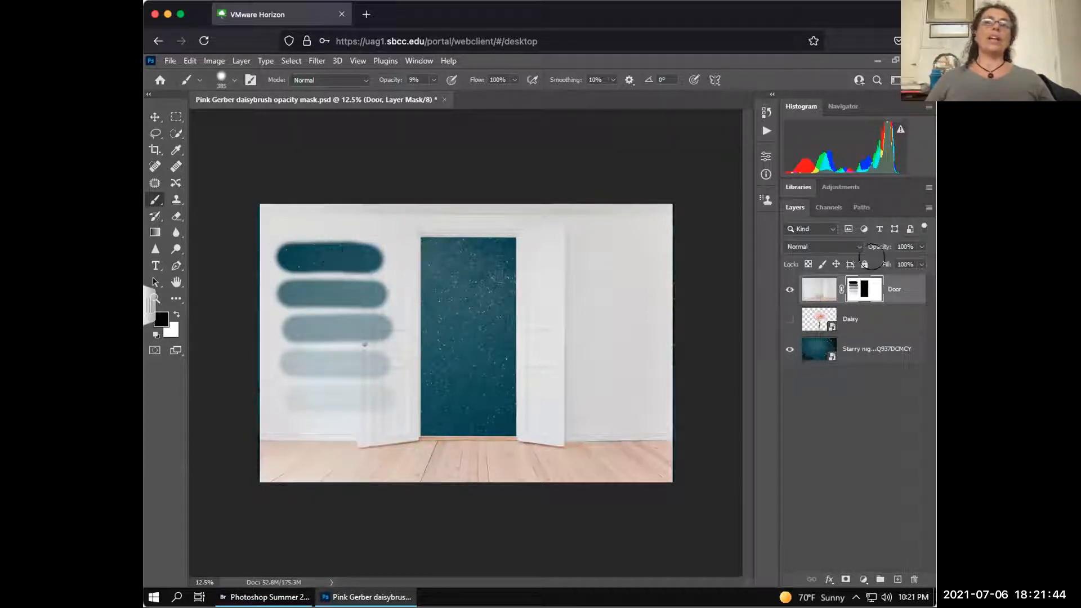
left_click(854, 285, "alt")
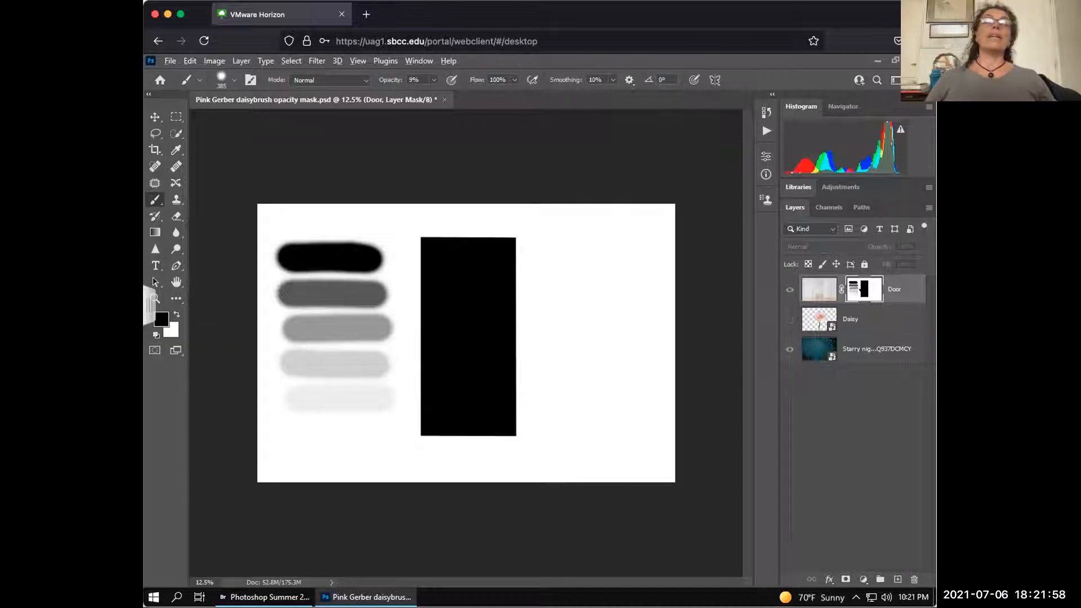
left_click(860, 289, "alt")
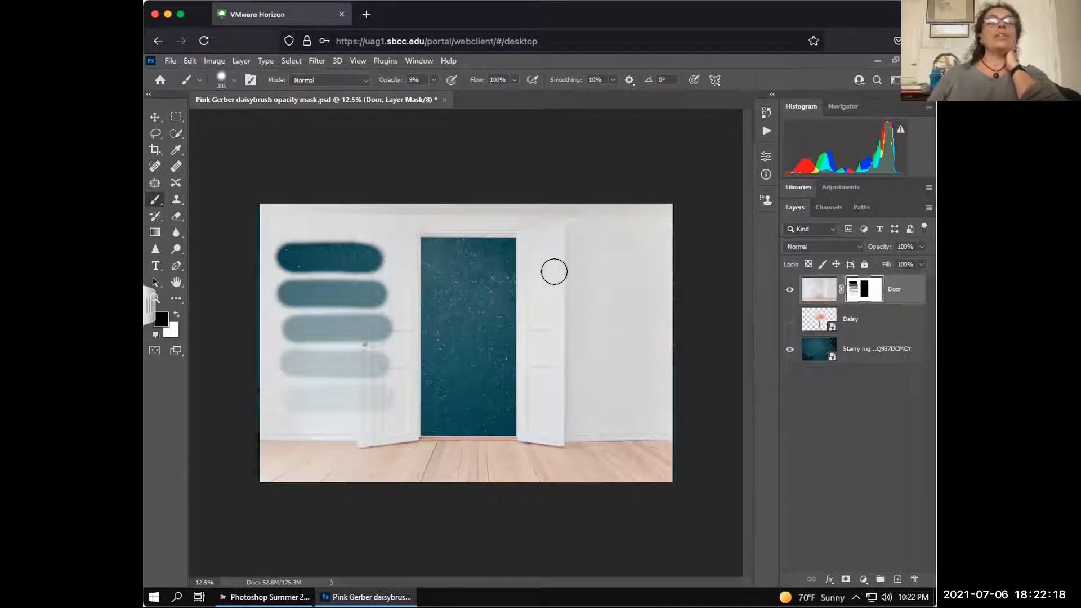
Set the brush opacity to 6%, try a short stroke on the wall right of the doorway, and undo it.
left_click(433, 80)
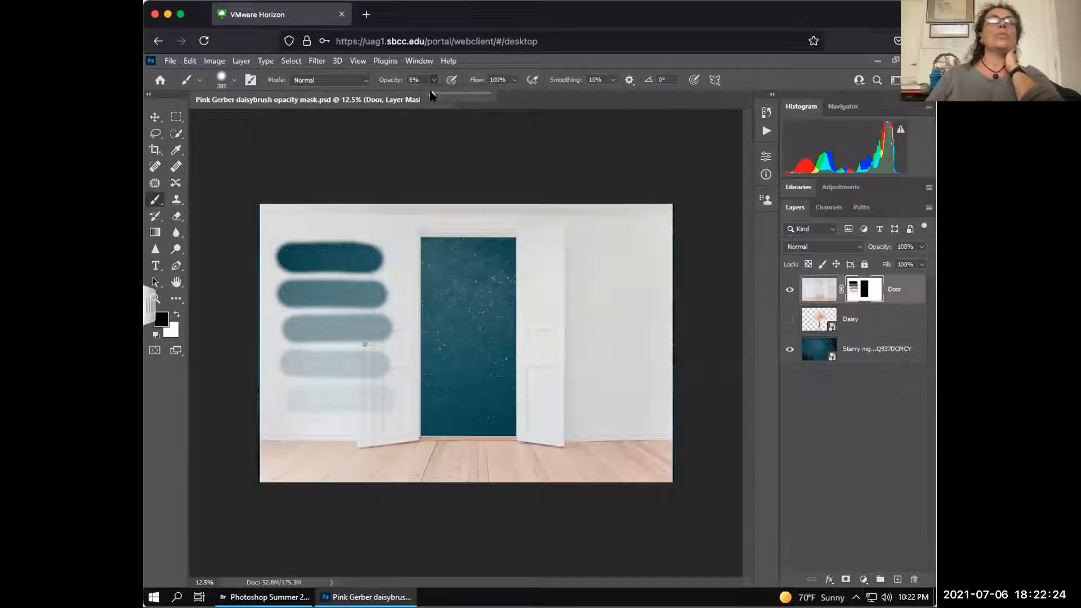
left_click(391, 77)
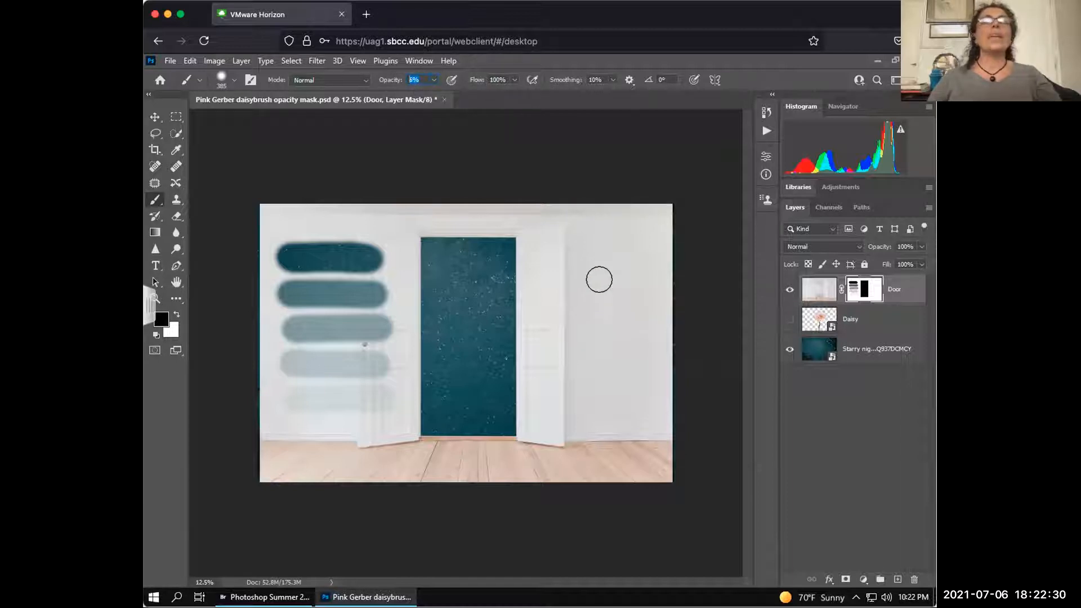
left_click_drag(611, 280, 606, 309)
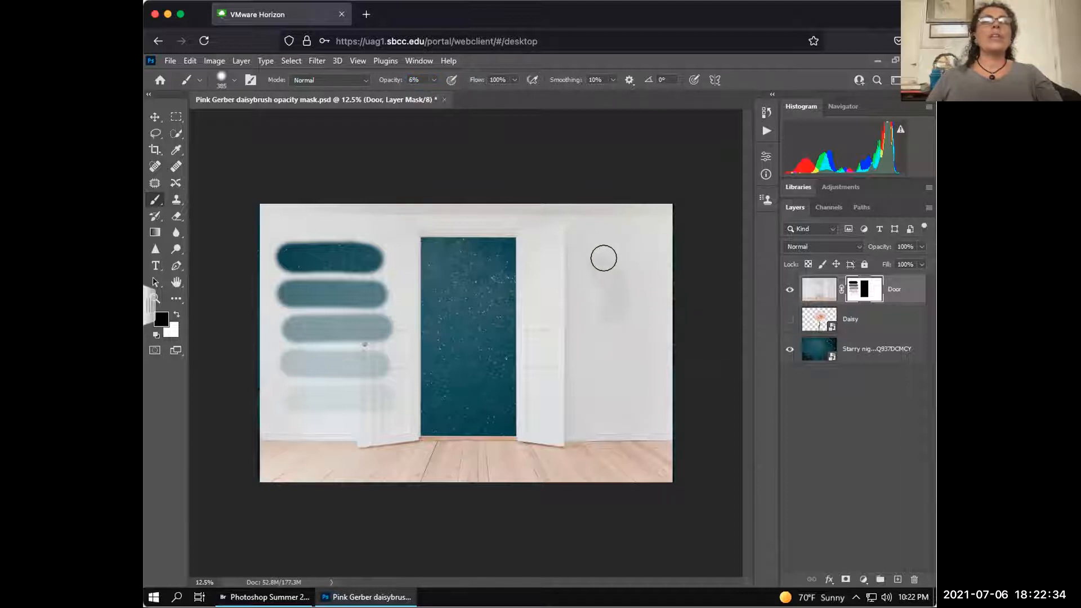
key("ctrl+z")
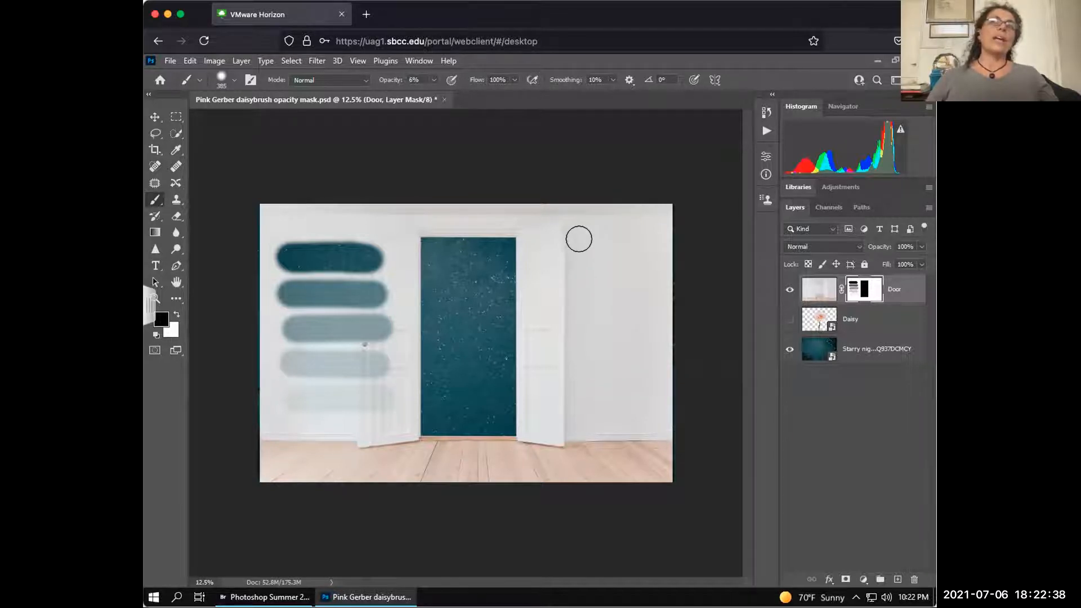
Build up overlapping black strokes at 6% opacity on the Door mask over the wall right of the open doors.
mouse_move(596, 257)
left_mouse_down()
mouse_move(614, 272)
mouse_move(609, 281)
mouse_move(659, 300)
mouse_move(595, 317)
mouse_move(603, 343)
mouse_move(637, 350)
mouse_move(624, 358)
mouse_move(638, 395)
mouse_move(595, 374)
mouse_move(583, 277)
mouse_move(647, 315)
mouse_move(628, 364)
mouse_move(596, 374)
left_mouse_up()
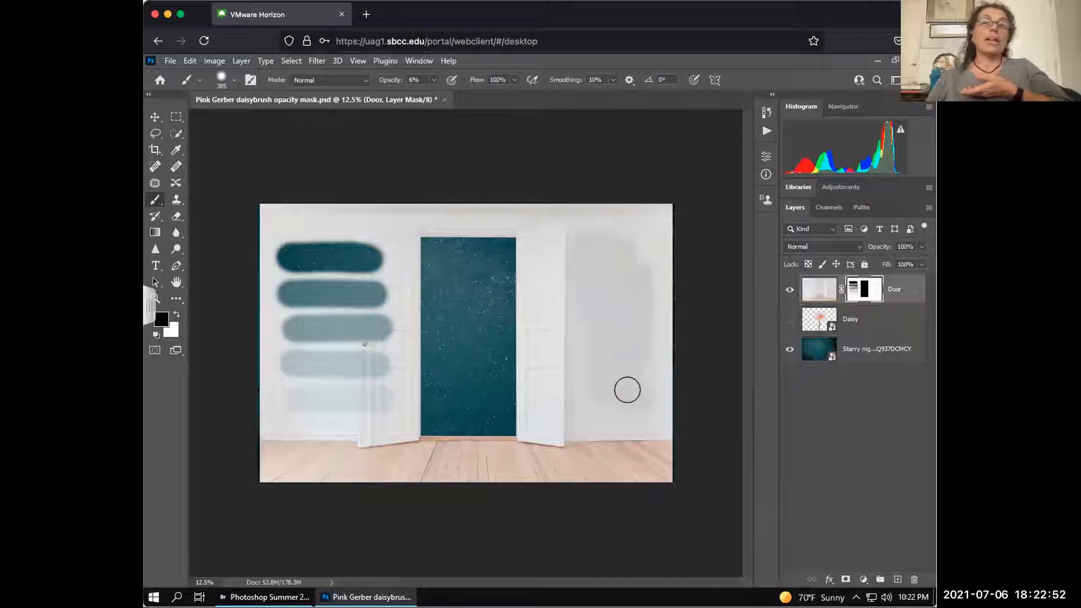
mouse_move(641, 233)
left_mouse_down()
mouse_move(635, 261)
mouse_move(606, 279)
mouse_move(666, 320)
mouse_move(669, 357)
mouse_move(635, 384)
mouse_move(667, 376)
left_mouse_up()
mouse_move(667, 274)
left_mouse_down()
mouse_move(631, 230)
mouse_move(620, 310)
mouse_move(631, 387)
mouse_move(660, 404)
mouse_move(628, 380)
mouse_move(577, 283)
mouse_move(651, 228)
mouse_move(659, 274)
mouse_move(628, 369)
mouse_move(587, 280)
mouse_move(625, 259)
mouse_move(644, 375)
mouse_move(609, 259)
mouse_move(587, 237)
mouse_move(586, 269)
mouse_move(615, 310)
mouse_move(628, 421)
mouse_move(639, 417)
mouse_move(632, 310)
mouse_move(609, 225)
mouse_move(584, 224)
mouse_move(618, 295)
mouse_move(634, 425)
left_mouse_up()
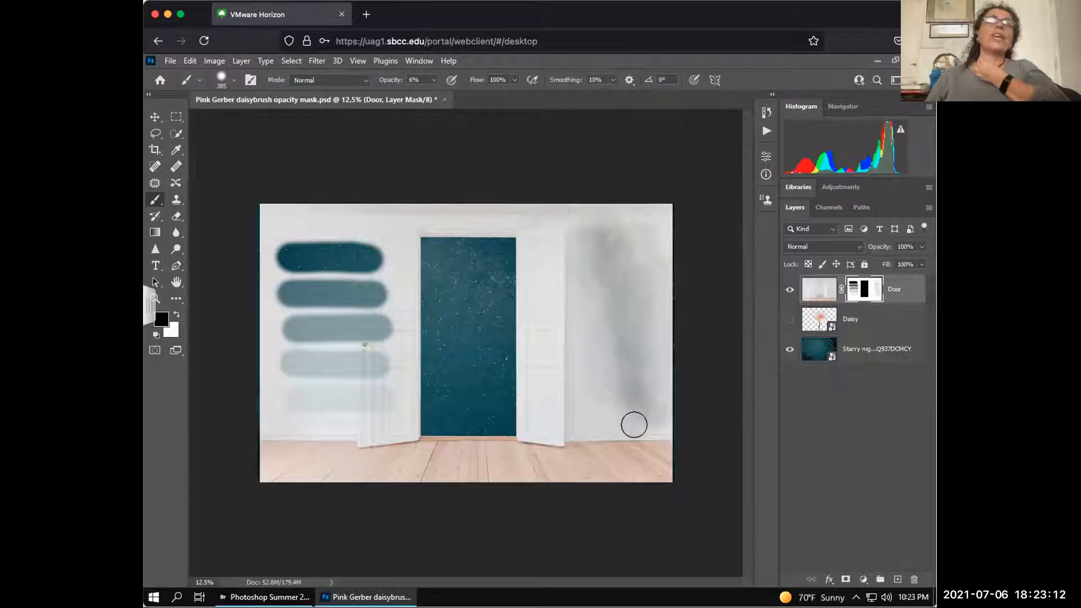
mouse_move(584, 231)
left_mouse_down()
mouse_move(625, 279)
mouse_move(622, 422)
mouse_move(627, 294)
mouse_move(608, 242)
mouse_move(631, 298)
mouse_move(598, 245)
mouse_move(620, 291)
mouse_move(629, 351)
mouse_move(618, 417)
mouse_move(618, 341)
mouse_move(590, 239)
mouse_move(626, 395)
left_mouse_up()
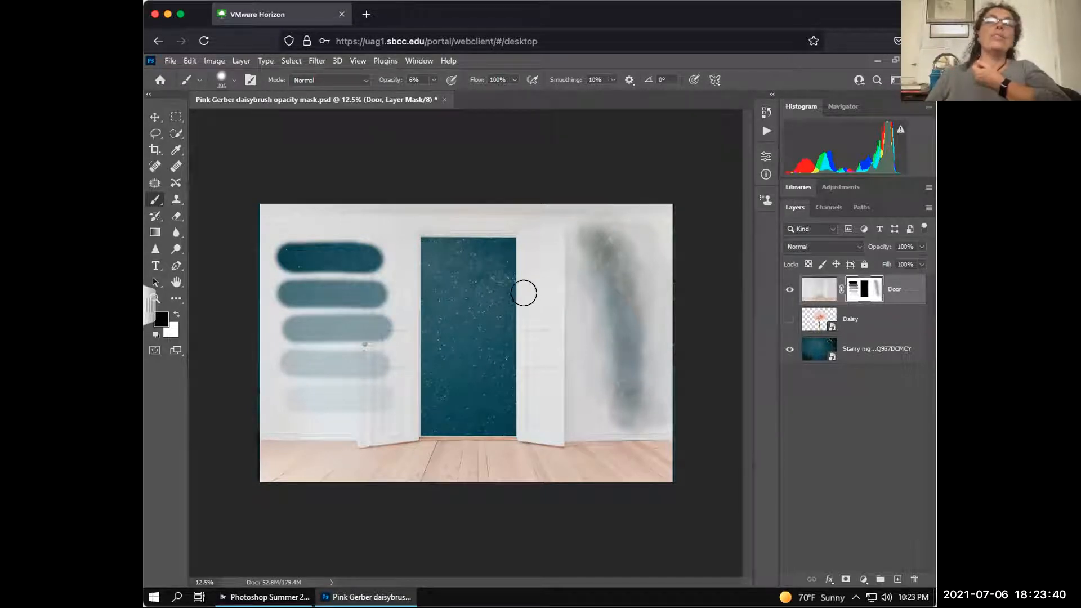
Paint overlapping 6% strokes on the Door mask over the right door, the foot of the left door and the wall above the doorway.
left_click_drag(525, 288, 544, 422)
mouse_move(529, 293)
left_mouse_down()
mouse_move(559, 422)
mouse_move(529, 282)
mouse_move(558, 409)
left_mouse_up()
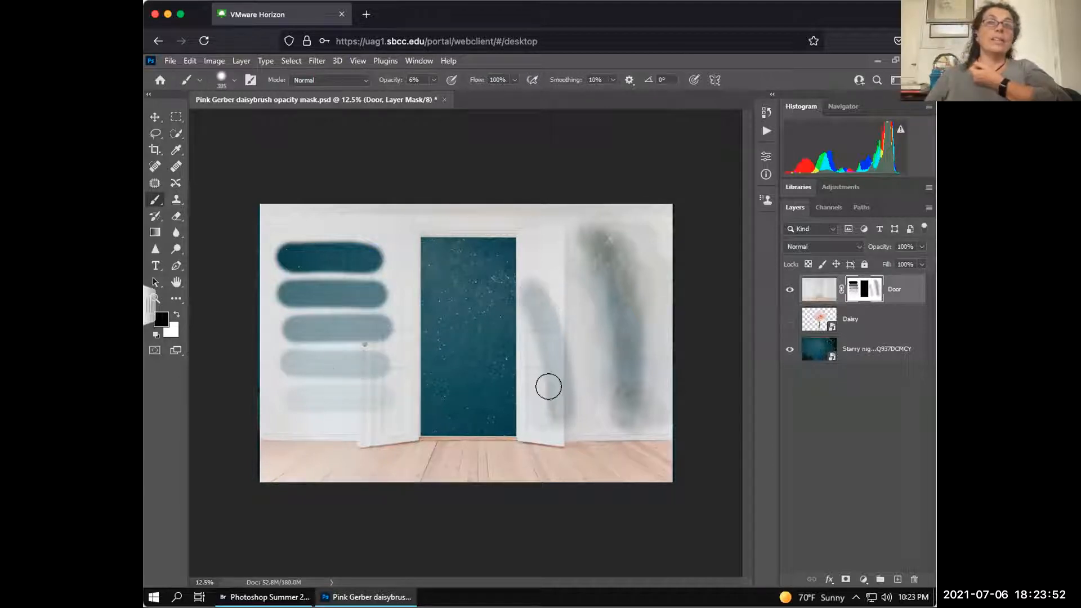
mouse_move(543, 326)
left_mouse_down()
mouse_move(564, 432)
mouse_move(553, 339)
mouse_move(538, 302)
mouse_move(564, 410)
mouse_move(534, 297)
mouse_move(554, 411)
mouse_move(554, 353)
mouse_move(536, 300)
mouse_move(559, 407)
left_mouse_up()
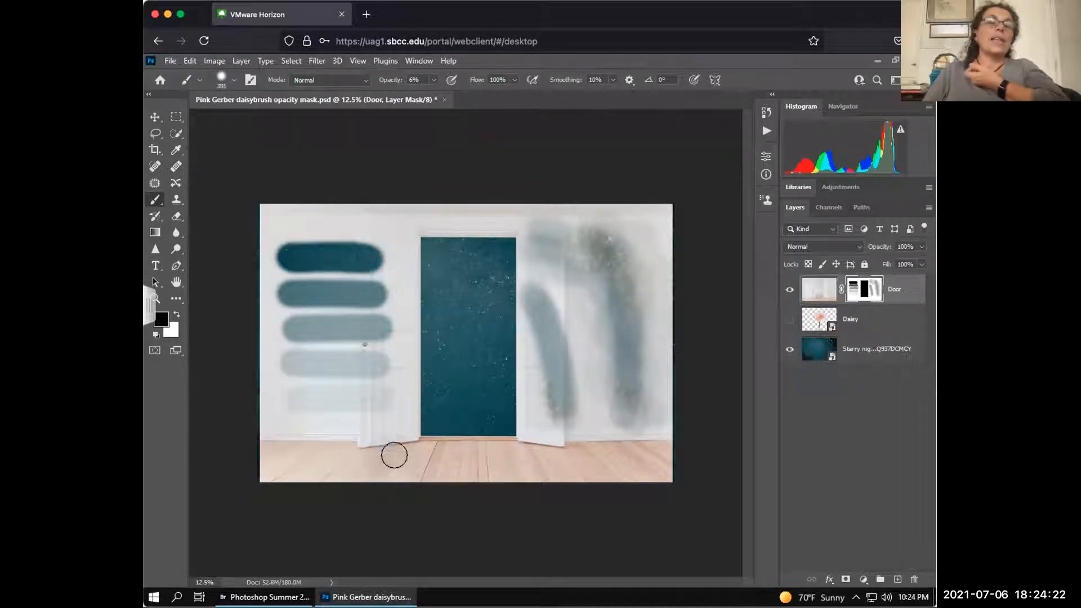
mouse_move(402, 437)
left_mouse_down()
mouse_move(371, 446)
mouse_move(396, 439)
mouse_move(398, 451)
mouse_move(375, 456)
mouse_move(403, 439)
mouse_move(393, 457)
mouse_move(404, 425)
mouse_move(386, 449)
mouse_move(408, 470)
mouse_move(402, 440)
mouse_move(375, 456)
mouse_move(410, 473)
mouse_move(376, 443)
mouse_move(380, 475)
mouse_move(414, 490)
mouse_move(384, 448)
mouse_move(384, 468)
mouse_move(404, 433)
left_mouse_up()
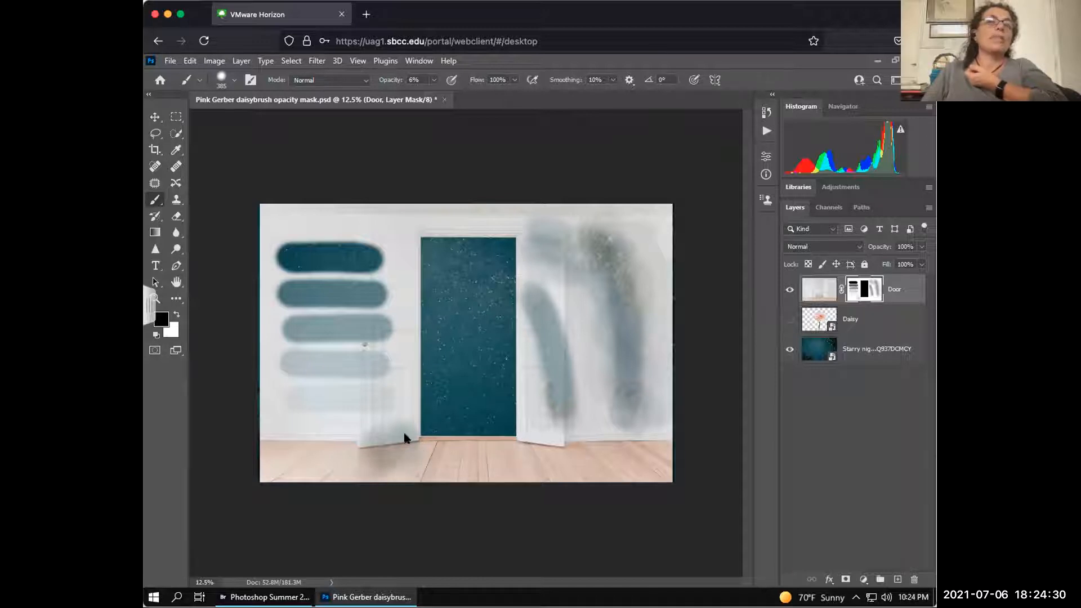
mouse_move(423, 485)
left_mouse_down()
mouse_move(401, 414)
mouse_move(455, 538)
left_mouse_up()
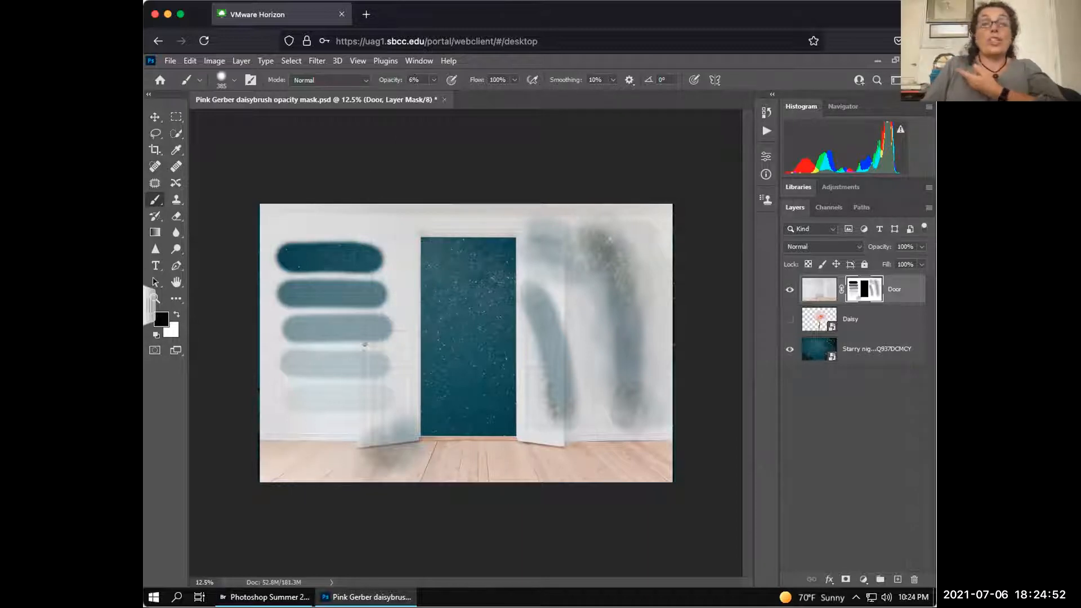
left_click(454, 216)
left_click_drag(454, 217, 467, 215)
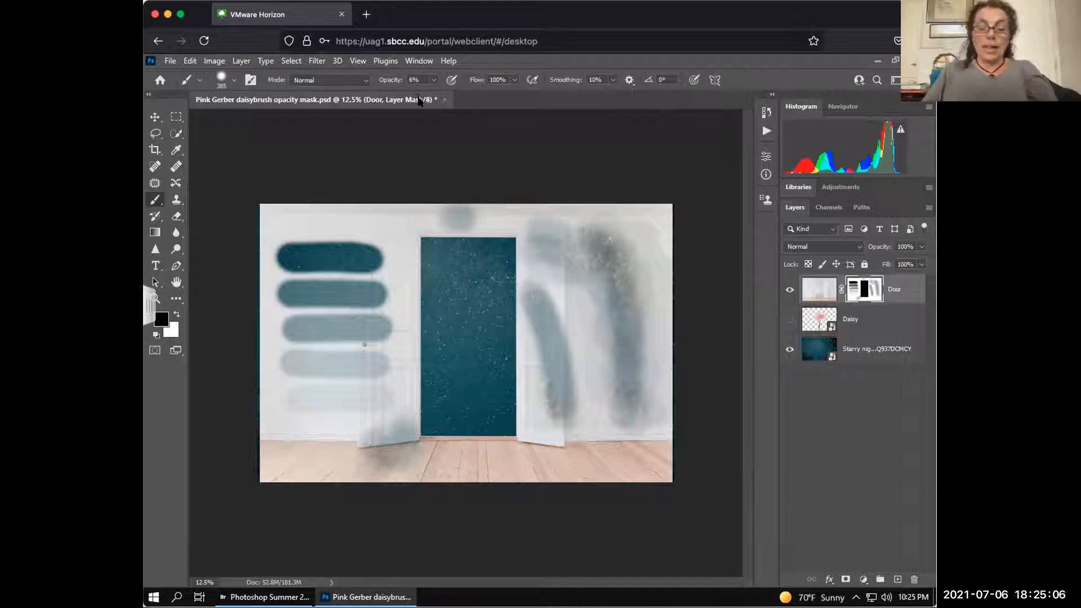
Change the brush opacity to 80%, reduce it to 10%, and paint a horizontal stroke on the mask above the doorway.
key("6")
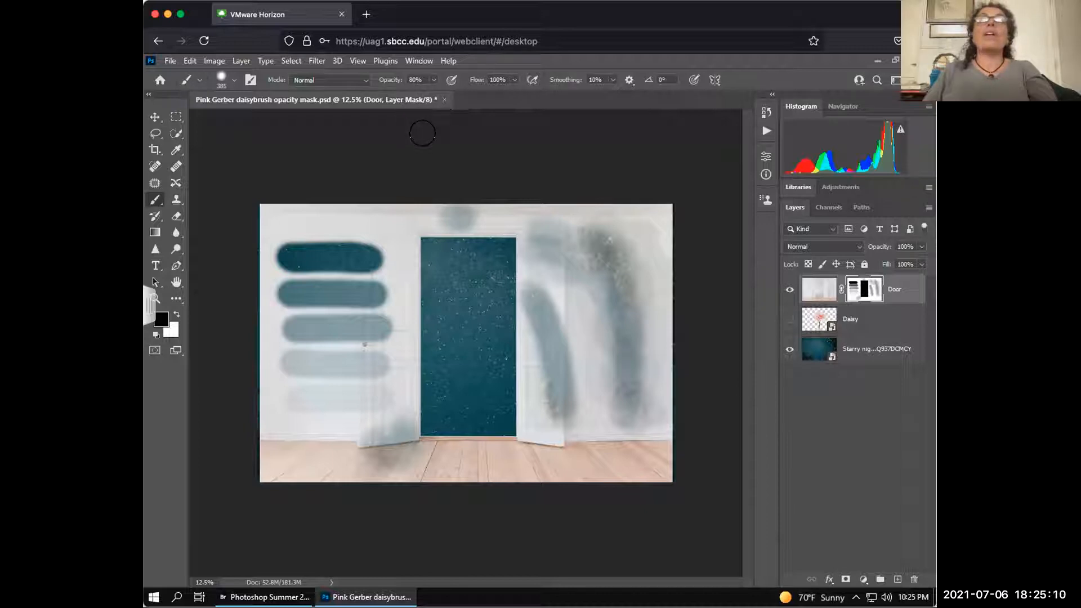
key("5")
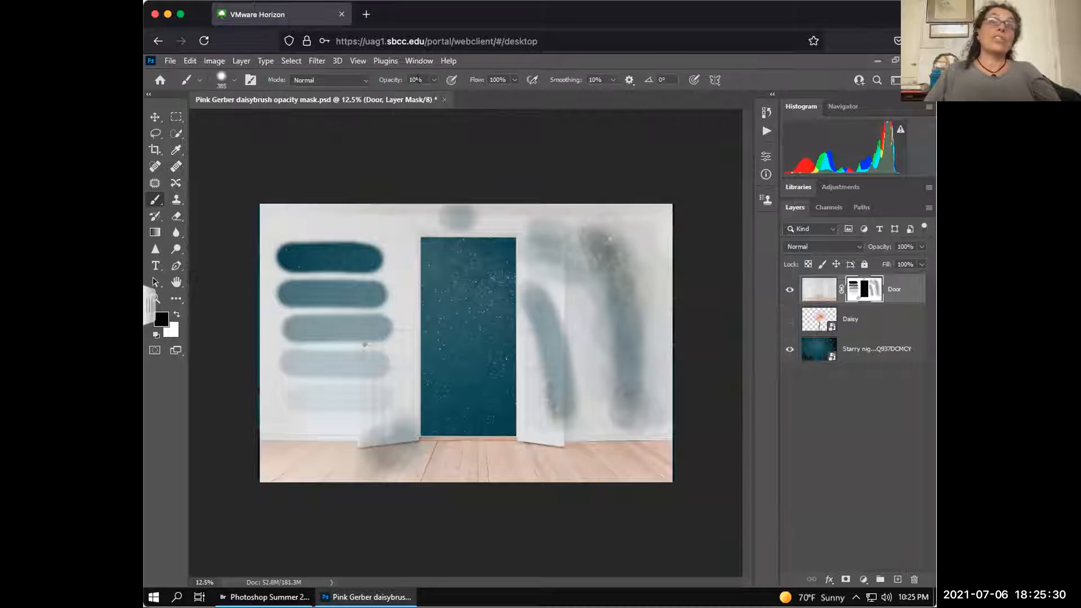
mouse_move(421, 217)
left_mouse_down()
mouse_move(364, 215)
mouse_move(576, 220)
mouse_move(449, 224)
mouse_move(461, 210)
mouse_move(547, 217)
left_mouse_up()
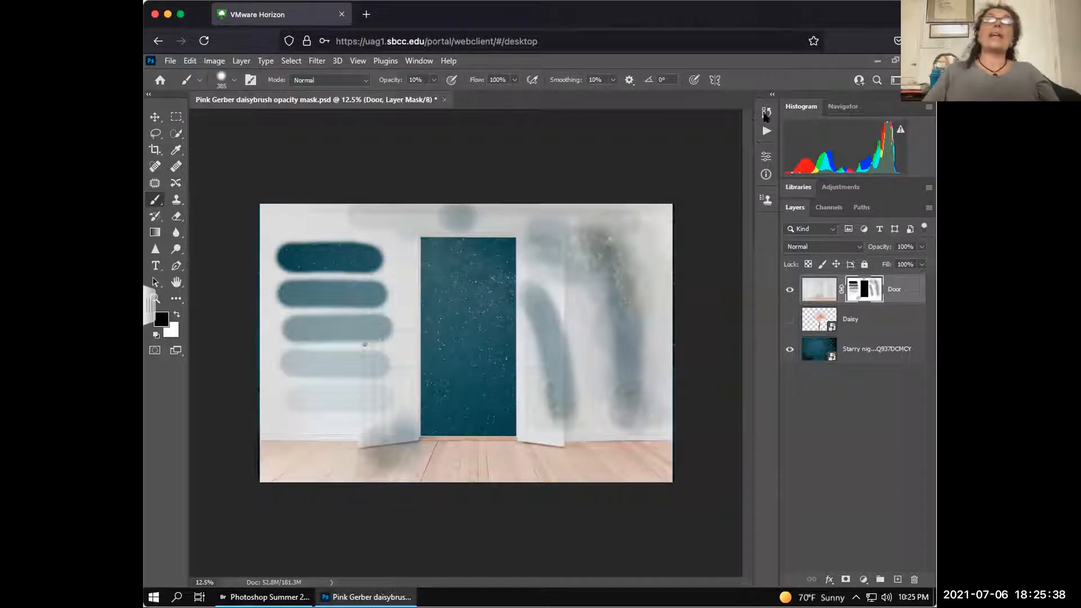
Revert the document to the earliest Brush Tool history state and repaint 10% opacity strokes on the wall right of the doors.
left_click(766, 114)
mouse_move(677, 259)
left_mouse_down()
mouse_move(714, 507)
mouse_move(698, 512)
left_mouse_up()
scroll(693, 197, "up", 3)
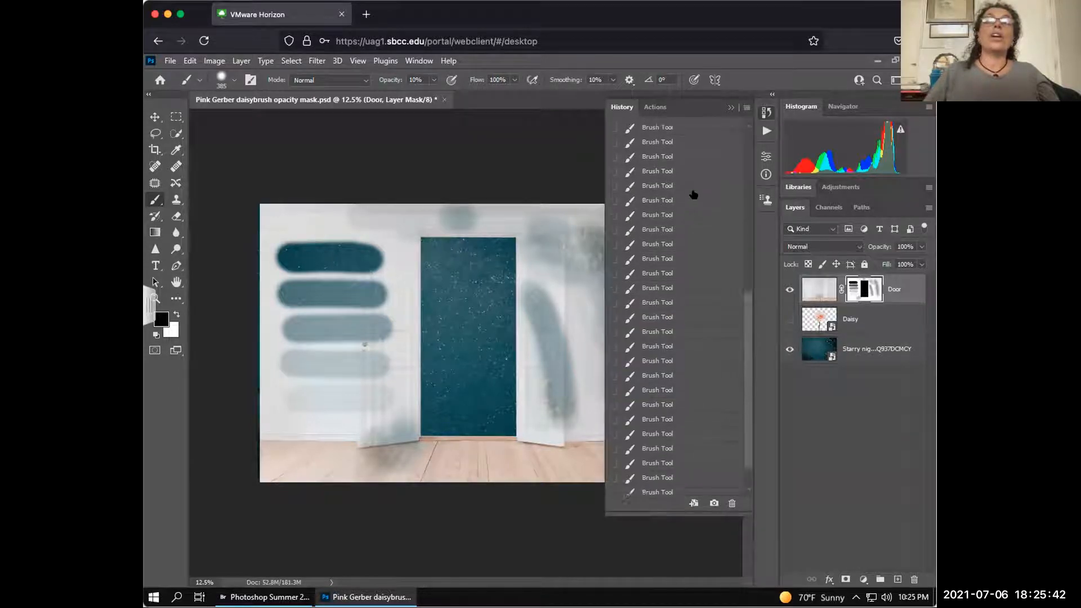
left_click_drag(748, 316, 755, 122)
left_click(694, 145)
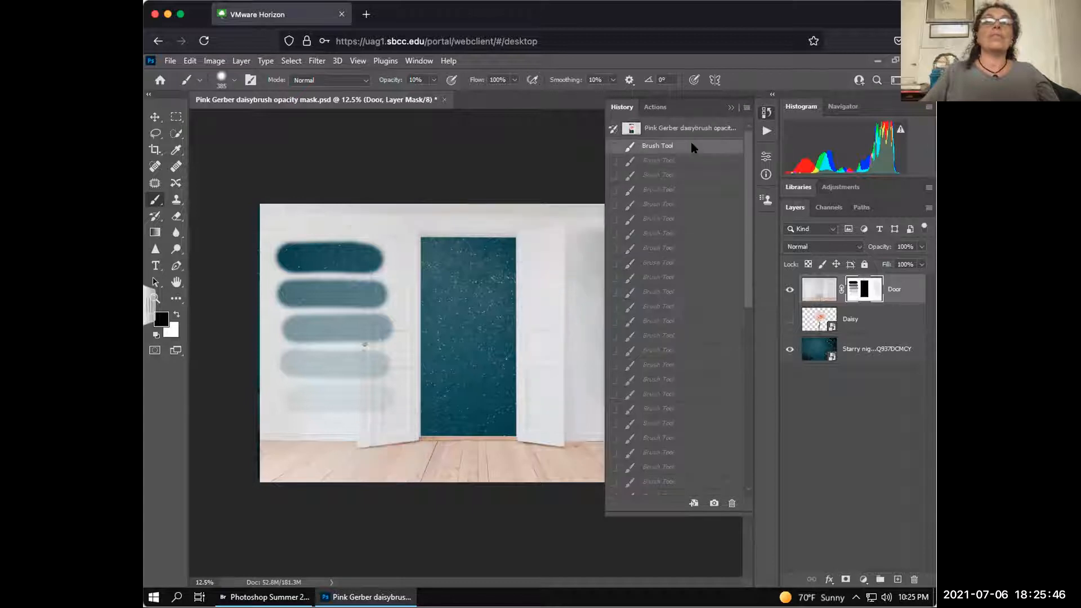
left_click(731, 108)
mouse_move(641, 334)
left_mouse_down()
mouse_move(585, 262)
mouse_move(596, 254)
mouse_move(620, 380)
mouse_move(620, 319)
mouse_move(600, 267)
mouse_move(609, 273)
mouse_move(617, 309)
left_mouse_up()
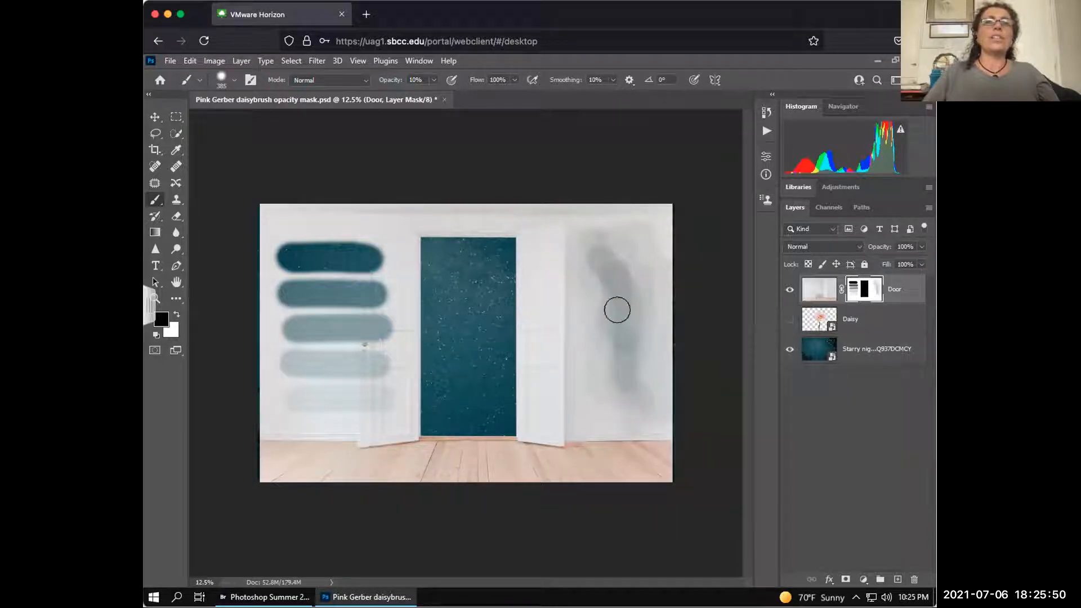
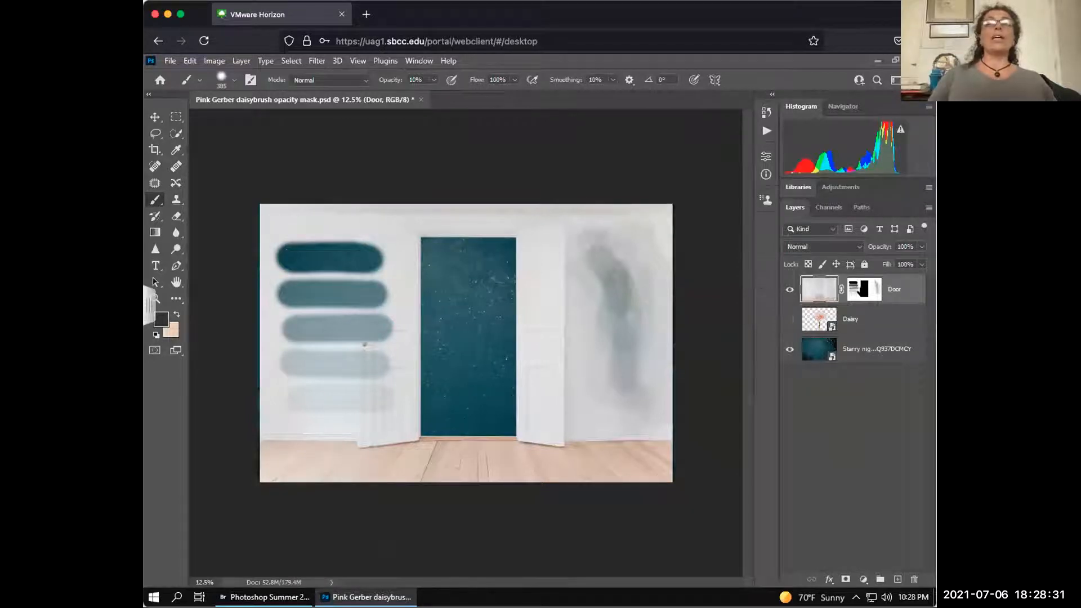
Activate the Door mask, display it alone, and paint a short 10% opacity stroke above the black doorway rectangle.
left_click(861, 288)
left_click(860, 289, "alt")
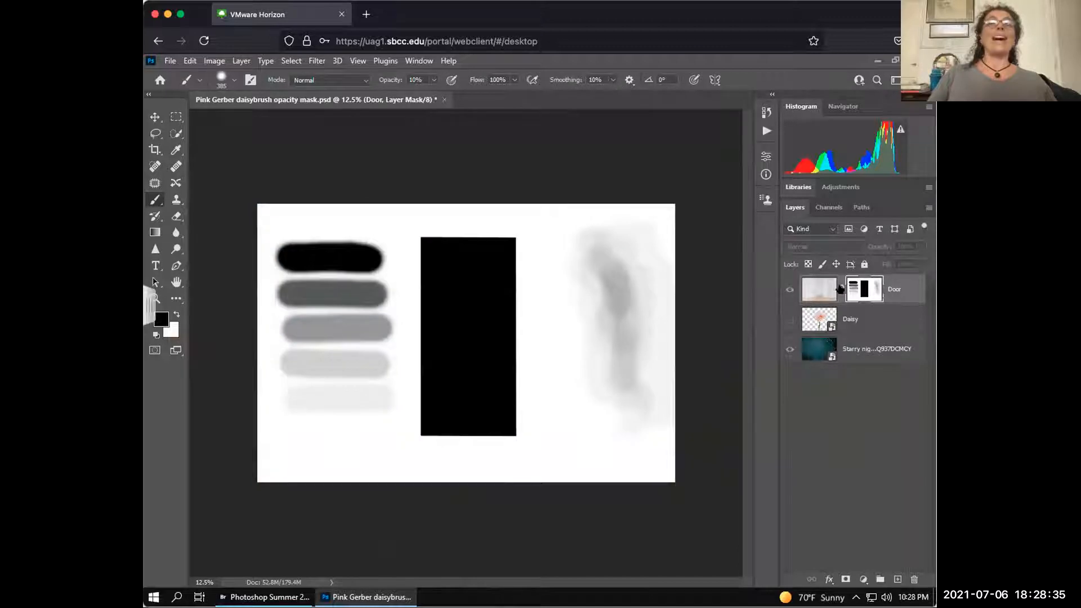
left_click_drag(428, 210, 485, 218)
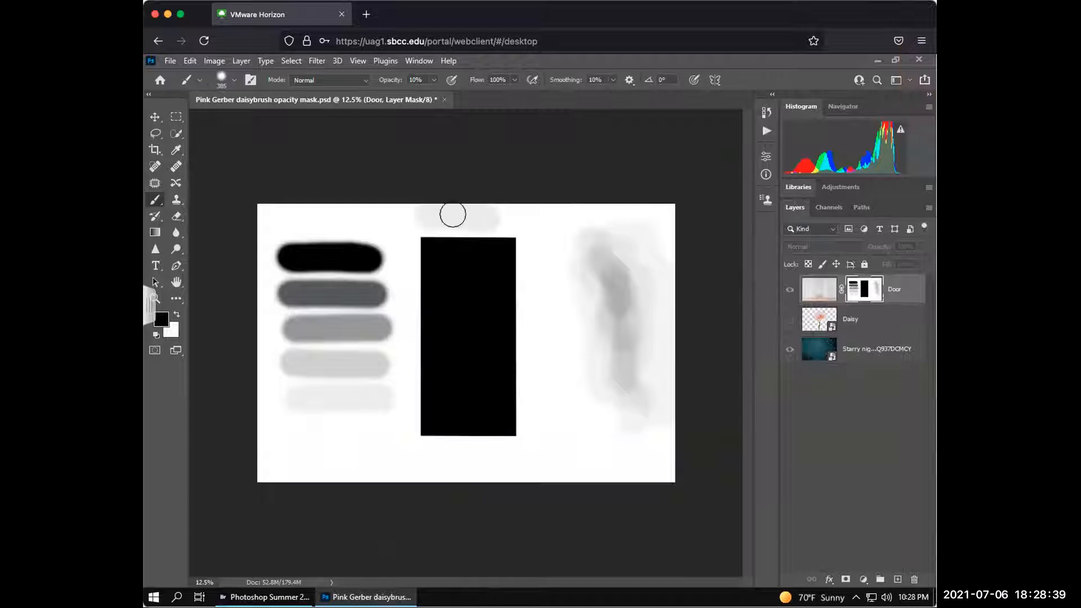
Raise the brush opacity to 100% and paint a solid black horizontal stroke on the Door mask above the doorway rectangle.
key("z")
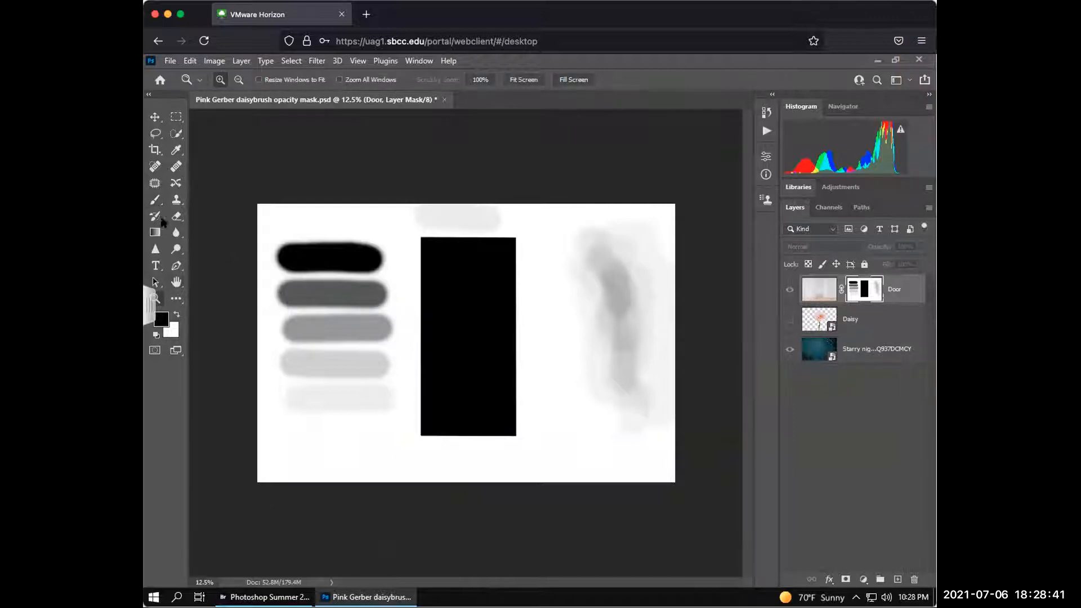
key("b")
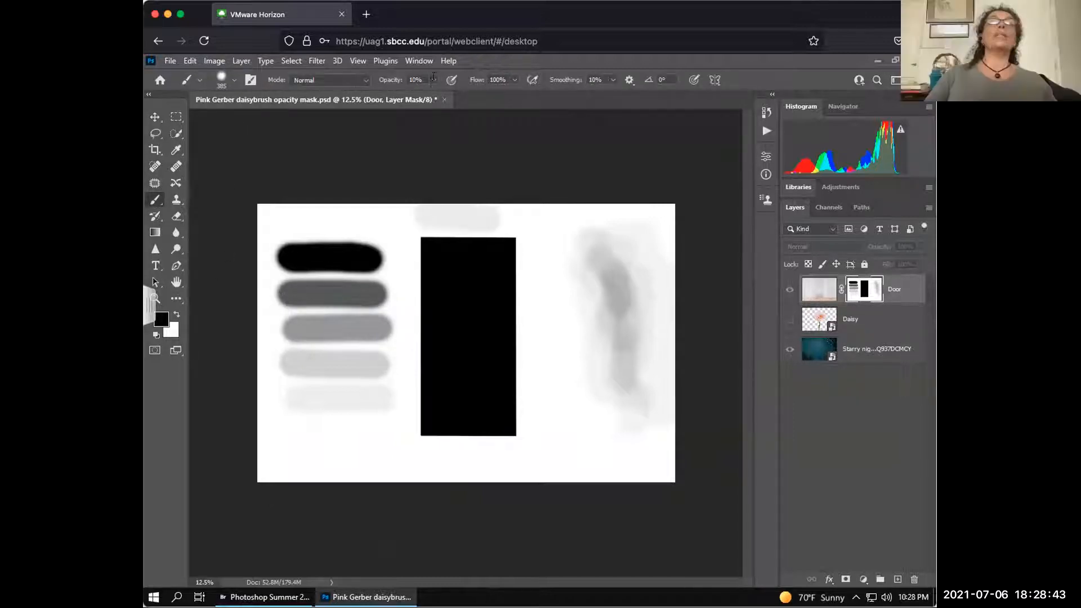
left_click(433, 81)
left_click_drag(432, 96, 546, 106)
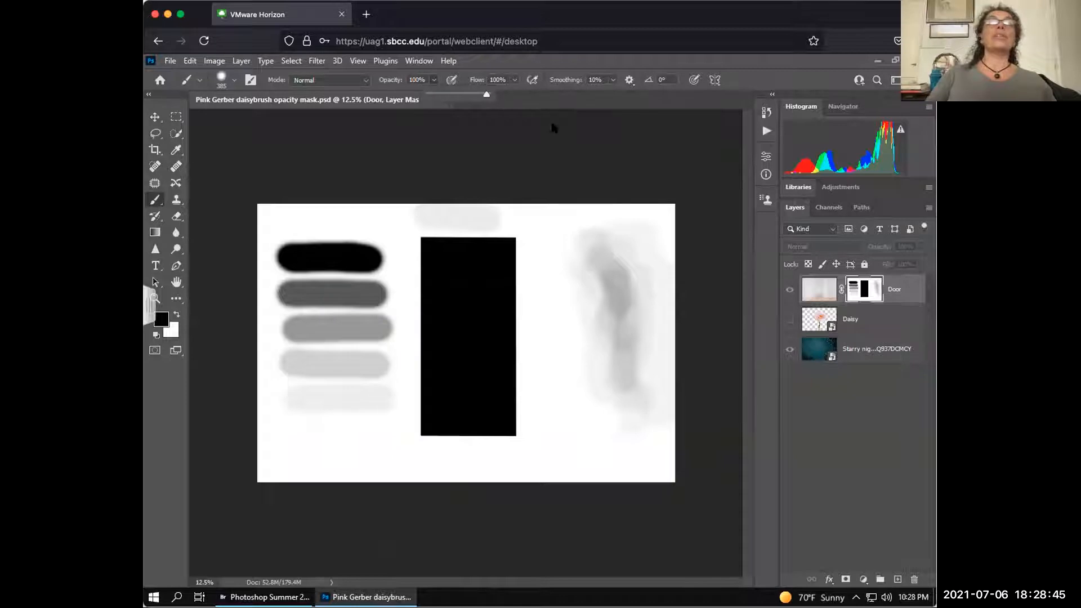
left_click_drag(431, 213, 523, 202)
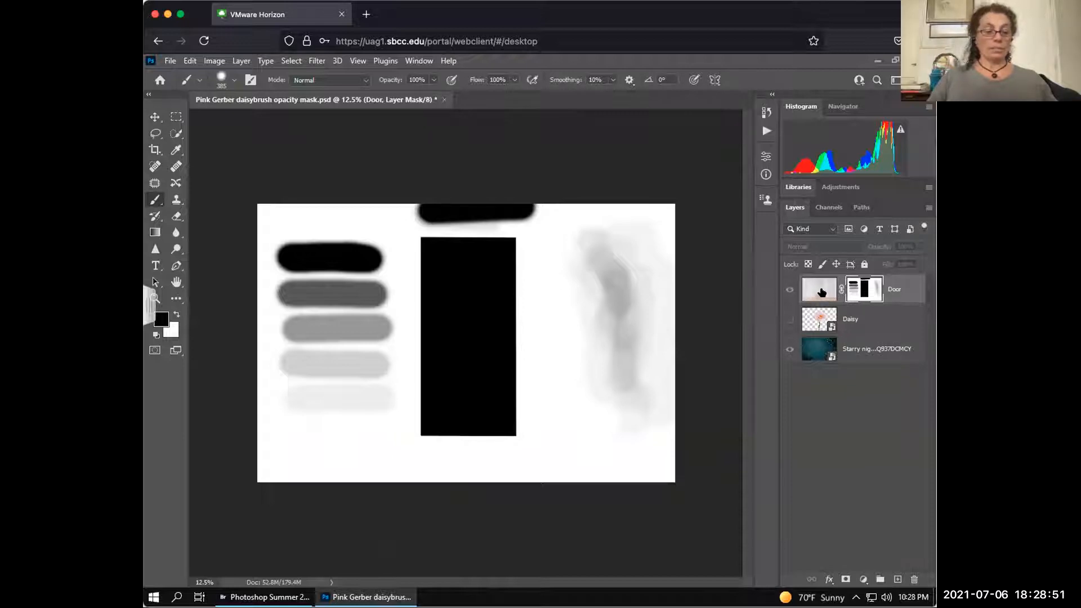
Return from the Door mask view to the composite and undo the solid black mask stroke above the doorway.
left_click(857, 290, "alt")
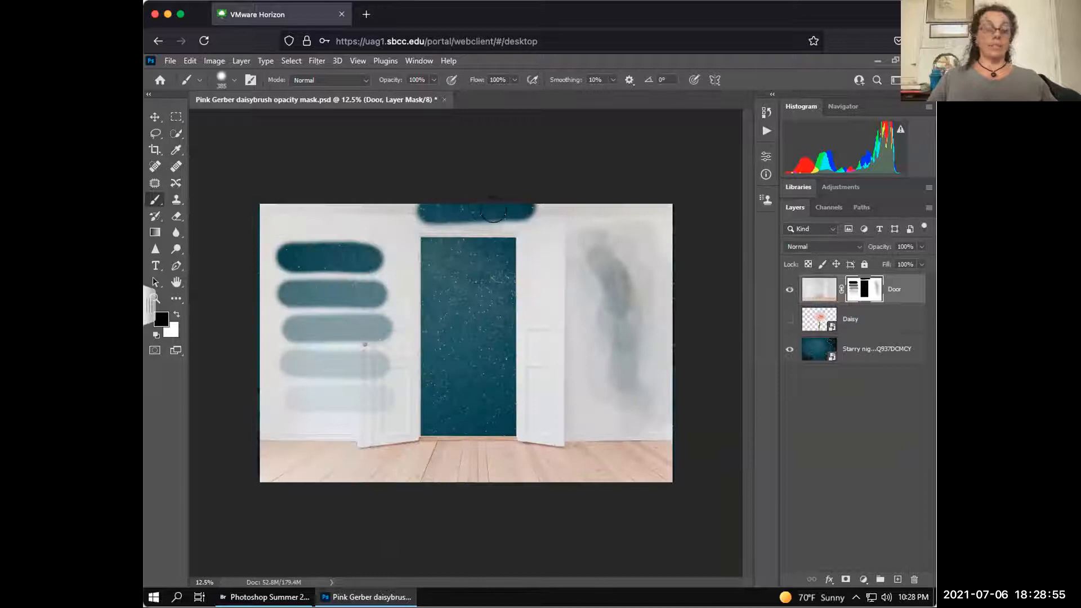
key("ctrl+z")
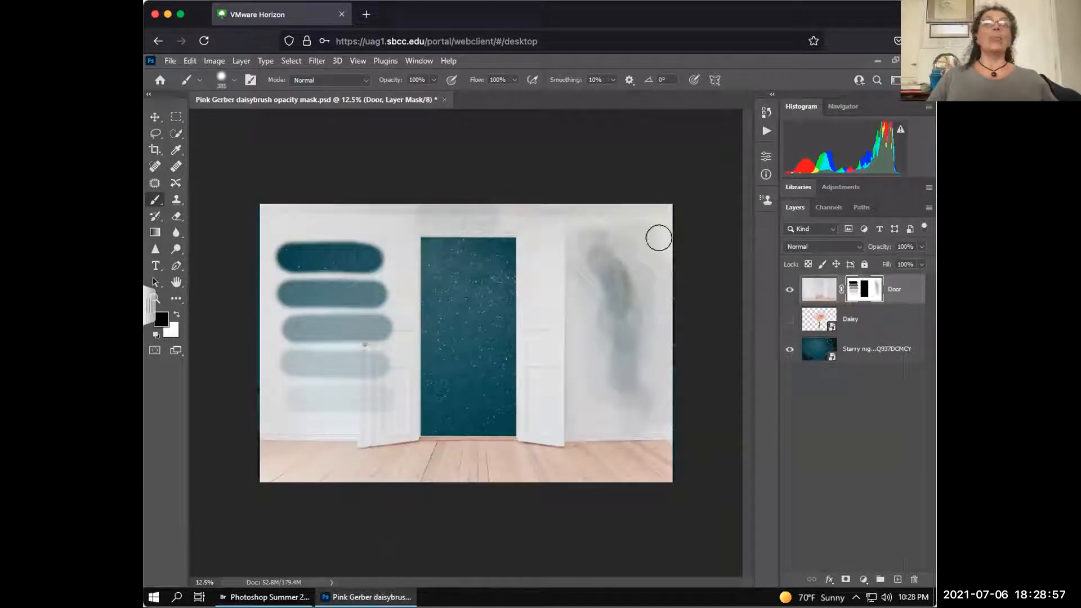
Activate the Door layer's image instead of its mask and paint a winding dark gray stroke across the picture.
left_click(819, 290)
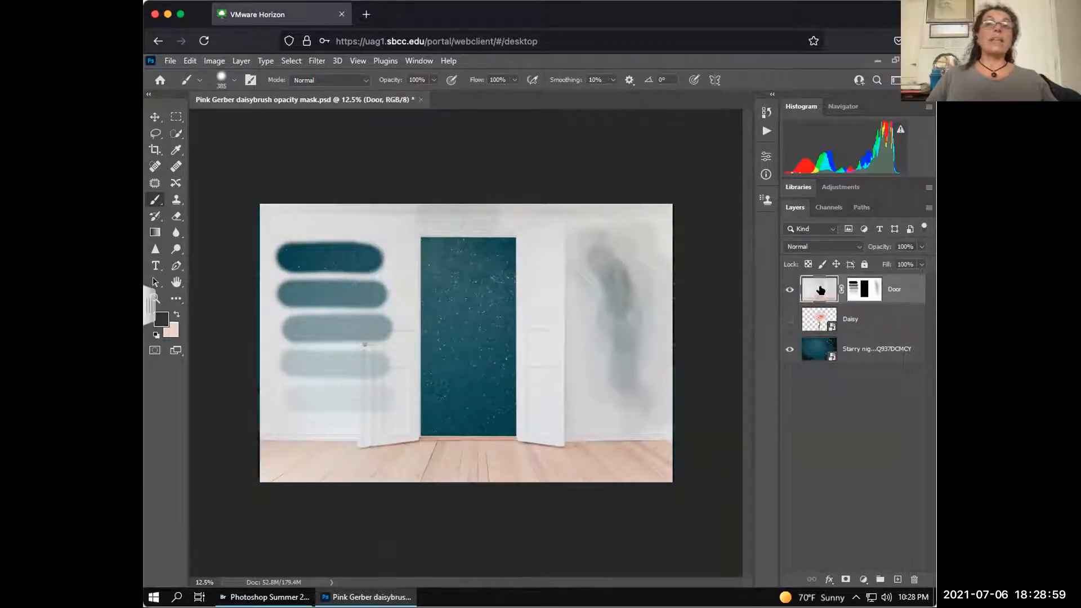
left_click_drag(396, 220, 521, 220)
mouse_move(505, 275)
left_mouse_down()
mouse_move(365, 309)
mouse_move(354, 330)
mouse_move(437, 345)
mouse_move(552, 331)
mouse_move(574, 353)
mouse_move(563, 394)
left_mouse_up()
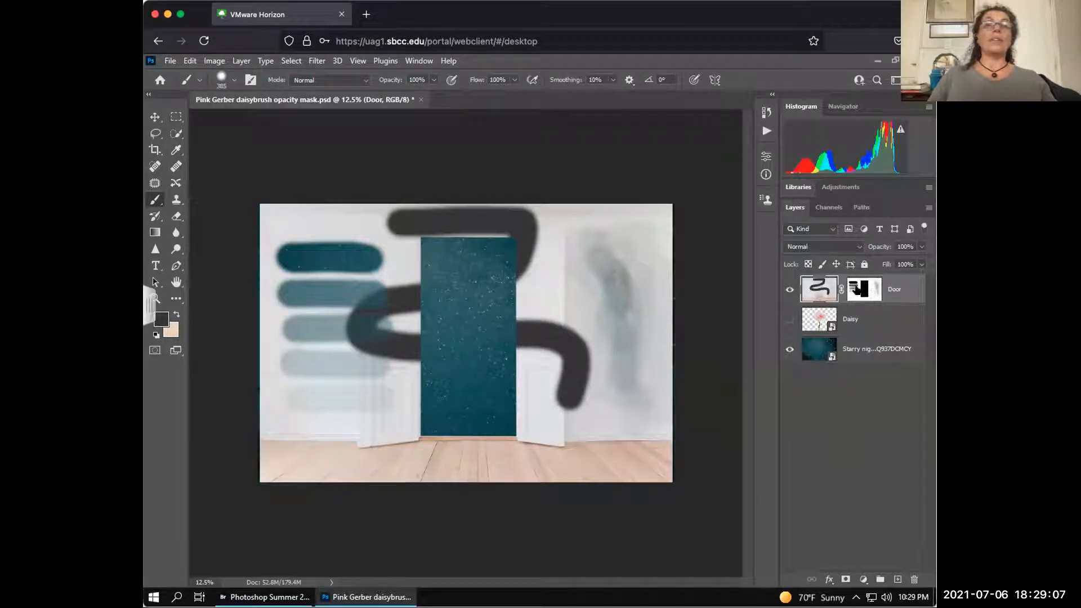
Disable the Door layer mask and paint more dark gray strokes over the right door and the lower left wall.
left_click(857, 289, "shift")
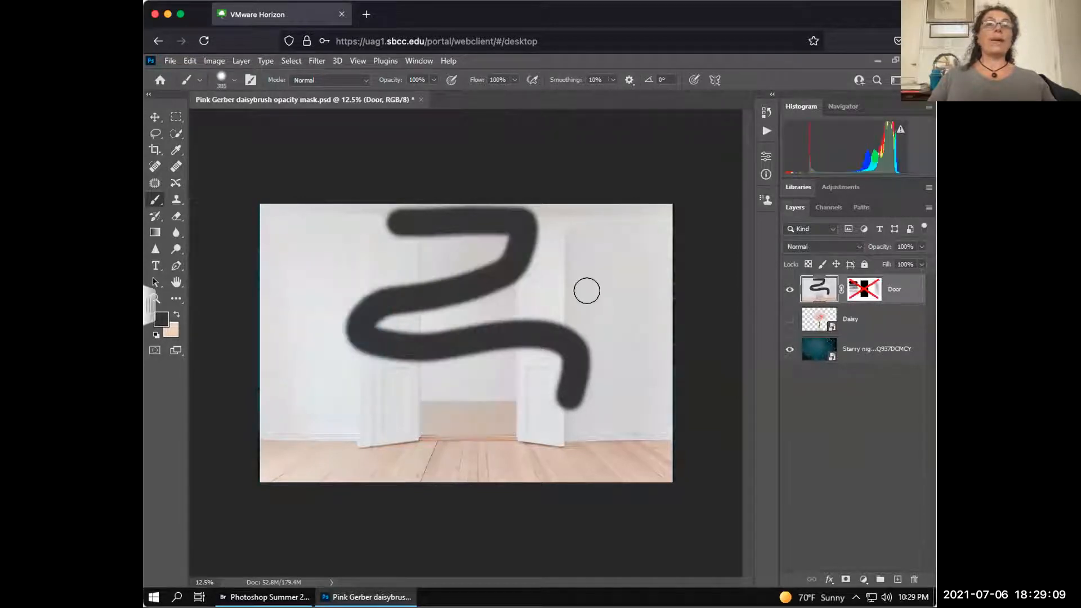
mouse_move(606, 255)
left_mouse_down()
mouse_move(564, 291)
mouse_move(600, 316)
mouse_move(620, 389)
mouse_move(617, 444)
left_mouse_up()
left_click(286, 369)
left_click(309, 370)
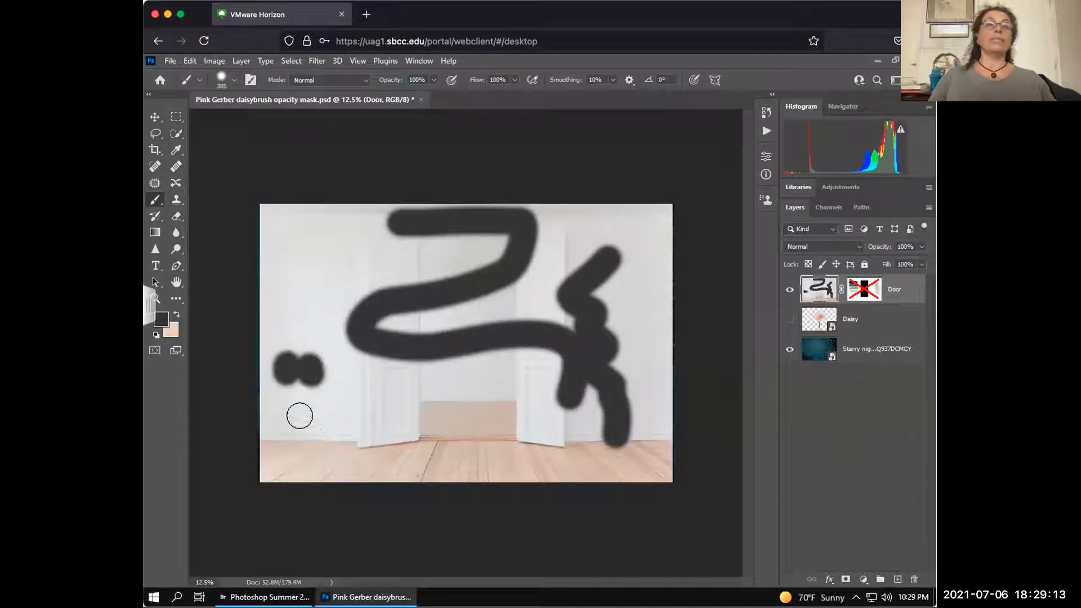
left_click_drag(299, 418, 339, 421)
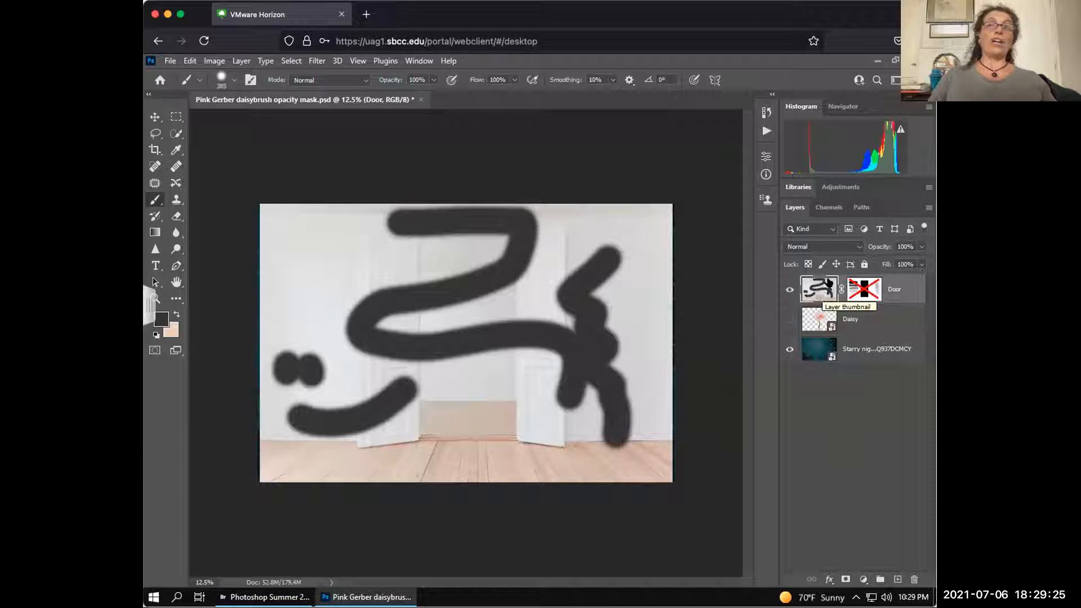
Revert the document to the Brush Tool history state preceding the dark gray strokes on the Door layer's image.
left_click(767, 112)
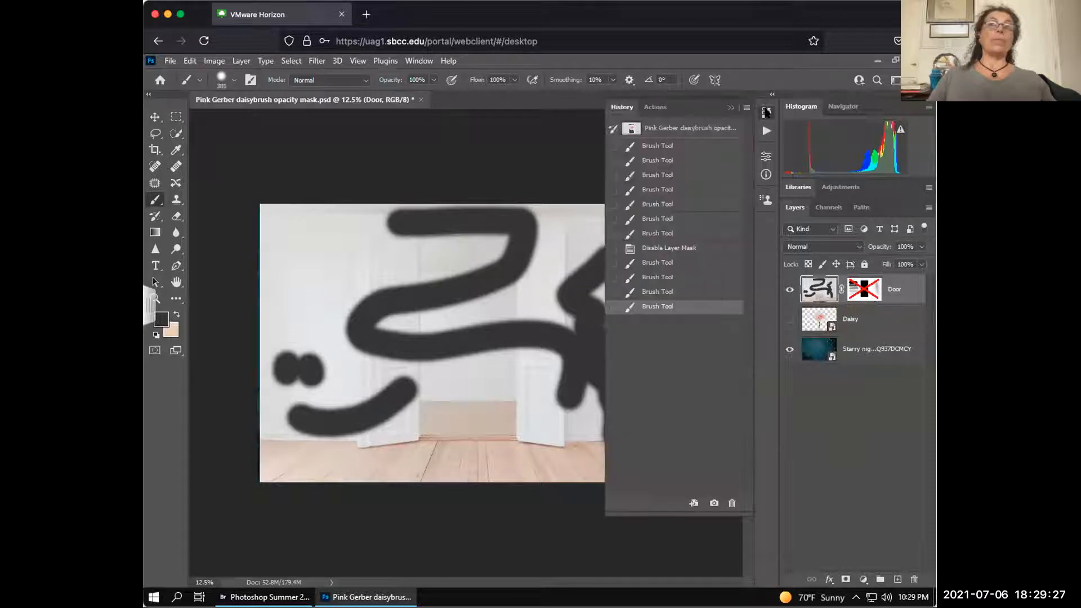
left_click(697, 249)
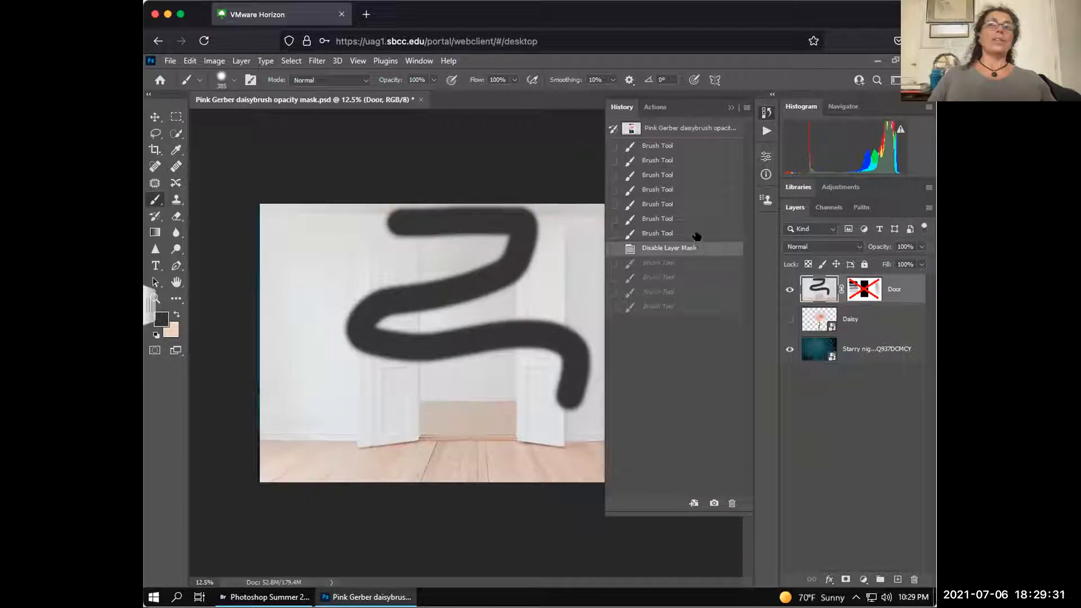
left_click(695, 235)
left_click(695, 220)
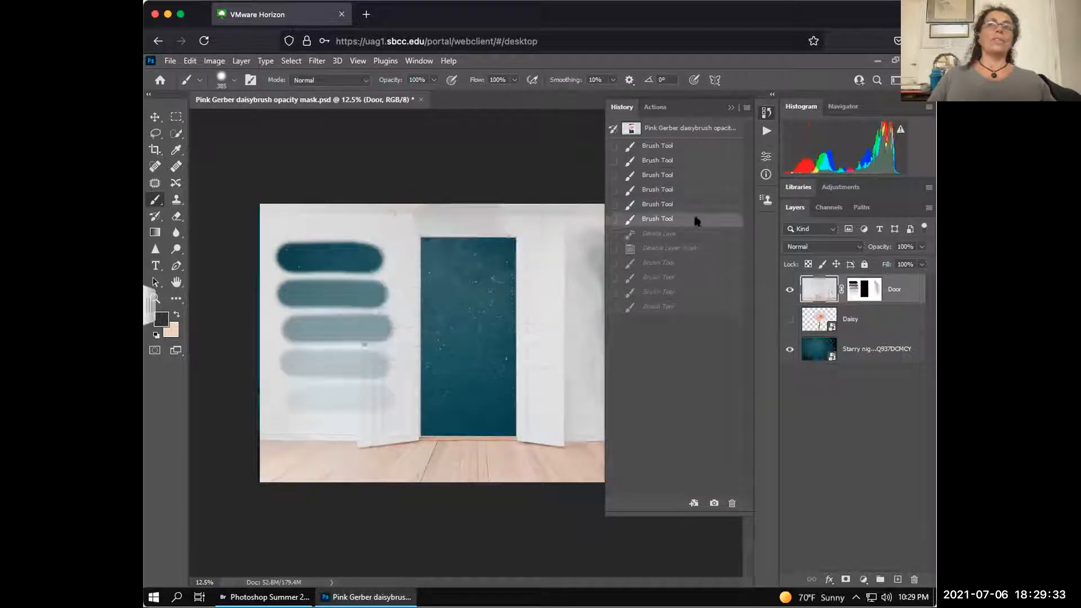
left_click(766, 112)
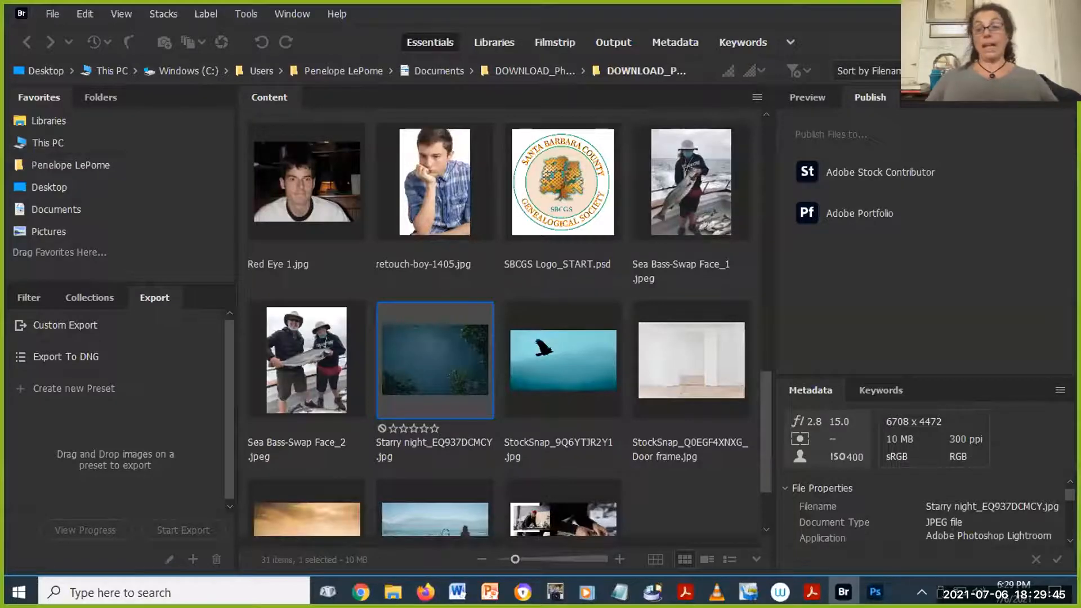
Switch from Bridge to the Photoshop door opacity document and compare Layer 1's mask shown alone with the composite.
key("alt+Tab")
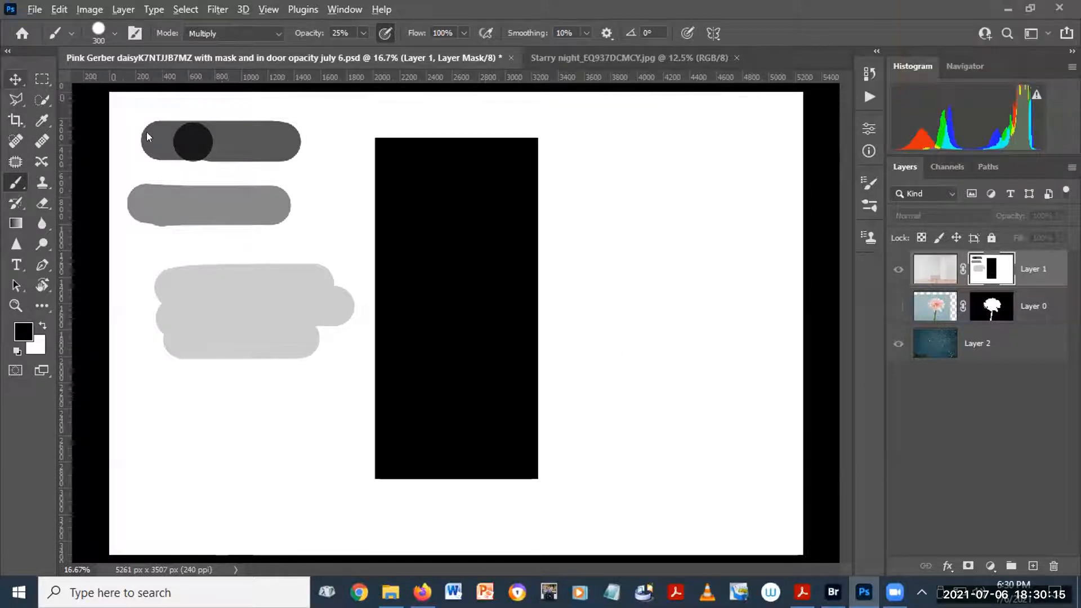
left_click(15, 79)
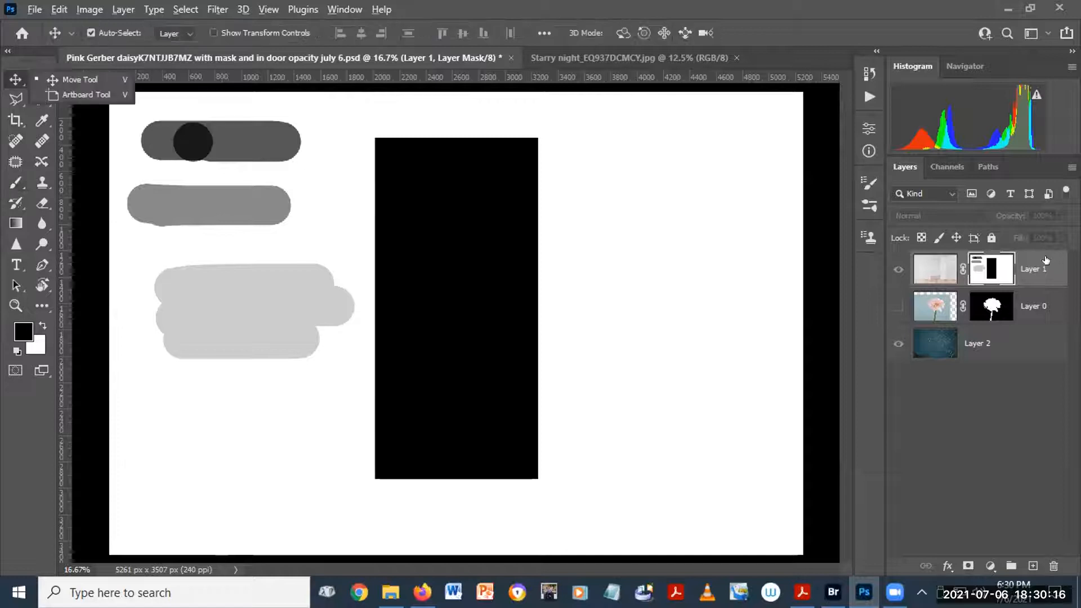
left_click(1007, 273, "alt")
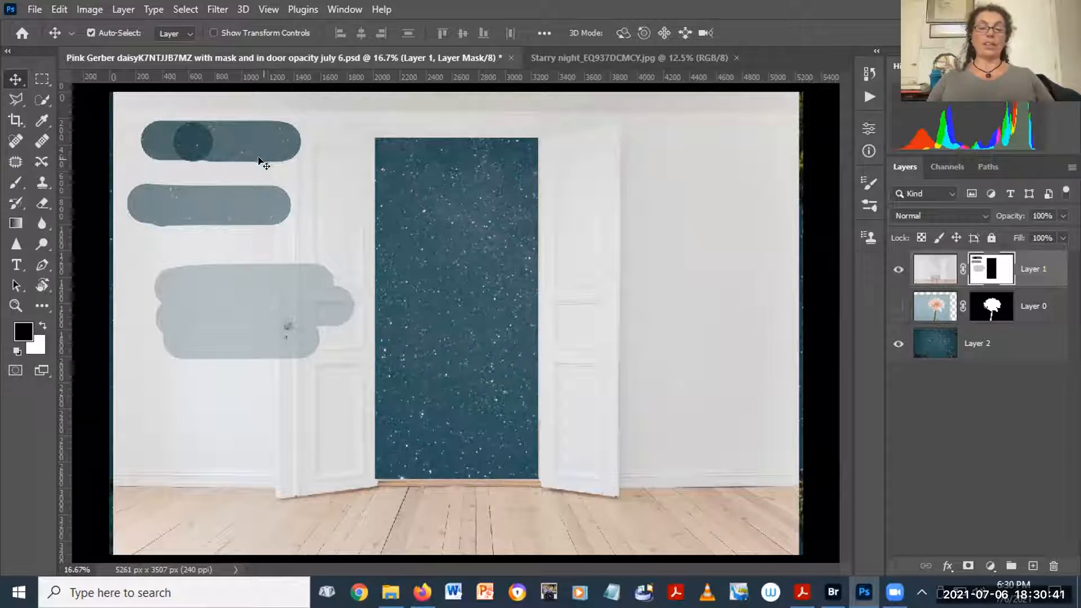
left_click(998, 272, "alt")
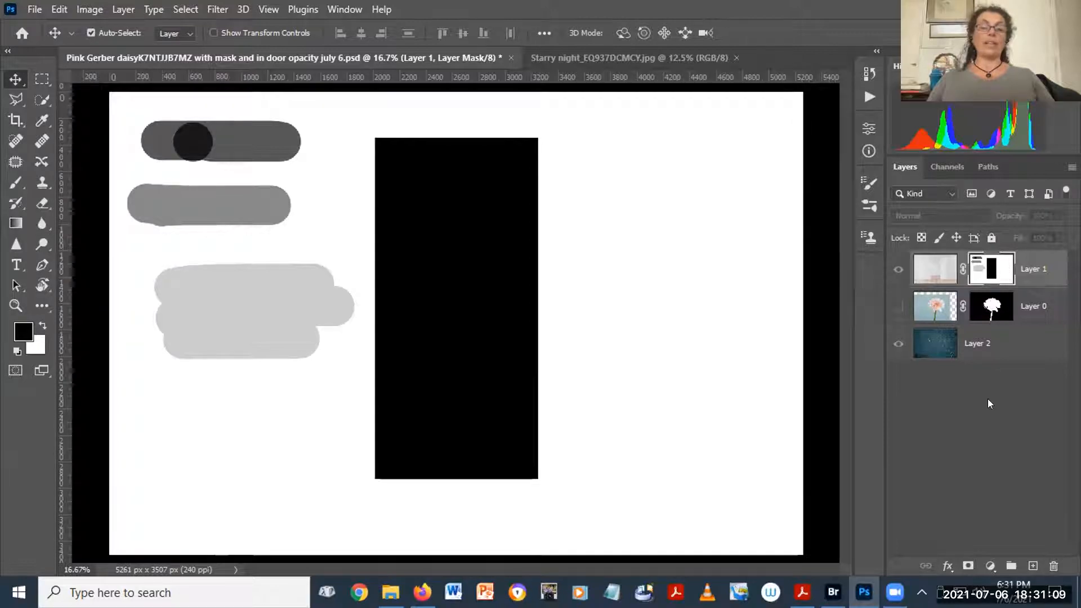
left_click(997, 266, "alt")
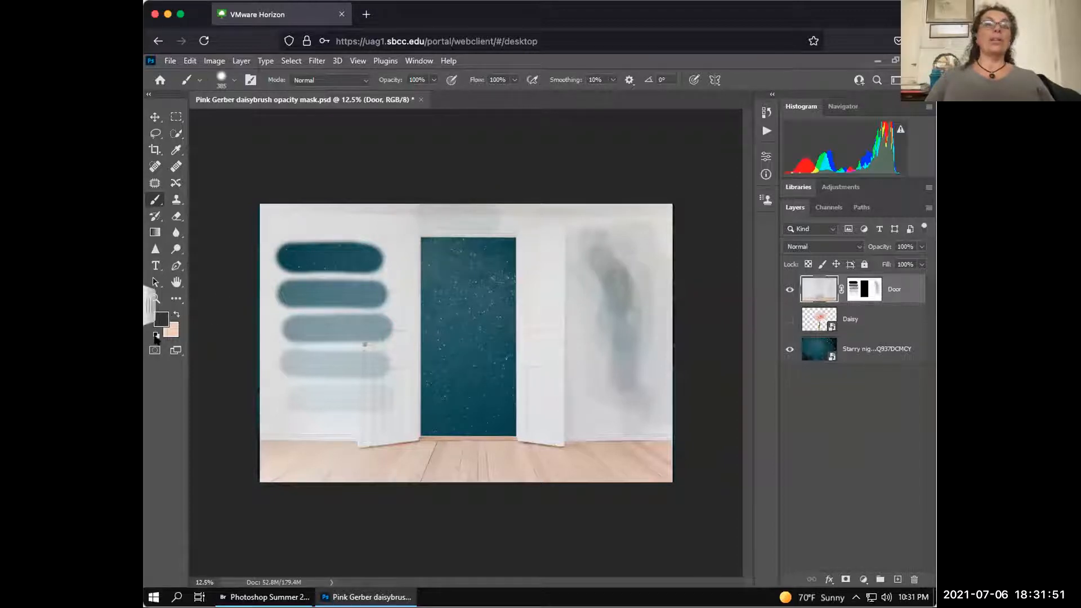
Set the foreground color to white, paint strokes on the Door layer's image above and beside the doorway, and undo them.
key("d")
left_click(177, 314)
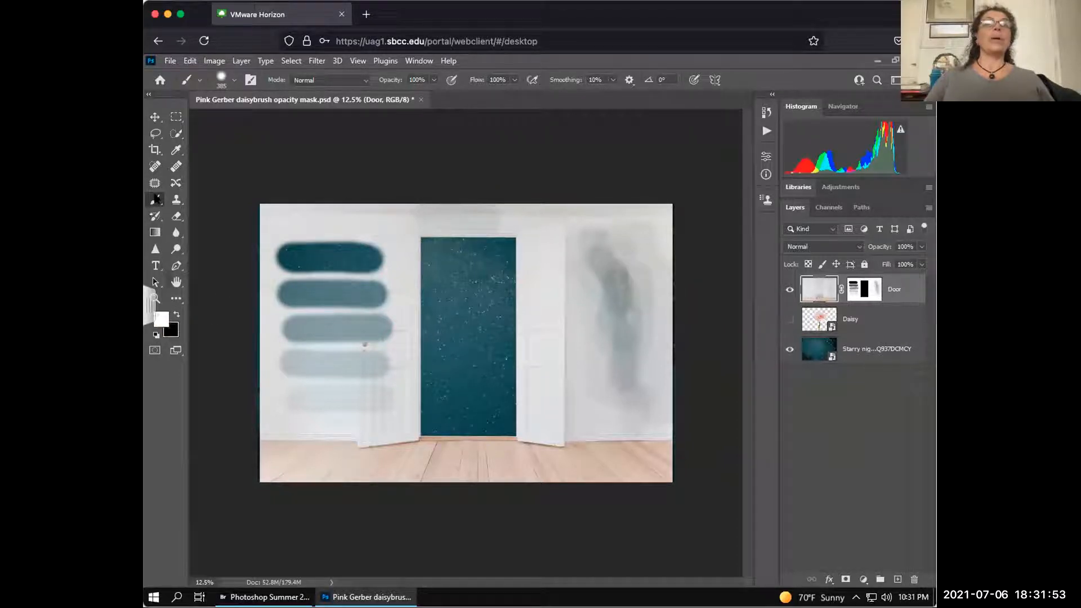
mouse_move(483, 205)
left_mouse_down()
mouse_move(411, 209)
mouse_move(451, 213)
left_mouse_up()
left_click_drag(554, 217, 488, 300)
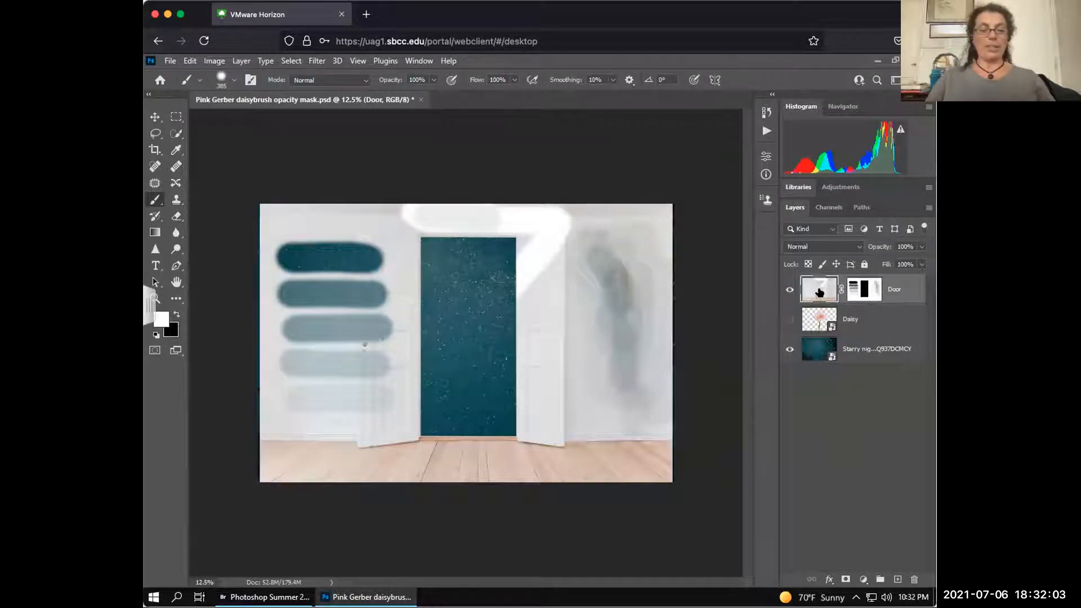
key("ctrl+z")
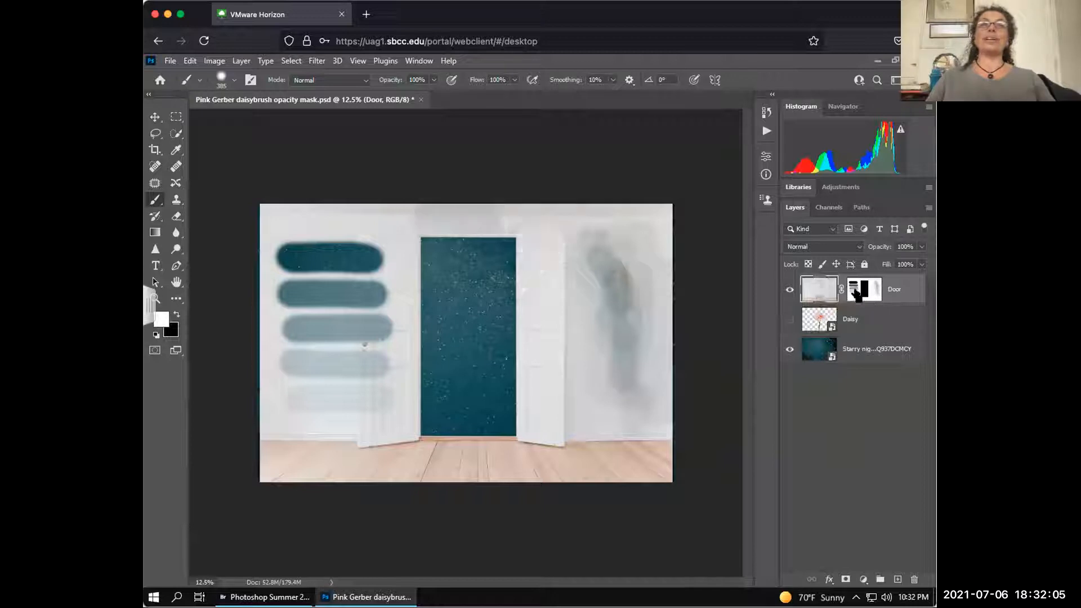
Activate the Door mask, paint a 100% opacity black horizontal stroke above the doorway, and undo it.
left_click(865, 290)
key("x")
left_click_drag(410, 215, 595, 221)
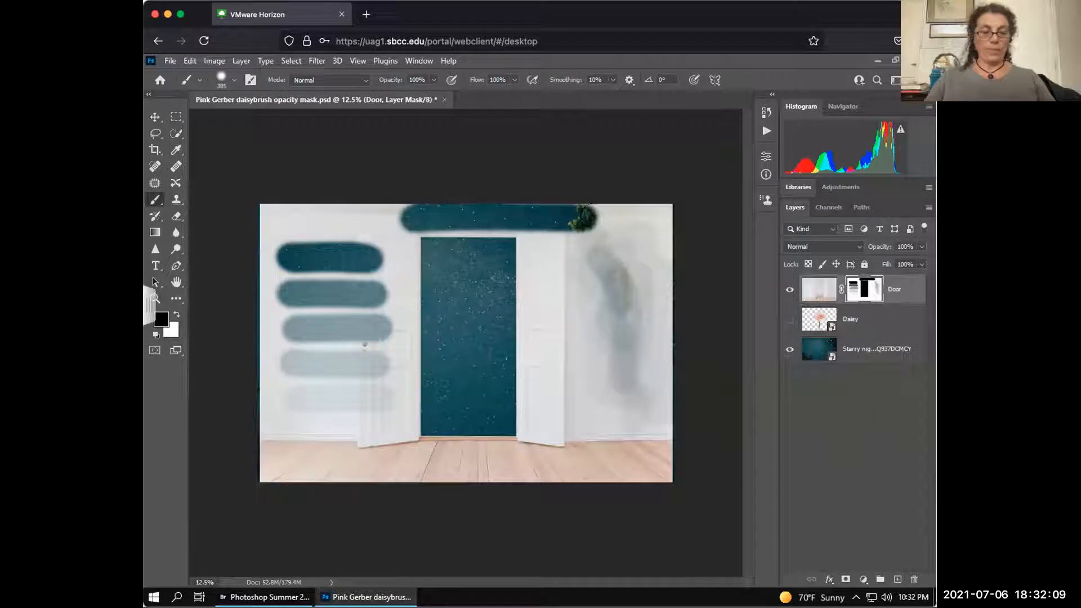
key("ctrl+z")
Paint with white on the Door mask over the faint marks above the doorway and on the wall right of the doors.
key("x")
mouse_move(467, 214)
left_mouse_down()
mouse_move(415, 212)
mouse_move(656, 222)
mouse_move(464, 216)
mouse_move(646, 244)
mouse_move(618, 251)
mouse_move(681, 275)
left_mouse_up()
key("ctrl+z")
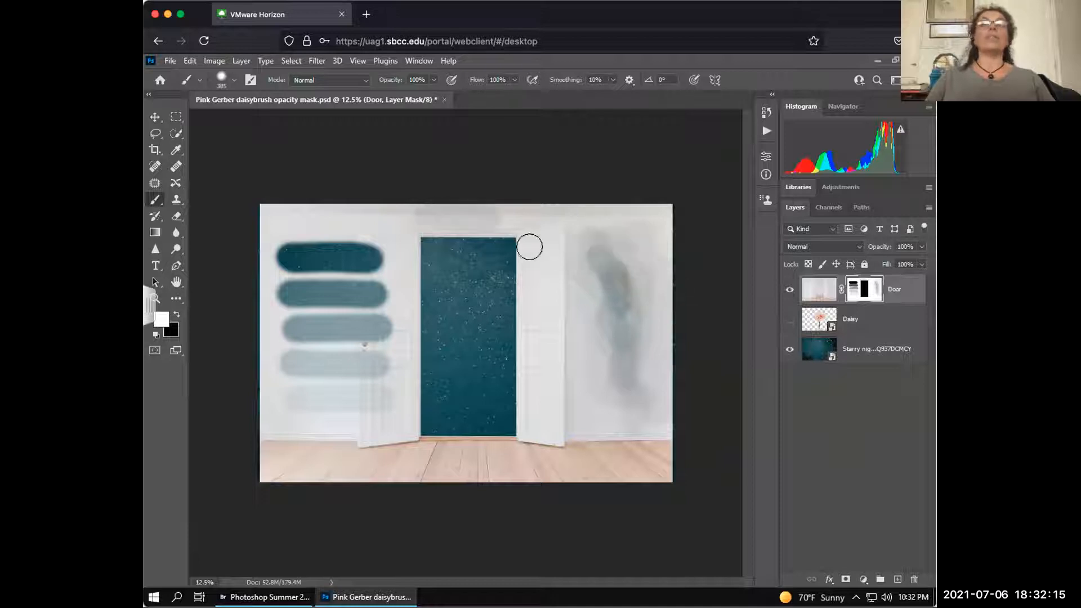
mouse_move(400, 212)
left_mouse_down()
mouse_move(522, 214)
mouse_move(443, 213)
left_mouse_up()
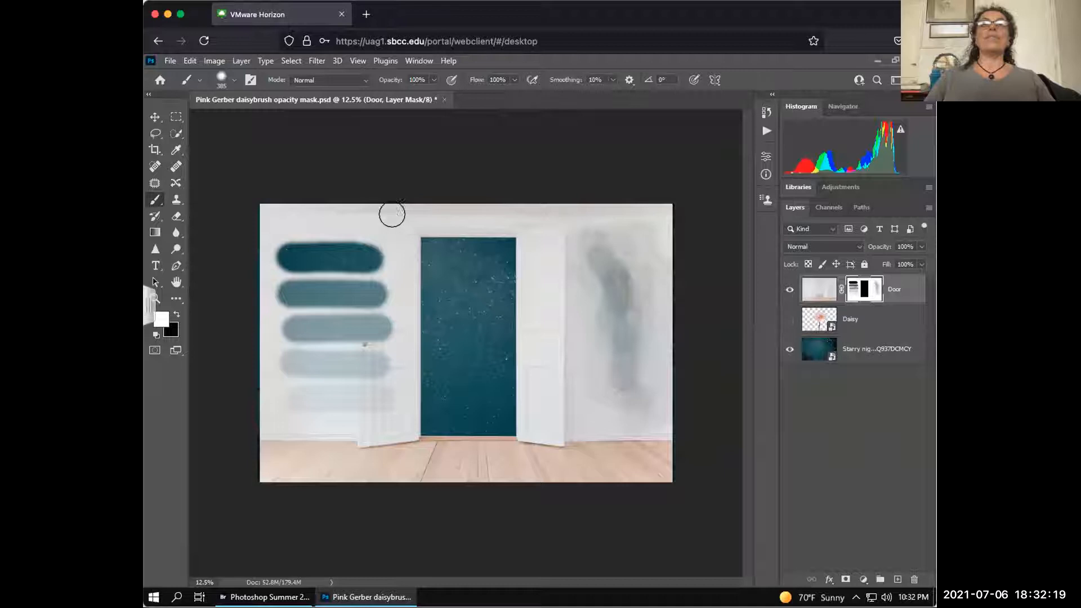
mouse_move(654, 223)
left_mouse_down()
mouse_move(554, 228)
mouse_move(601, 389)
mouse_move(596, 423)
mouse_move(594, 282)
mouse_move(560, 379)
left_mouse_up()
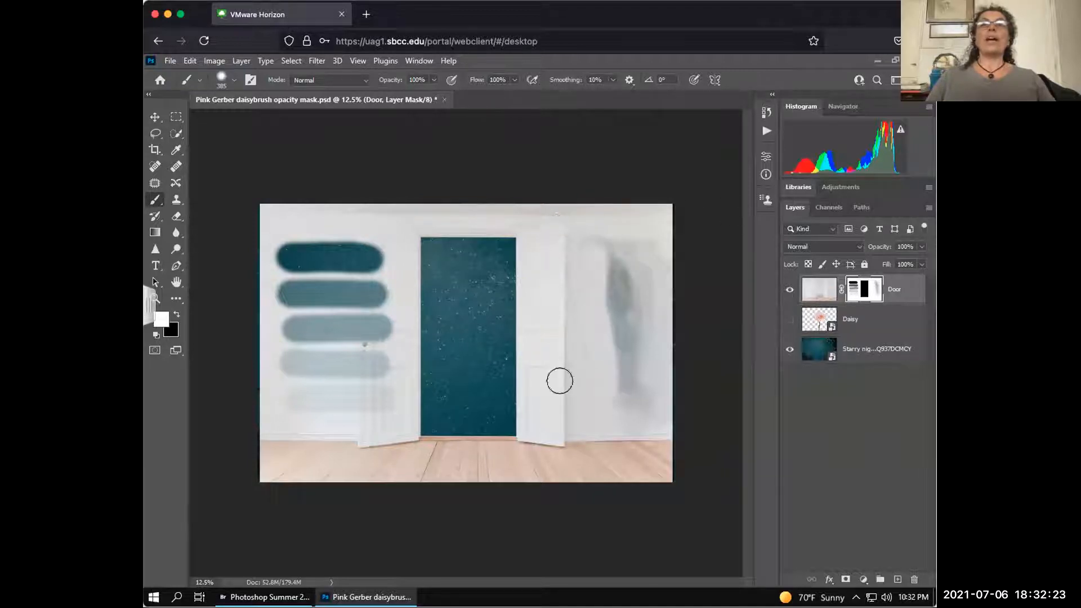
mouse_move(610, 200)
left_mouse_down()
mouse_move(635, 285)
mouse_move(657, 277)
mouse_move(613, 285)
mouse_move(616, 321)
mouse_move(625, 299)
mouse_move(600, 228)
left_mouse_up()
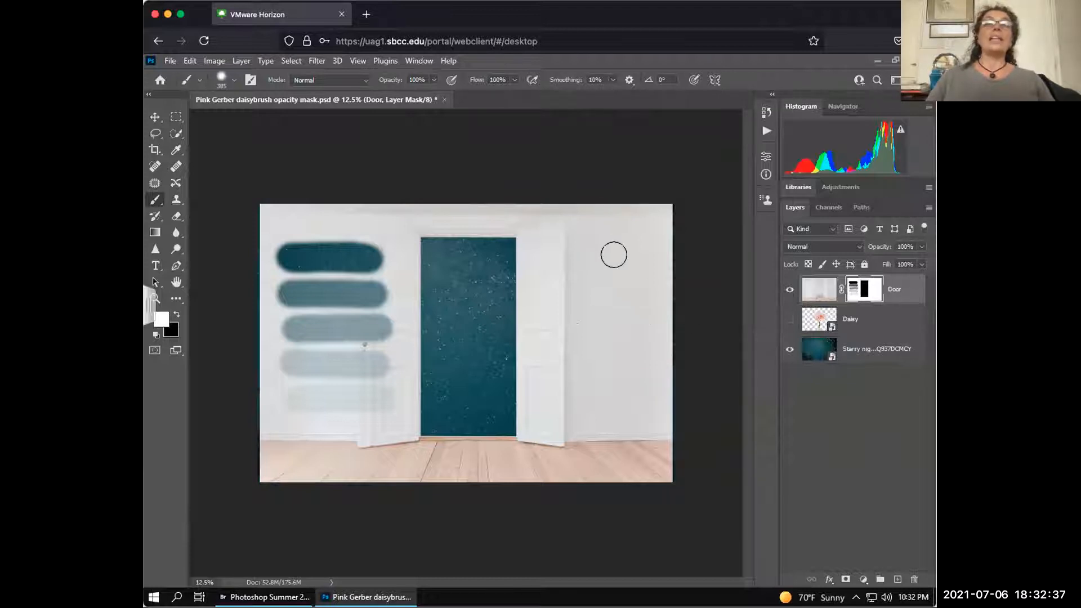
Set the brush hardness to 0% and enlarge the brush to 600 px.
left_click(233, 80)
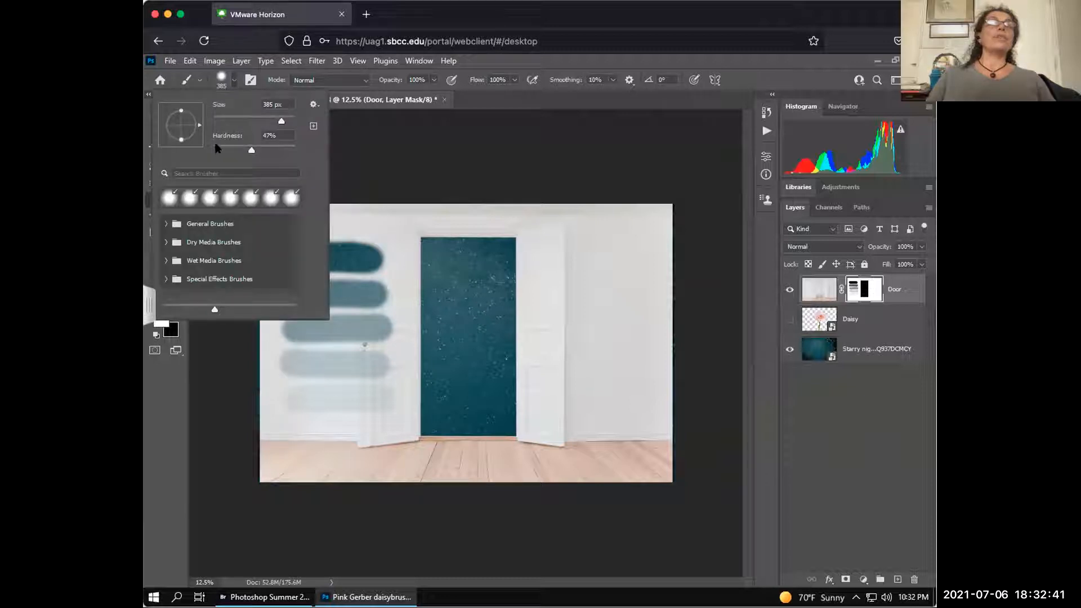
left_click_drag(191, 151, 187, 147)
left_click_drag(285, 120, 285, 121)
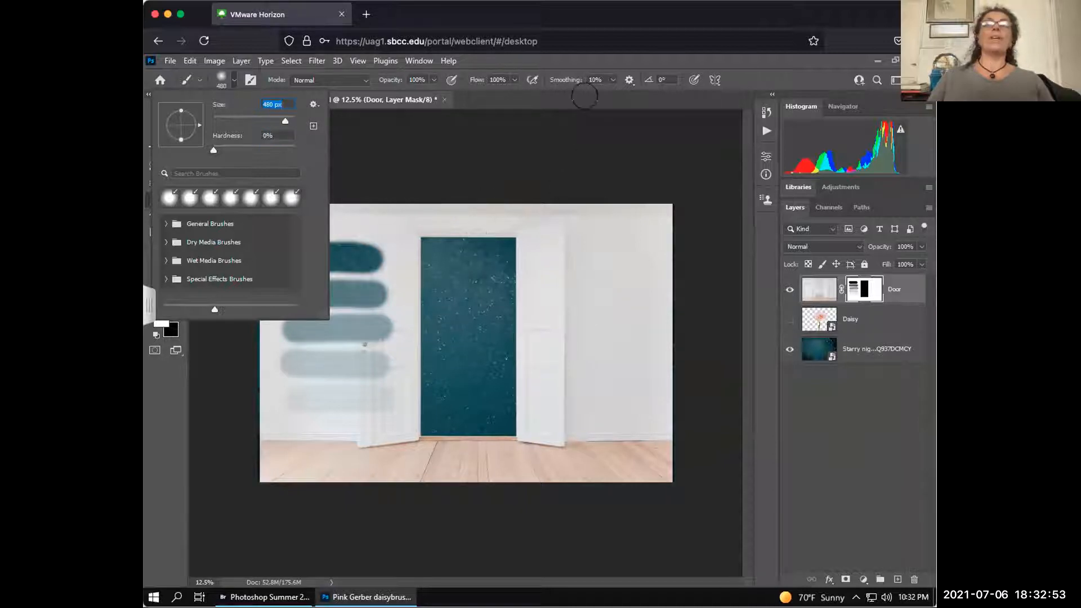
left_click(542, 70)
key("bracketright")
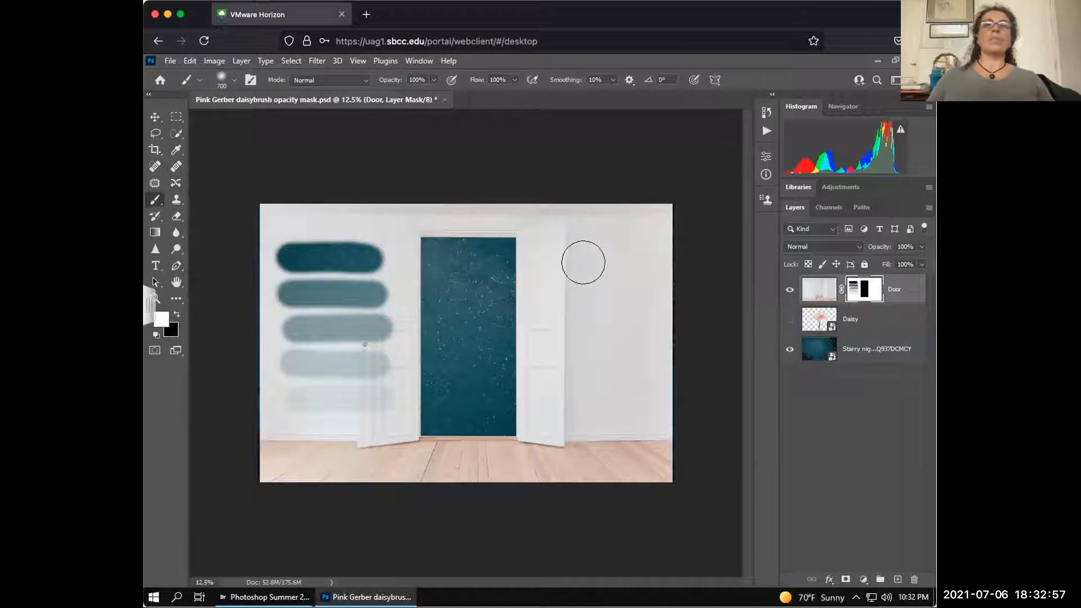
key("bracketright")
key("bracketleft")
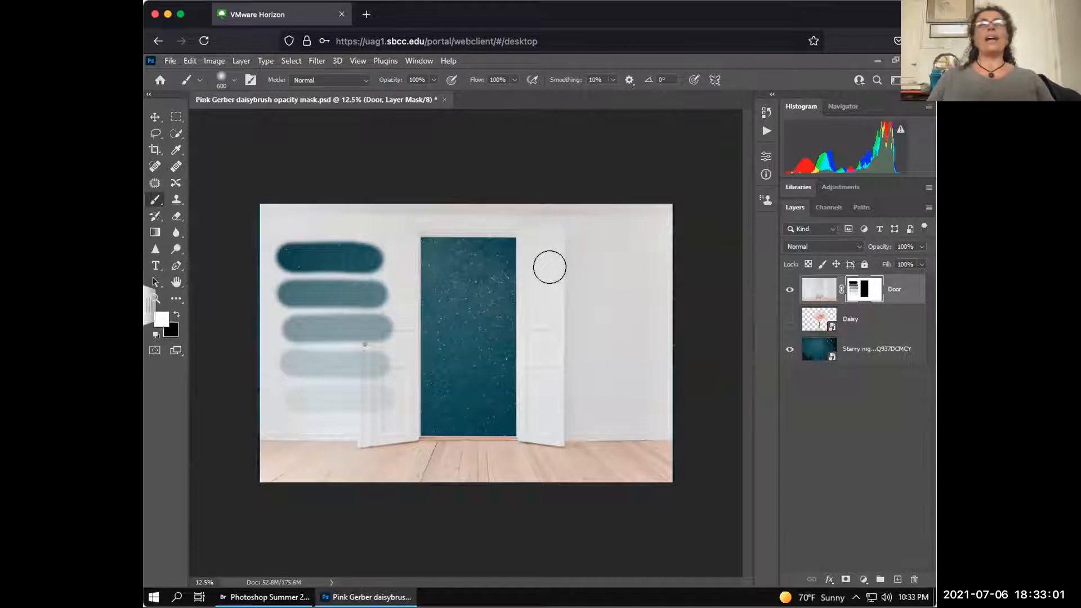
left_click(234, 80)
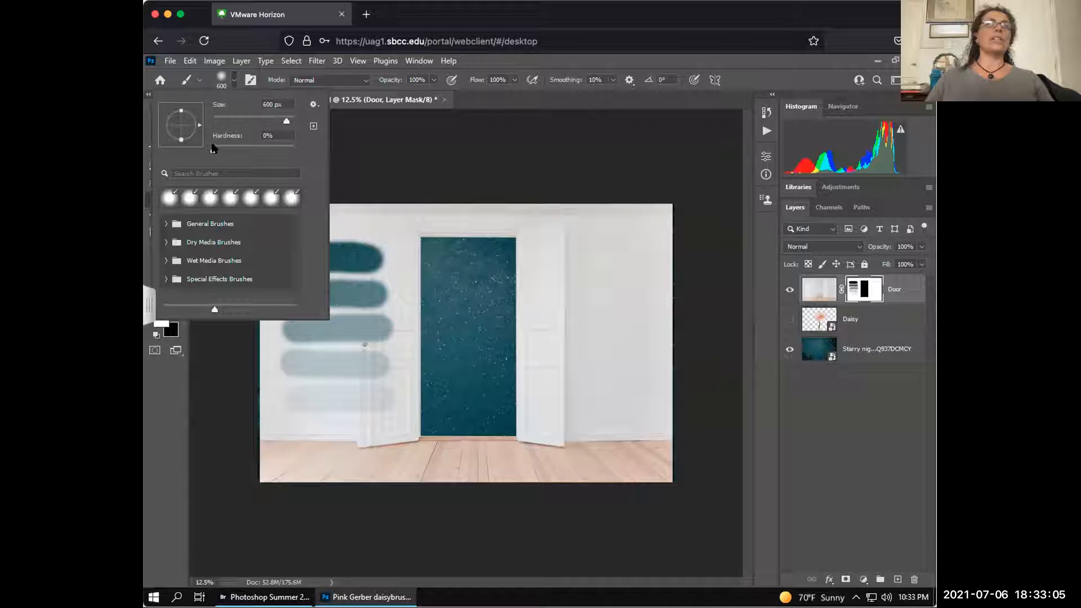
left_click(537, 60)
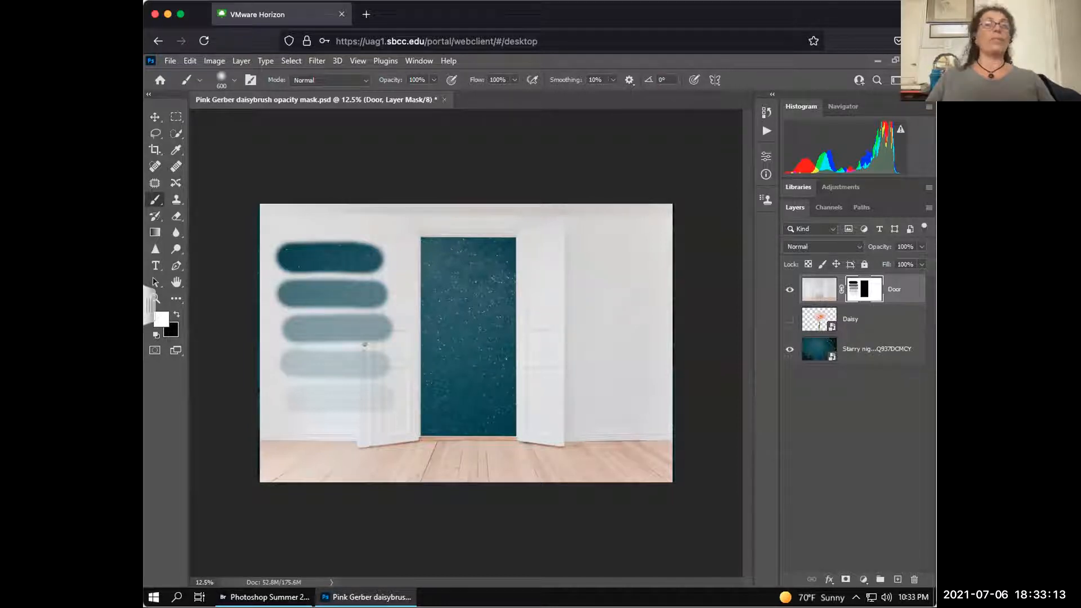
Paint a soft black horizontal stroke on the Door mask across the upper wall right of the doorway.
key("x")
left_click_drag(536, 249, 648, 248)
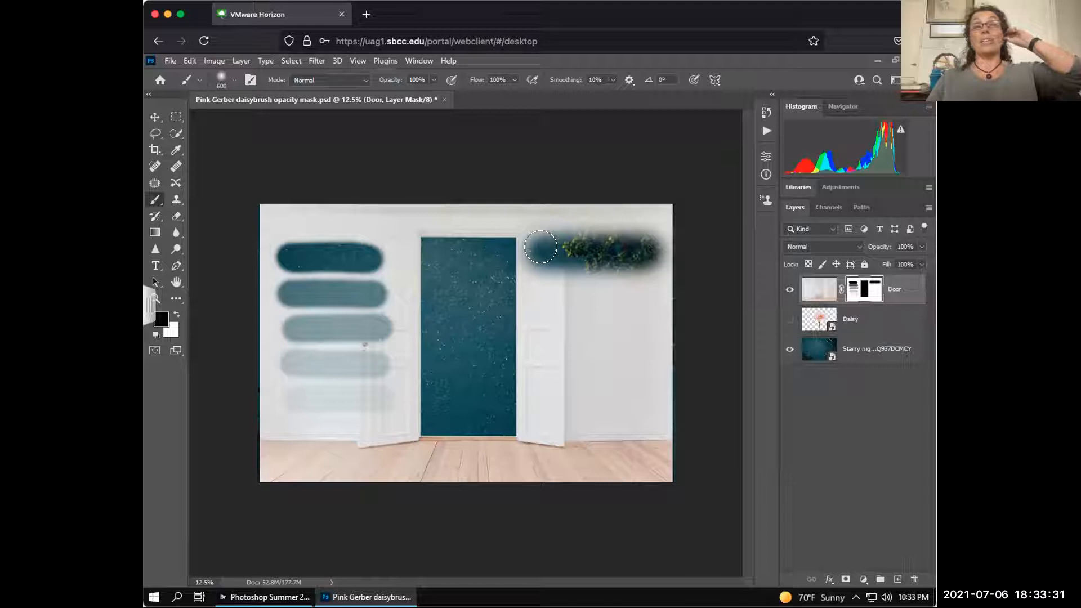
left_click_drag(541, 247, 650, 251)
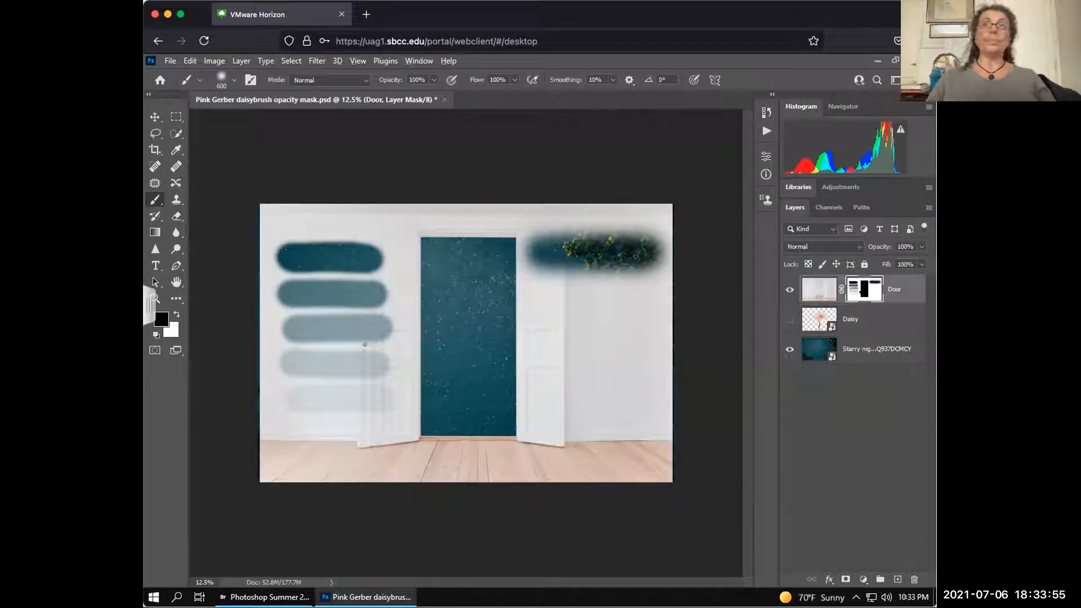
Display the Door mask alone to examine the soft stroke's edges, switch to the Move tool, and return to the composite.
left_click(864, 288, "alt")
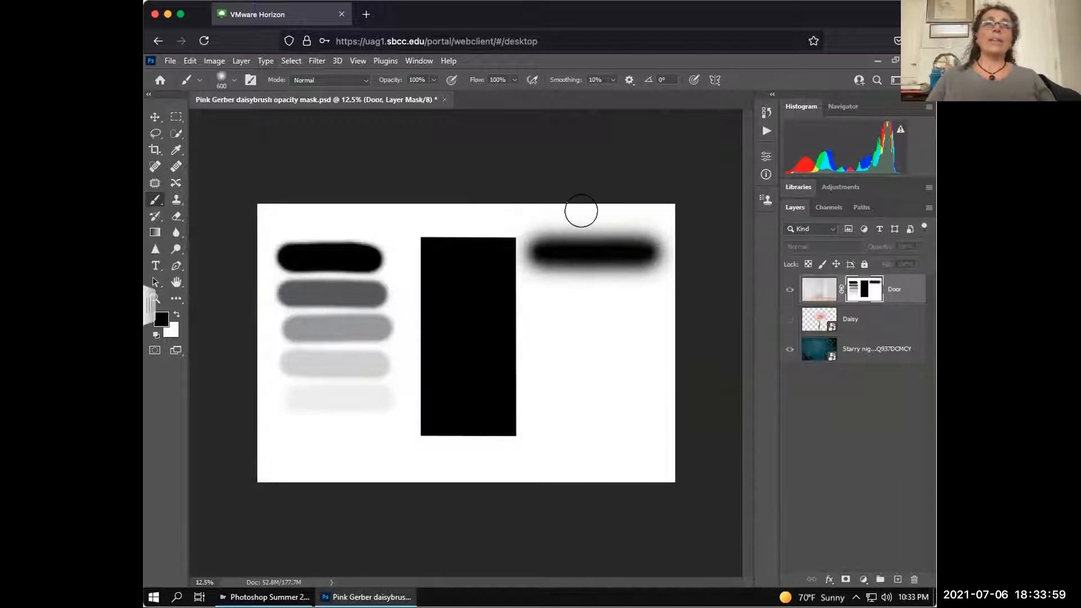
left_click(155, 117)
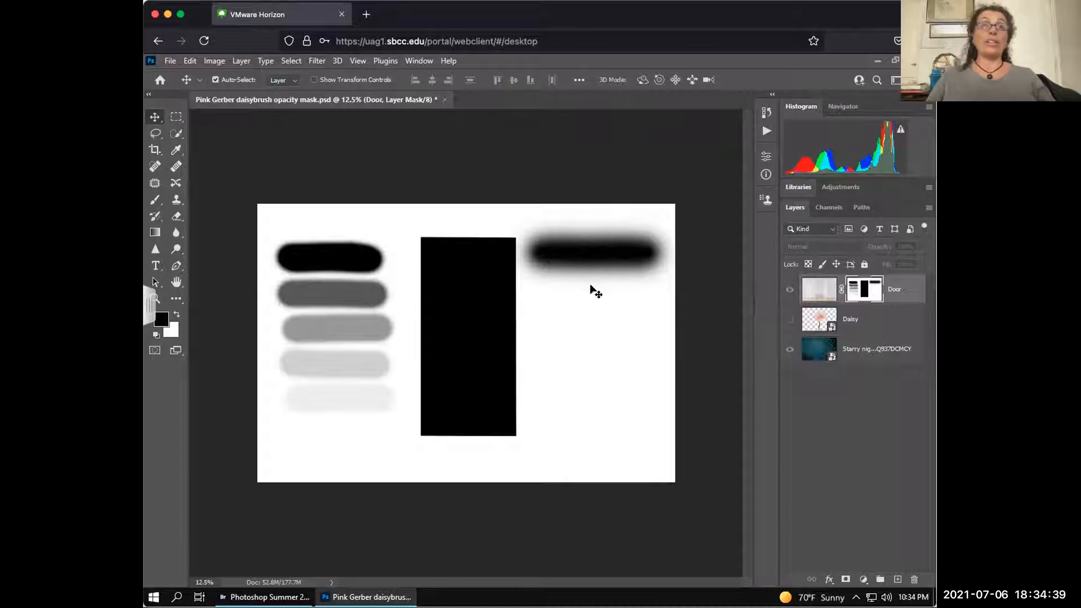
left_click(856, 290, "alt")
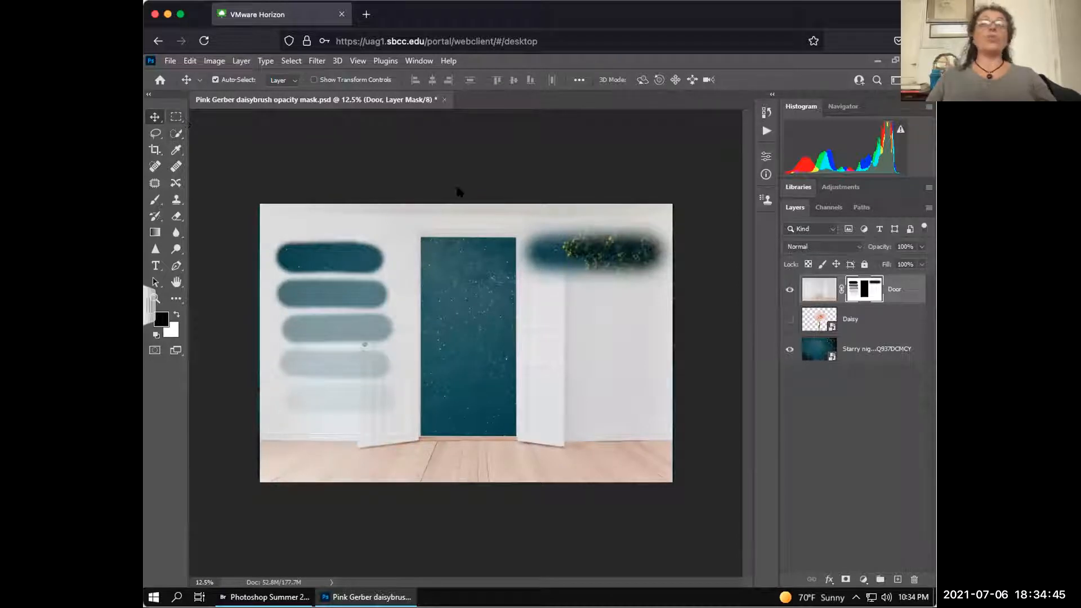
Widen the soft black patch on the Door mask at the upper wall right of the doorway, and reduce the brush opacity to 24%.
key("b")
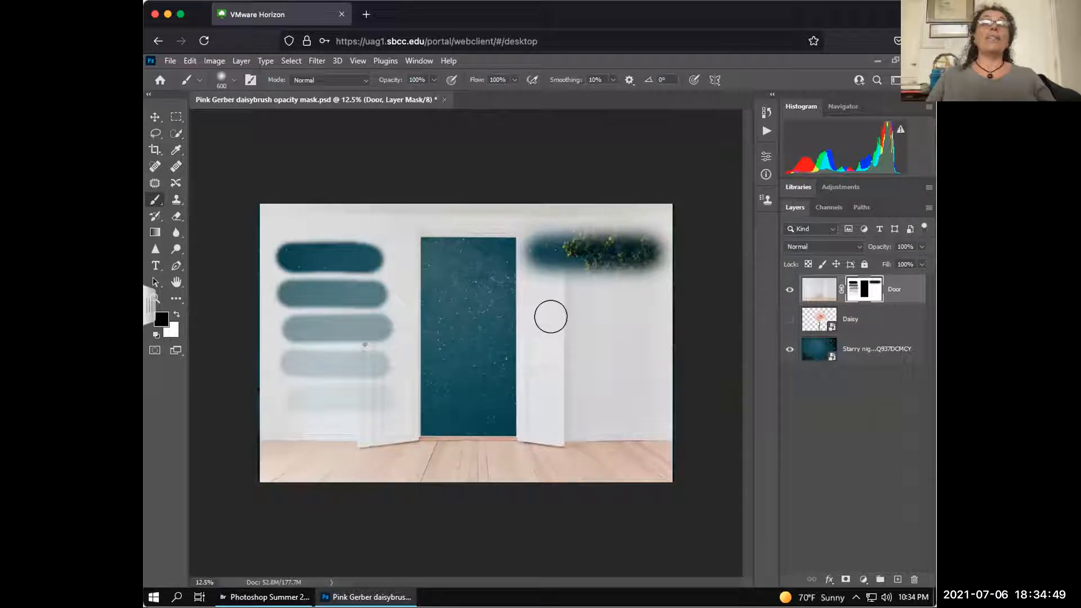
mouse_move(550, 256)
left_mouse_down()
mouse_move(631, 251)
mouse_move(552, 251)
mouse_move(619, 250)
mouse_move(552, 252)
mouse_move(574, 260)
mouse_move(570, 245)
mouse_move(550, 252)
mouse_move(566, 268)
mouse_move(614, 250)
left_mouse_up()
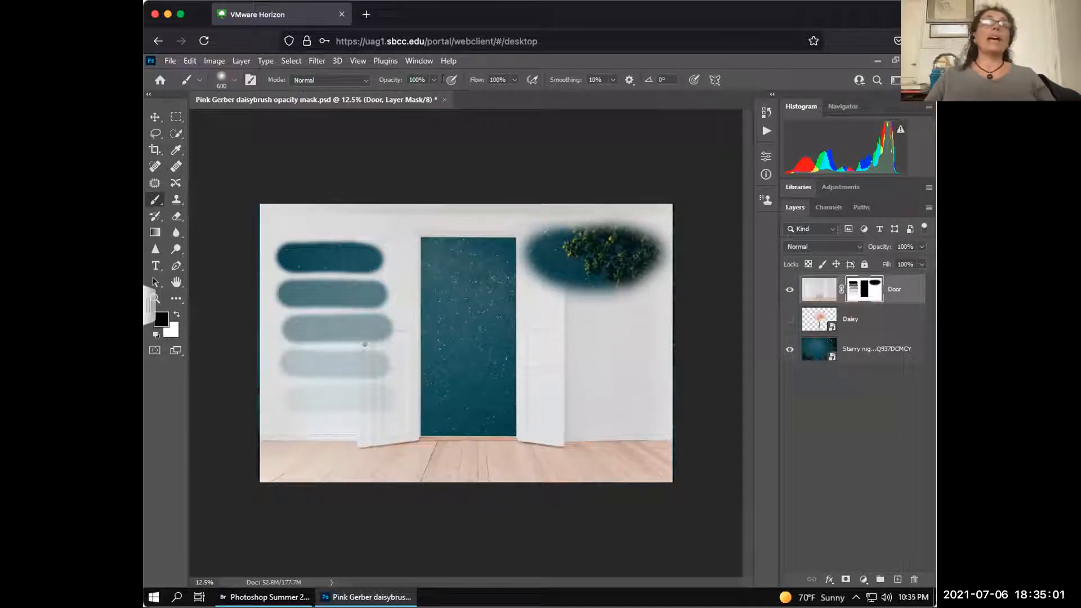
left_click(433, 80)
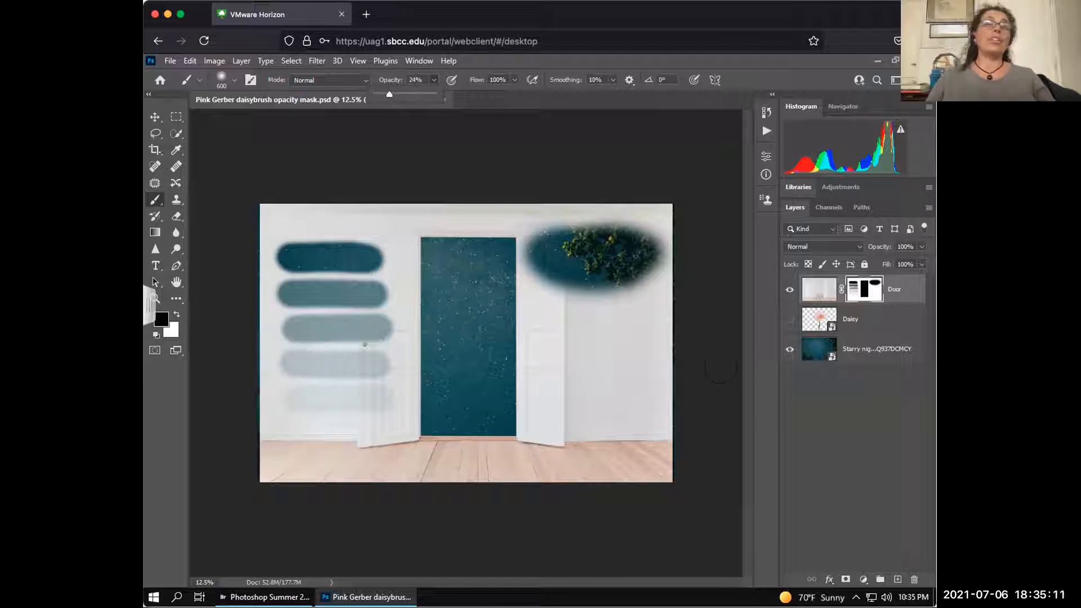
mouse_move(559, 349)
left_mouse_down()
mouse_move(550, 345)
mouse_move(653, 354)
left_mouse_up()
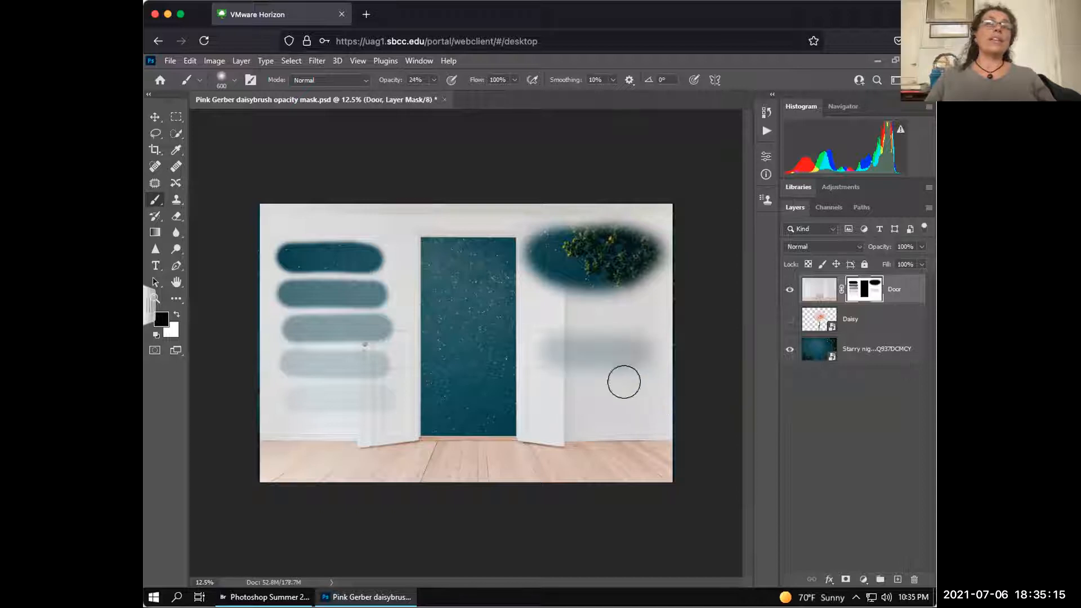
mouse_move(586, 367)
left_mouse_down()
mouse_move(559, 370)
mouse_move(630, 365)
mouse_move(551, 373)
mouse_move(635, 369)
mouse_move(583, 377)
mouse_move(584, 398)
mouse_move(645, 396)
mouse_move(564, 405)
mouse_move(585, 416)
mouse_move(641, 424)
mouse_move(647, 385)
left_mouse_up()
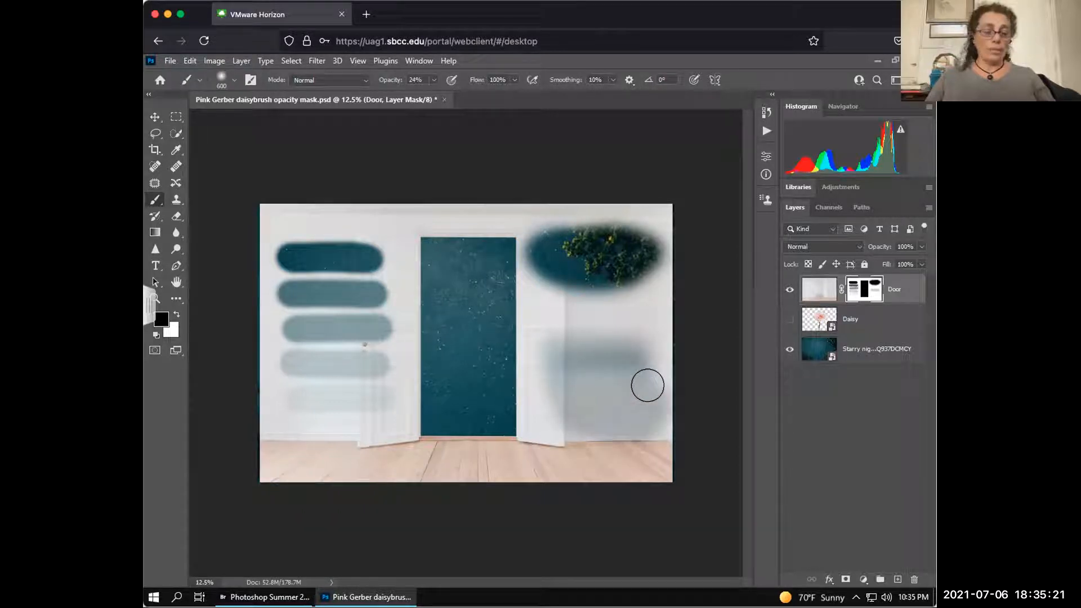
key("ctrl+z")
key("ctrl+z")
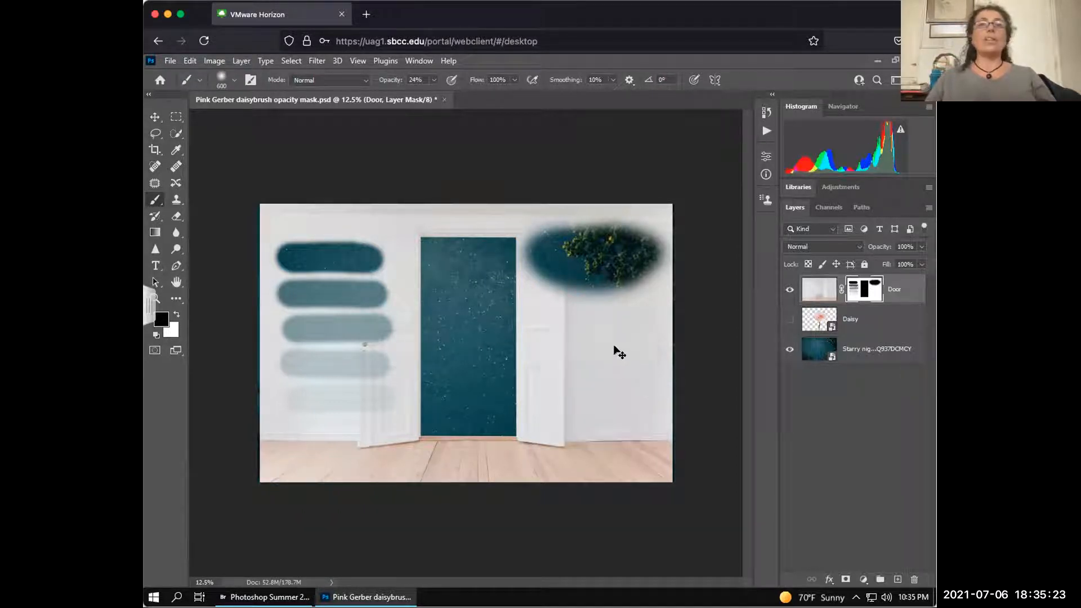
Build up a soft patch on the Door mask over the lower wall right of the doorway with overlapping black strokes at 24% opacity.
mouse_move(624, 335)
left_mouse_down()
mouse_move(571, 335)
mouse_move(634, 355)
mouse_move(572, 353)
mouse_move(586, 368)
mouse_move(653, 371)
mouse_move(549, 385)
mouse_move(631, 384)
mouse_move(563, 399)
mouse_move(597, 409)
mouse_move(572, 419)
mouse_move(608, 329)
mouse_move(571, 393)
mouse_move(597, 343)
mouse_move(628, 402)
mouse_move(579, 356)
left_mouse_up()
left_click_drag(621, 392, 600, 362)
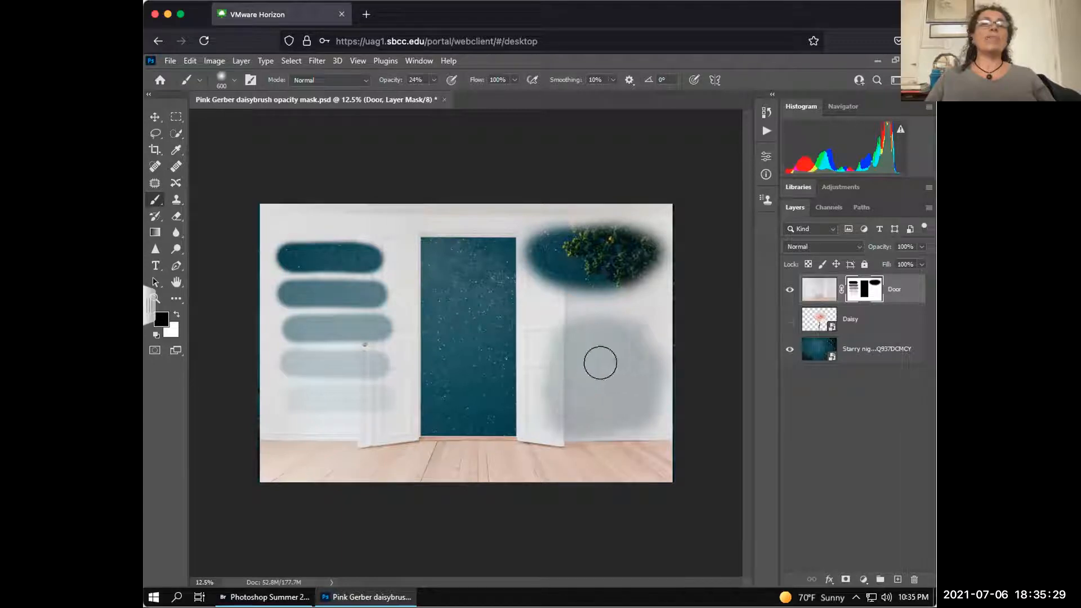
mouse_move(581, 406)
left_mouse_down()
mouse_move(573, 354)
mouse_move(632, 359)
mouse_move(599, 396)
left_mouse_up()
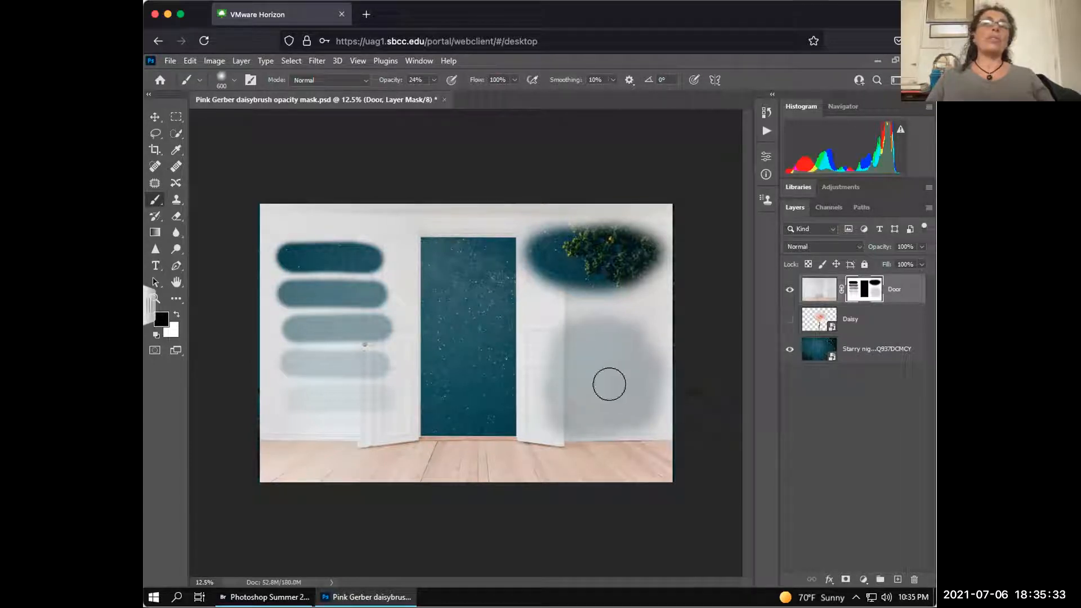
mouse_move(619, 358)
left_mouse_down()
mouse_move(577, 365)
mouse_move(576, 389)
mouse_move(610, 390)
mouse_move(605, 356)
left_mouse_up()
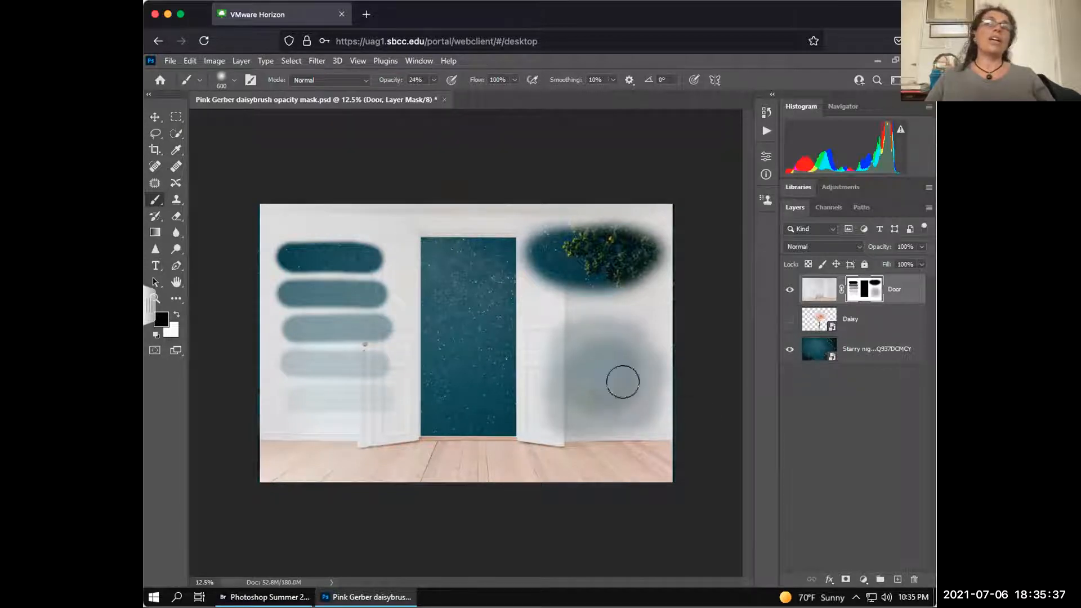
mouse_move(601, 369)
left_mouse_down()
mouse_move(644, 400)
mouse_move(633, 349)
mouse_move(582, 307)
mouse_move(549, 394)
left_mouse_up()
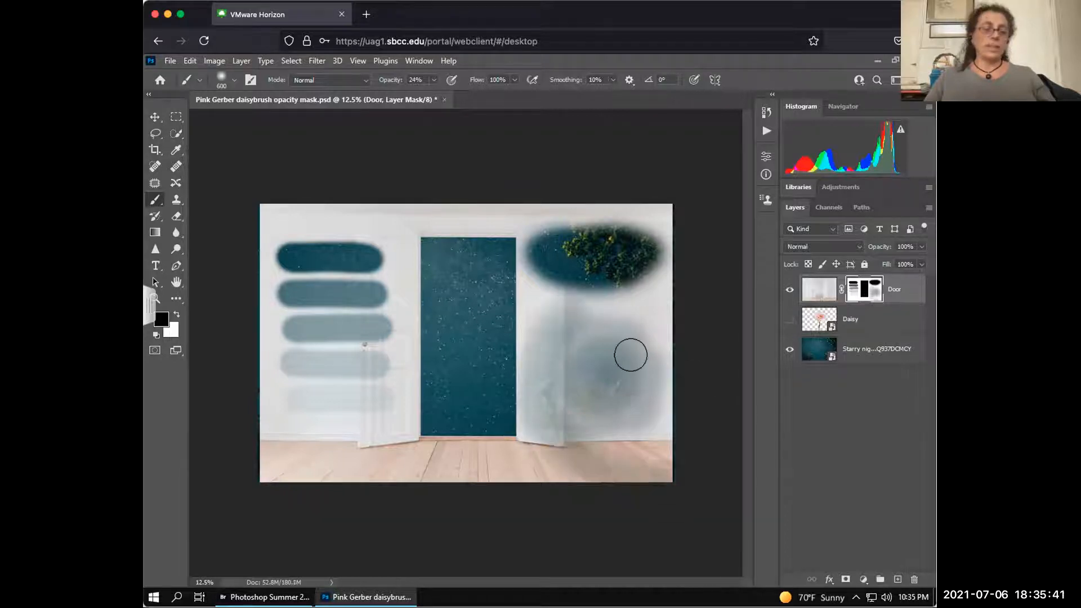
key("ctrl+z")
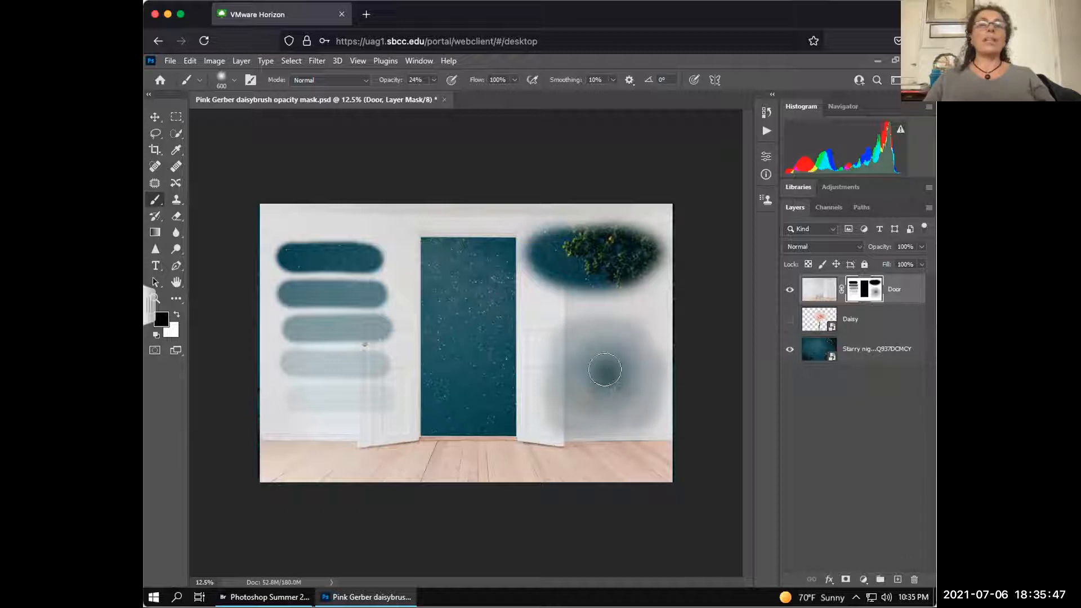
mouse_move(590, 358)
left_mouse_down()
mouse_move(619, 394)
mouse_move(586, 398)
mouse_move(565, 336)
mouse_move(664, 357)
mouse_move(536, 379)
mouse_move(635, 357)
mouse_move(557, 323)
mouse_move(587, 310)
mouse_move(557, 439)
mouse_move(560, 316)
mouse_move(597, 438)
mouse_move(695, 403)
mouse_move(630, 326)
mouse_move(586, 372)
mouse_move(631, 389)
left_mouse_up()
left_click_drag(553, 418, 759, 380)
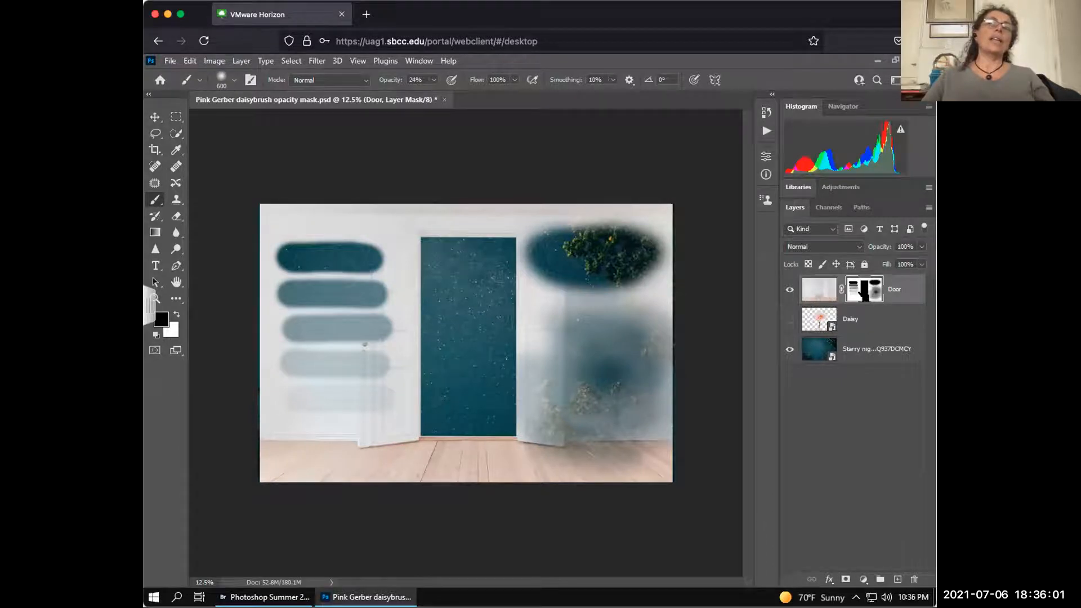
Display the Door mask alone, darken the lower patch right of the doorway with black at 24% opacity, and continue in the composite.
left_click(863, 293, "ctrl")
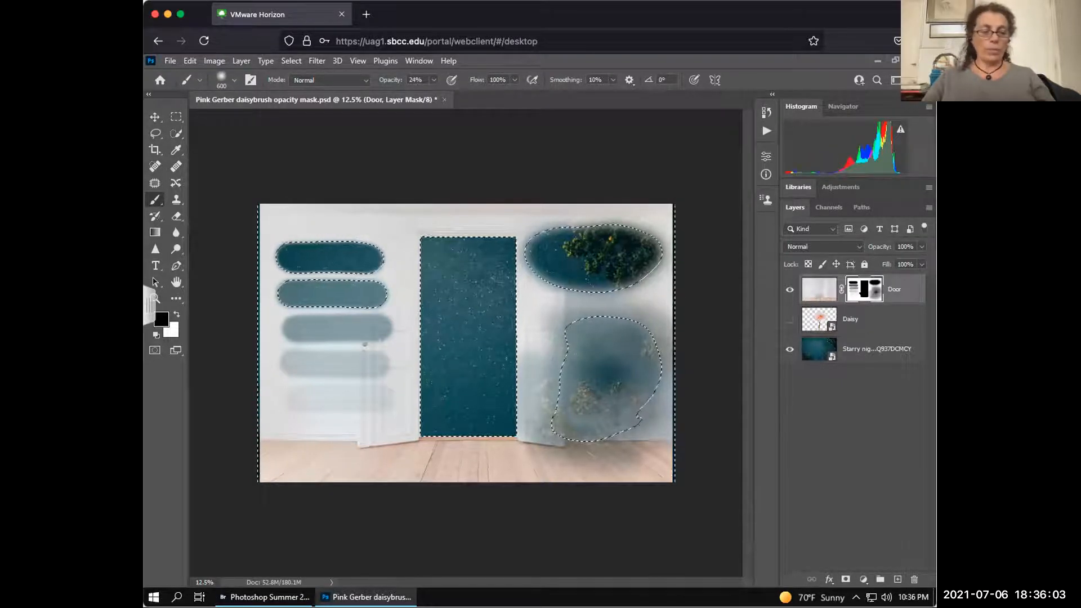
key("ctrl+d")
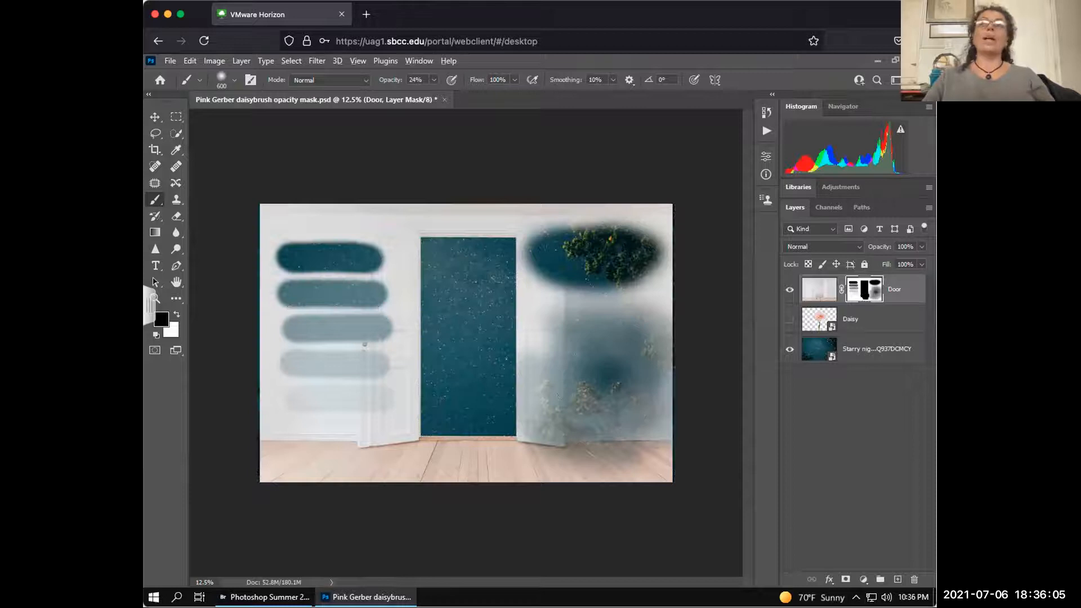
left_click(866, 294, "alt")
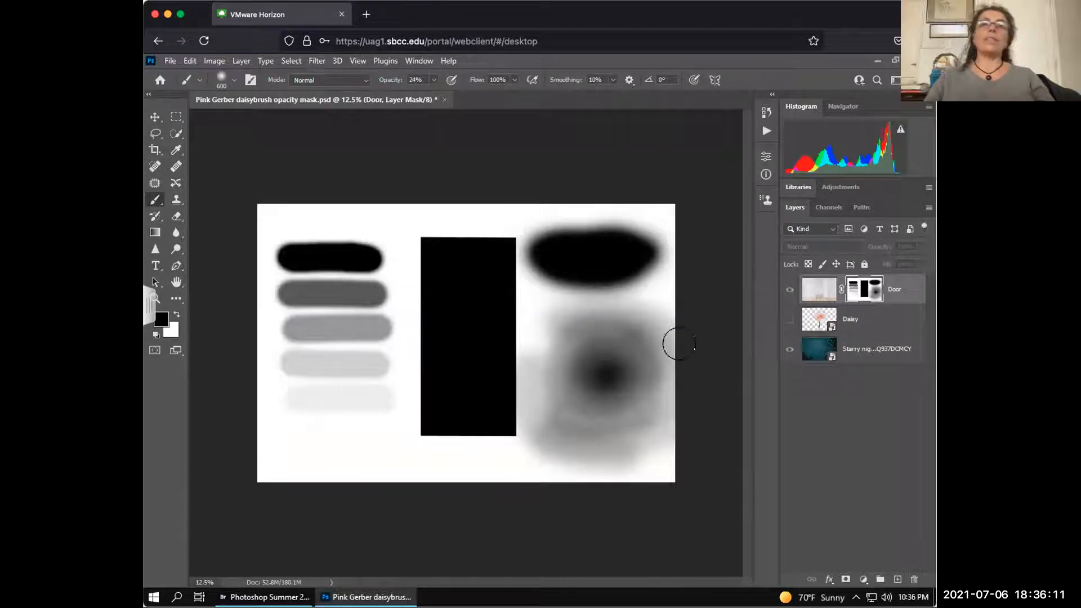
mouse_move(619, 398)
left_mouse_down()
mouse_move(614, 342)
mouse_move(646, 393)
left_mouse_up()
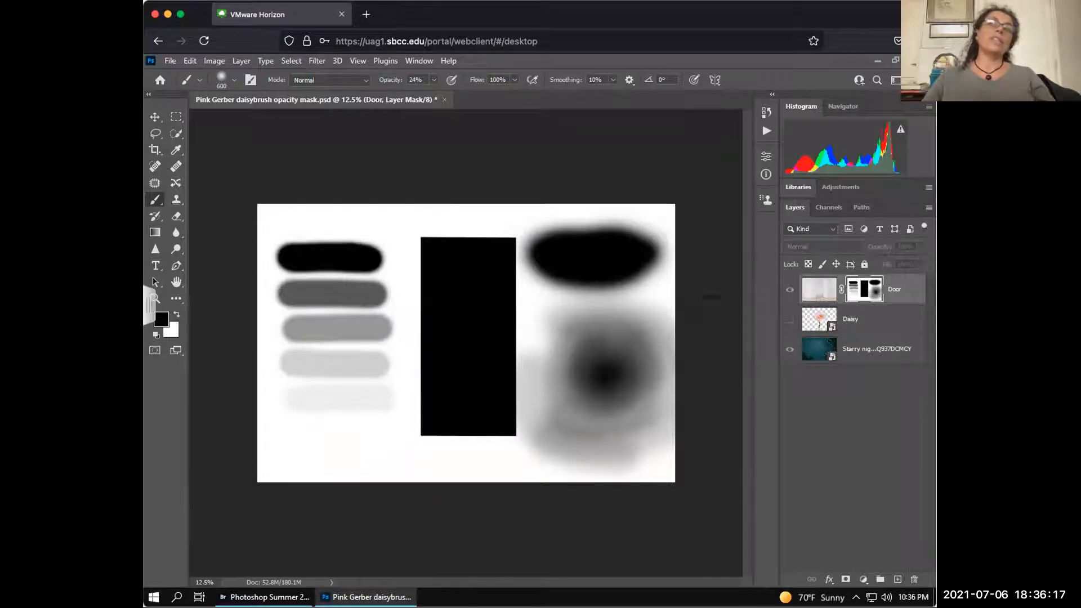
left_click(864, 292, "alt")
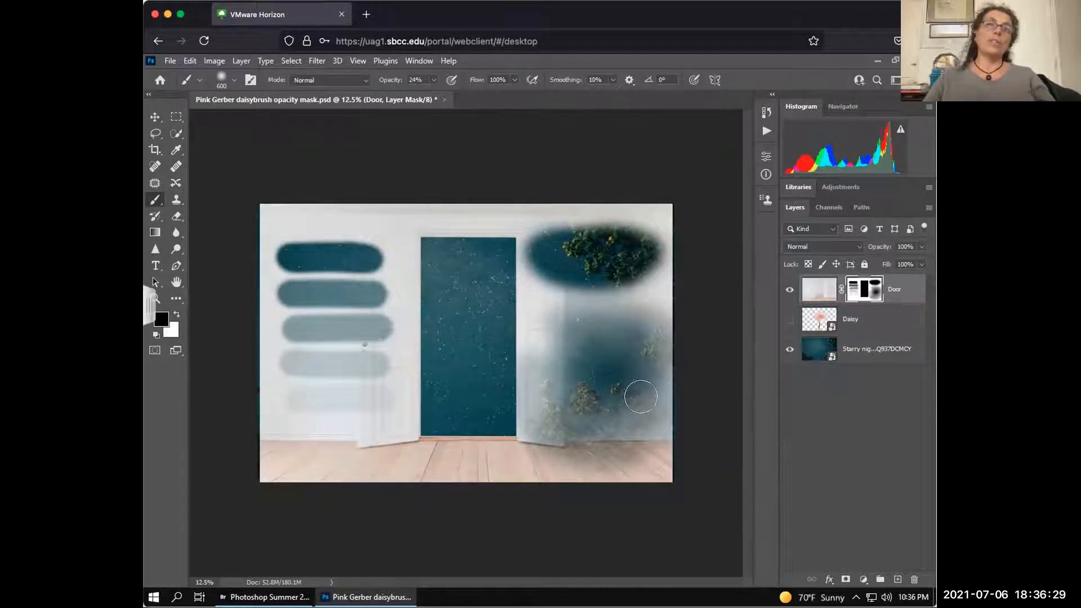
mouse_move(530, 364)
left_mouse_down()
mouse_move(602, 415)
mouse_move(582, 410)
mouse_move(612, 412)
mouse_move(599, 425)
mouse_move(571, 406)
mouse_move(601, 422)
left_mouse_up()
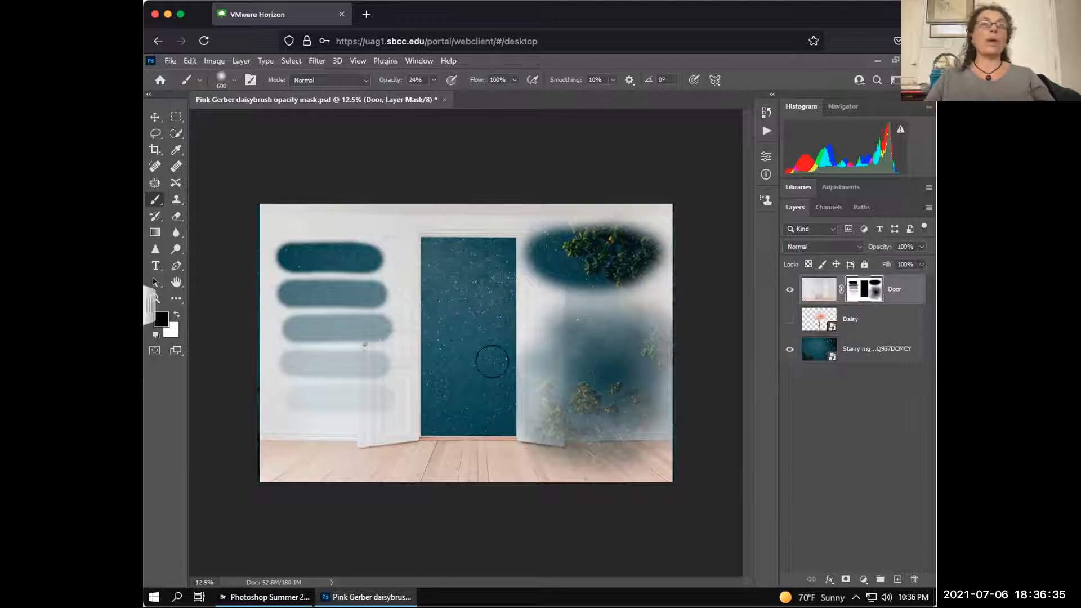
Paint with white at 24% opacity over the lower part of that patch on the Door mask, and switch back to black.
key("x")
mouse_move(563, 387)
left_mouse_down()
mouse_move(617, 403)
mouse_move(639, 395)
mouse_move(576, 417)
mouse_move(546, 403)
mouse_move(555, 419)
mouse_move(679, 404)
mouse_move(668, 383)
mouse_move(644, 417)
mouse_move(576, 430)
mouse_move(547, 396)
mouse_move(643, 413)
mouse_move(663, 403)
mouse_move(603, 377)
left_mouse_up()
left_click_drag(682, 405, 692, 417)
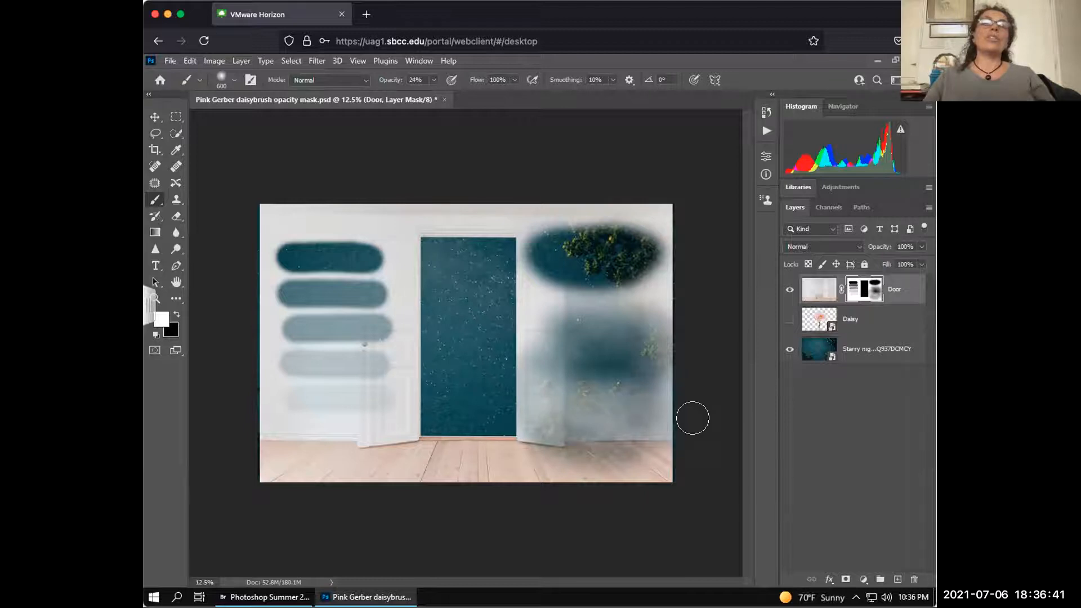
key("x")
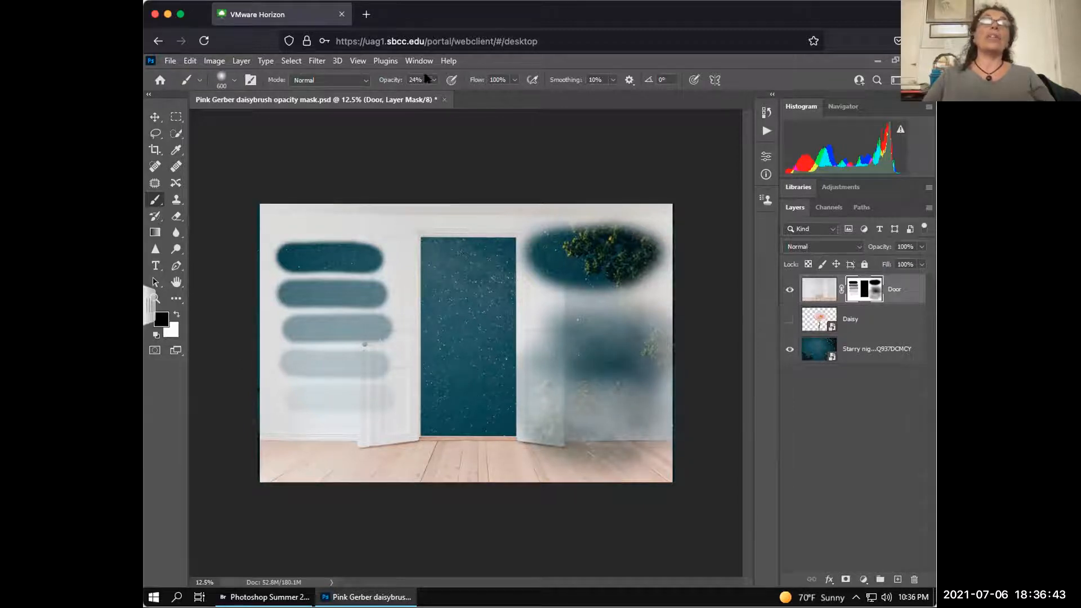
Set the brush opacity to 5% and paint black strokes on the Door mask over the faded wall area right of the doorway.
left_click(434, 80)
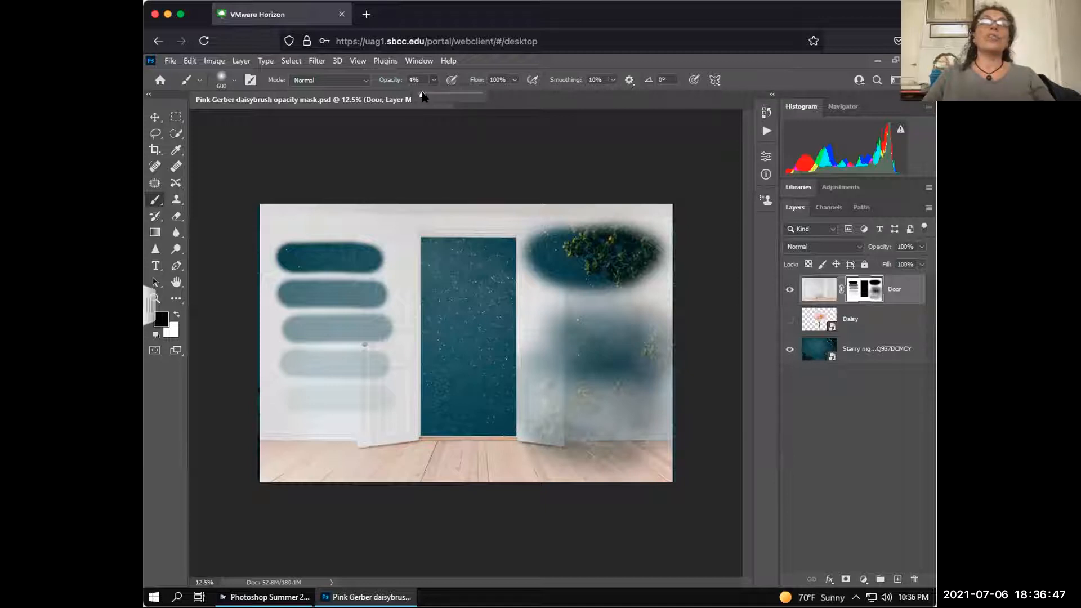
mouse_move(610, 374)
left_mouse_down()
mouse_move(584, 384)
mouse_move(612, 378)
mouse_move(617, 362)
mouse_move(611, 381)
mouse_move(566, 385)
mouse_move(631, 384)
mouse_move(601, 334)
left_mouse_up()
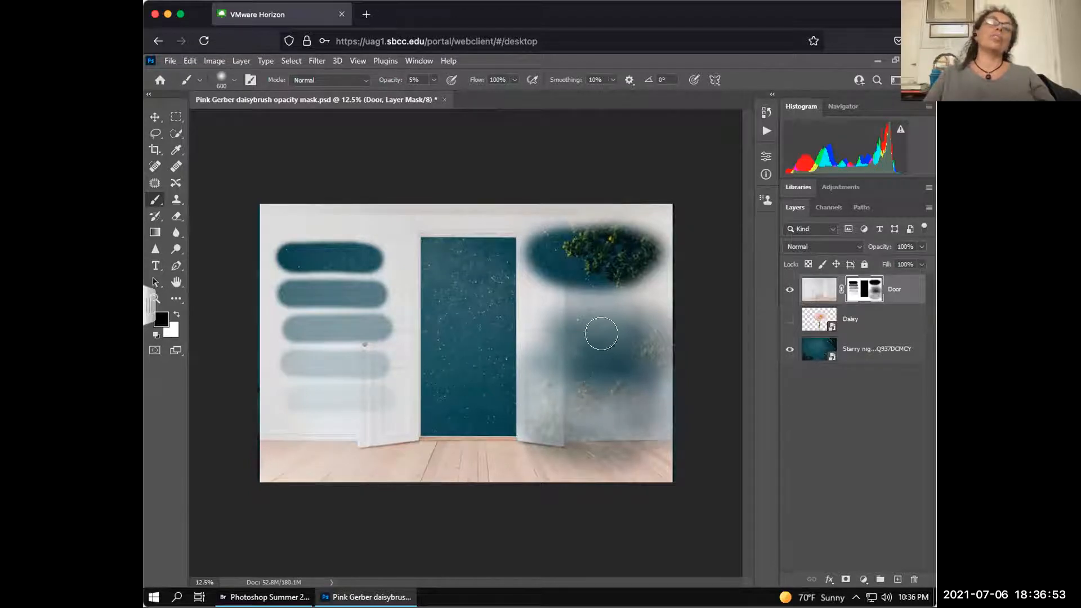
left_click_drag(589, 392, 569, 380)
mouse_move(627, 420)
left_mouse_down()
mouse_move(586, 385)
mouse_move(643, 398)
mouse_move(634, 414)
mouse_move(567, 393)
mouse_move(624, 408)
mouse_move(565, 410)
mouse_move(625, 428)
left_mouse_up()
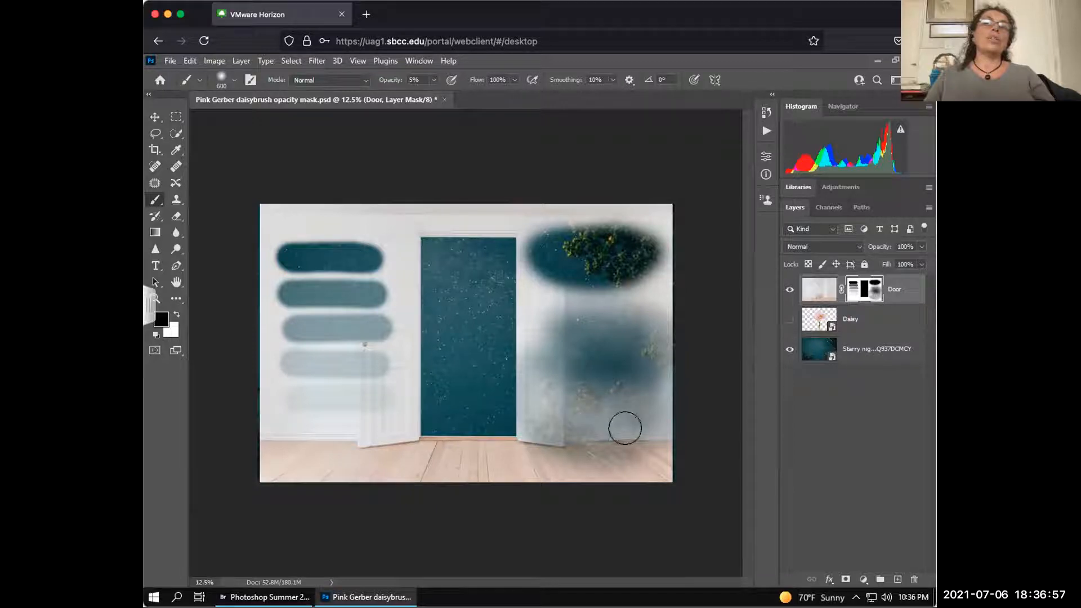
mouse_move(586, 386)
left_mouse_down()
mouse_move(630, 379)
mouse_move(565, 398)
mouse_move(552, 392)
mouse_move(572, 420)
mouse_move(628, 396)
mouse_move(614, 327)
mouse_move(581, 323)
mouse_move(588, 314)
mouse_move(612, 325)
mouse_move(663, 414)
left_mouse_up()
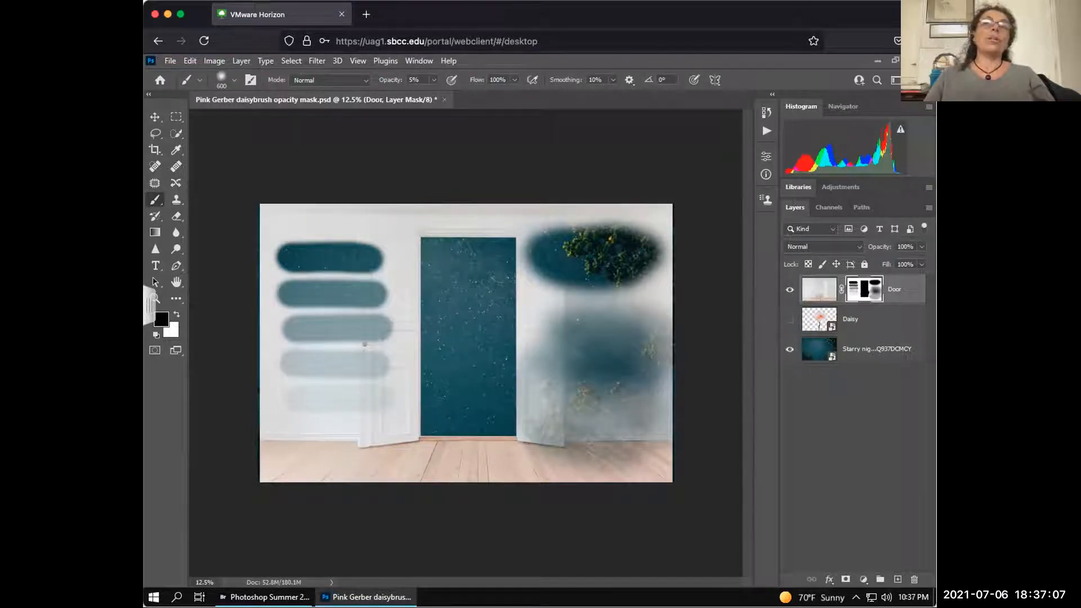
Display the Door mask alone and build up a soft black patch at 5% opacity below the five graded strokes.
left_click(857, 289, "alt")
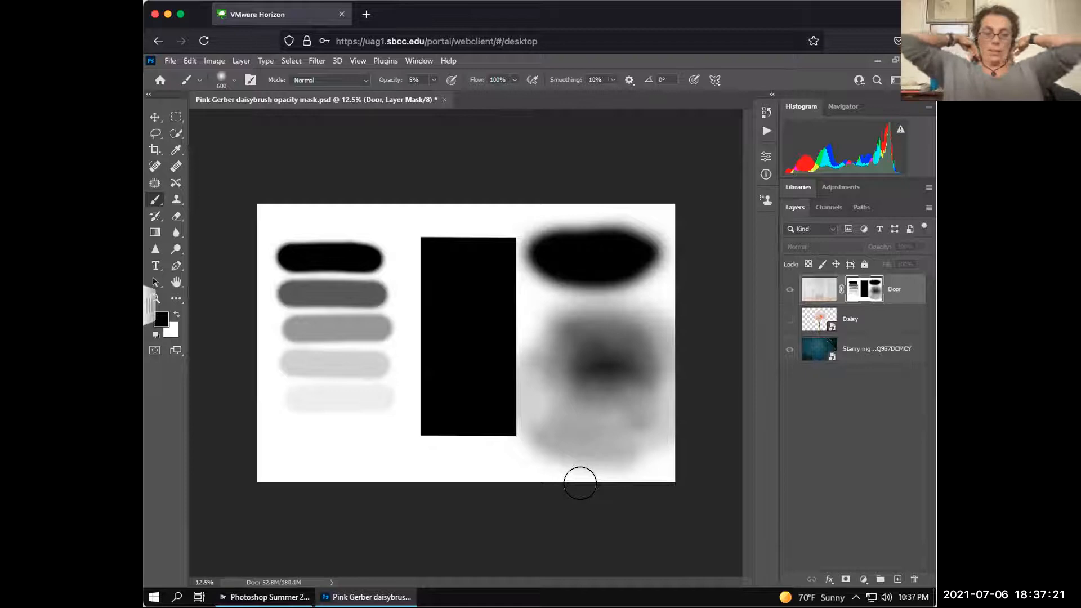
mouse_move(274, 424)
left_mouse_down()
mouse_move(419, 433)
mouse_move(313, 438)
mouse_move(387, 457)
mouse_move(317, 439)
mouse_move(396, 435)
mouse_move(394, 453)
mouse_move(275, 463)
mouse_move(387, 468)
mouse_move(387, 445)
mouse_move(492, 474)
mouse_move(512, 497)
left_mouse_up()
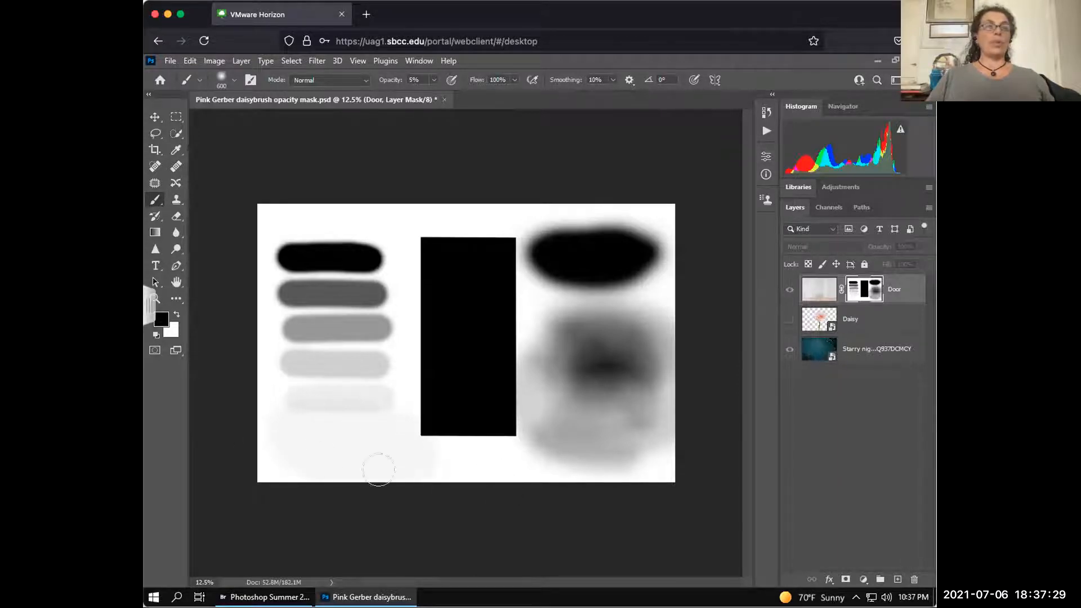
mouse_move(318, 449)
left_mouse_down()
mouse_move(419, 458)
mouse_move(458, 479)
mouse_move(303, 448)
mouse_move(390, 450)
mouse_move(314, 445)
mouse_move(376, 437)
mouse_move(413, 447)
mouse_move(315, 451)
mouse_move(444, 476)
mouse_move(305, 468)
mouse_move(318, 459)
mouse_move(441, 458)
mouse_move(335, 466)
mouse_move(315, 445)
mouse_move(461, 469)
mouse_move(408, 496)
mouse_move(353, 460)
mouse_move(460, 463)
mouse_move(389, 485)
mouse_move(335, 460)
mouse_move(416, 450)
mouse_move(368, 474)
mouse_move(337, 458)
mouse_move(422, 483)
mouse_move(398, 498)
mouse_move(354, 474)
mouse_move(365, 464)
mouse_move(404, 502)
mouse_move(317, 462)
mouse_move(333, 456)
mouse_move(414, 500)
mouse_move(329, 458)
mouse_move(407, 477)
mouse_move(340, 457)
mouse_move(377, 456)
mouse_move(444, 500)
mouse_move(338, 459)
mouse_move(408, 477)
left_mouse_up()
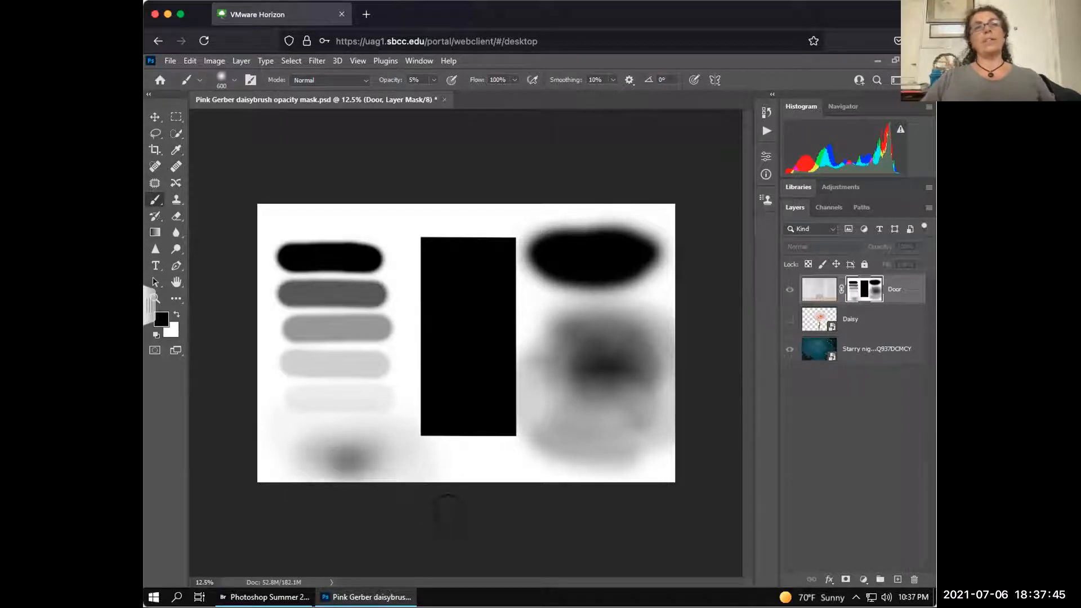
Compare the composite with the Door mask shown alone, finishing in the composite view.
left_click(865, 290, "alt")
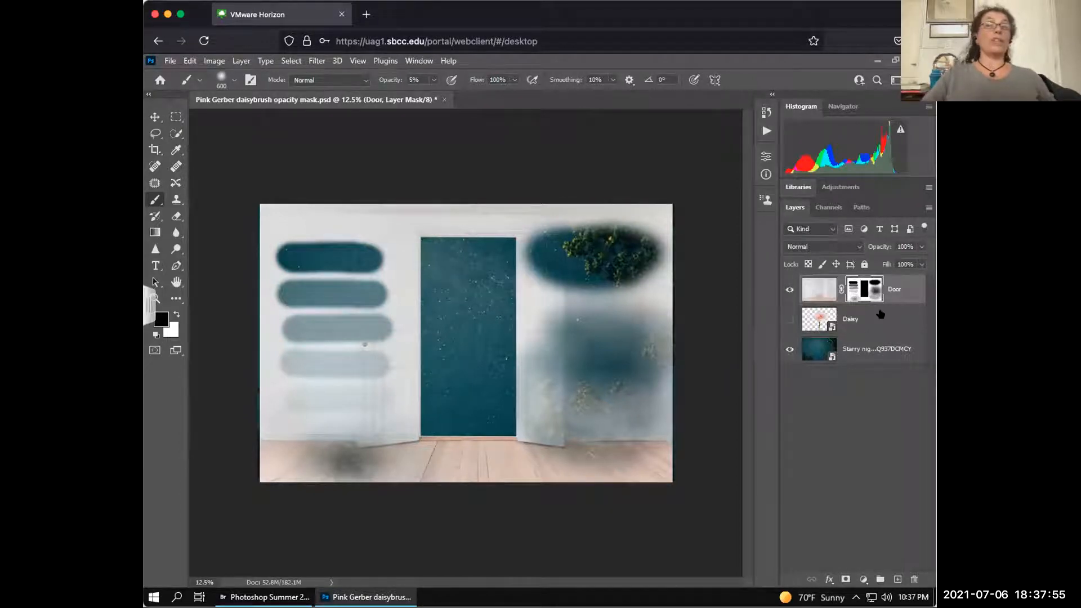
left_click(867, 292, "alt")
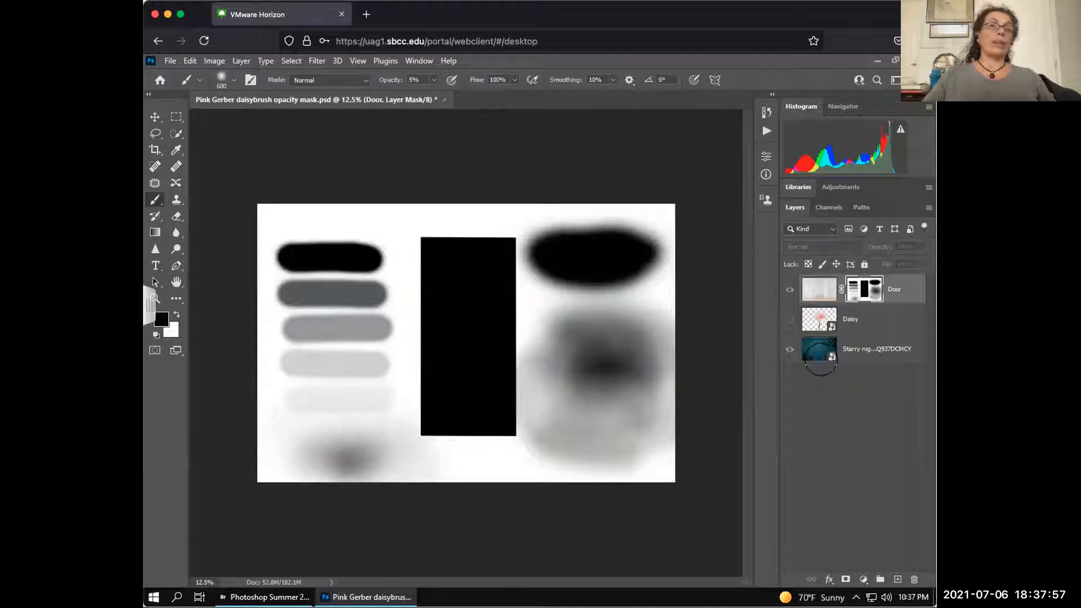
left_click(866, 290, "alt")
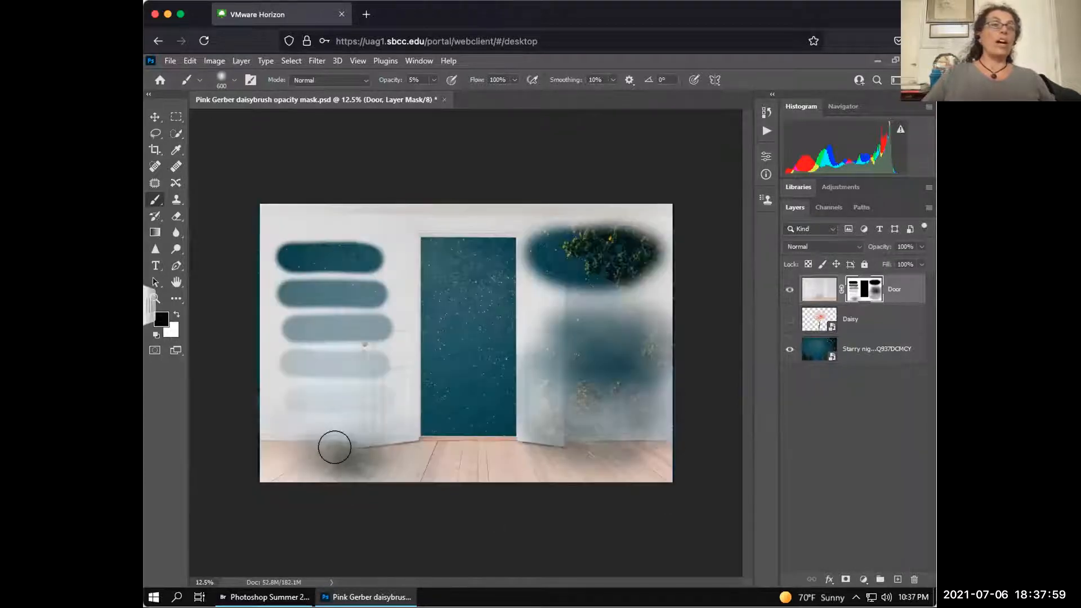
Paint more black strokes at 5% opacity on the Door mask over the soft patch on the floor left of the doorway.
mouse_move(344, 449)
left_mouse_down()
mouse_move(326, 441)
mouse_move(367, 458)
mouse_move(353, 461)
left_mouse_up()
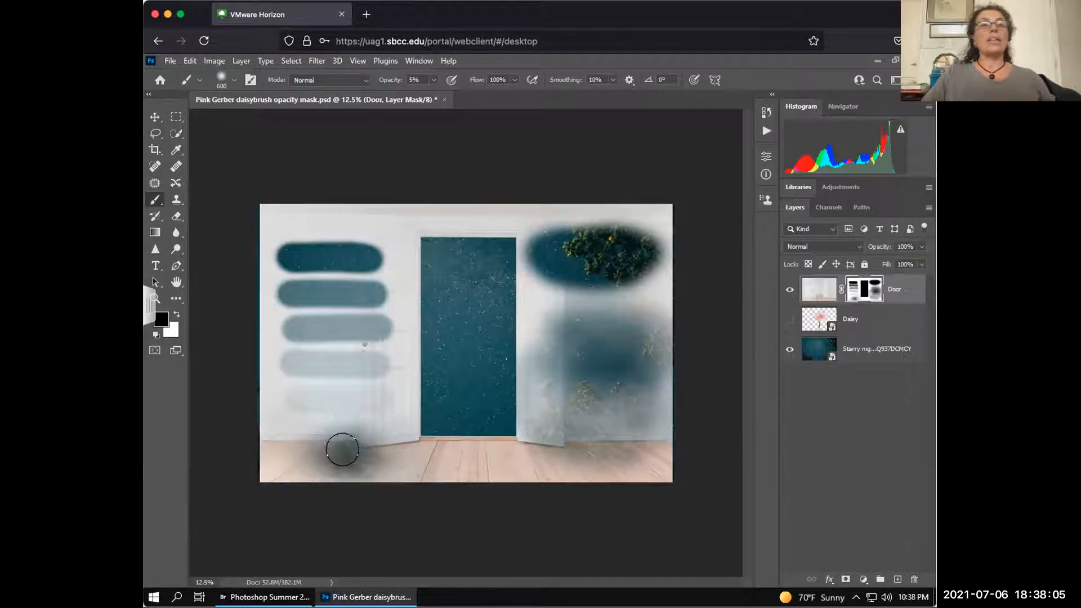
left_click_drag(403, 458, 378, 466)
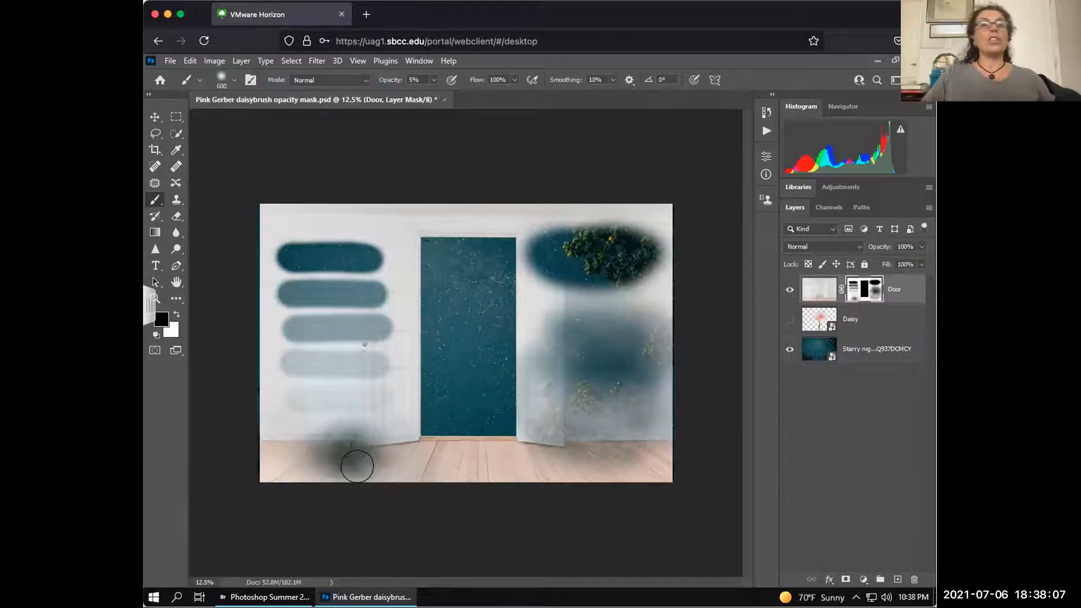
left_click_drag(316, 434, 345, 436)
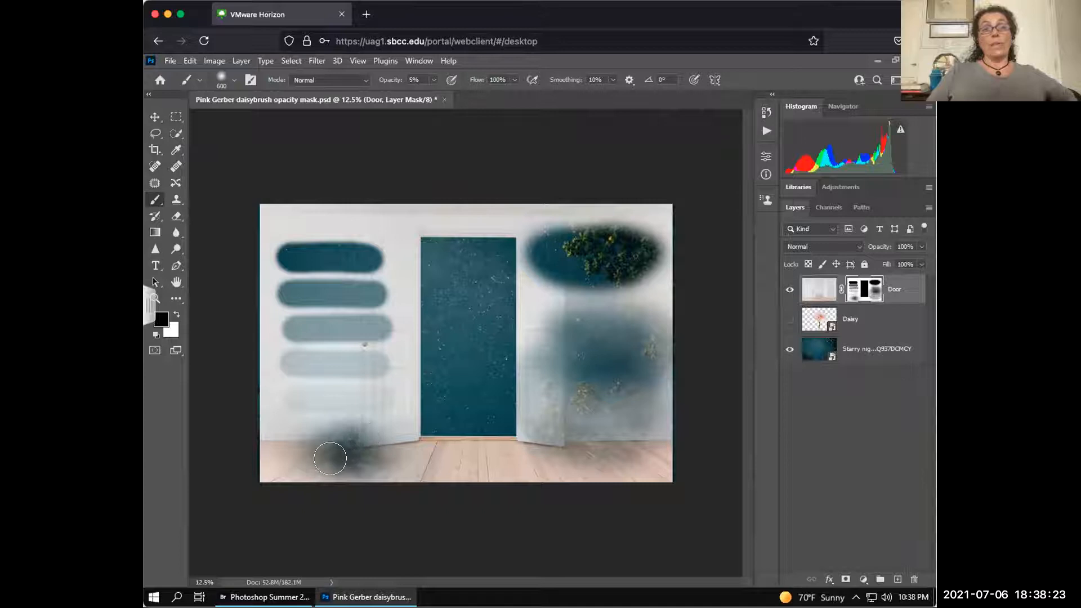
mouse_move(302, 444)
left_mouse_down()
mouse_move(342, 465)
mouse_move(314, 432)
mouse_move(352, 461)
mouse_move(343, 432)
mouse_move(370, 466)
left_mouse_up()
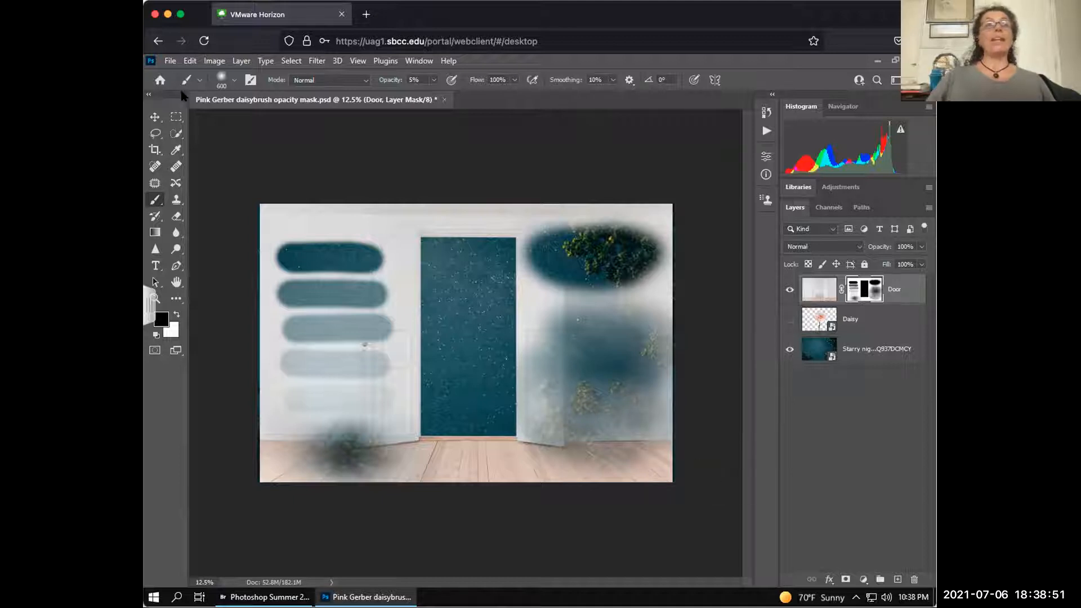
Set the brush hardness to 100%.
left_click(200, 80)
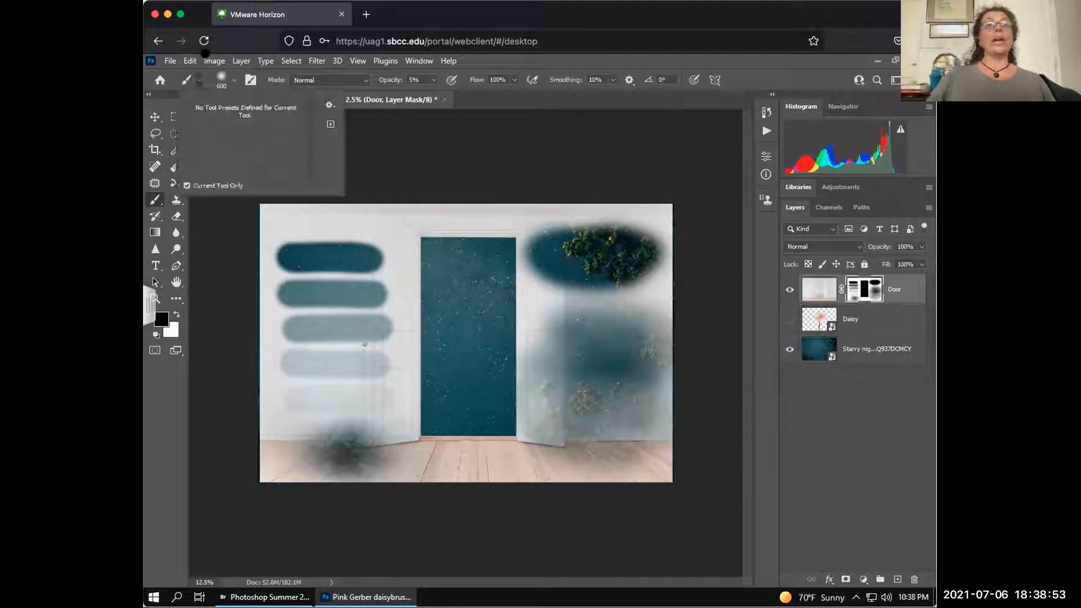
left_click(231, 80)
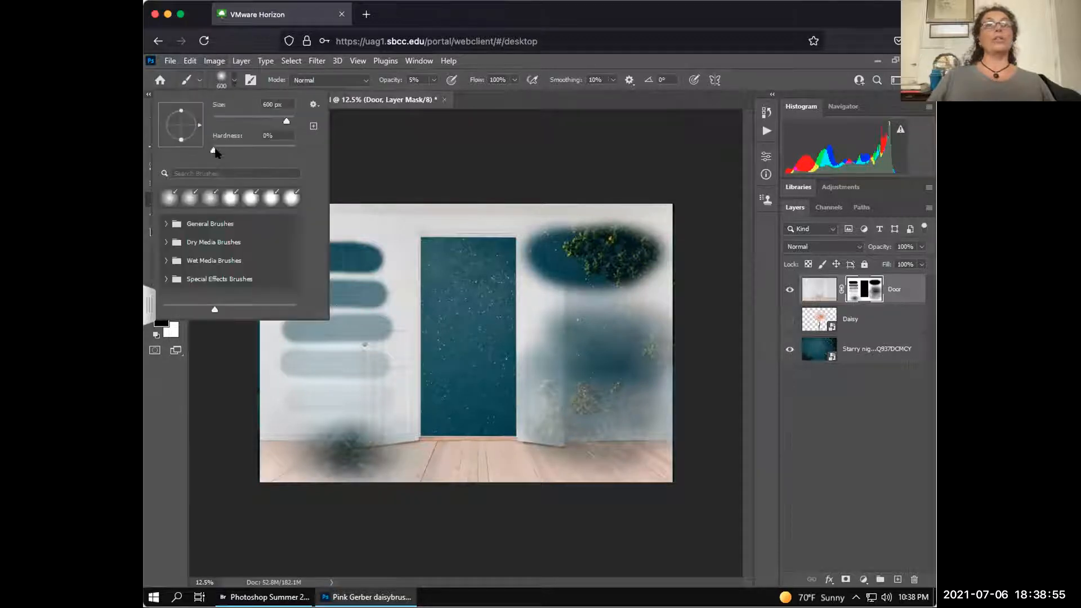
left_click_drag(215, 150, 329, 152)
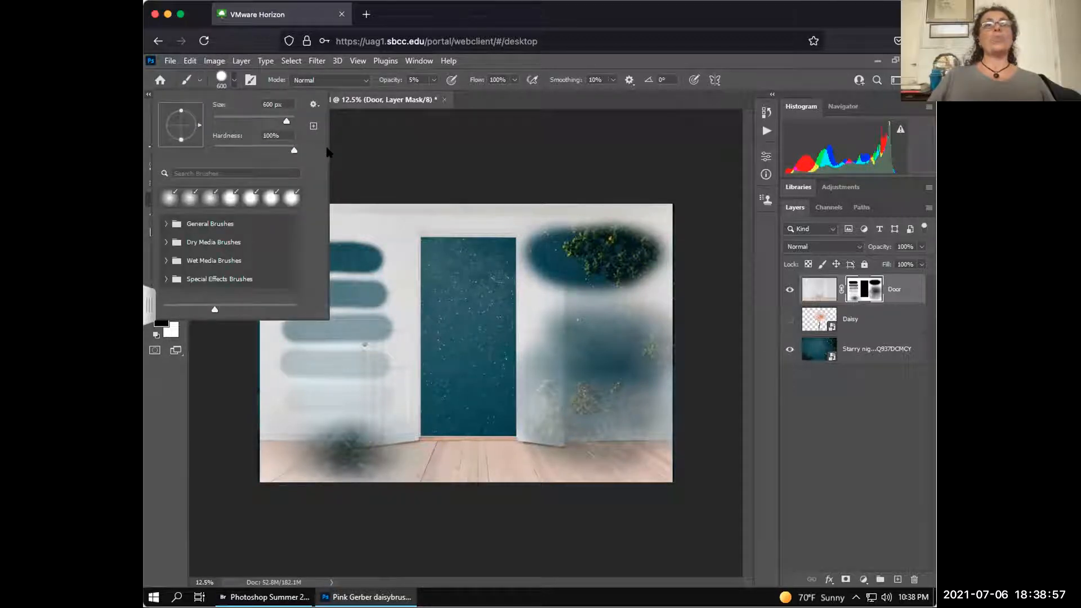
left_click(491, 95)
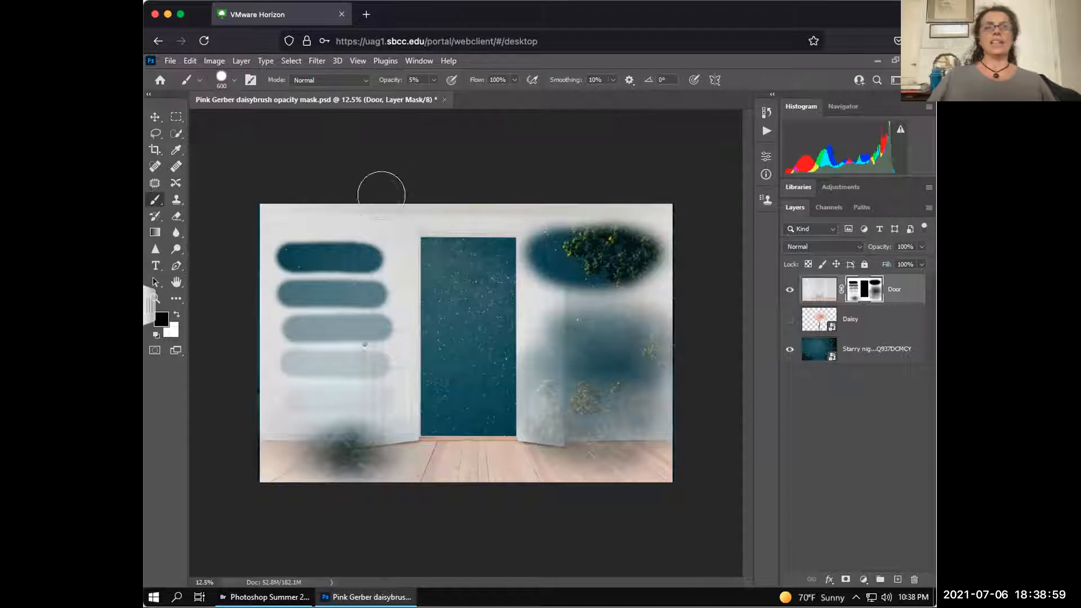
Set the brush to 200 px at 100% opacity and paint a short black stroke on the Door mask above the doorway's upper-left corner.
key("bracketleft")
key("bracketleft")
key("bracketleft")
key("bracketleft")
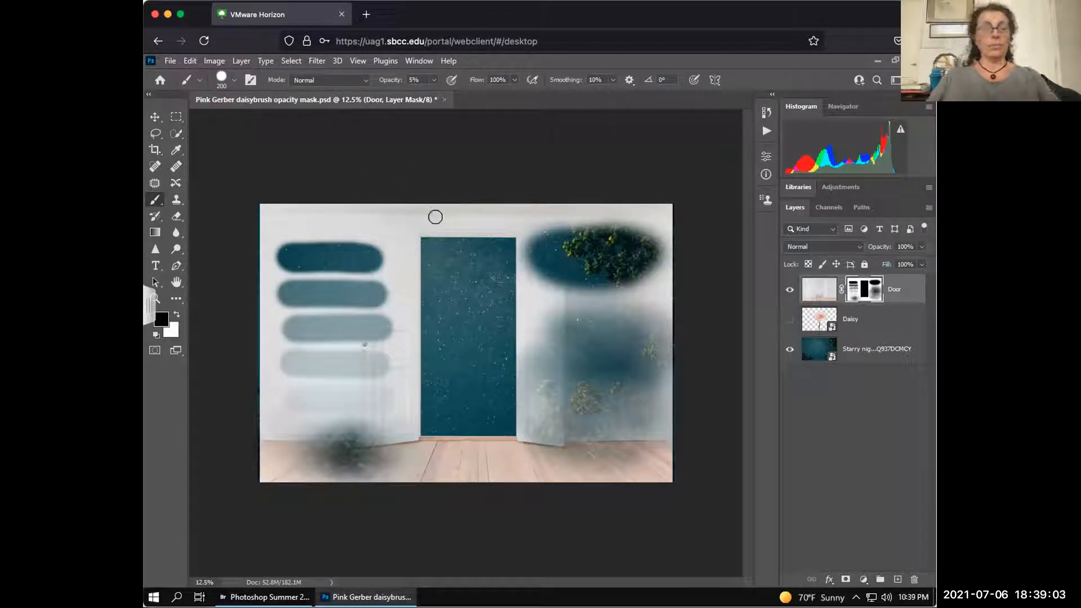
key("z")
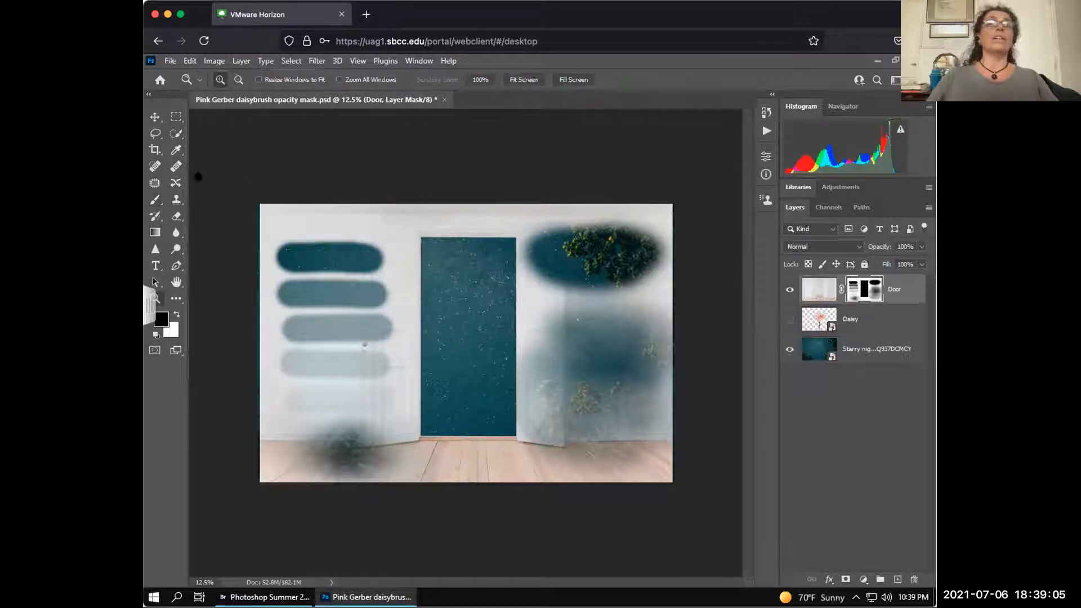
left_click(155, 200)
left_click(433, 79)
left_click_drag(431, 94, 533, 100)
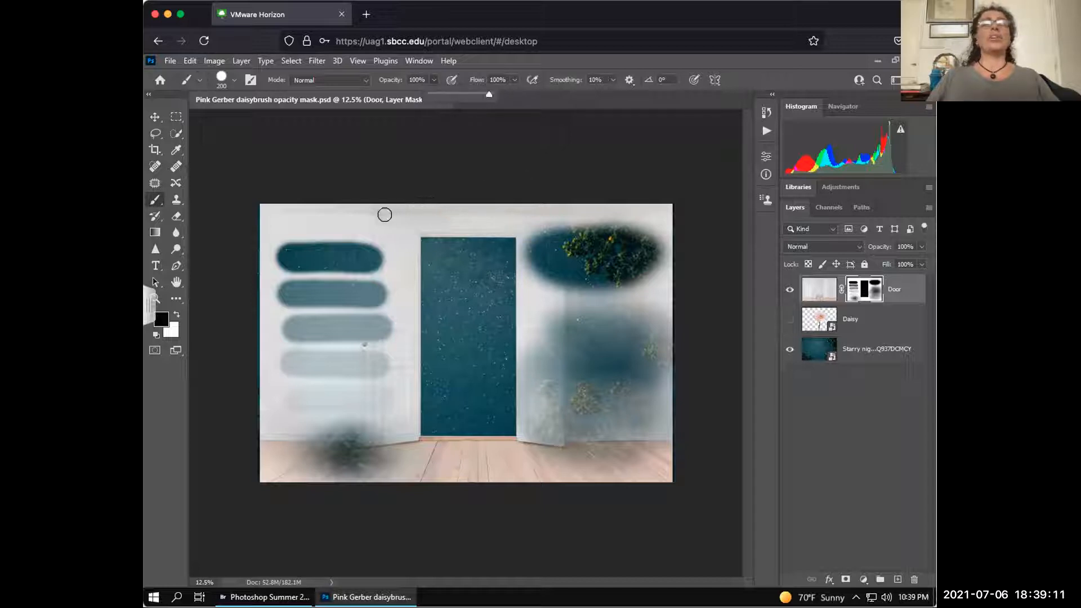
left_click_drag(387, 214, 446, 217)
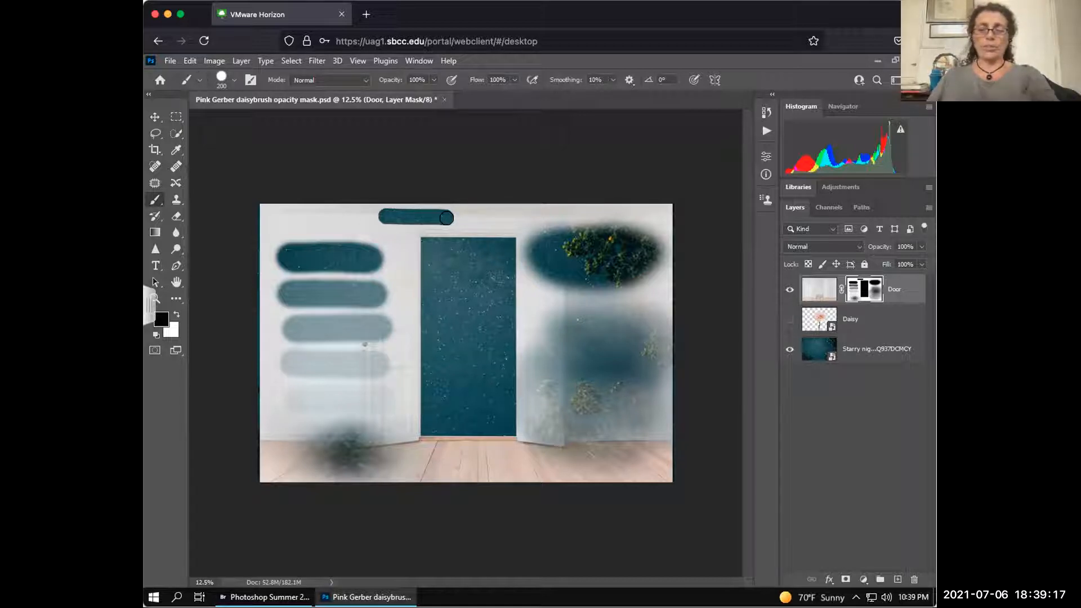
Enlarge the brush to 800 px and paint a wide black stroke on the Door mask across the top of the doorway.
key("bracketright")
key("bracketright")
key("bracketright")
key("bracketright")
key("bracketright")
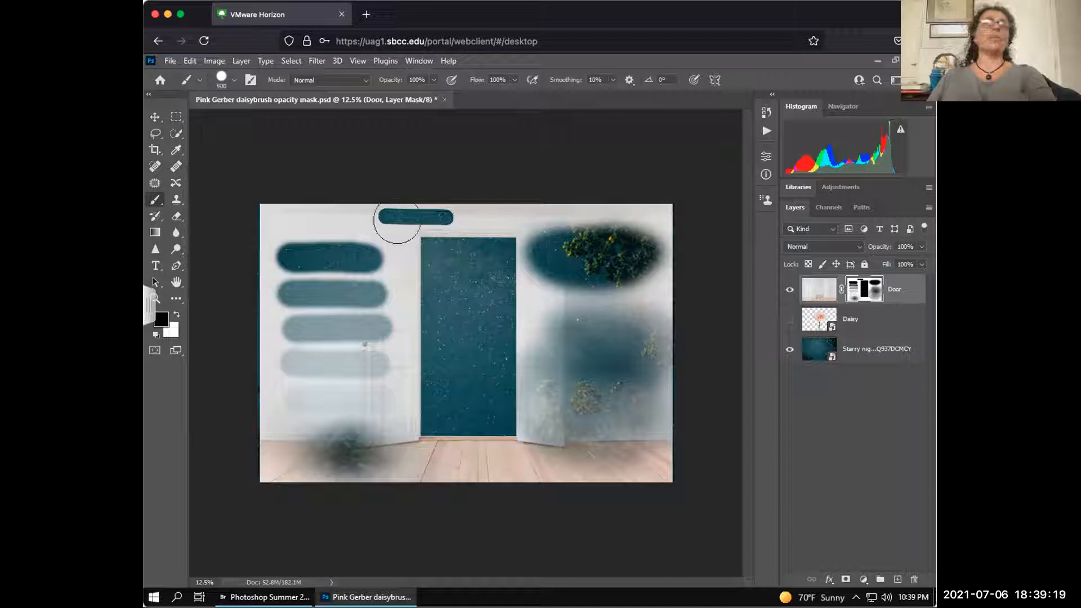
key("bracketright")
left_click_drag(397, 222, 536, 234)
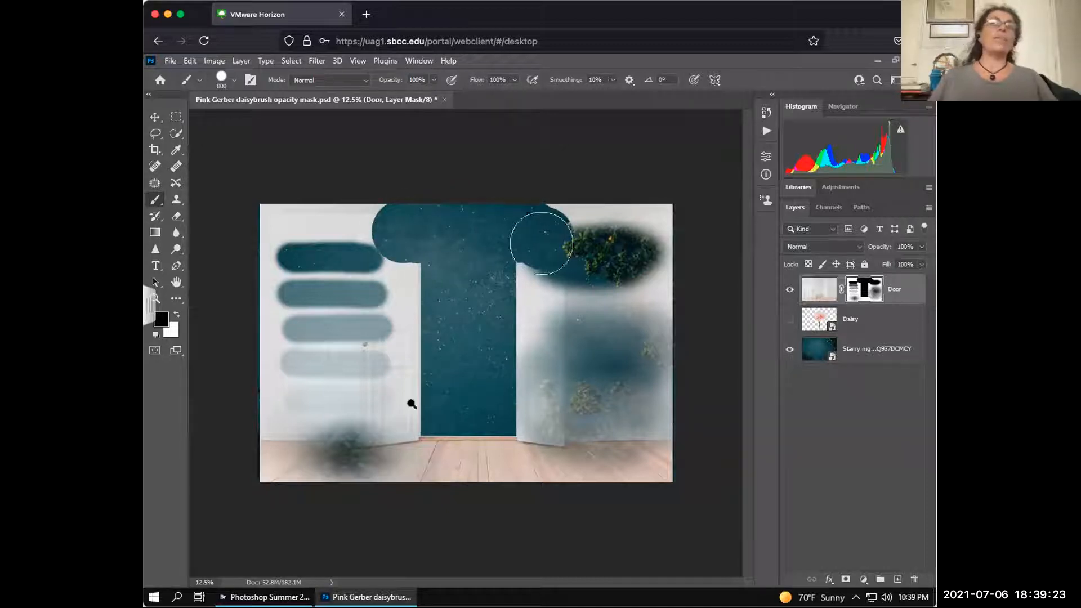
Undo both hard-edged strokes painted above the doorway.
key("z")
key("ctrl+z")
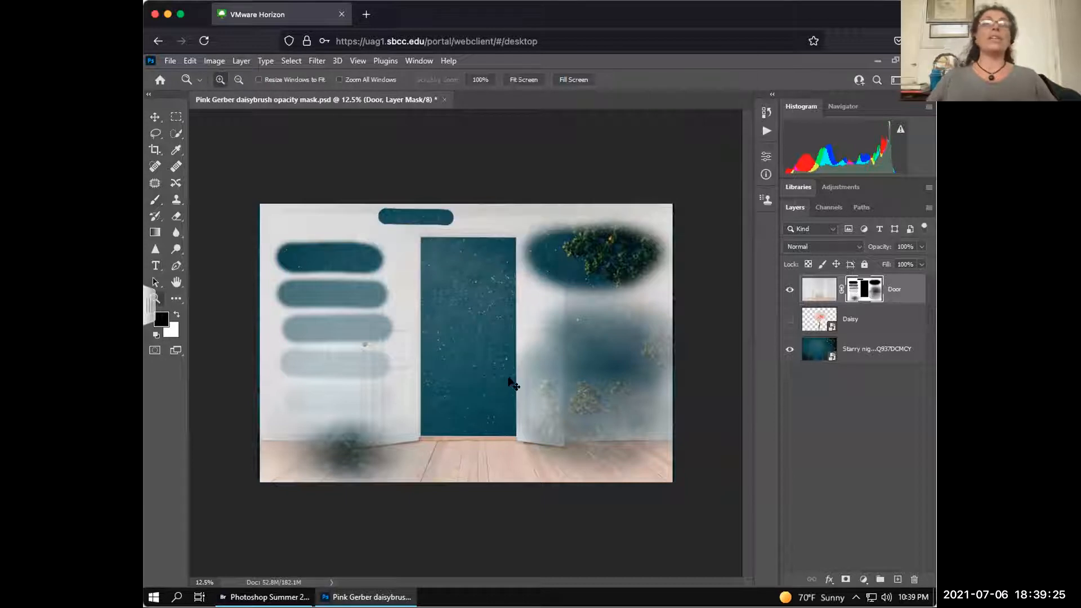
key("ctrl+z")
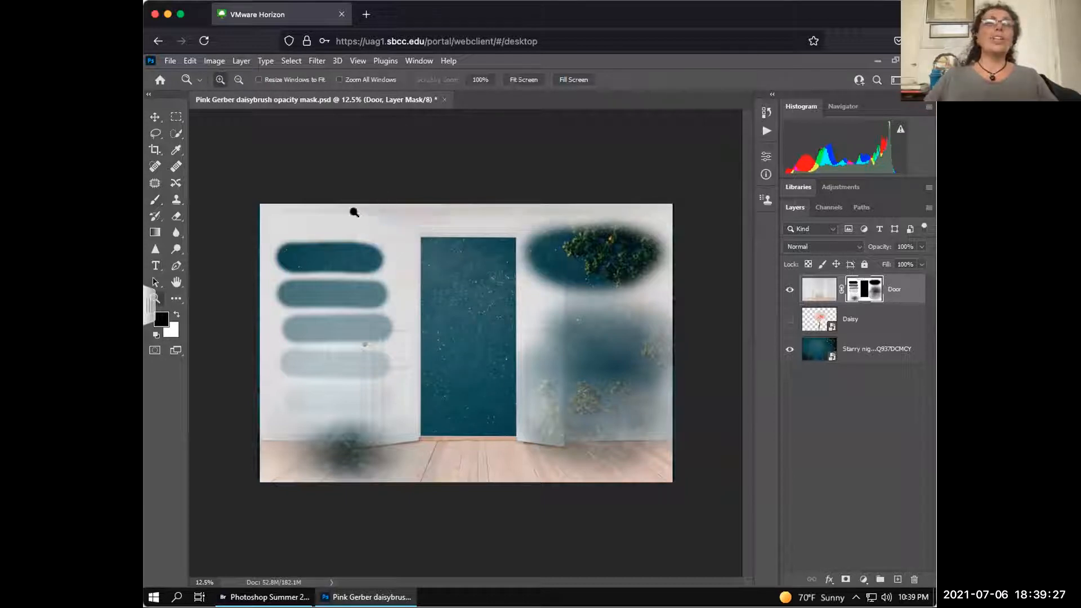
Paint a hard-edged black band on the Door mask along the image's upper edge above the doorway, using the 800 px brush at 100% opacity.
key("b")
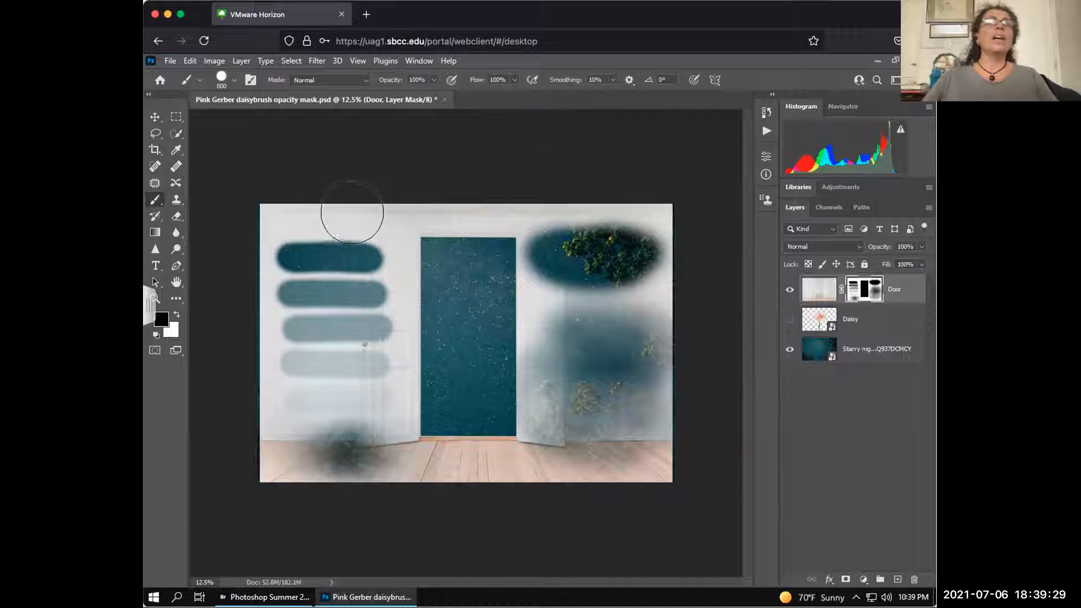
left_click_drag(324, 189, 565, 191)
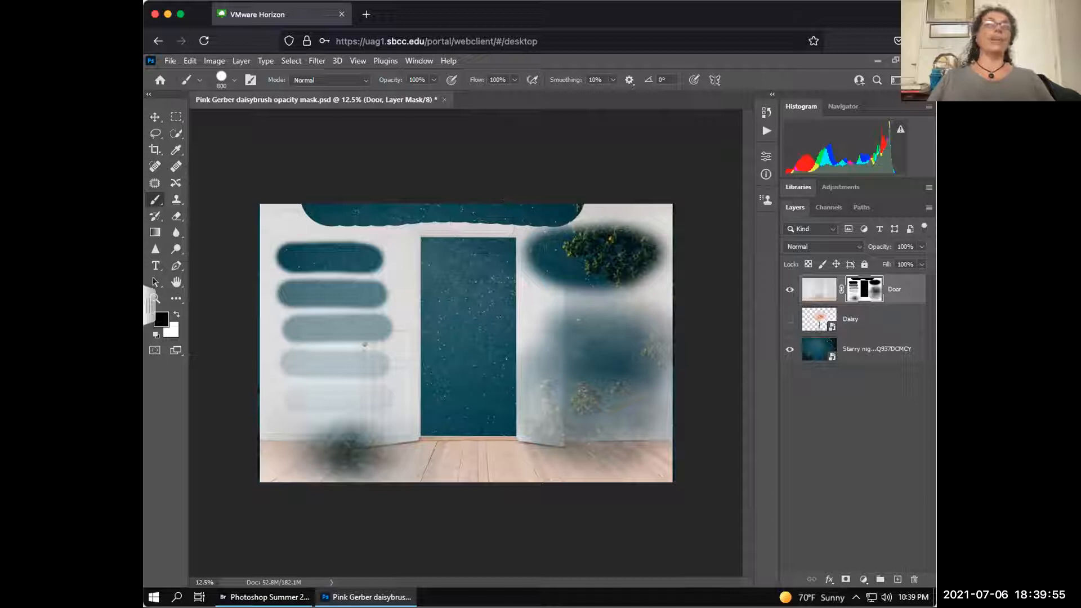
key("ctrl+z")
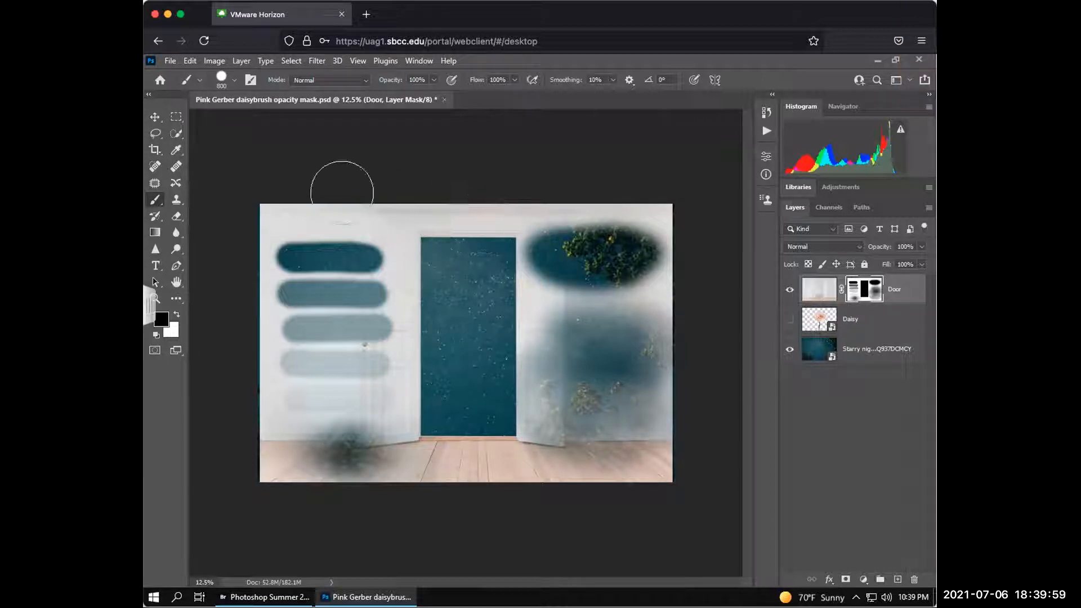
left_click(324, 193)
left_click_drag(346, 193, 570, 182)
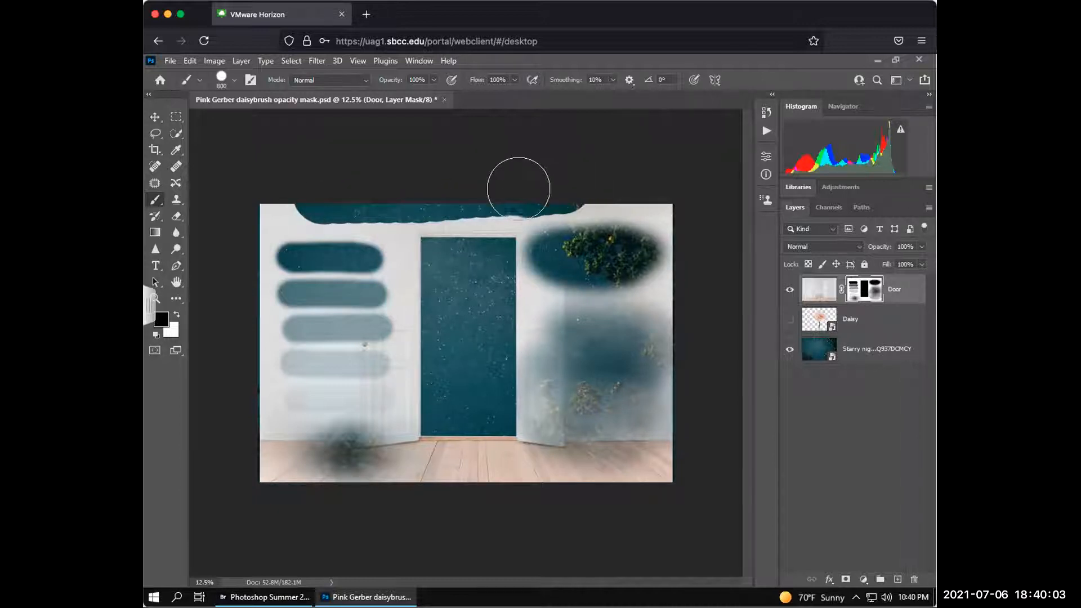
left_click_drag(428, 189, 579, 186)
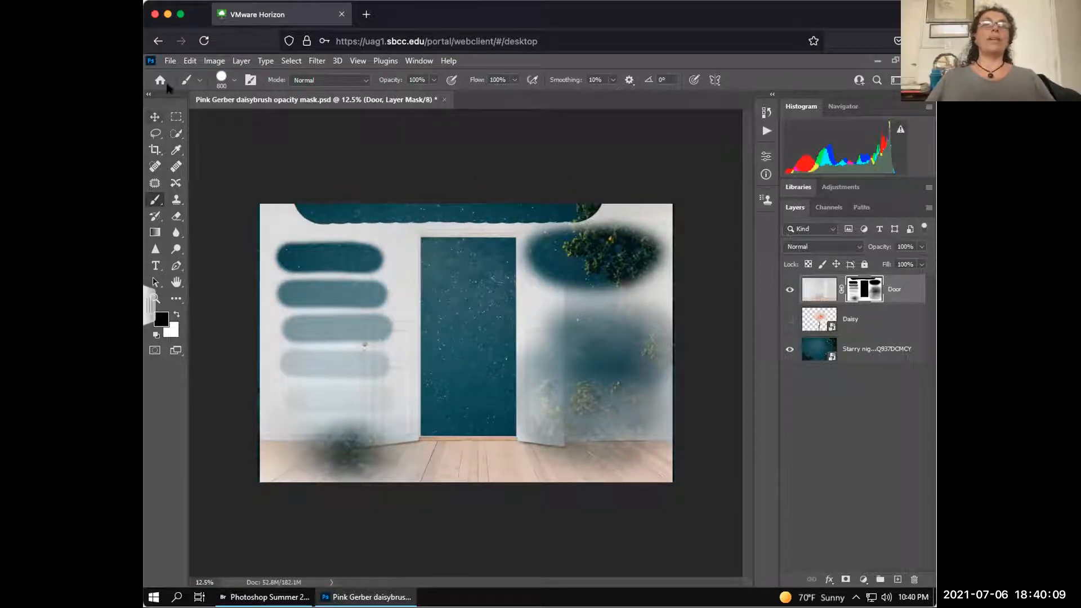
Set the brush hardness back to 0%.
left_click(234, 83)
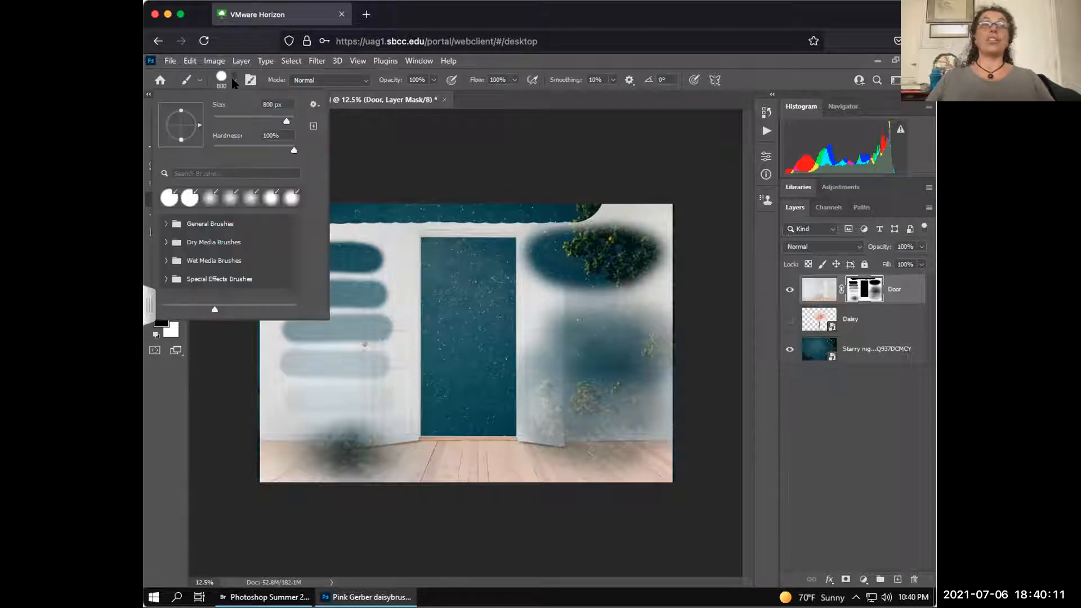
left_click(228, 150)
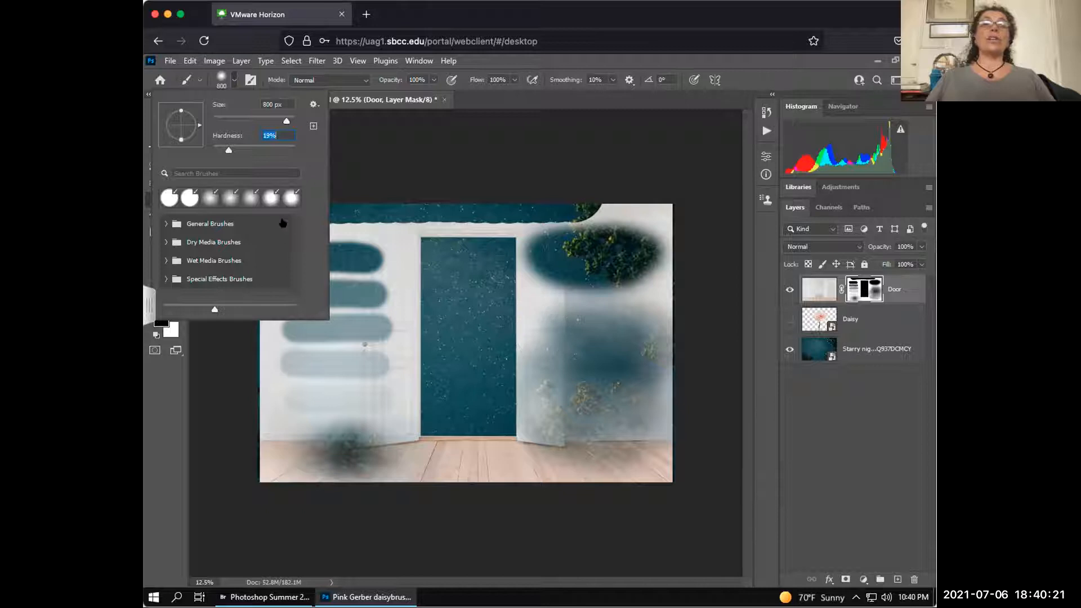
left_click(218, 150)
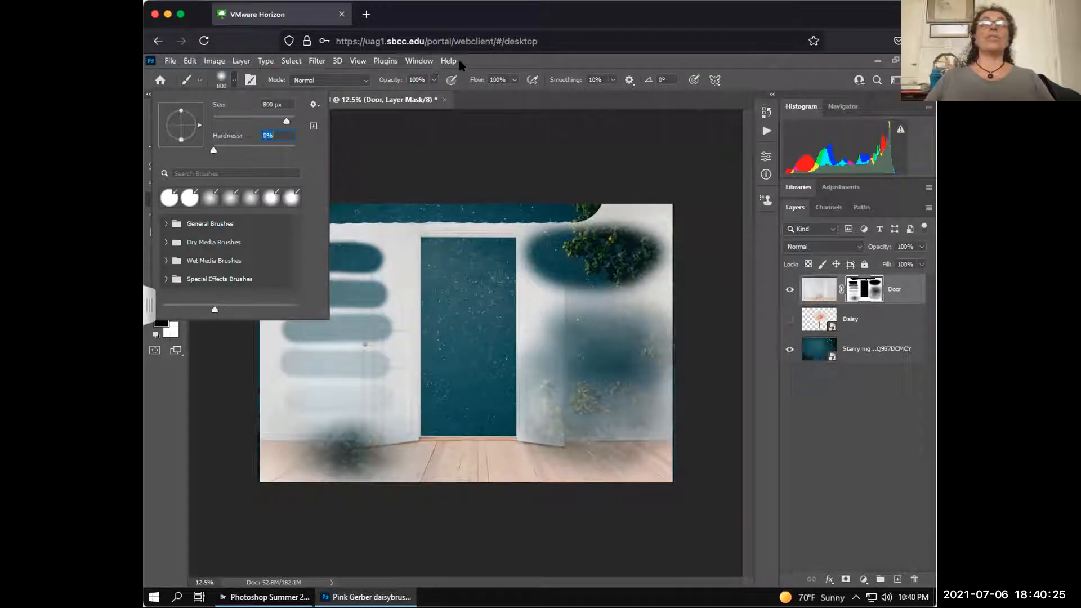
key("Return")
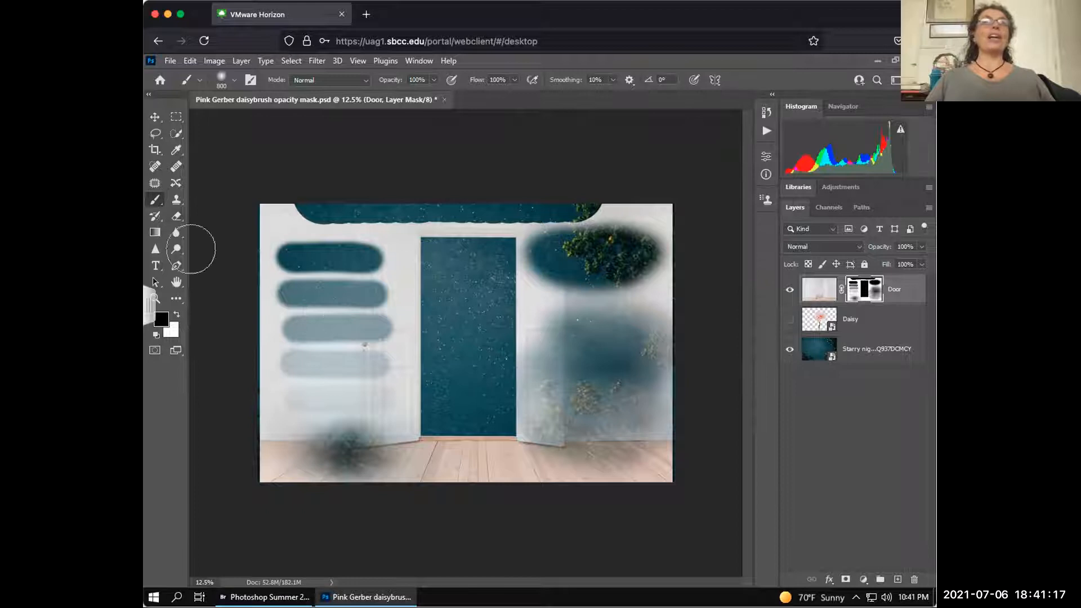
Switch to the Move tool, deselect the Door layer and save the document.
left_click(155, 117)
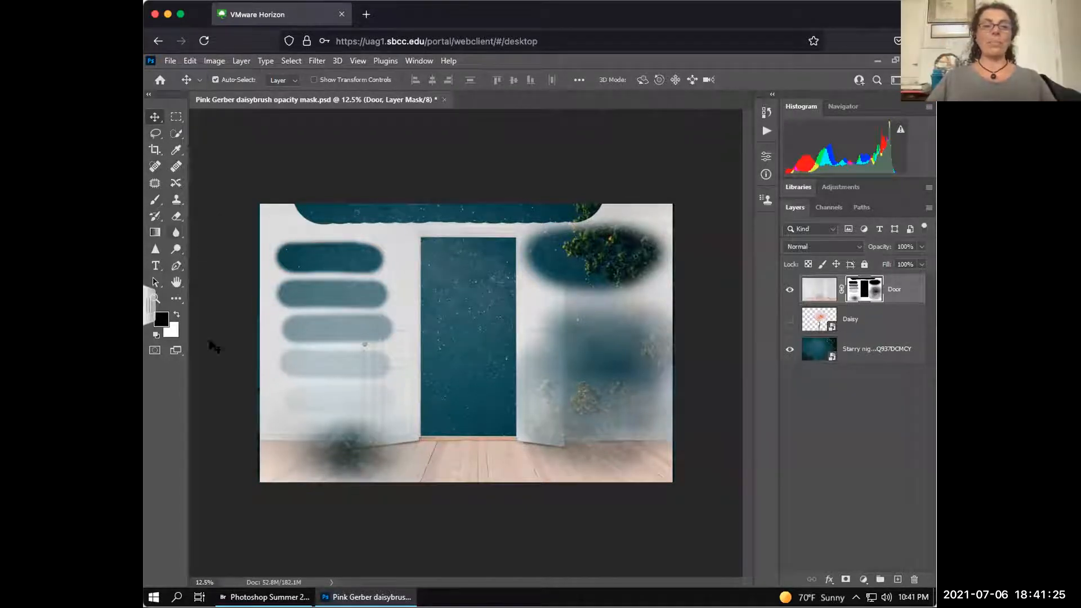
left_click(469, 534)
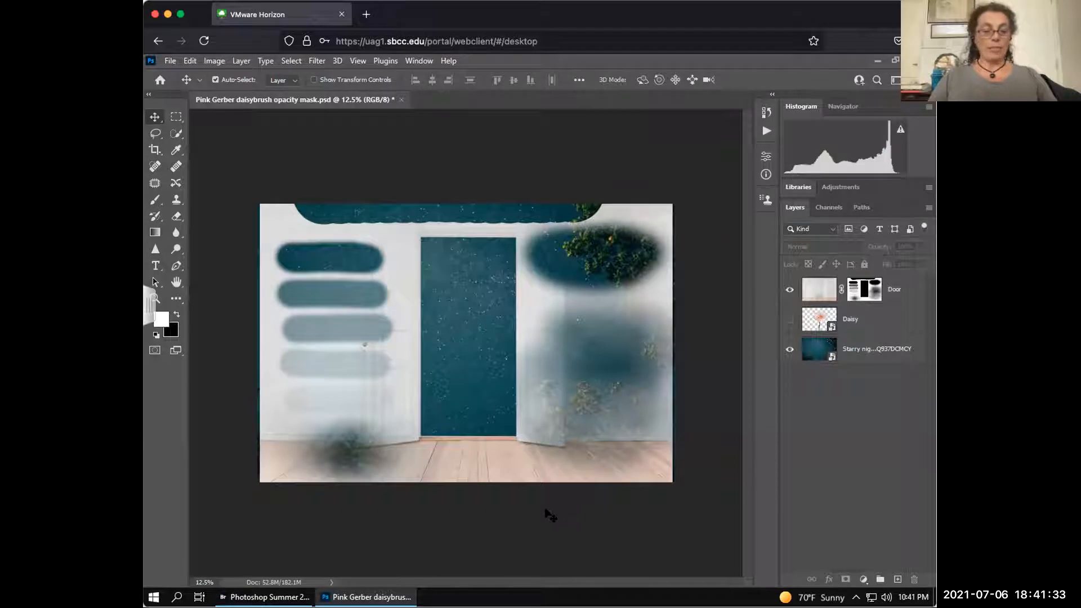
key("ctrl+s")
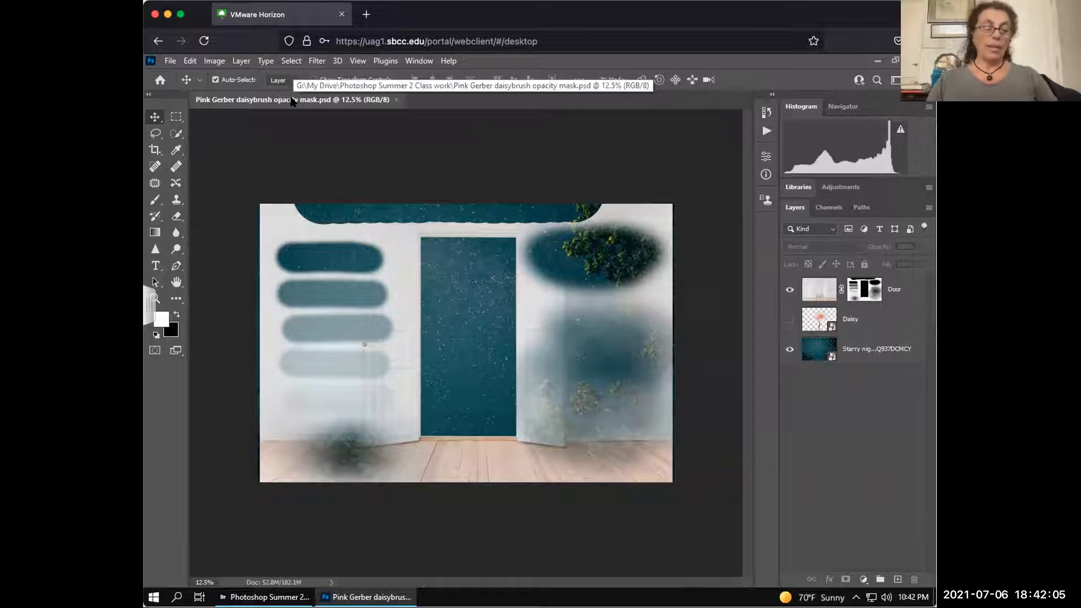
Save the document on the computer under the new name "Pink Gerber daisy_smart object mask.psd".
left_click(168, 61)
left_click(169, 61)
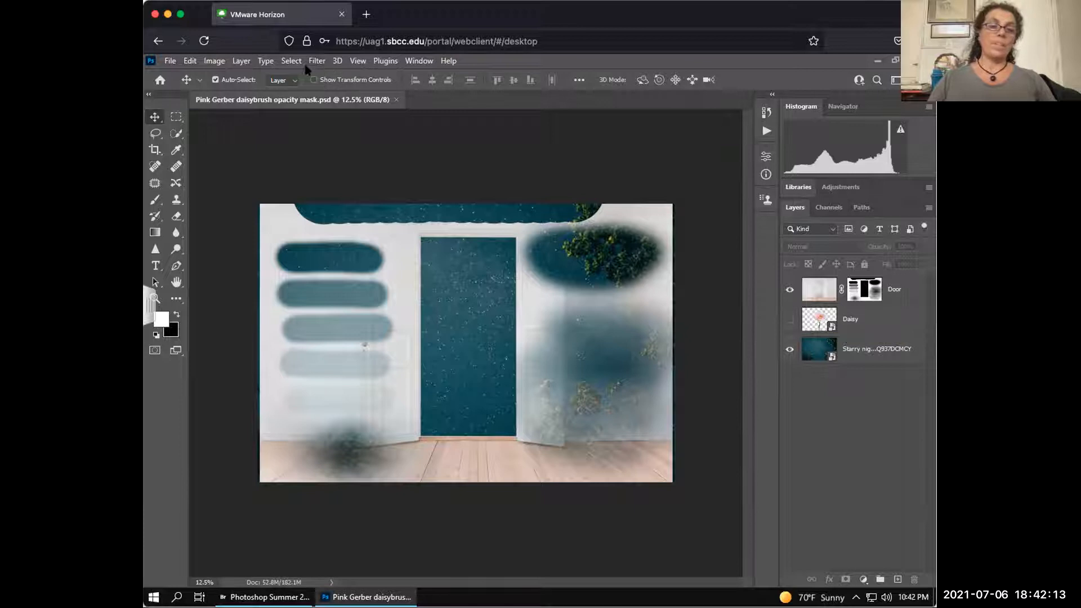
left_click(171, 60)
mouse_move(190, 61)
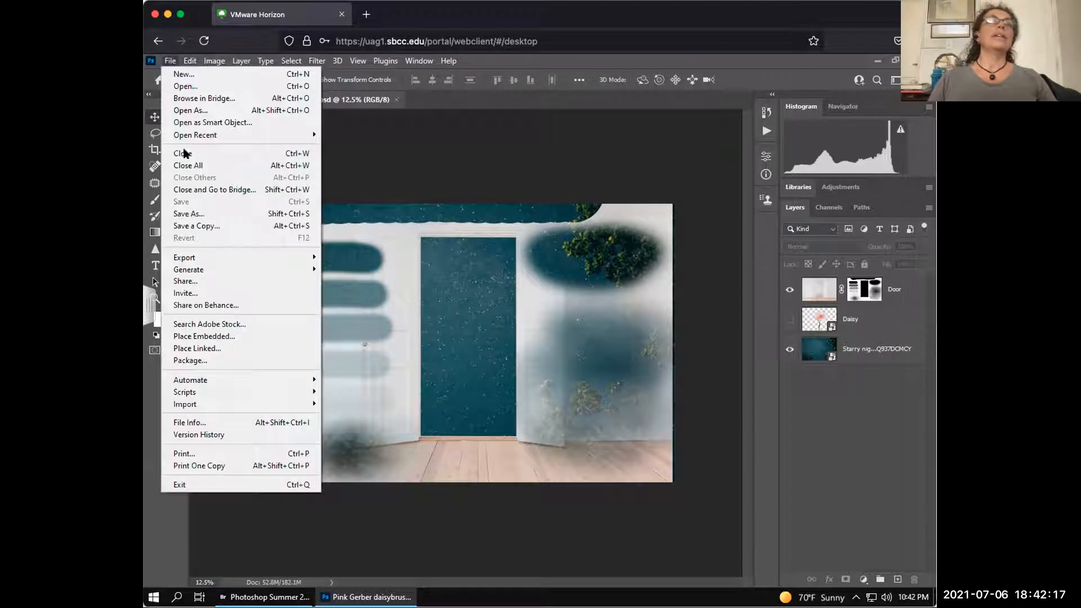
left_click(193, 214)
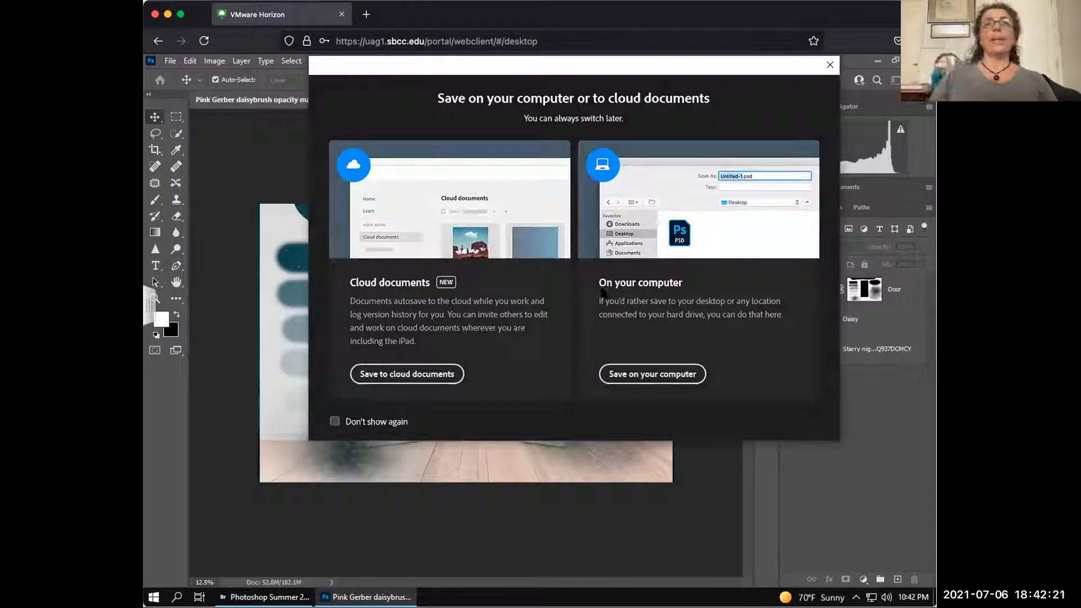
left_click(633, 375)
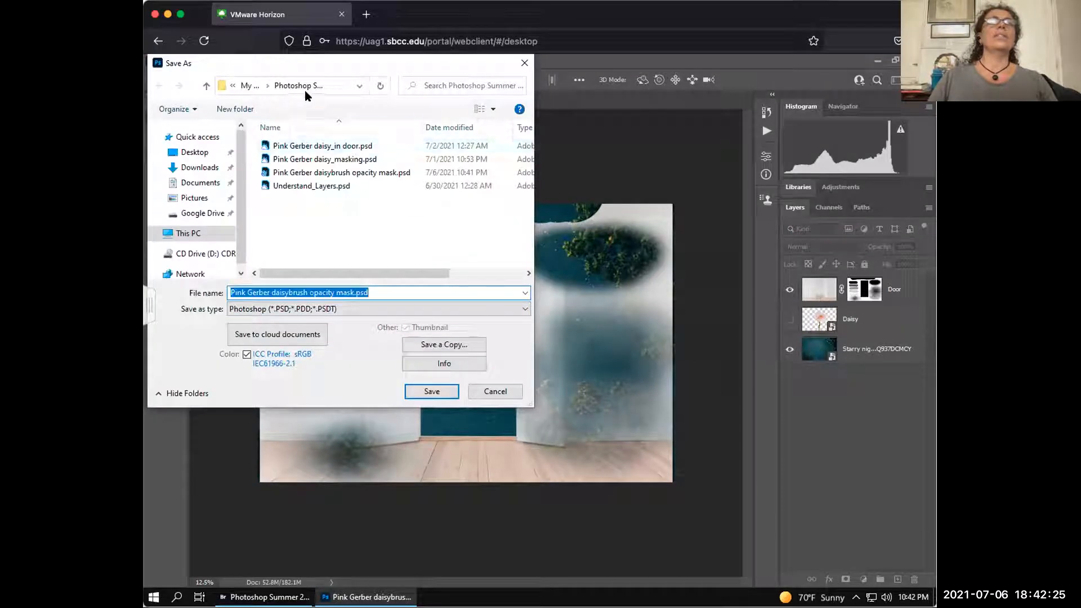
left_click(335, 292)
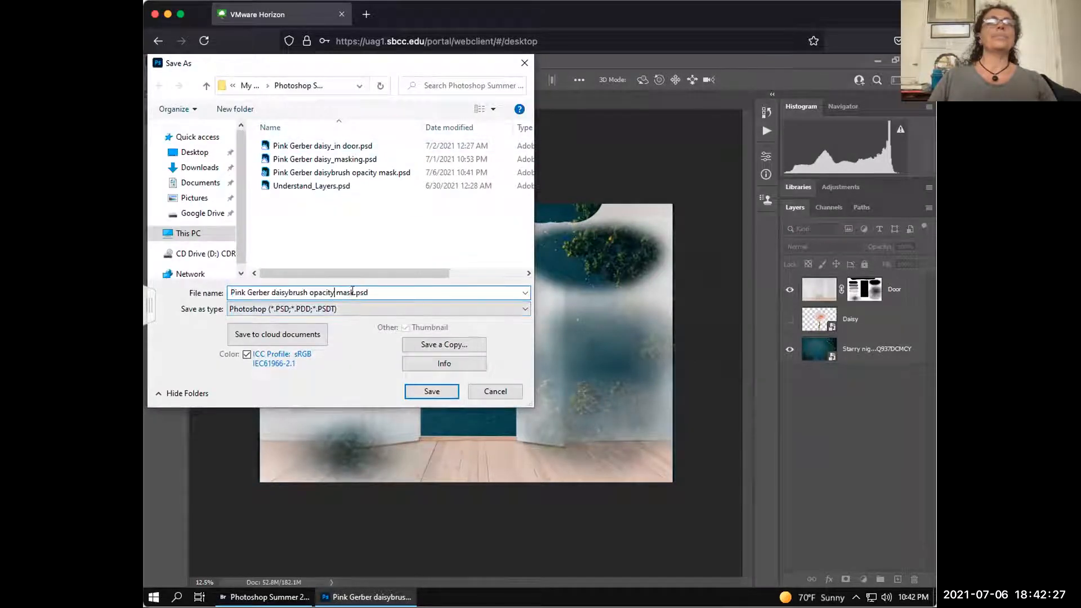
left_click_drag(354, 292, 289, 292)
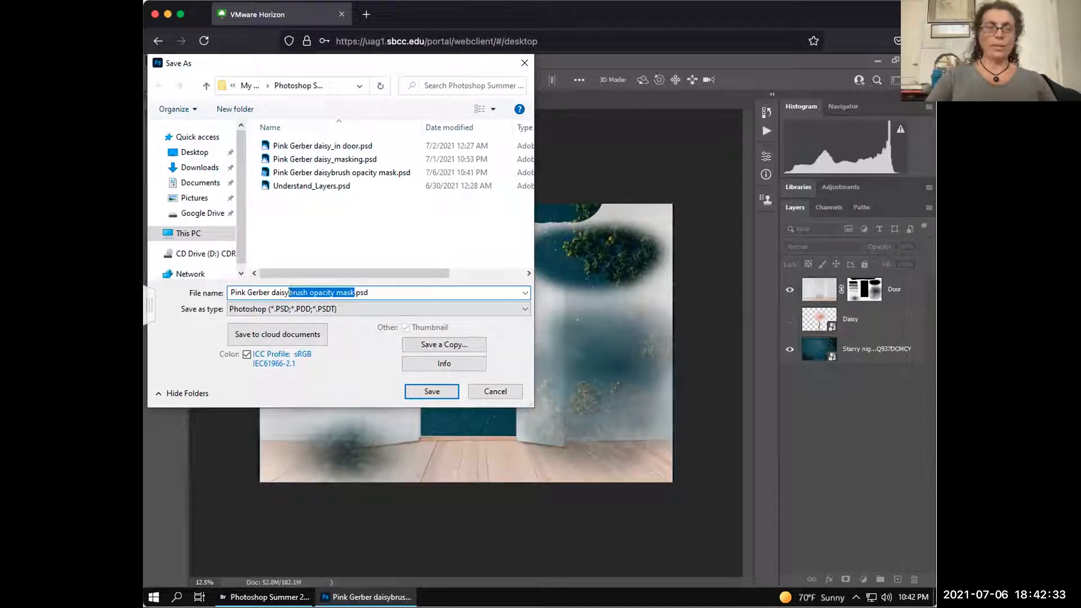
type("_")
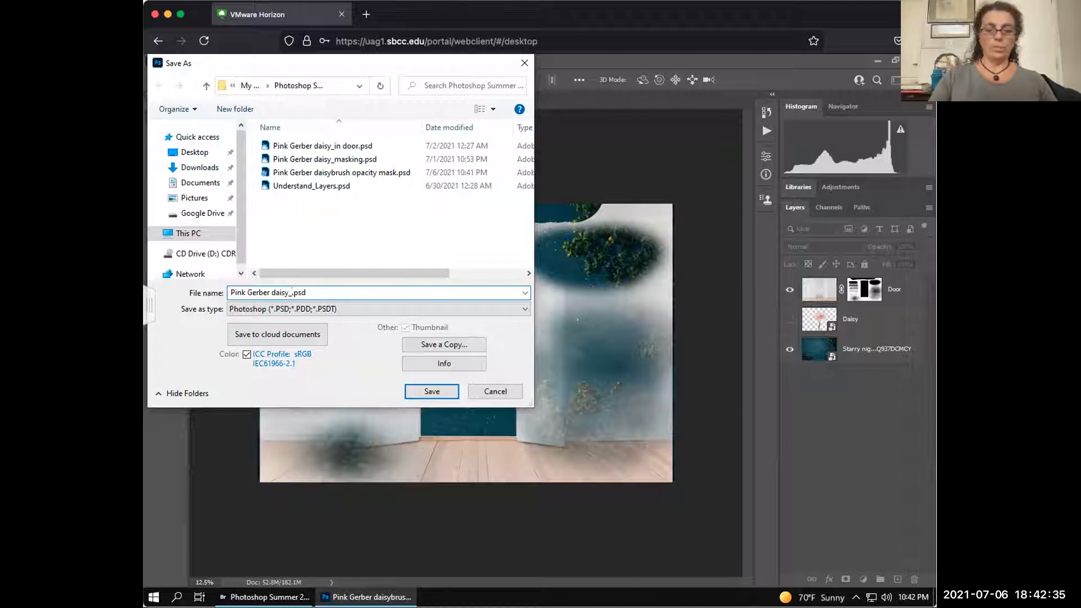
type("smart o")
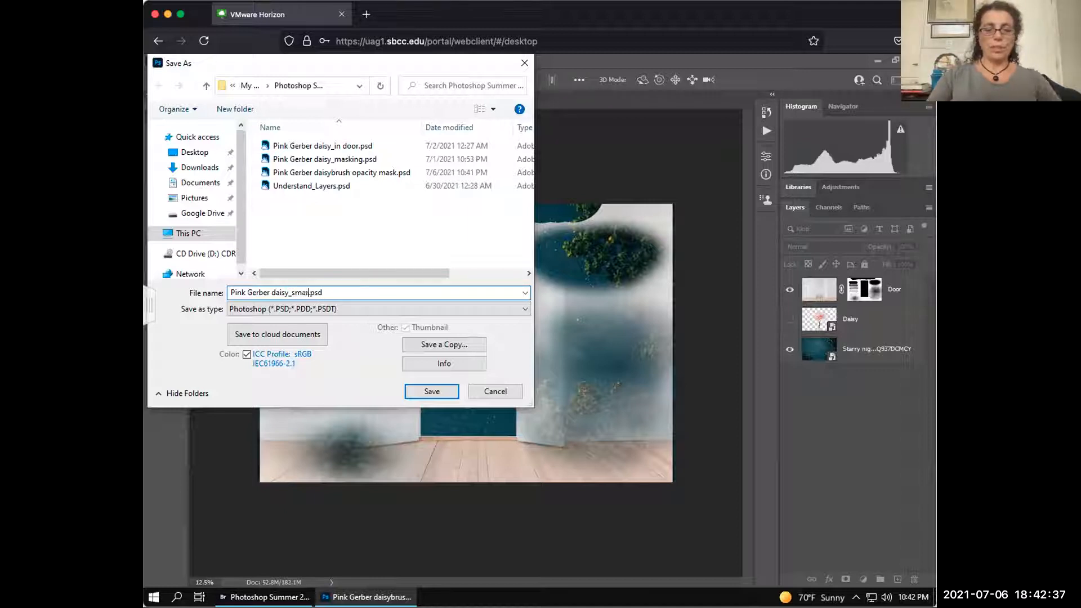
type("bject mask")
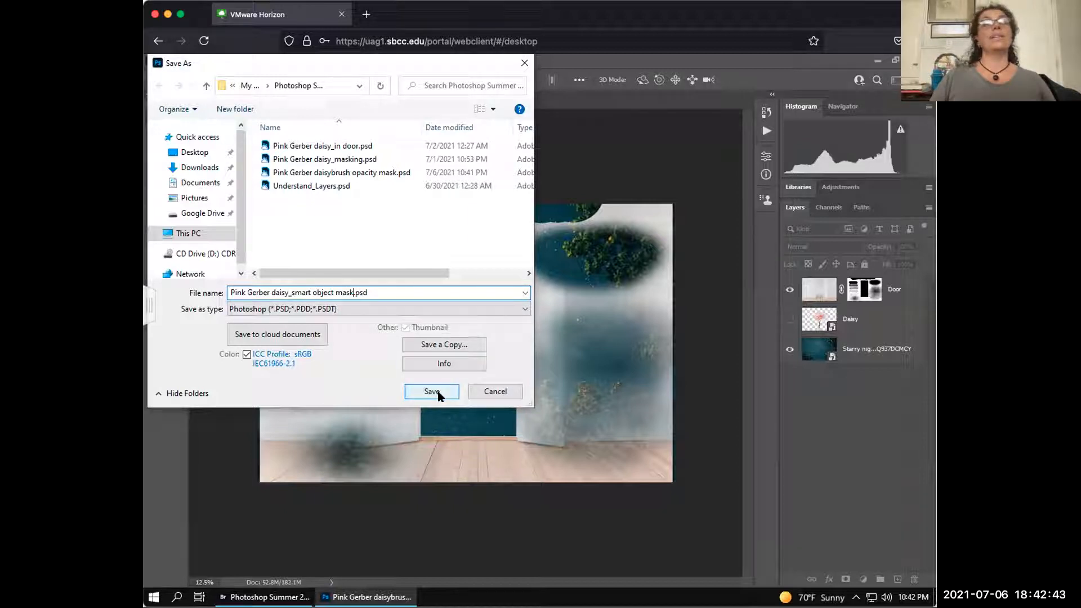
left_click(431, 391)
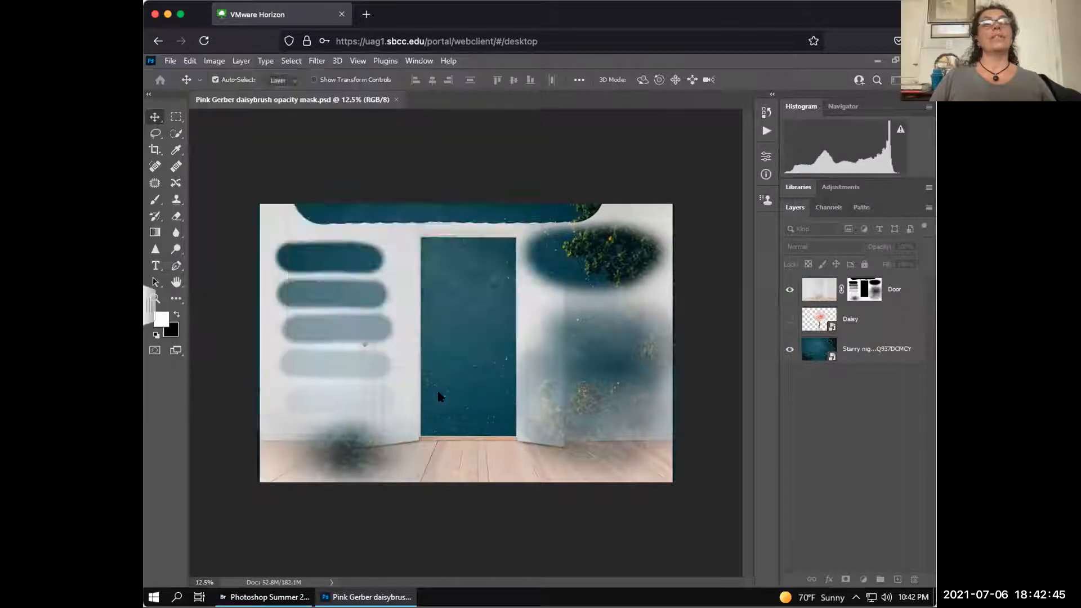
left_click(606, 240)
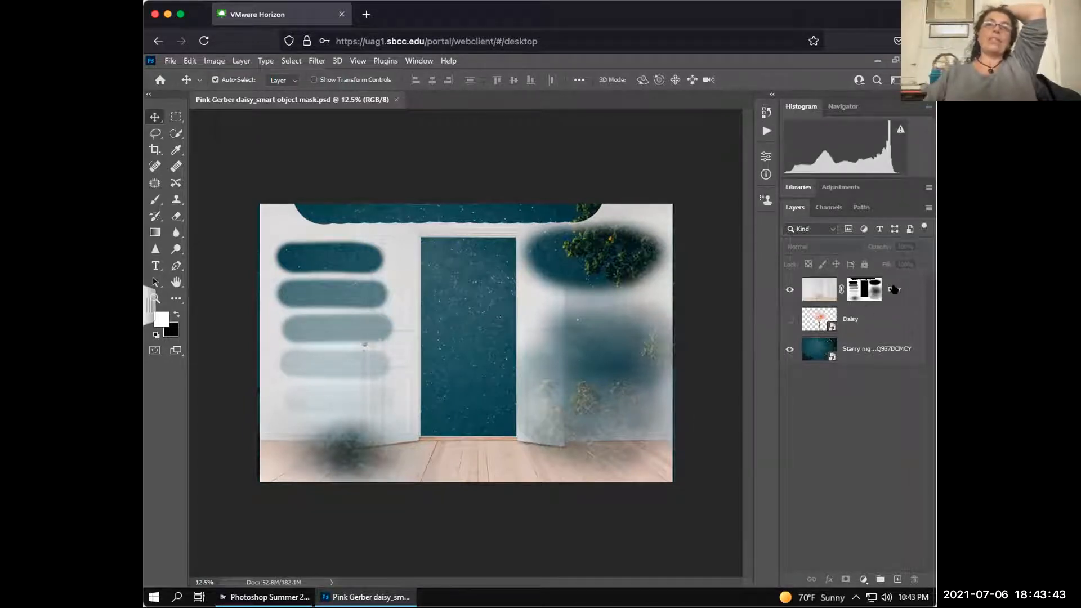
Try deleting the Door layer and toggling the Daisy layer's visibility, and undo the deletion.
left_click_drag(895, 289, 914, 579)
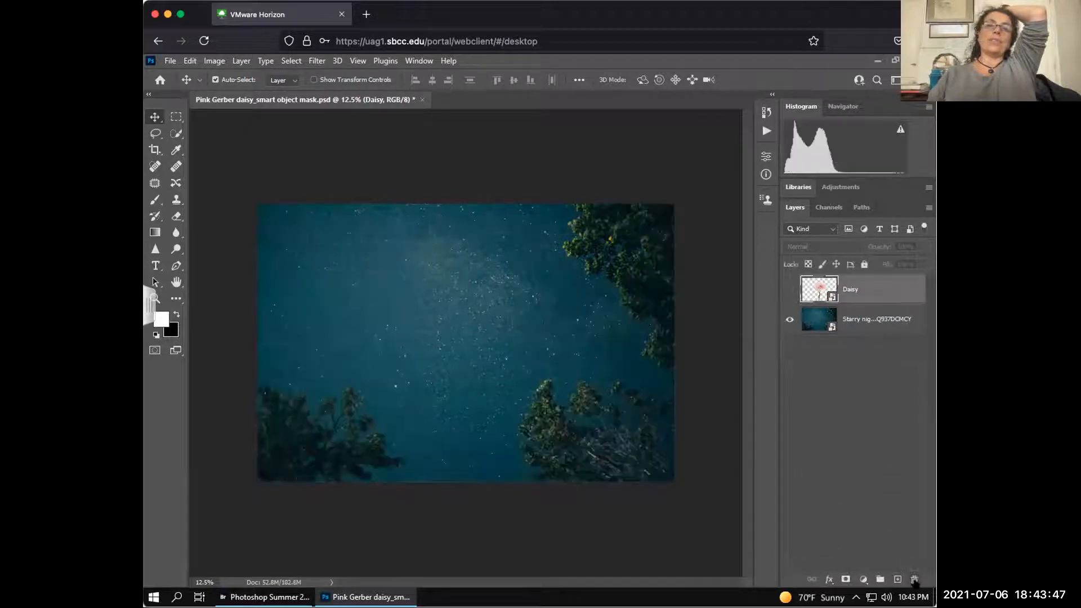
left_click(791, 289)
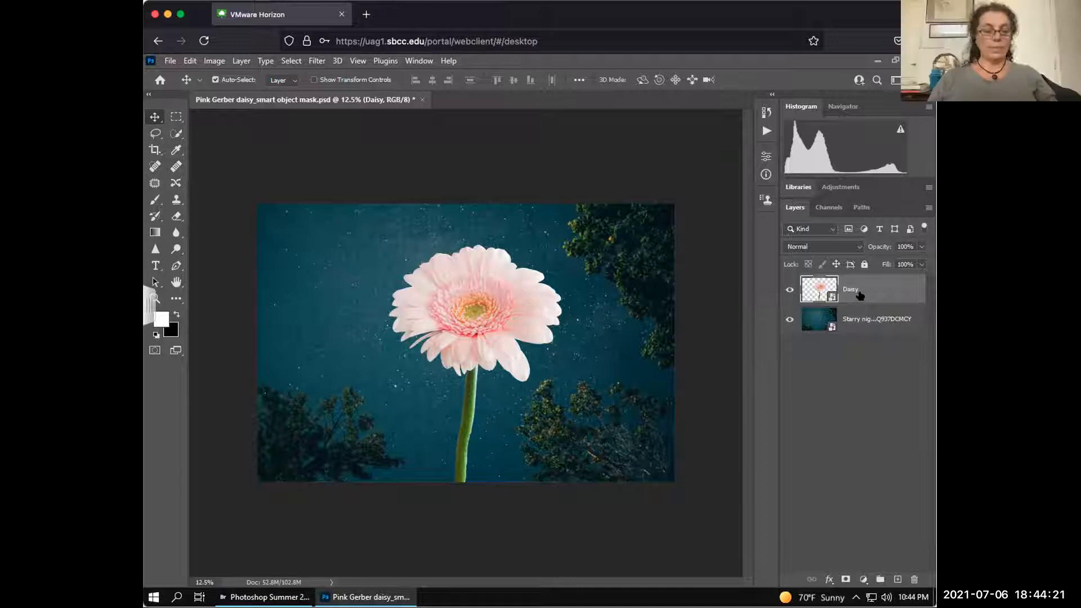
key("ctrl+comma")
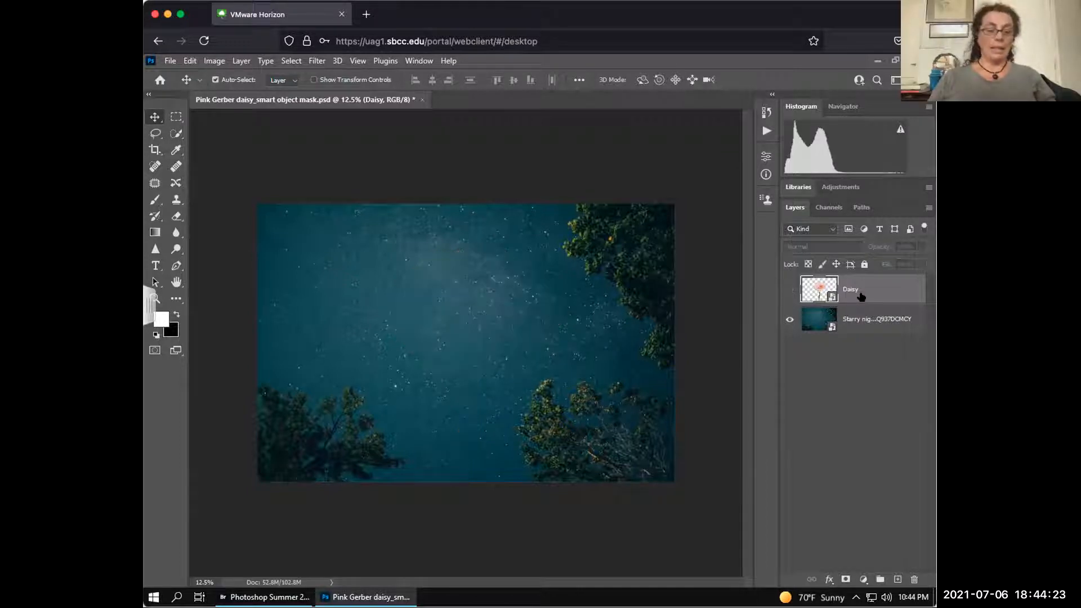
key("ctrl+z")
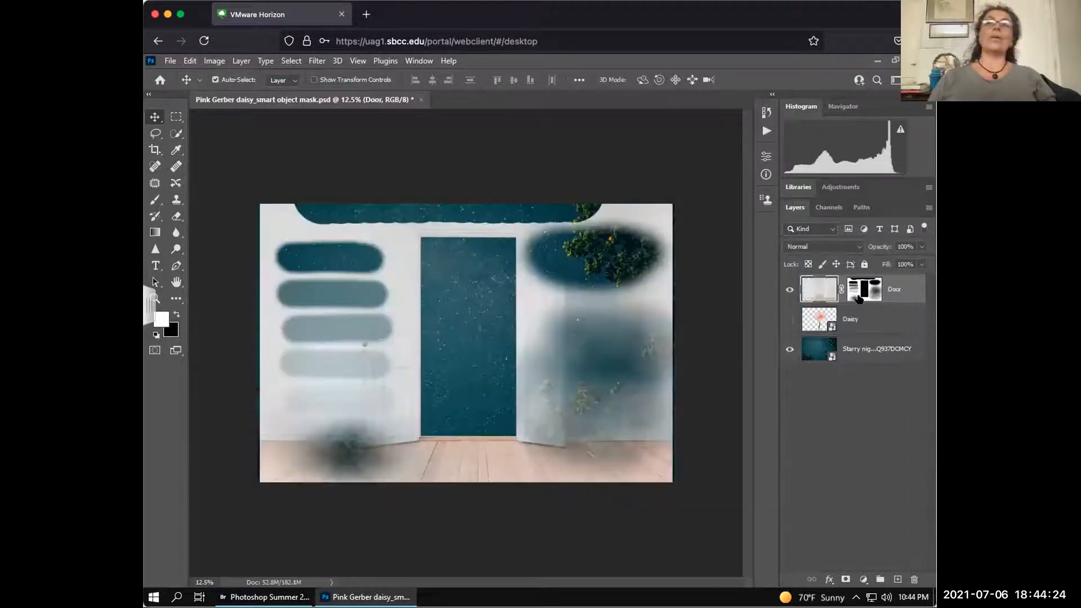
Show the Daisy layer and delete the Door layer together with its mask.
left_click(789, 319)
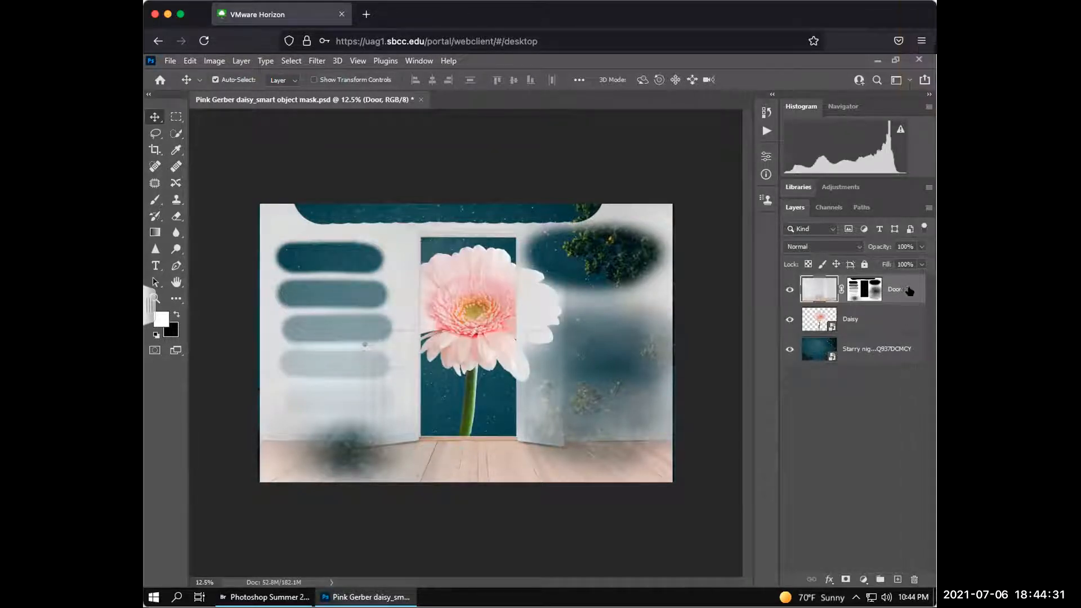
mouse_move(910, 290)
left_mouse_down()
mouse_move(918, 577)
mouse_move(908, 291)
left_mouse_up()
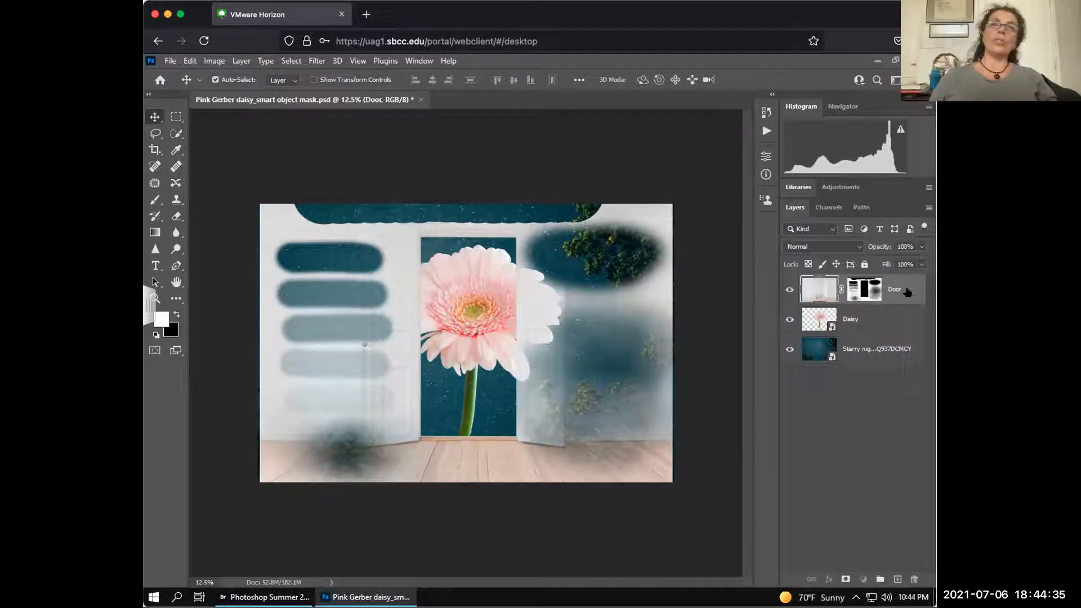
right_click(908, 292)
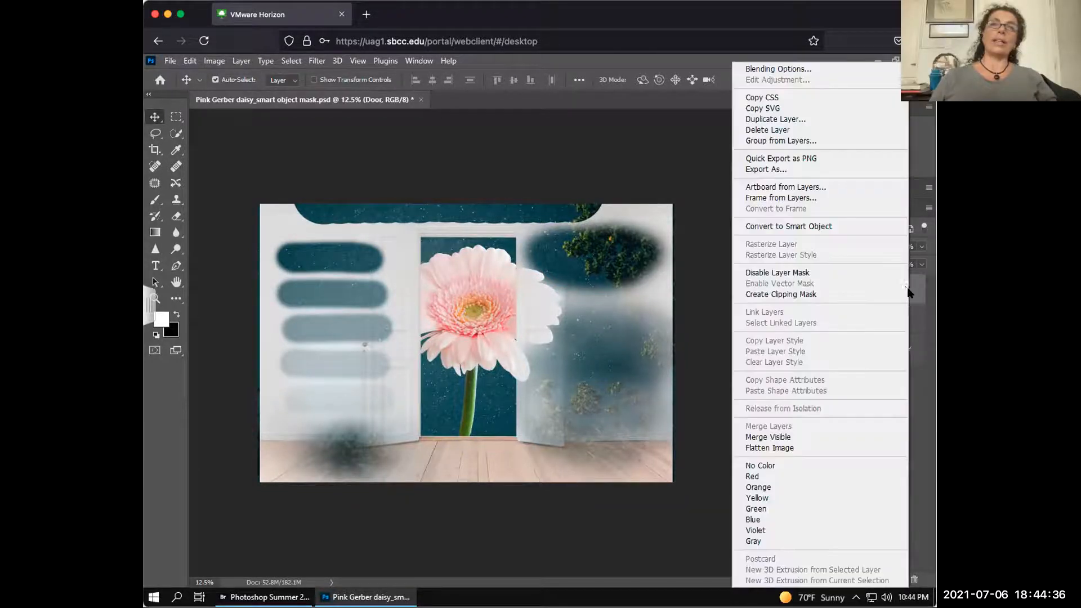
left_click(778, 131)
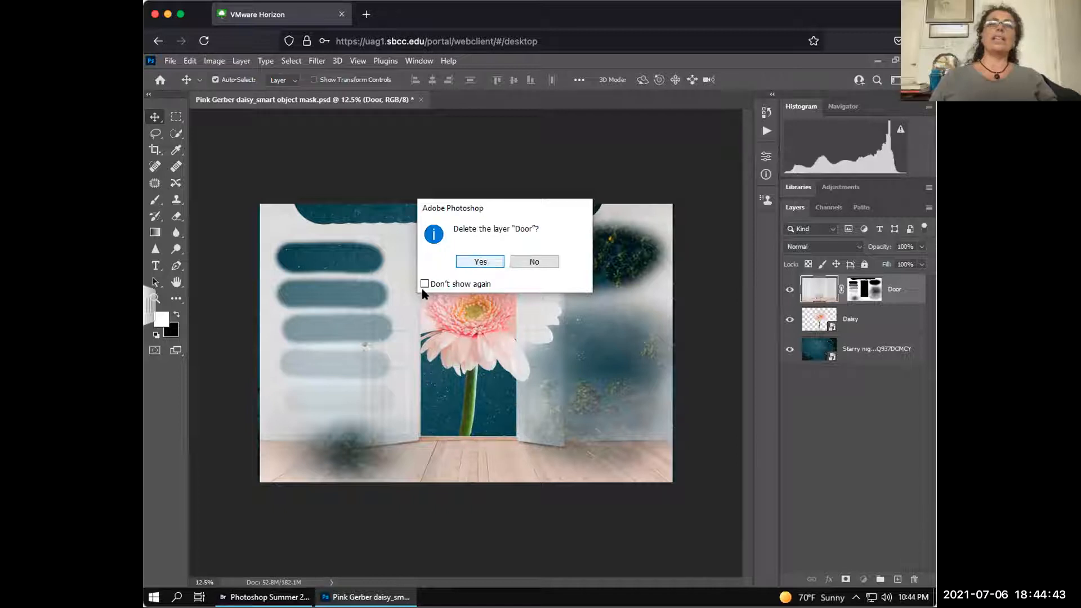
left_click(481, 265)
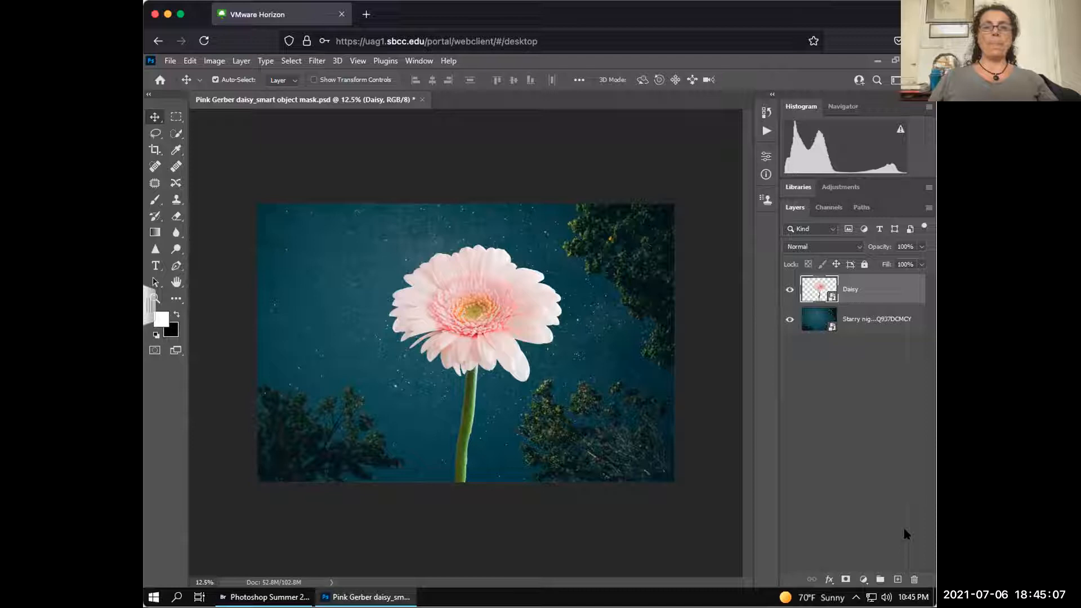
Examine the smart object commands available for the Starry night layer, including Convert to Smart Object, and leave no layer selected.
left_click(876, 332)
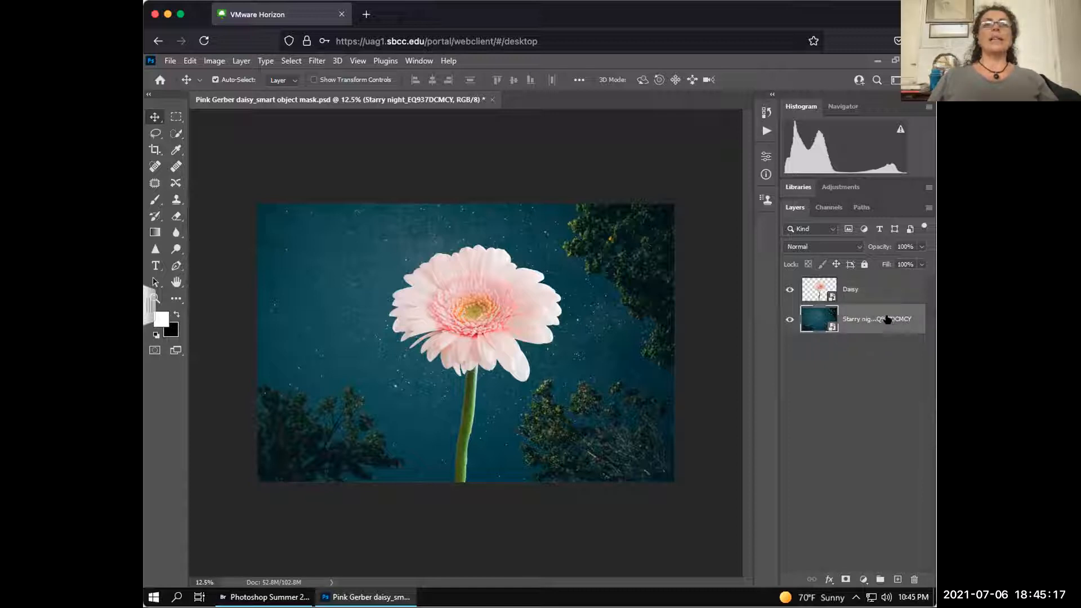
right_click(888, 319)
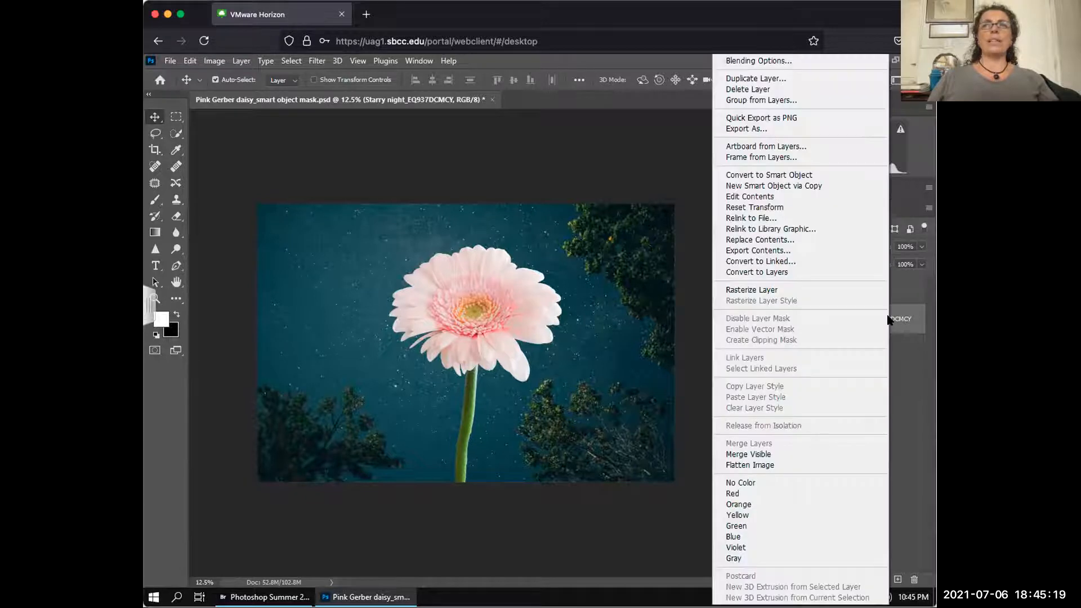
left_click(900, 370)
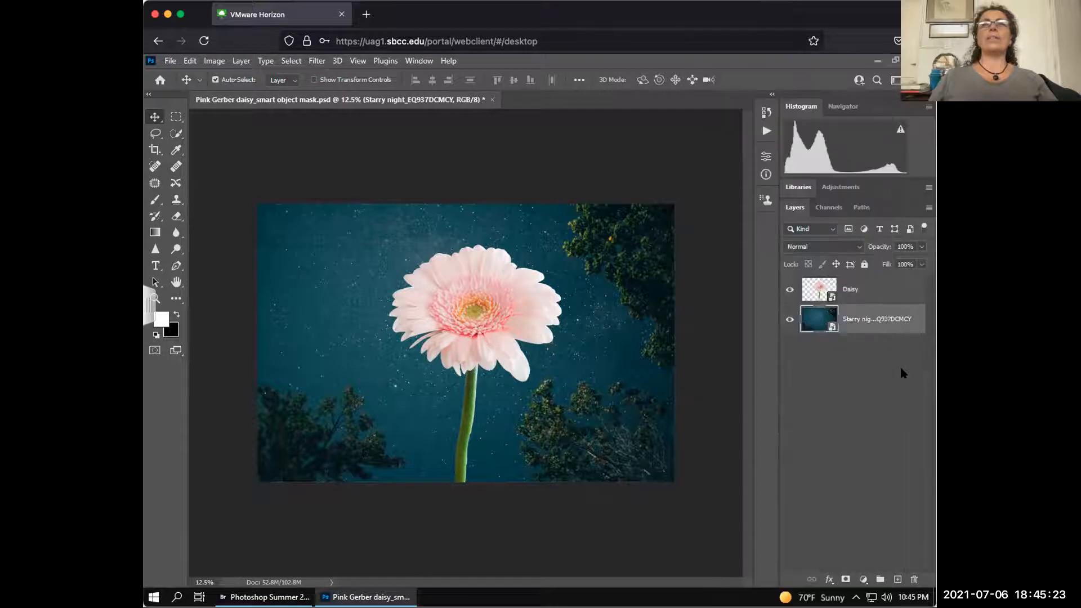
right_click(881, 320)
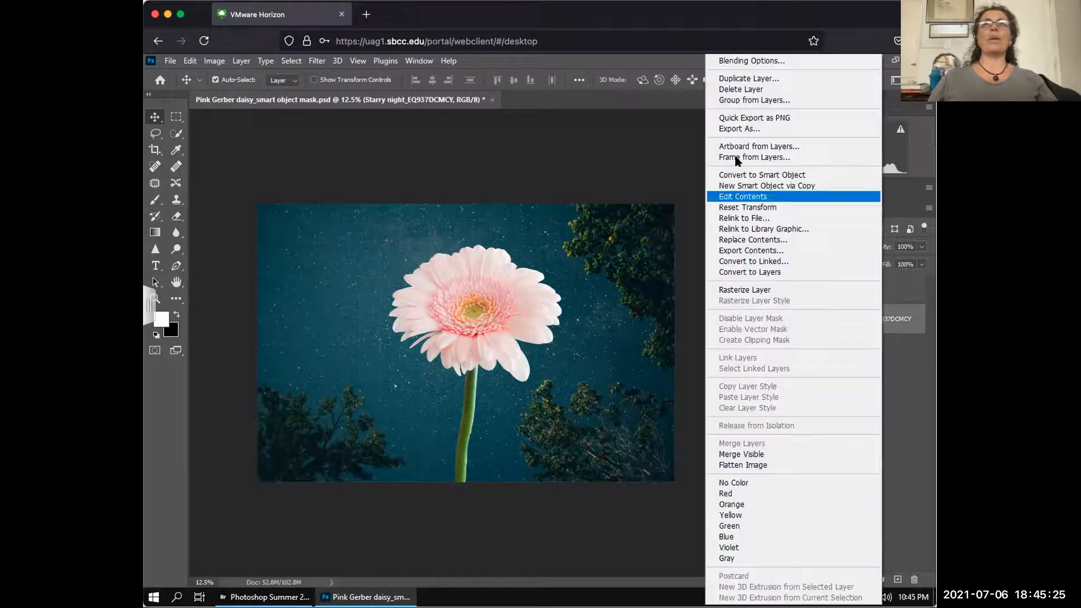
left_click(902, 329)
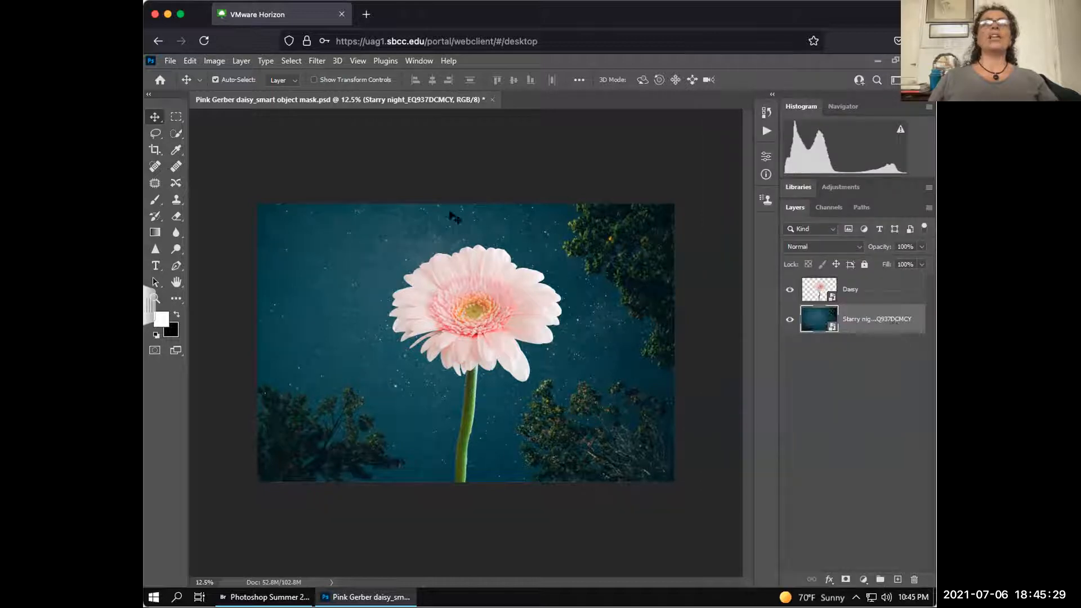
left_click(240, 61)
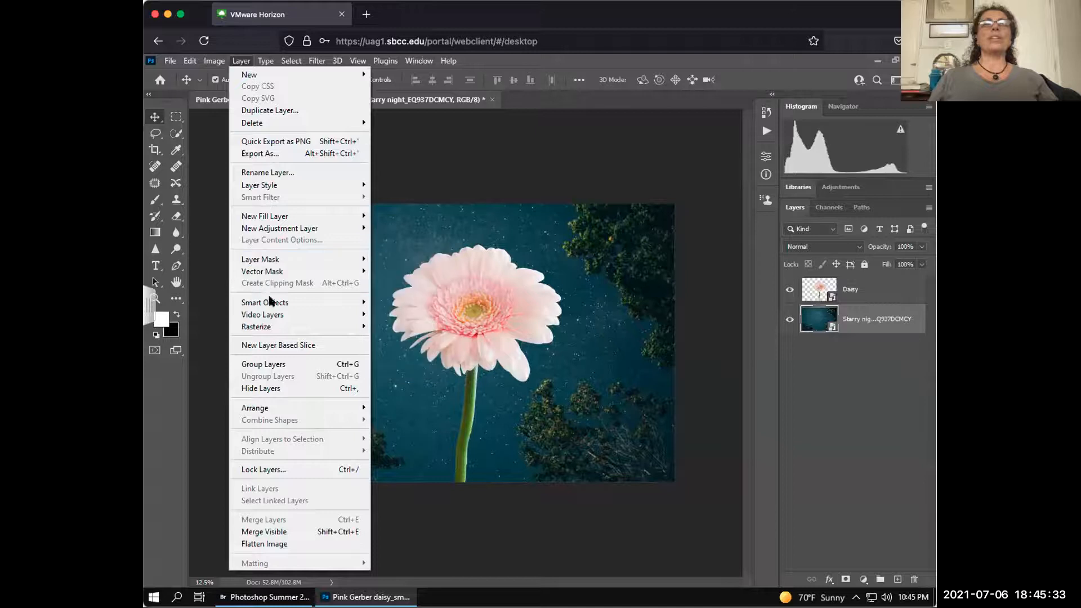
mouse_move(275, 303)
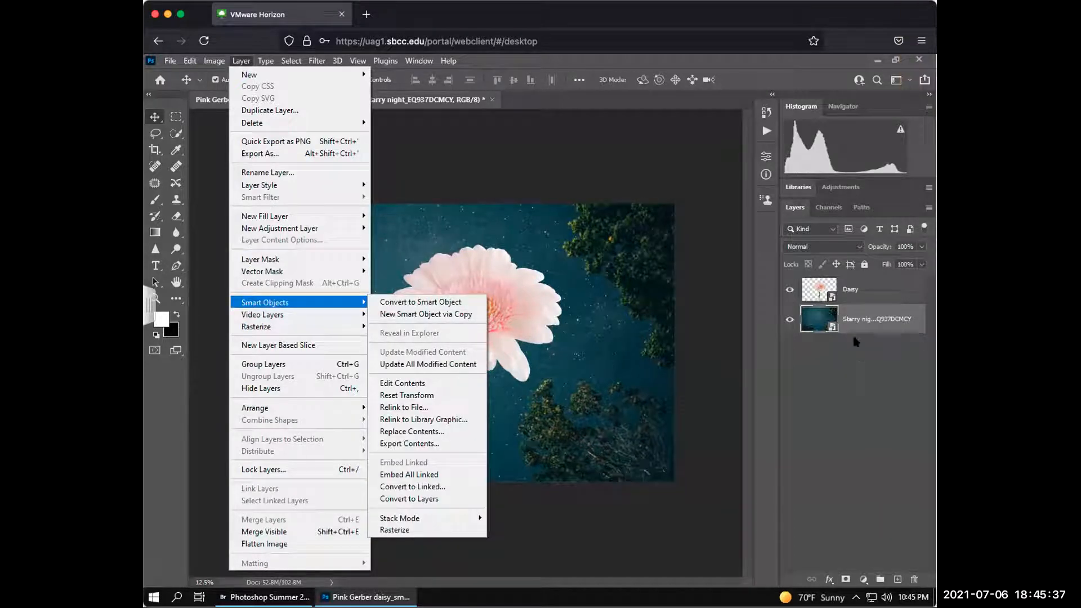
left_click(873, 323)
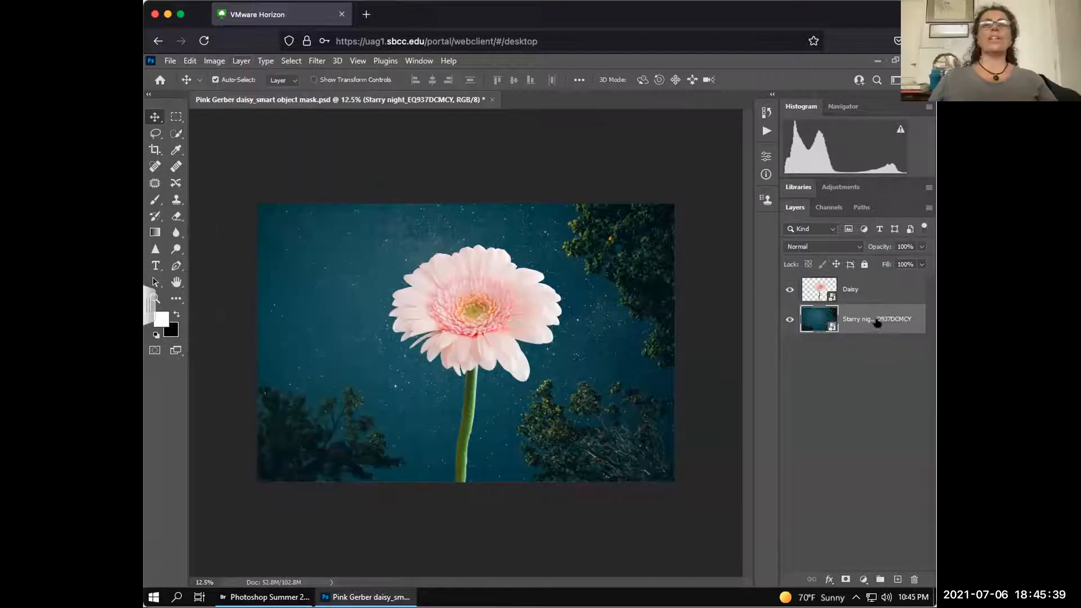
left_click(240, 62)
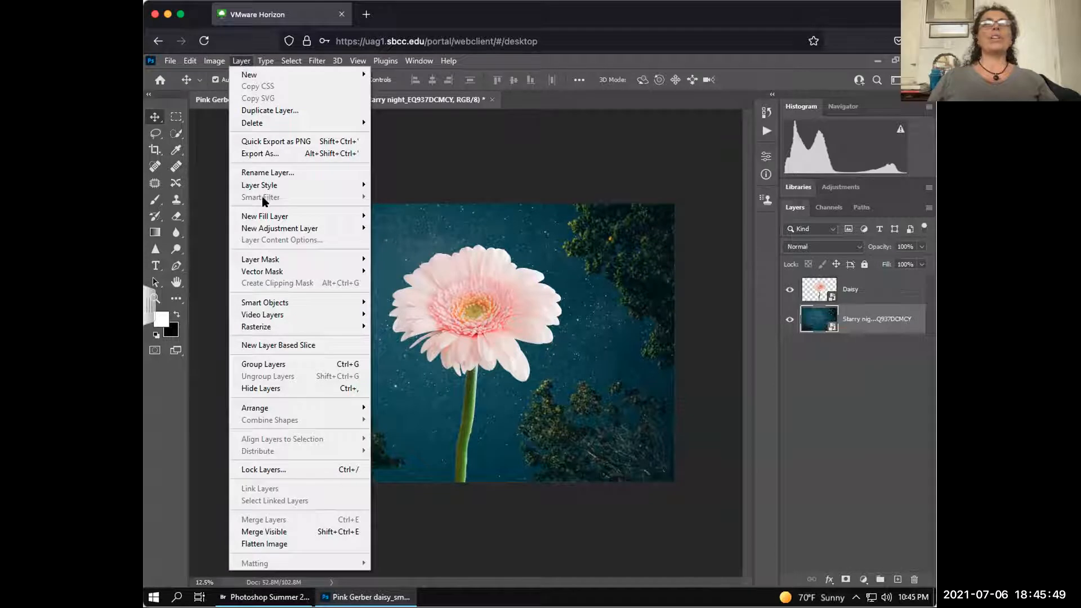
mouse_move(291, 303)
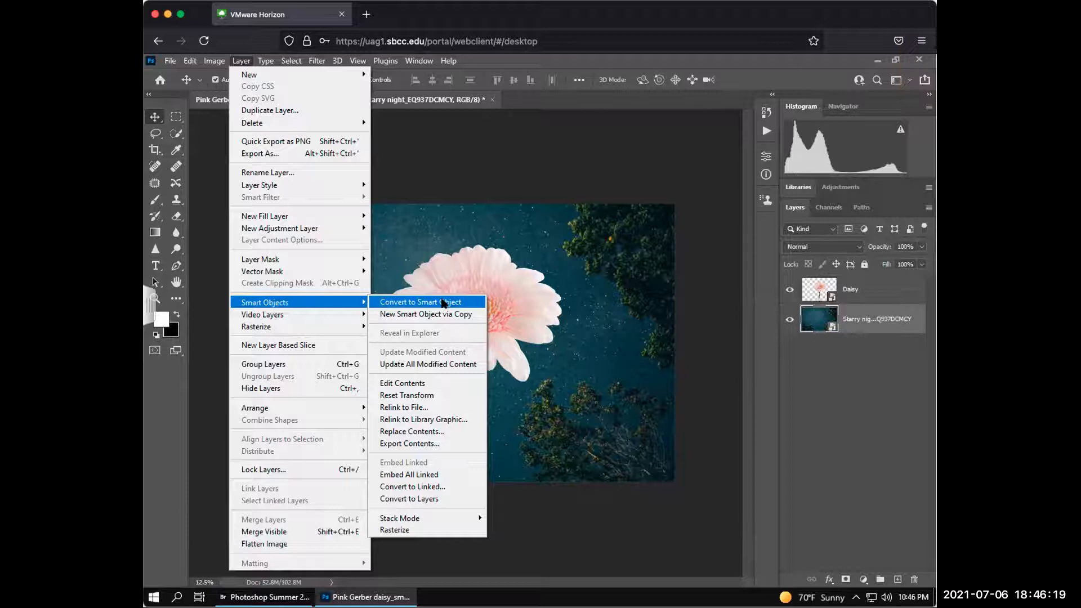
left_click(853, 395)
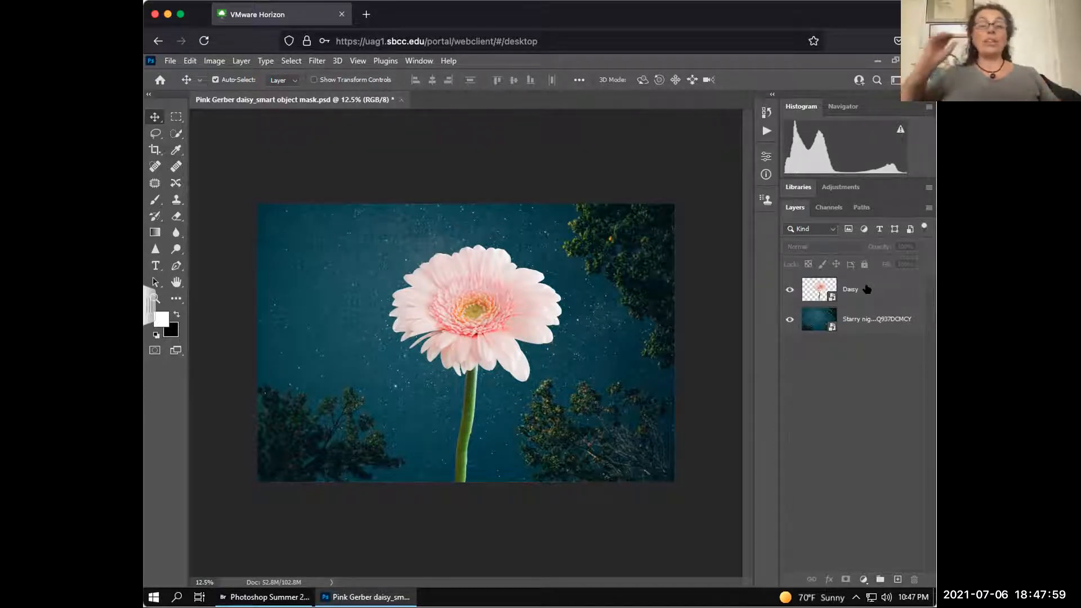
Open the contents of the Daisy layer's smart object for editing.
left_click(890, 326)
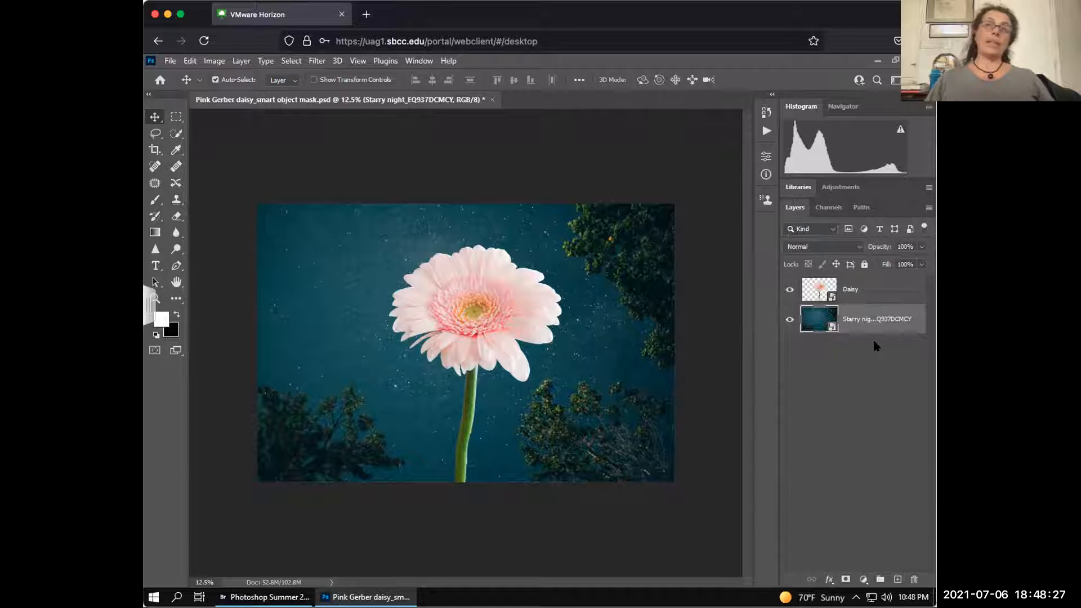
left_click(886, 292)
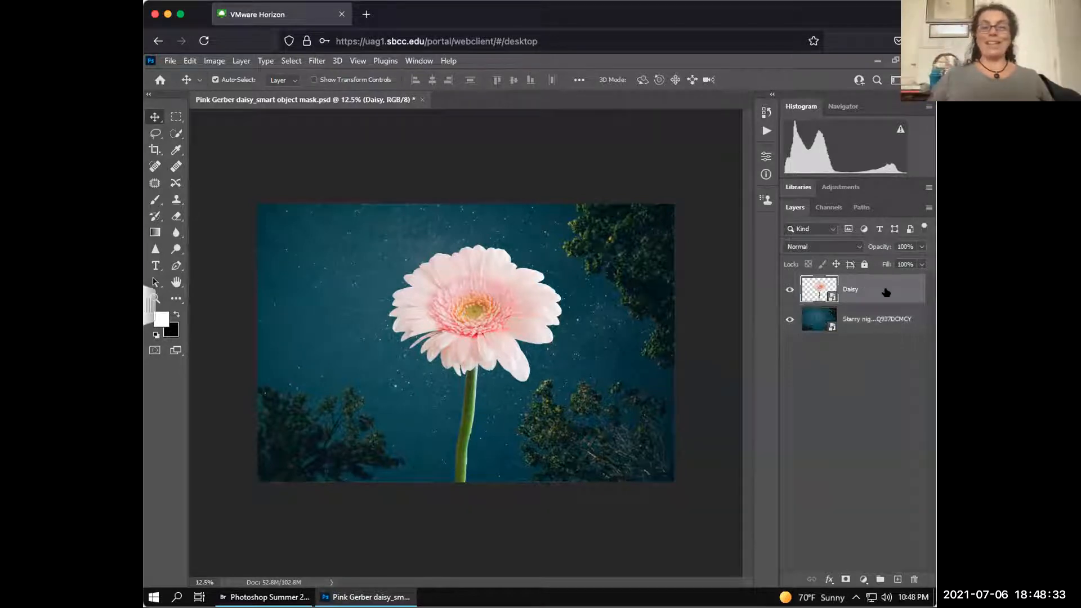
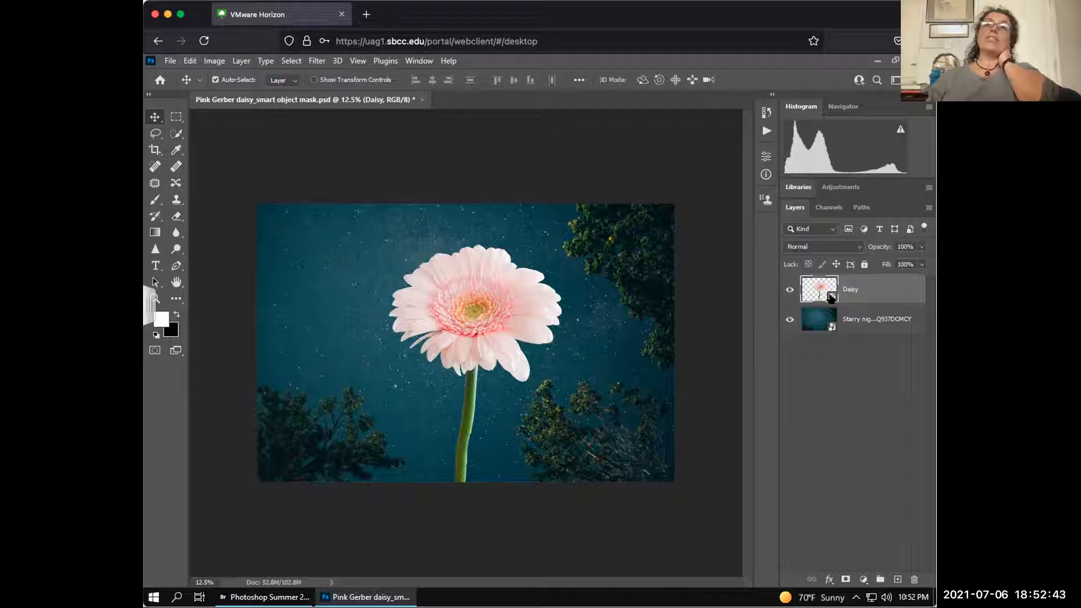
double_click(832, 299)
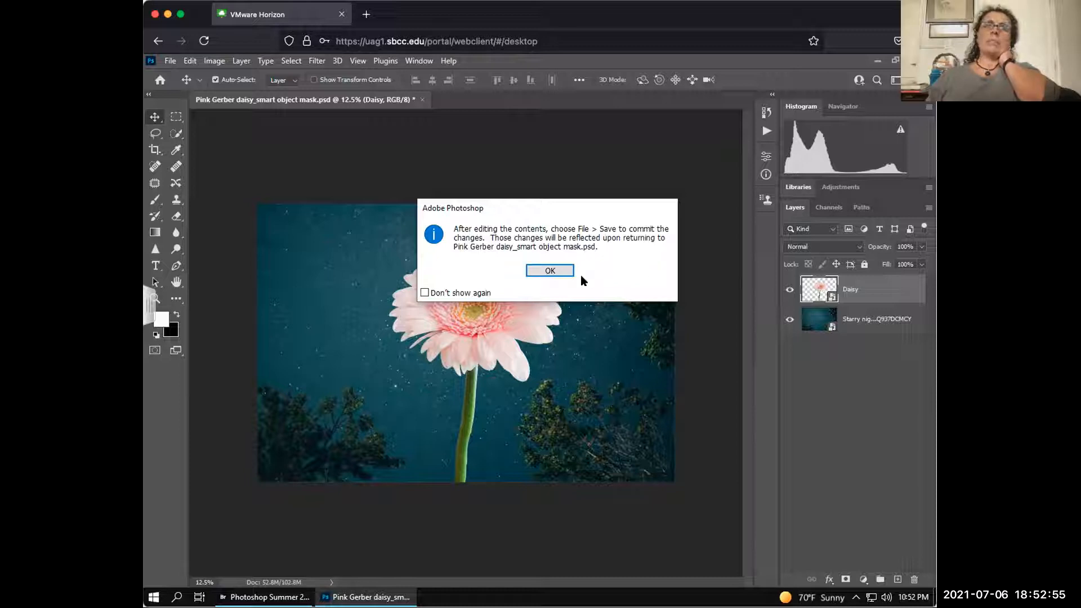
left_click(551, 271)
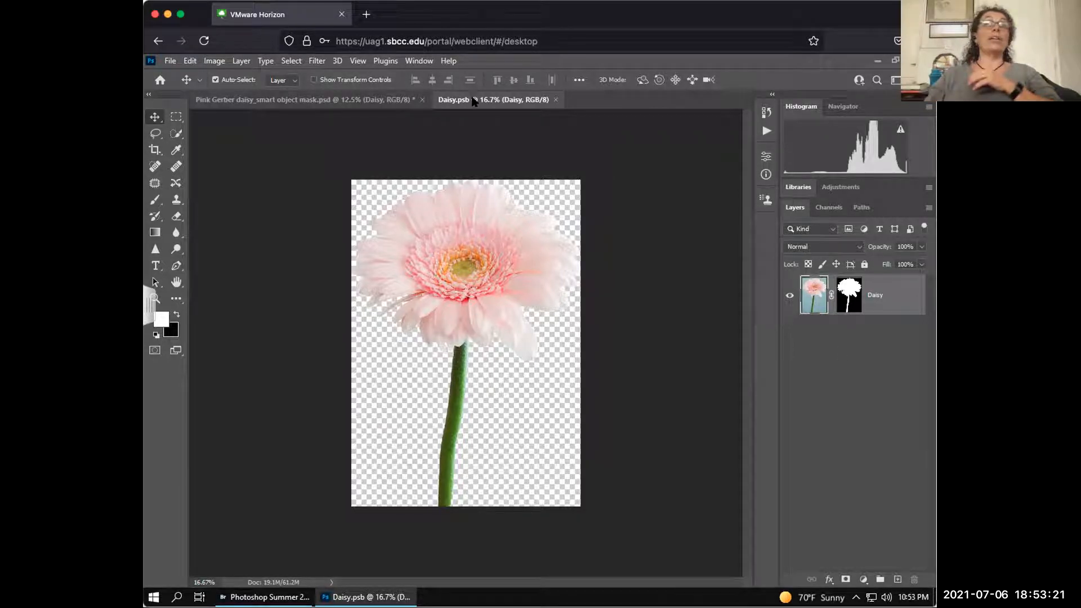
Compare the composite with Daisy.psb, and view the Daisy layer mask on its own before returning to the image.
left_click(307, 101)
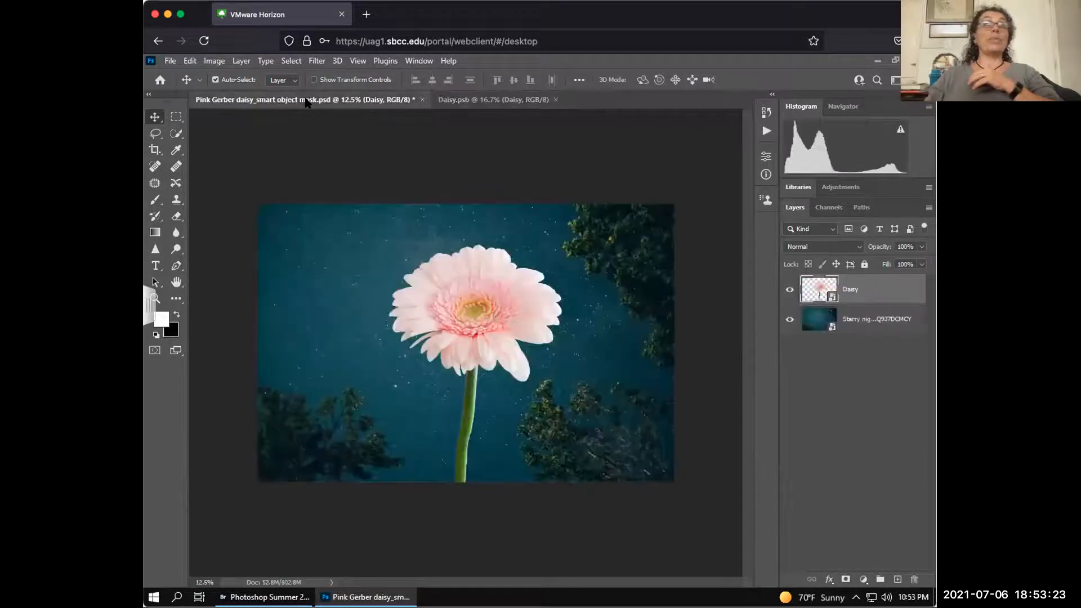
left_click(481, 102)
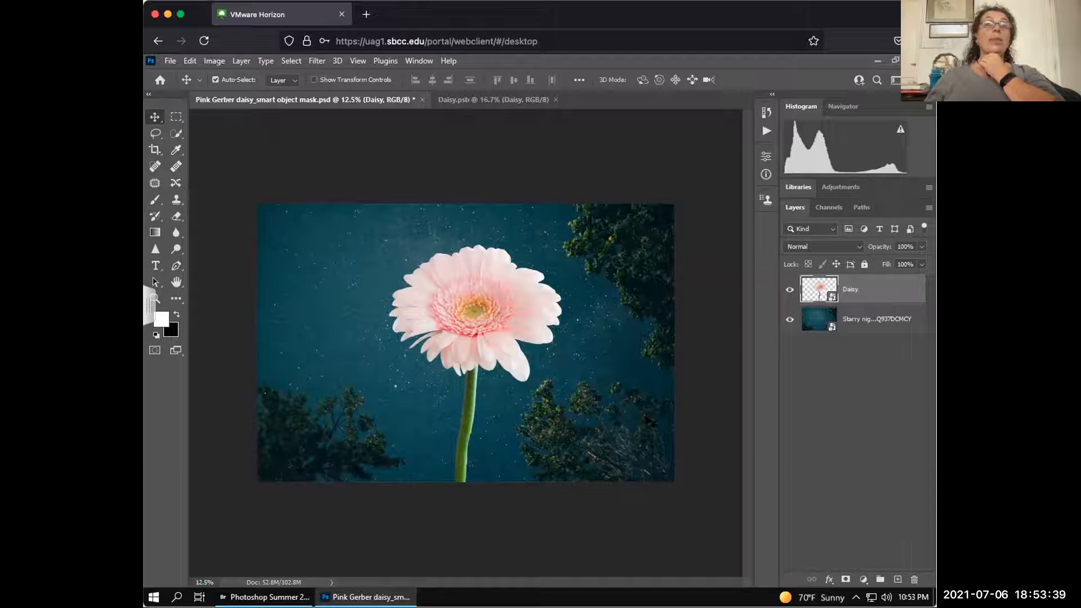
left_click(494, 100)
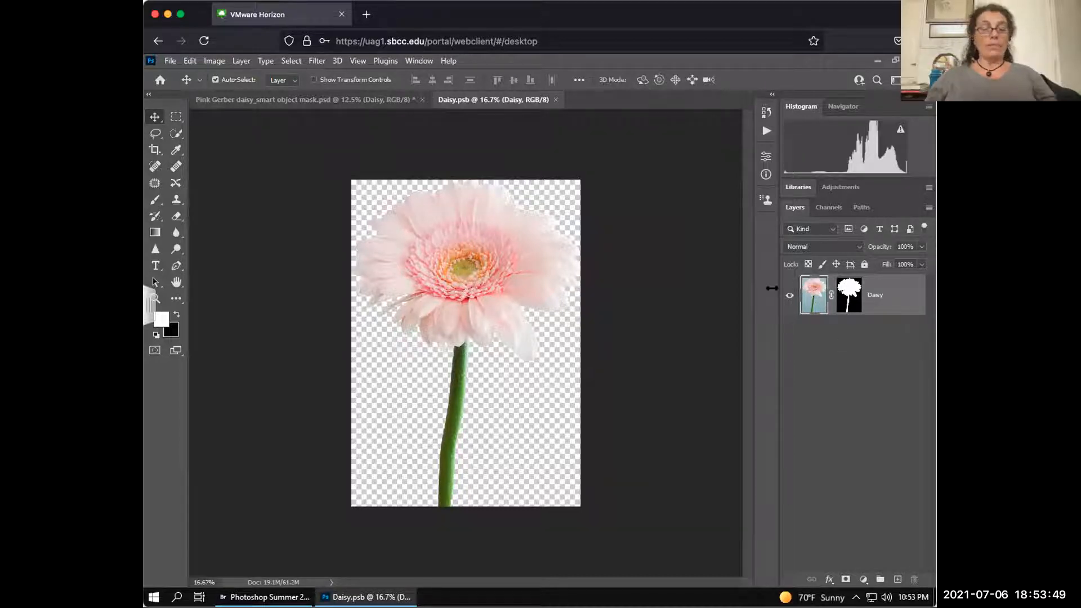
left_click(849, 295, "alt")
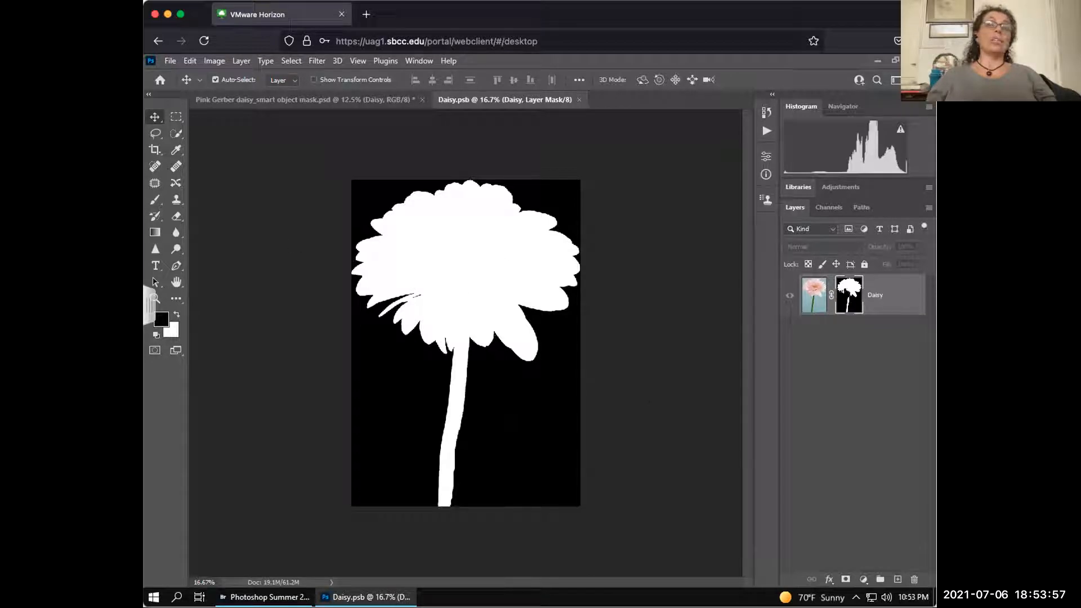
left_click(844, 291, "alt")
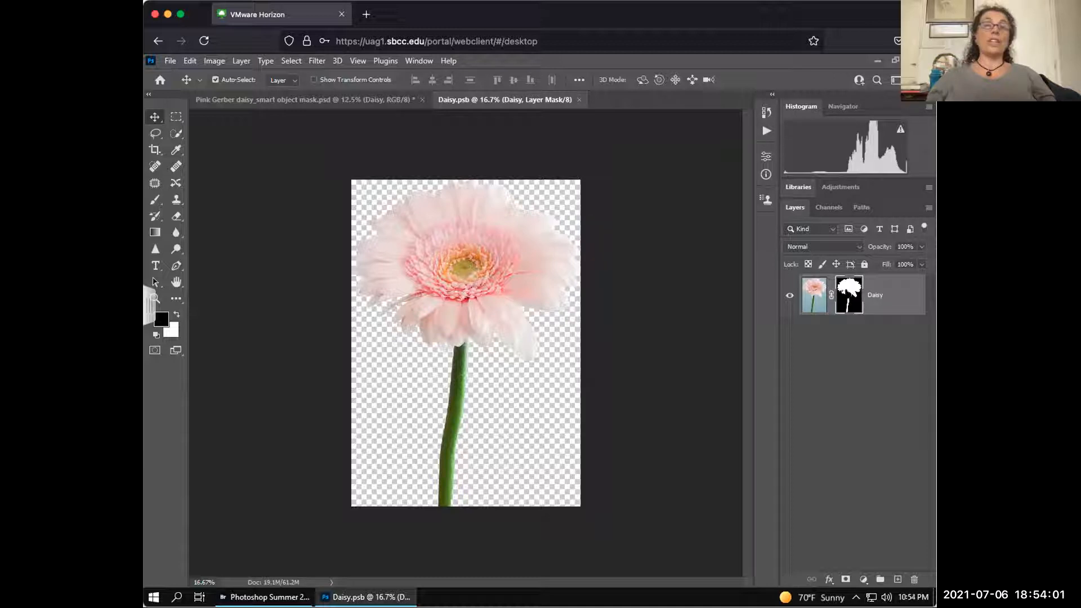
Turn the Daisy layer mask off and on twice to compare the flower with and without its background.
left_click(849, 290, "shift")
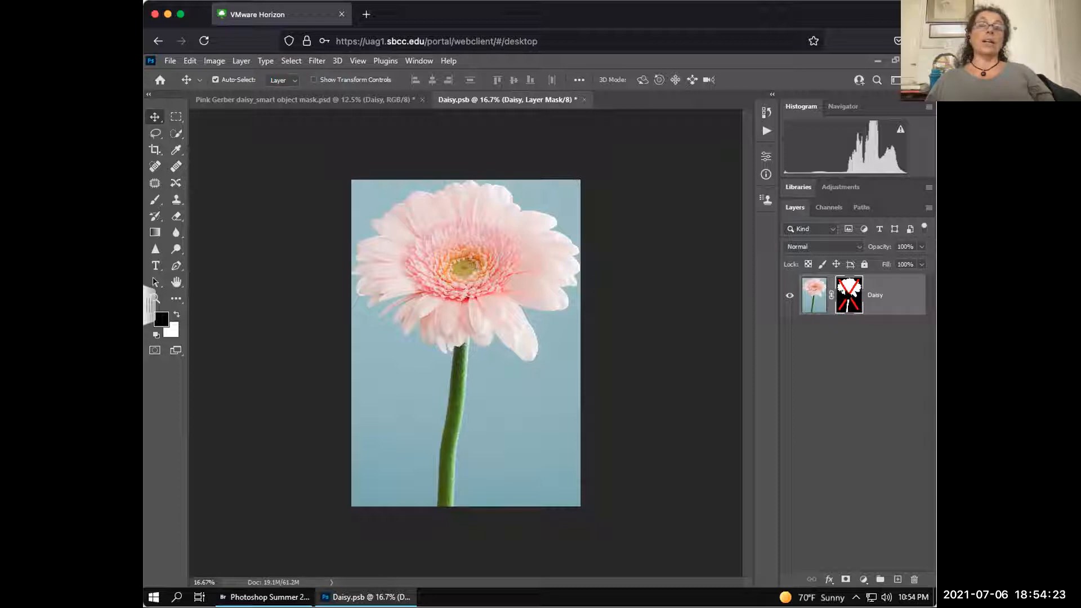
left_click(844, 293, "shift")
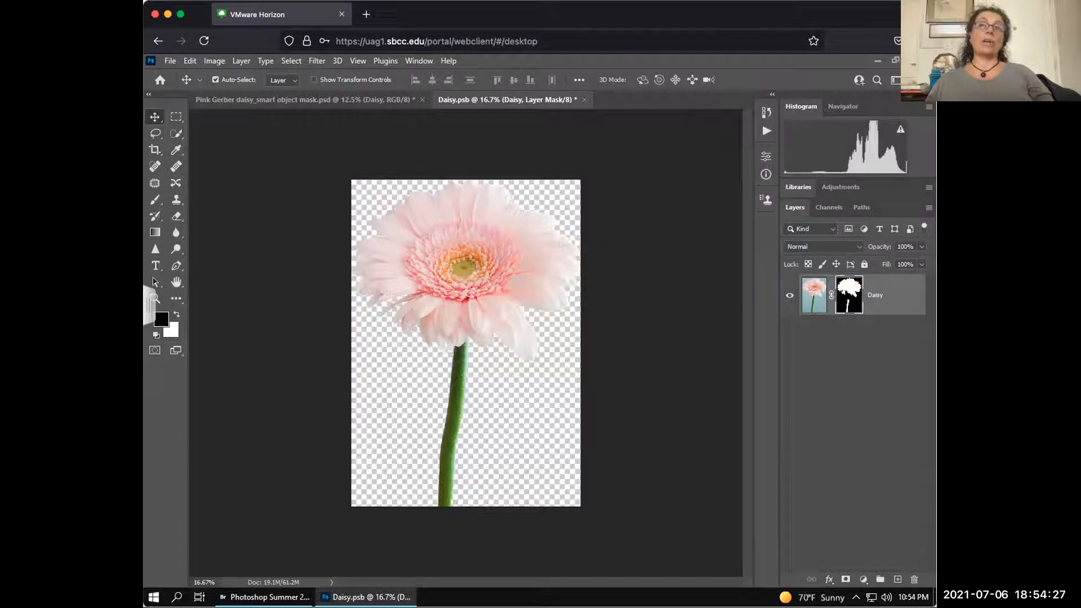
left_click(844, 292, "shift")
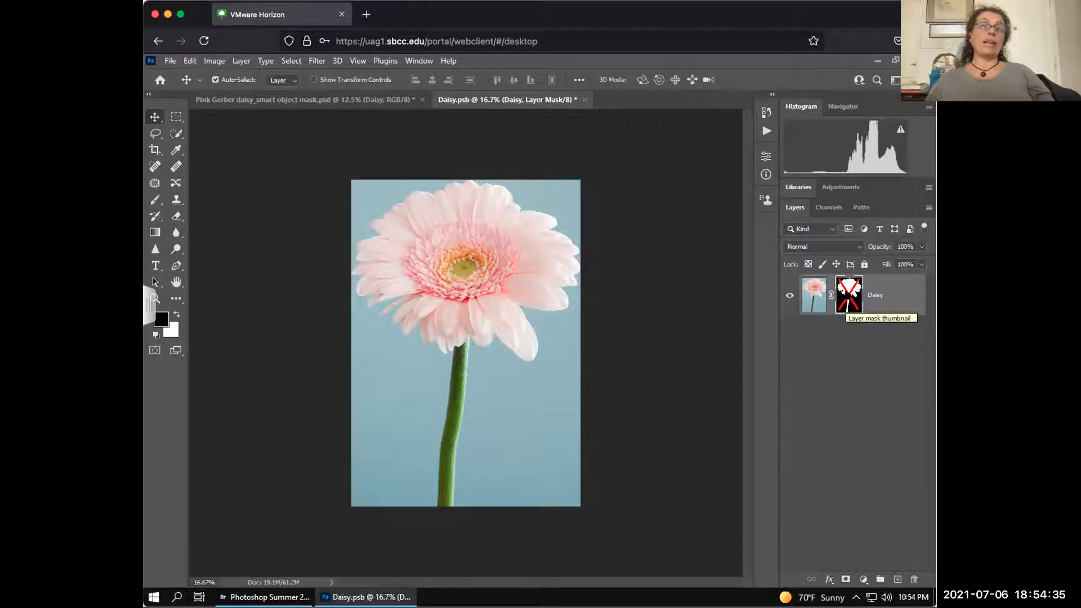
left_click(848, 290, "shift")
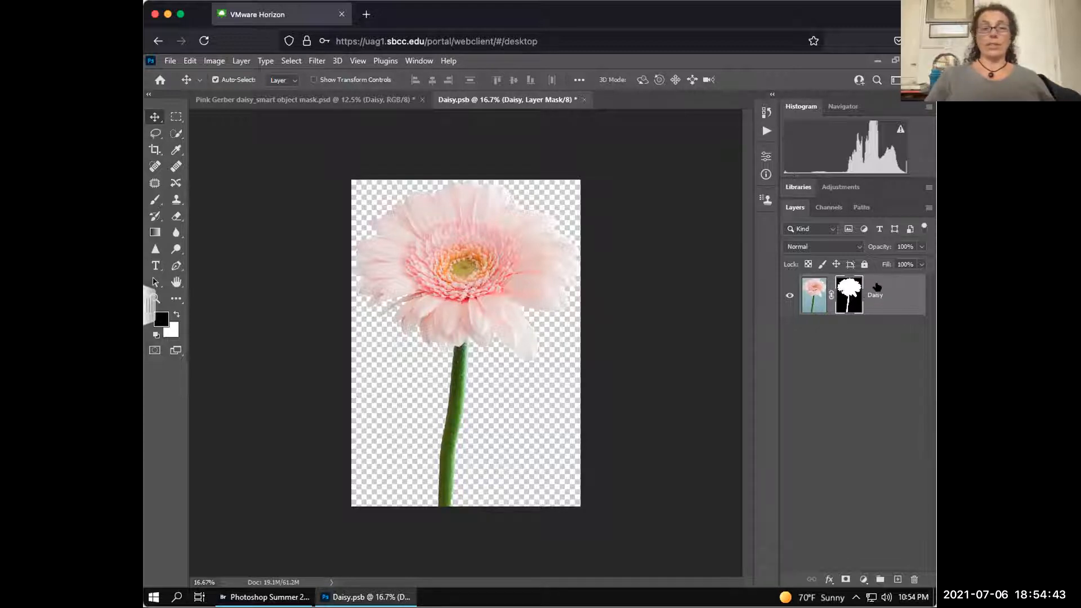
right_click(826, 365)
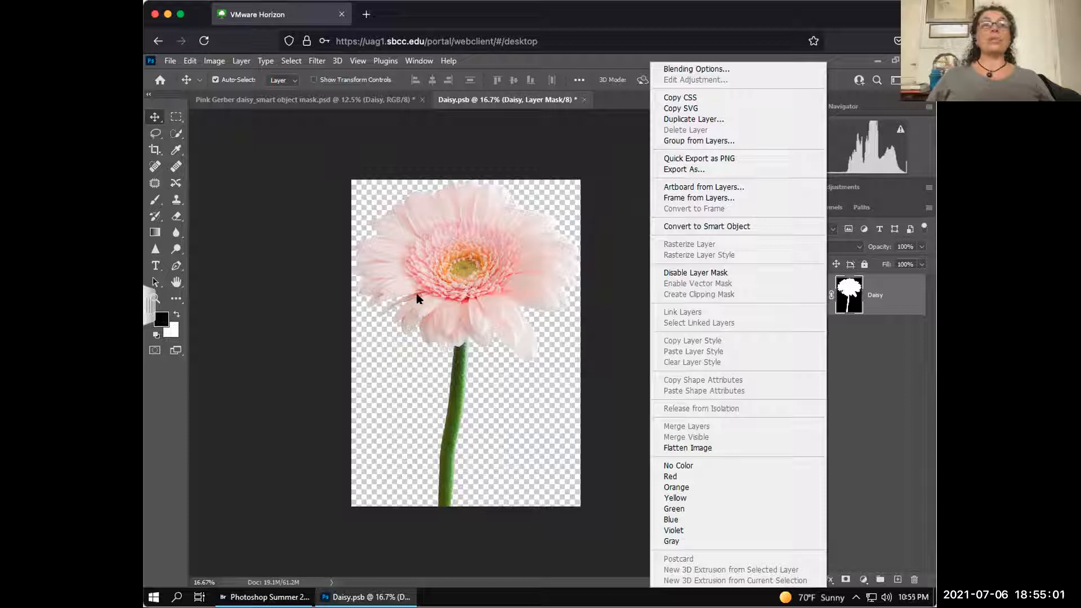
left_click(891, 382)
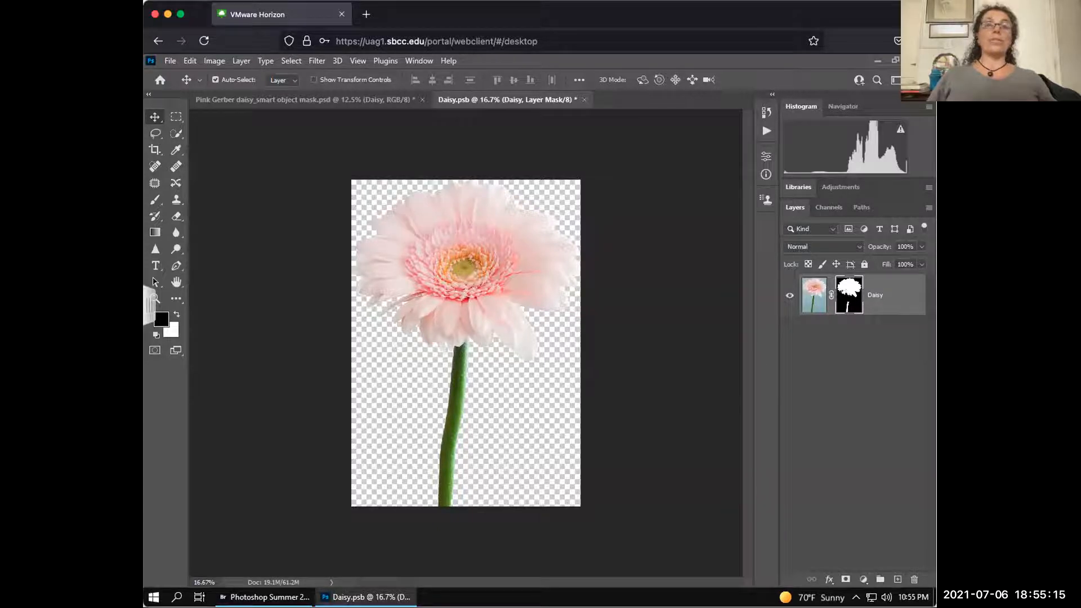
Disable the Daisy layer mask in Daisy.psb, save the smart object, and return to the composite document.
left_click(847, 295, "shift")
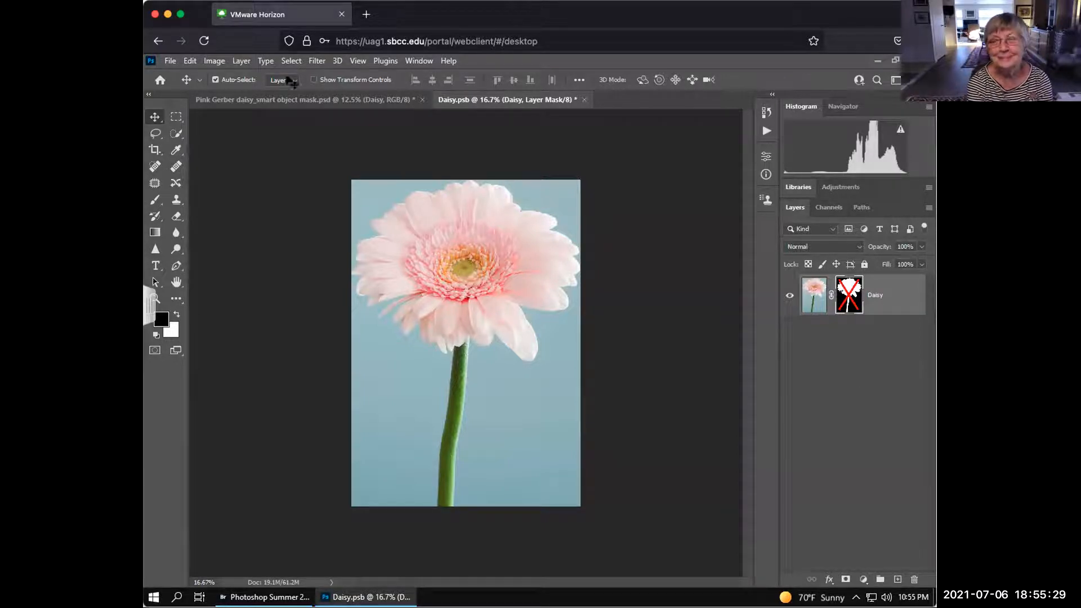
left_click(313, 104)
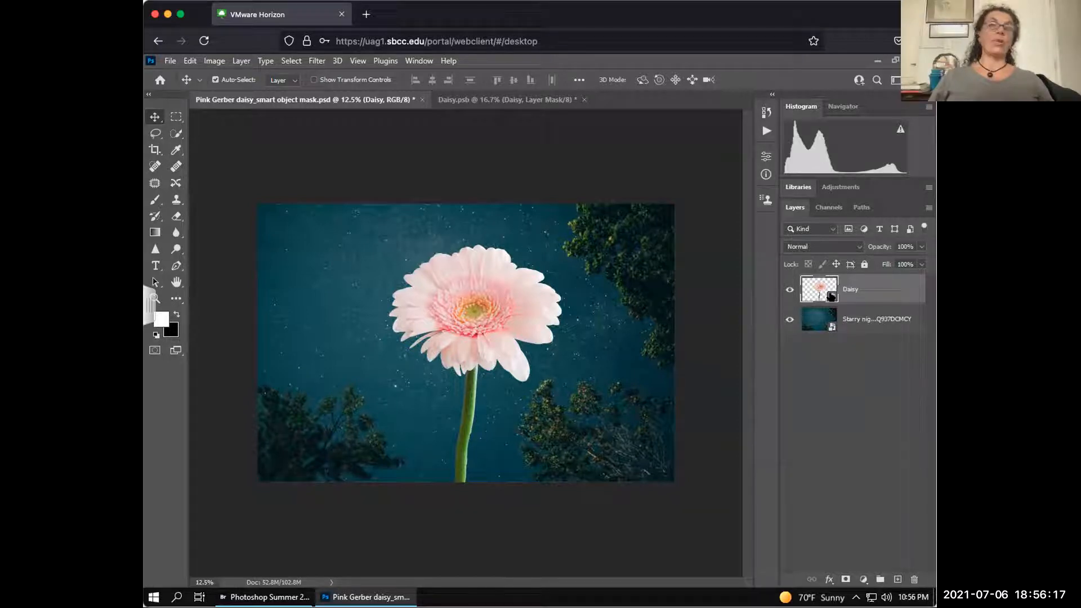
left_click(553, 100)
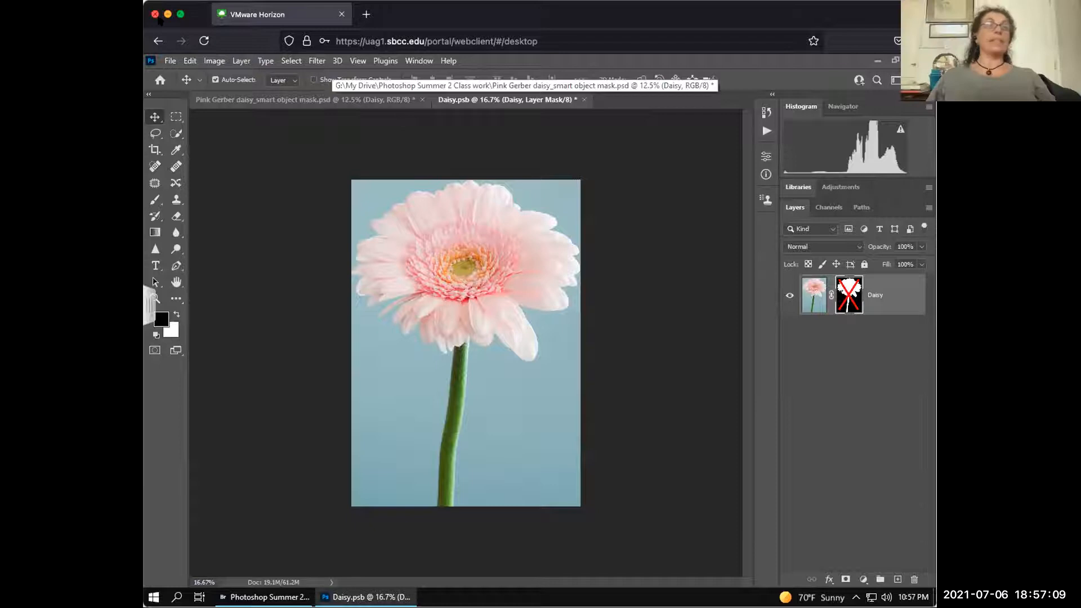
left_click(170, 62)
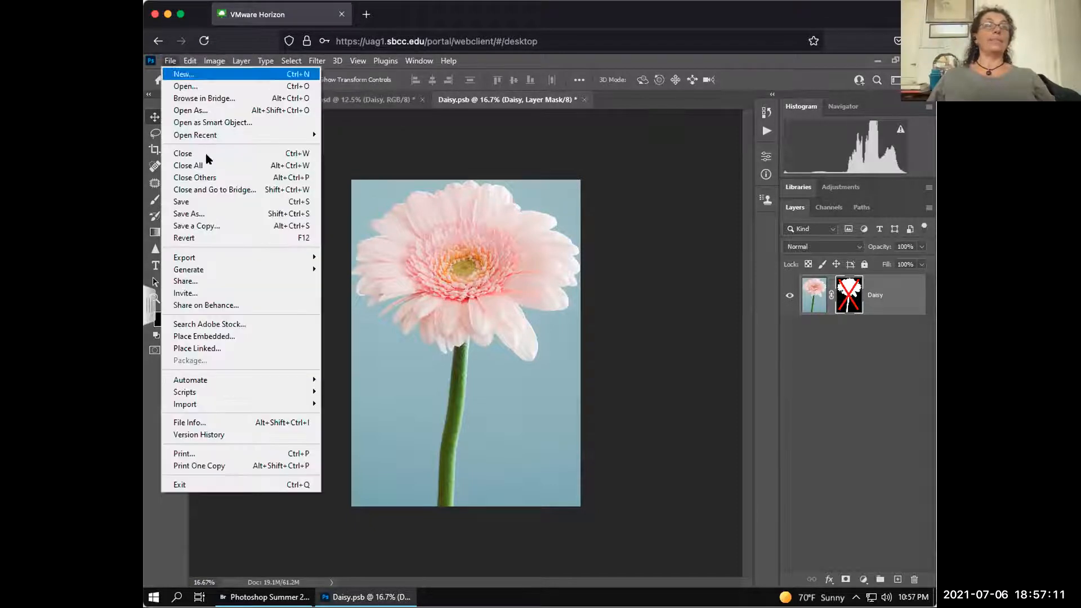
left_click(181, 204)
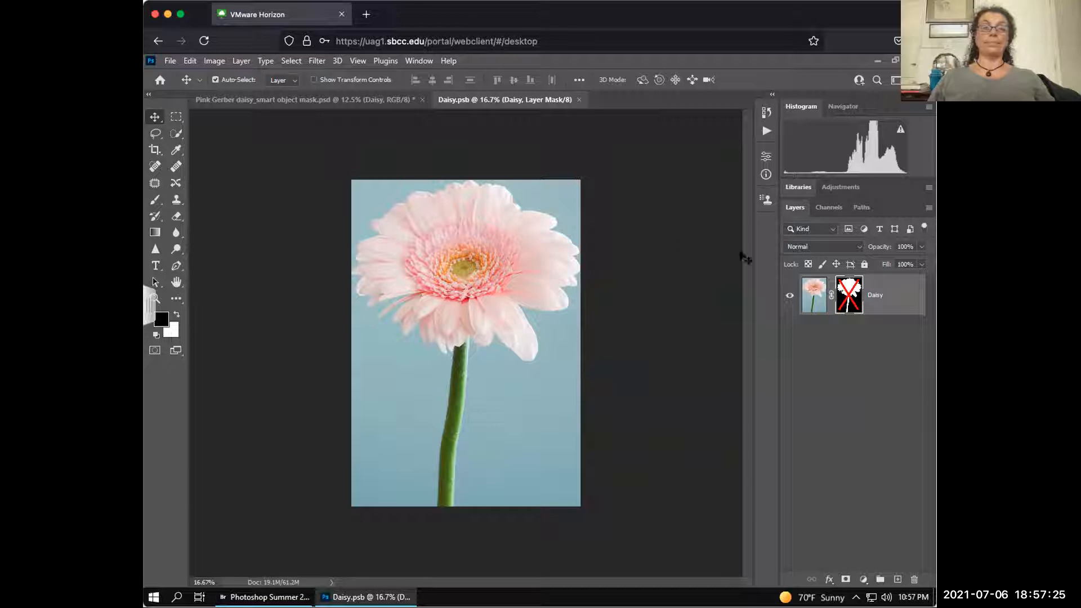
left_click(265, 102)
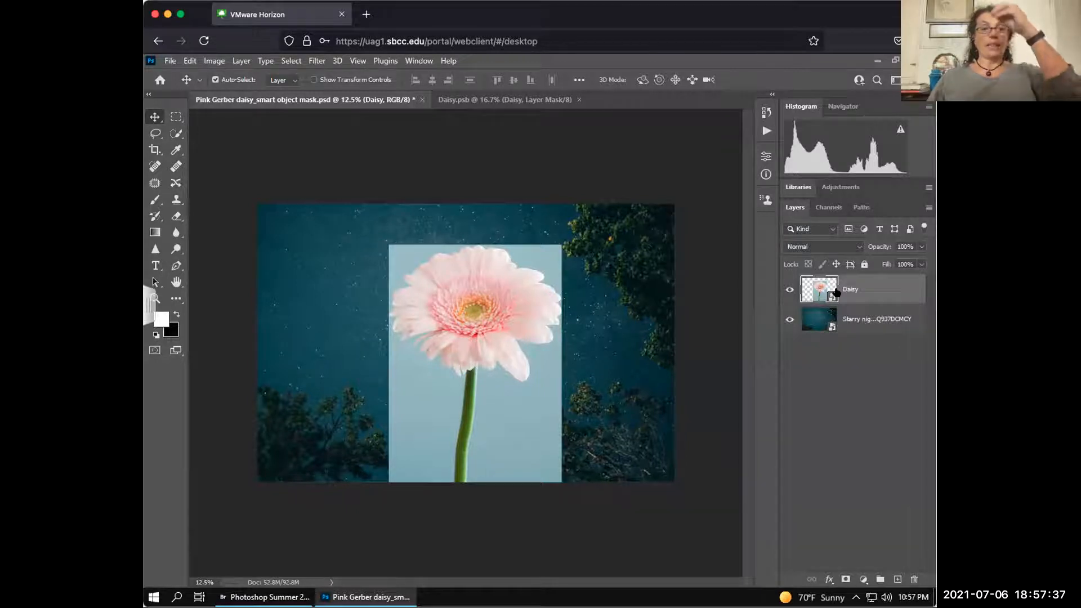
Re-enable the disabled Daisy layer mask inside Daisy.psb.
left_click(532, 101)
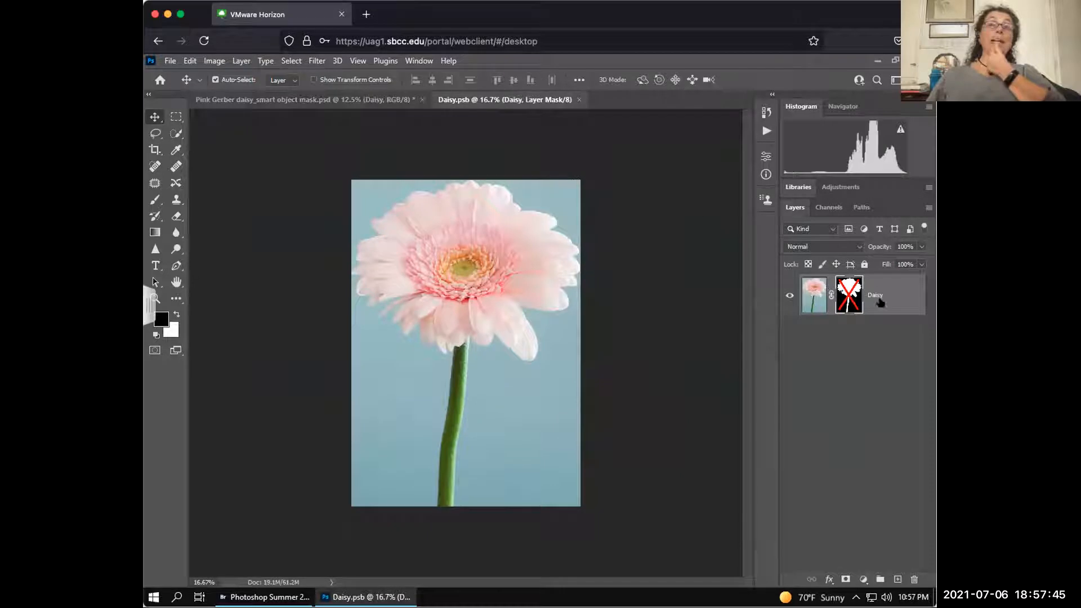
left_click(344, 101)
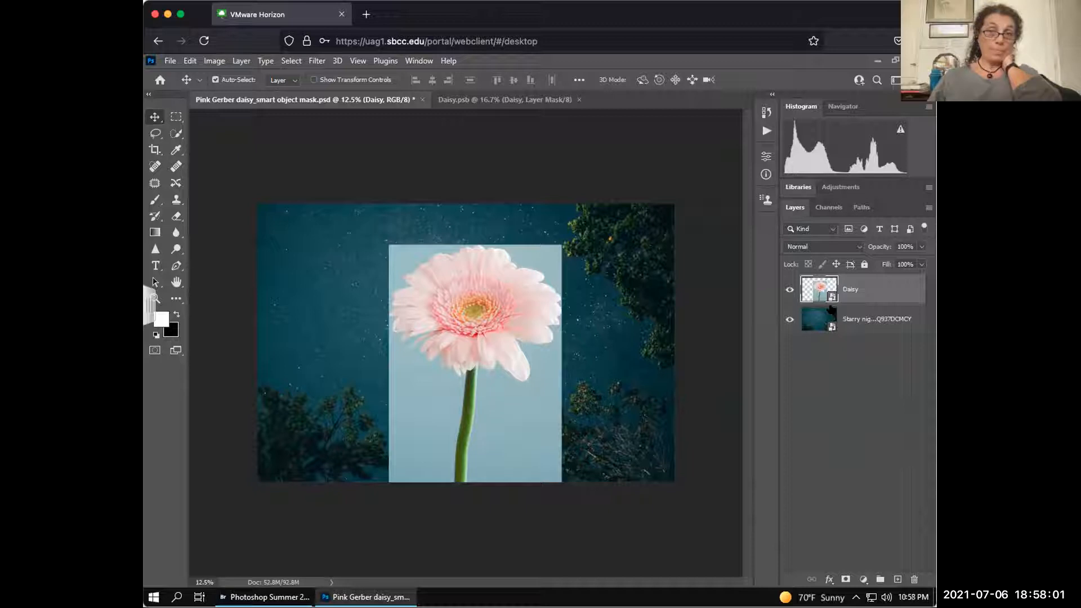
left_click(467, 101)
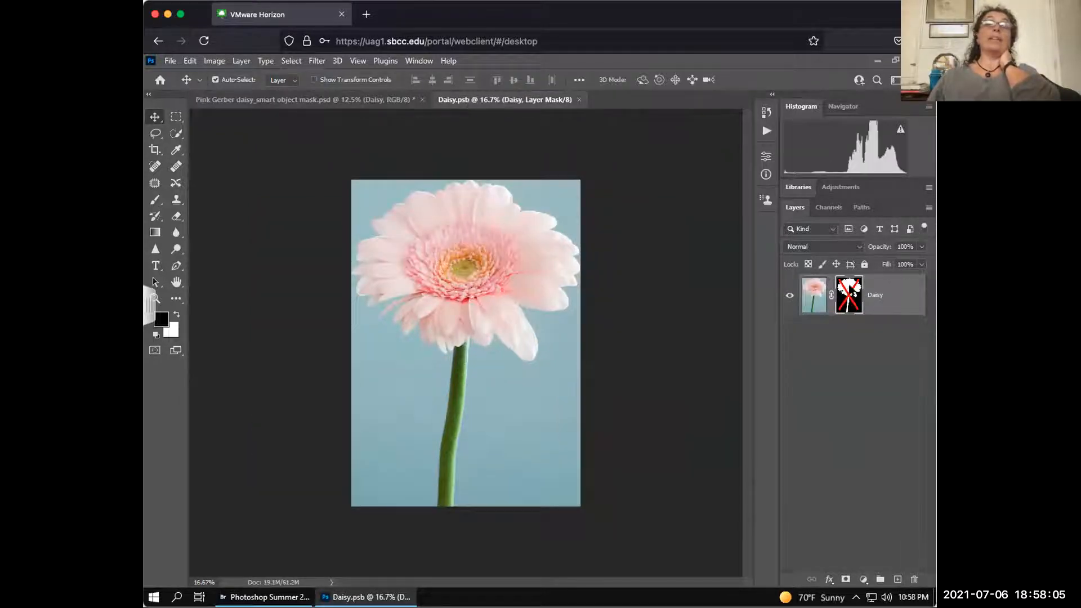
left_click(848, 294, "shift")
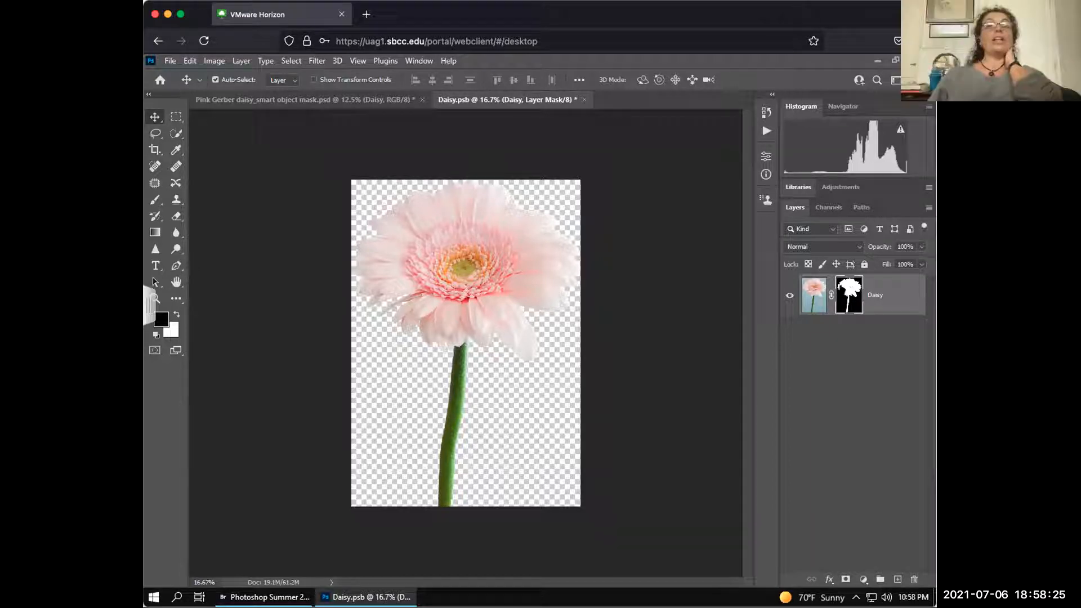
Compare the daisy in the composite document with the masked daisy in the unsaved Daisy.psb.
left_click(258, 101)
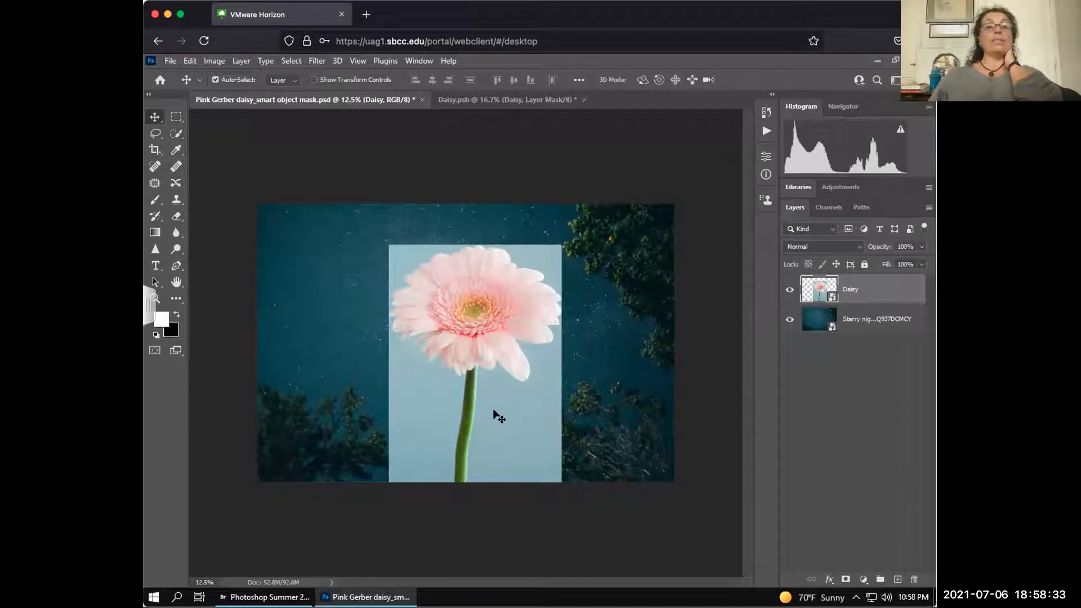
left_click(481, 101)
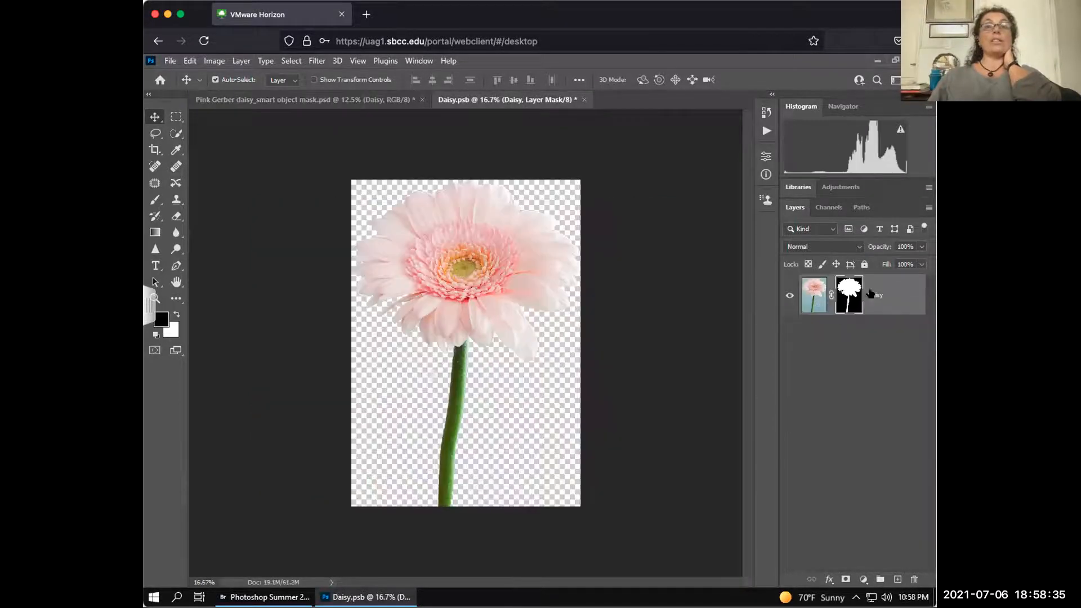
left_click(336, 101)
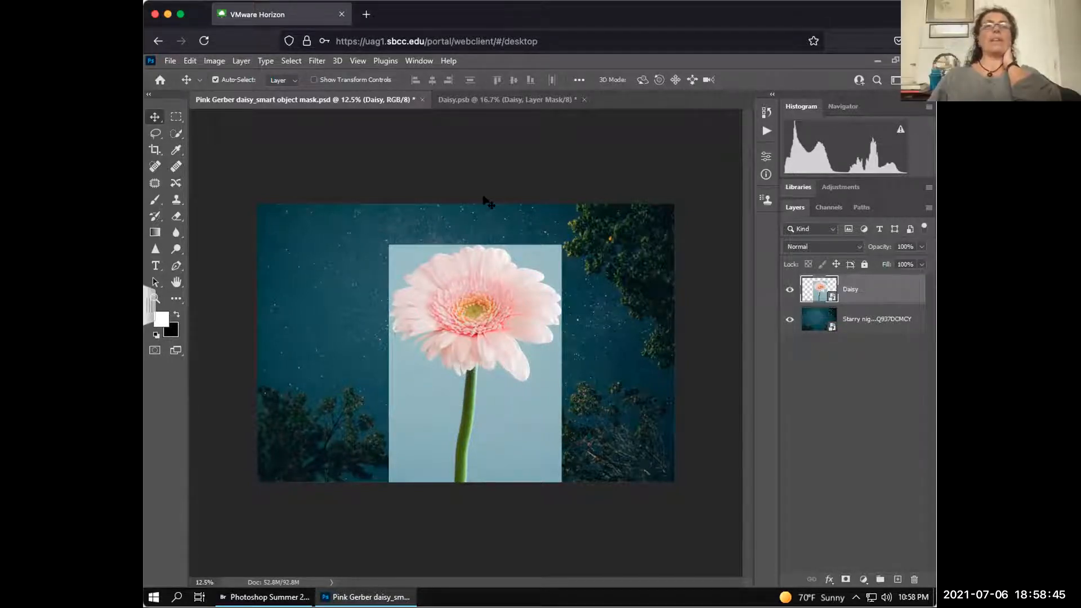
left_click(495, 101)
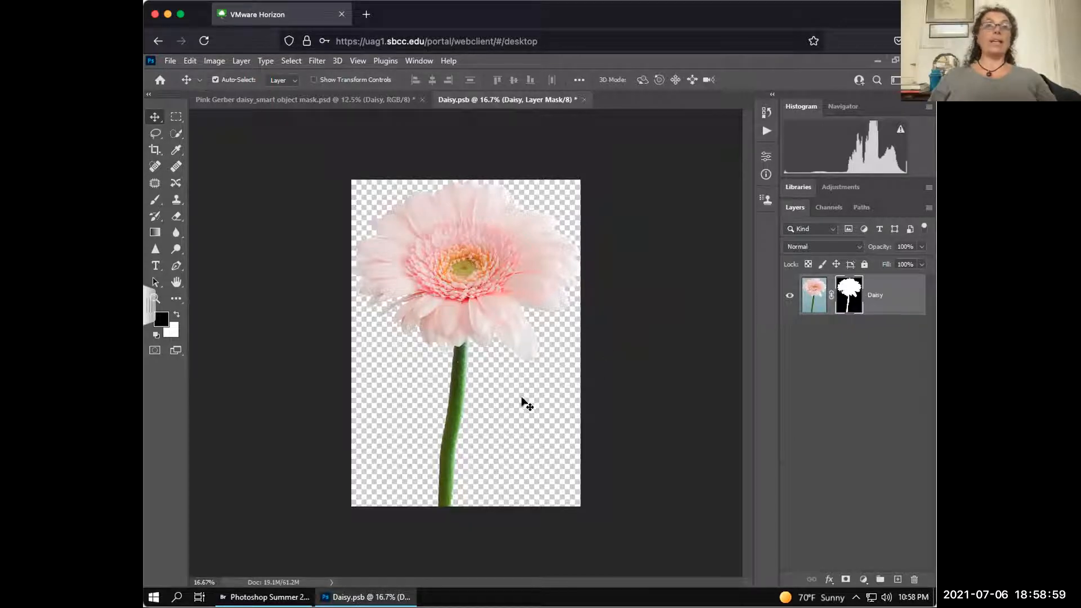
left_click(329, 99)
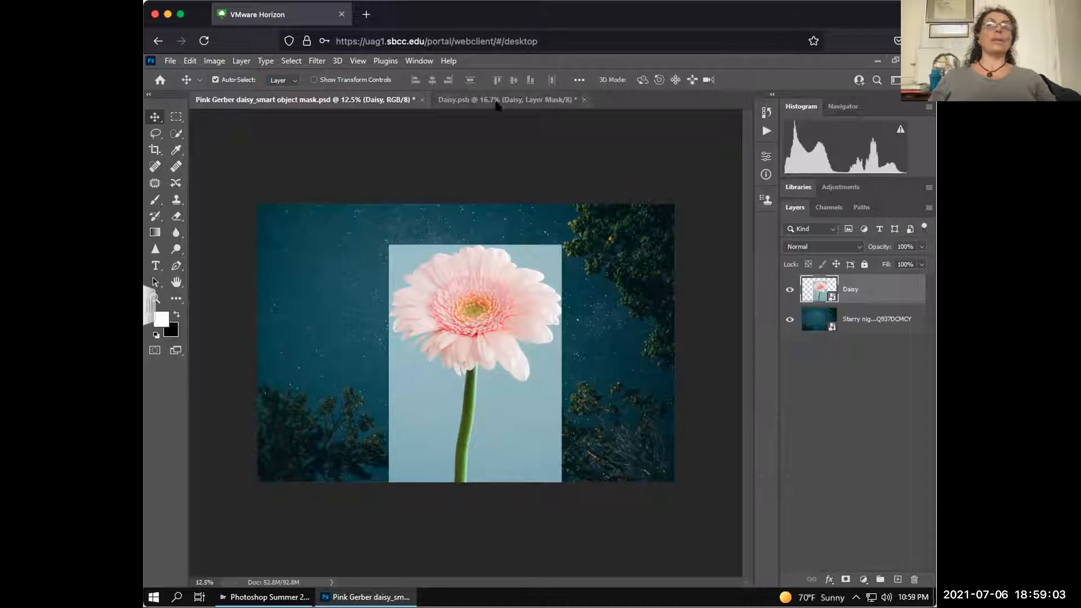
left_click(543, 100)
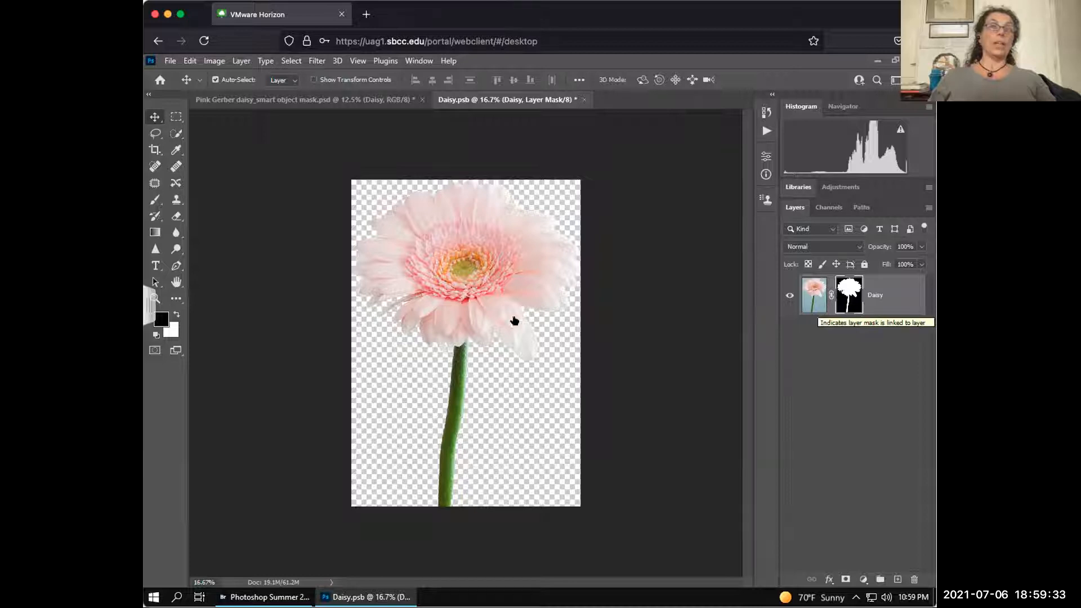
left_click(304, 99)
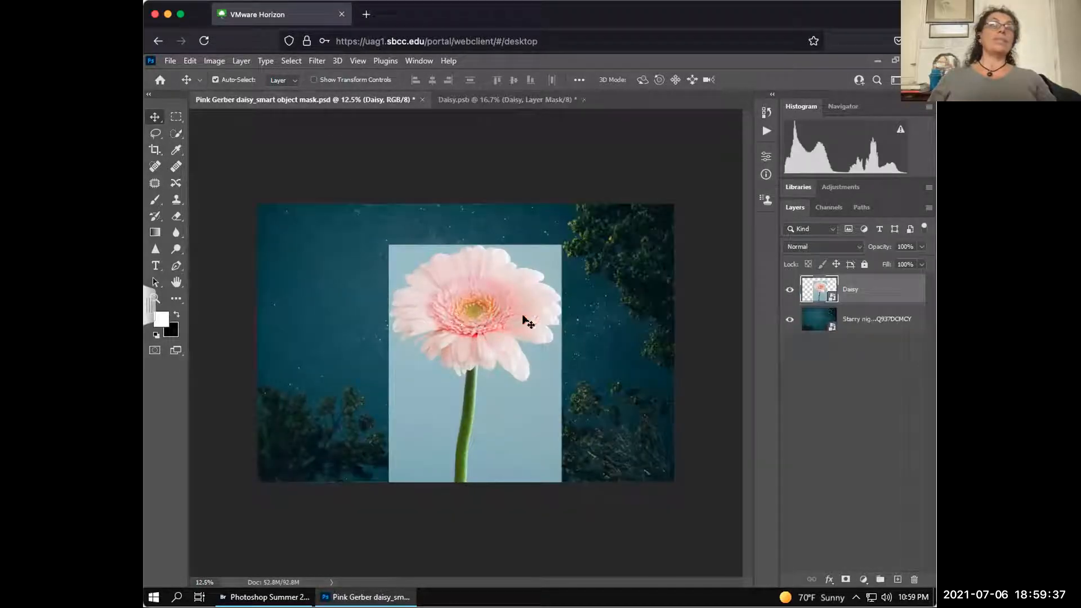
Save Daisy.psb with its layer mask enabled, and compare it with the updated starry night composite document.
left_click(525, 102)
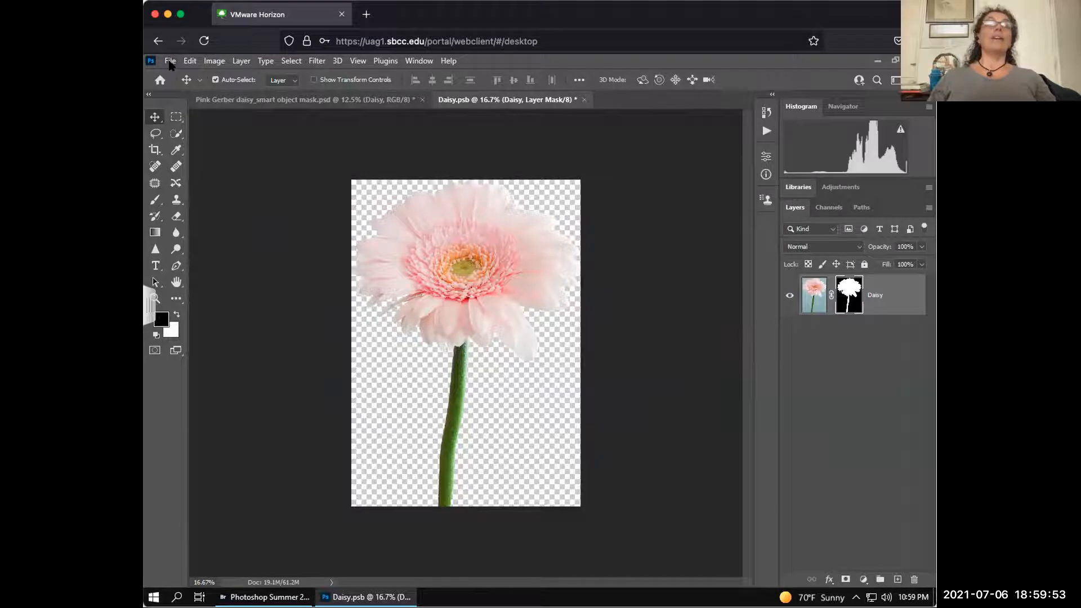
left_click(170, 61)
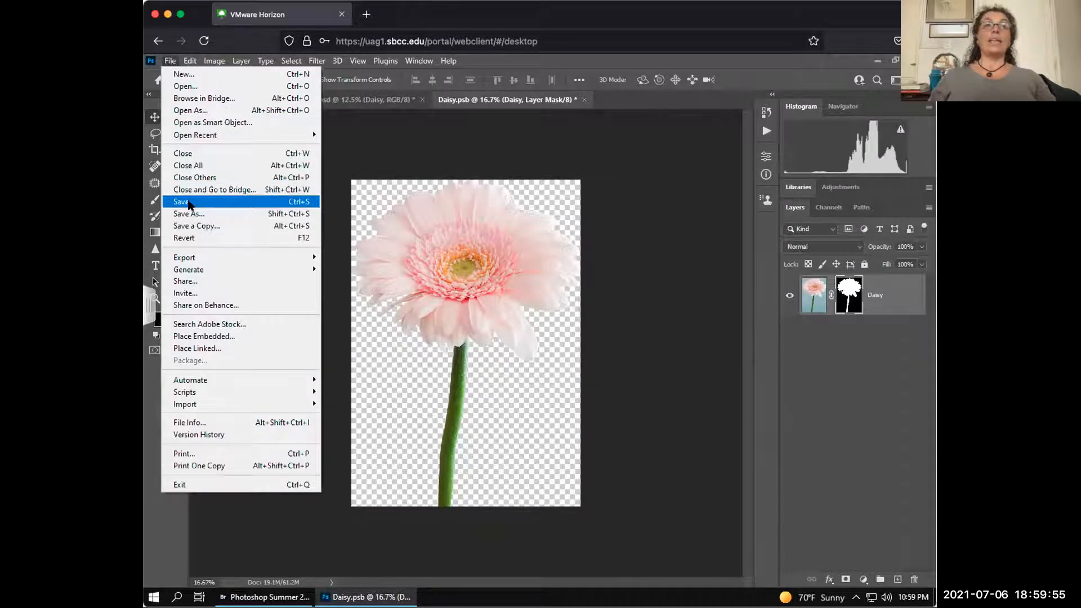
left_click(189, 202)
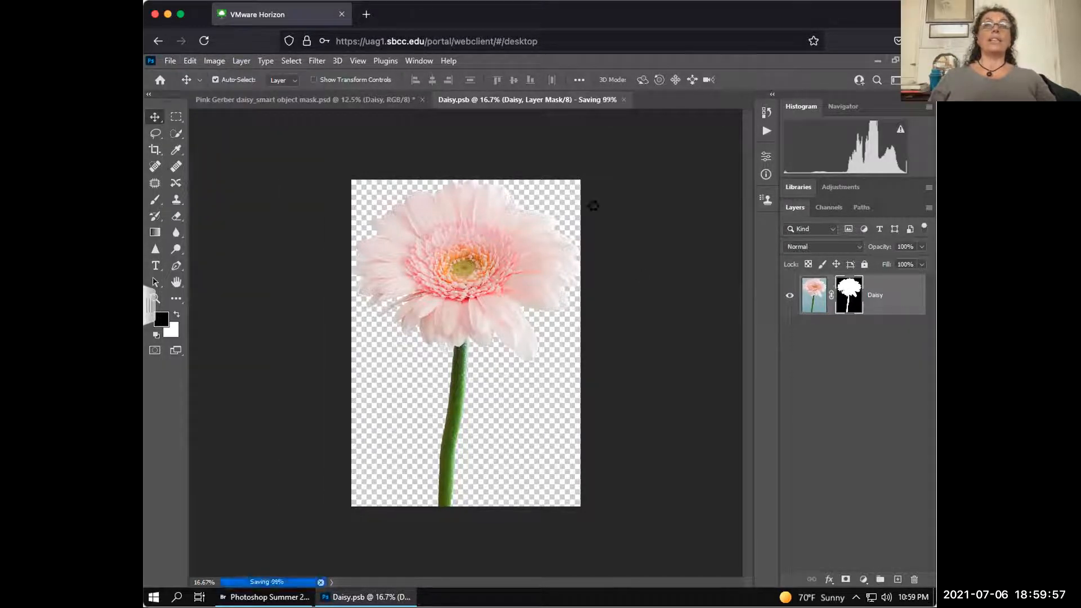
left_click(297, 100)
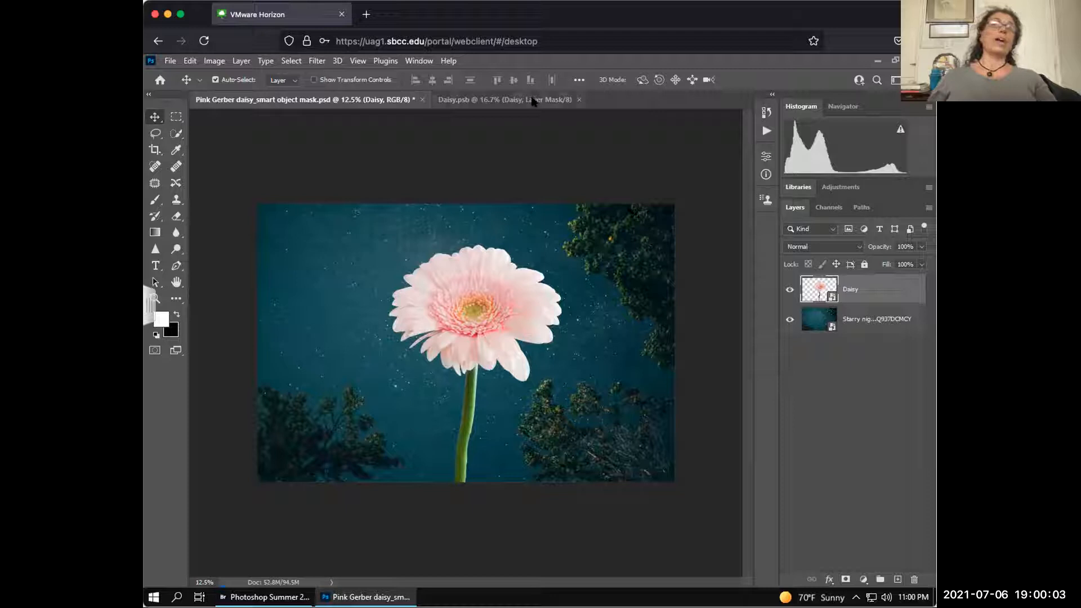
left_click(535, 101)
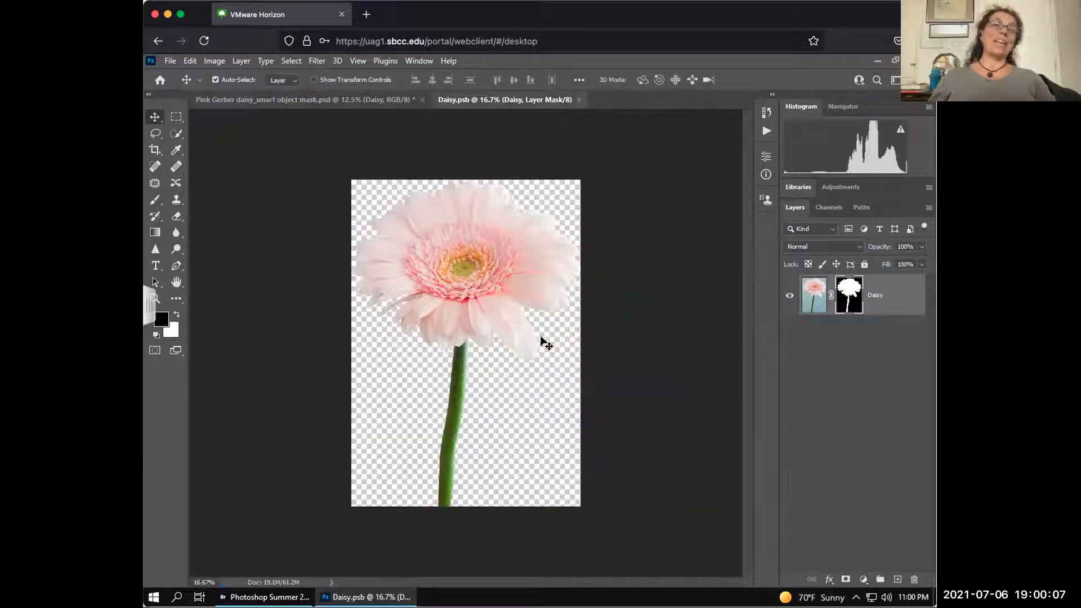
left_click(319, 102)
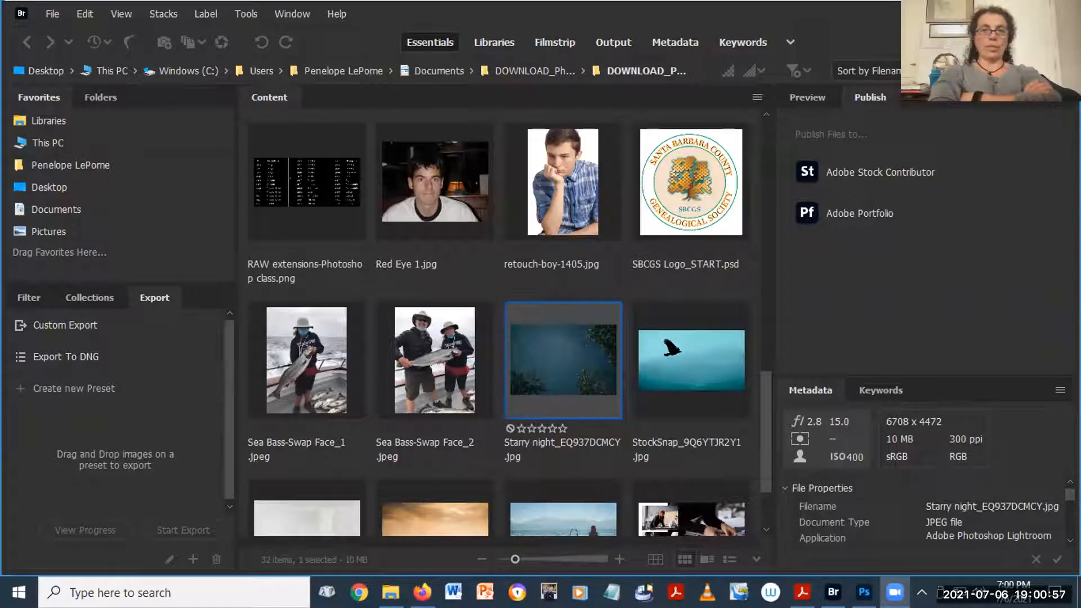
Switch to the local Photoshop window, re-enable the disabled layer mask in Layer 0.psb, and choose the Move tool.
left_click(988, 13)
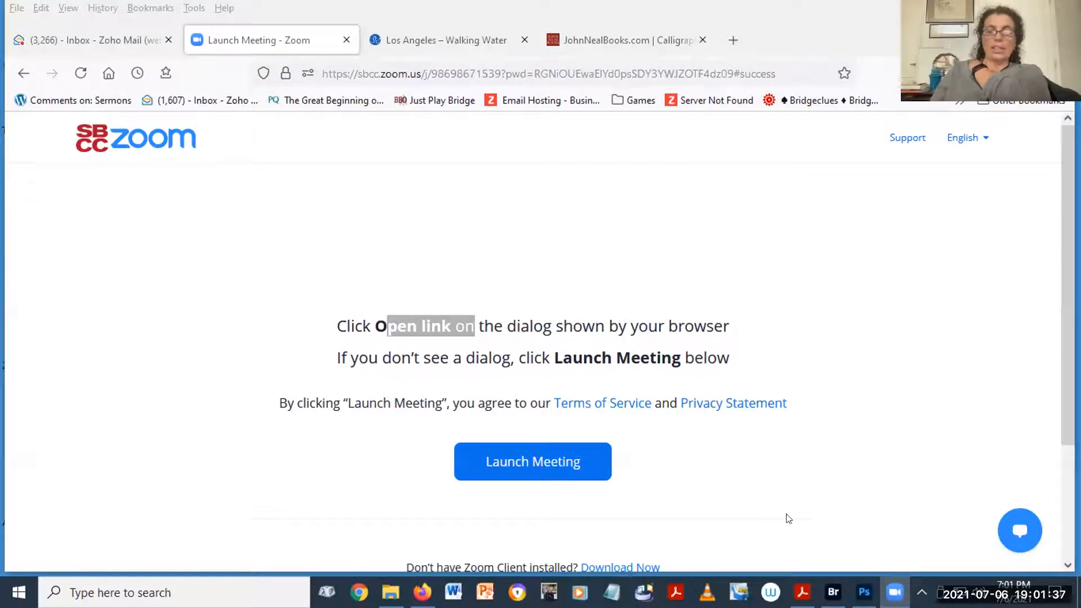
left_click(864, 592)
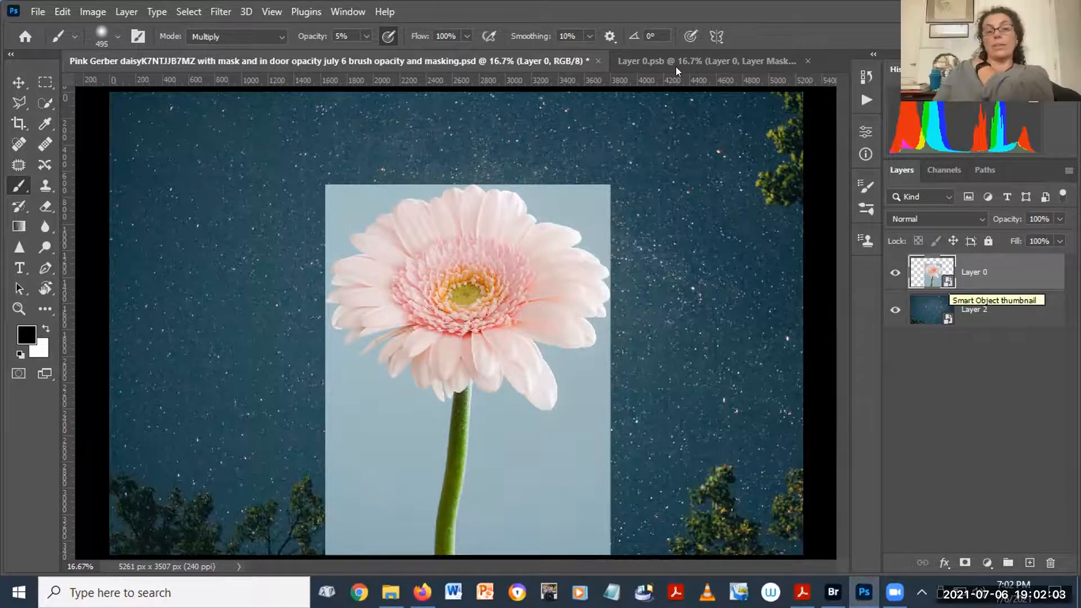
left_click(686, 56)
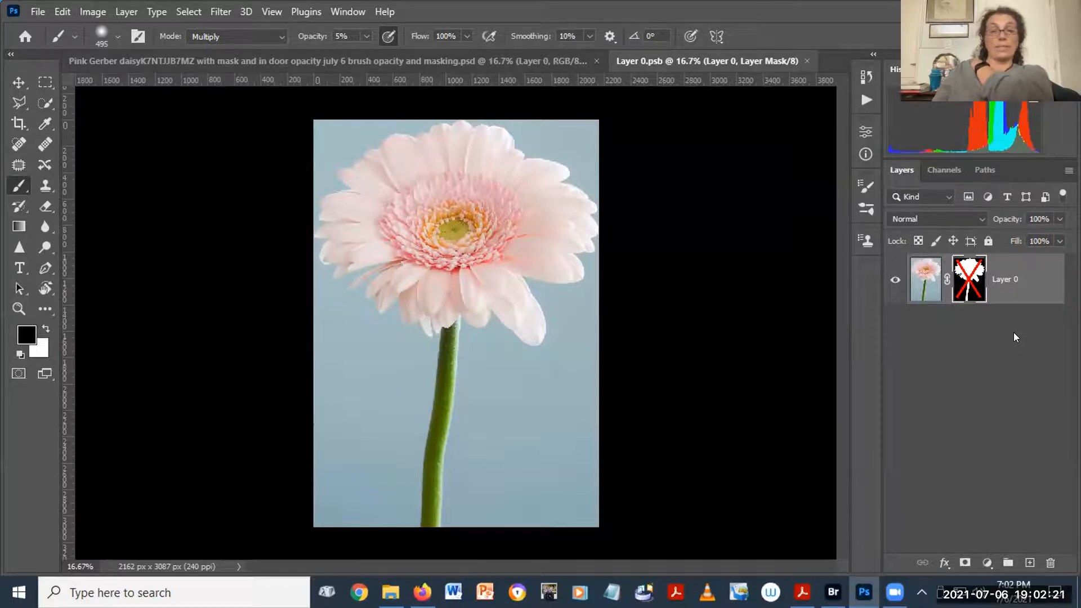
left_click(967, 285, "shift")
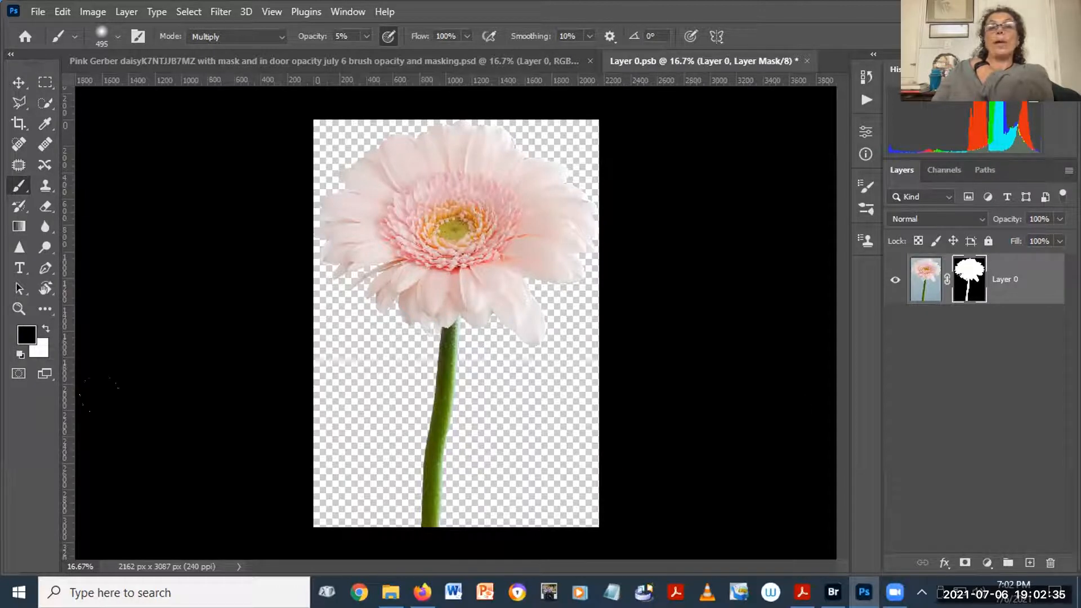
left_click(18, 82)
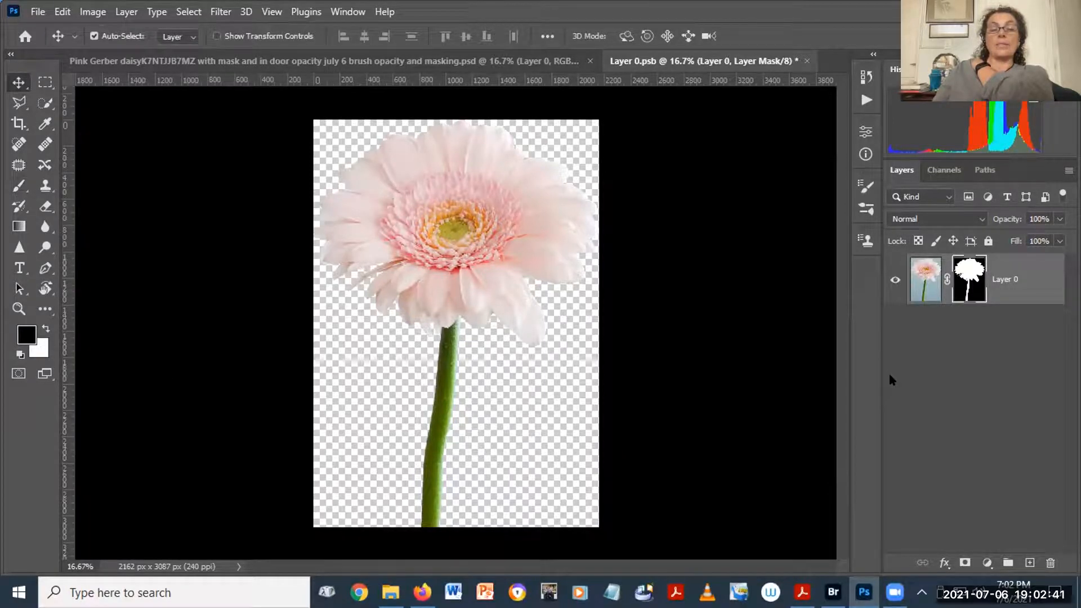
Check the composite document, save the Layer 0.psb smart object with its mask enabled, and return to the composite.
left_click(395, 61)
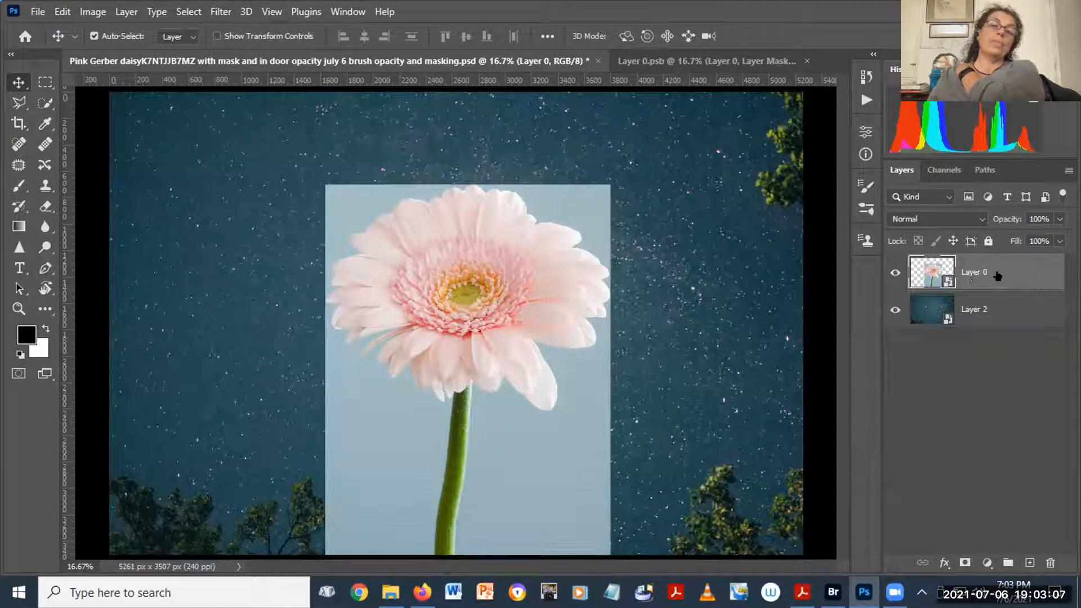
left_click(760, 56)
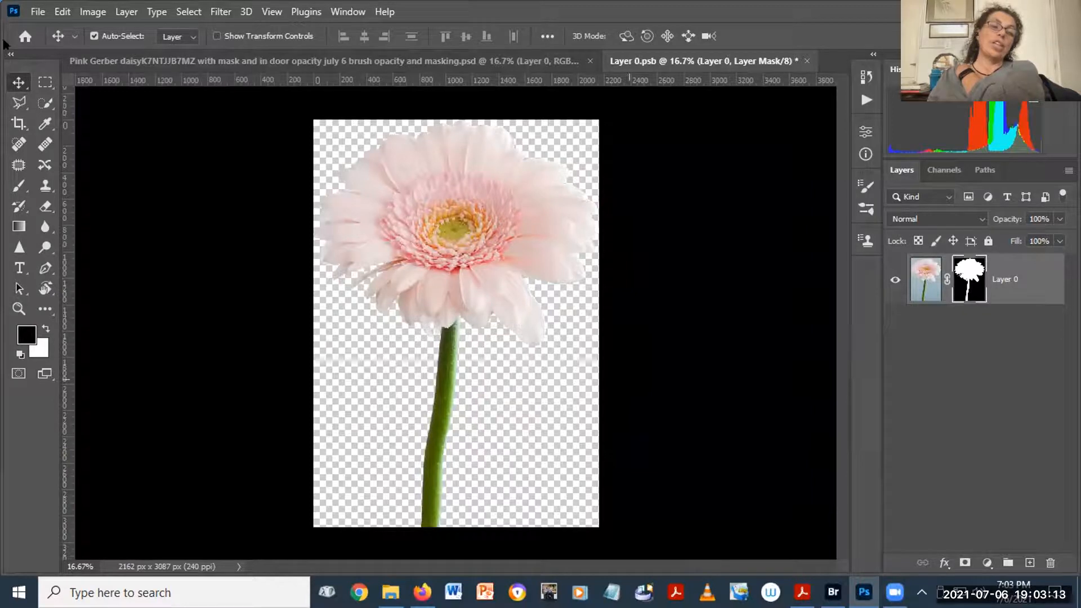
left_click(37, 12)
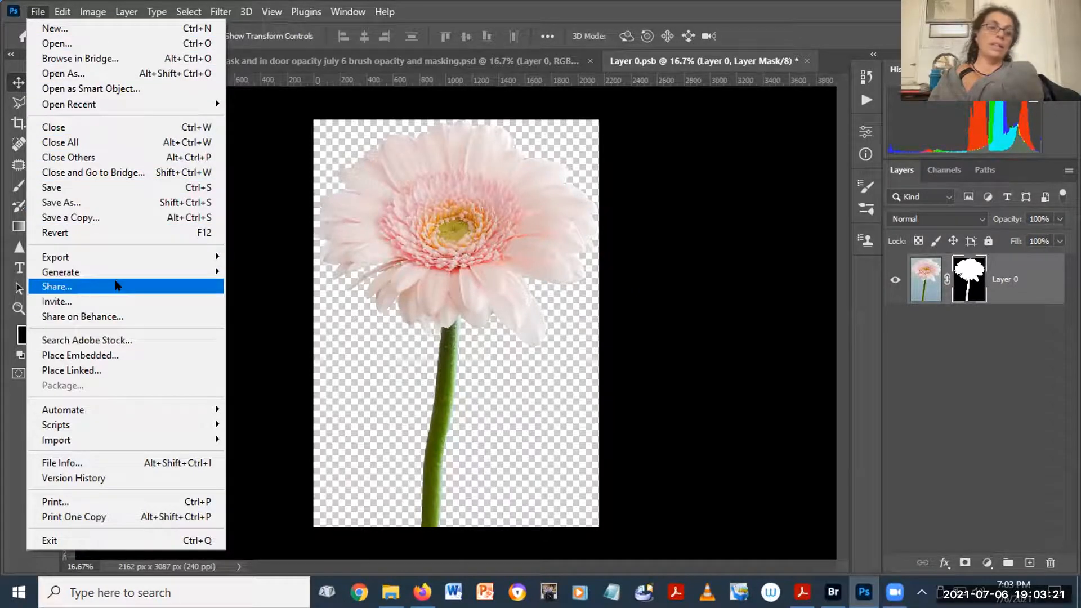
left_click(37, 14)
left_click(35, 15)
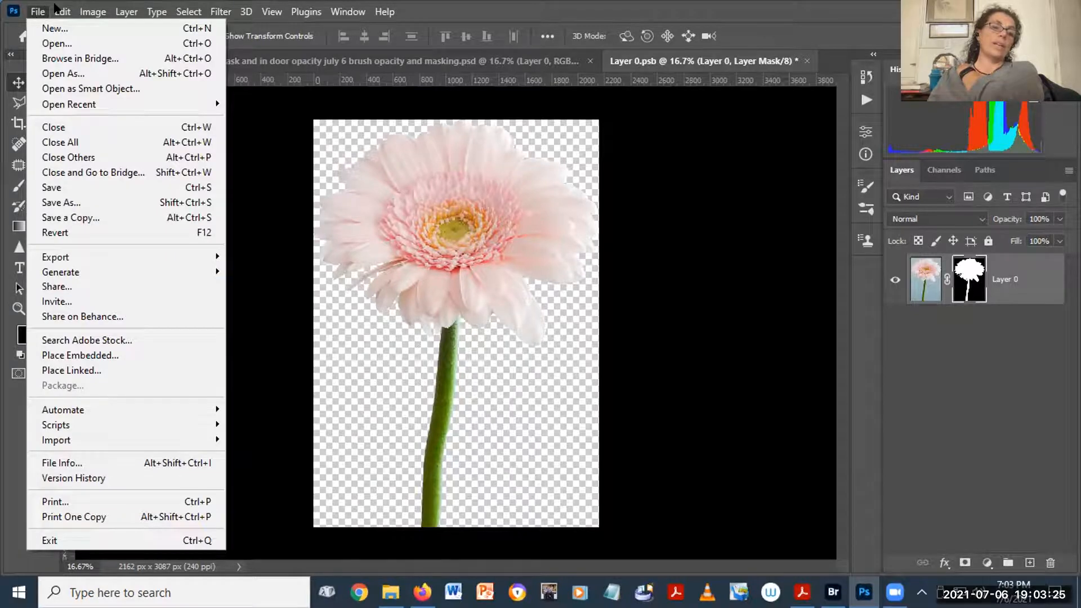
mouse_move(56, 9)
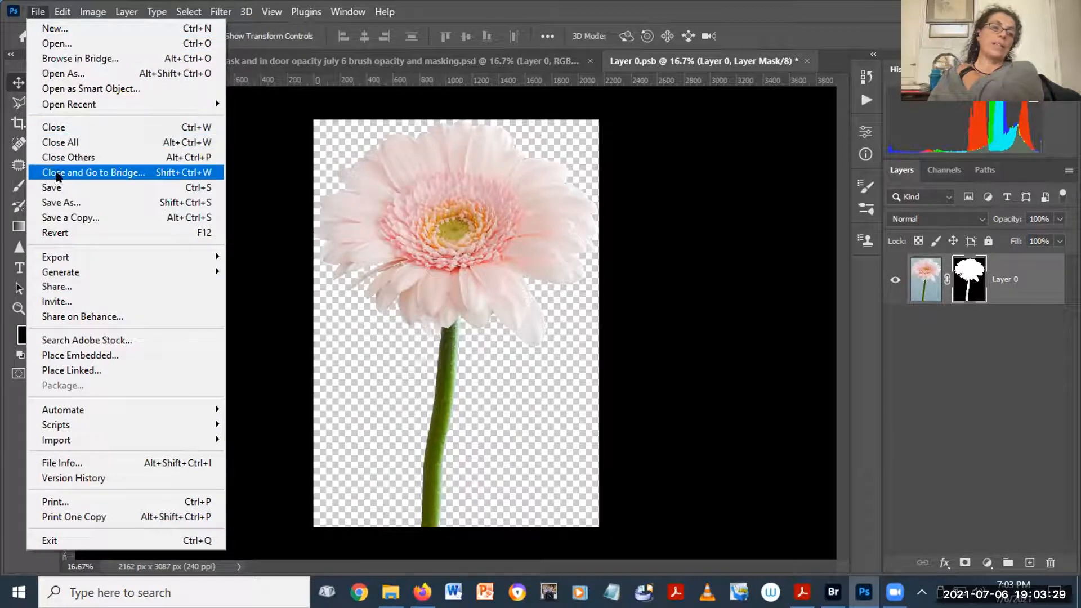
left_click(57, 187)
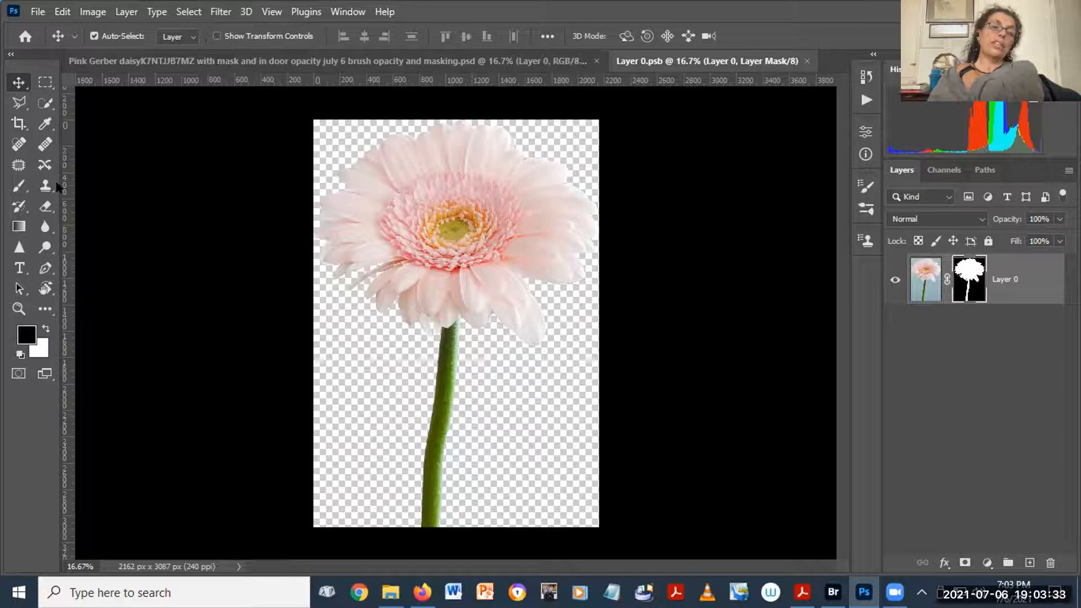
left_click(345, 63)
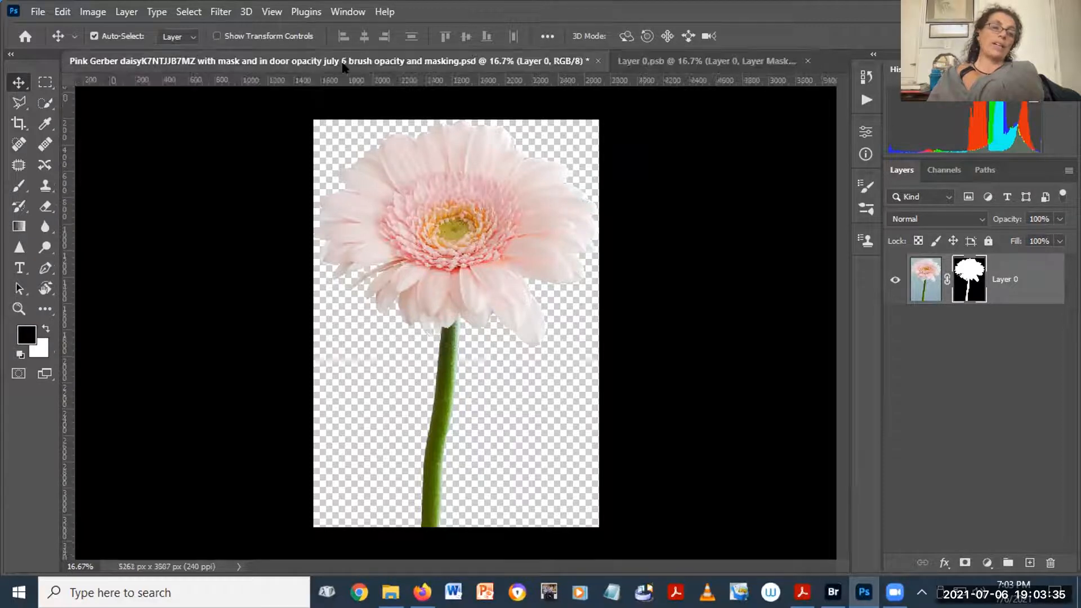
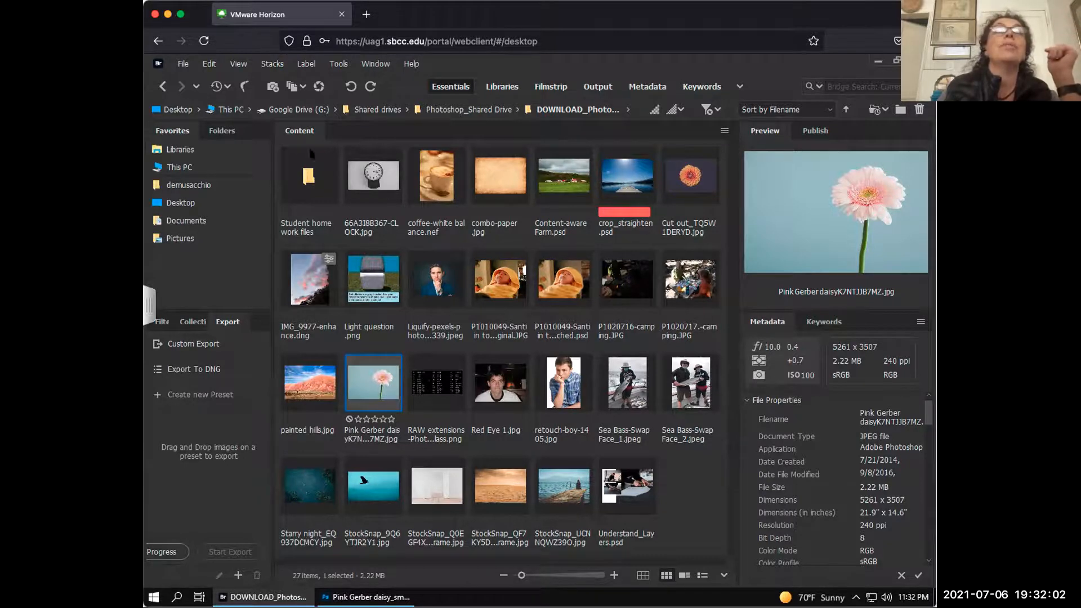
Open SBCGS Logo_START.psd from the Student homework files folder in Bridge, and update its text layers in Photoshop.
left_click(308, 178)
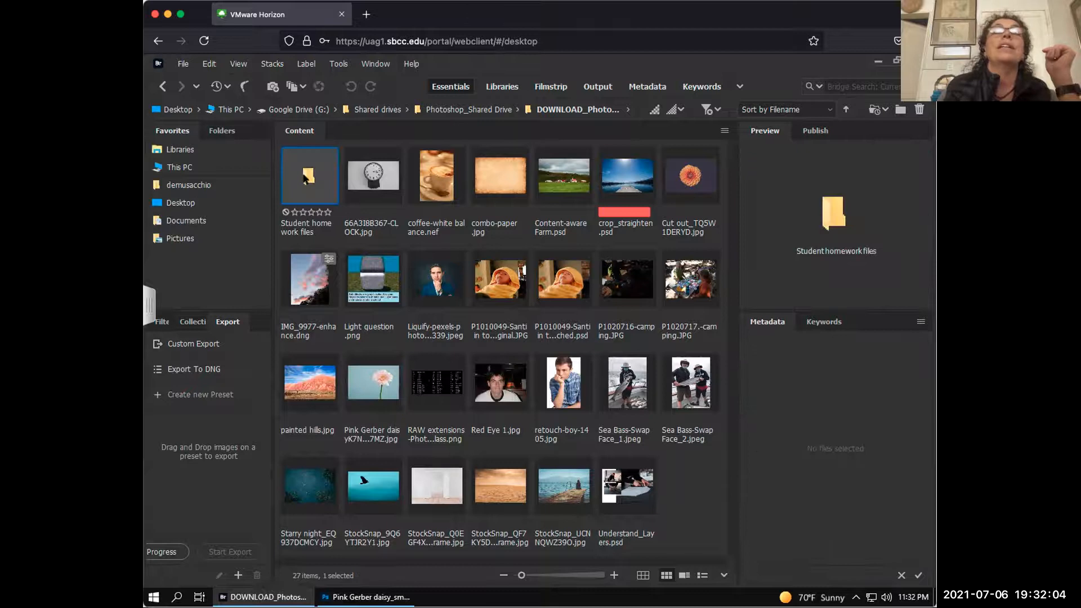
double_click(304, 178)
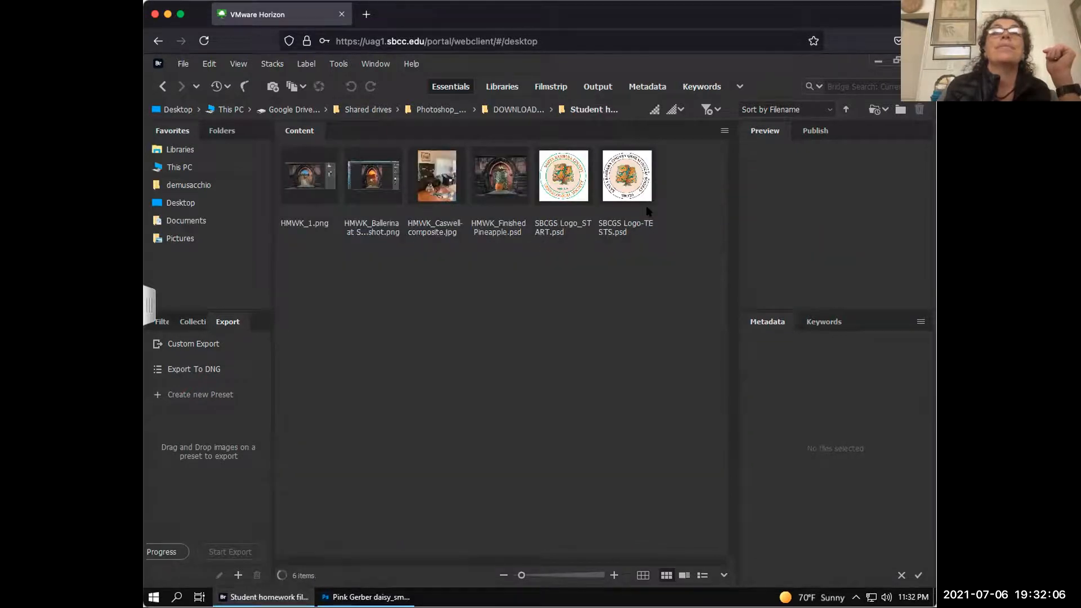
left_click(561, 179)
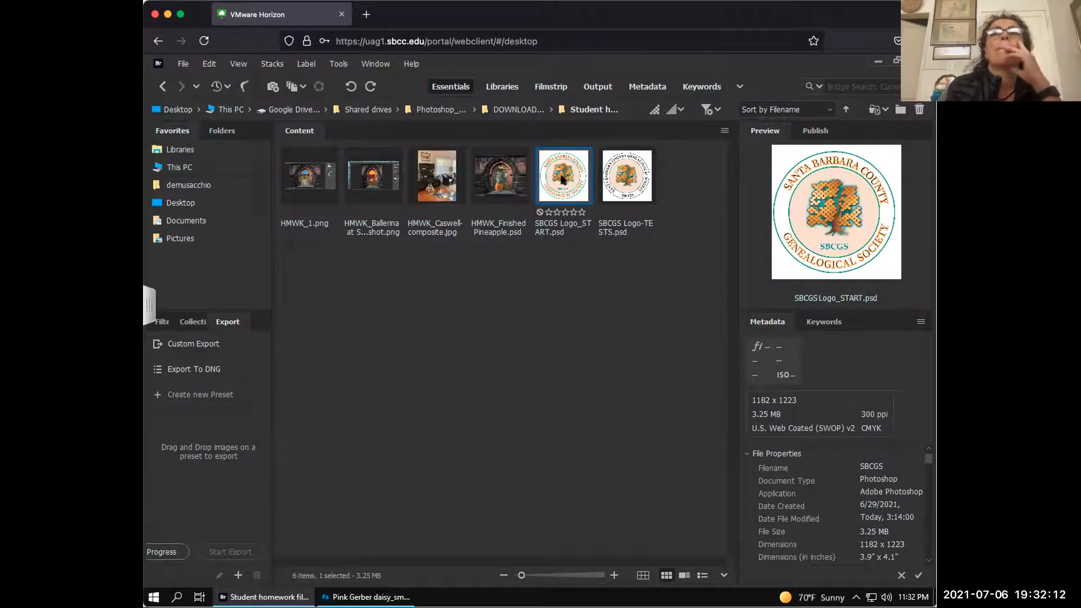
double_click(562, 179)
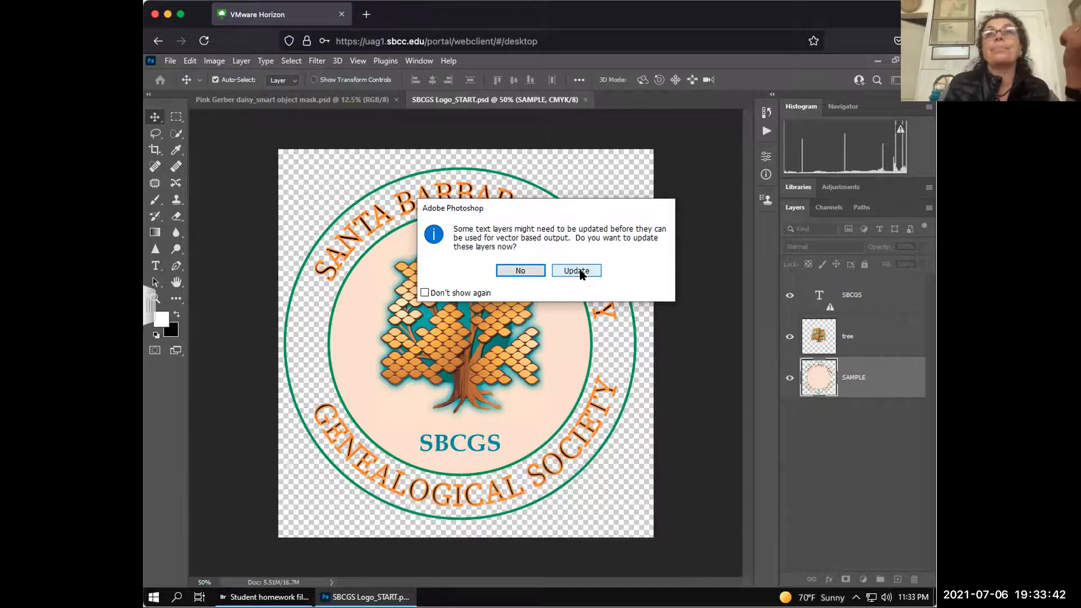
left_click(580, 273)
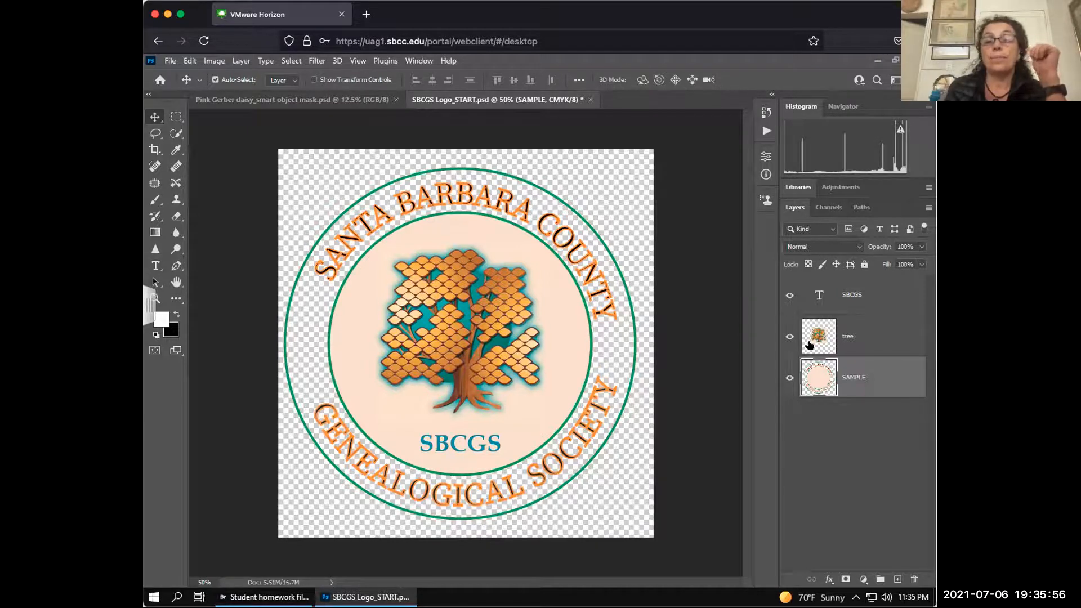
Deselect the logo's layers and examine its dimensions and resolution in the Image Size settings, leaving without applying changes.
mouse_move(366, 597)
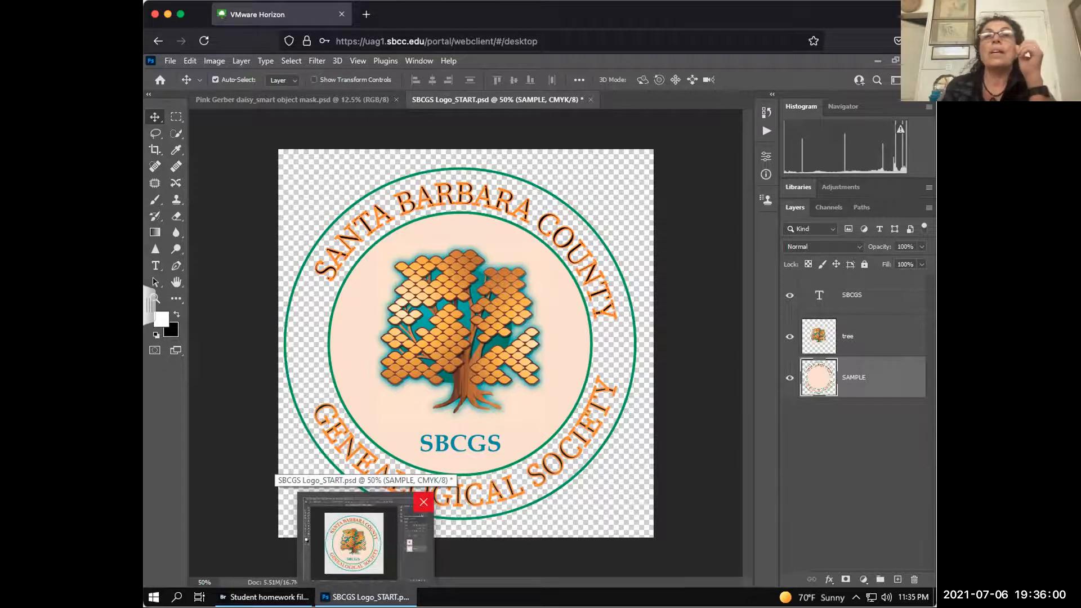
left_click(249, 500)
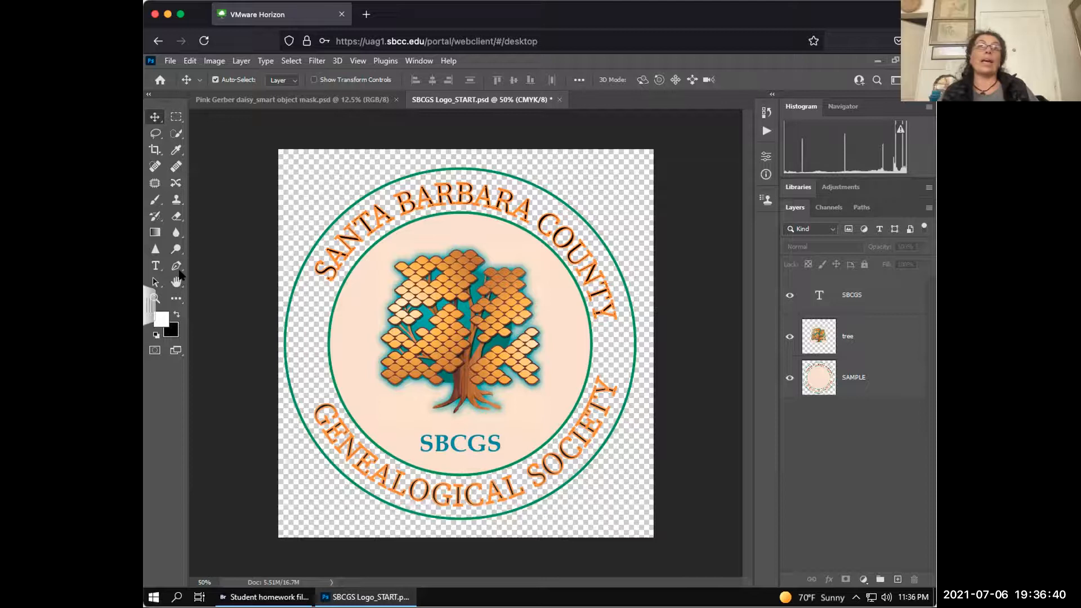
left_click(216, 62)
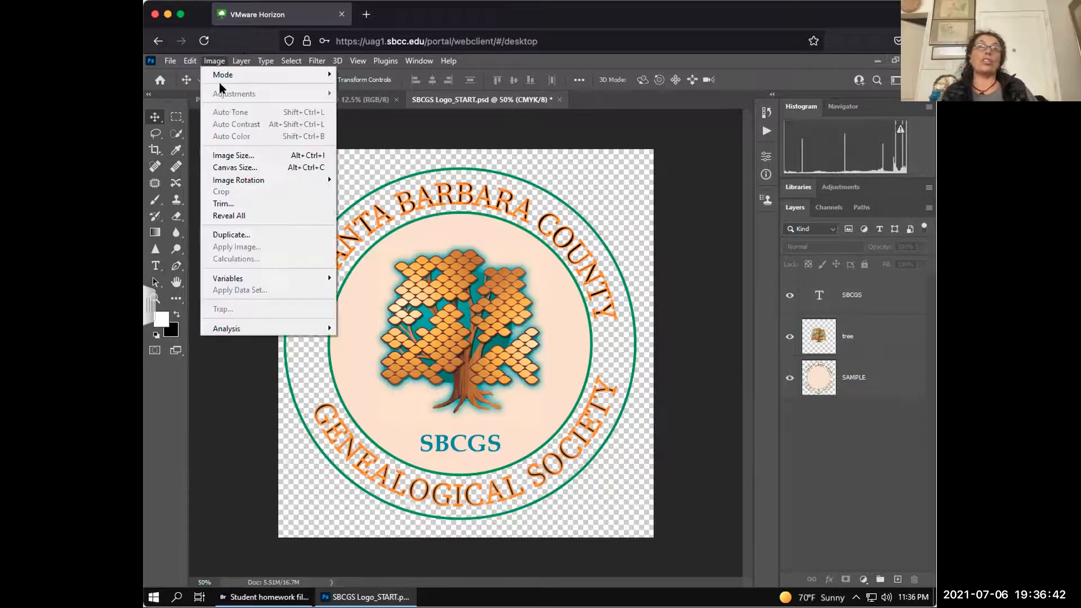
left_click(231, 156)
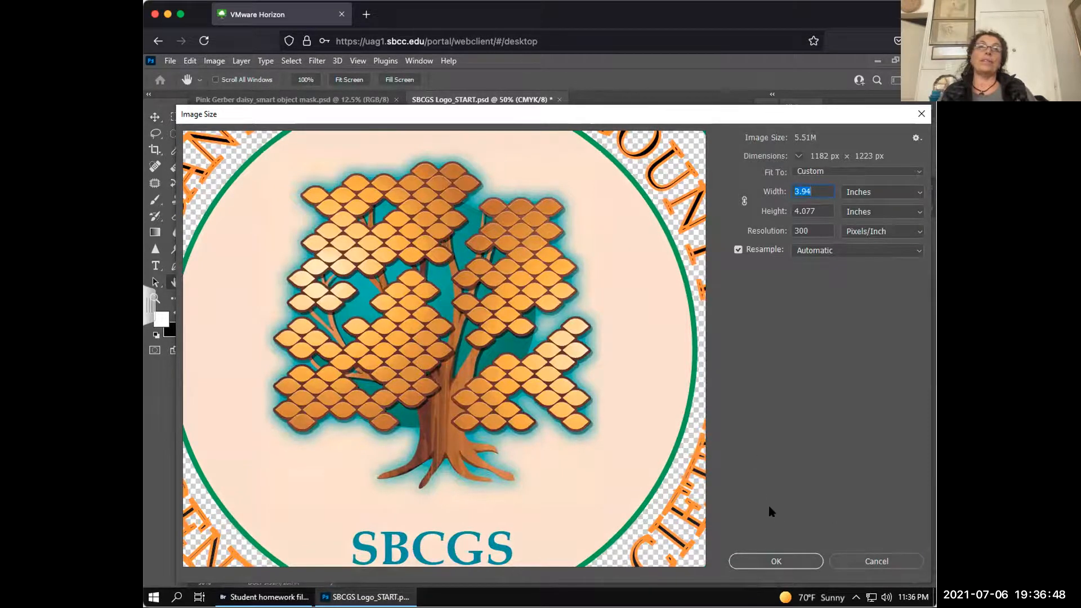
key("Escape")
left_click(192, 60)
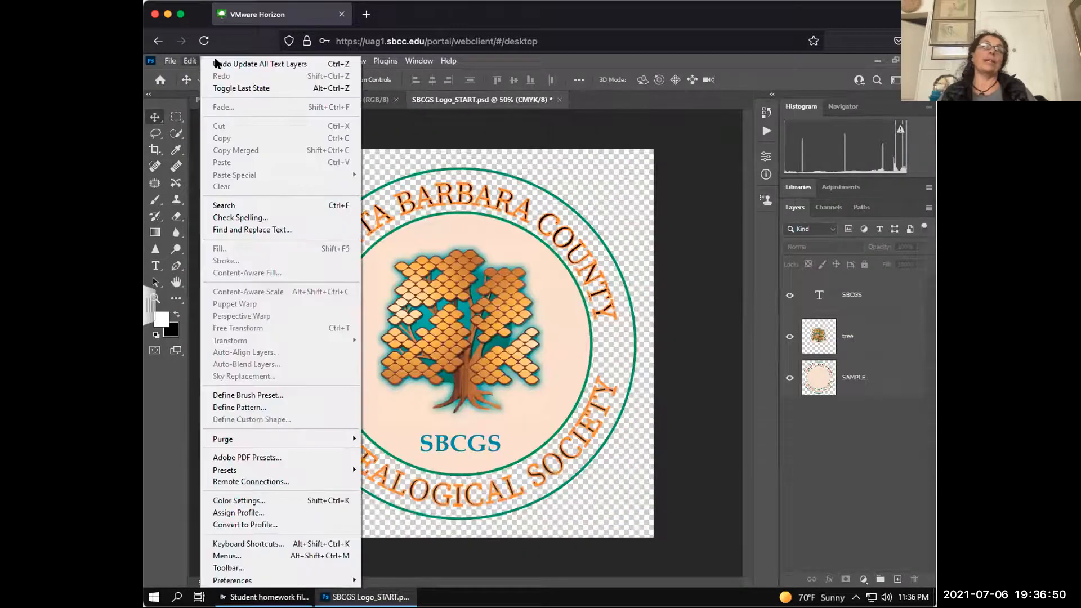
mouse_move(214, 60)
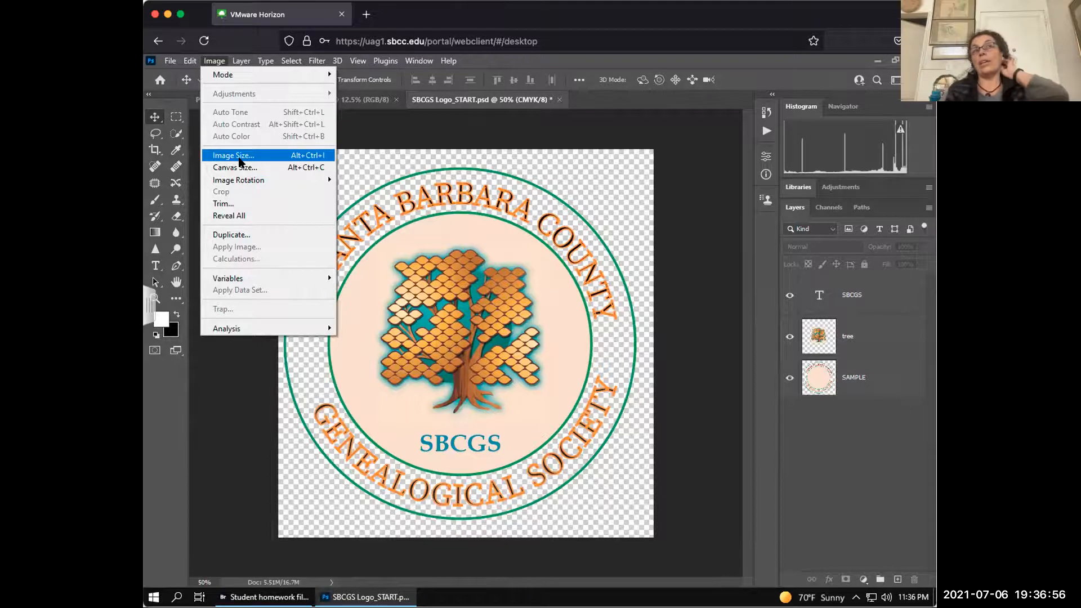
left_click(237, 157)
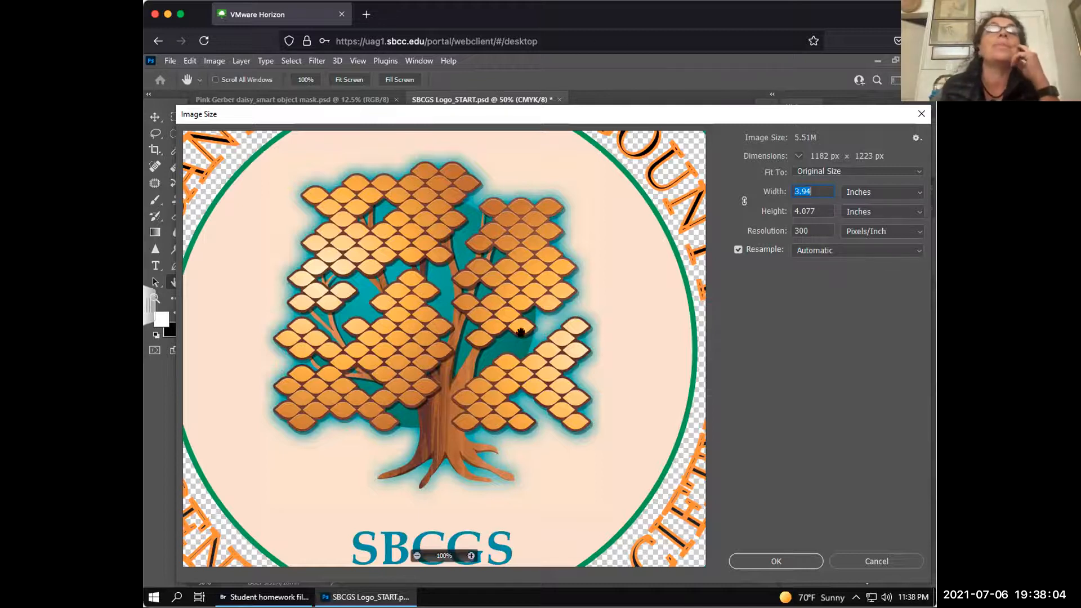
scroll(794, 195, "up", 1)
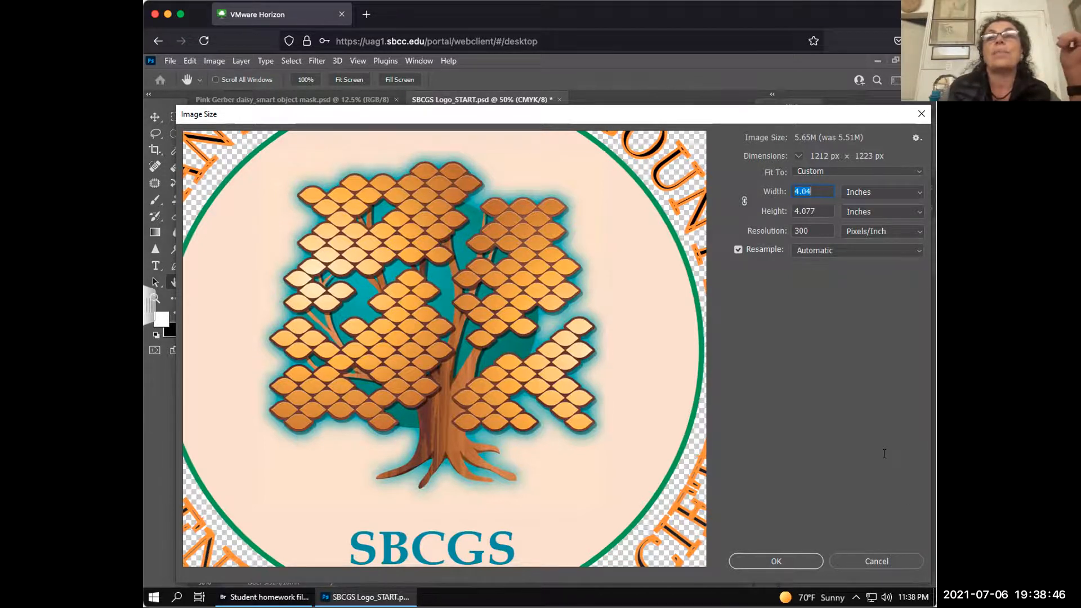
left_click(879, 563)
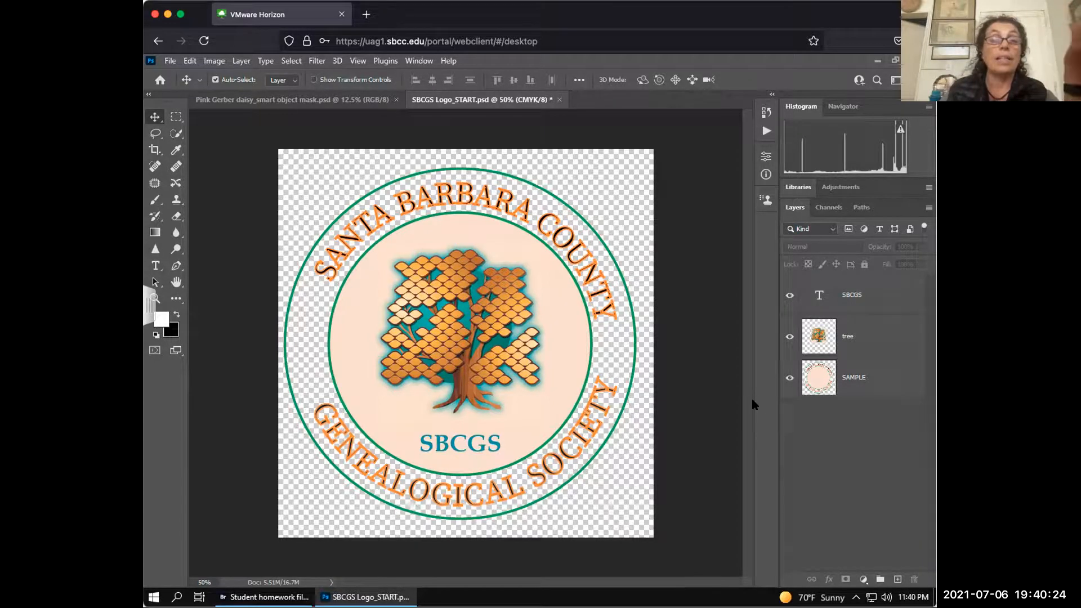
Hide the SBCGS text layer and the SAMPLE layer so only the tree layer shows.
left_click(790, 295)
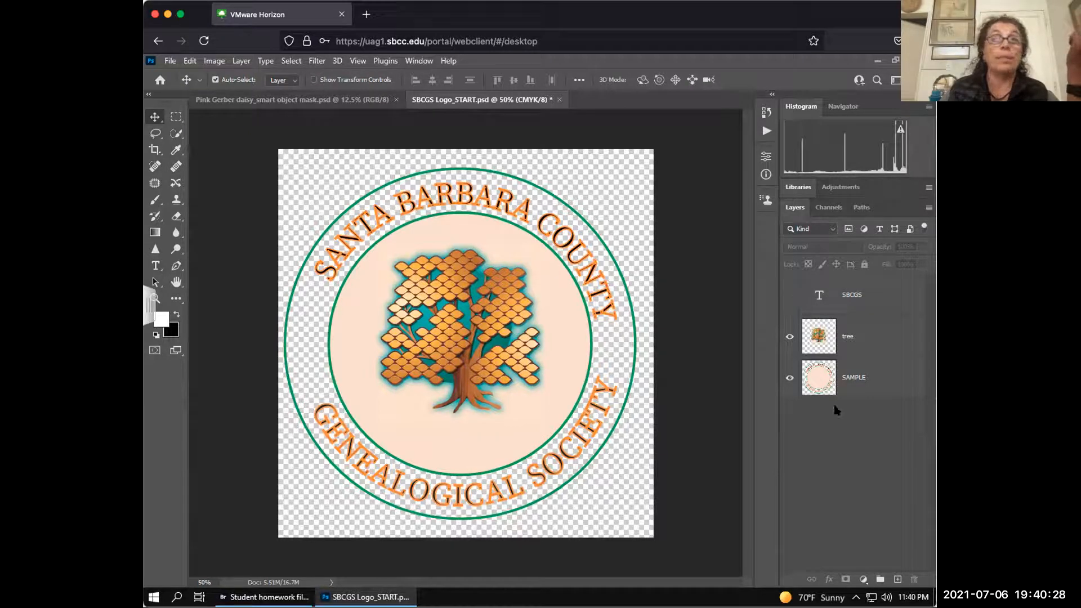
left_click(790, 378)
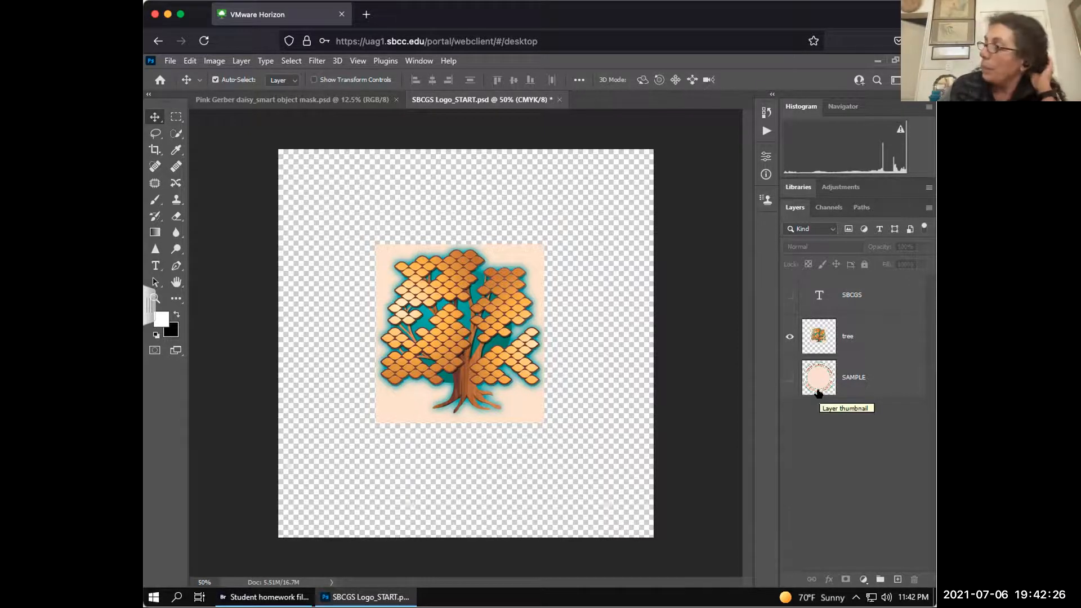
Show the SAMPLE and SBCGS layers again, and add a new empty layer beneath the SAMPLE layer.
left_click(791, 376)
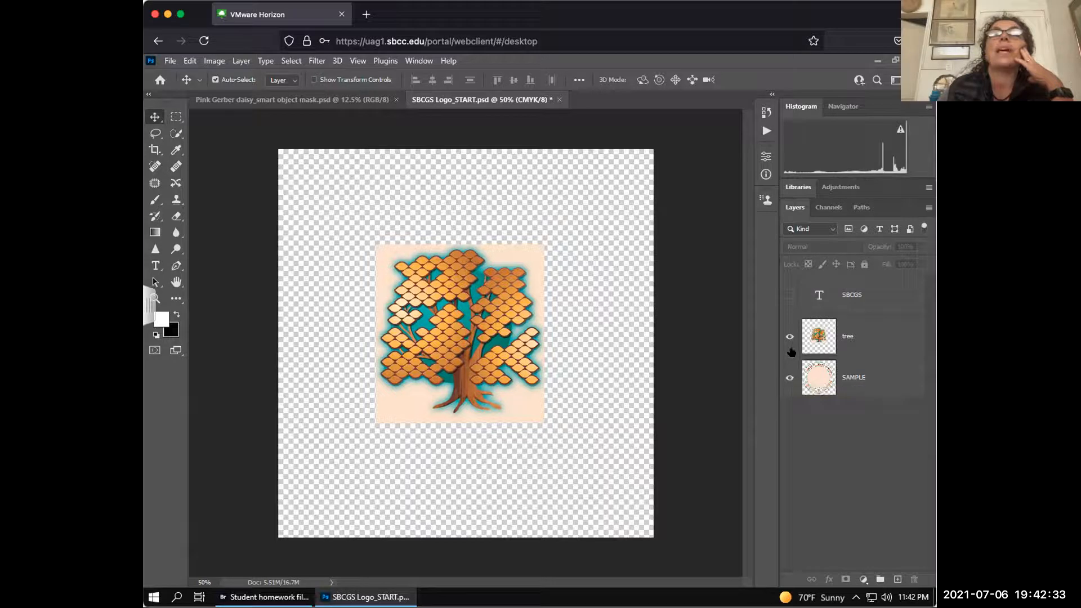
left_click(789, 295)
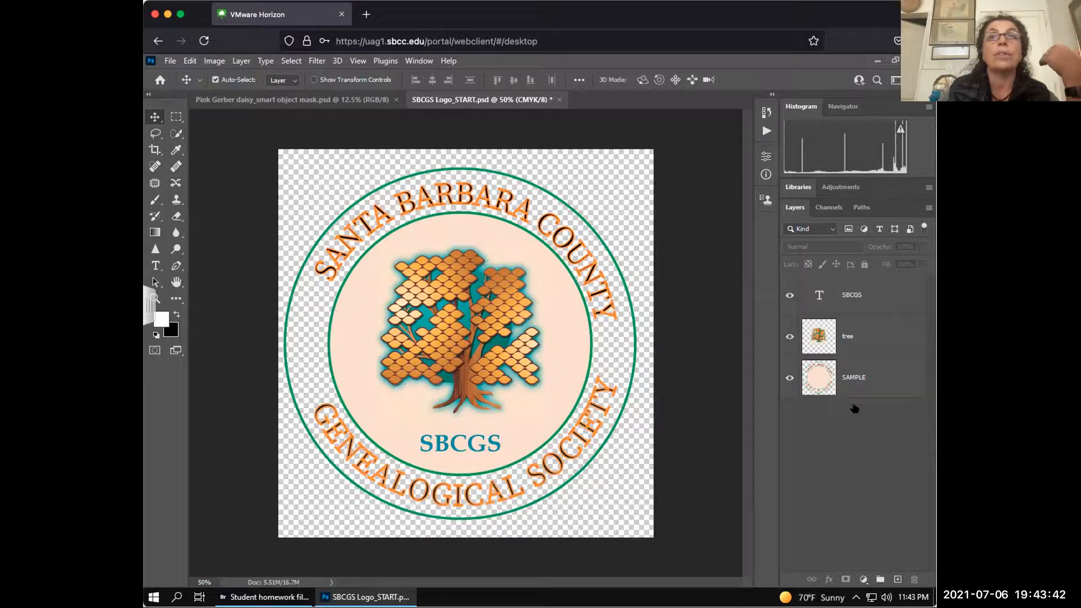
left_click(871, 380)
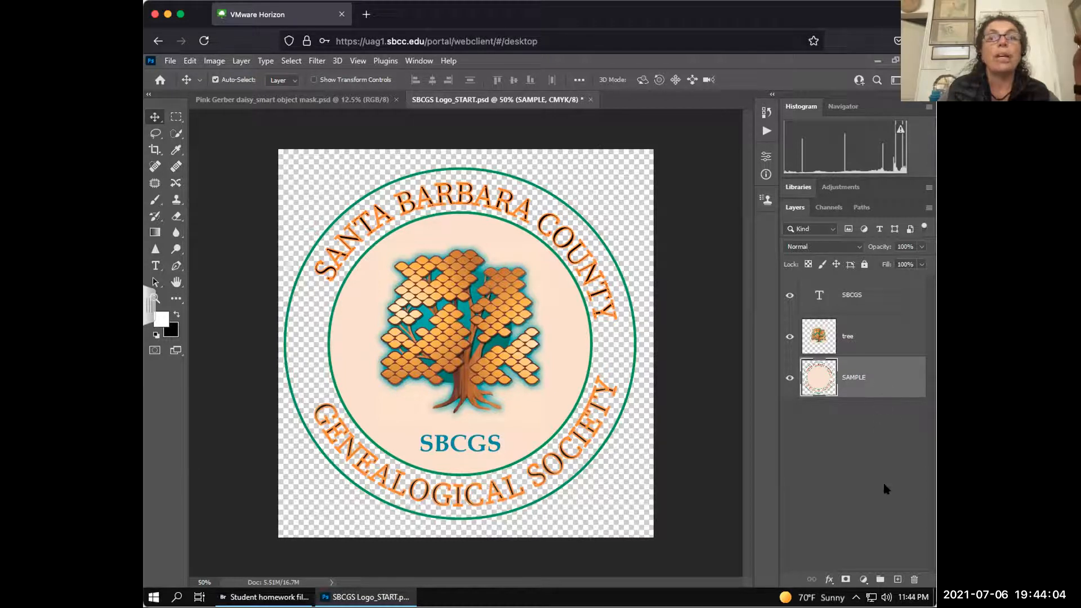
left_click(897, 579)
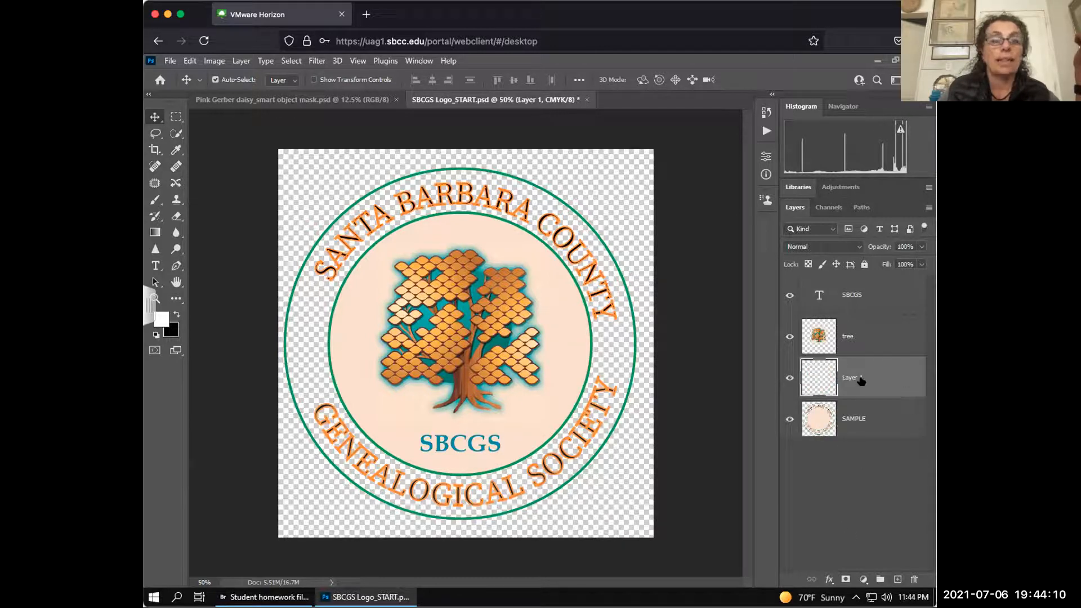
left_click_drag(873, 380, 872, 437)
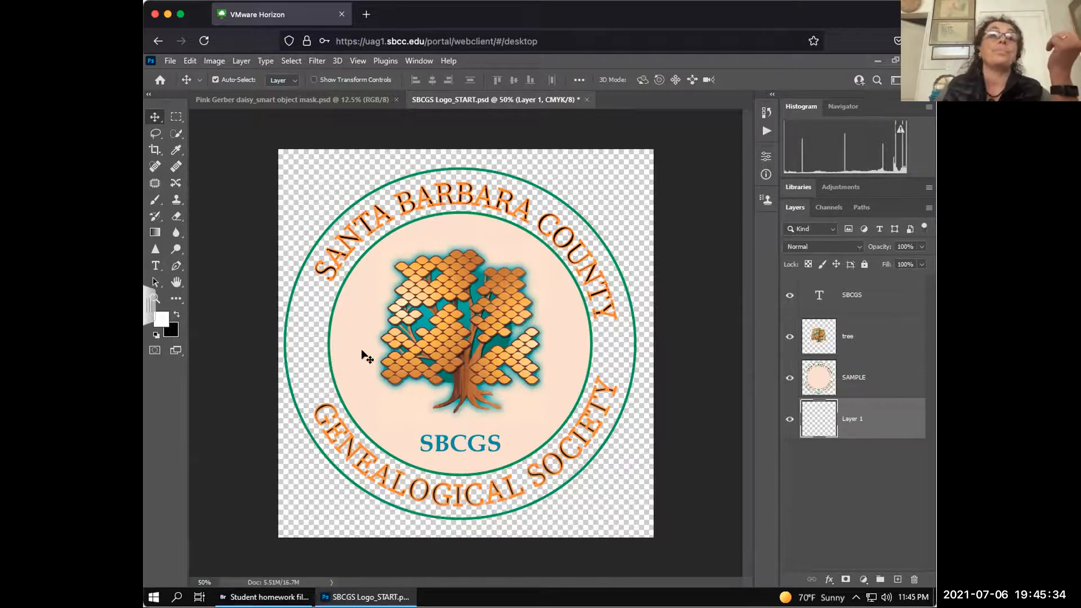
Switch to Bridge, preview combo-paper.jpg in the parent DOWNLOAD folder as a possible background, and return to Photoshop.
left_click(260, 597)
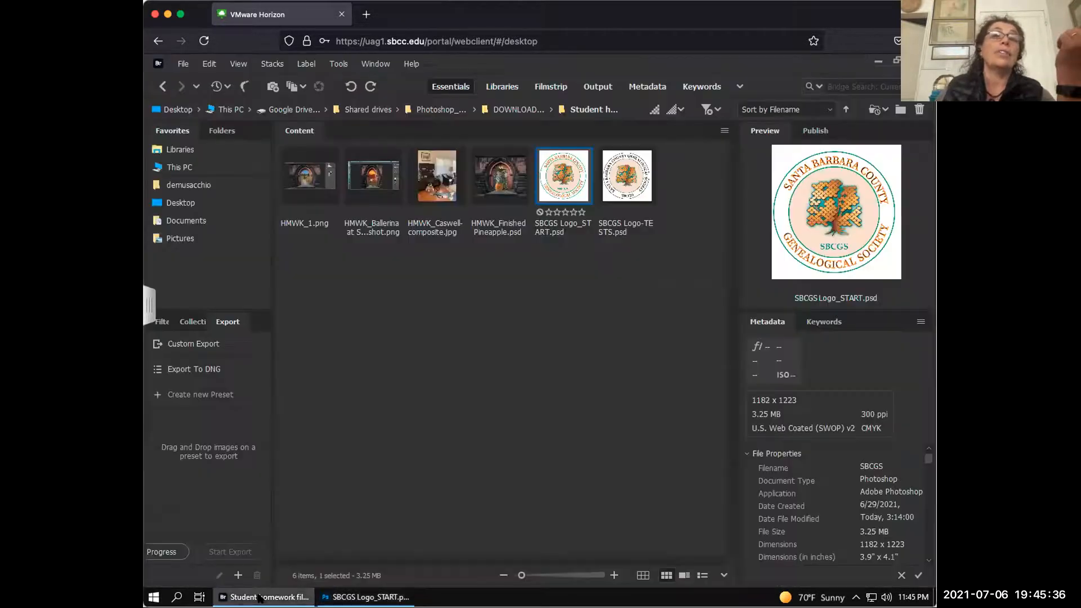
left_click(485, 111)
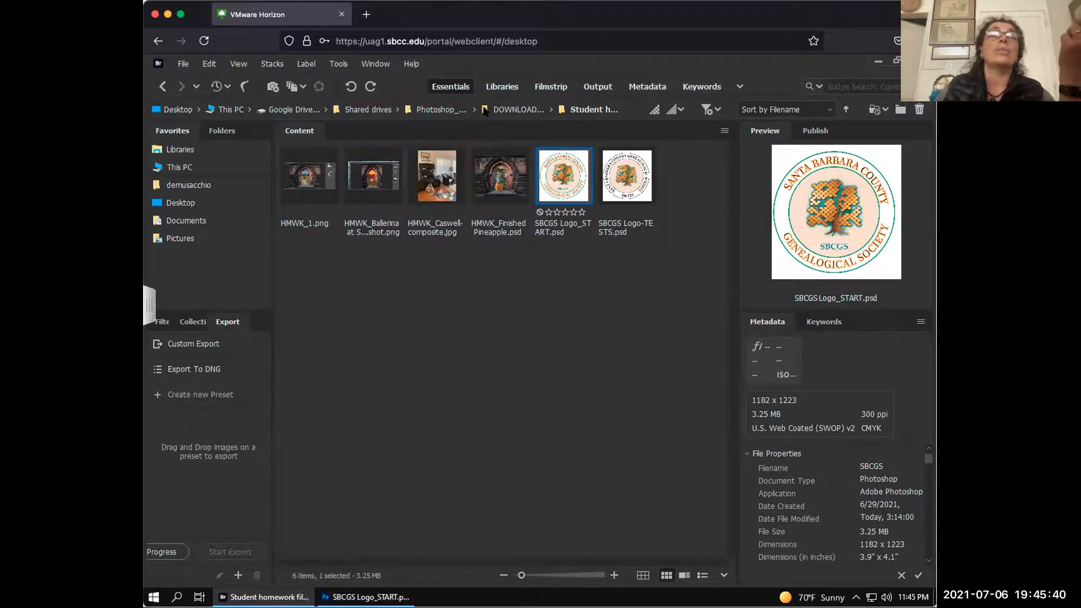
left_click(501, 183)
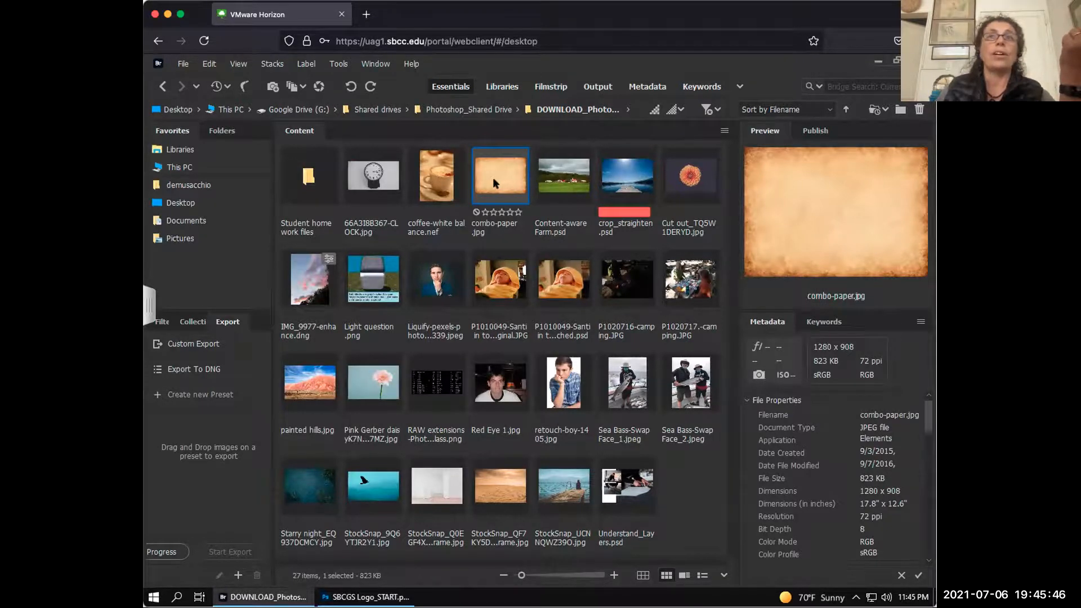
left_click(366, 597)
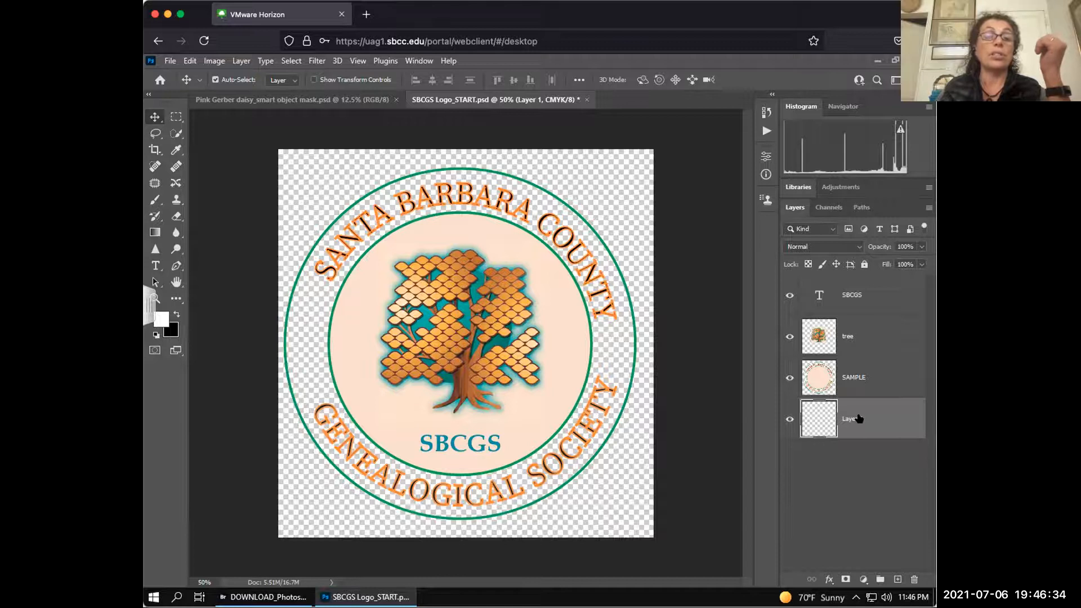
Select the entire canvas and start a Fill of Layer 1 using a custom color.
left_click(292, 62)
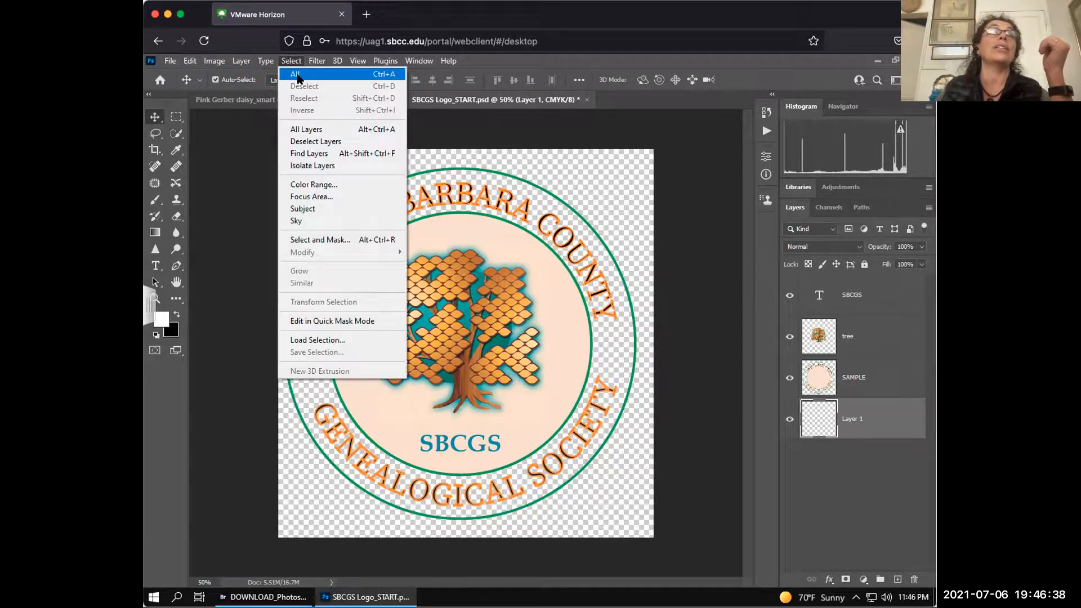
left_click(384, 75)
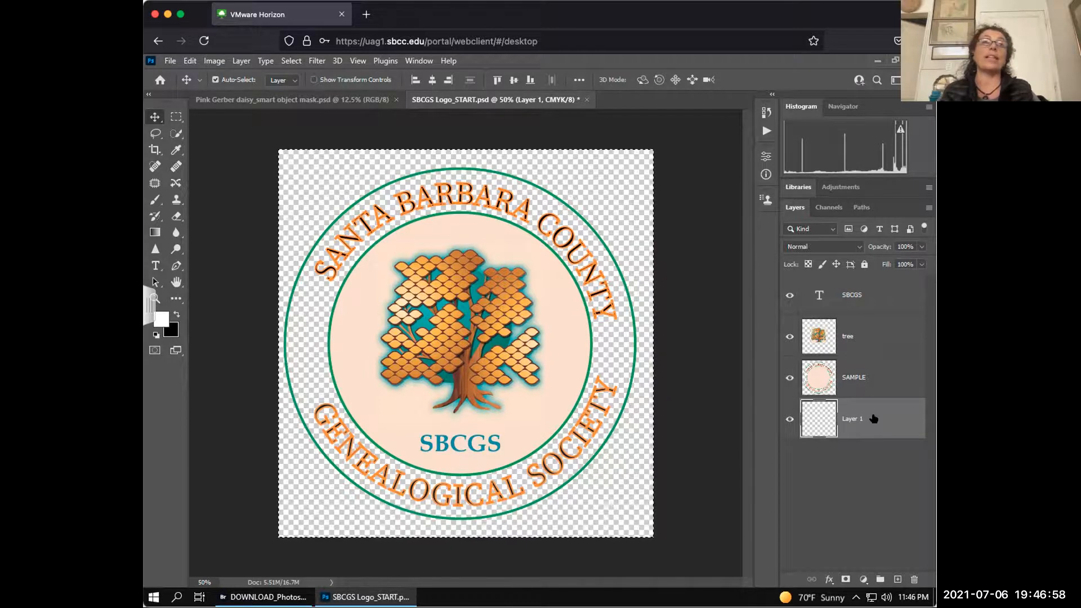
left_click(190, 61)
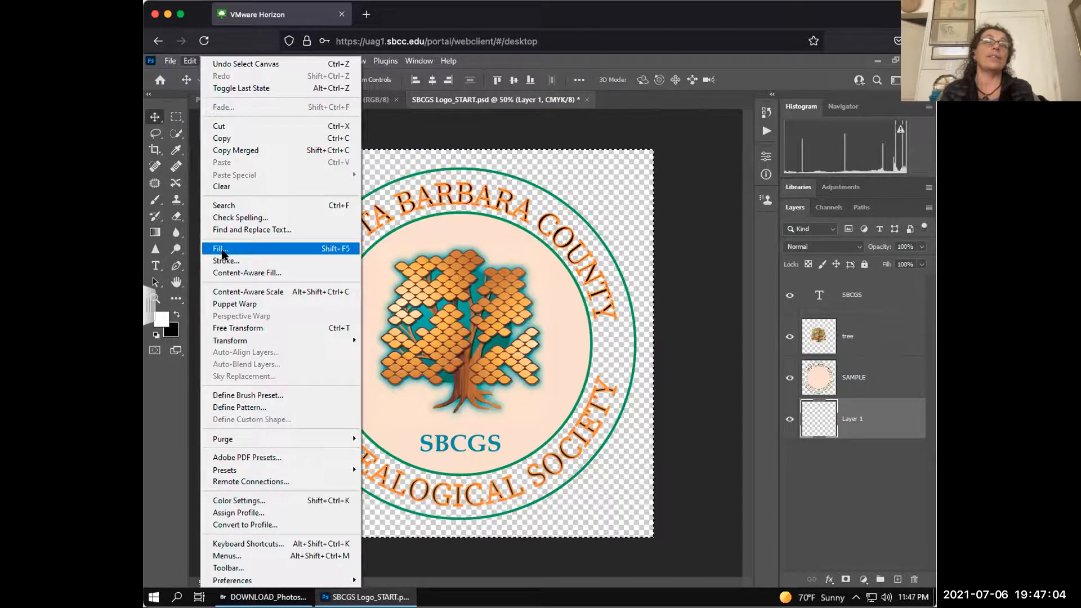
left_click(219, 249)
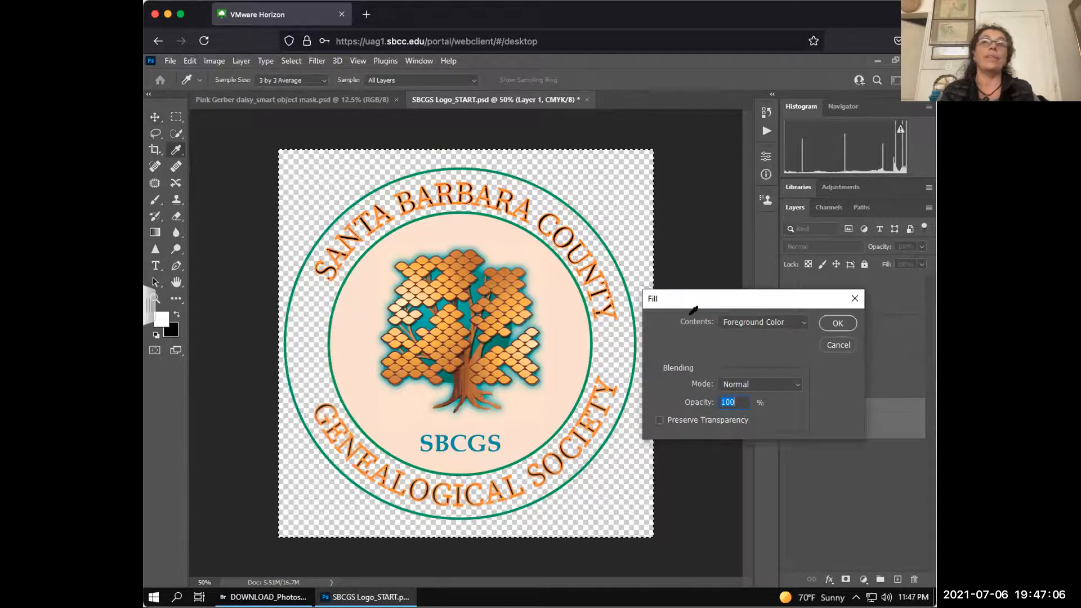
left_click_drag(723, 301, 718, 230)
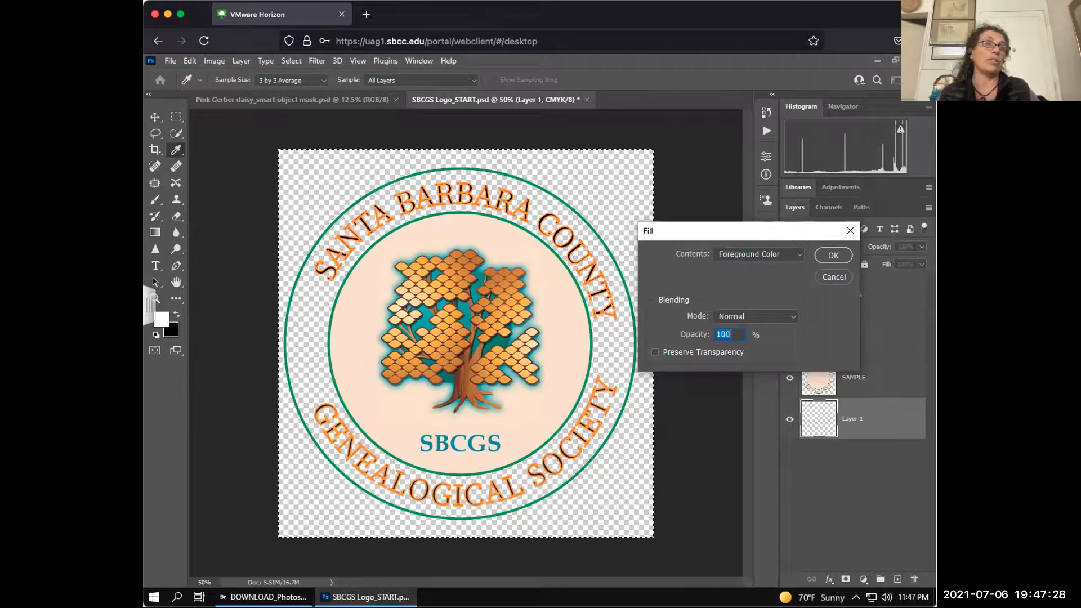
left_click(800, 255)
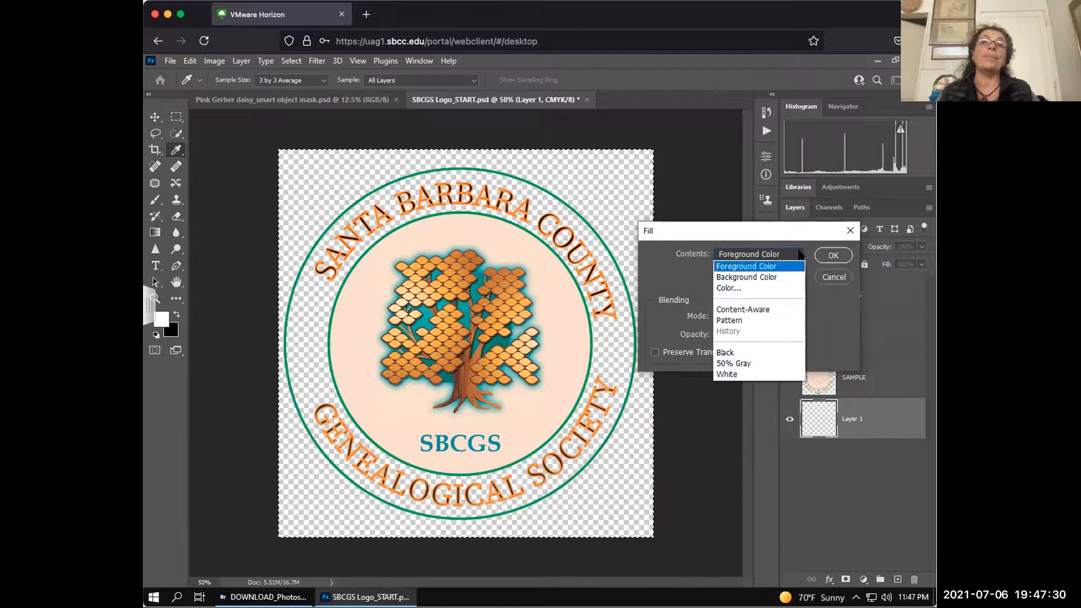
left_click(728, 289)
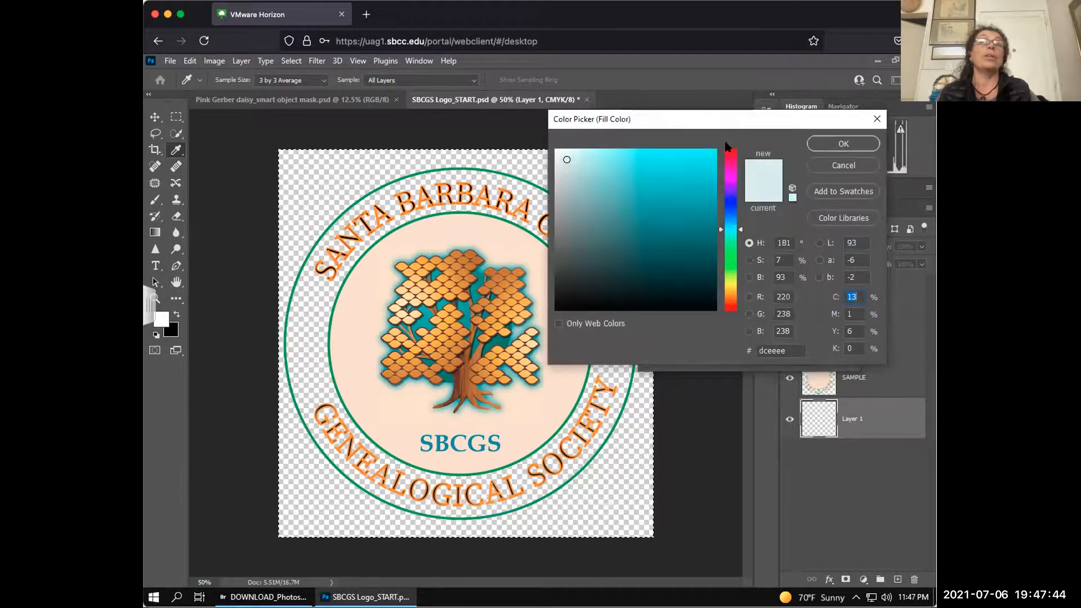
Try out warm beige tones for the fill color, settle on tan c6b790, and fill Layer 1 with it.
left_click_drag(671, 124, 799, 118)
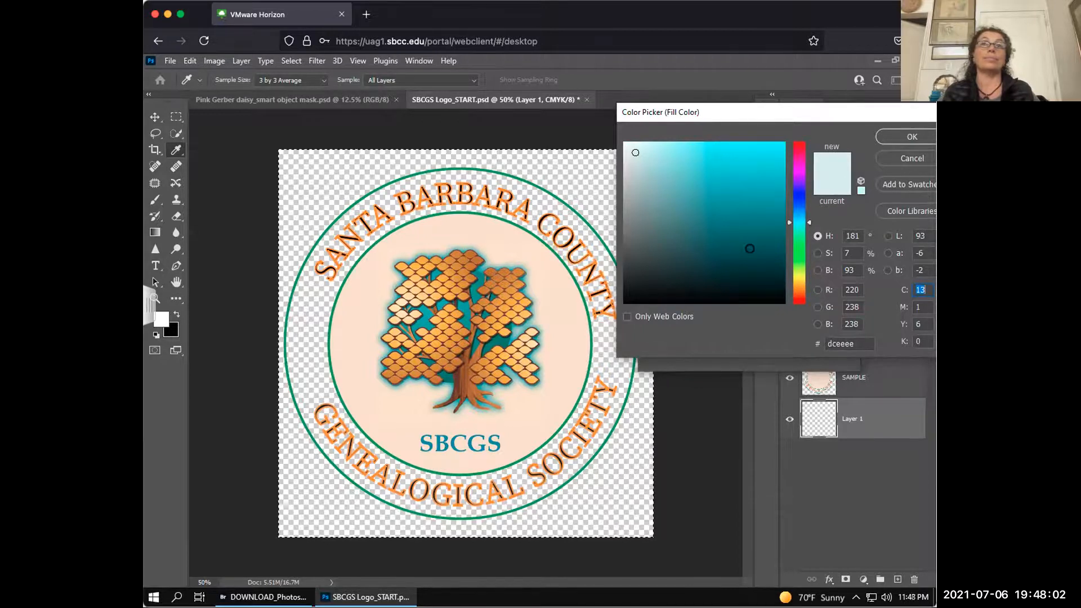
left_click(799, 287)
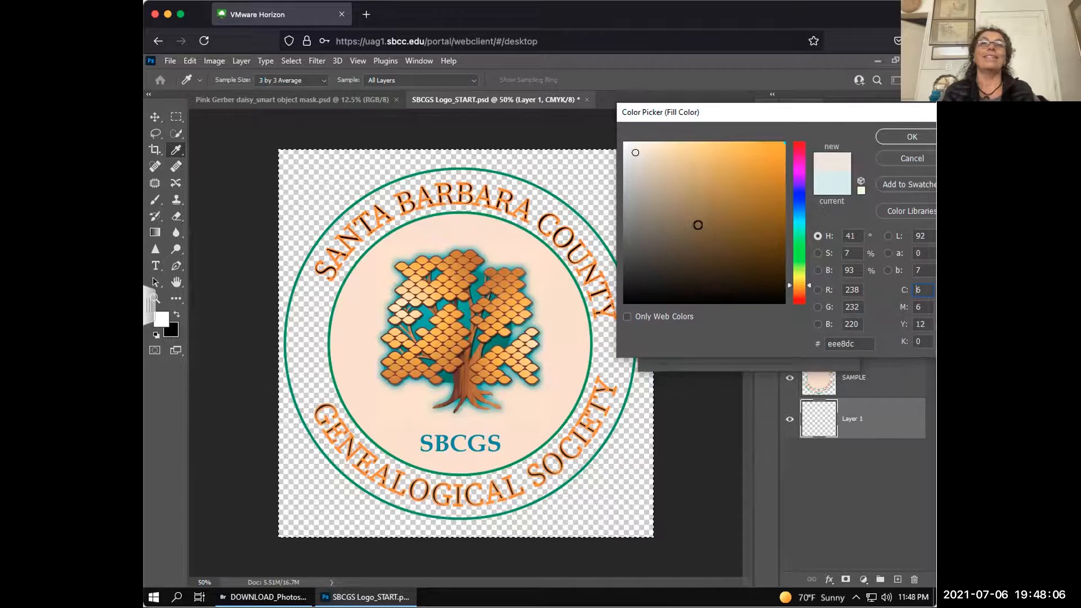
left_click(700, 227)
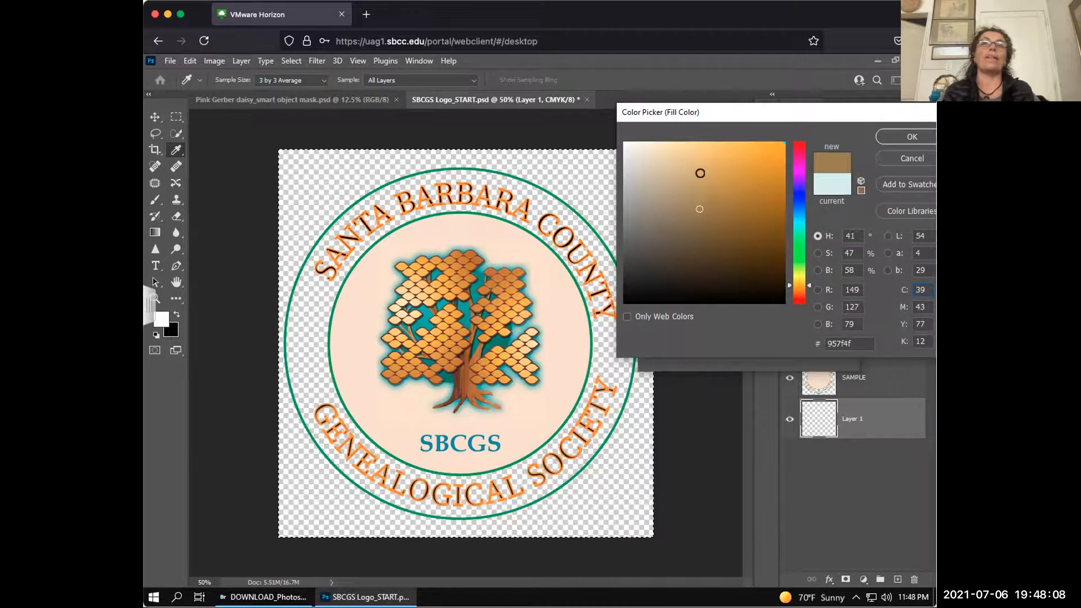
left_click(684, 169)
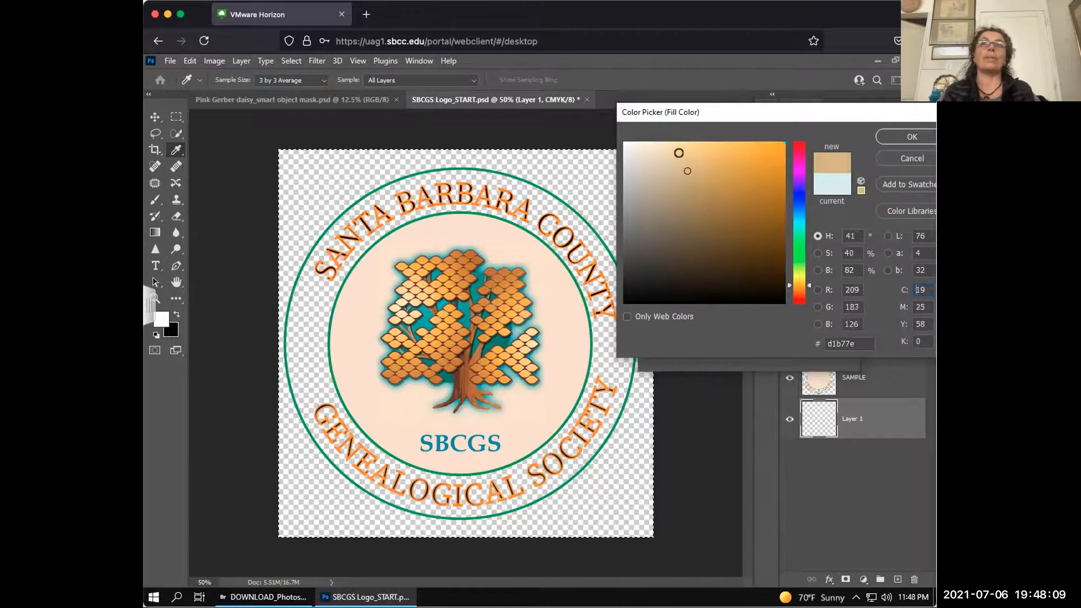
left_click(684, 195)
left_click(663, 193)
left_click(669, 184)
left_click(800, 150)
mouse_move(797, 269)
left_mouse_down()
mouse_move(799, 290)
mouse_move(799, 145)
mouse_move(791, 284)
left_mouse_up()
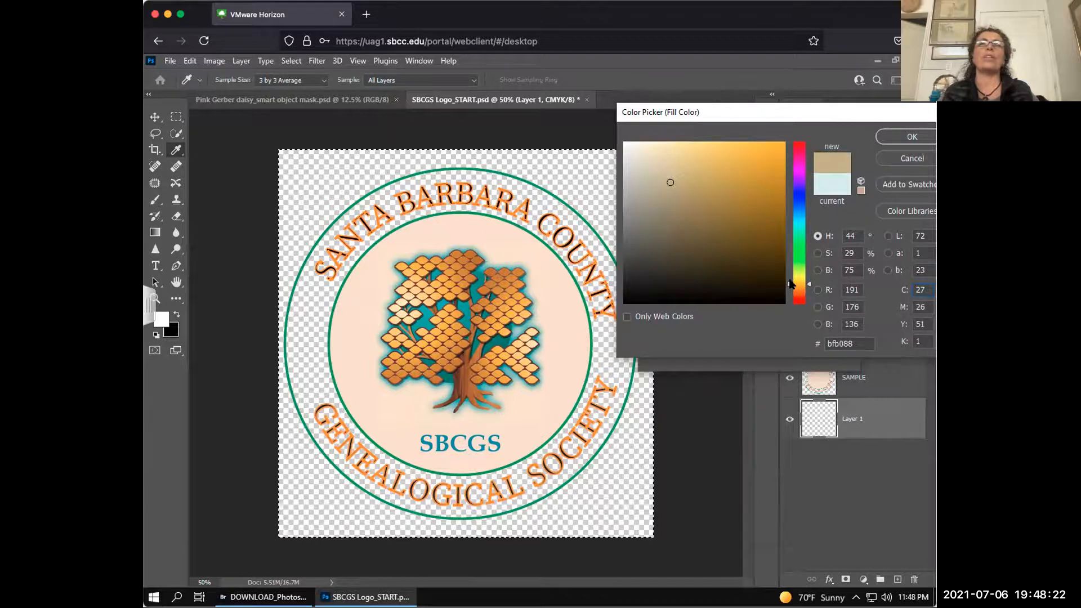
mouse_move(668, 179)
left_mouse_down()
mouse_move(654, 203)
mouse_move(661, 176)
left_mouse_up()
mouse_move(743, 169)
left_mouse_down()
mouse_move(652, 181)
mouse_move(663, 171)
left_mouse_up()
left_click(660, 179)
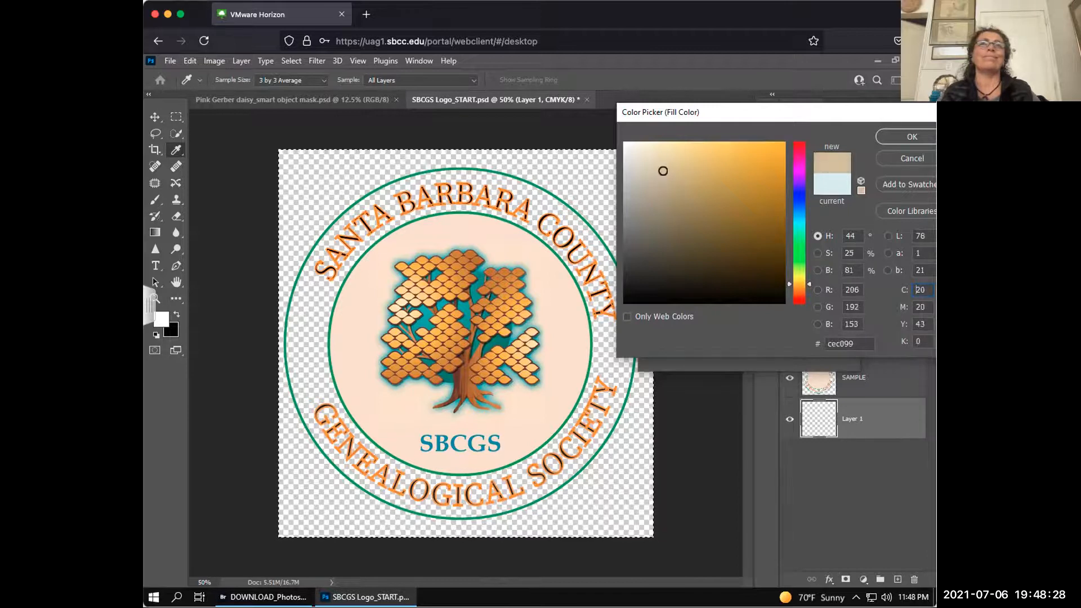
left_click(668, 178)
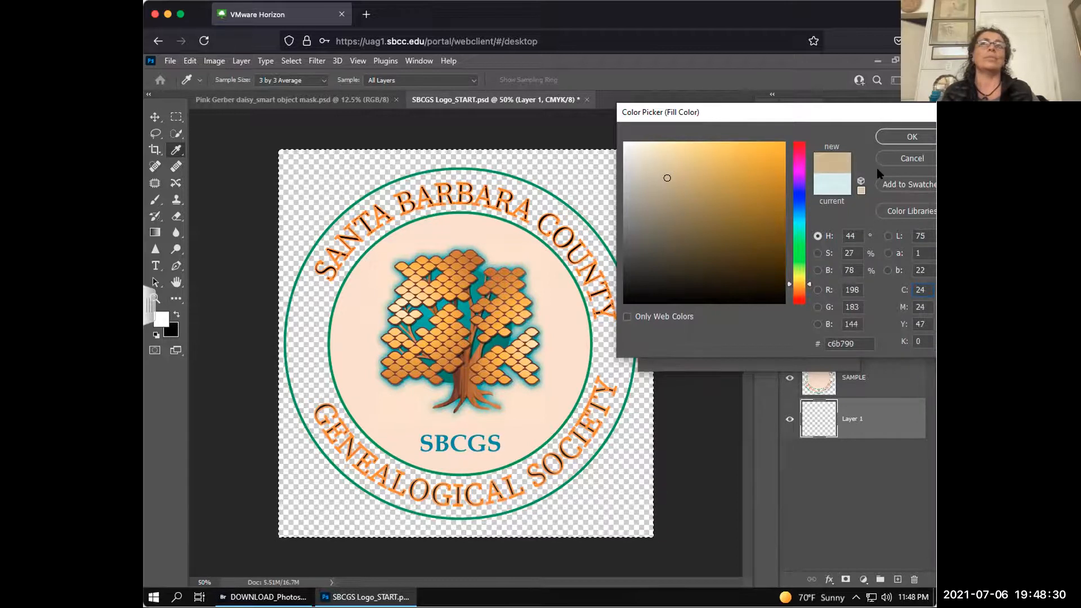
left_click(906, 138)
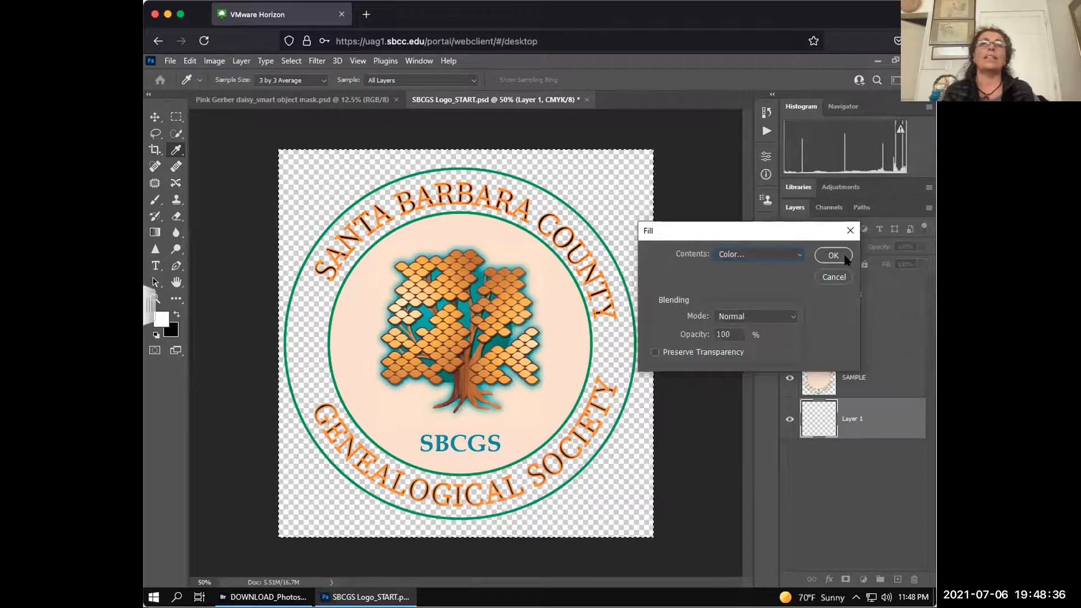
left_click(835, 257)
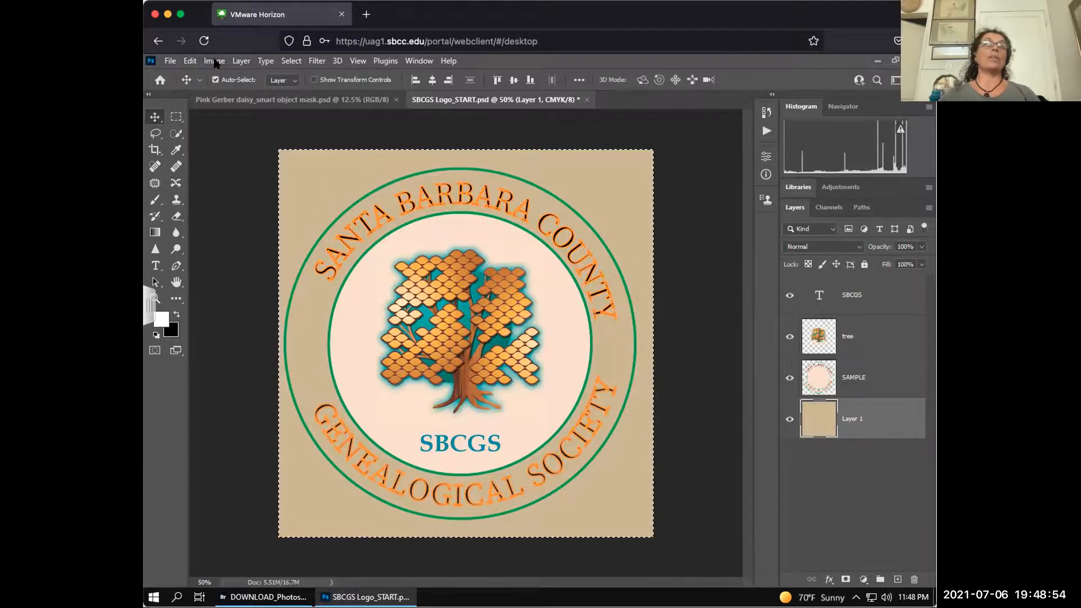
Fill Layer 1 again, using white (ffffff) as the custom color.
left_click(214, 61)
left_click(189, 61)
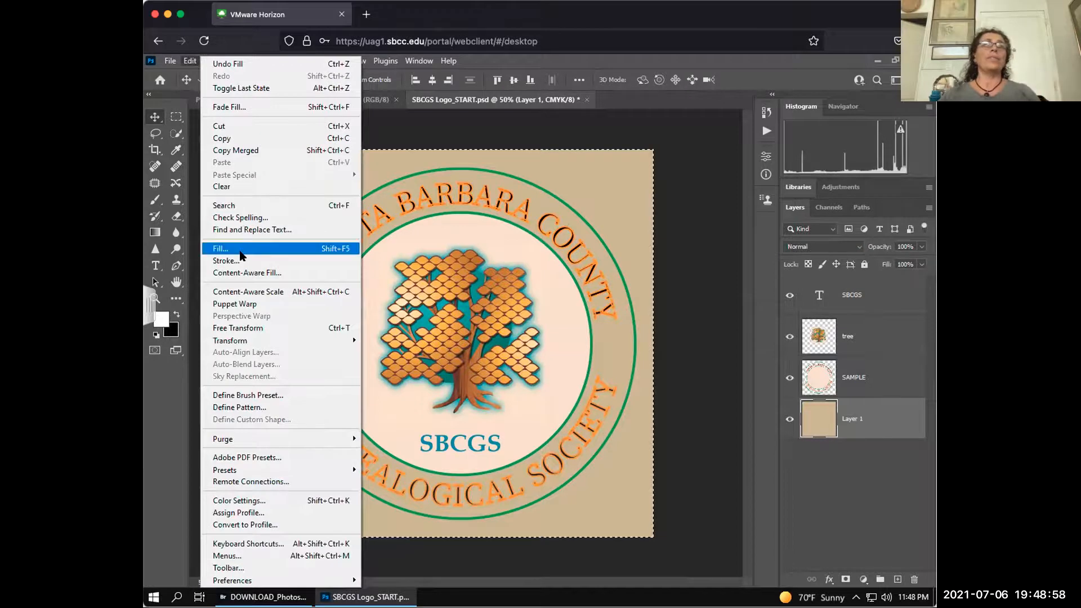
left_click(239, 250)
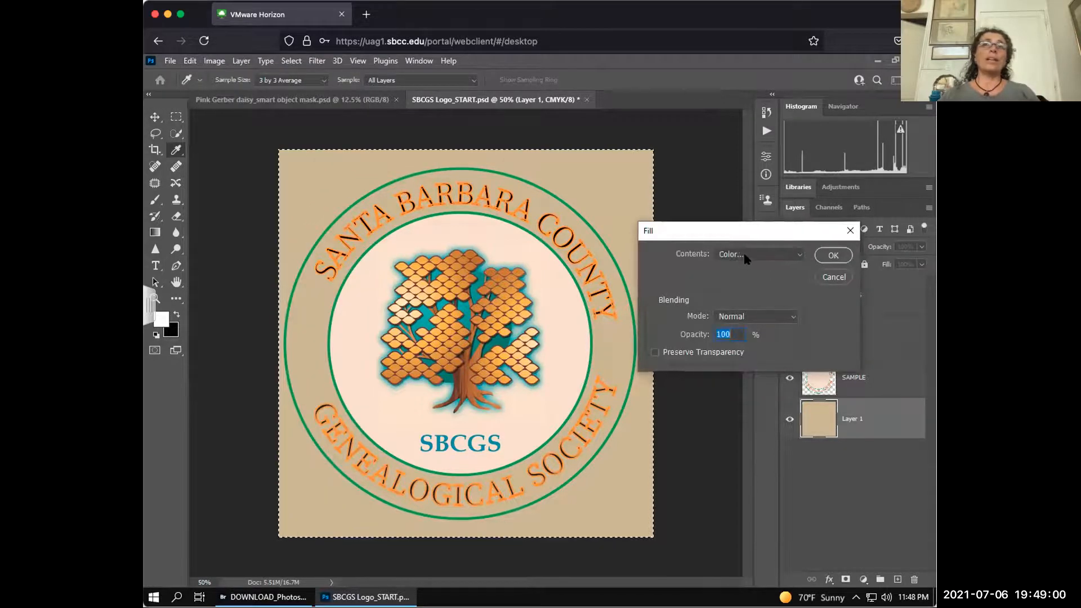
left_click(744, 259)
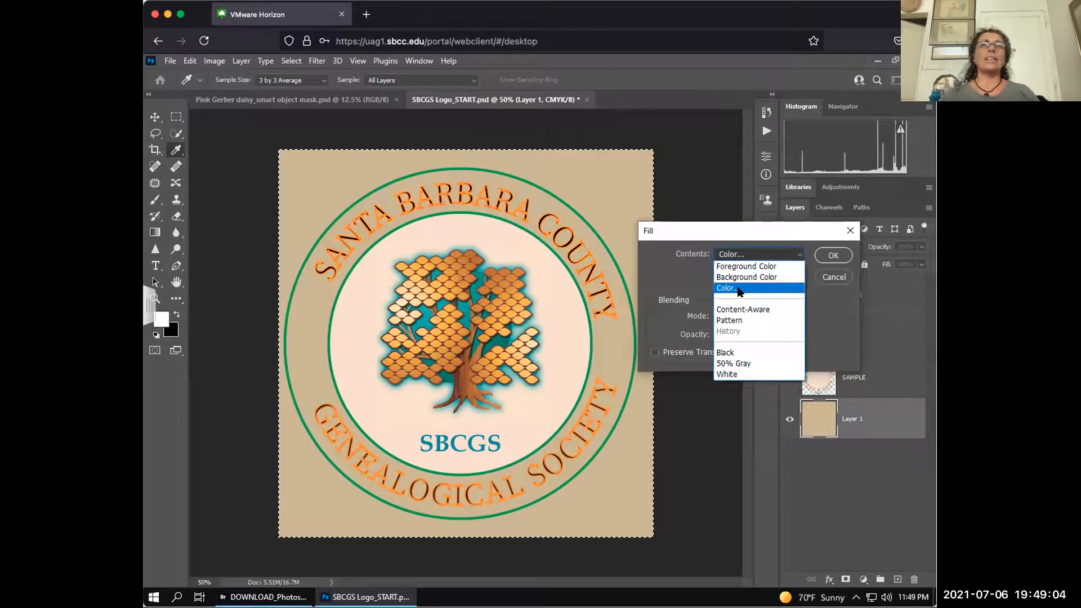
left_click(732, 288)
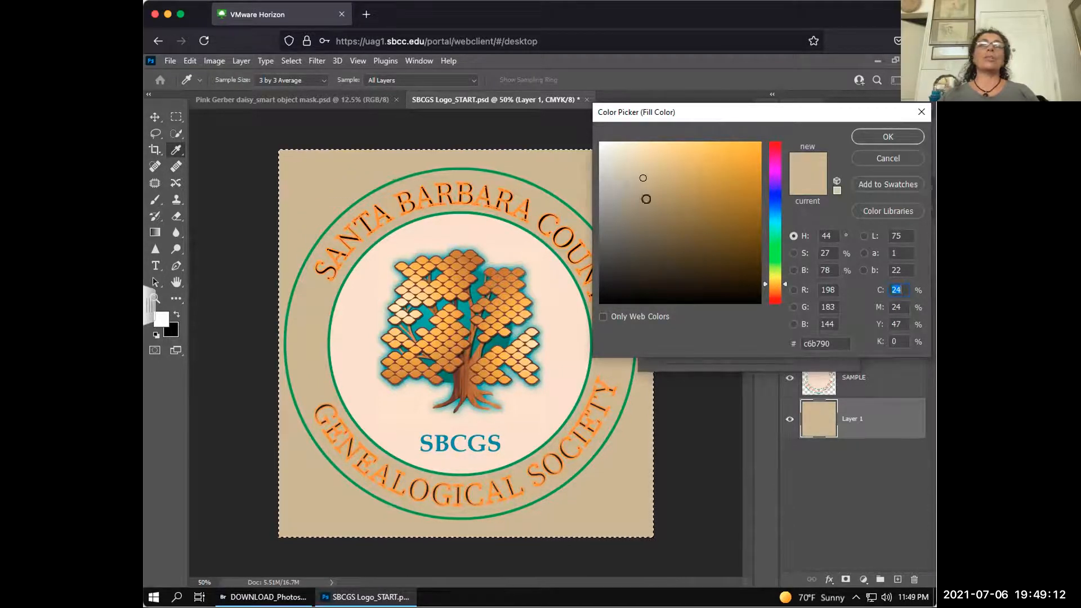
left_click_drag(616, 152, 578, 128)
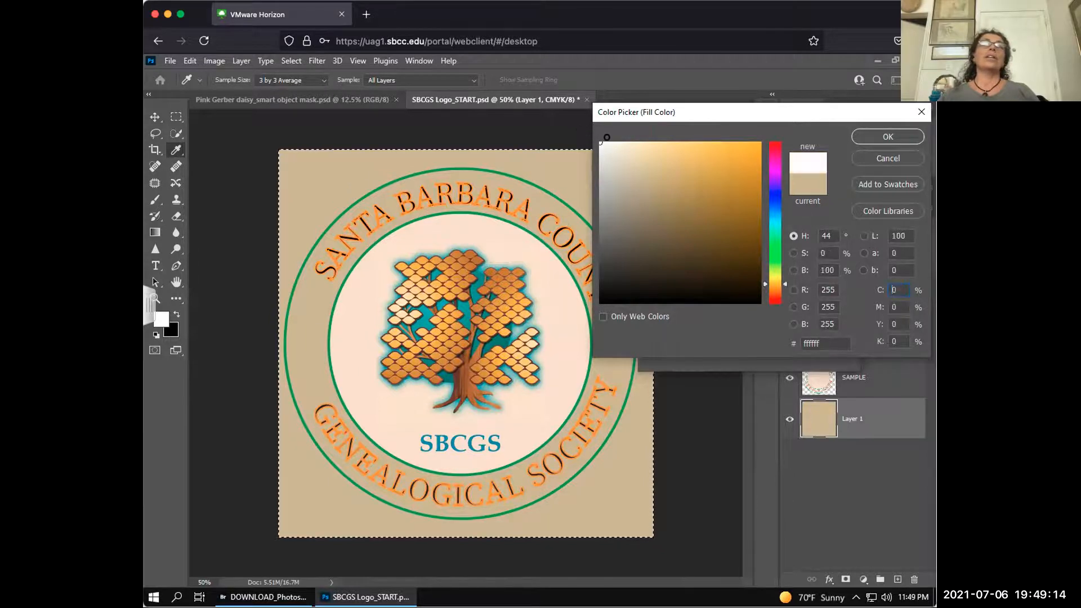
left_click(894, 135)
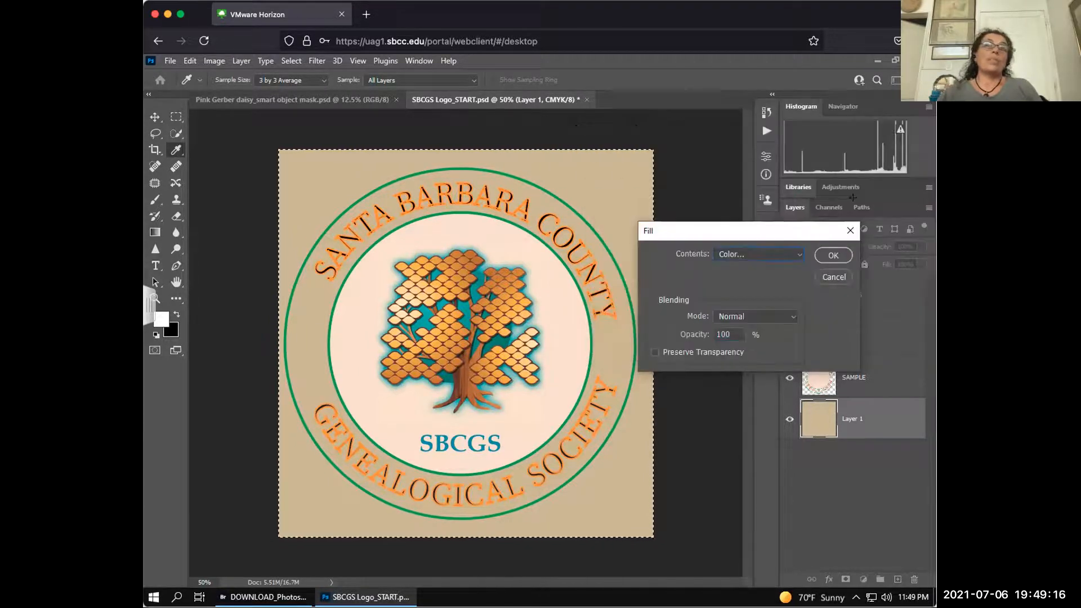
left_click(833, 255)
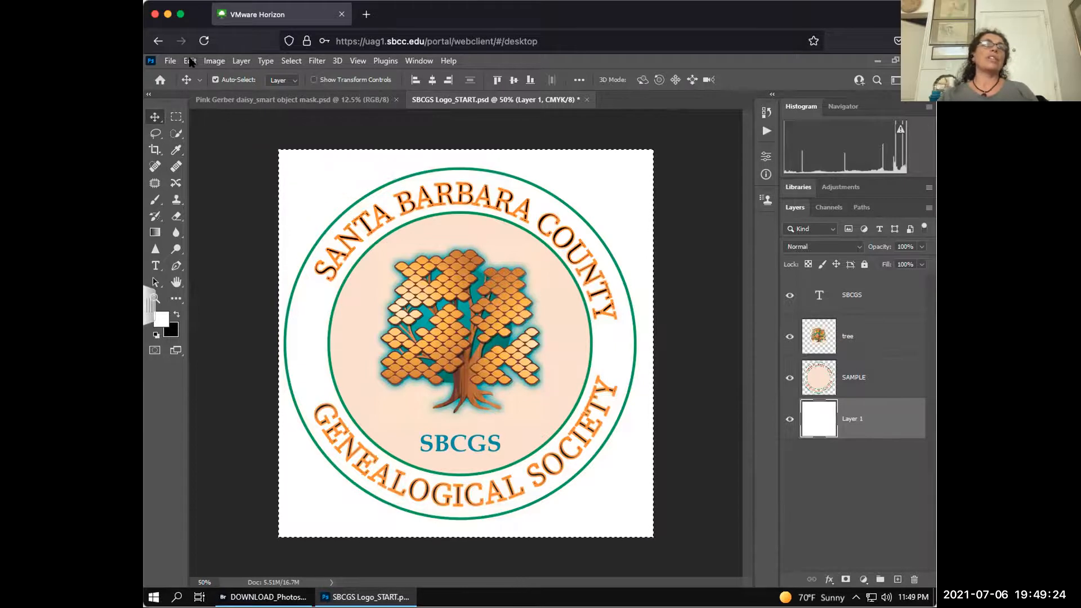
Start a Fill of Layer 1 using a custom color and try a pink tone, d081b7.
left_click(191, 62)
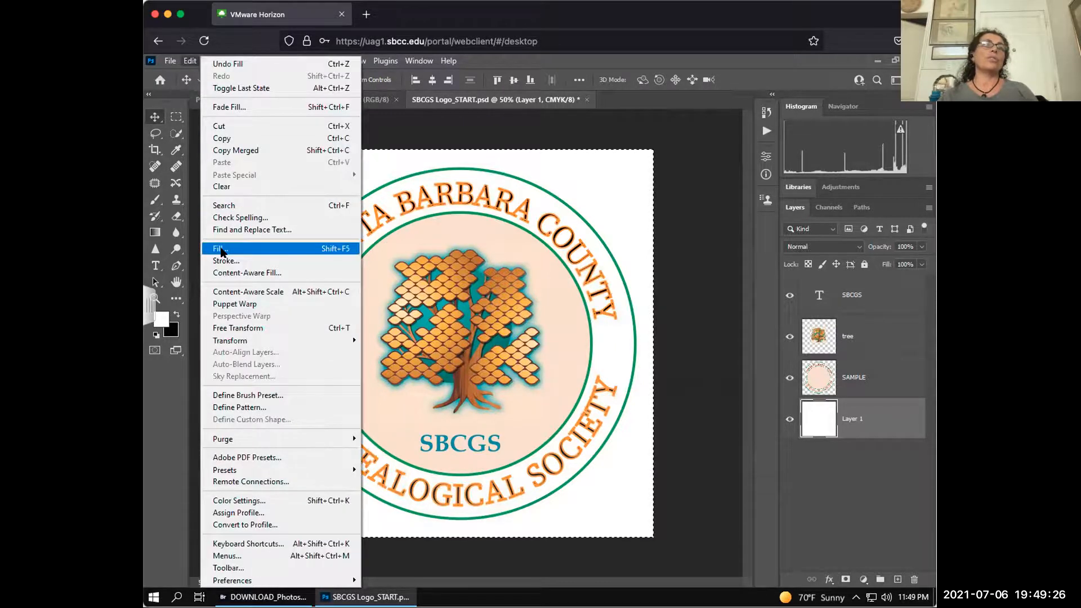
left_click(220, 250)
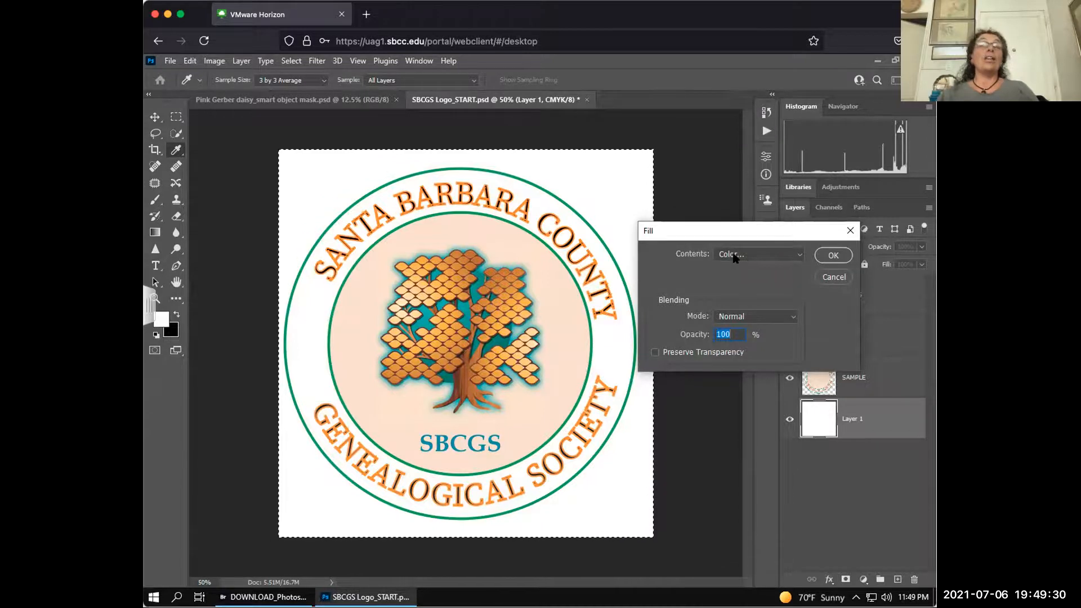
left_click(731, 255)
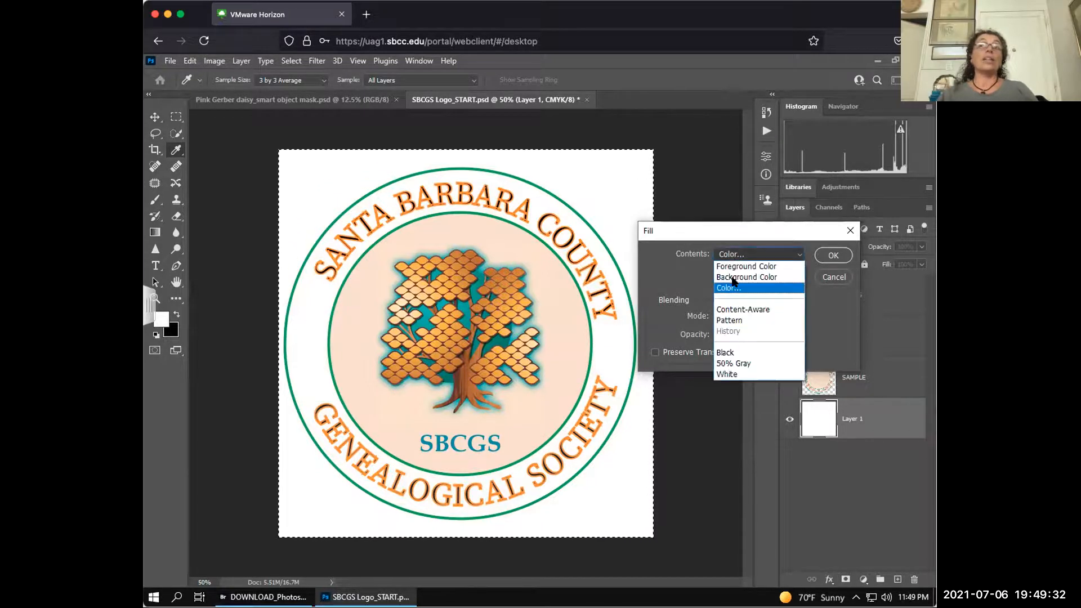
left_click(729, 289)
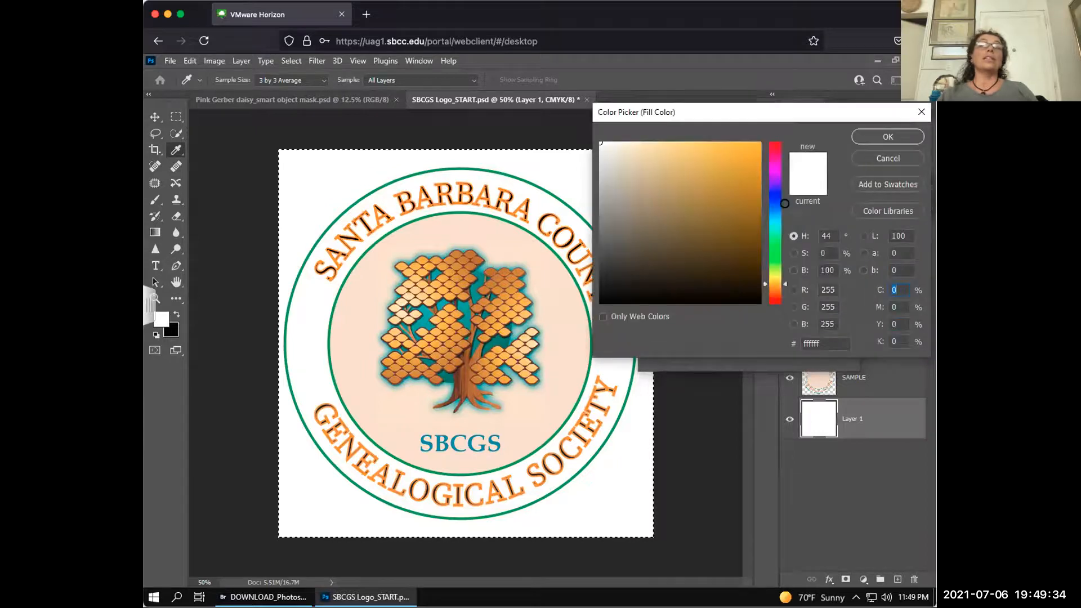
left_click(775, 160)
left_click(660, 172)
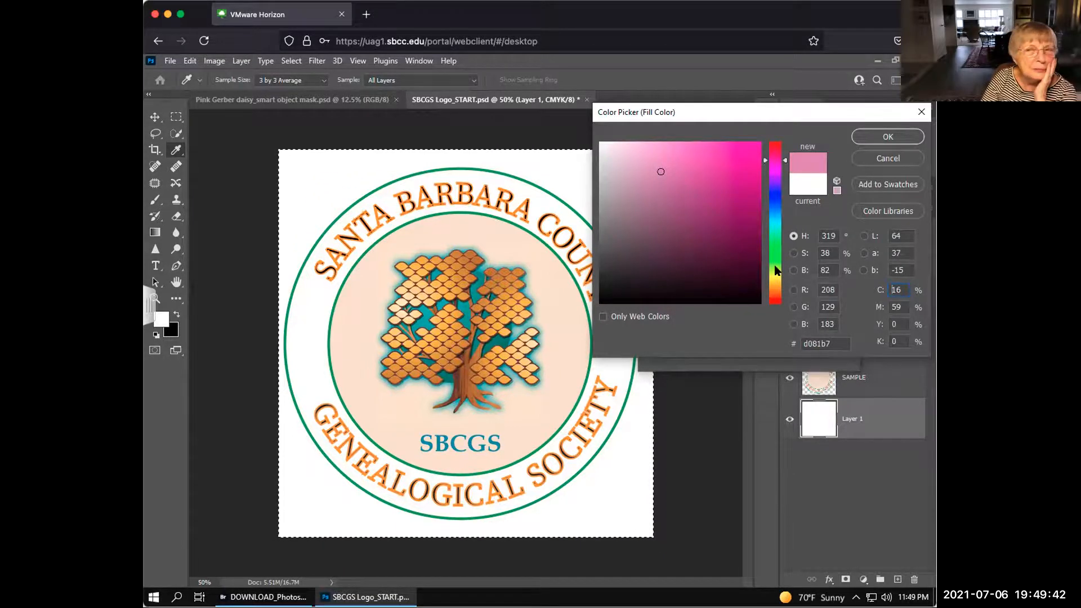
Change the fill color to teal 3c8f8a and fill Layer 1 with it.
left_click(774, 239)
left_click_drag(775, 233, 770, 223)
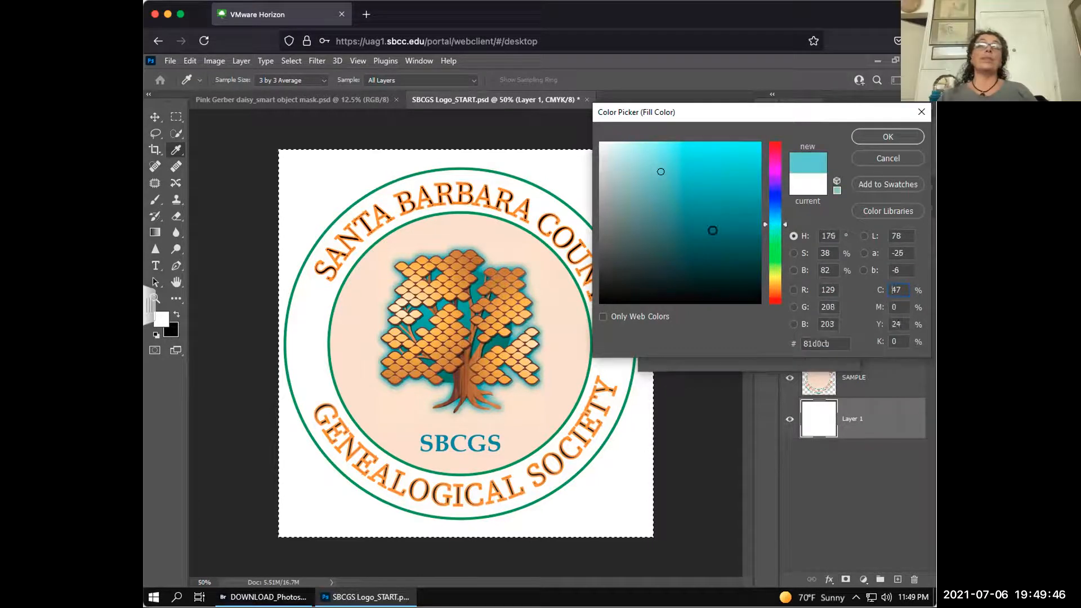
left_click(706, 198)
left_click(691, 210)
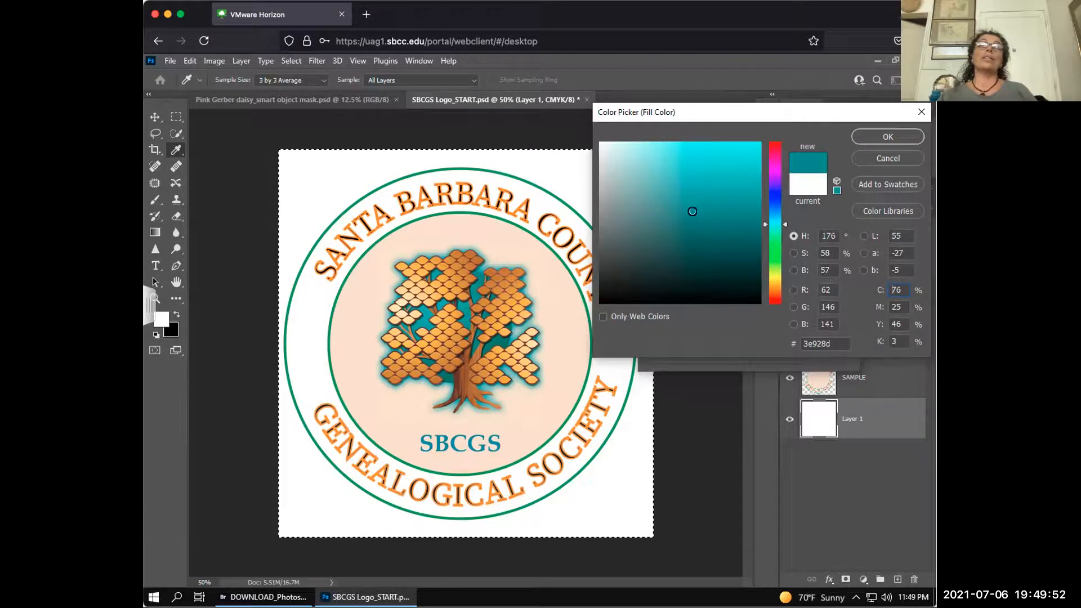
left_click(693, 213)
left_click(889, 137)
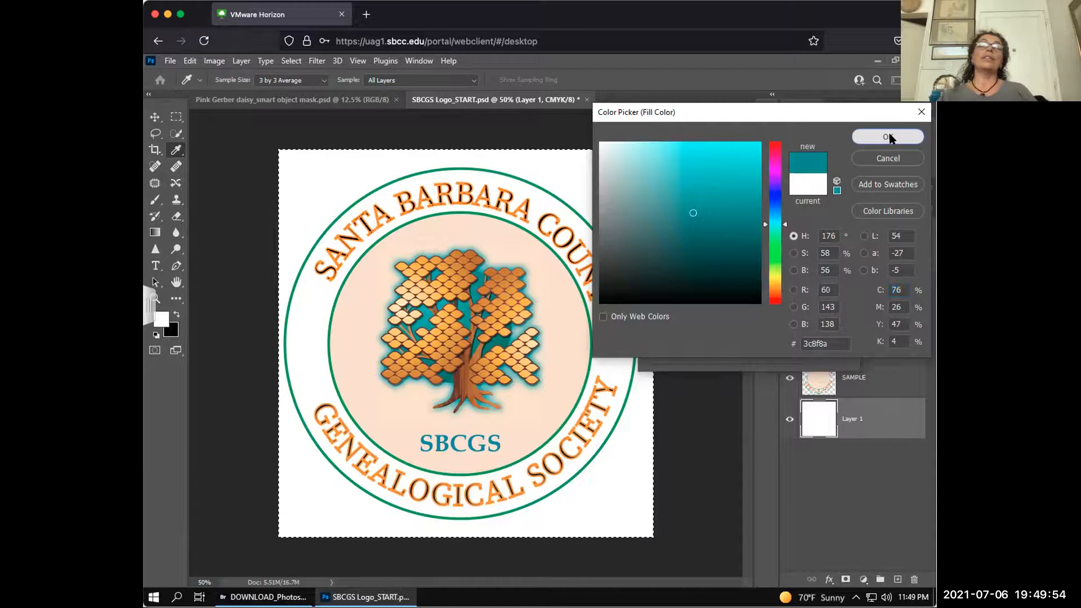
left_click(831, 256)
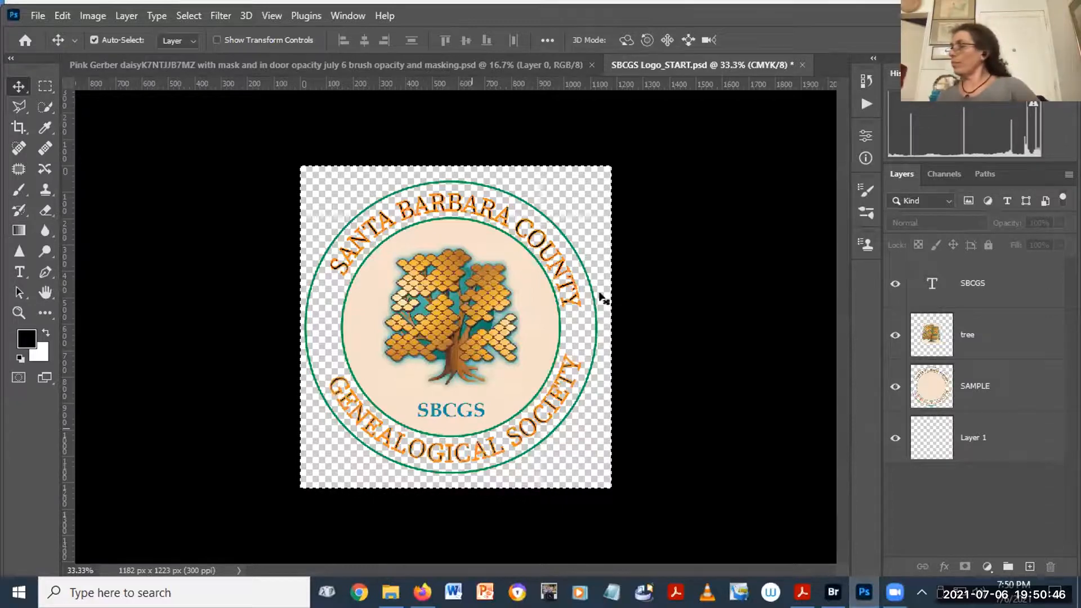
Select the empty Layer 1 and start a Fill of it using a custom color.
left_click(62, 15)
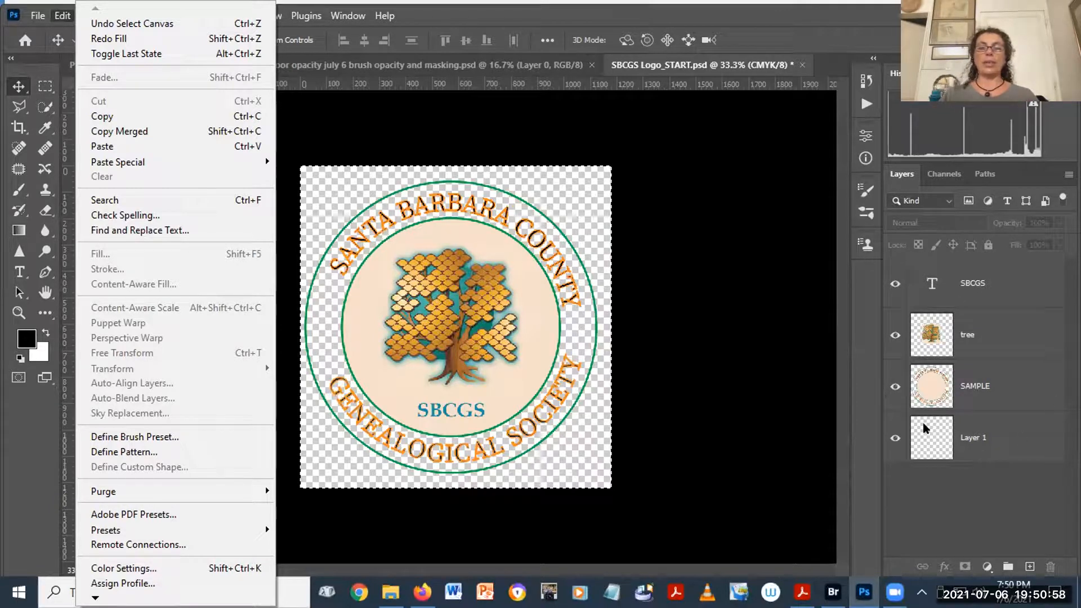
left_click(996, 411)
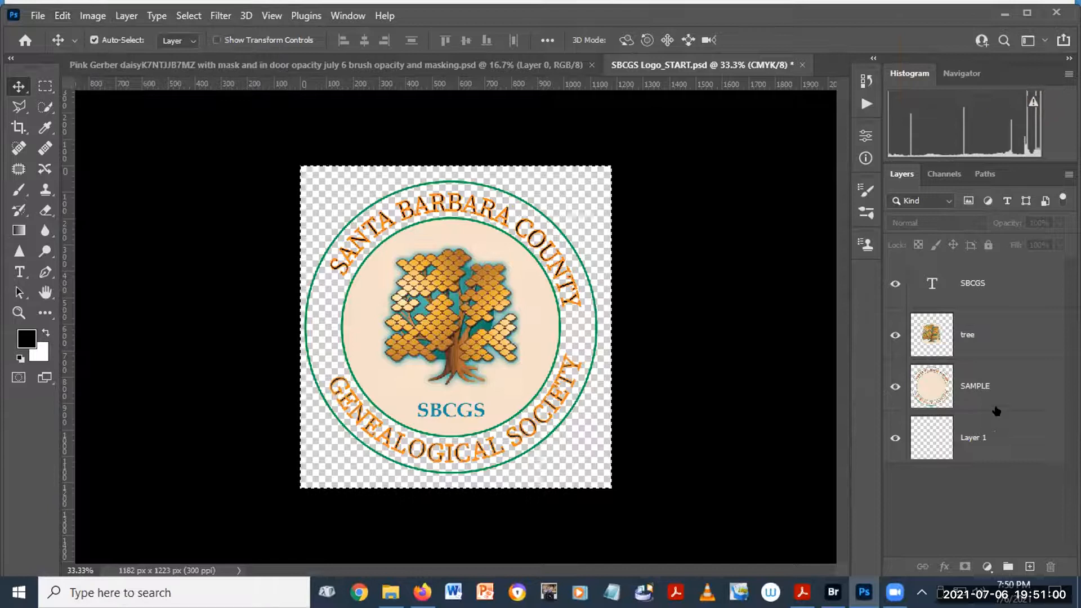
left_click(926, 433)
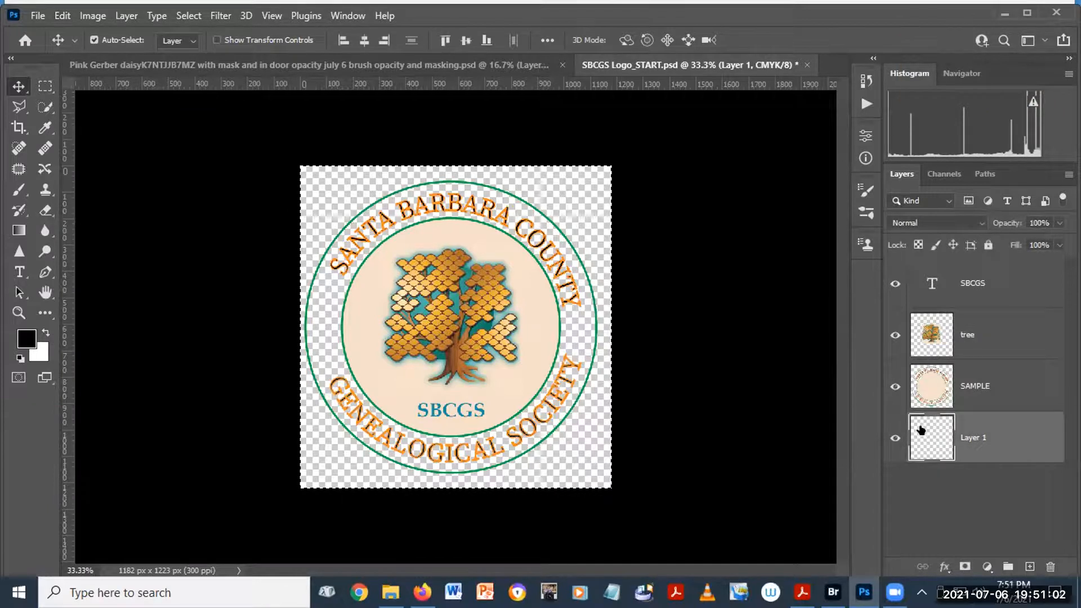
left_click(57, 18)
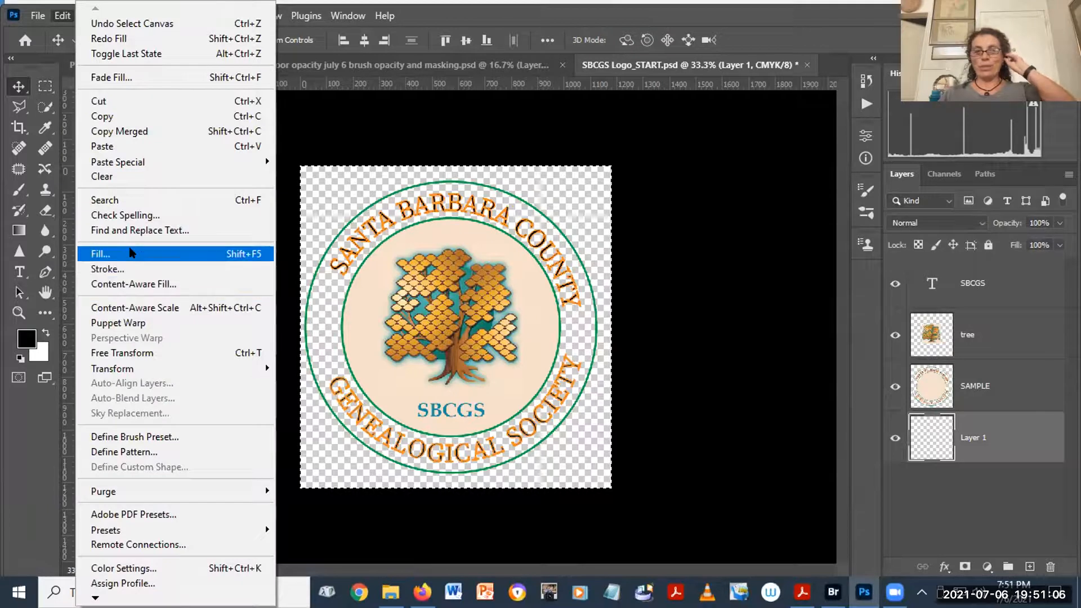
left_click(133, 257)
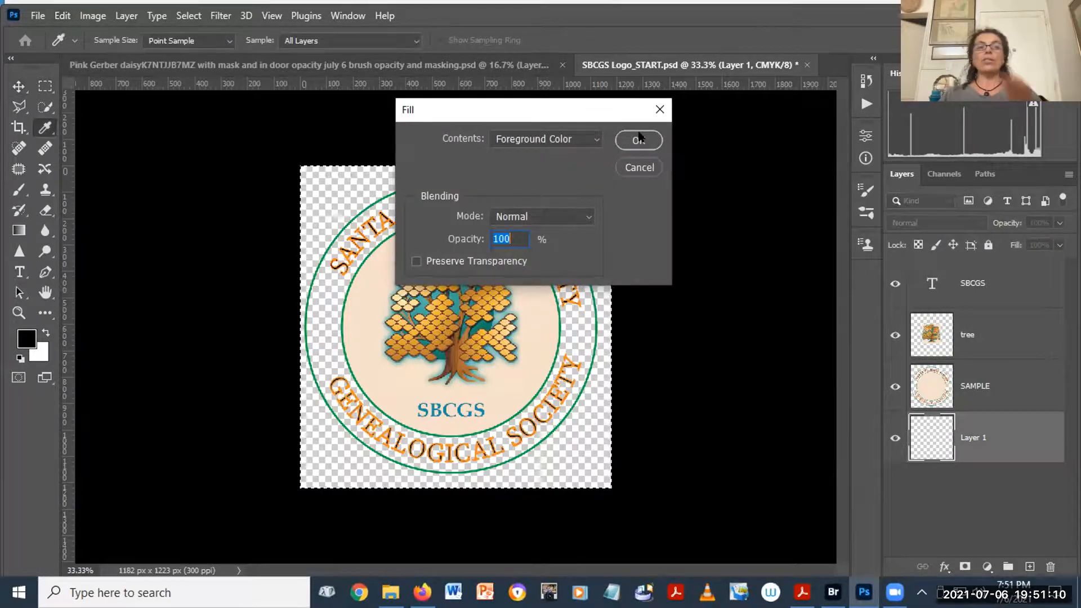
left_click(586, 136)
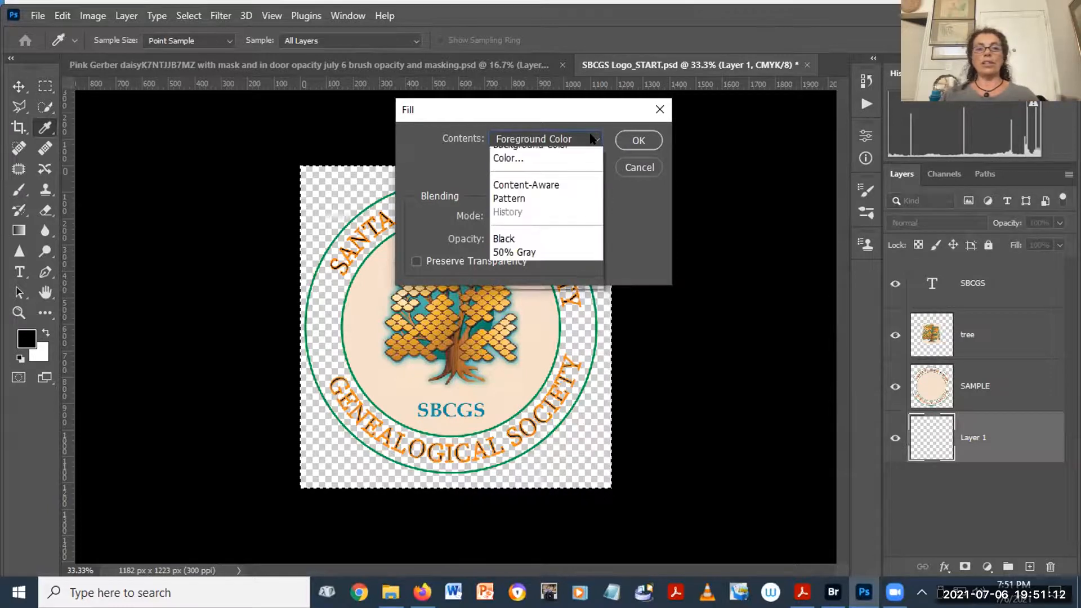
left_click(535, 180)
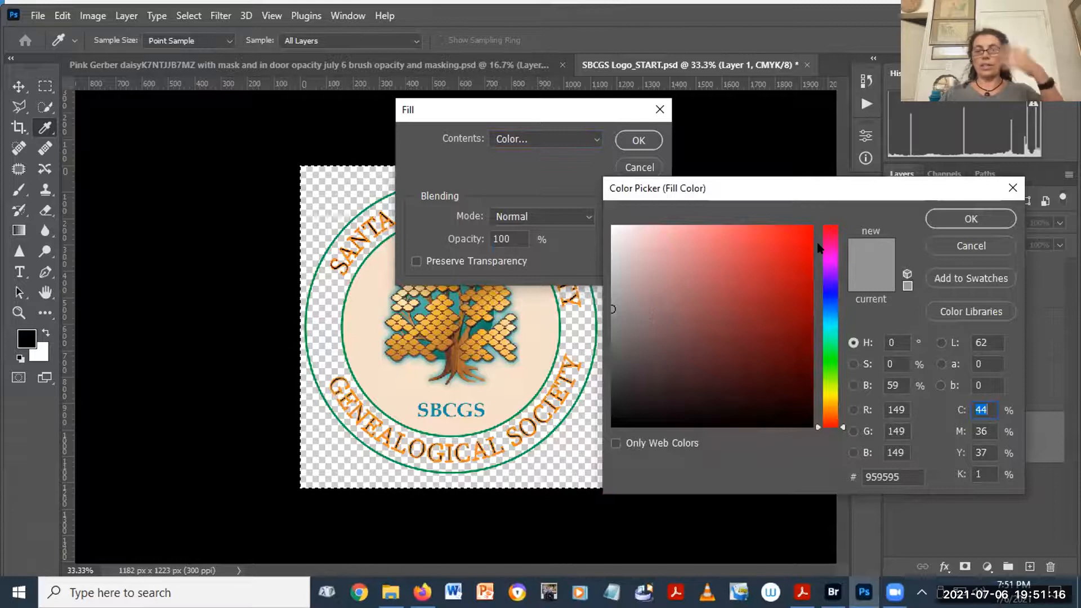
Pick olive 767541 as the fill color, fill Layer 1 with it, and clear the selection.
left_click(826, 356)
left_click(839, 397)
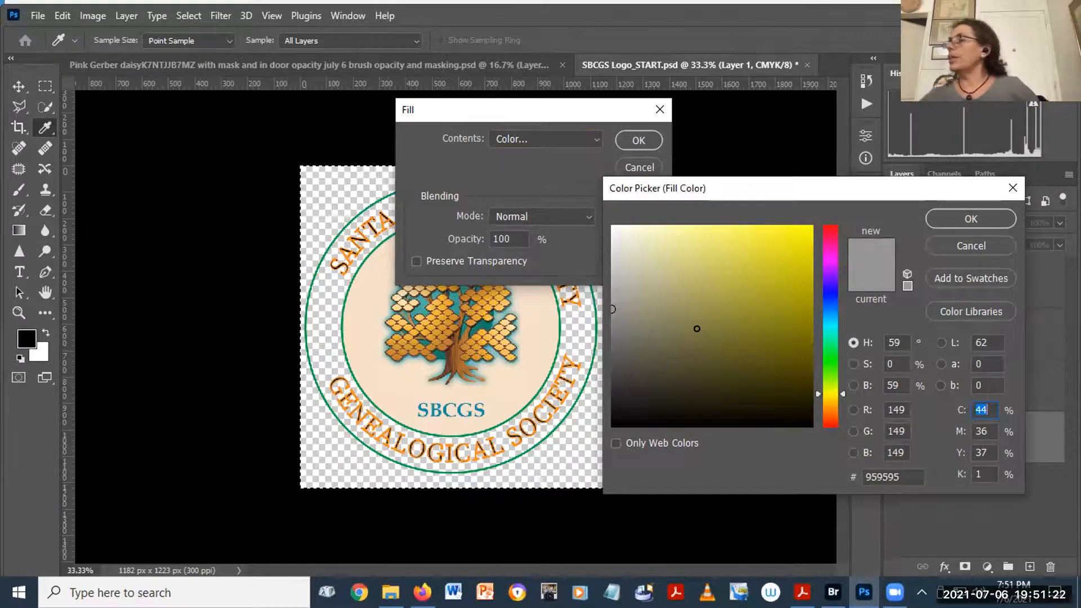
left_click(702, 333)
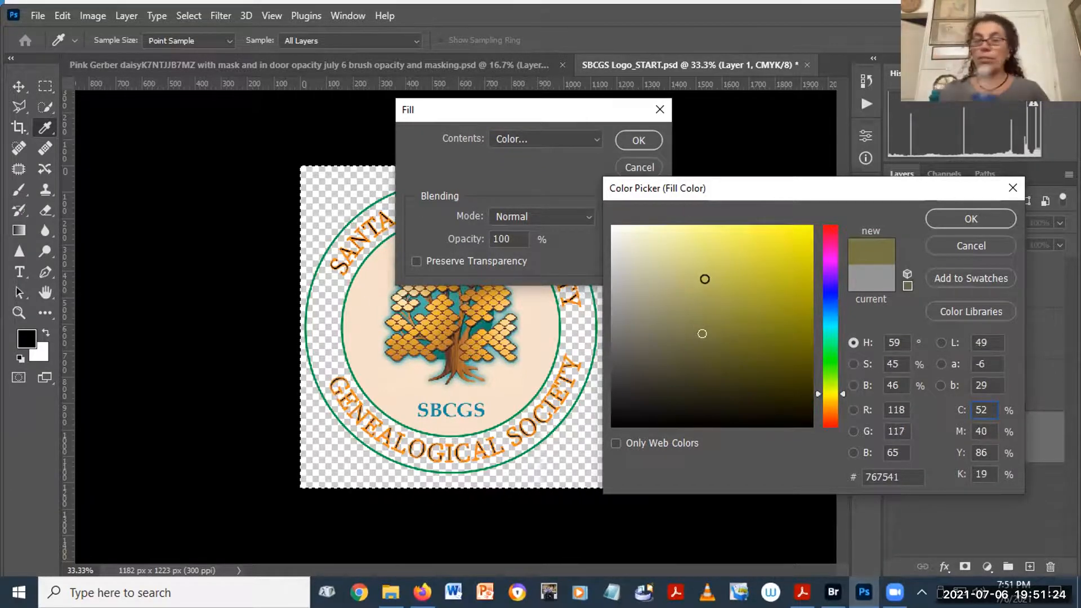
left_click(953, 216)
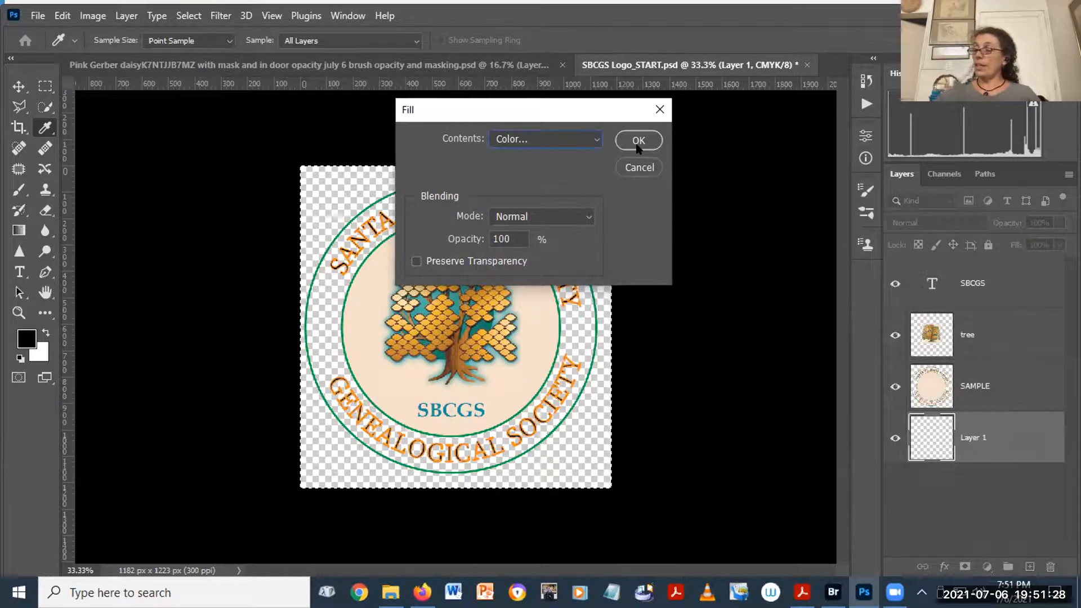
left_click(638, 140)
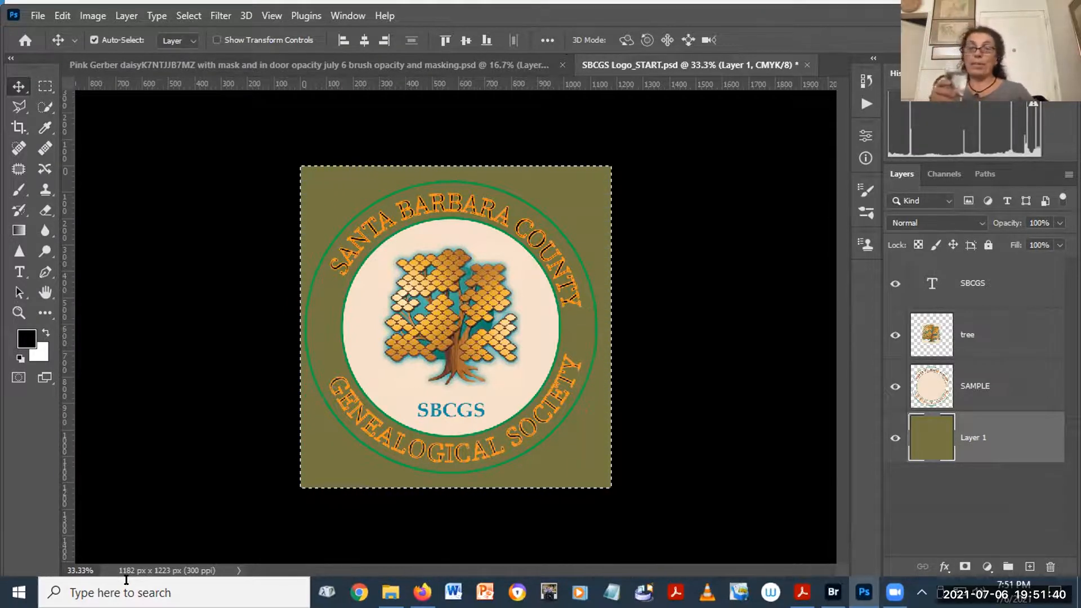
key("ctrl+d")
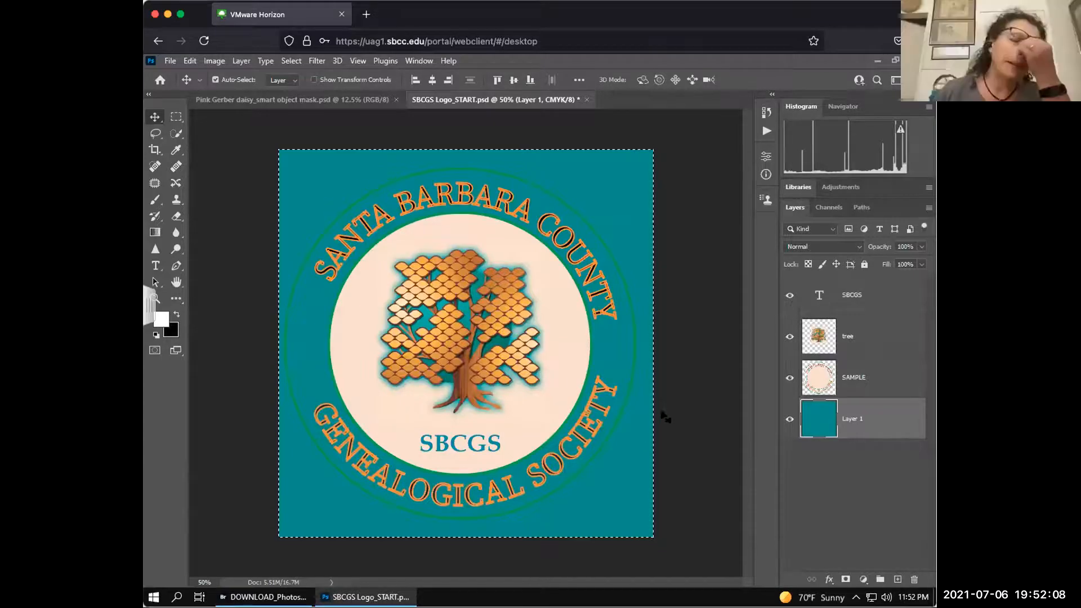
Hide the teal Layer 1 and deselect the canvas.
left_click(788, 418)
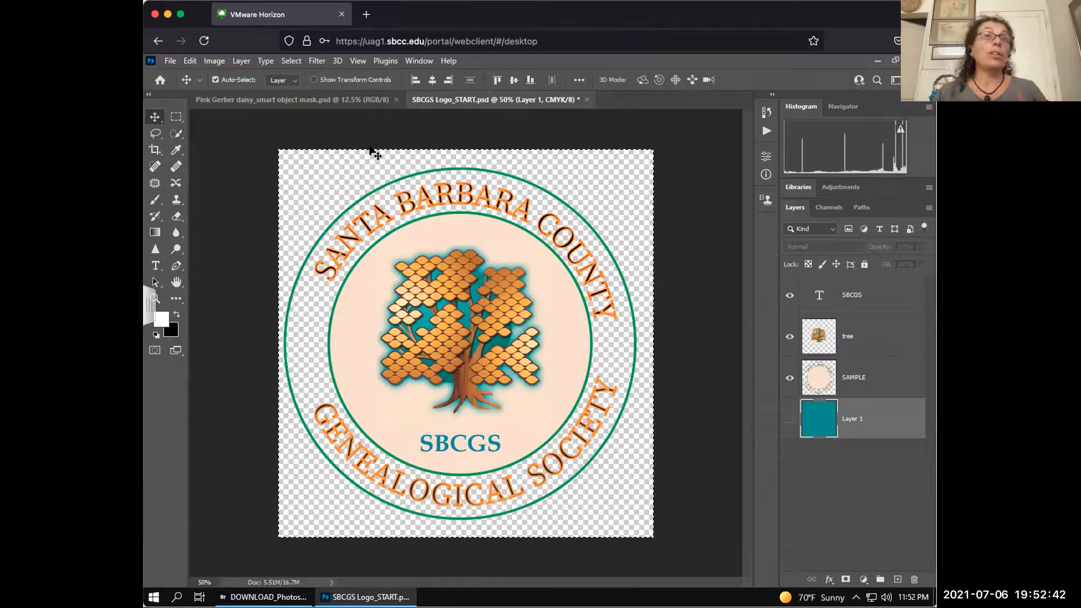
left_click(289, 60)
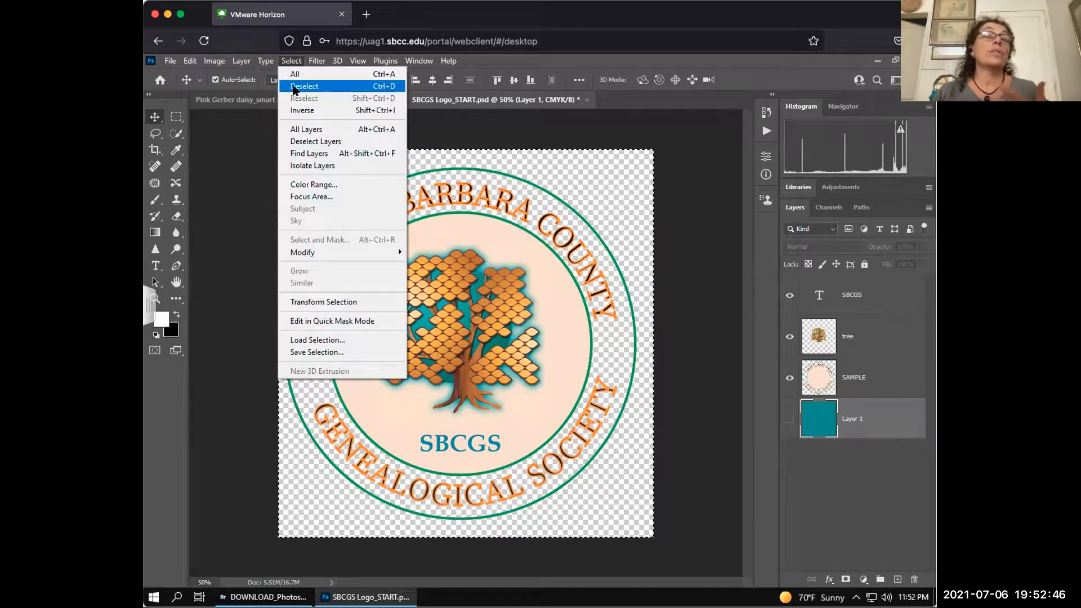
left_click(392, 90)
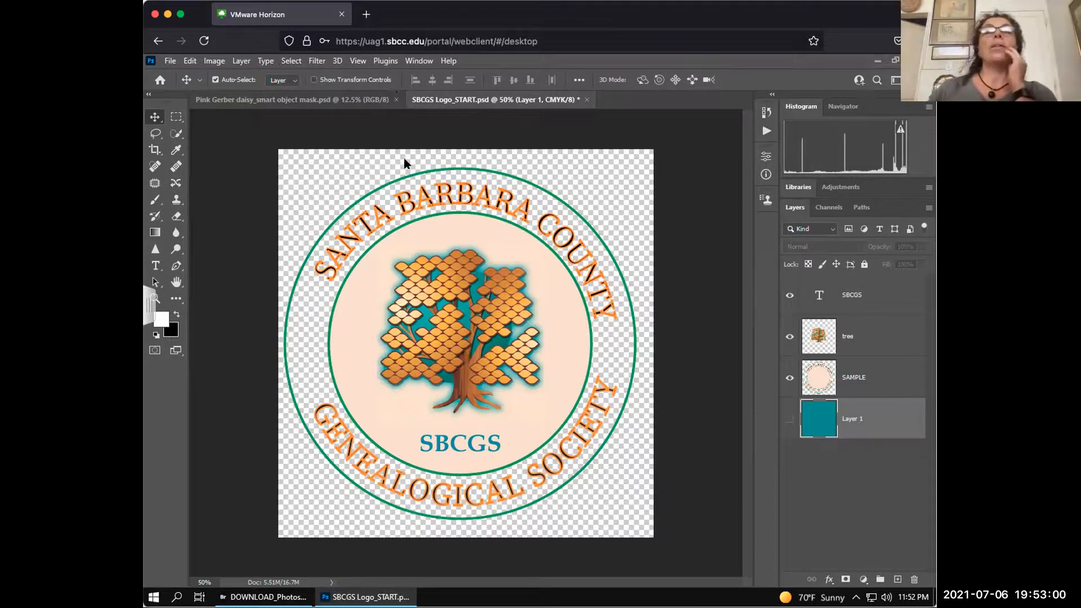
Compare the logo with and without the teal background, leaving Layer 1 hidden, and hide the SBCGS text layer.
left_click(788, 418)
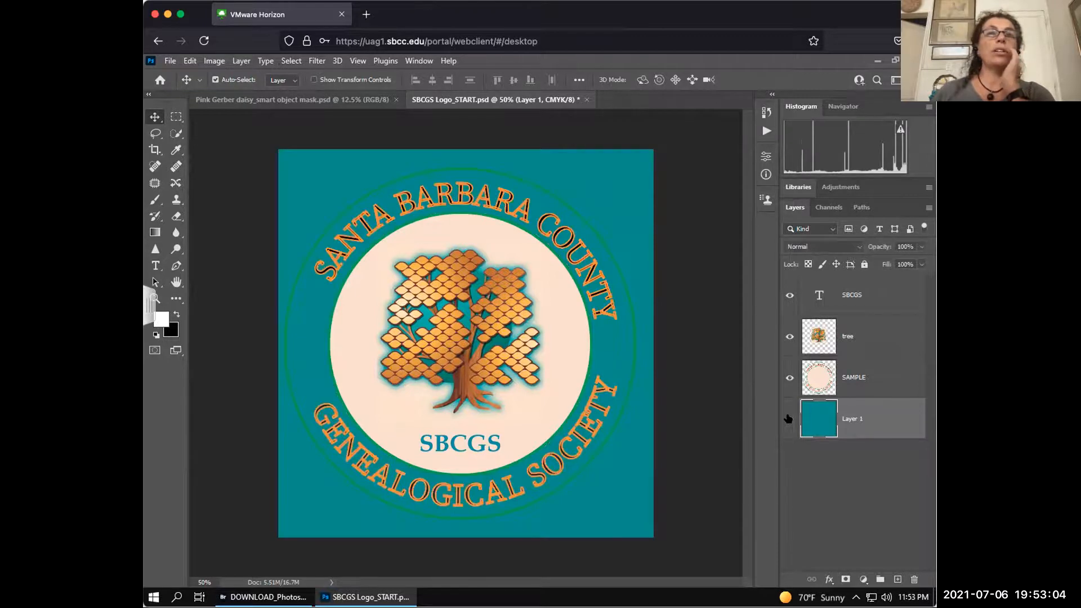
left_click(788, 418)
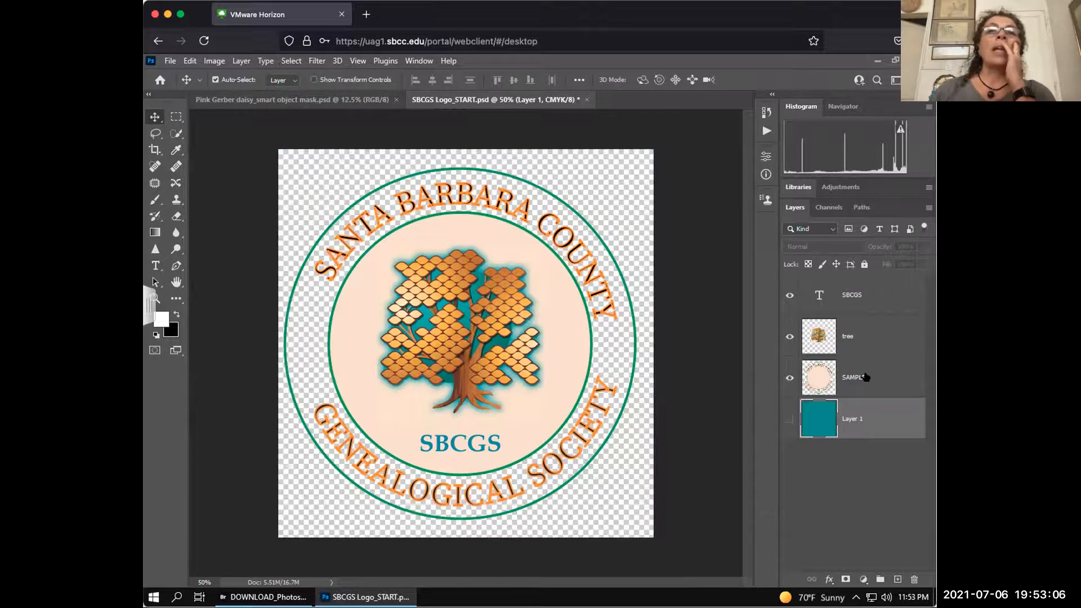
left_click(789, 295)
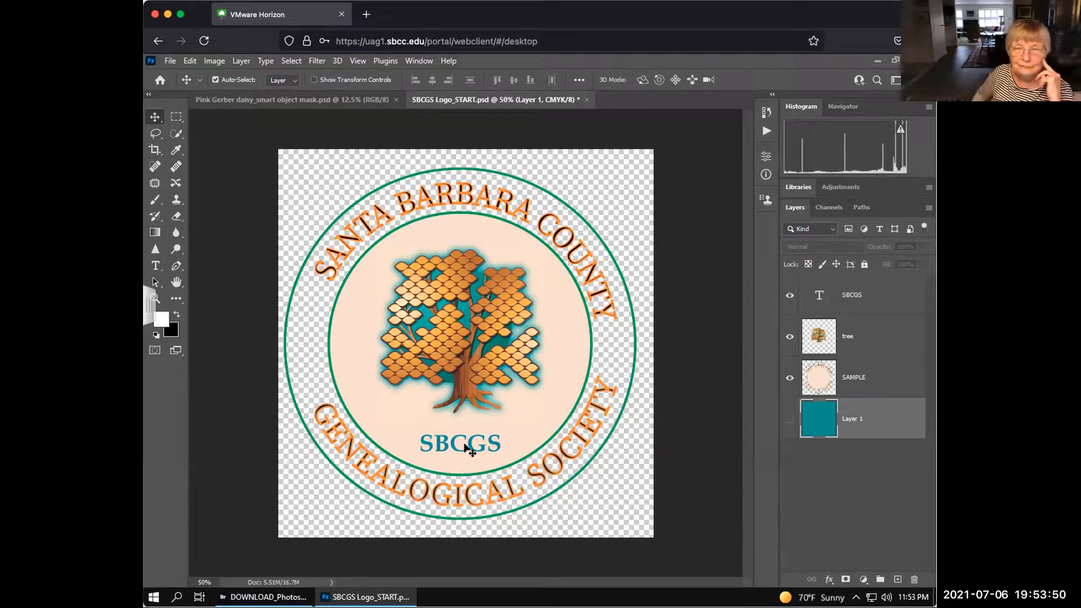
left_click(790, 296)
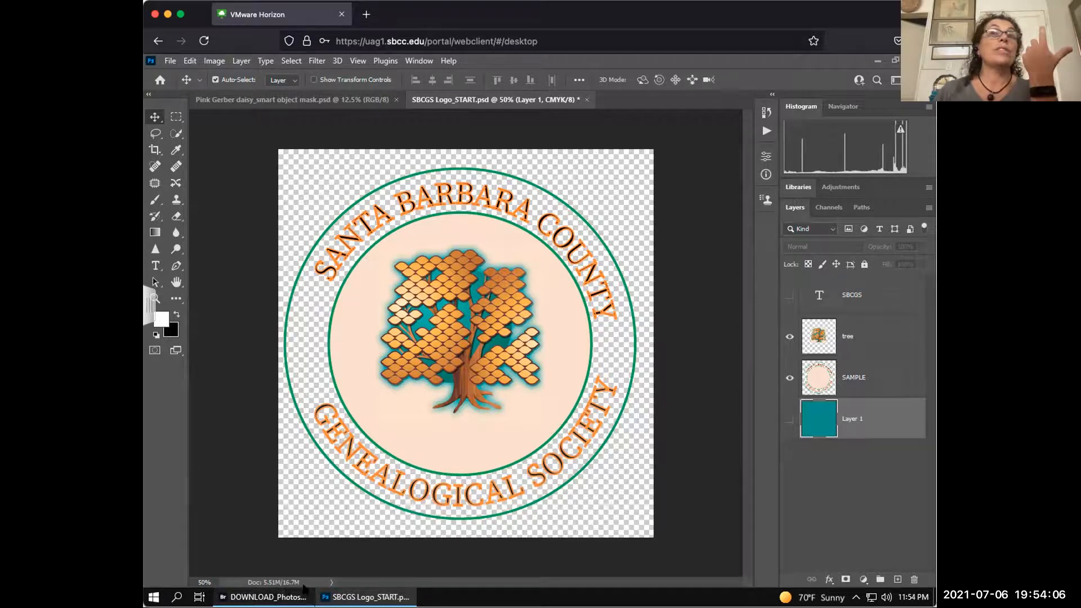
Switch to Bridge and go through the Photoshop_Shared_Drive and DOWNLOAD folders to the Student homework files folder.
left_click(273, 600)
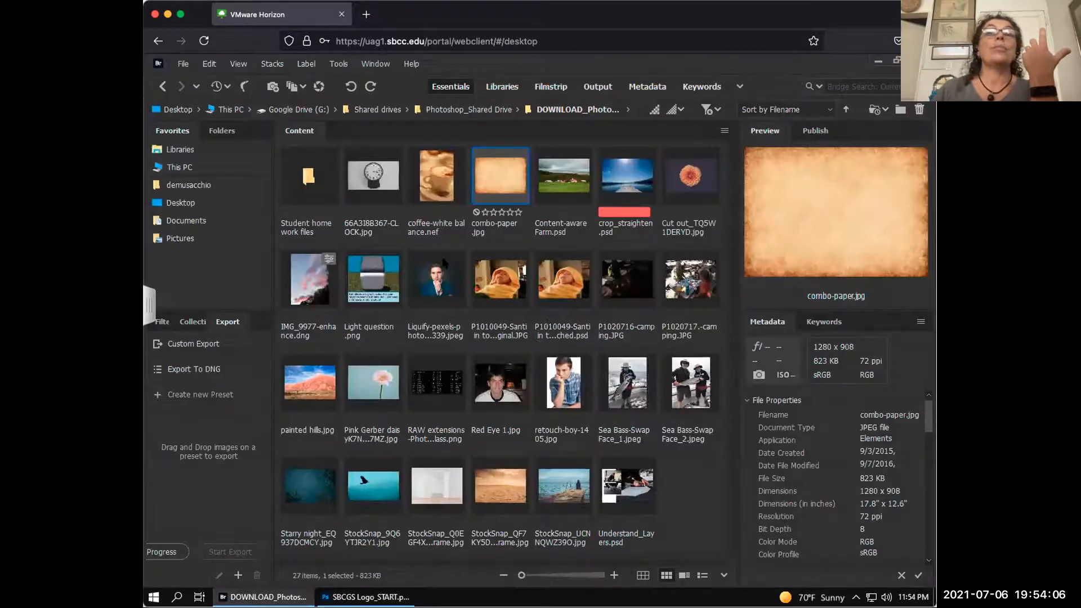
left_click(420, 110)
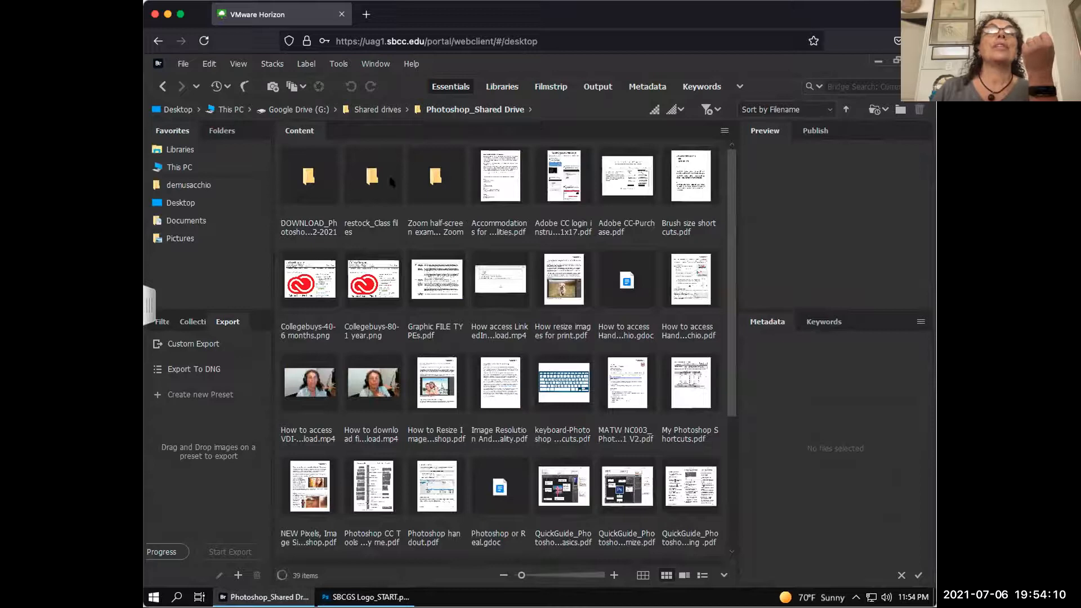
double_click(307, 178)
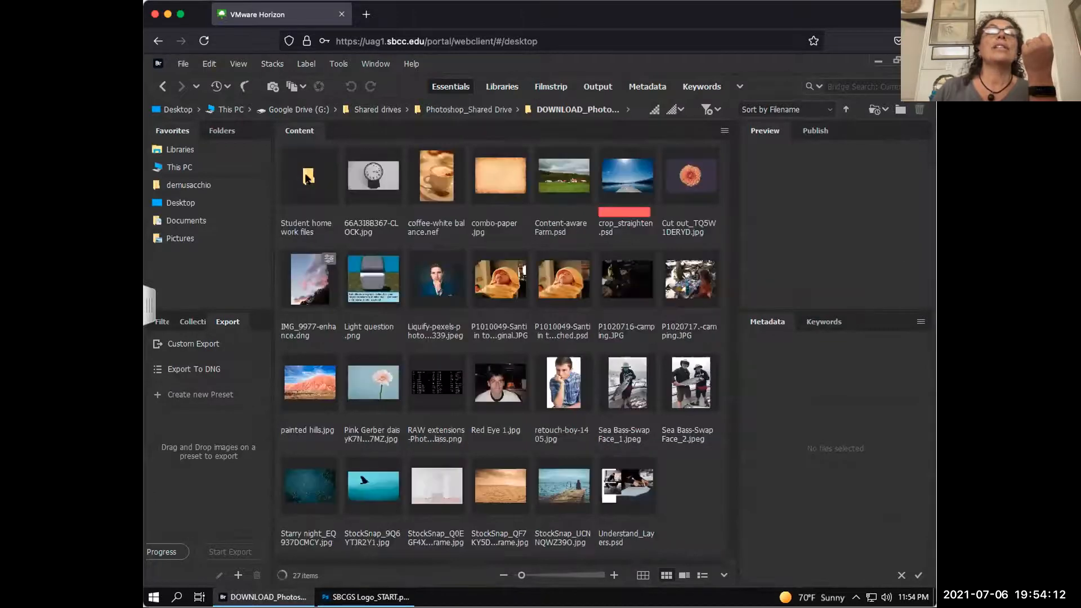
left_click(305, 179)
double_click(305, 179)
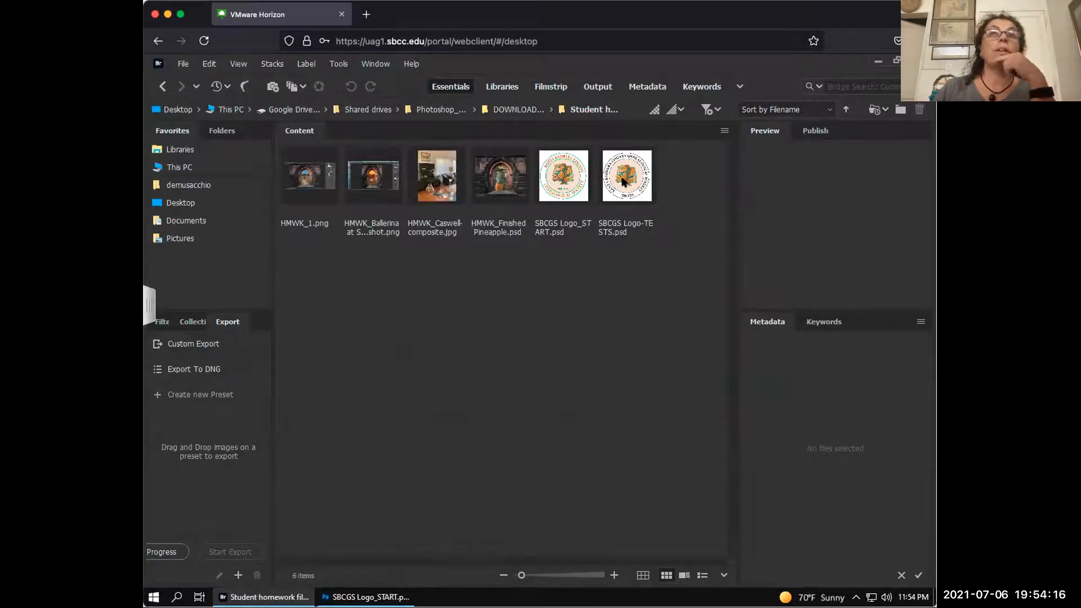
Open SBCGS Logo-TESTS.psd in Photoshop to view the alternative logo layout, and return to SBCGS Logo_START.psd.
left_click(624, 182)
double_click(624, 182)
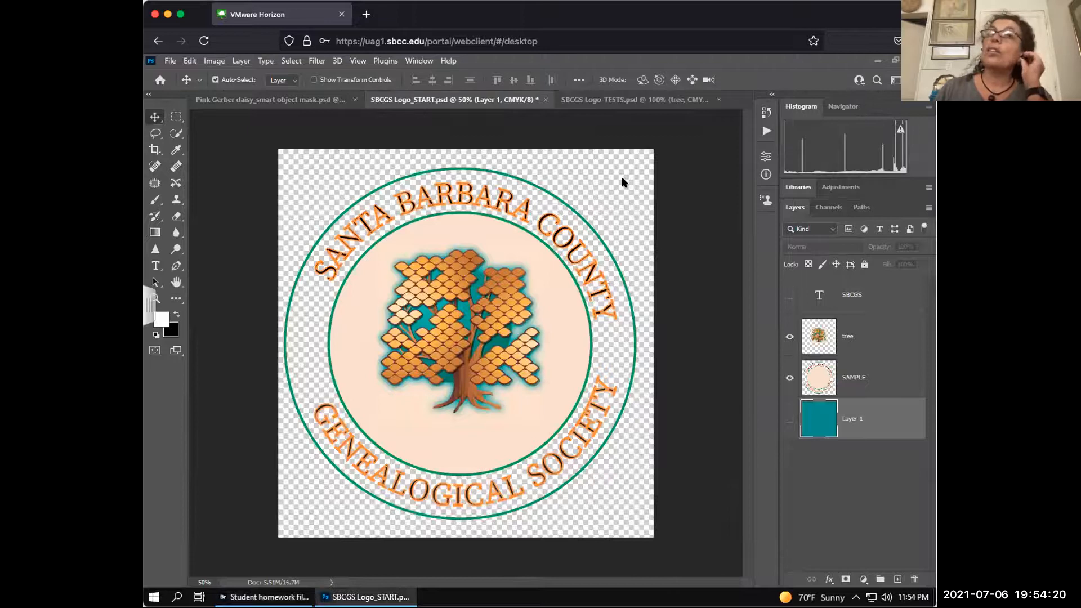
left_click(577, 272)
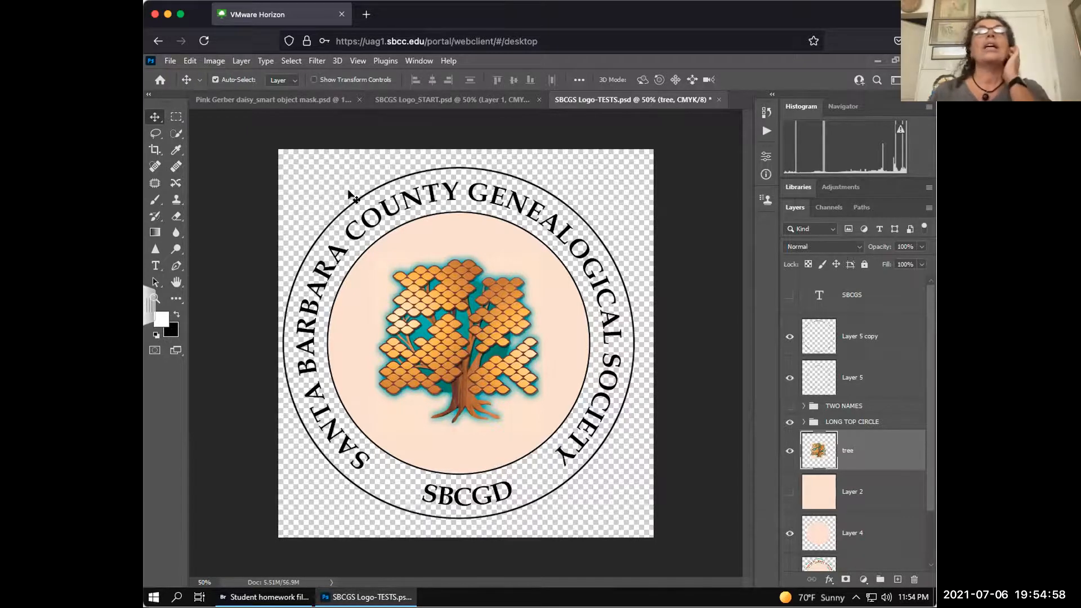
left_click(450, 100)
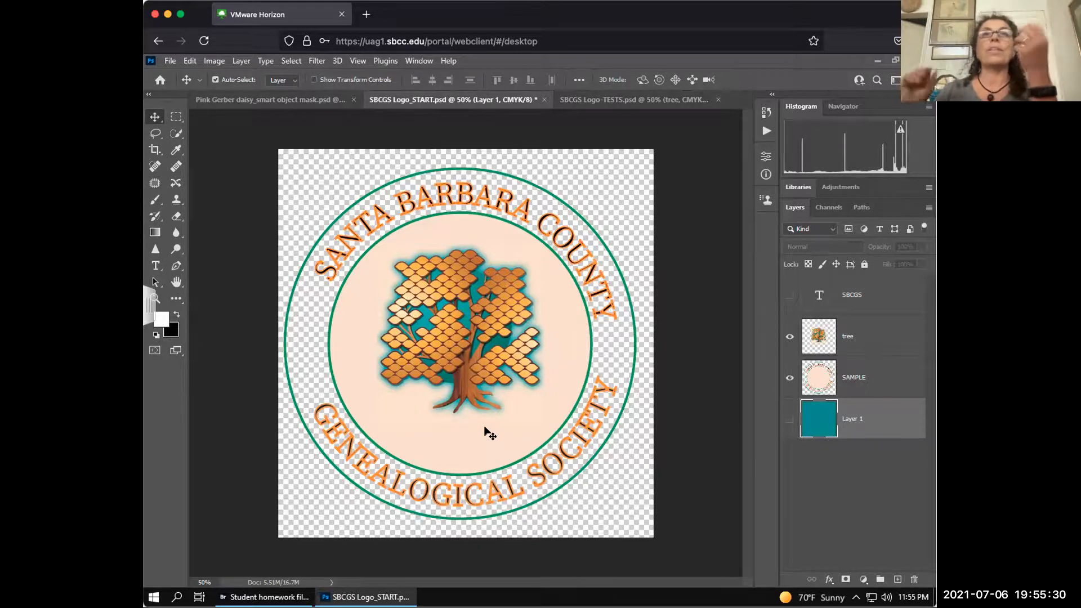
Compare the logo with and without the SAMPLE layer, then view SAMPLE alone with the tree layer hidden.
left_click(788, 378)
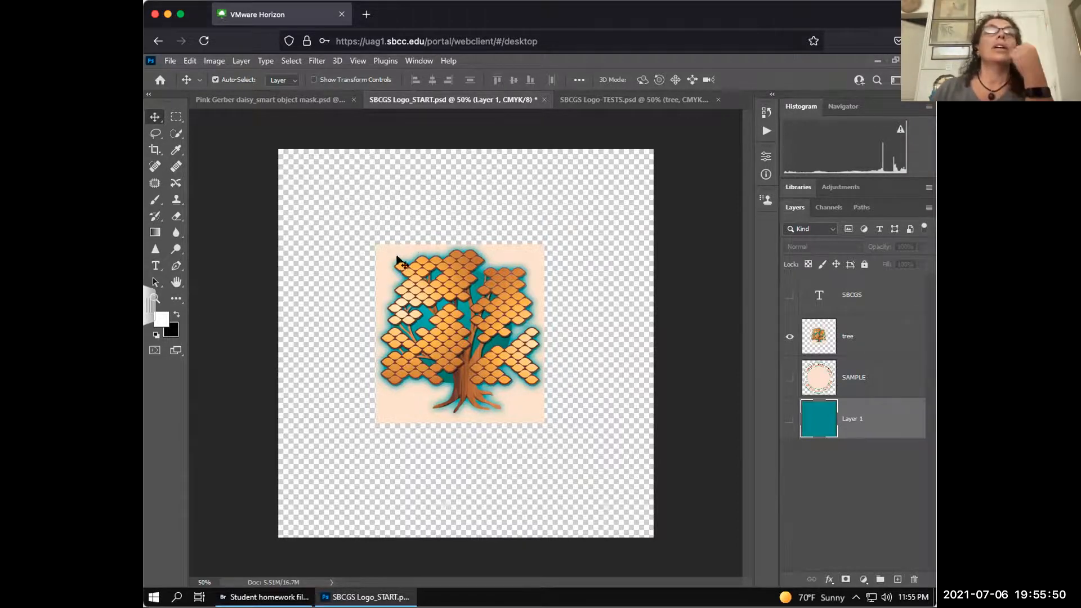
left_click(790, 377)
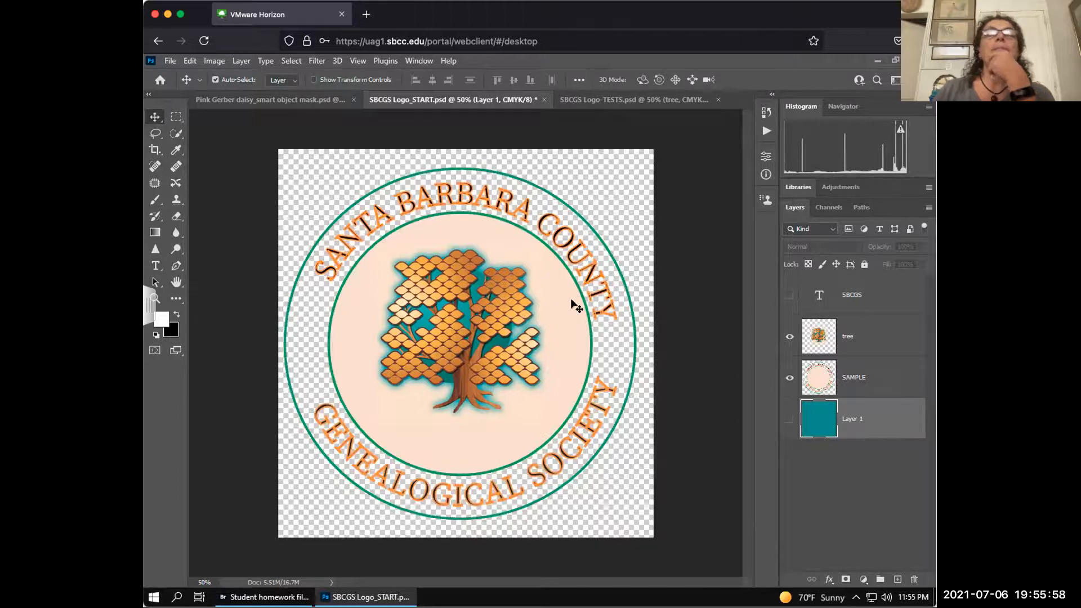
left_click(789, 336)
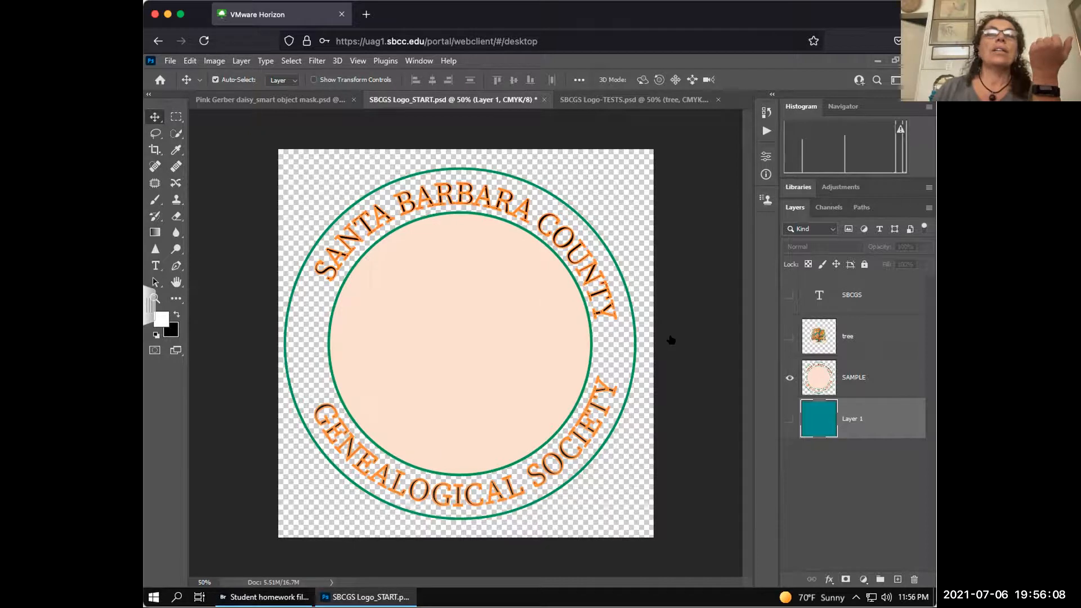
left_click(871, 381)
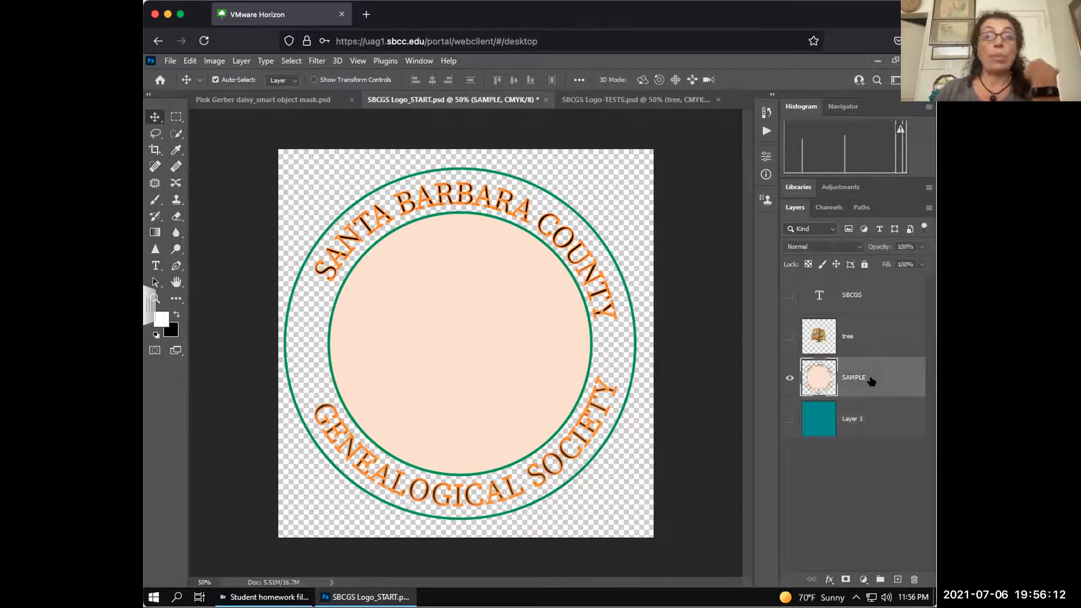
left_click_drag(465, 320, 469, 344)
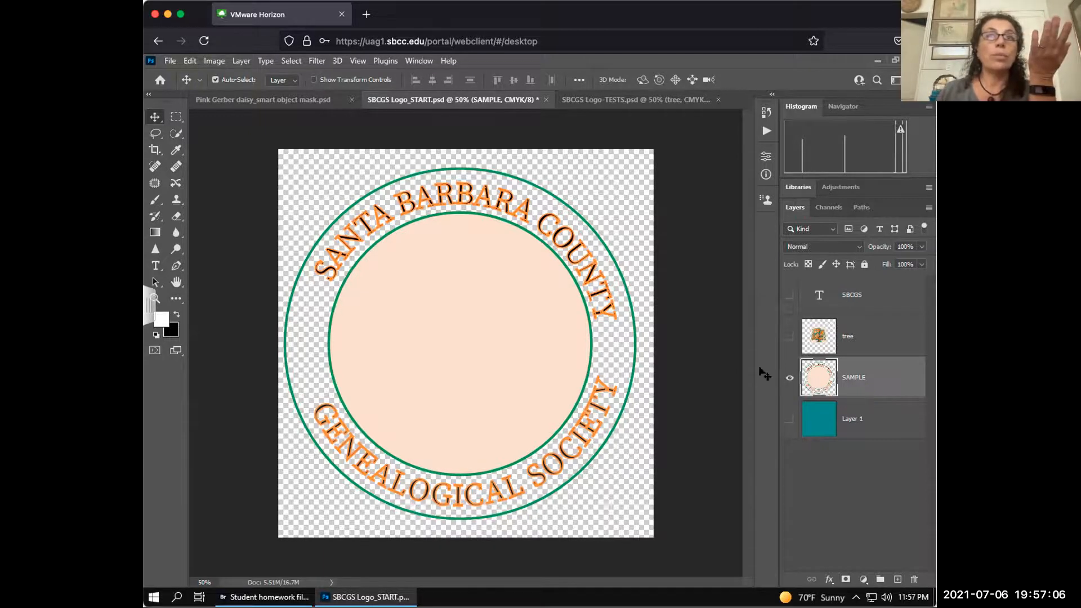
Toggle the SAMPLE layer's visibility, leaving it hidden, and show the tree layer by itself.
left_click(789, 378)
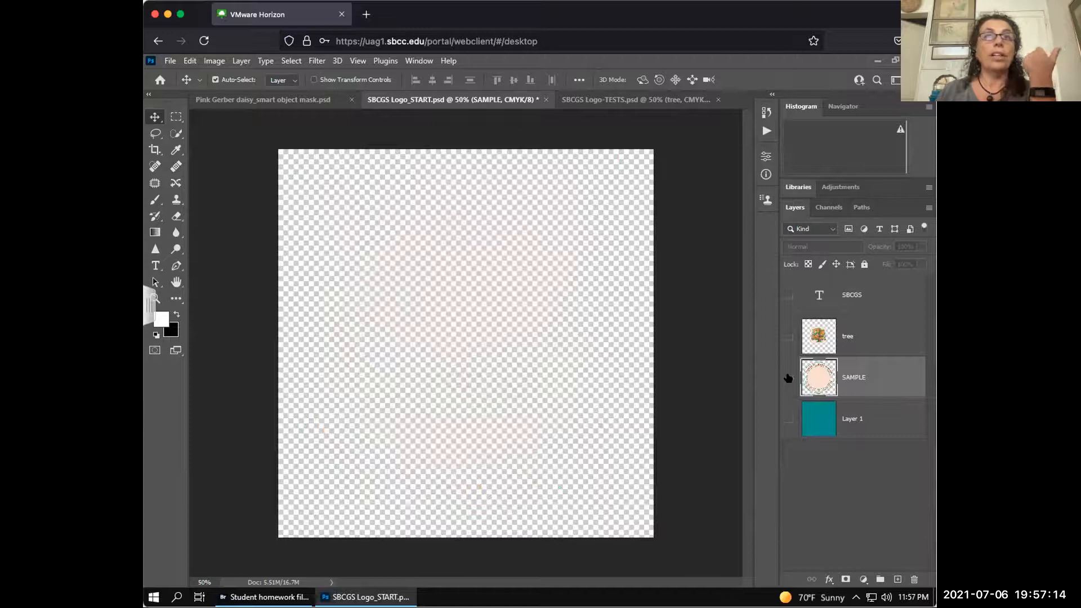
left_click(789, 378)
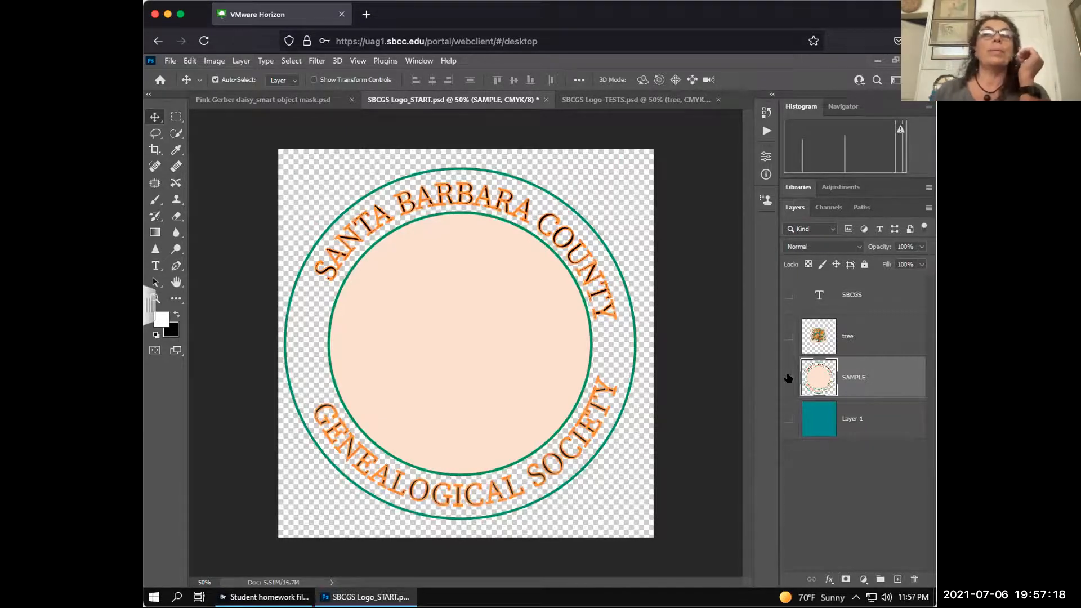
left_click(789, 378)
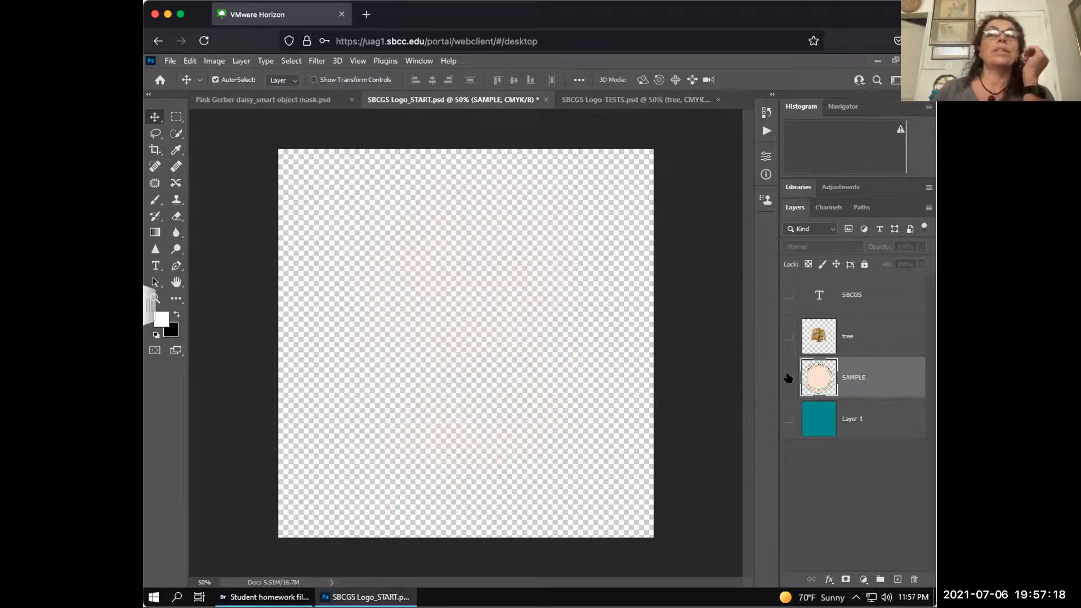
left_click(789, 337)
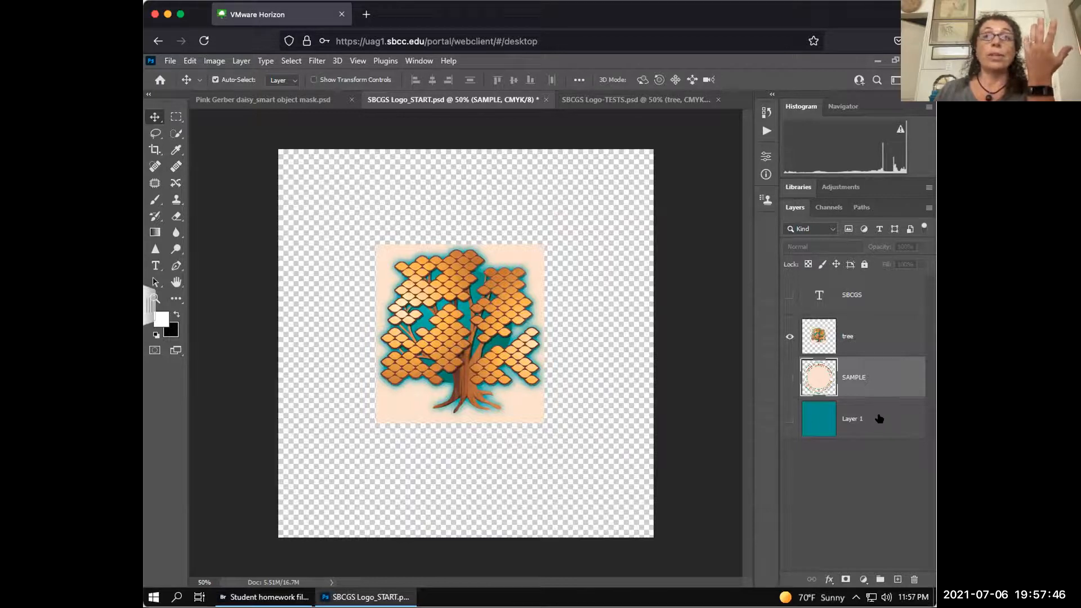
Delete the teal Layer 1 from the logo document.
mouse_move(877, 418)
left_mouse_down()
mouse_move(912, 576)
mouse_move(860, 381)
mouse_move(872, 421)
left_mouse_up()
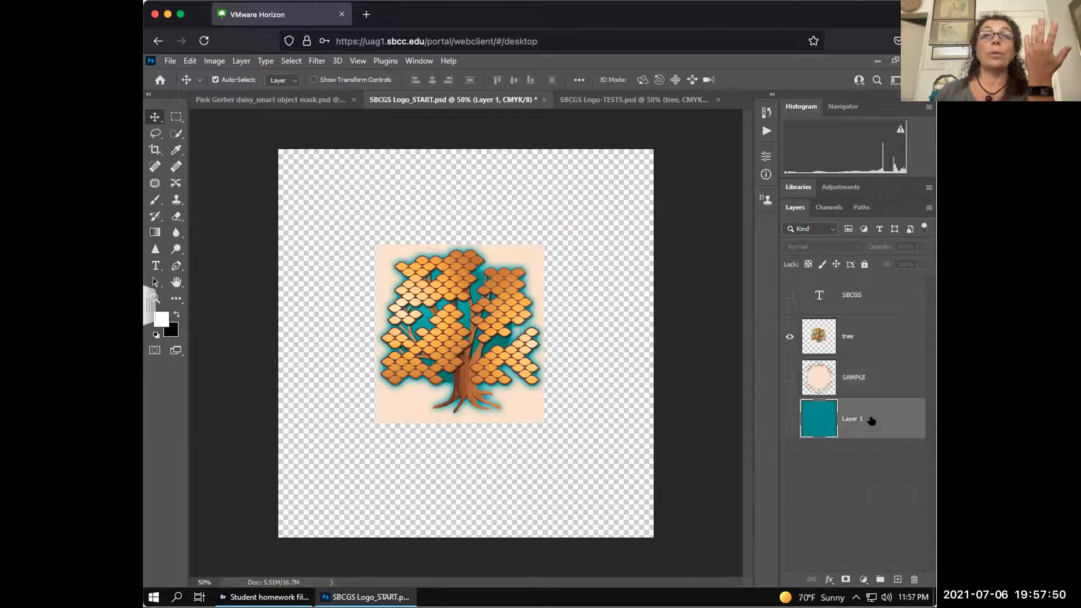
right_click(872, 421)
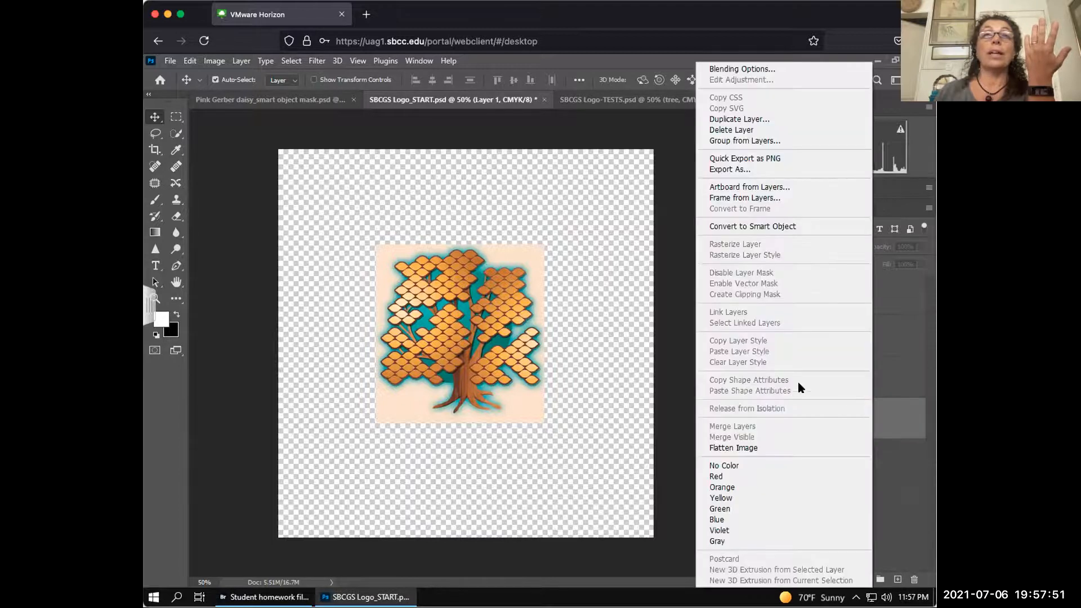
left_click(747, 131)
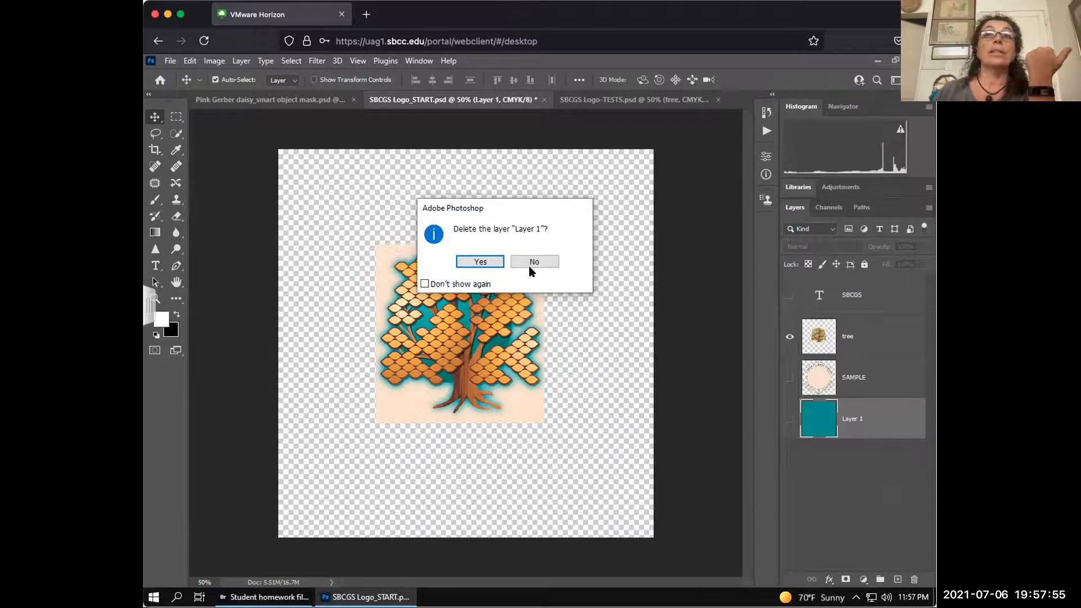
left_click(480, 262)
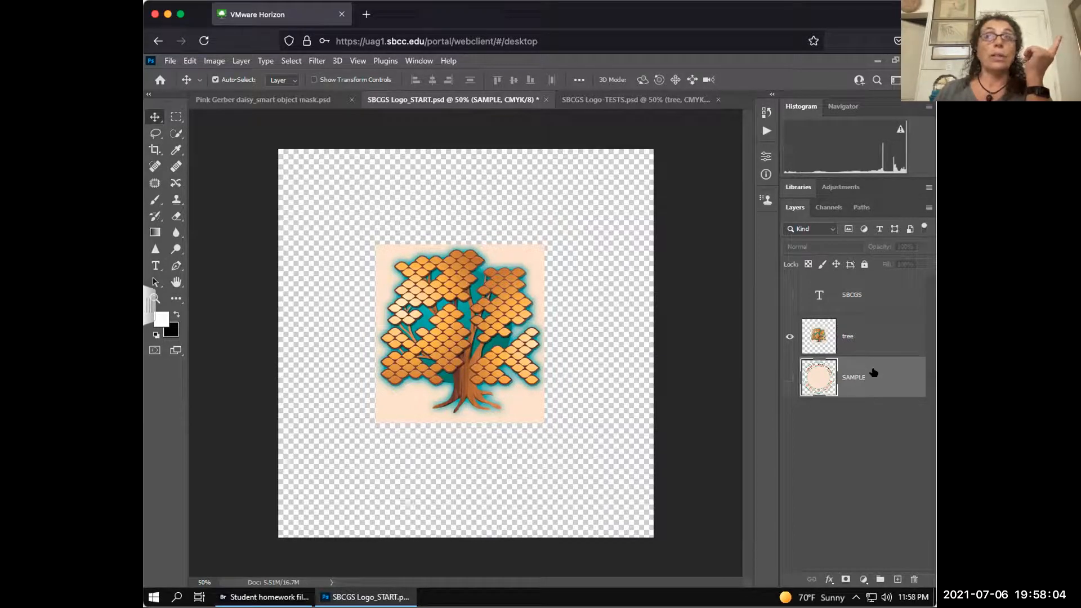
Preview the SAMPLE and SBCGS layers, leaving both hidden, and delete the SBCGS text layer.
left_click(788, 377)
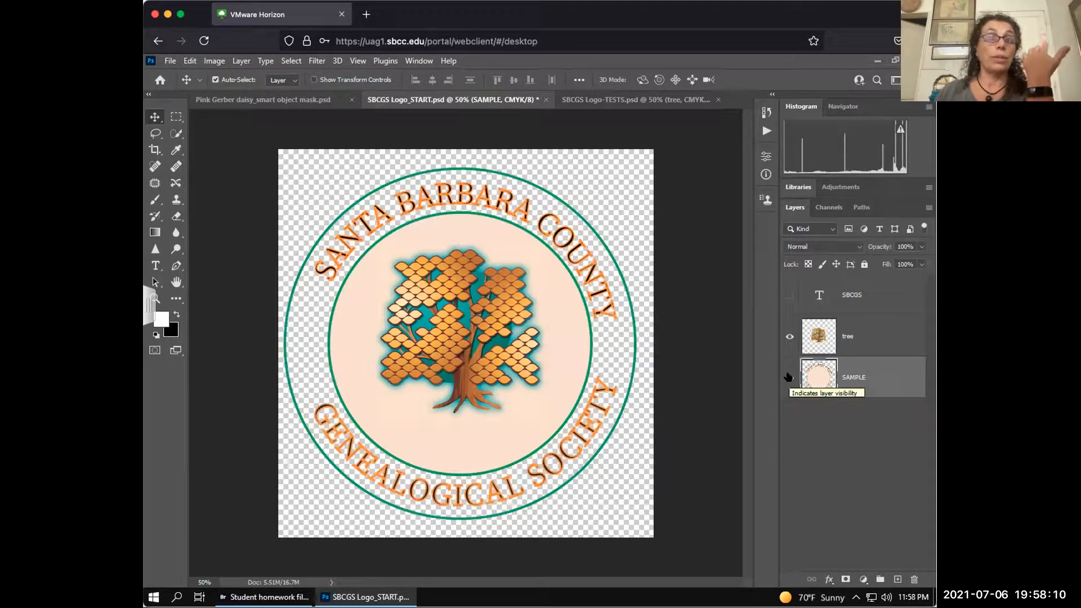
left_click(787, 377)
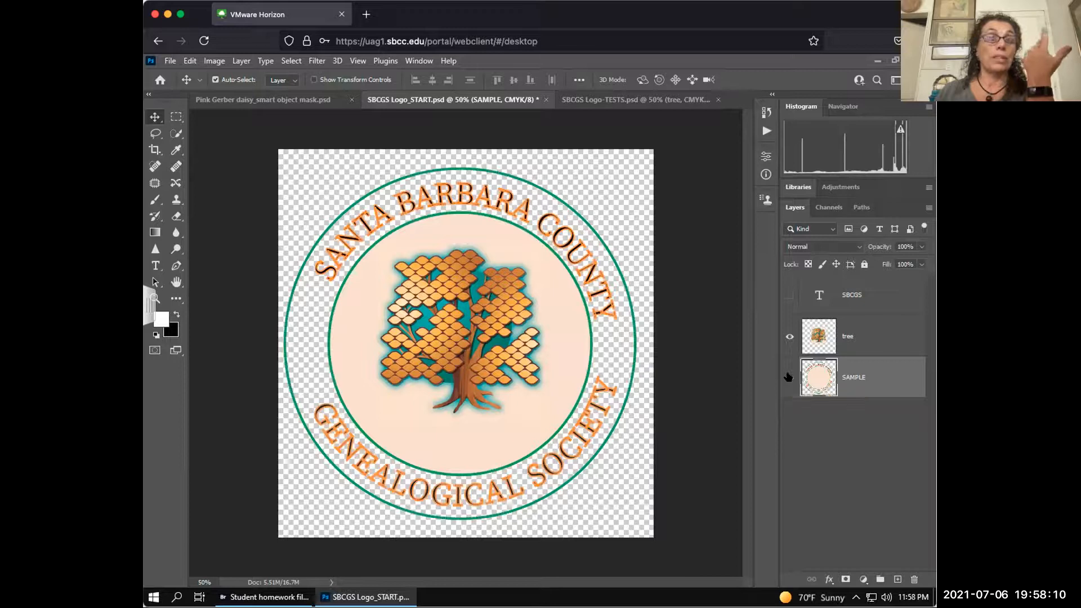
left_click(789, 294)
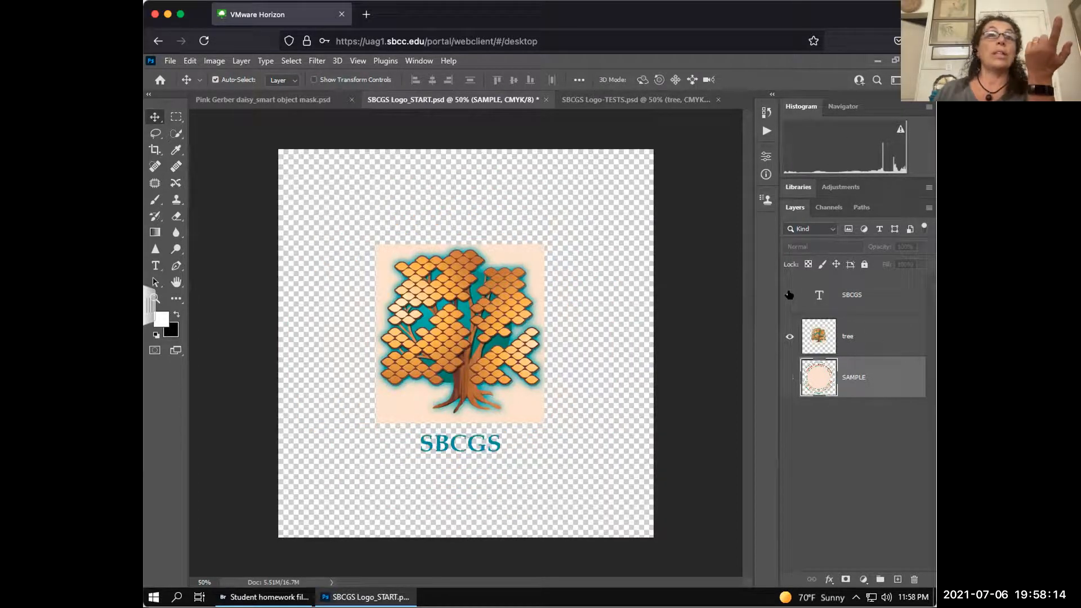
left_click(789, 295)
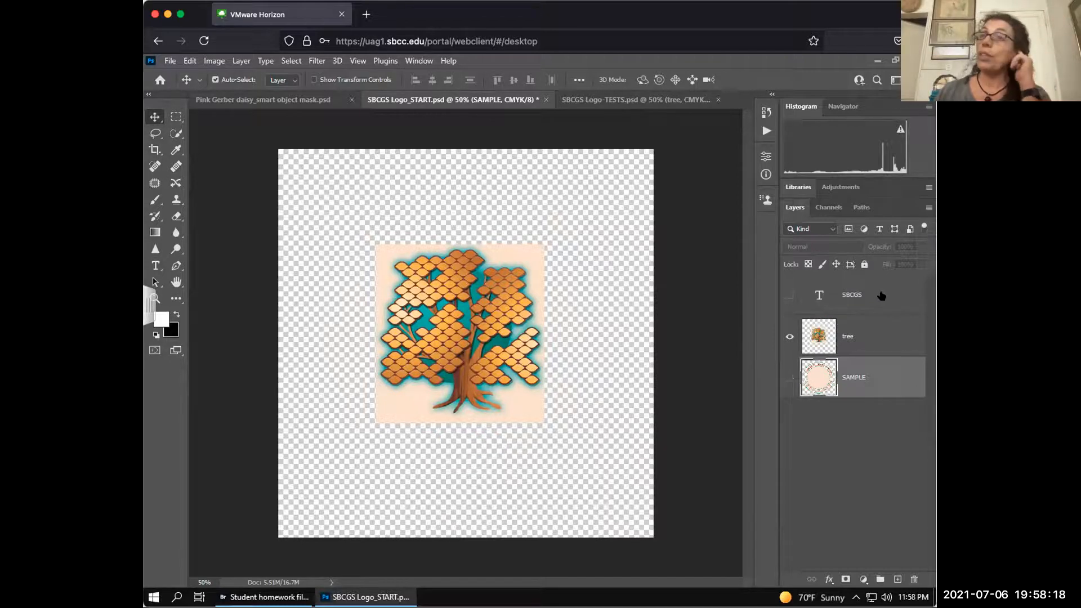
left_click_drag(895, 371, 913, 578)
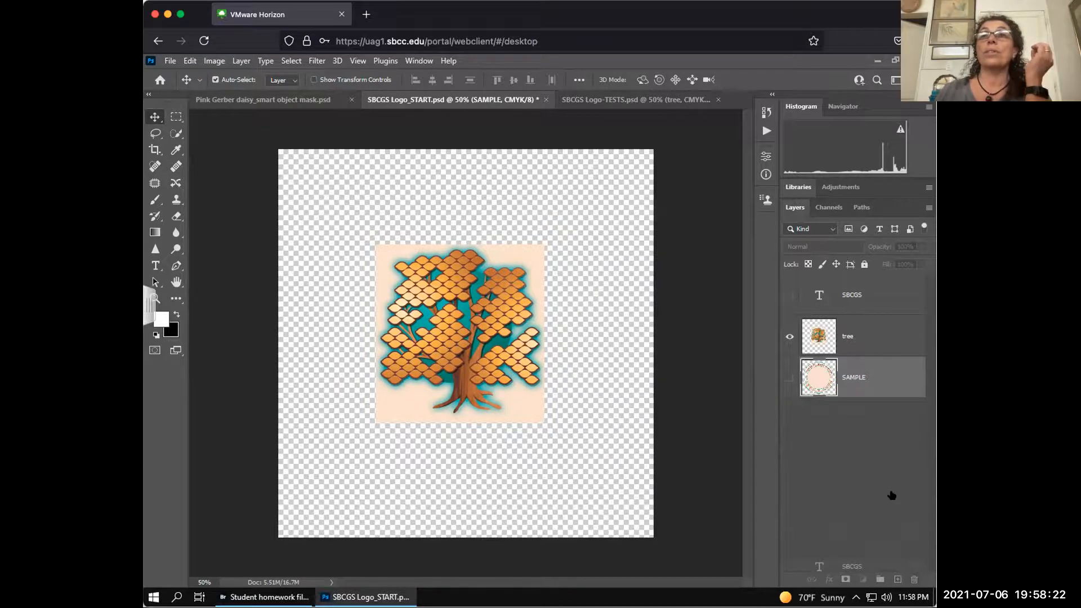
left_click(869, 296)
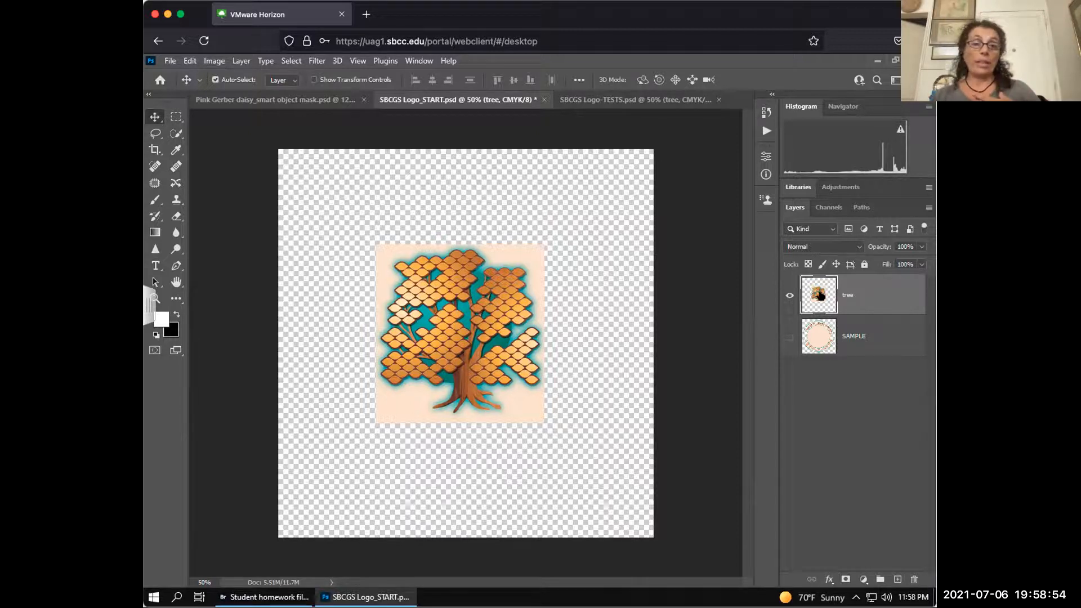
Try selecting the tree image with a rectangular marquee, and clear the selection.
left_click(174, 117)
left_click_drag(369, 238, 555, 432)
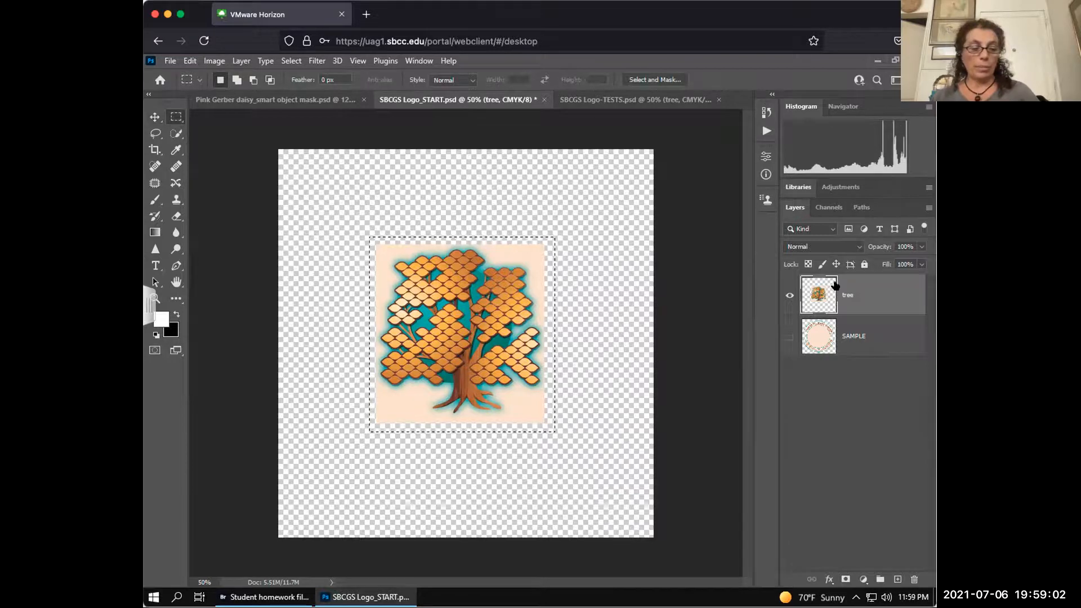
key("ctrl+d")
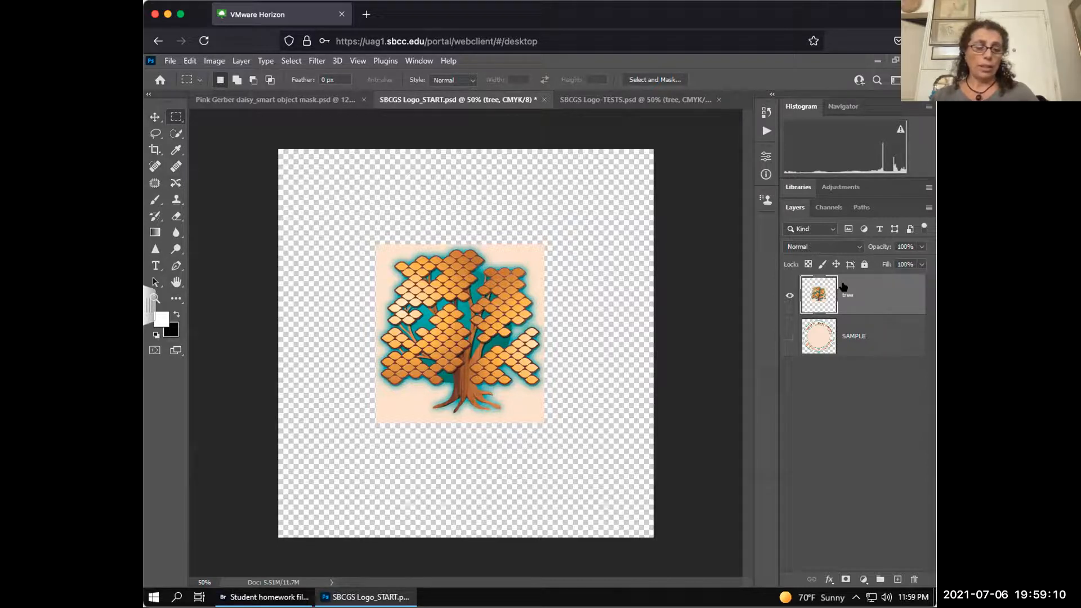
Load the tree layer's pixels as a selection at 100% zoom and copy them.
scroll(817, 297, "down", 1)
scroll(818, 296, "up", 1)
scroll(817, 297, "up", 5)
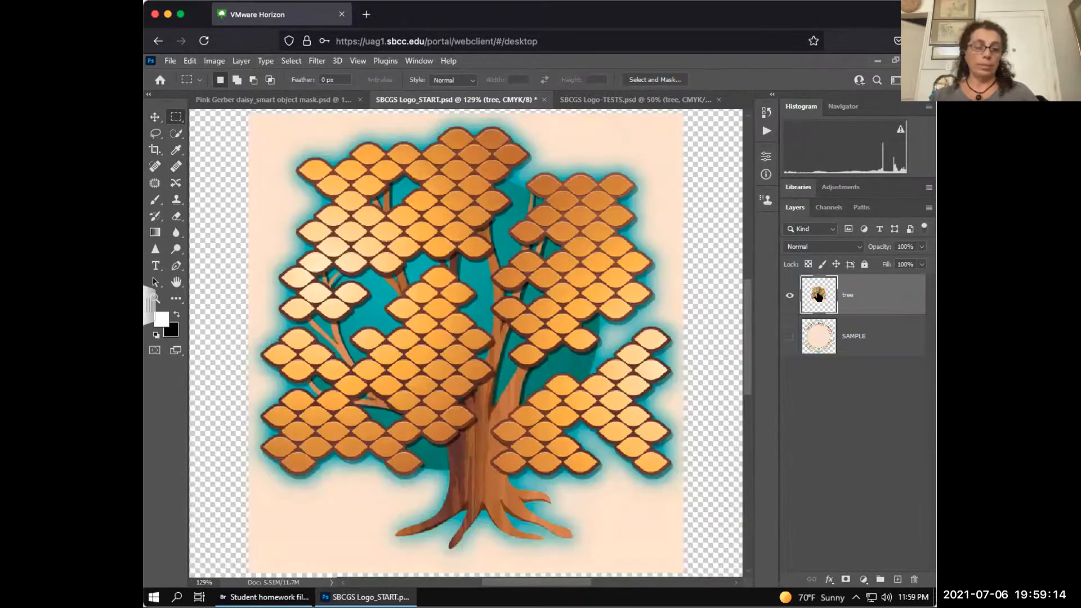
scroll(850, 299, "down", 1)
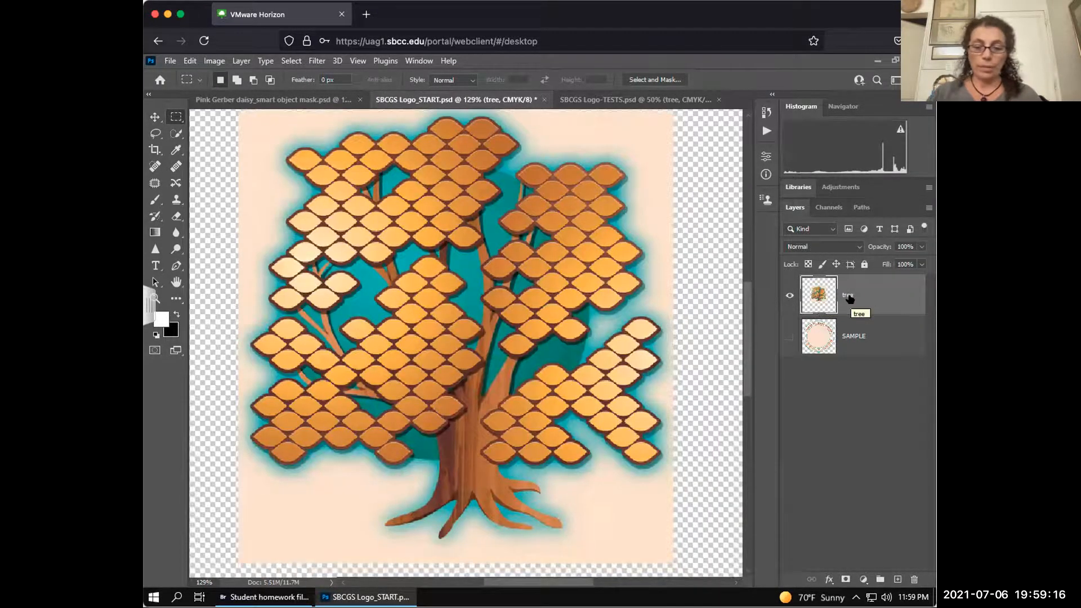
key("ctrl+1")
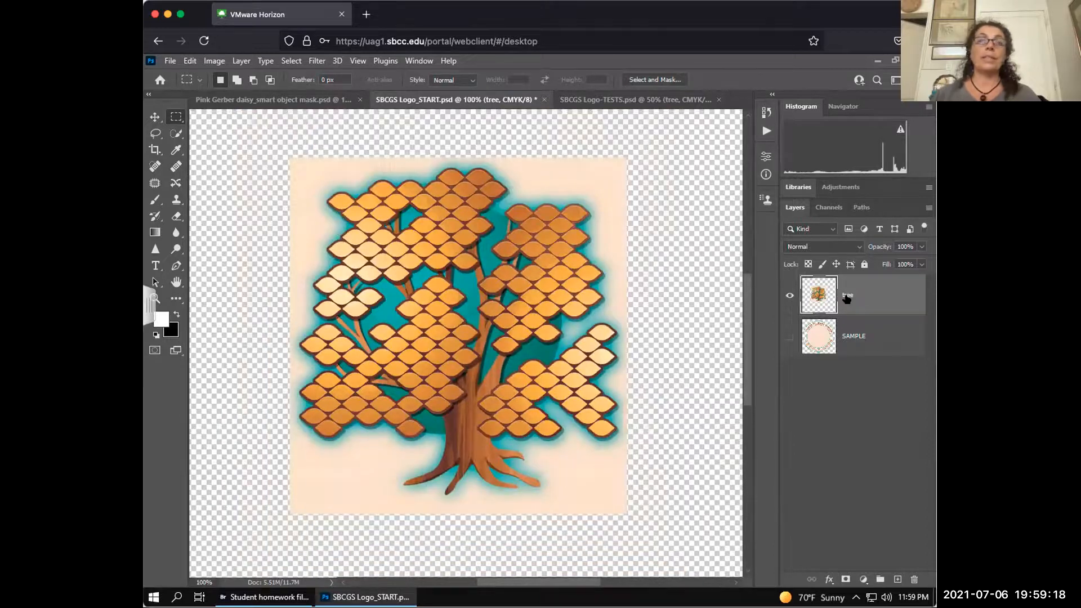
scroll(847, 298, "right", 1)
scroll(846, 299, "up", 2)
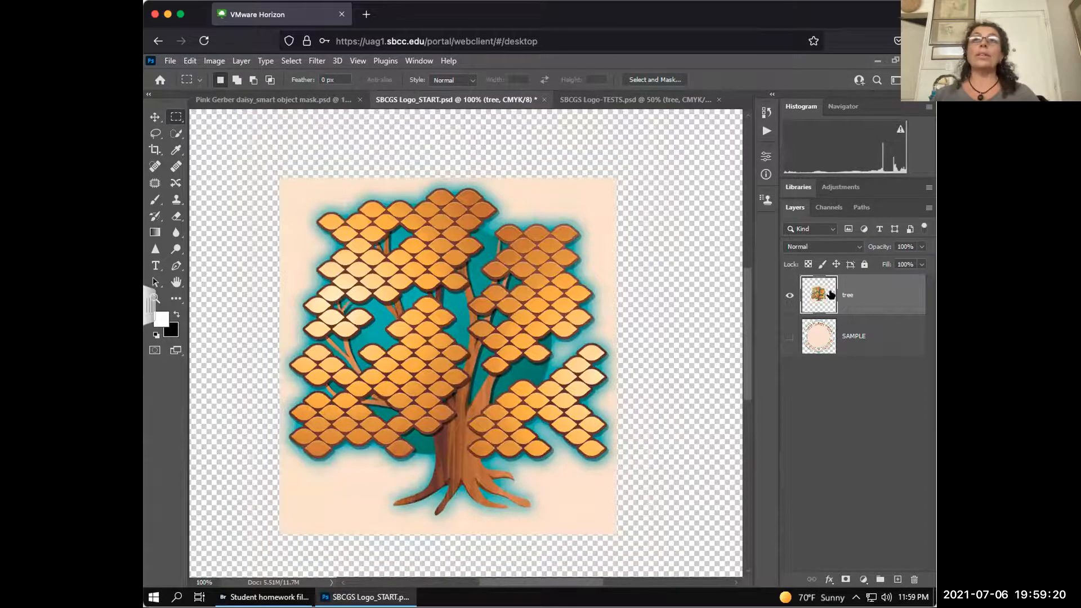
scroll(819, 295, "right", 1)
scroll(820, 295, "left", 3)
scroll(848, 298, "up", 1)
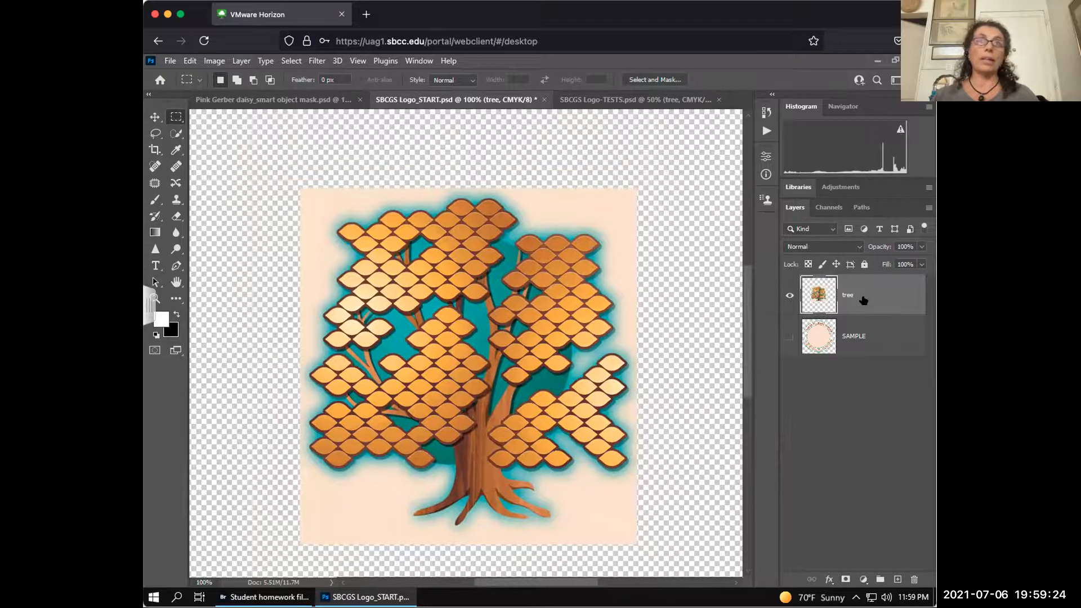
left_click(821, 297, "ctrl")
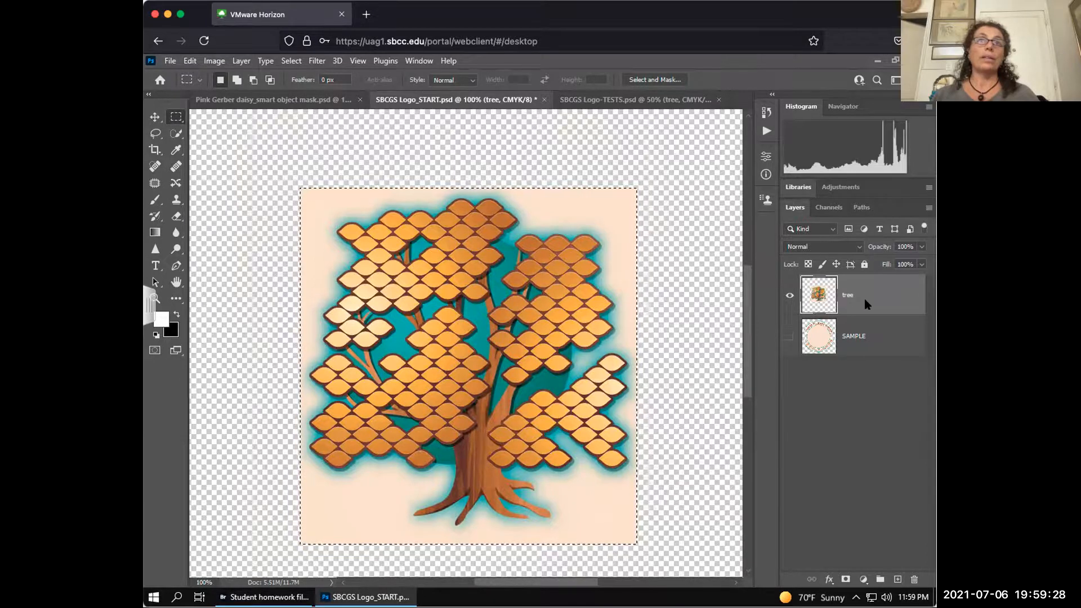
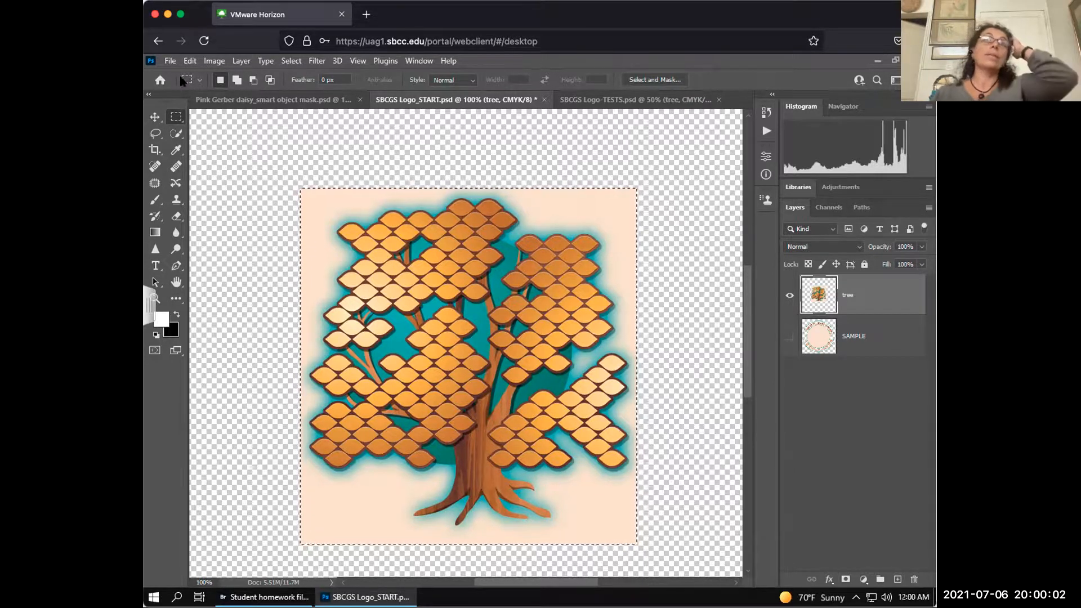
left_click(189, 61)
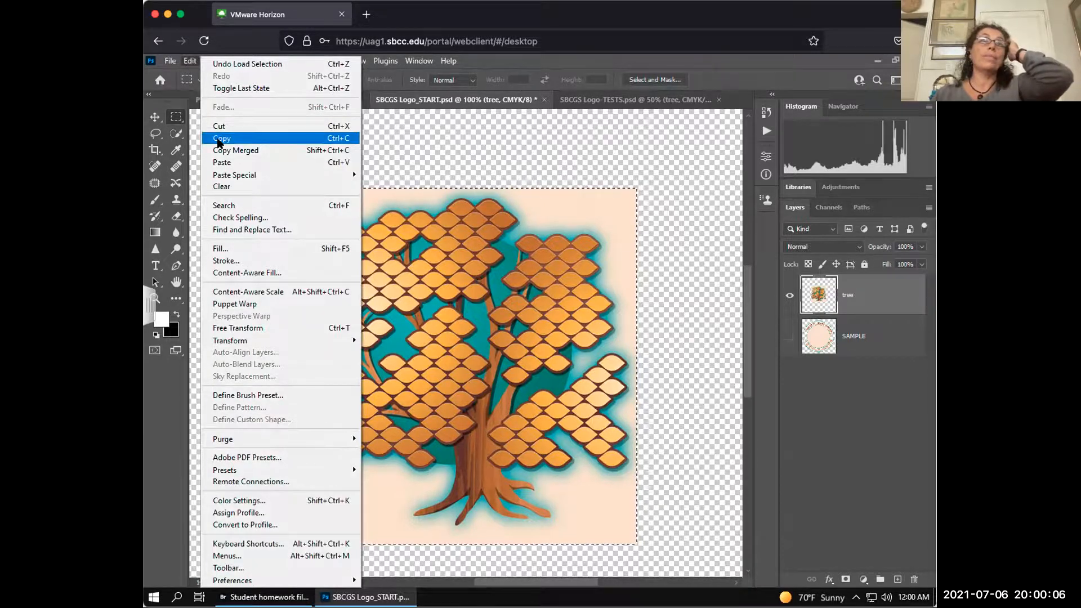
left_click(220, 139)
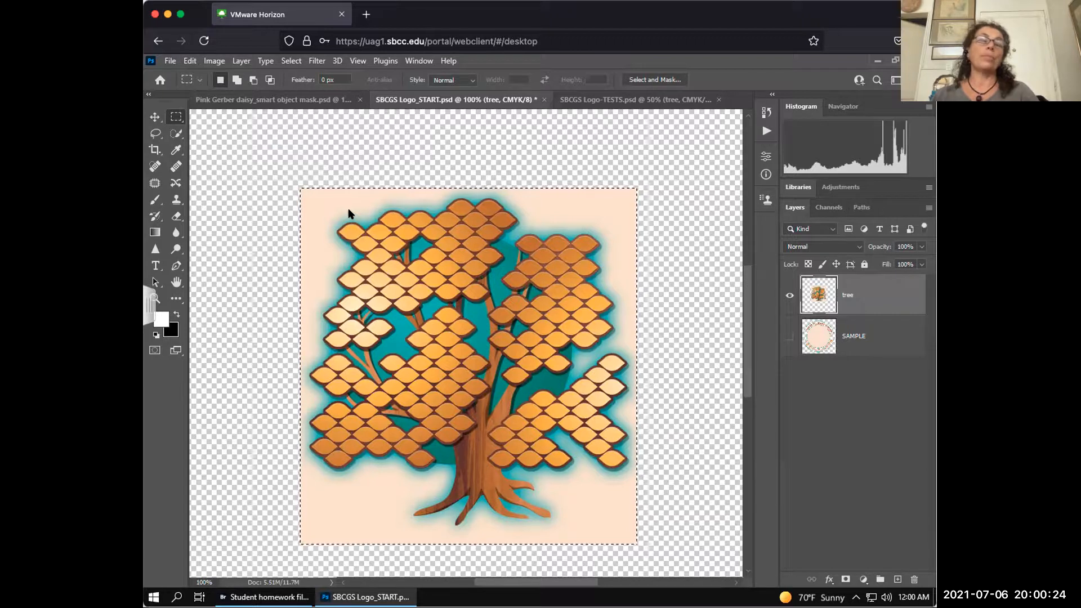
Deselect and compare the tree with and without the SAMPLE layer behind it, leaving SAMPLE hidden.
key("ctrl+d")
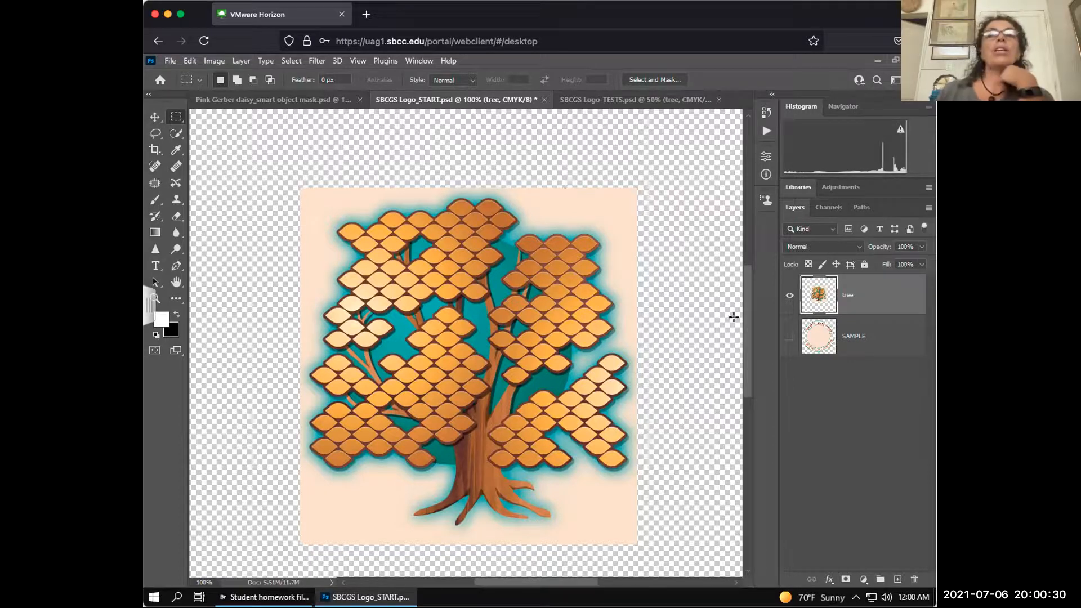
left_click(789, 336)
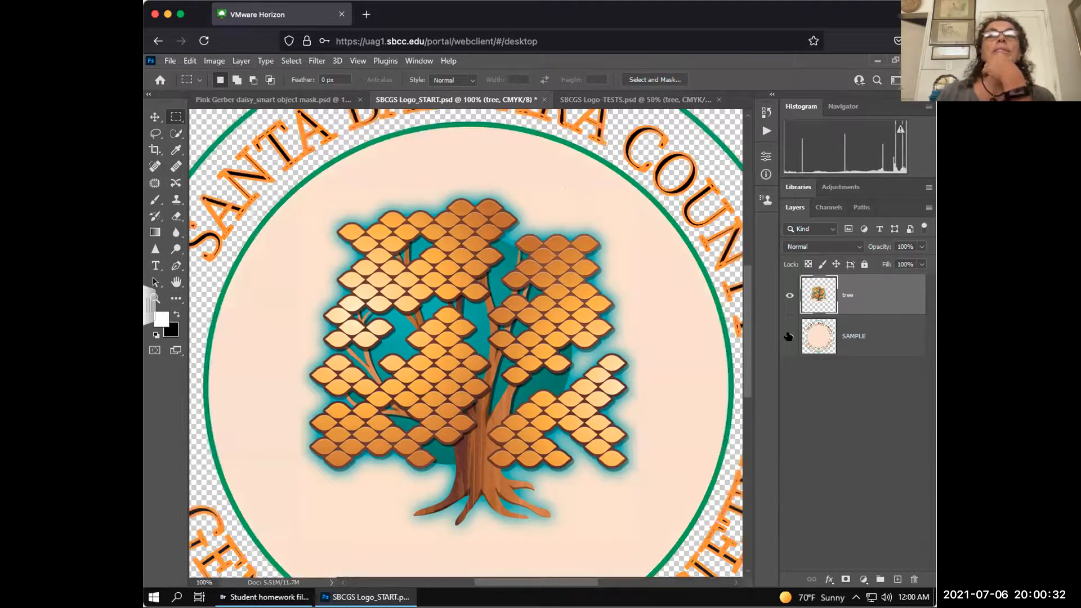
left_click(789, 337)
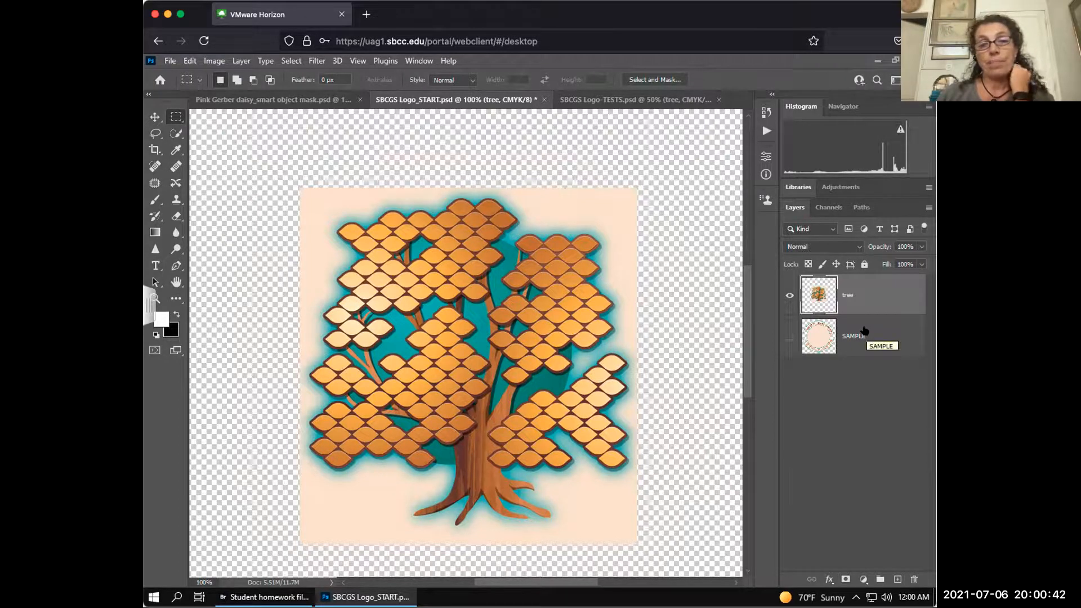
Compare PNG and JPG previews of the tree in Export As, and open the JPG save dialog without saving.
left_click(169, 61)
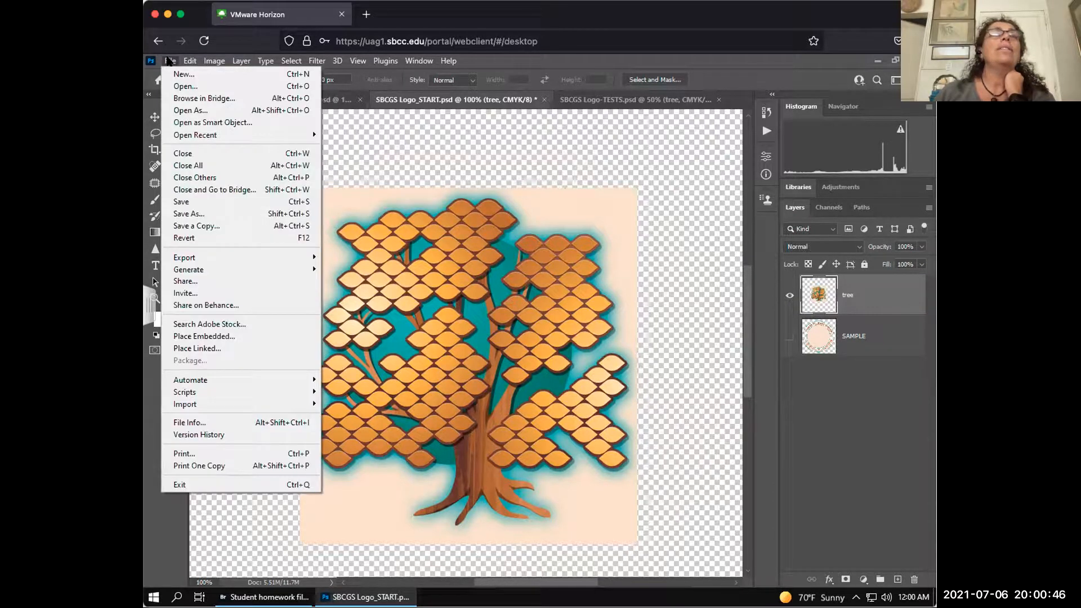
mouse_move(218, 264)
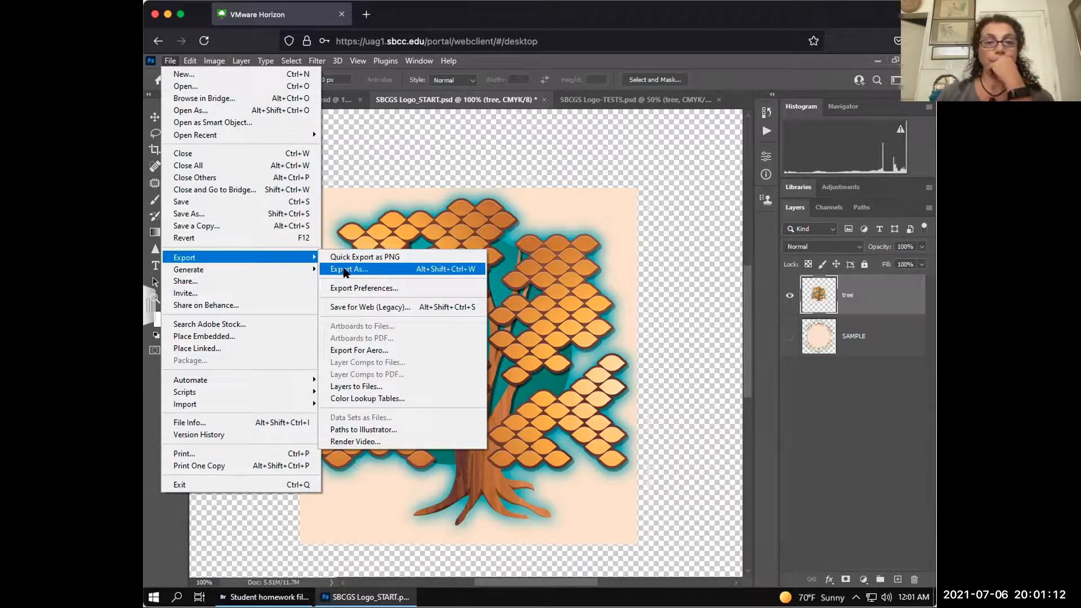
left_click(345, 270)
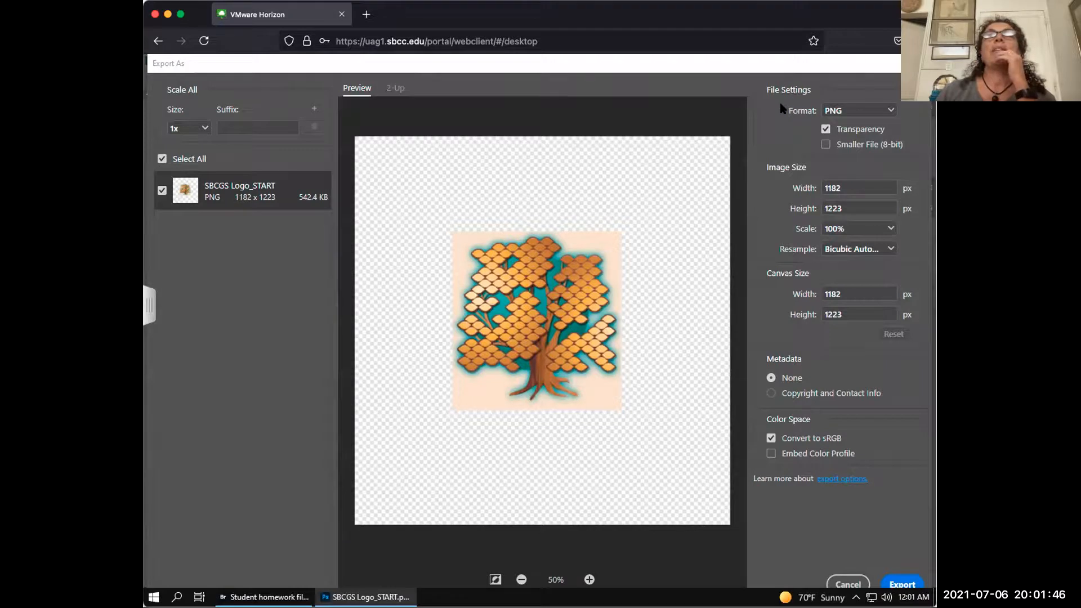
left_click(860, 112)
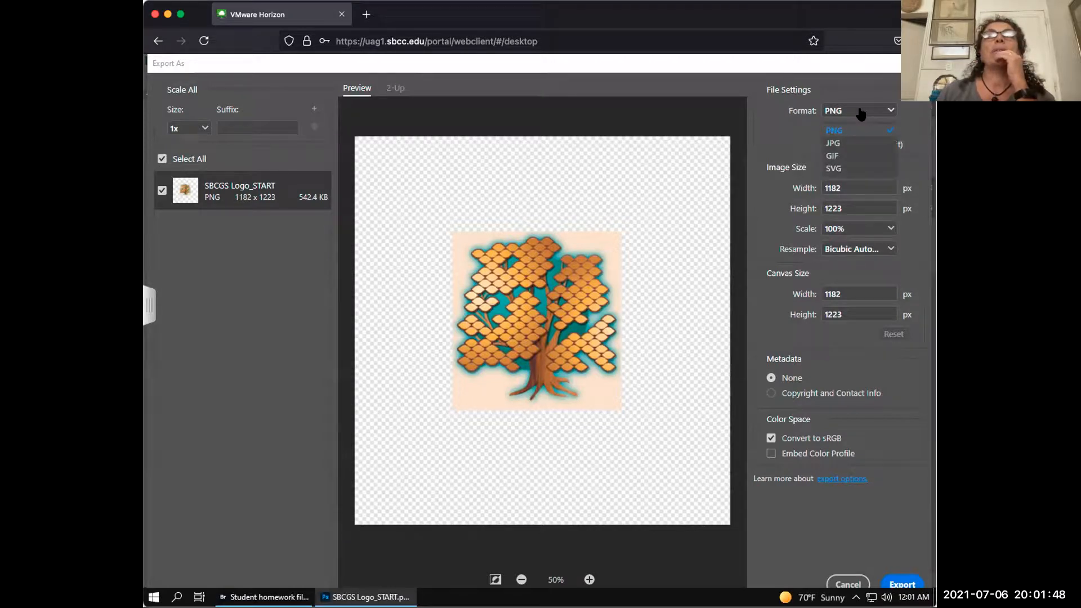
left_click(836, 144)
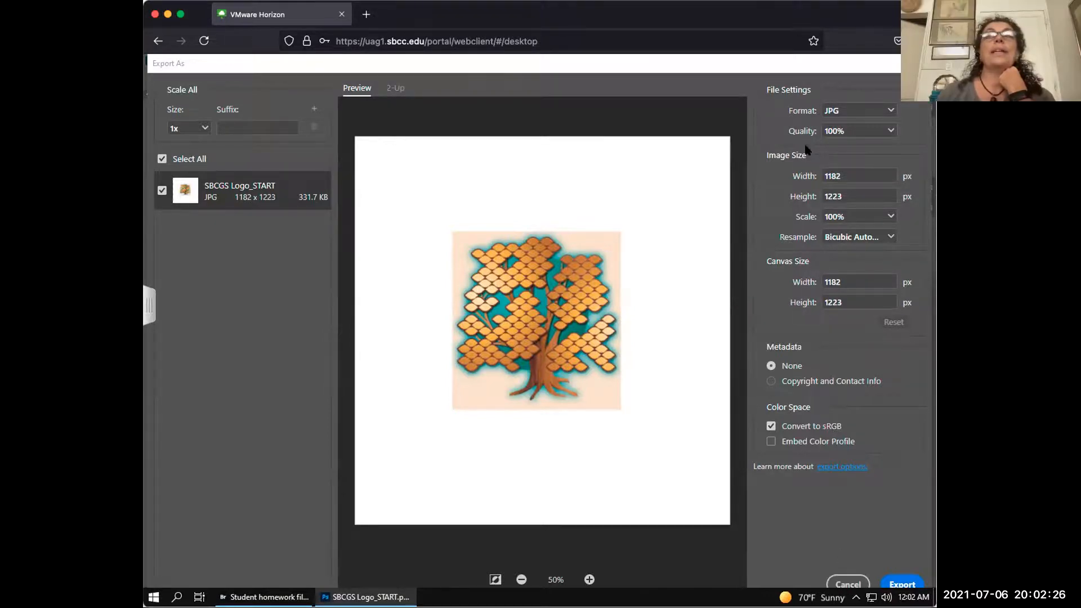
left_click(839, 112)
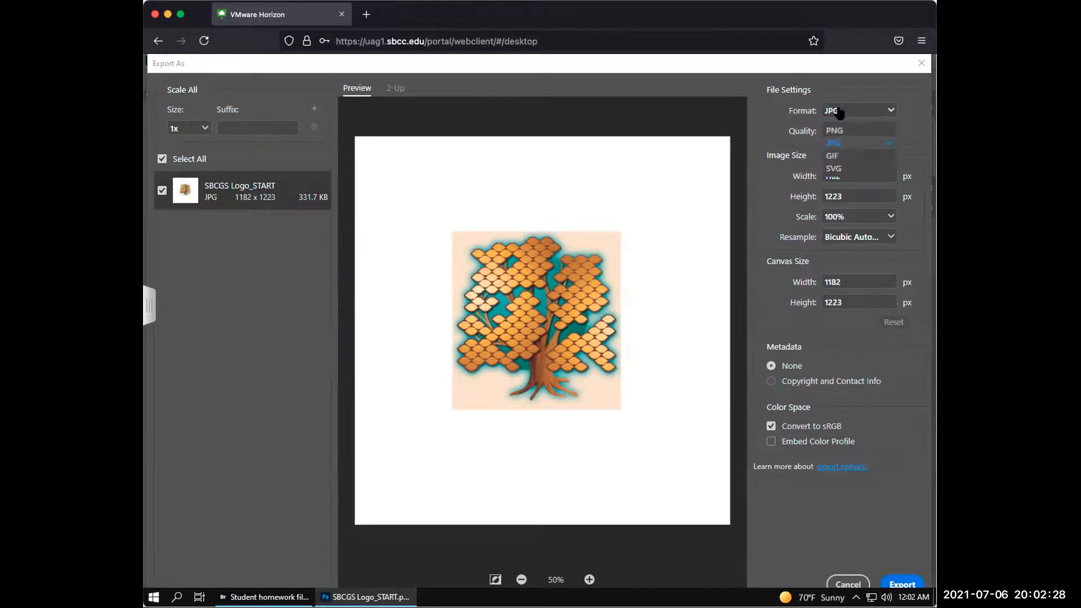
left_click(839, 131)
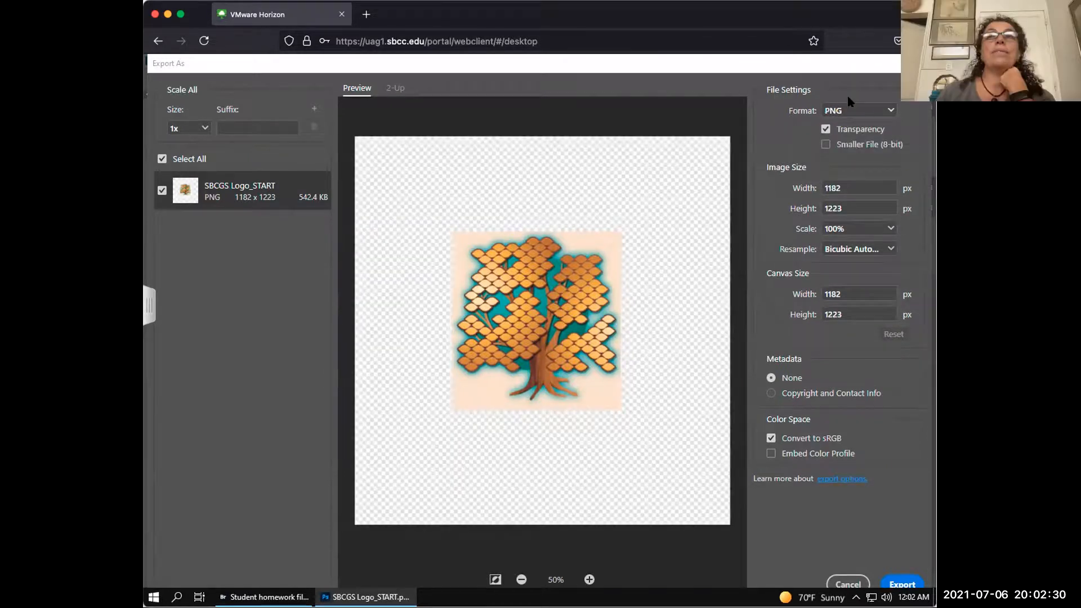
left_click(842, 112)
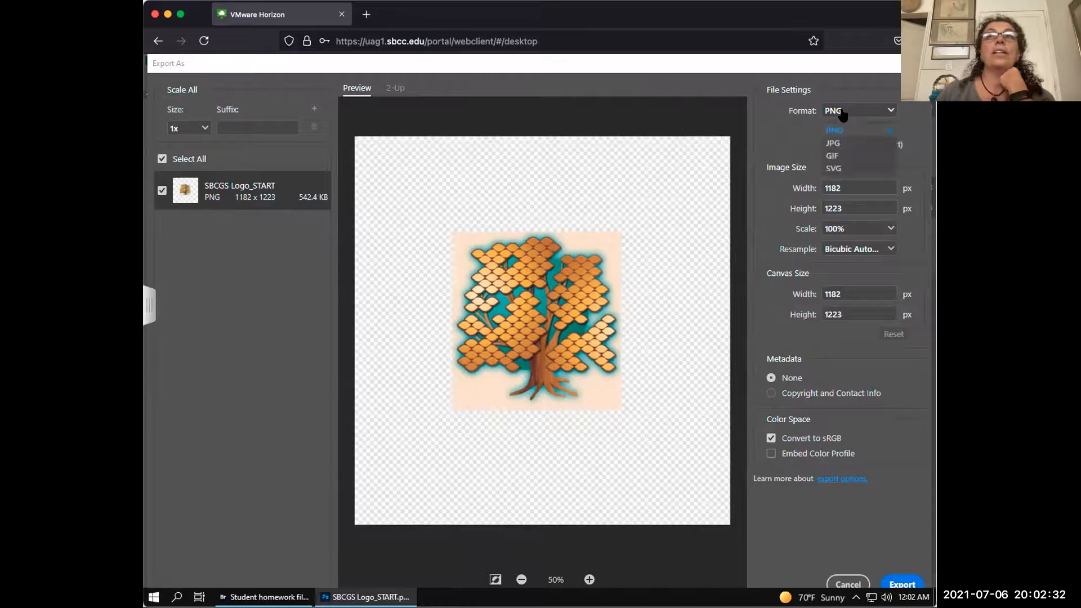
left_click(835, 144)
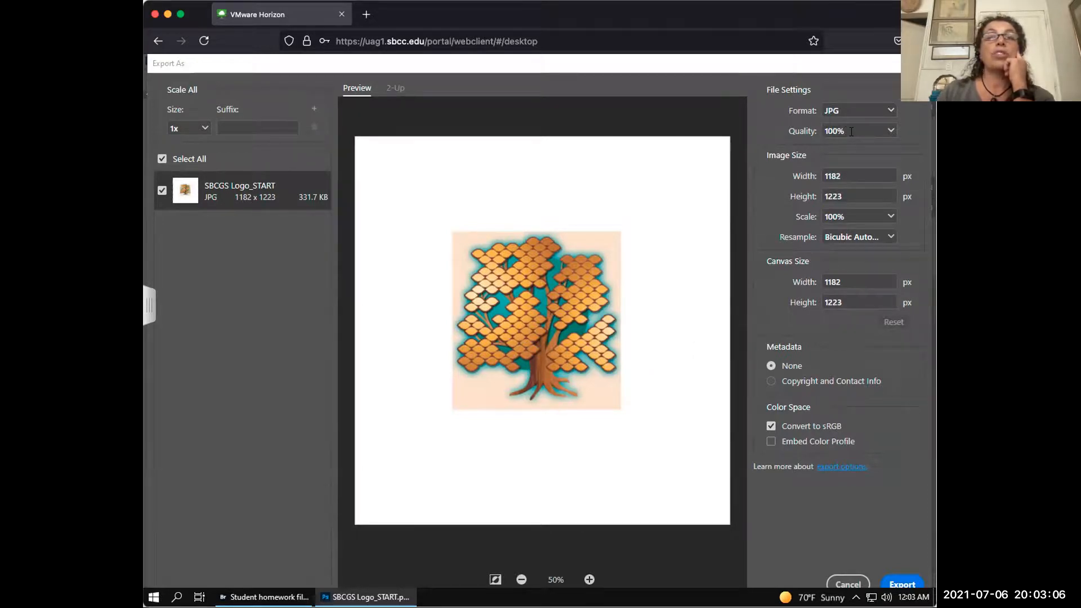
left_click(901, 583)
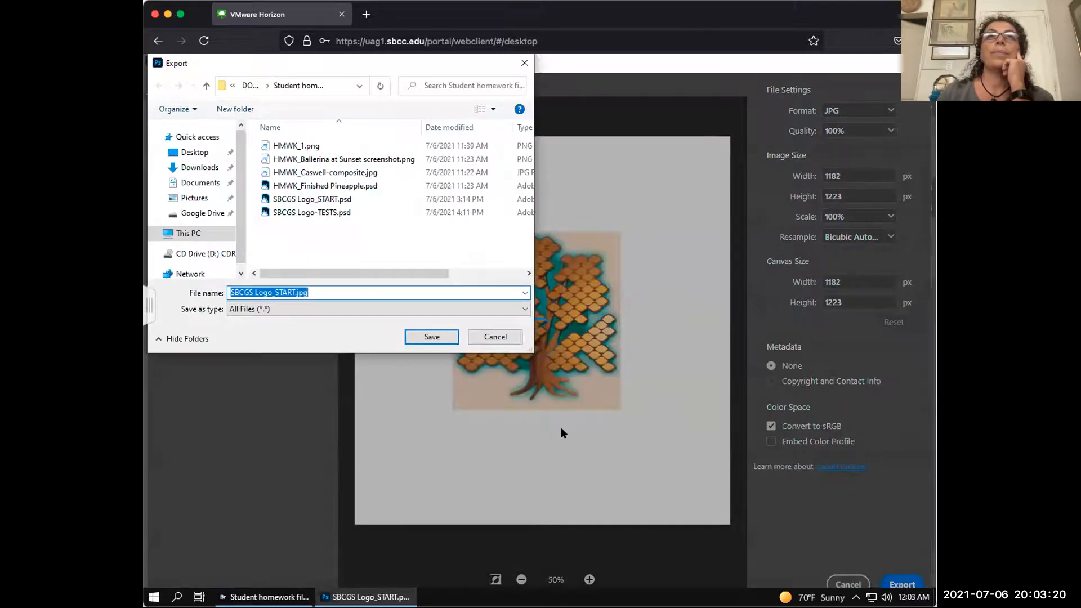
left_click(496, 337)
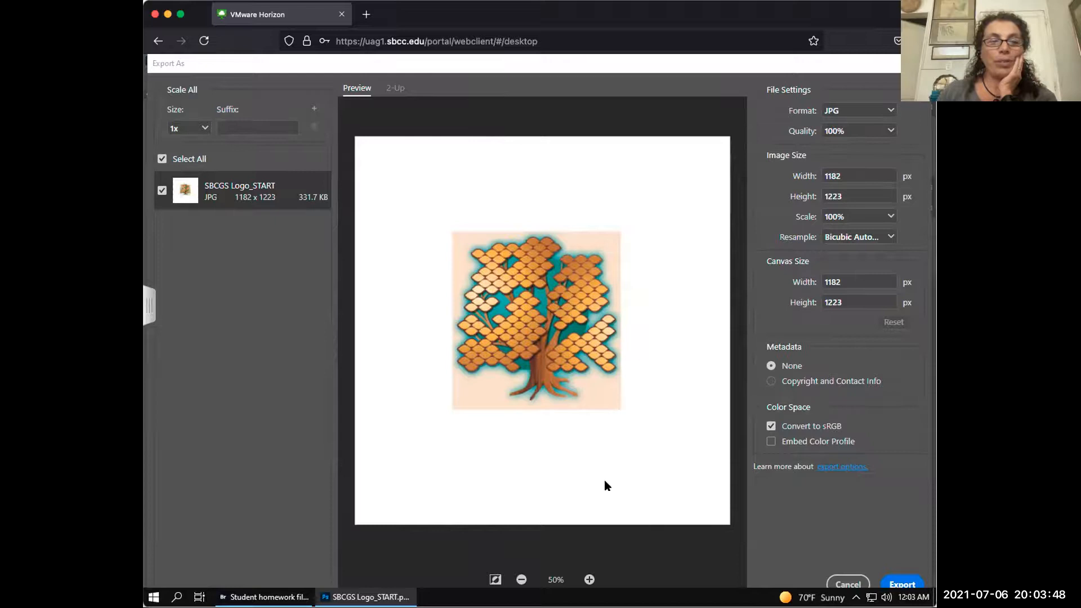
Switch the export format to PNG and back to JPG to compare their backgrounds, and cancel the export.
left_click(852, 114)
left_click(839, 131)
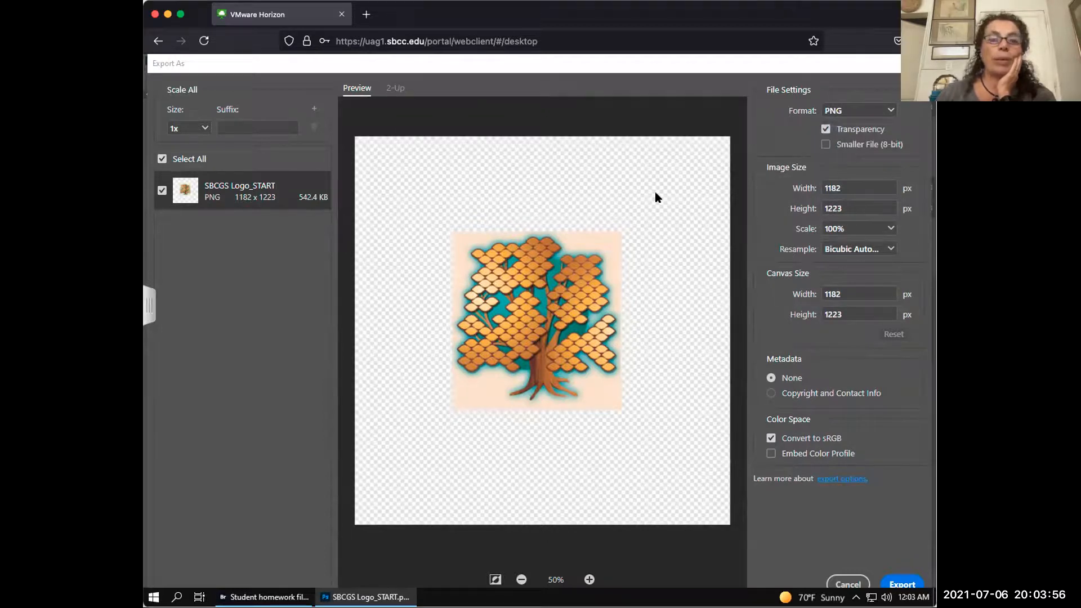
left_click(842, 111)
left_click(838, 143)
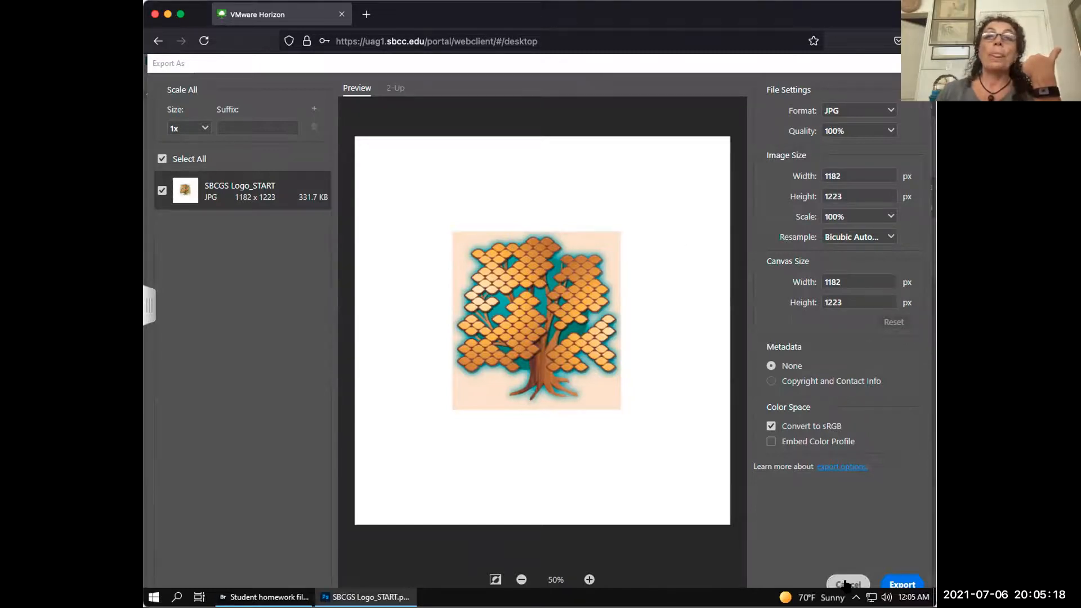
left_click(847, 585)
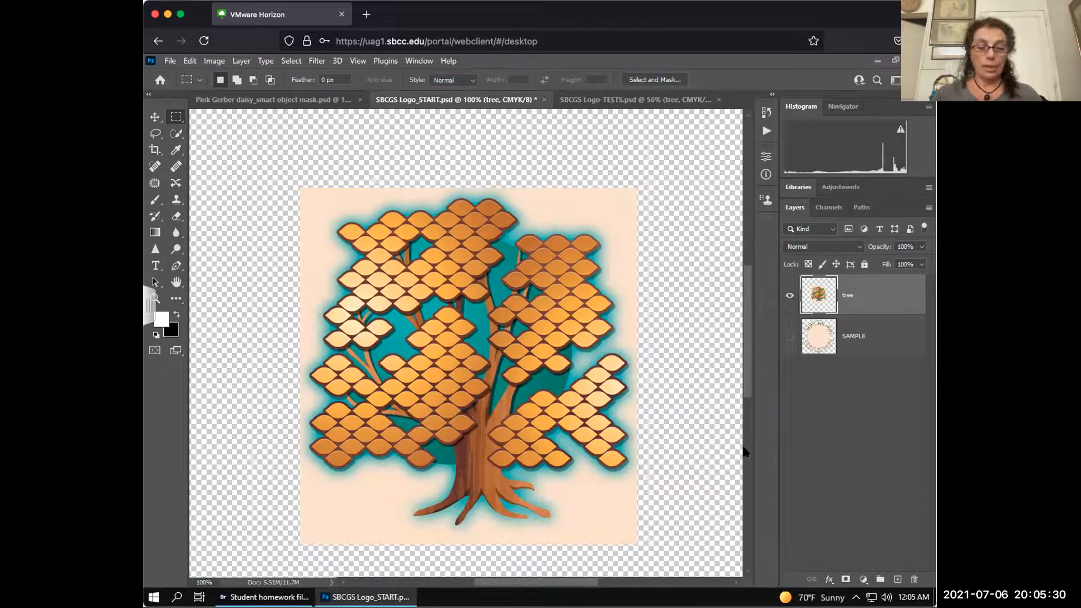
Show the SAMPLE layer behind the tree at 50% zoom, and hide it again.
key("ctrl+minus")
key("ctrl+minus")
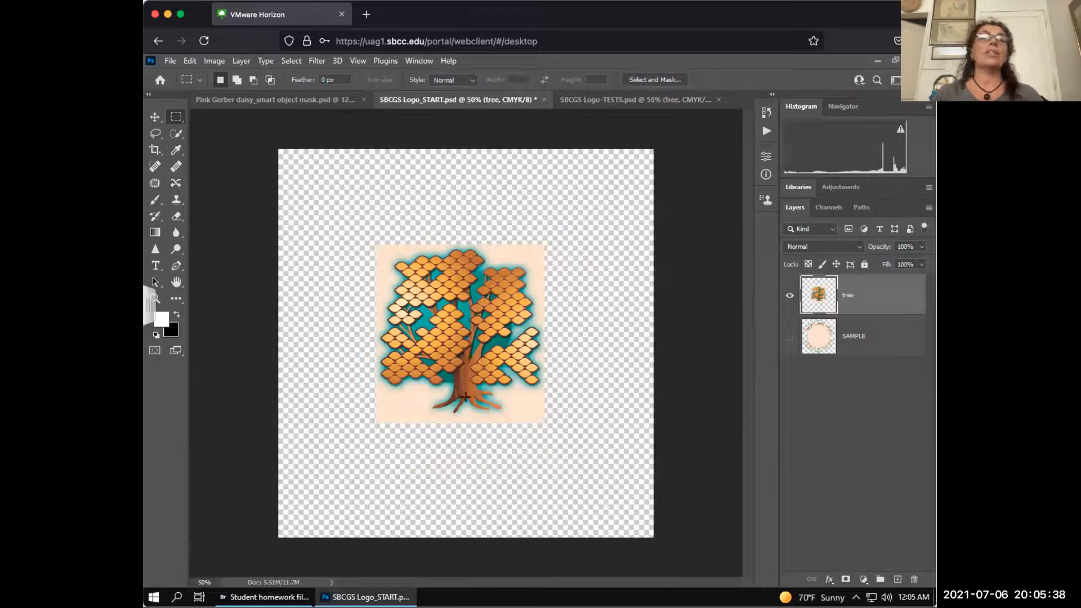
left_click(155, 117)
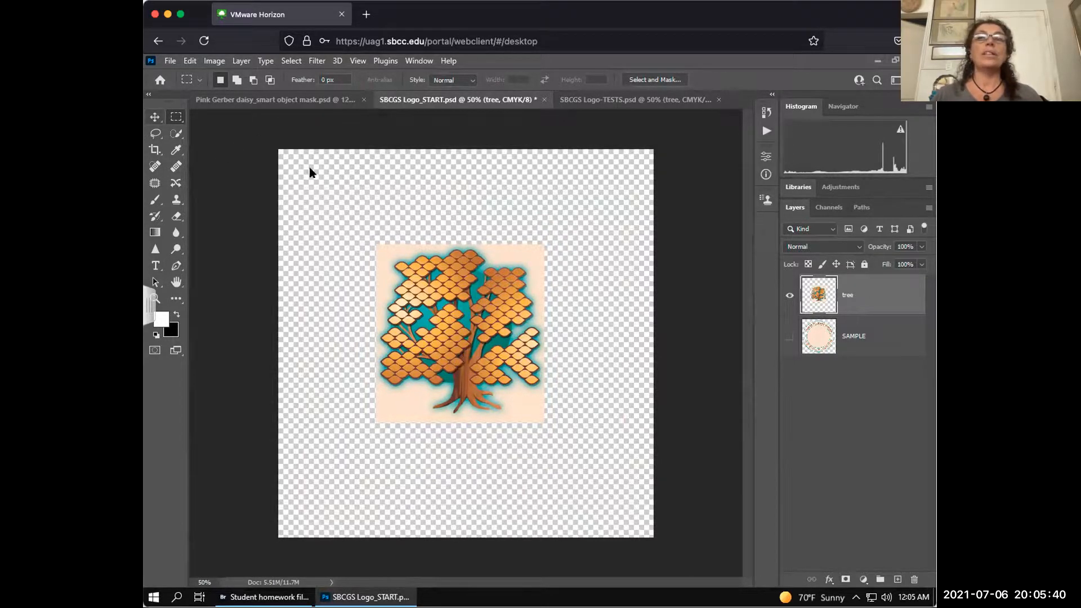
left_click(790, 337)
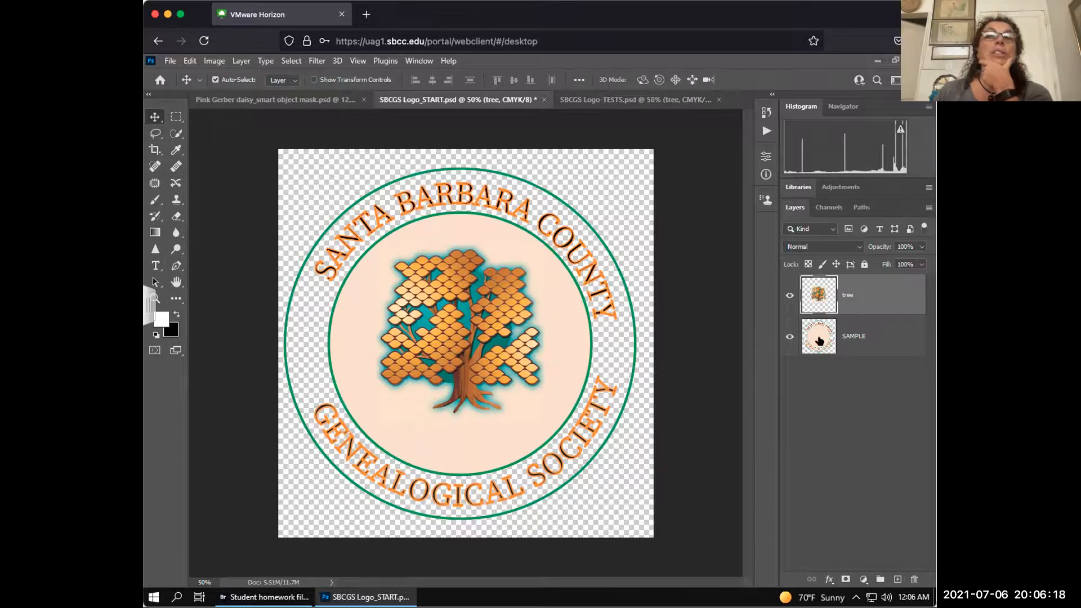
left_click(790, 336)
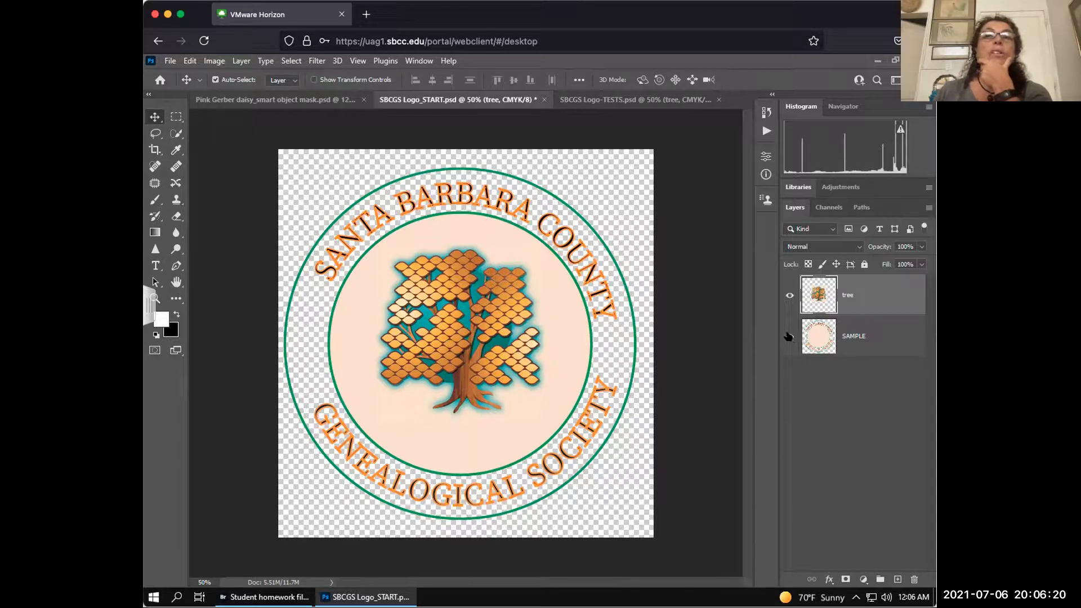
left_click(789, 336)
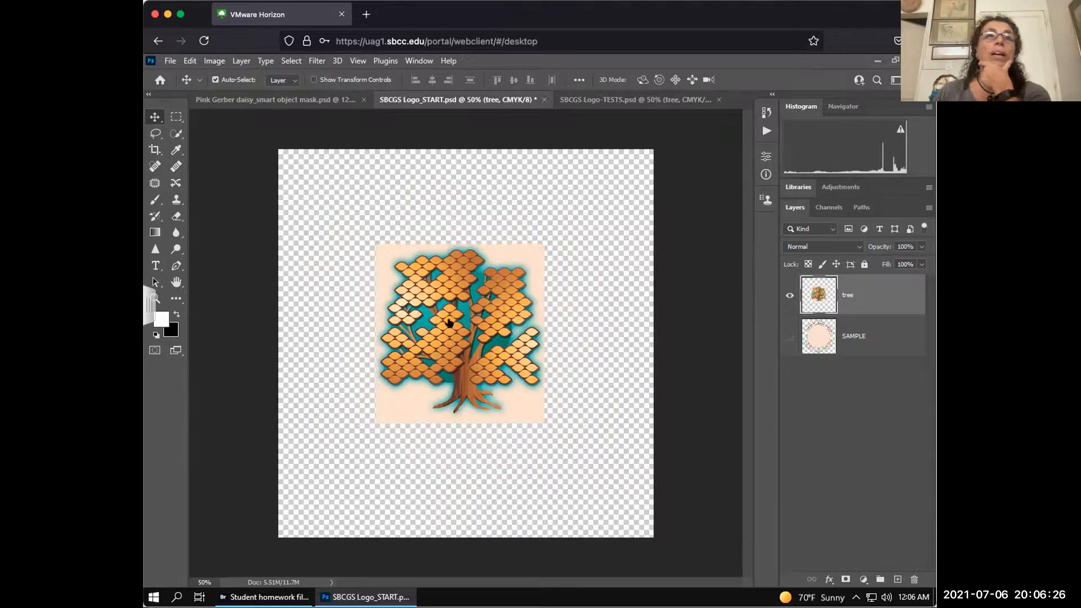
Try selecting the transparent area on all four sides of the tree with additive rectangular marquees, and deselect.
left_click(176, 118)
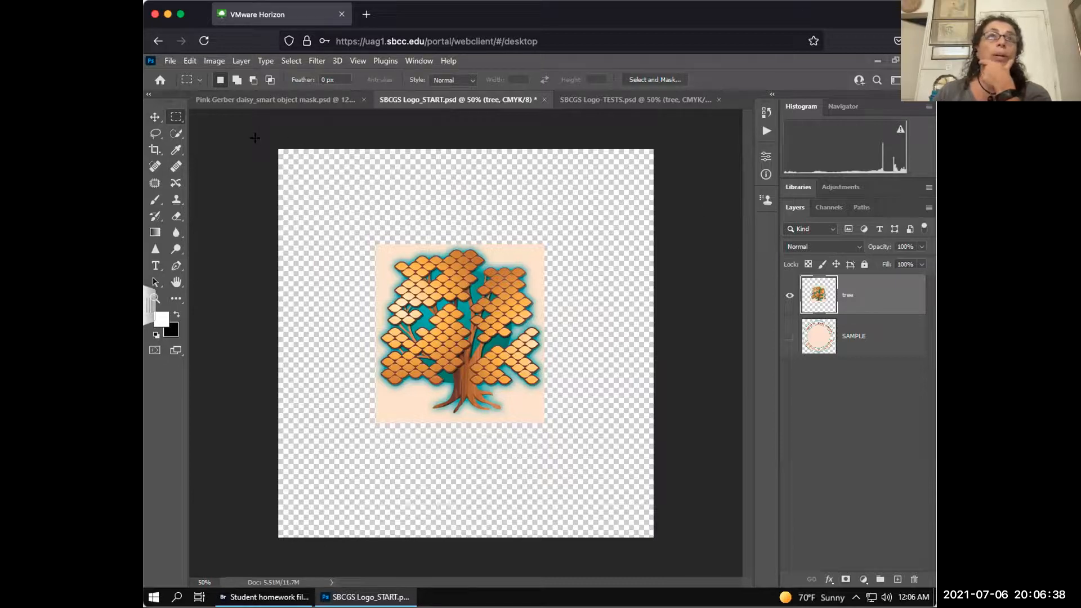
left_click_drag(270, 145, 653, 243)
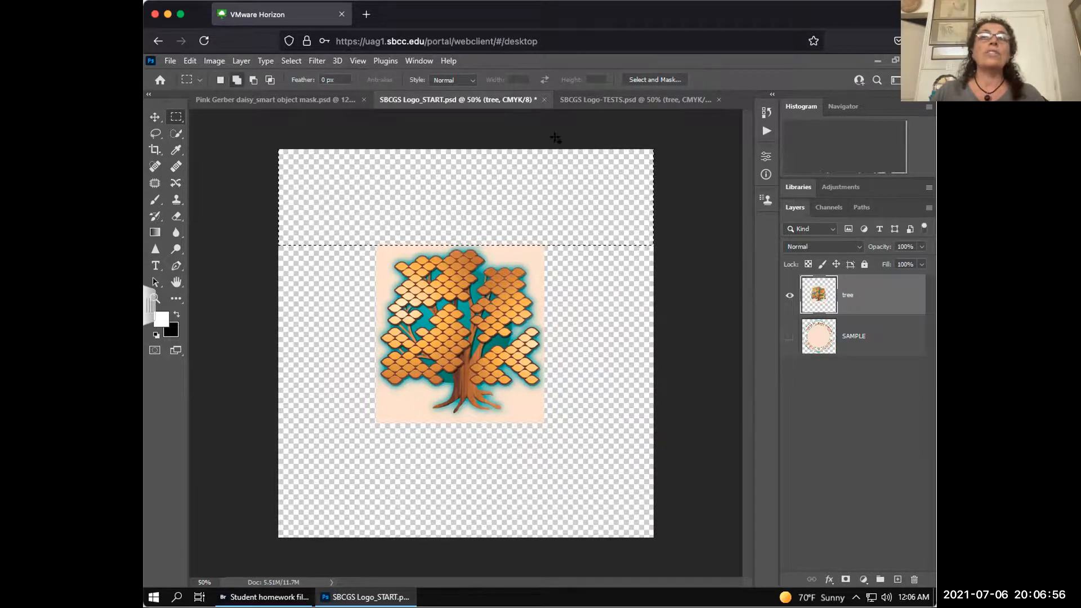
left_click_drag(665, 144, 541, 547)
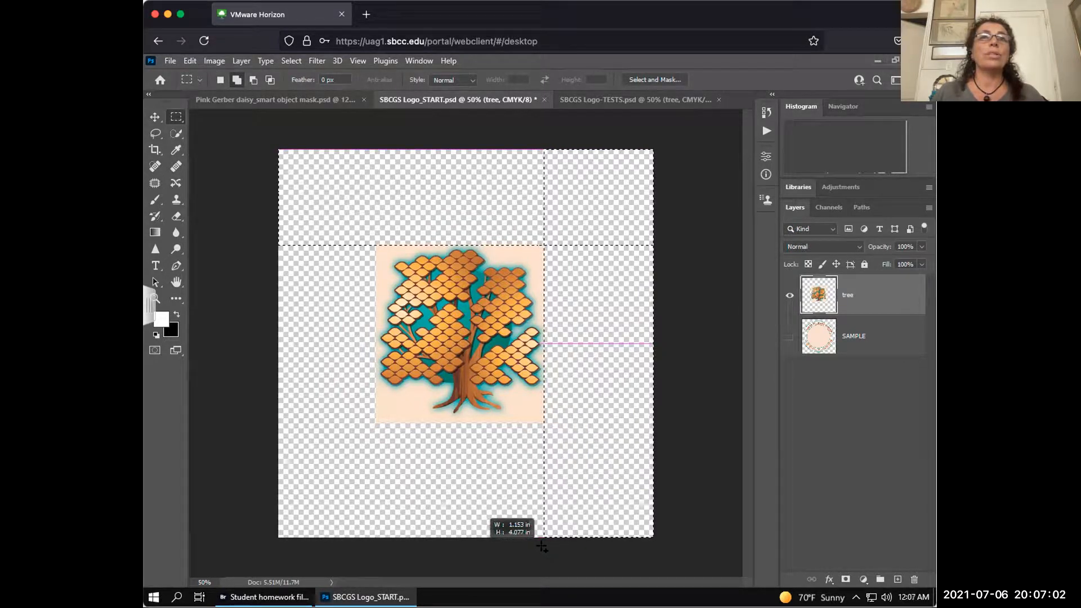
left_click_drag(541, 546, 541, 546)
left_click_drag(671, 554, 257, 414)
left_click_drag(274, 146, 376, 547)
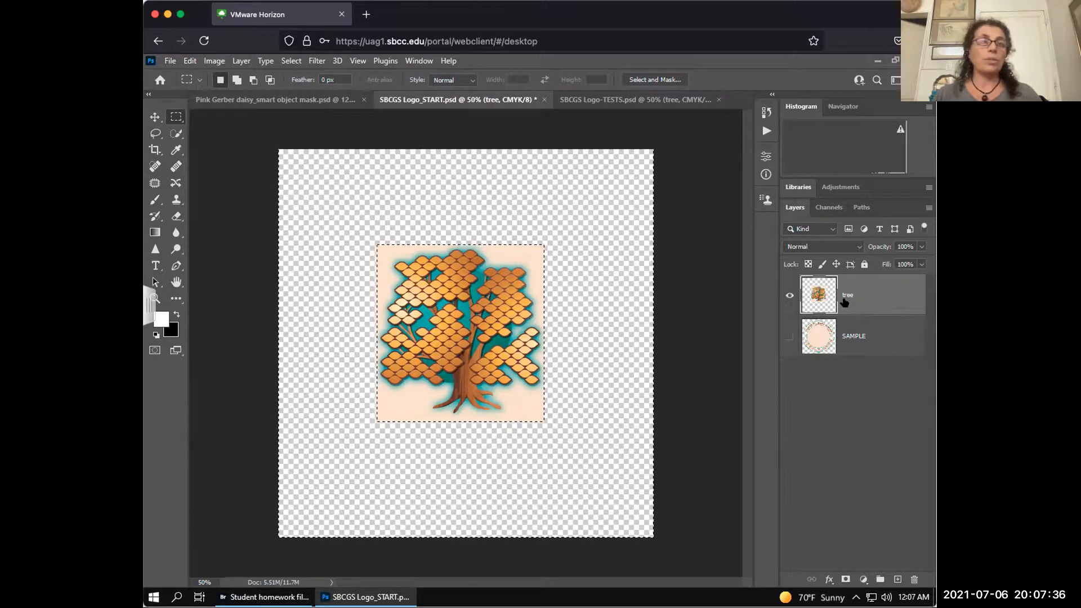
key("ctrl+d")
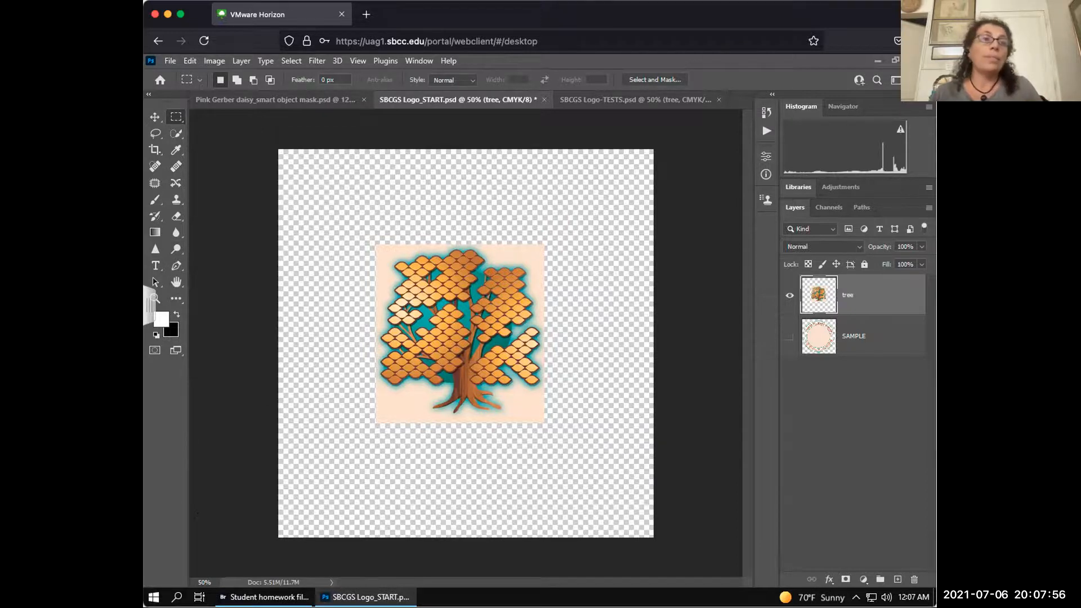
Examine the beige edge beside the tree's left foliage up close, and return to the whole canvas.
left_click(156, 299)
left_click_drag(378, 297, 417, 388)
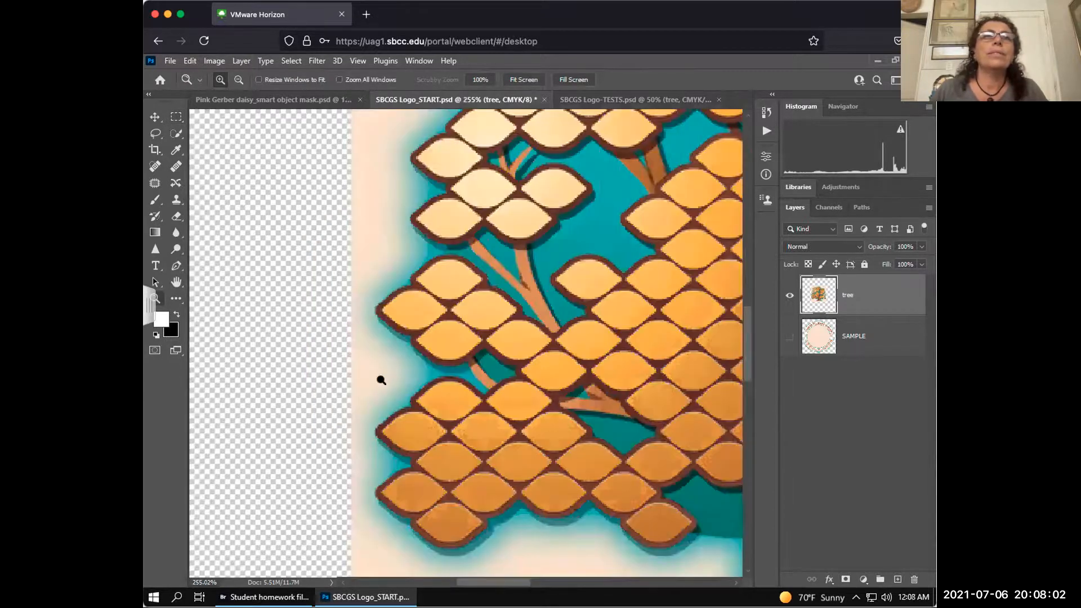
left_click(154, 117)
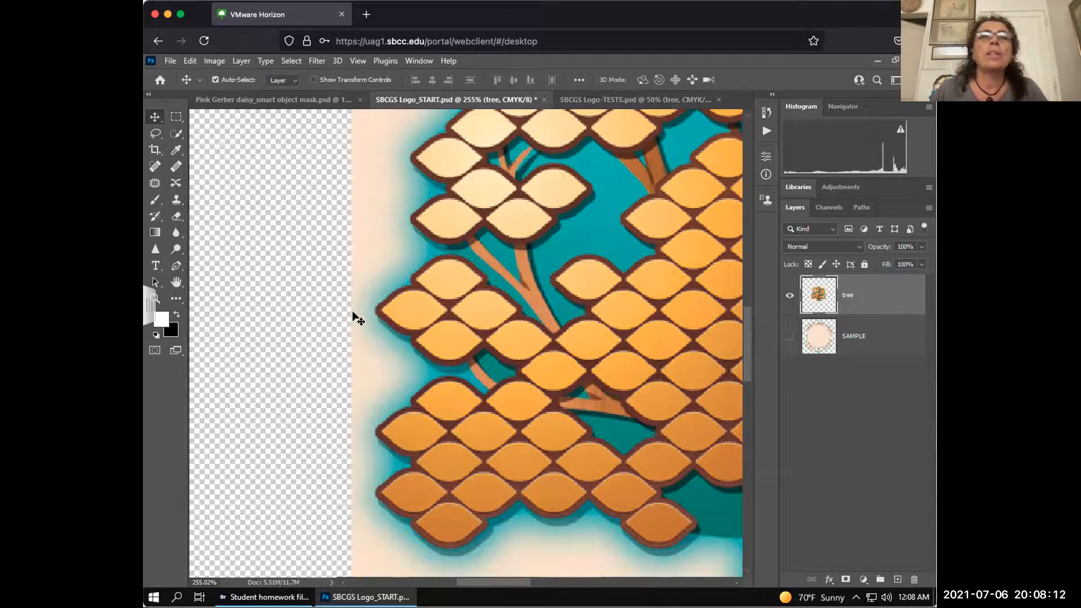
key("ctrl+0")
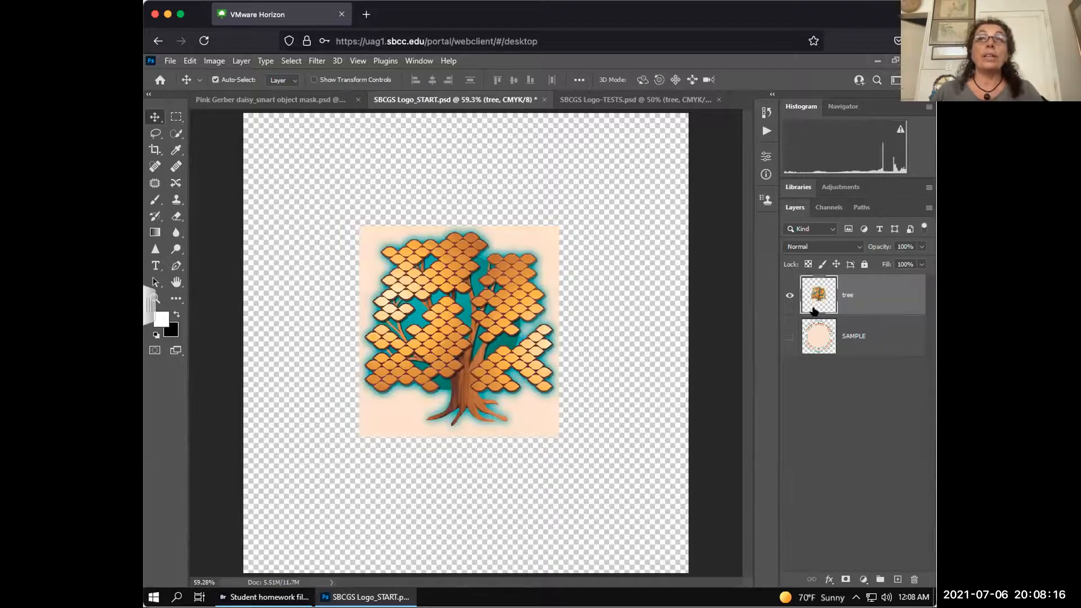
Try adding a blank layer directly above the SAMPLE layer, and undo it.
left_click(880, 335)
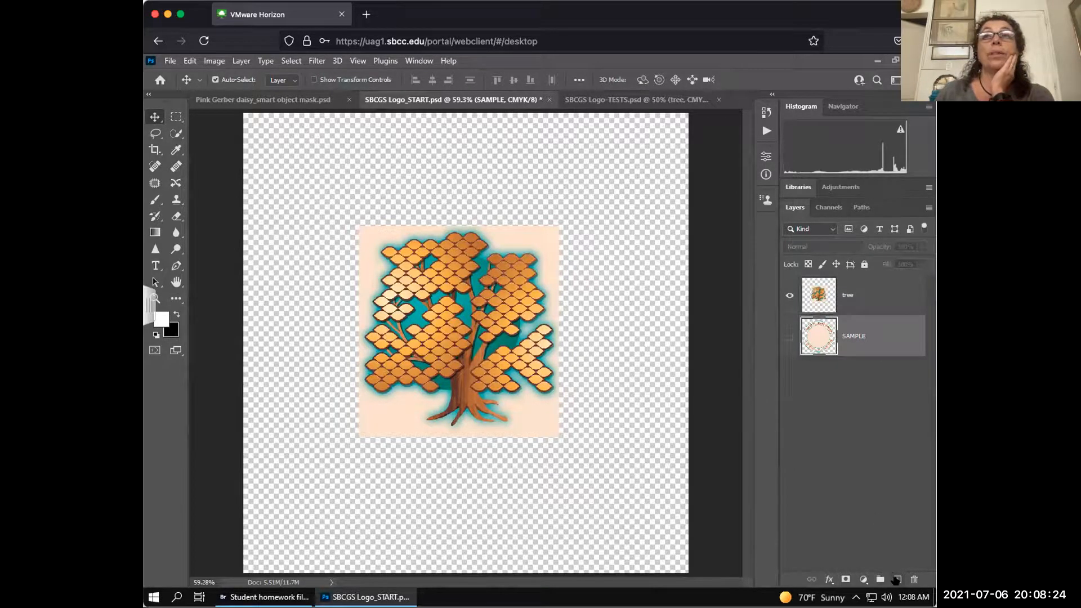
left_click(896, 579)
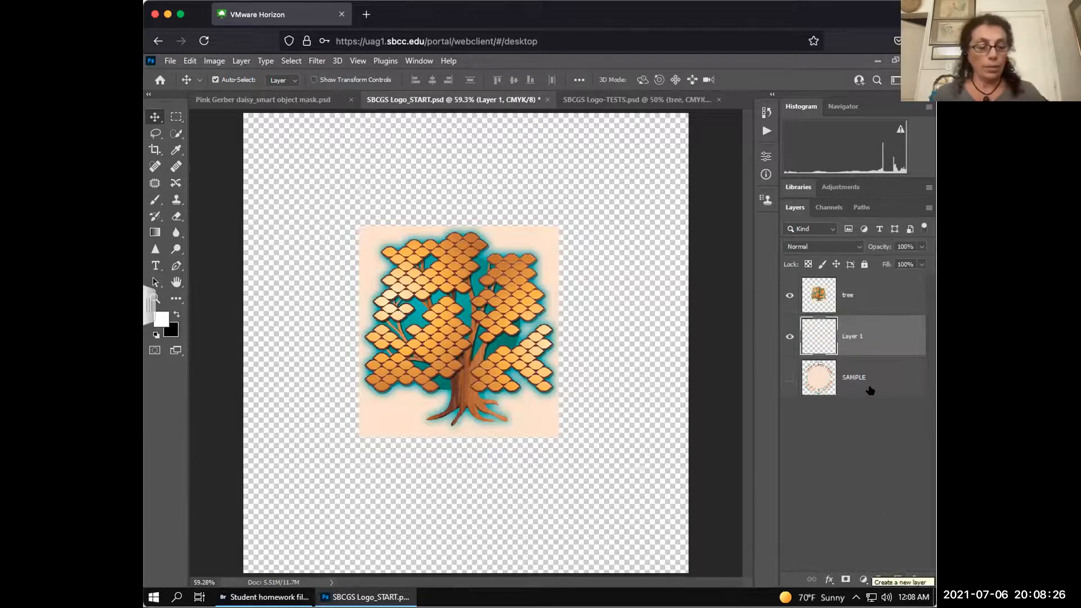
key("ctrl+z")
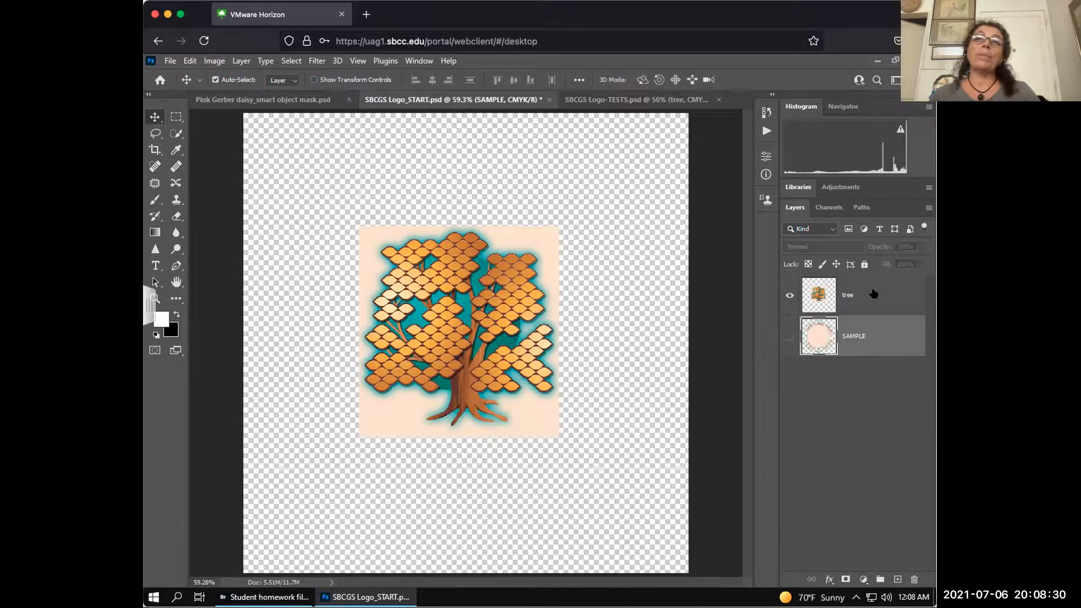
Add a blank layer above the tree layer and move it beneath the tree.
left_click(873, 293)
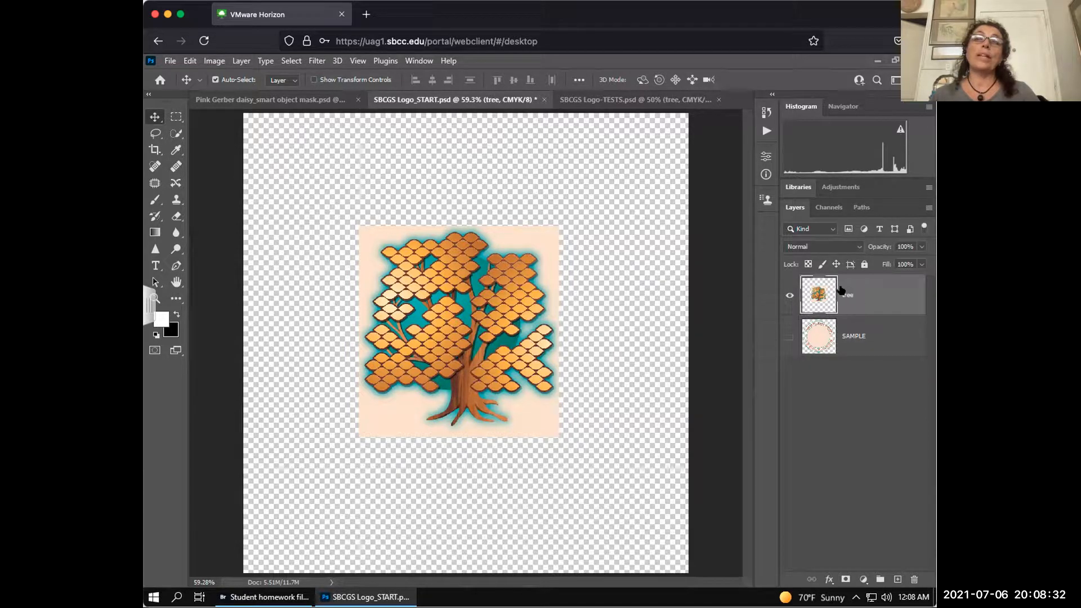
left_click(897, 579)
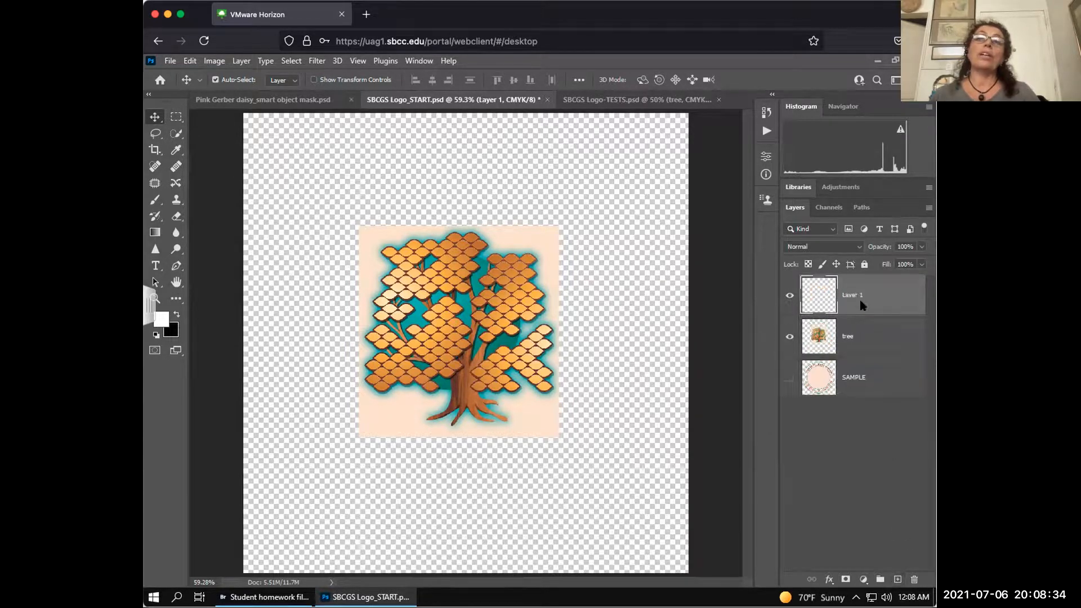
mouse_move(860, 337)
left_mouse_down()
mouse_move(856, 357)
mouse_move(871, 354)
left_mouse_up()
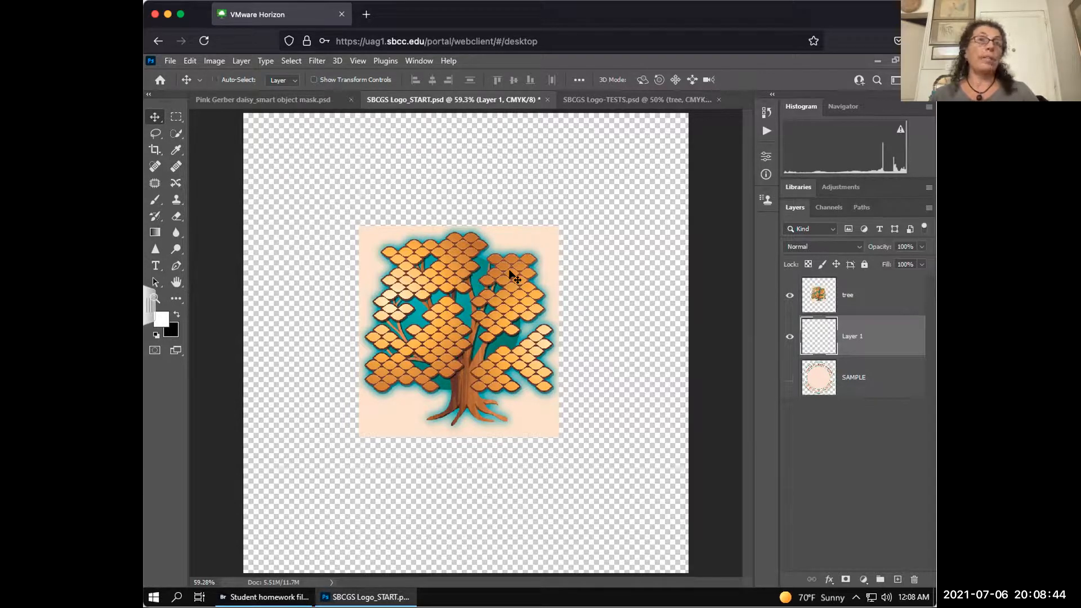
Select the whole canvas and open the Fill settings for the blank layer beneath the tree.
key("ctrl+a")
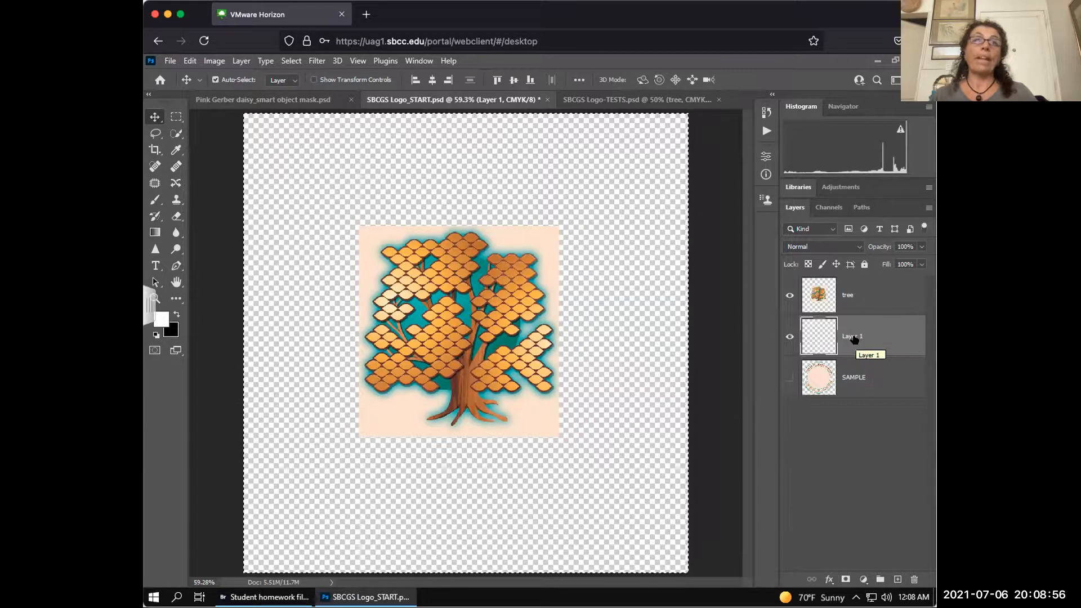
left_click(190, 64)
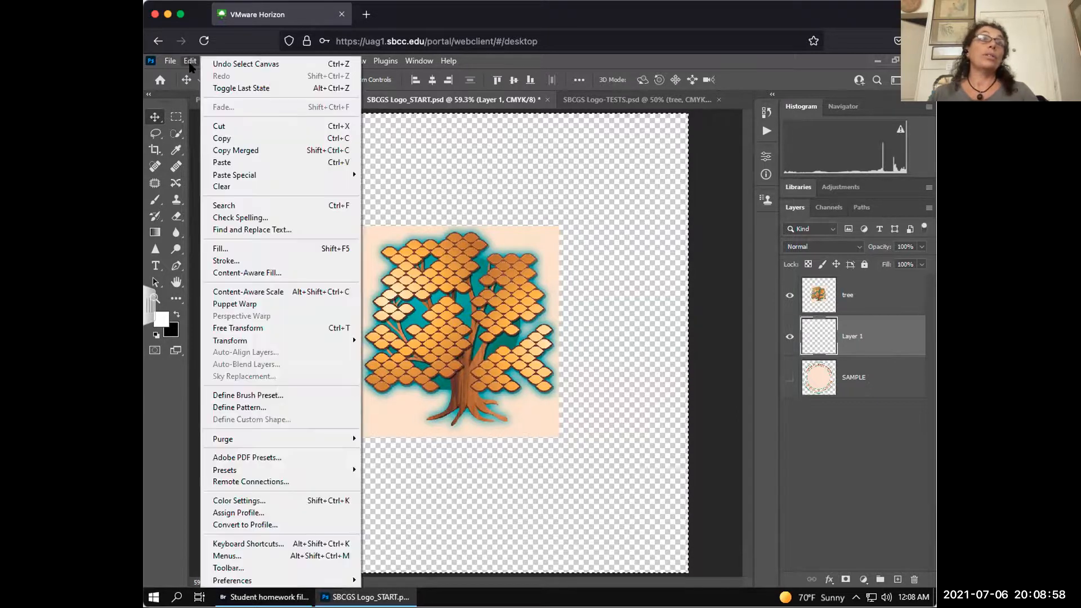
left_click(225, 248)
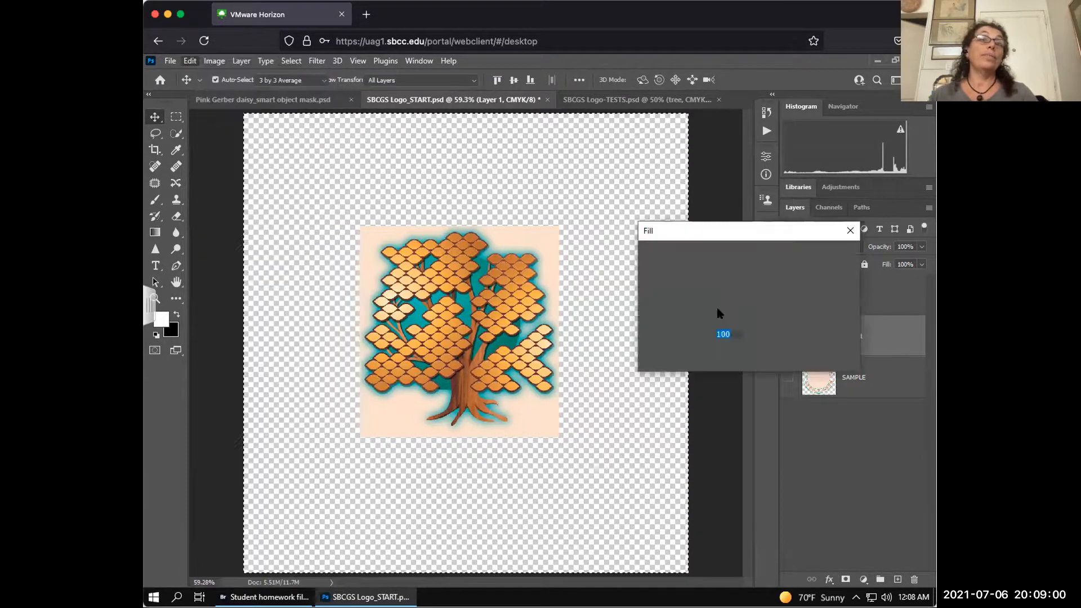
Try sampling a fill color from the beige area and the teal glow around the tree, and cancel the color choice.
left_click(753, 255)
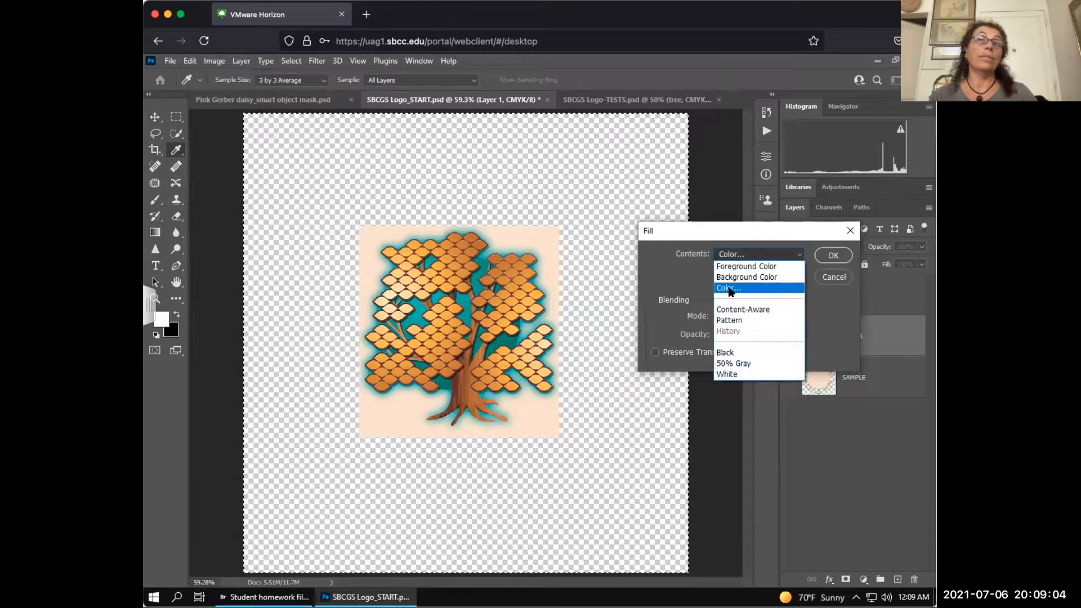
left_click(730, 289)
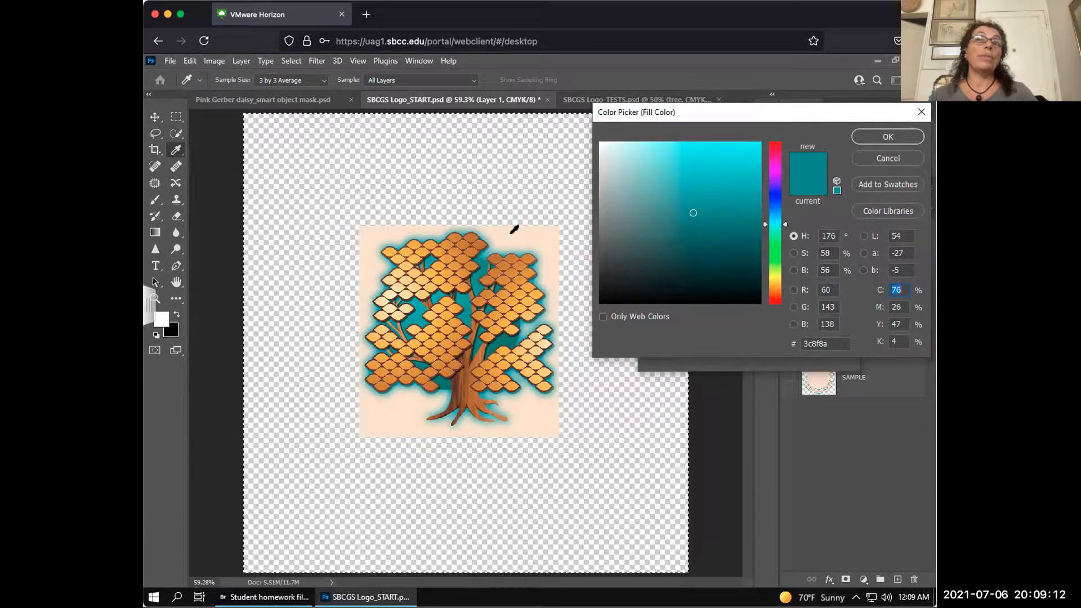
left_click(514, 229)
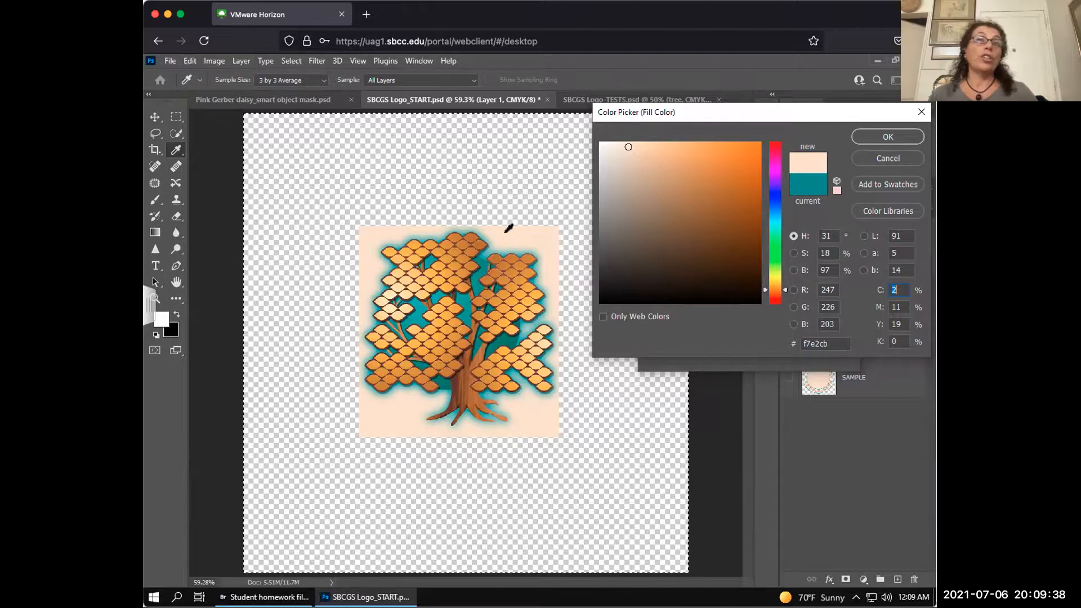
left_click(488, 246)
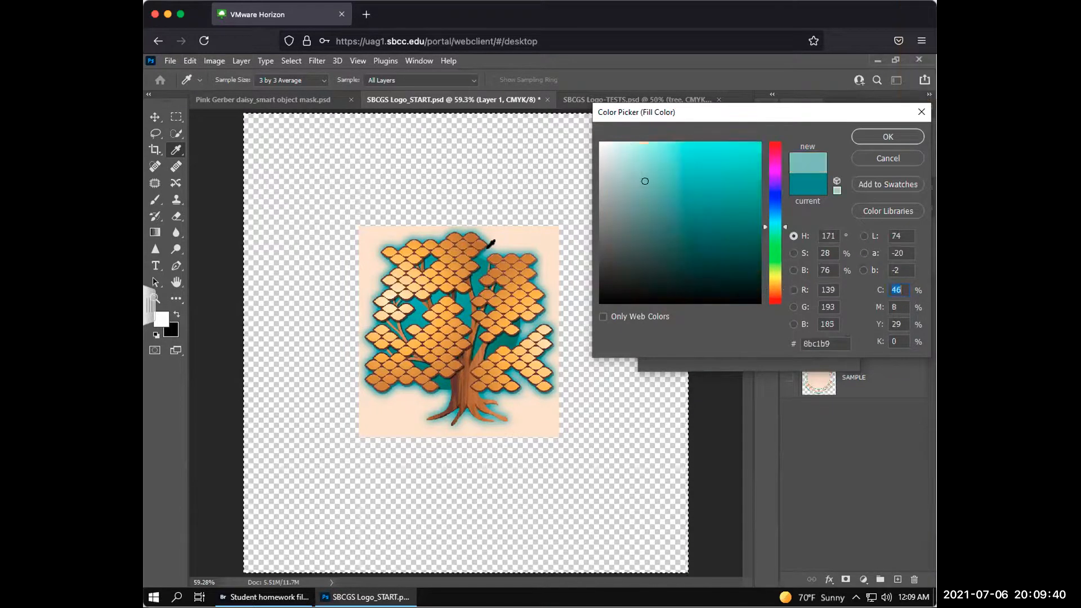
left_click(542, 230)
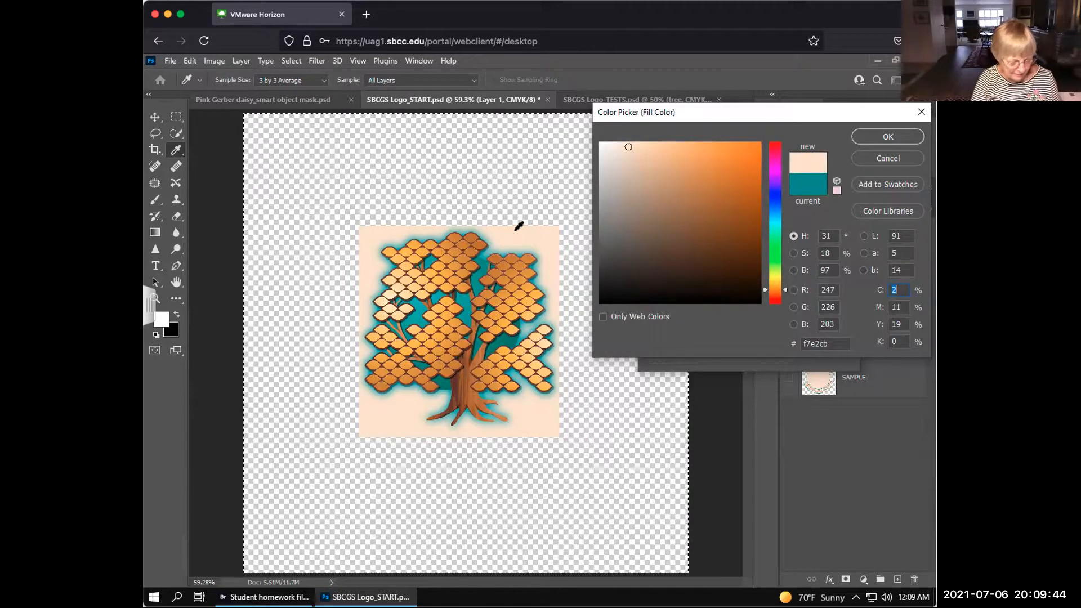
left_click(888, 158)
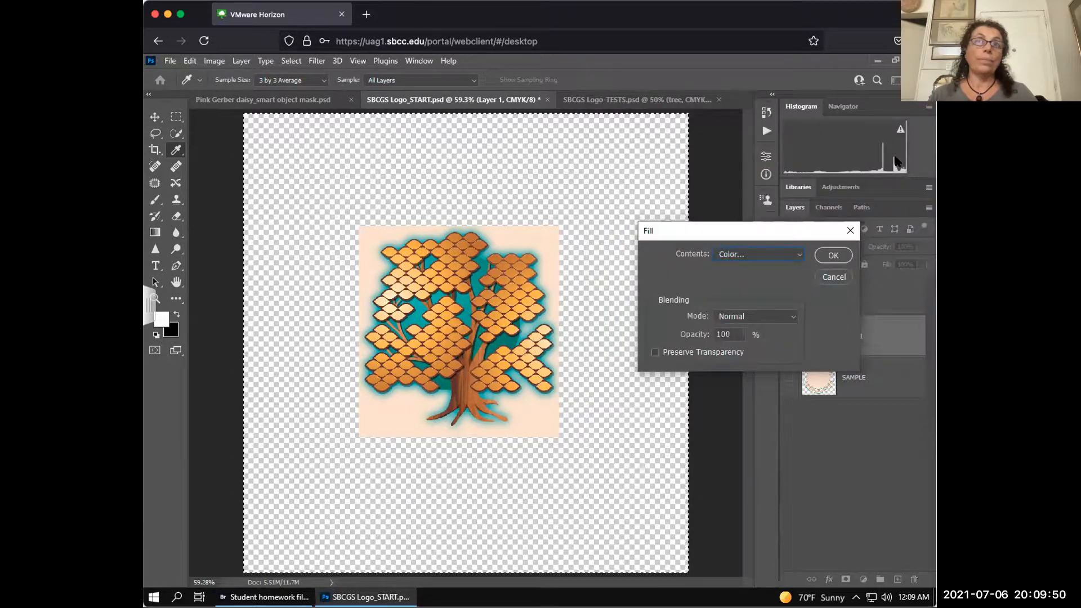
Try sampling only the beige area above the tree's foliage as the custom fill color, and cancel the choice.
left_click(745, 254)
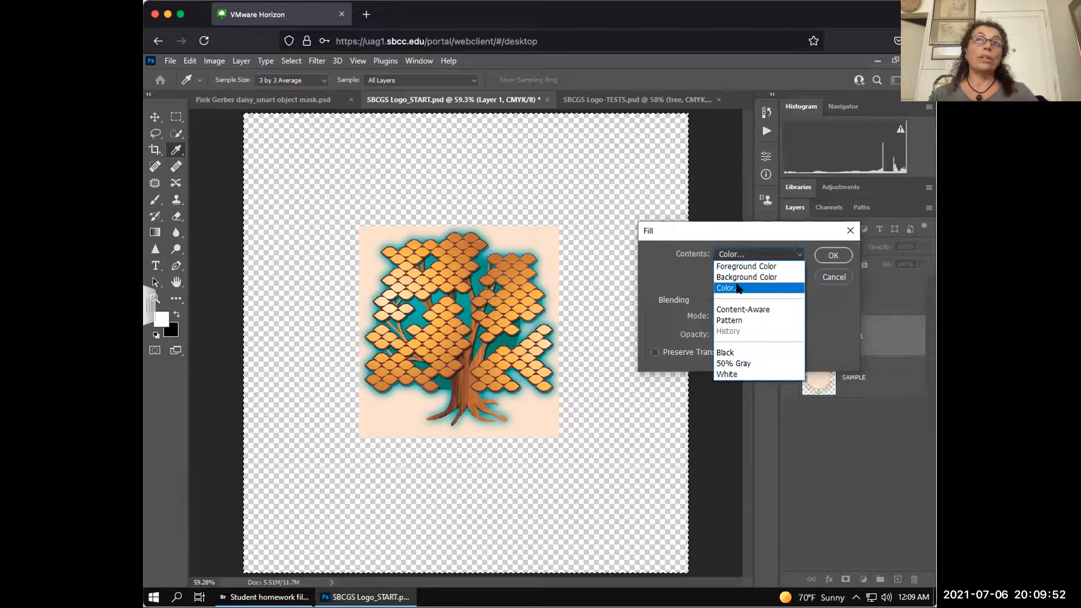
left_click(732, 288)
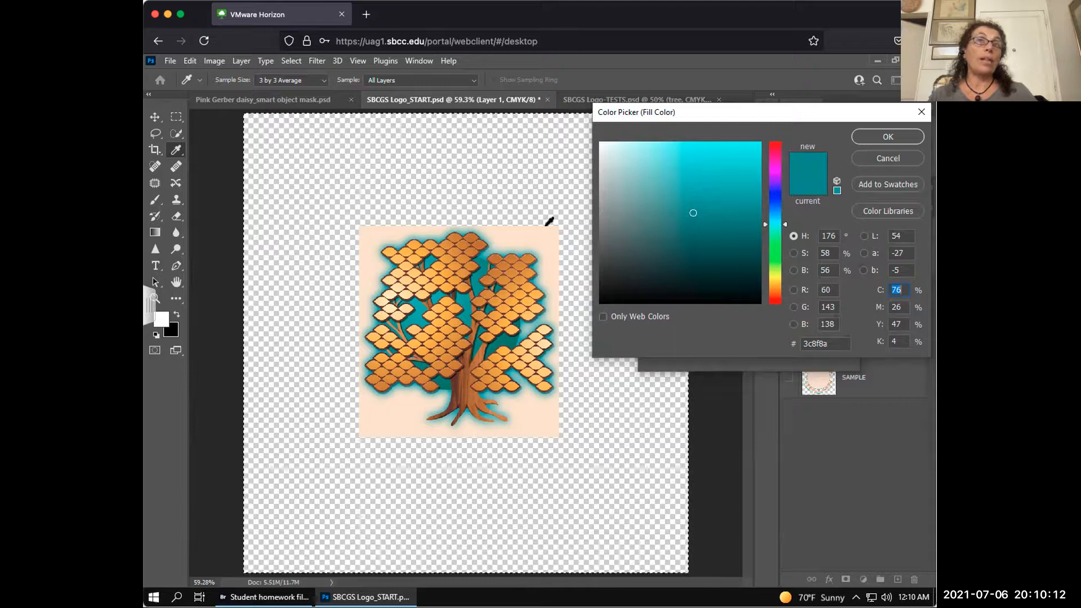
left_click(510, 232)
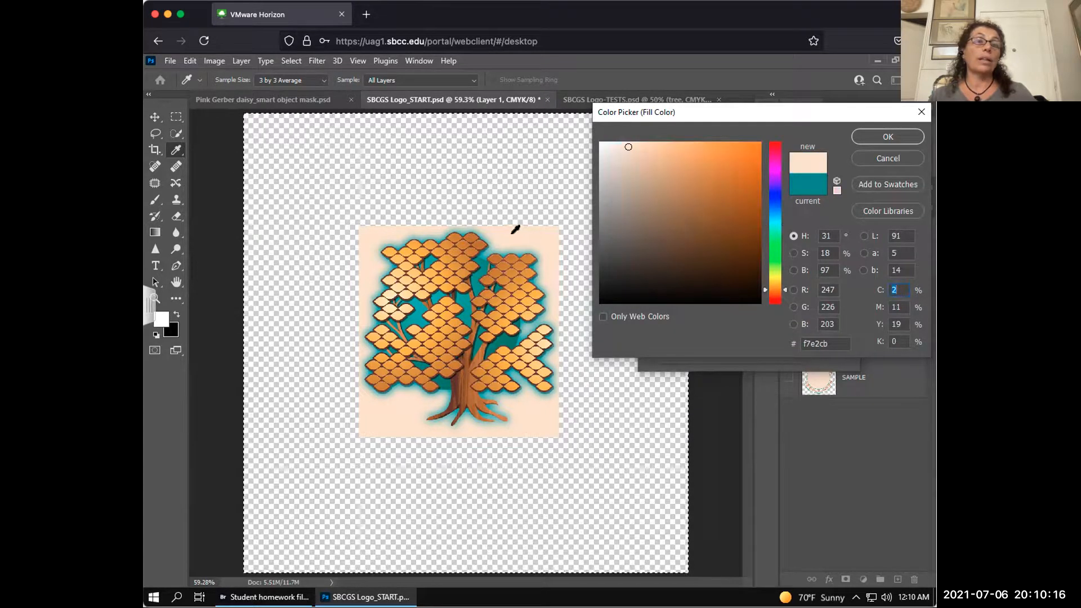
left_click(888, 160)
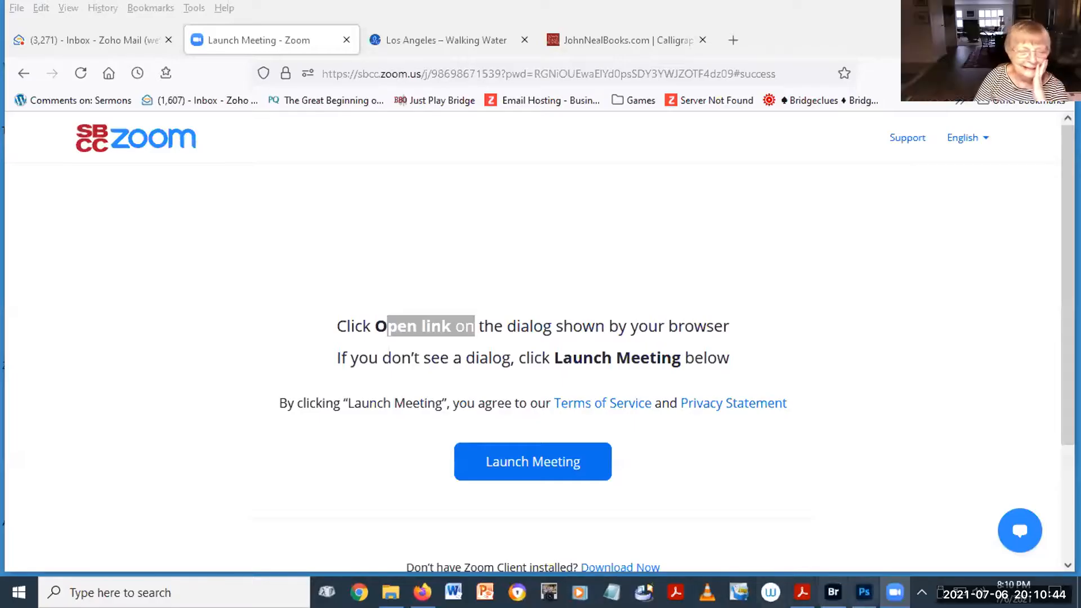
Switch to Photoshop and fill Layer 1 with the beige f7e2cb sampled beside the tree, and activate the Move tool.
left_click(864, 593)
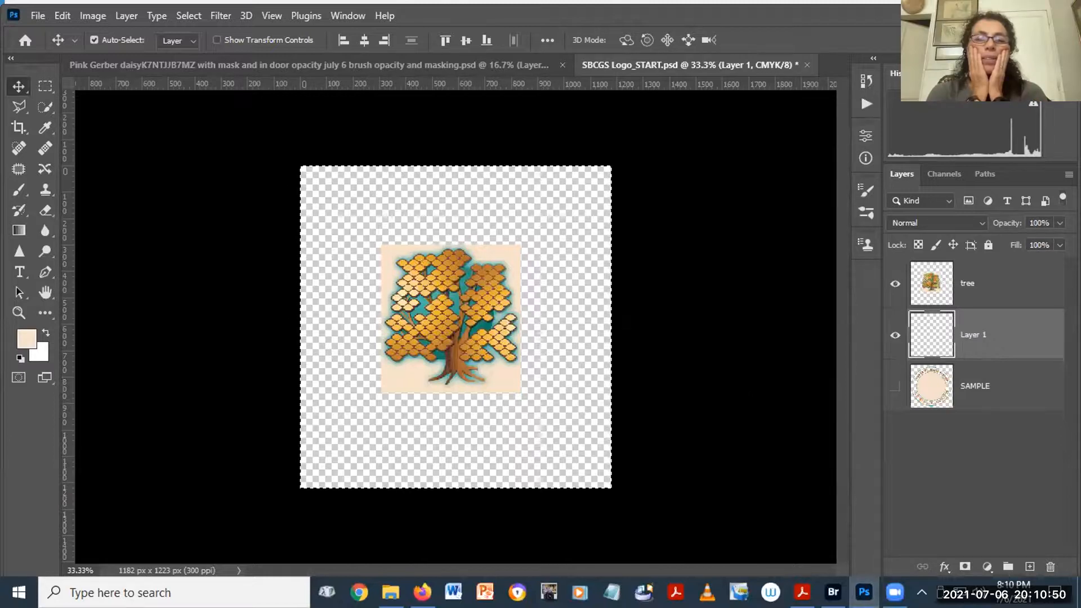
left_click(62, 15)
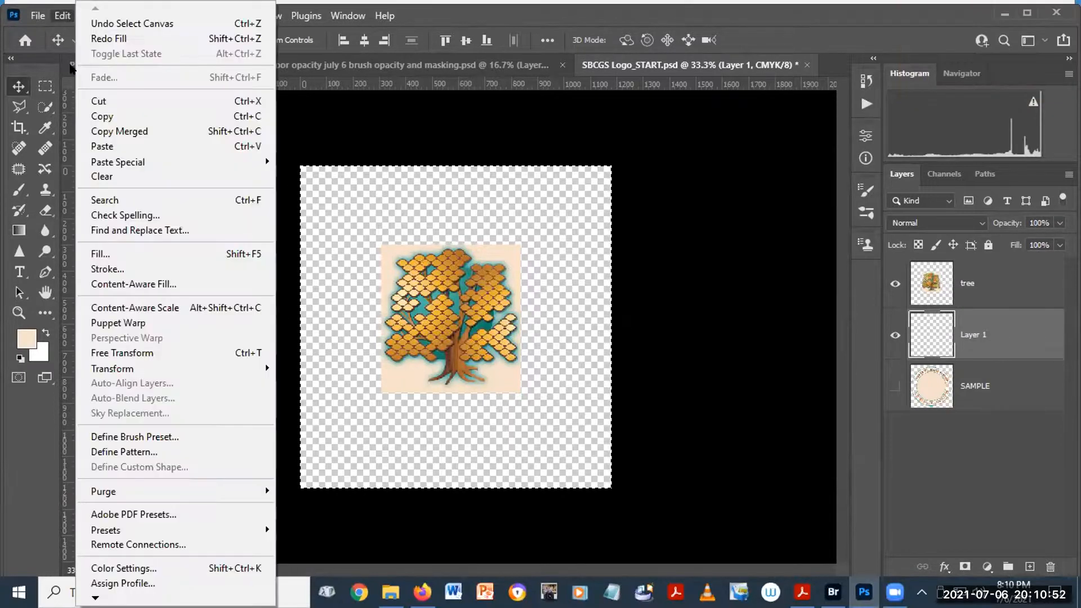
left_click(101, 254)
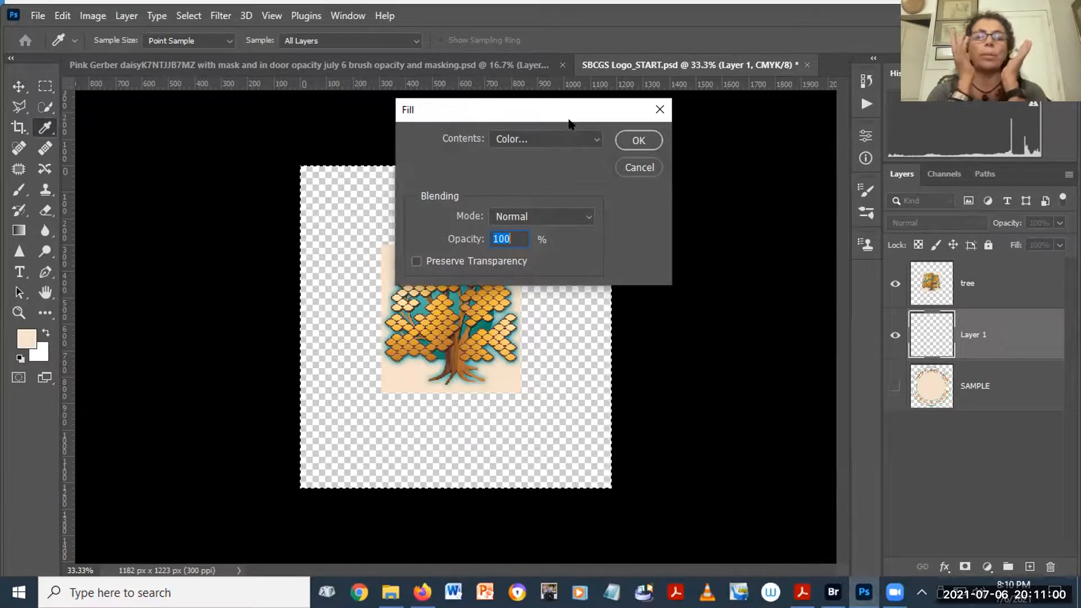
left_click(595, 135)
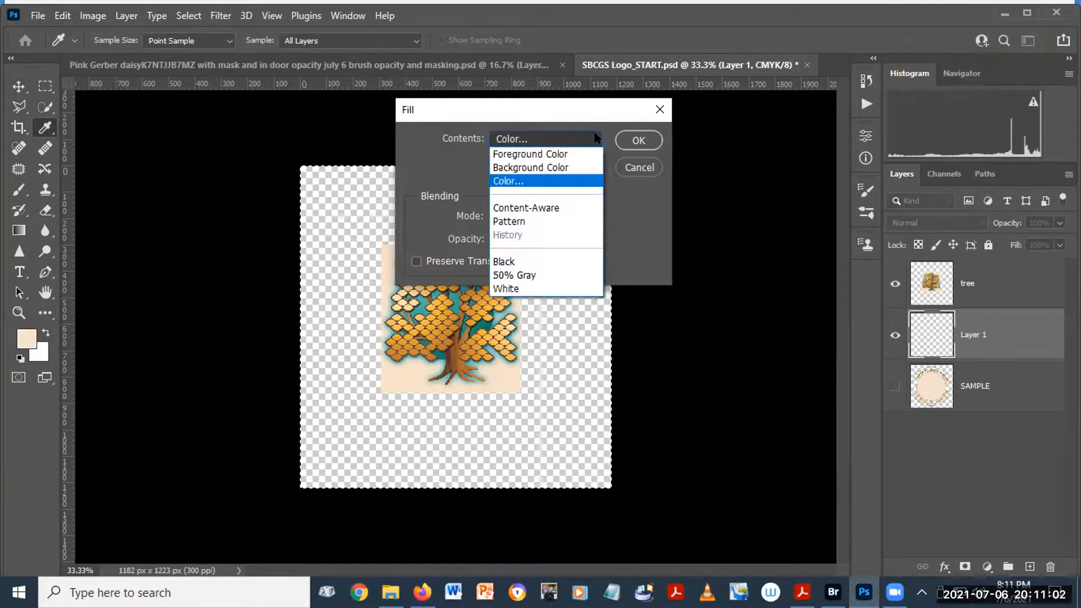
left_click(558, 181)
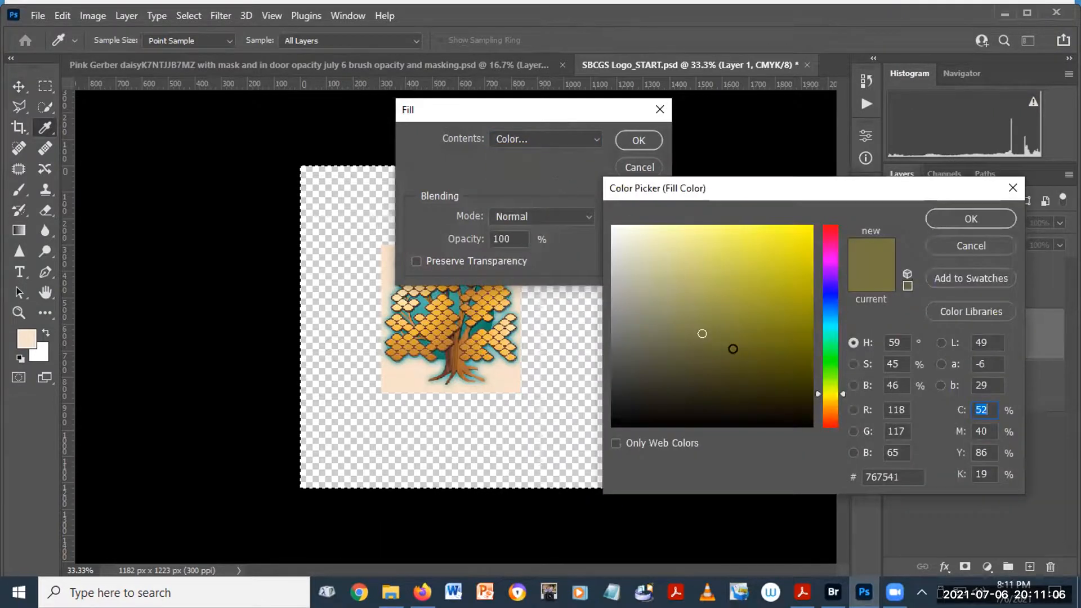
left_click(497, 369)
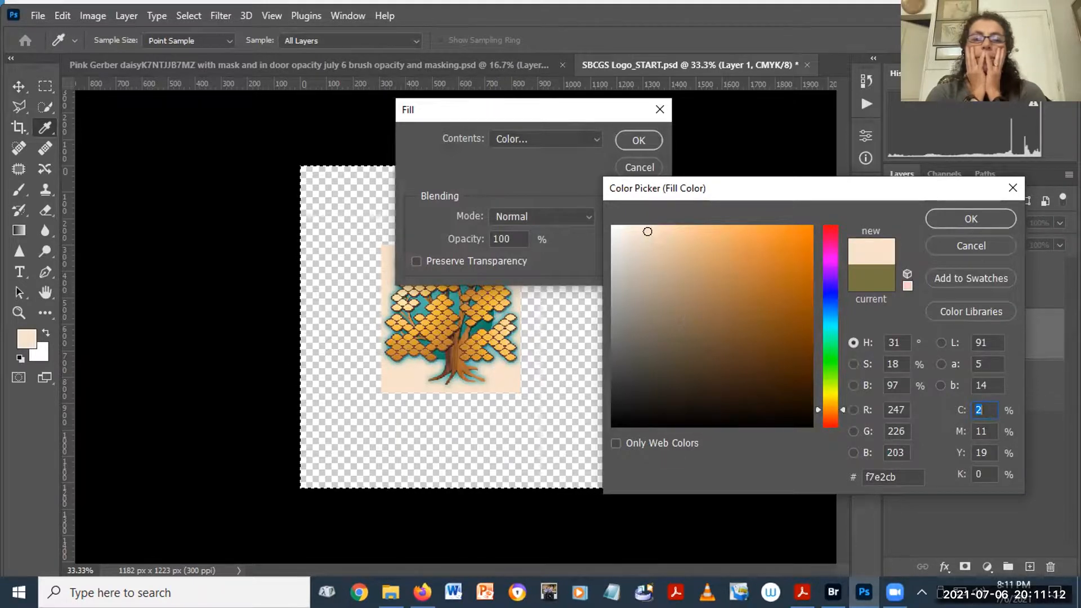
left_click(999, 214)
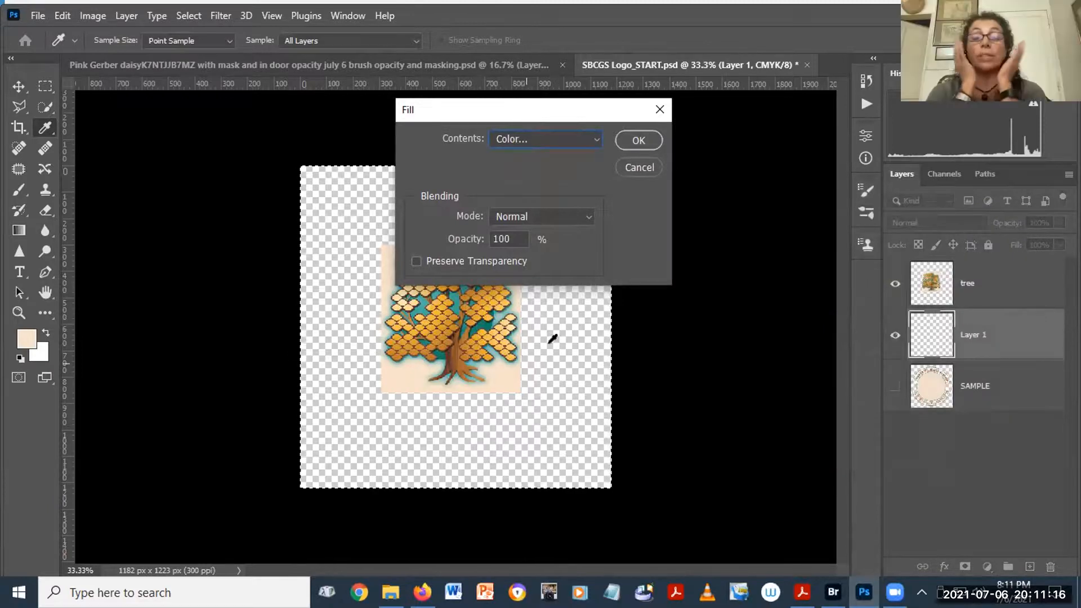
left_click(639, 141)
key("v")
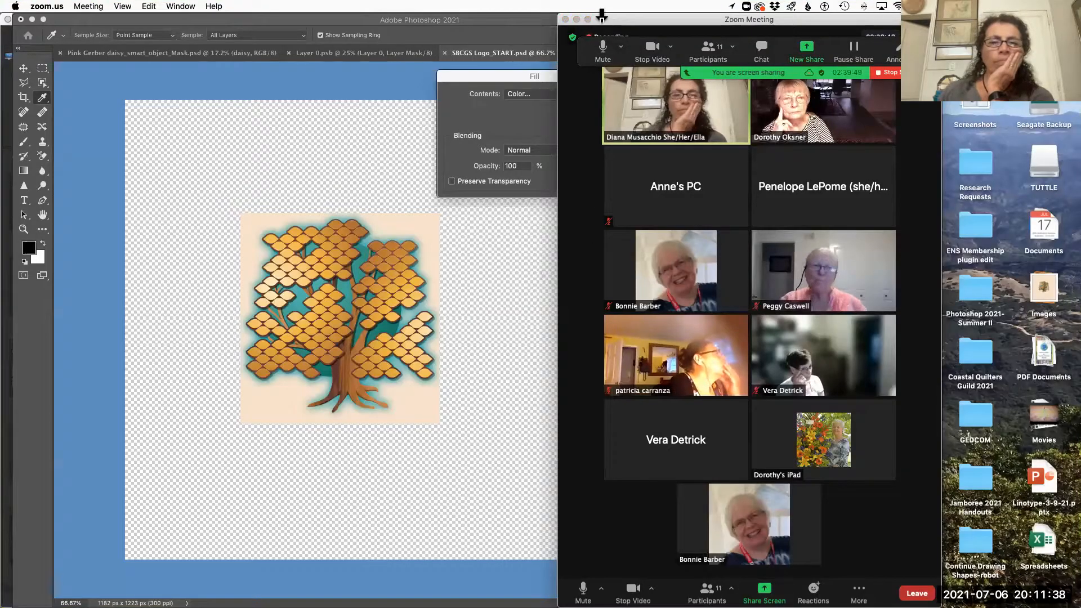
Move the Zoom meeting window off the Fill dialog and fill Layer 1 with the beige f7e1c8 sampled near the tree.
left_click_drag(712, 20, 849, 19)
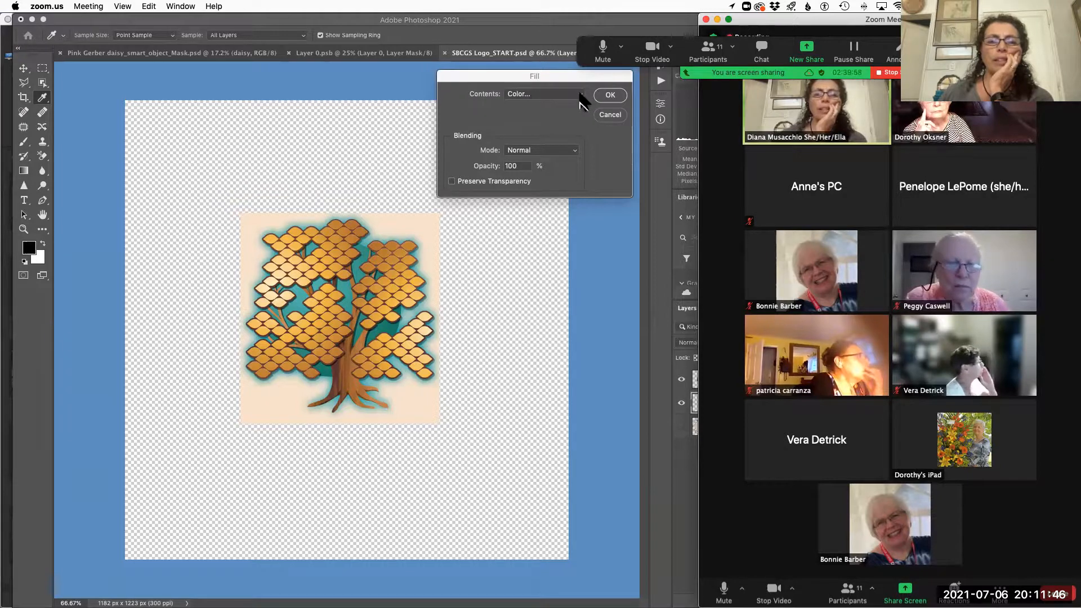
left_click(581, 95)
left_click(560, 96)
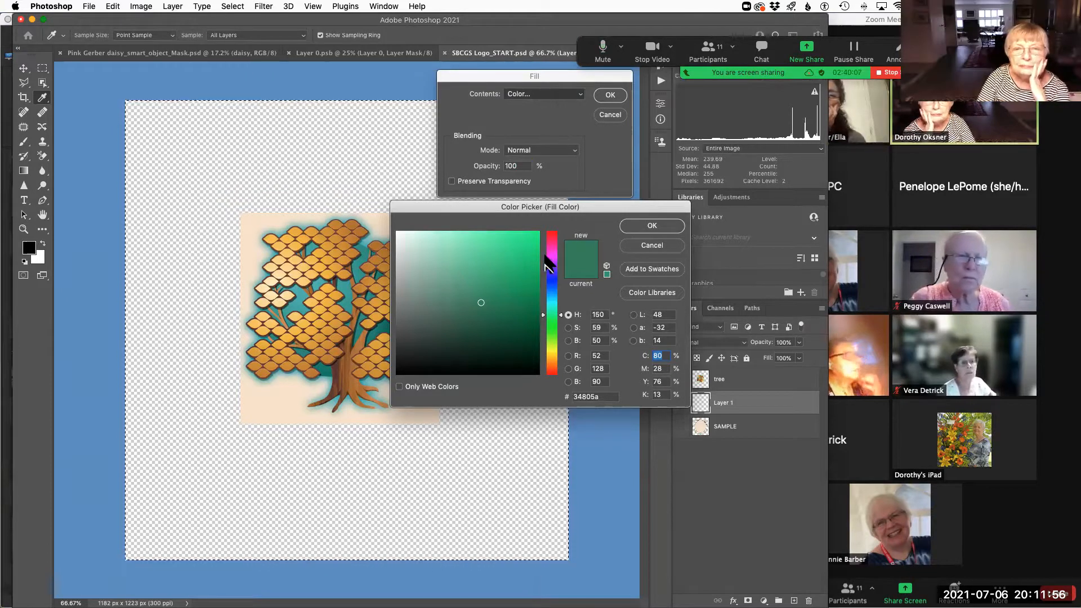
left_click(376, 220)
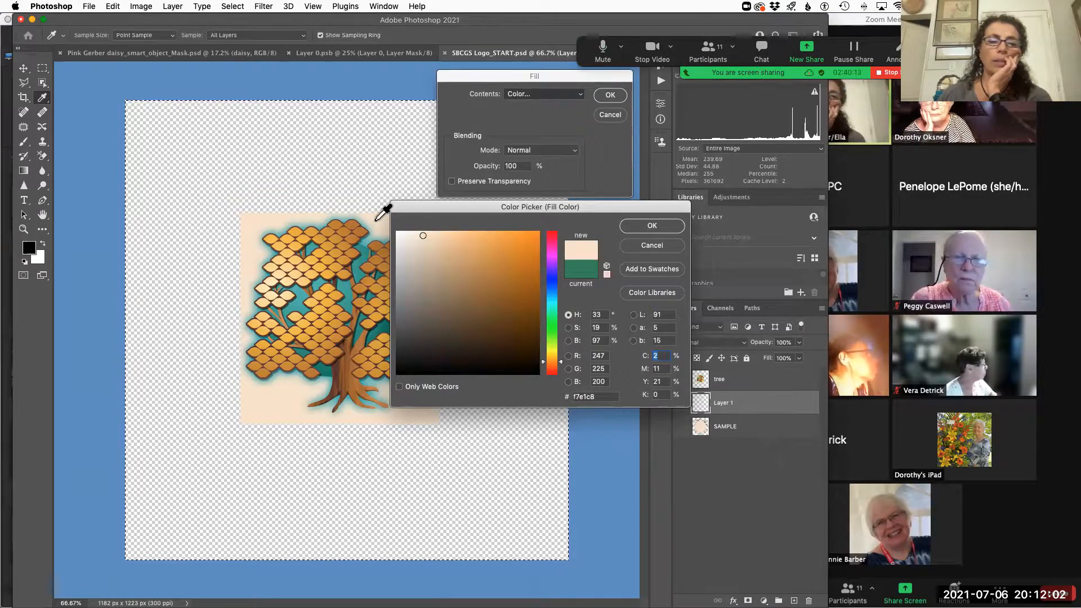
left_click(655, 225)
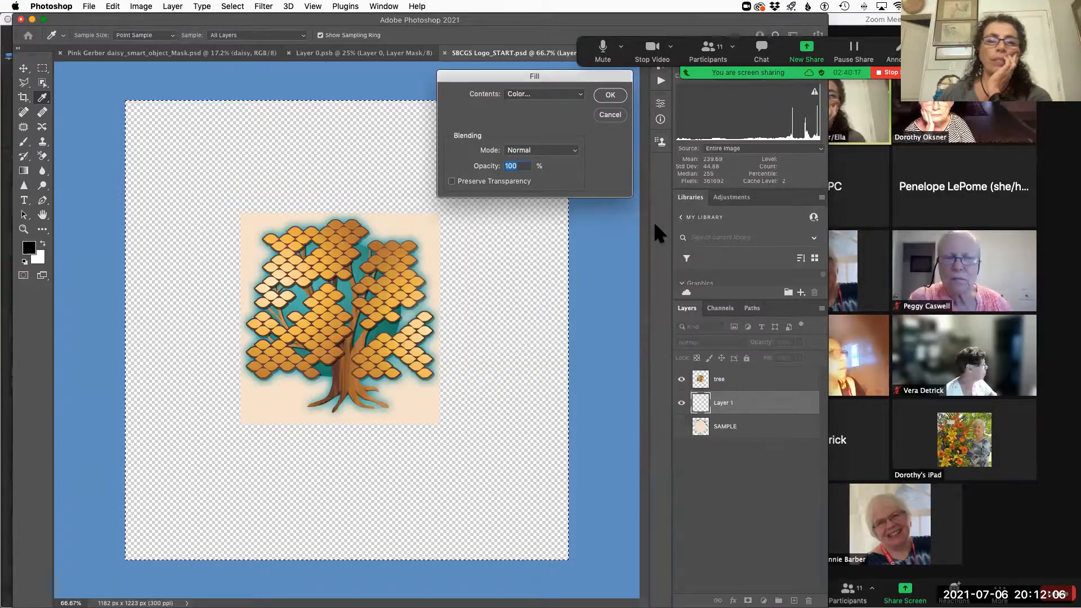
left_click(611, 95)
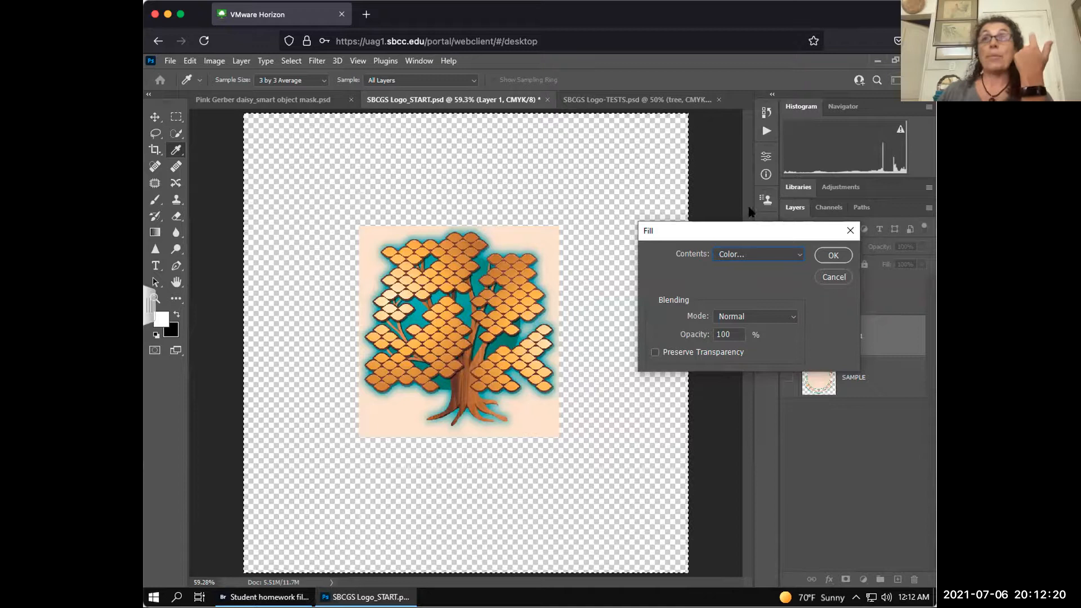
Fill the selected canvas on Layer 1 with the custom color f7e2cb sampled from the beige around the tree.
left_click(756, 254)
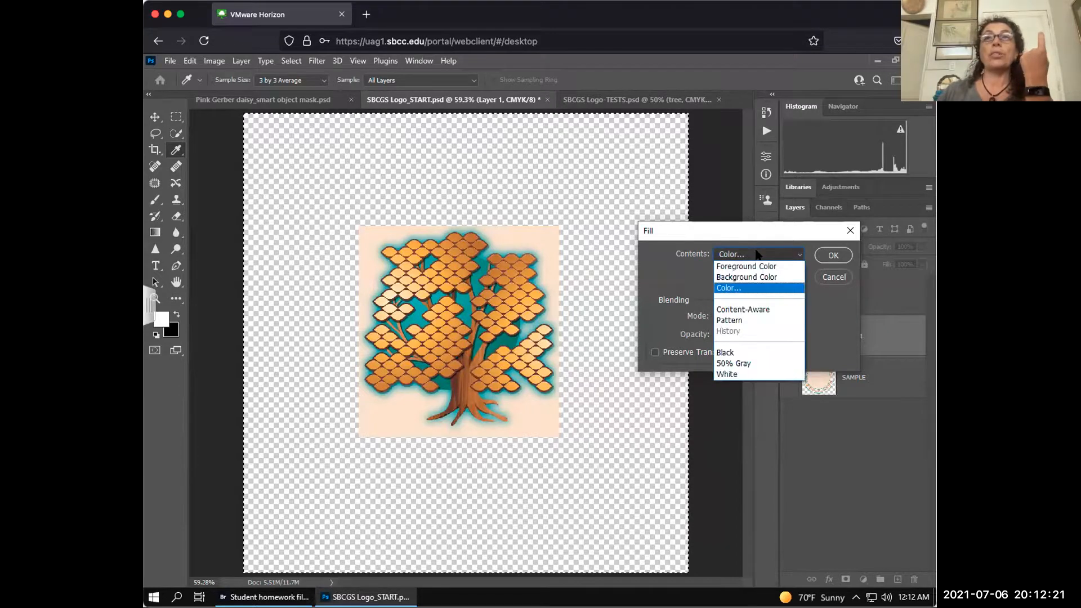
left_click(729, 287)
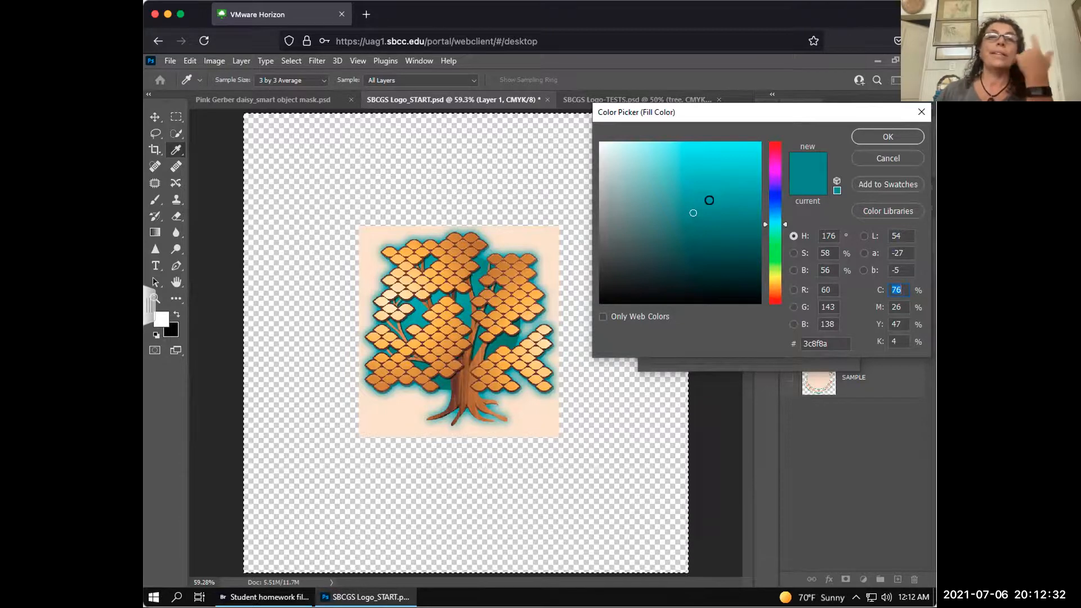
left_click(515, 232)
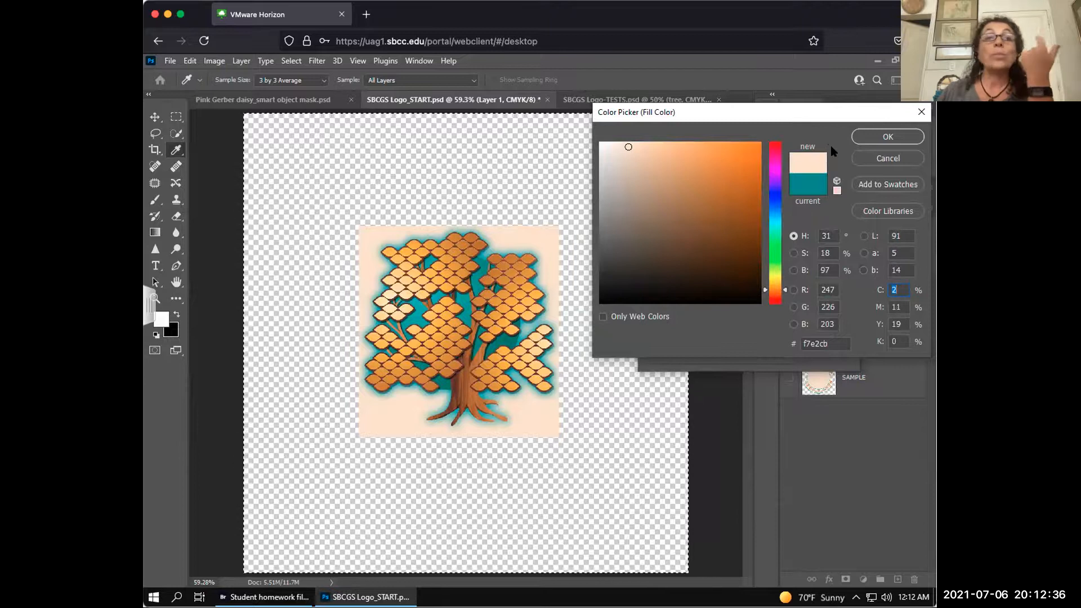
left_click(887, 138)
left_click(835, 256)
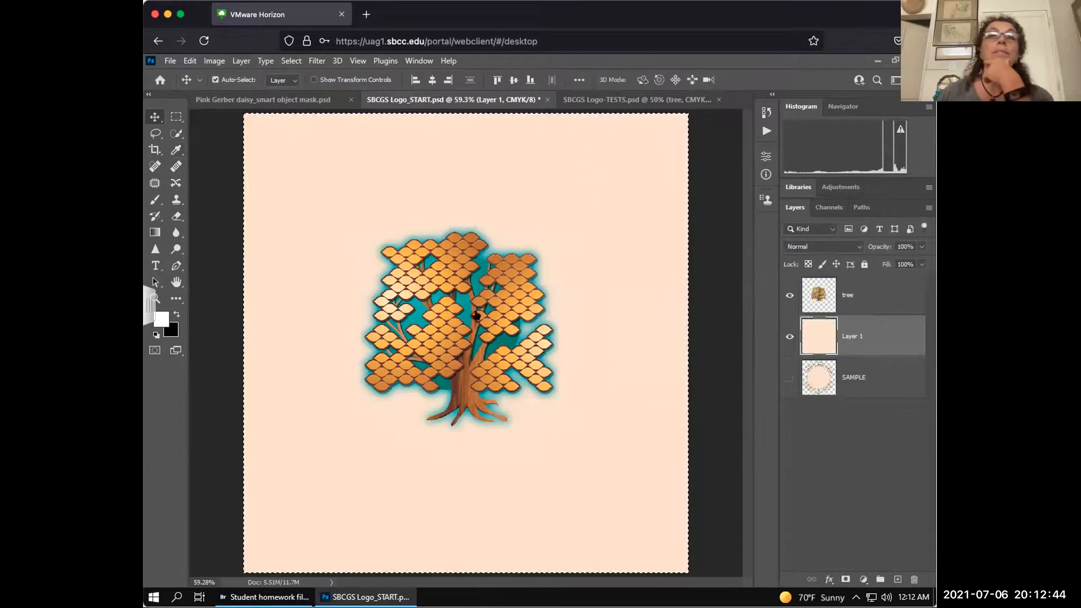
Deselect the canvas, try moving the tree layer aside and undo it, and shift the tree slightly down over the beige background.
left_click(862, 295)
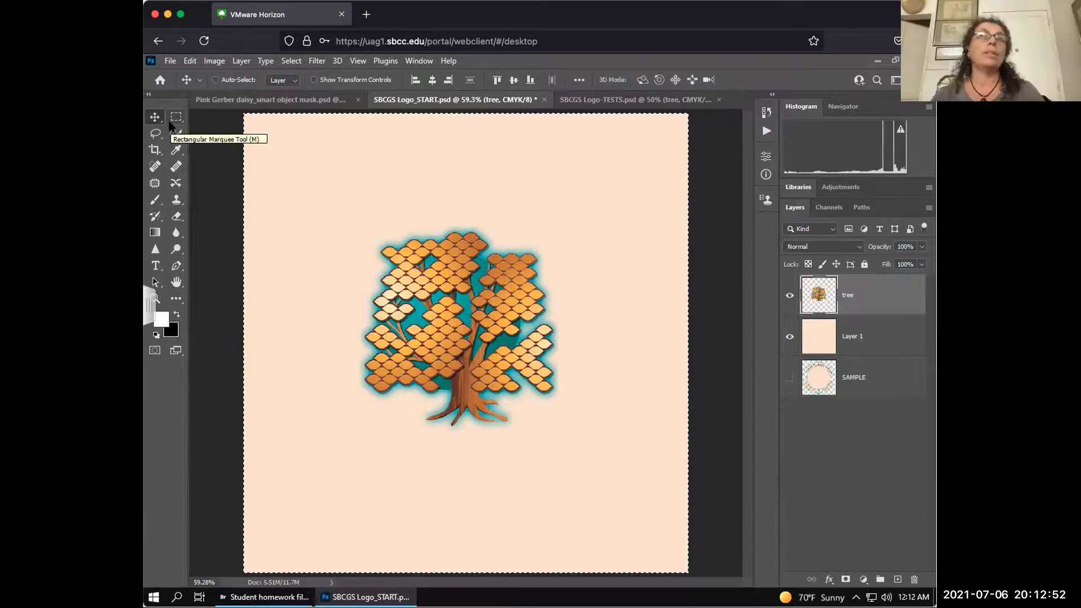
key("ctrl+d")
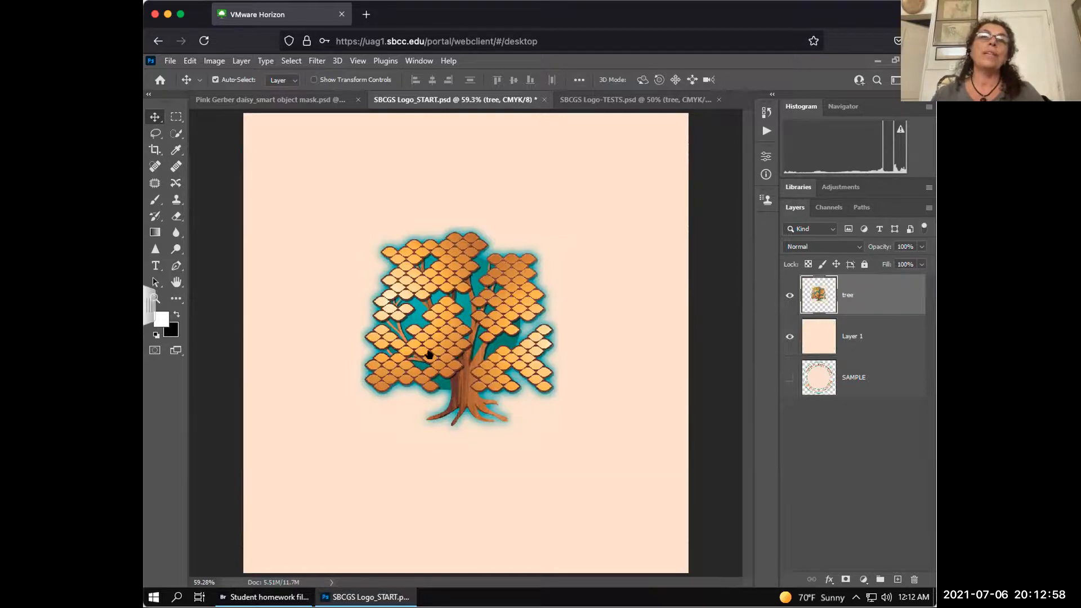
left_click_drag(467, 345, 516, 339)
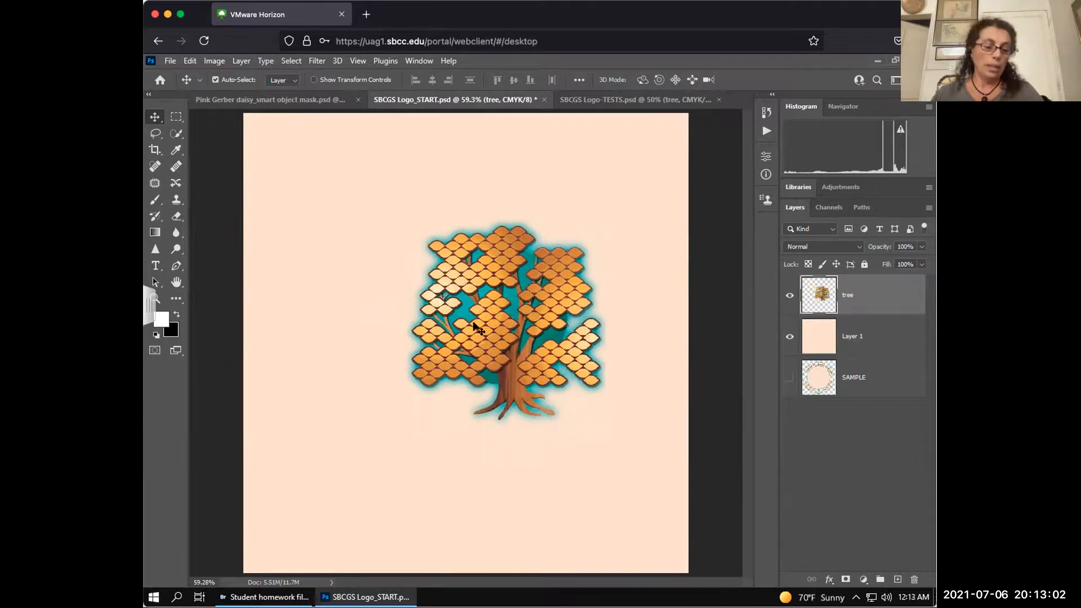
key("ctrl+z")
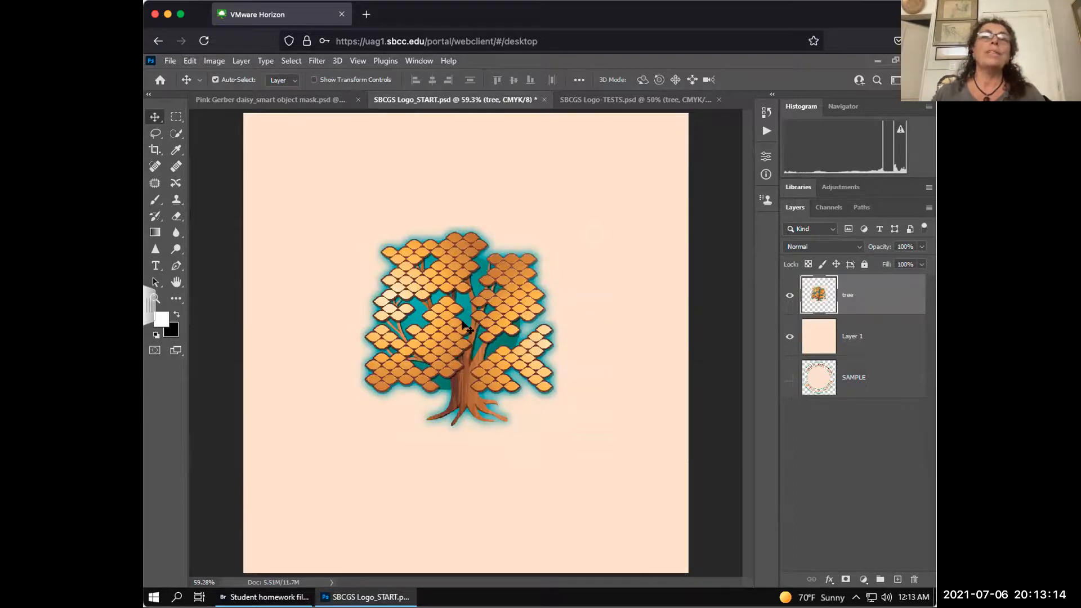
mouse_move(456, 332)
left_mouse_down()
mouse_move(432, 338)
mouse_move(486, 338)
mouse_move(468, 333)
mouse_move(458, 346)
mouse_move(451, 333)
mouse_move(480, 335)
mouse_move(445, 335)
left_mouse_up()
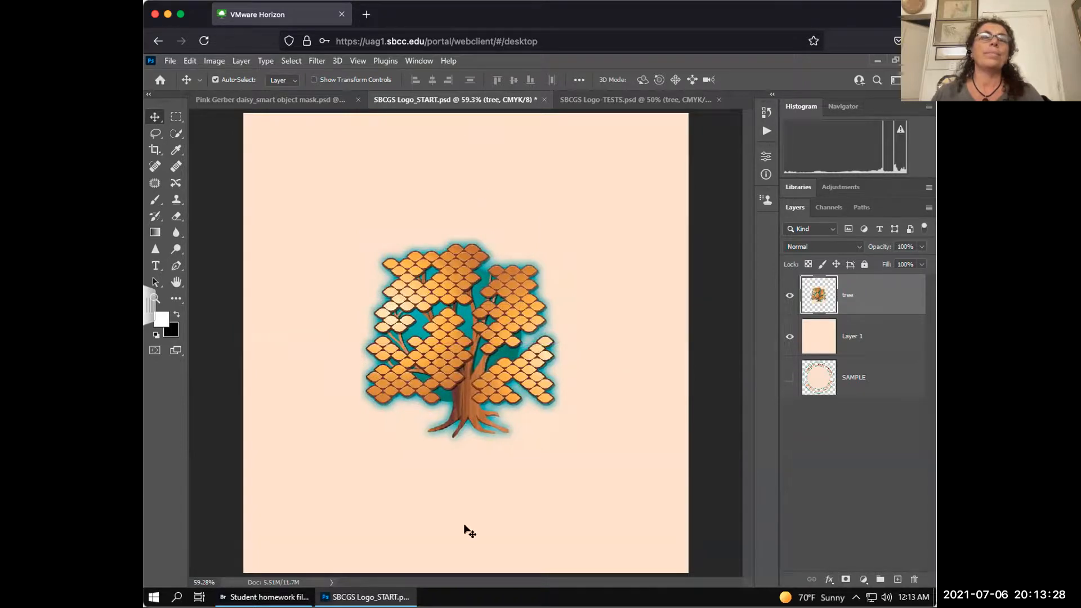
Slide the tree layer sideways over the beige background and place it at the horizontal centre of the canvas.
mouse_move(451, 350)
left_mouse_down()
mouse_move(484, 351)
mouse_move(429, 353)
mouse_move(510, 354)
mouse_move(449, 351)
left_mouse_up()
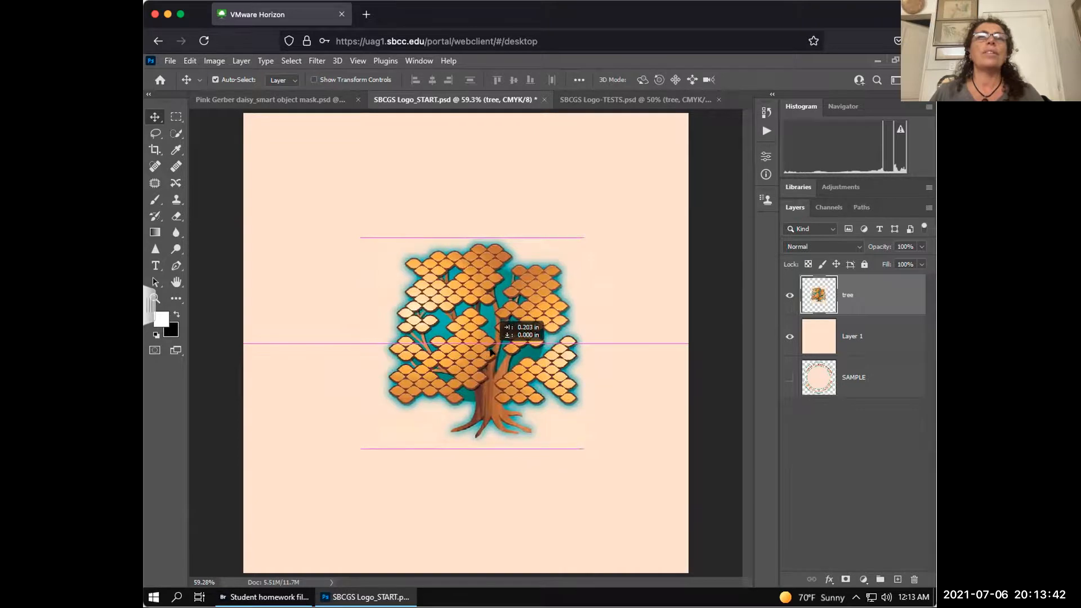
mouse_move(493, 352)
left_mouse_down()
mouse_move(433, 349)
mouse_move(505, 354)
mouse_move(468, 356)
mouse_move(476, 347)
left_mouse_up()
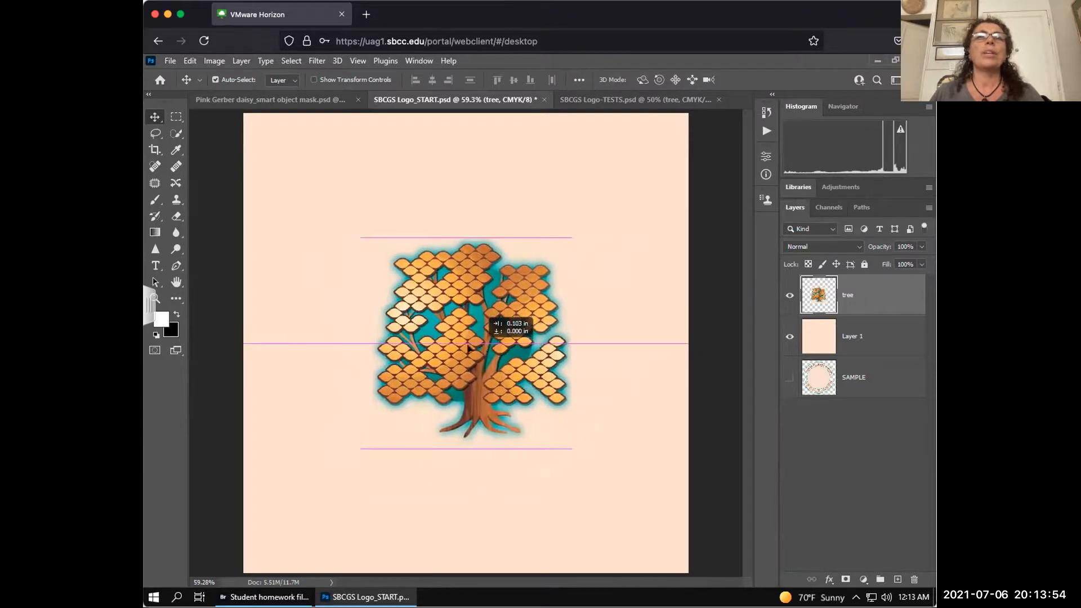
mouse_move(455, 349)
left_mouse_down()
mouse_move(479, 349)
mouse_move(438, 344)
mouse_move(473, 344)
mouse_move(452, 344)
mouse_move(468, 353)
left_mouse_up()
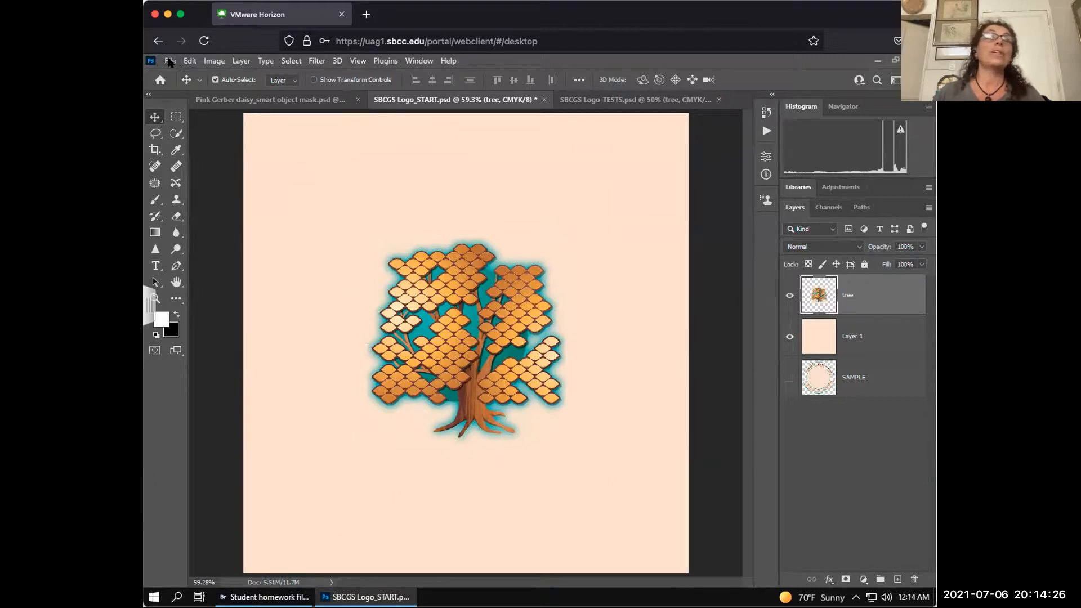
left_click(169, 62)
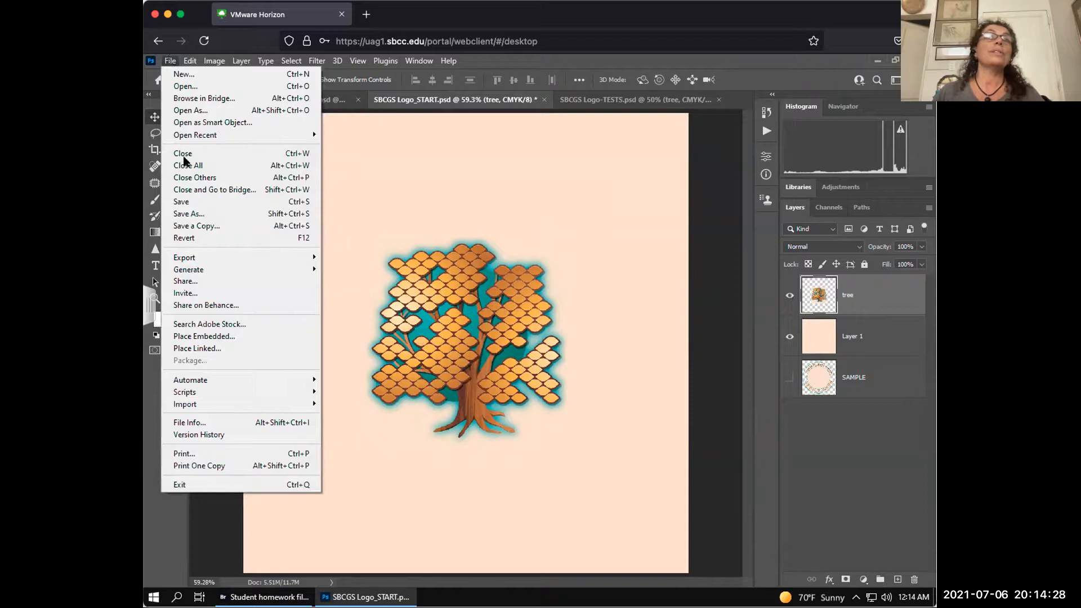
mouse_move(200, 258)
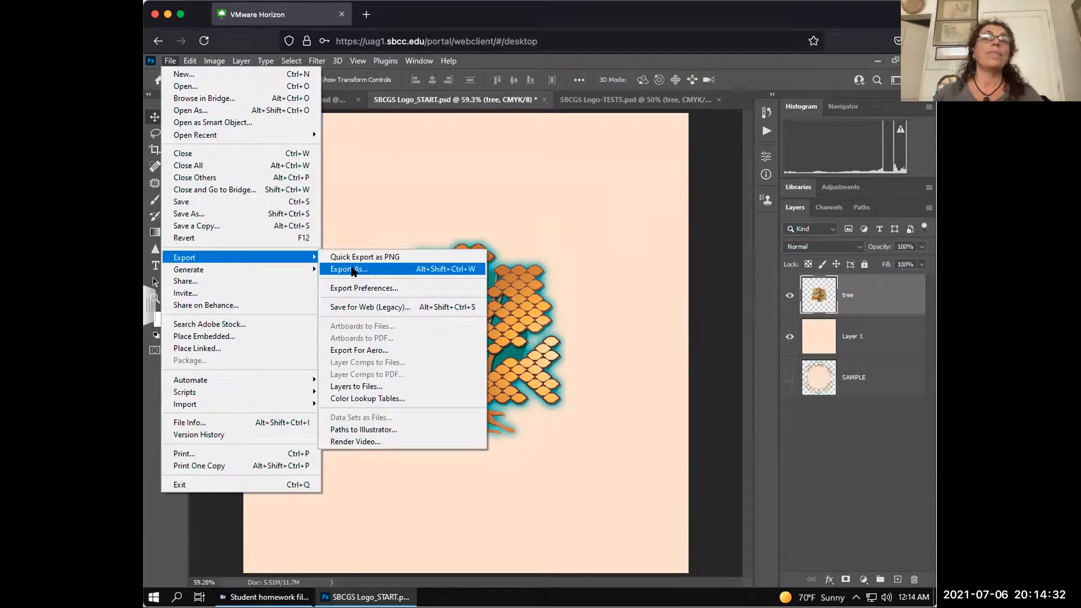
left_click(352, 270)
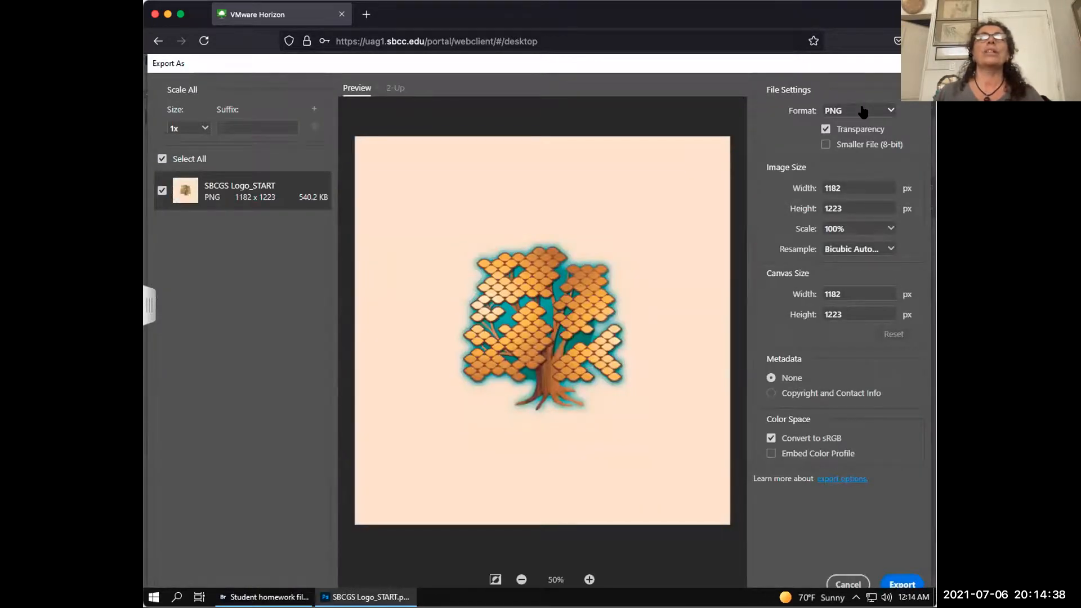
left_click(863, 111)
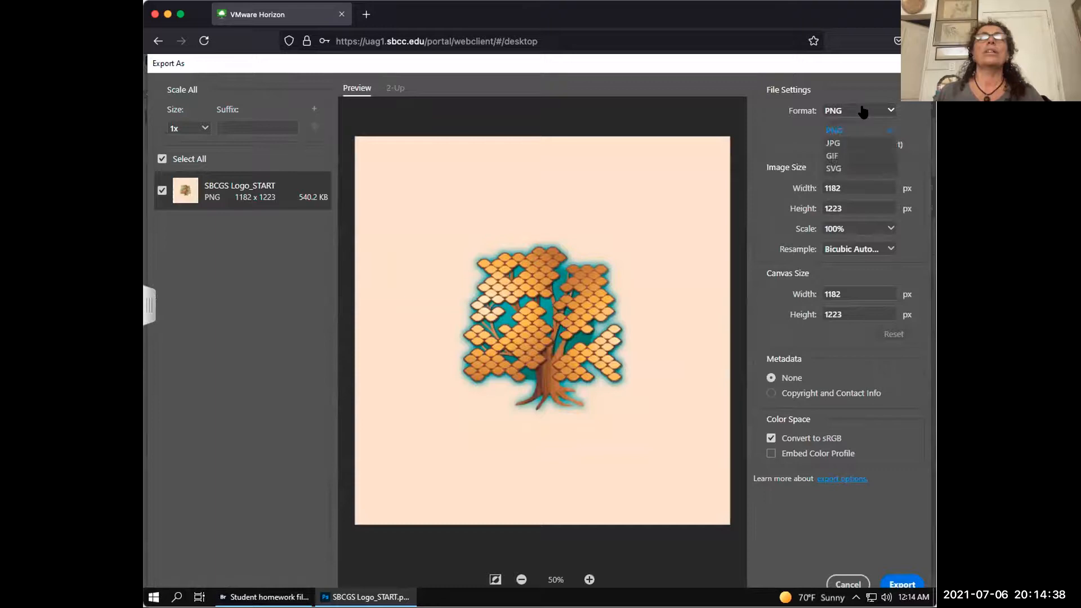
left_click(861, 145)
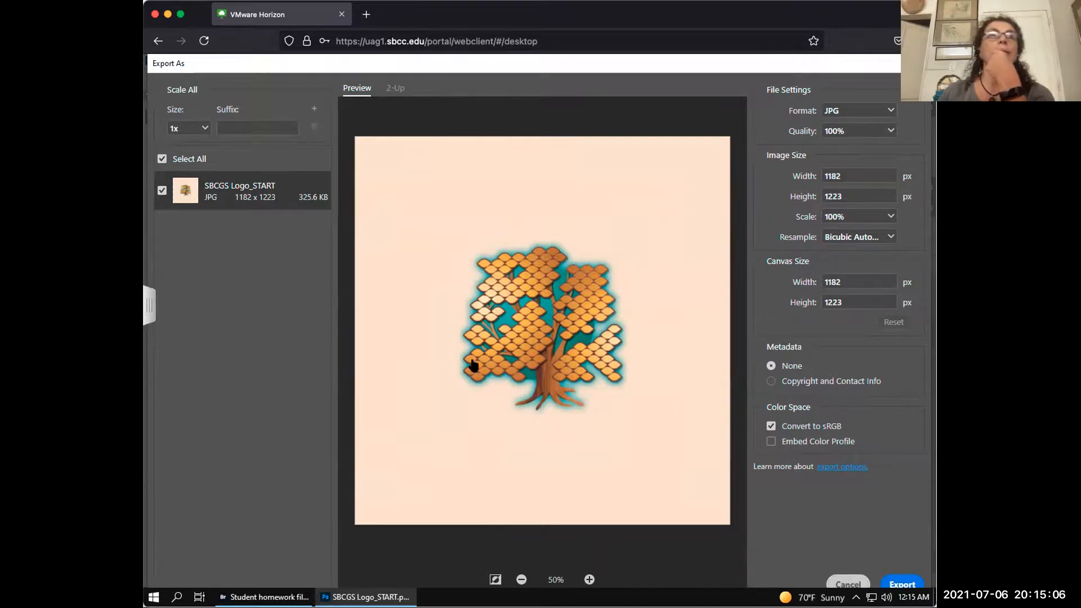
key("Escape")
Start an Export As of the tree on its beige background in JPG format and proceed to saving the file.
left_click(169, 61)
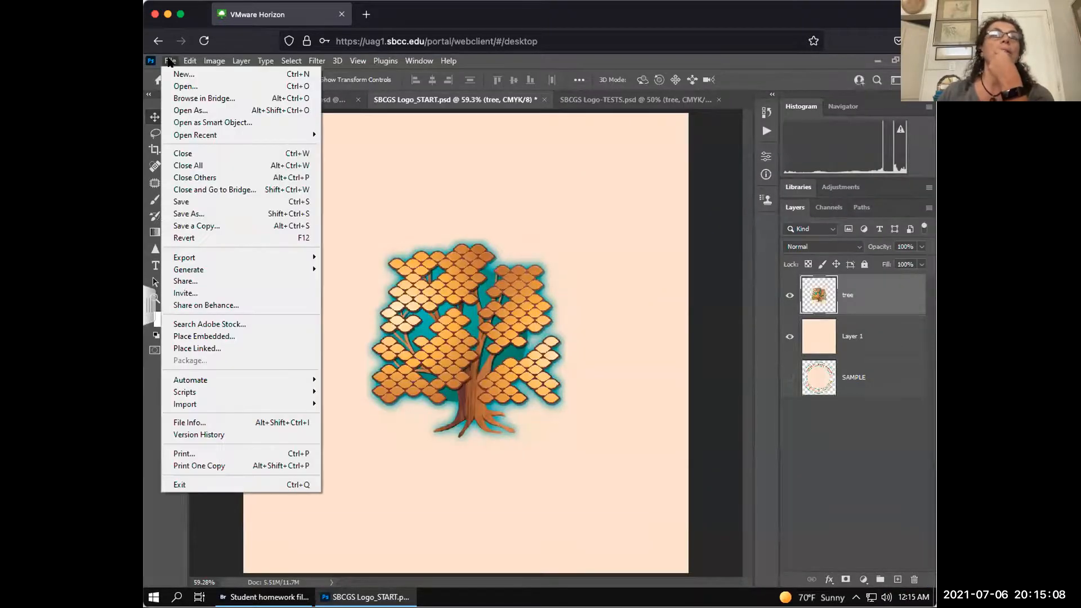
mouse_move(219, 258)
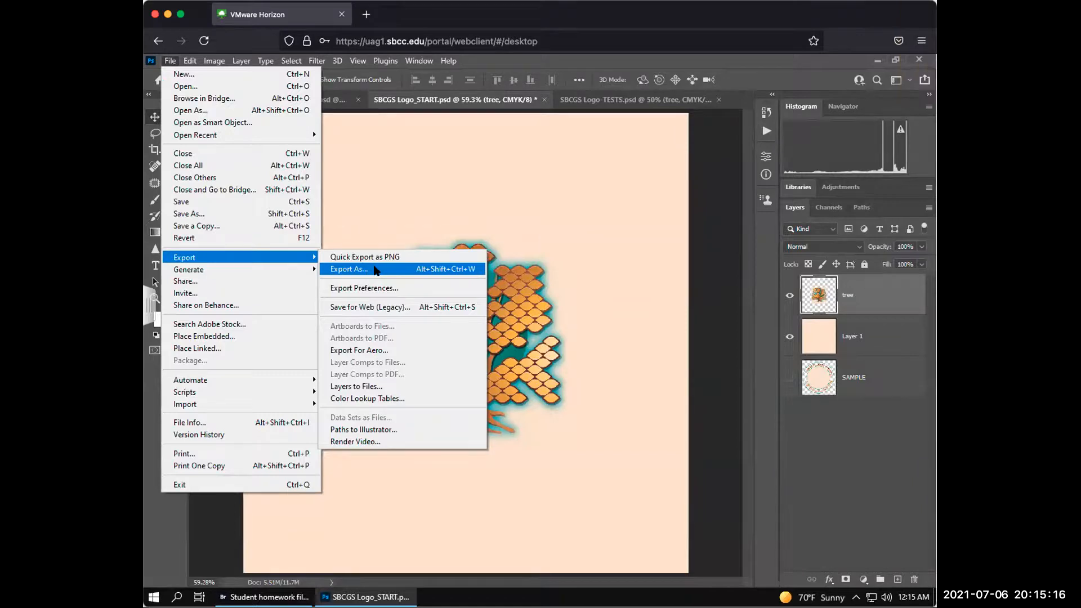
left_click(376, 270)
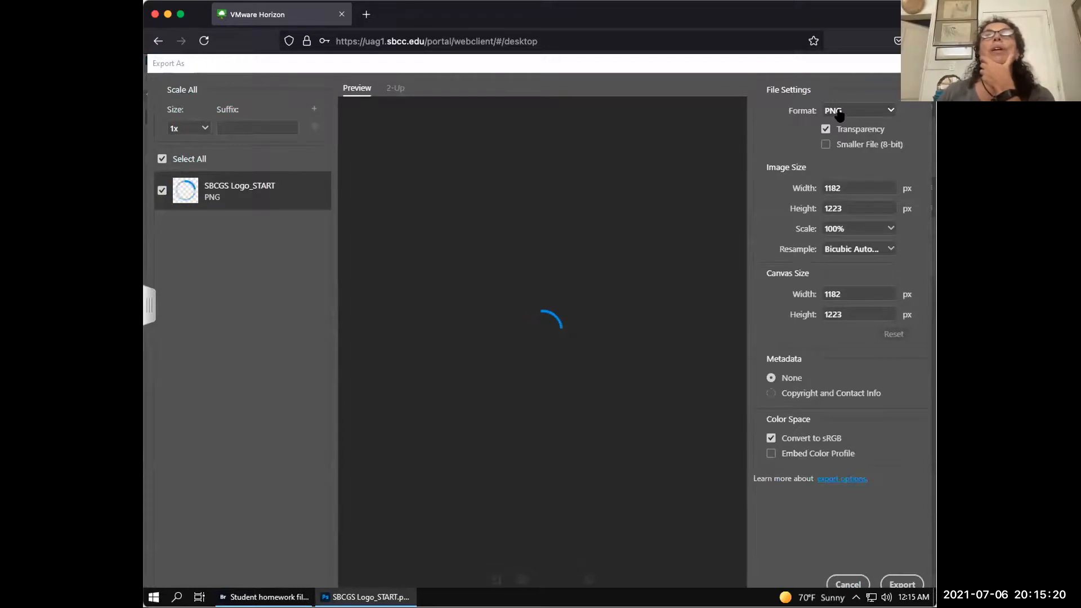
left_click(839, 112)
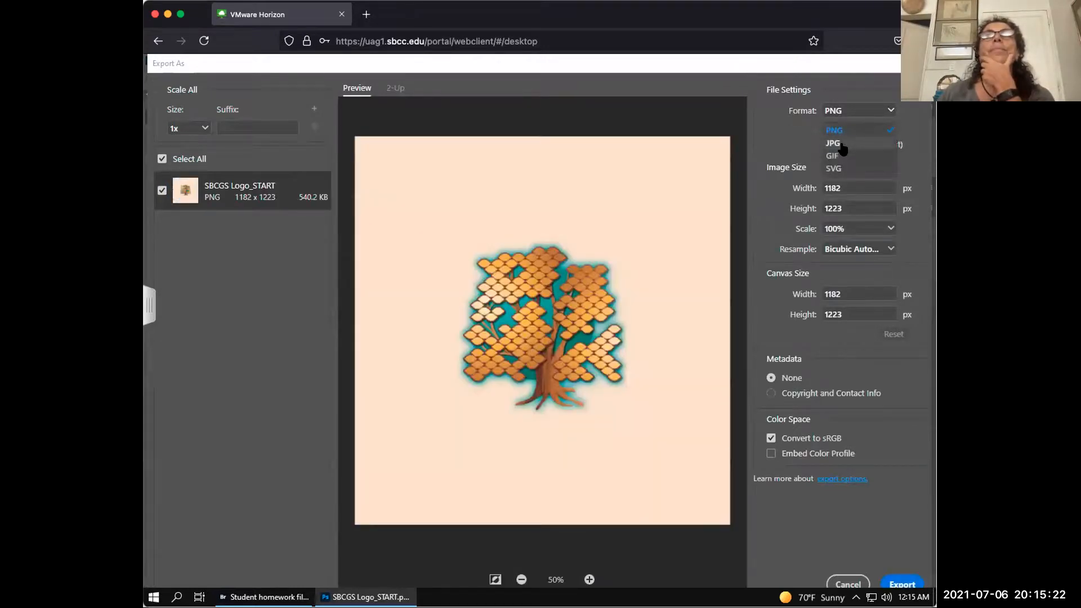
left_click(843, 145)
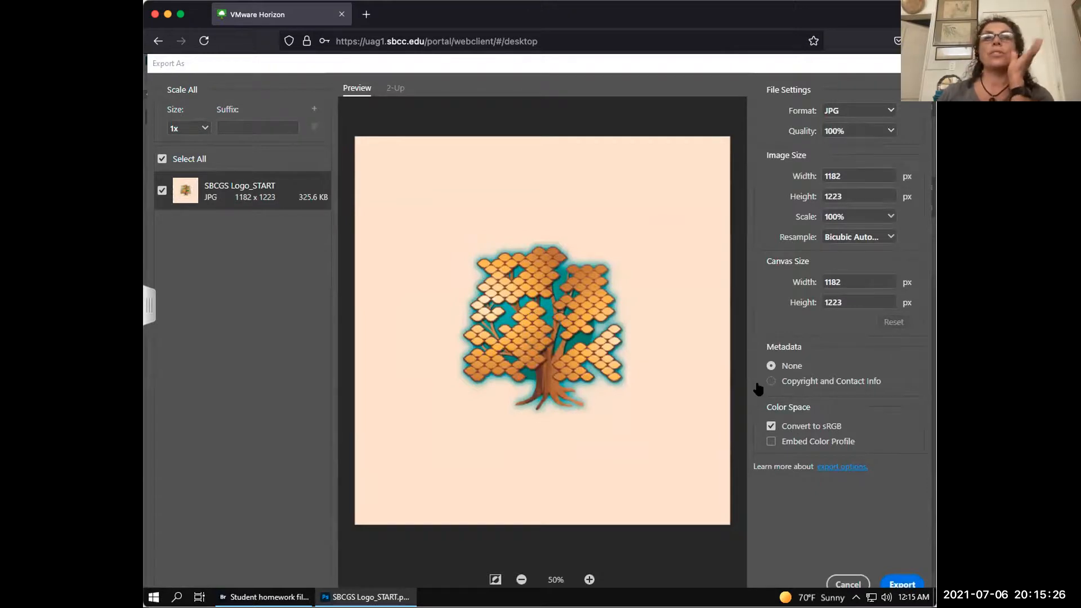
left_click(899, 583)
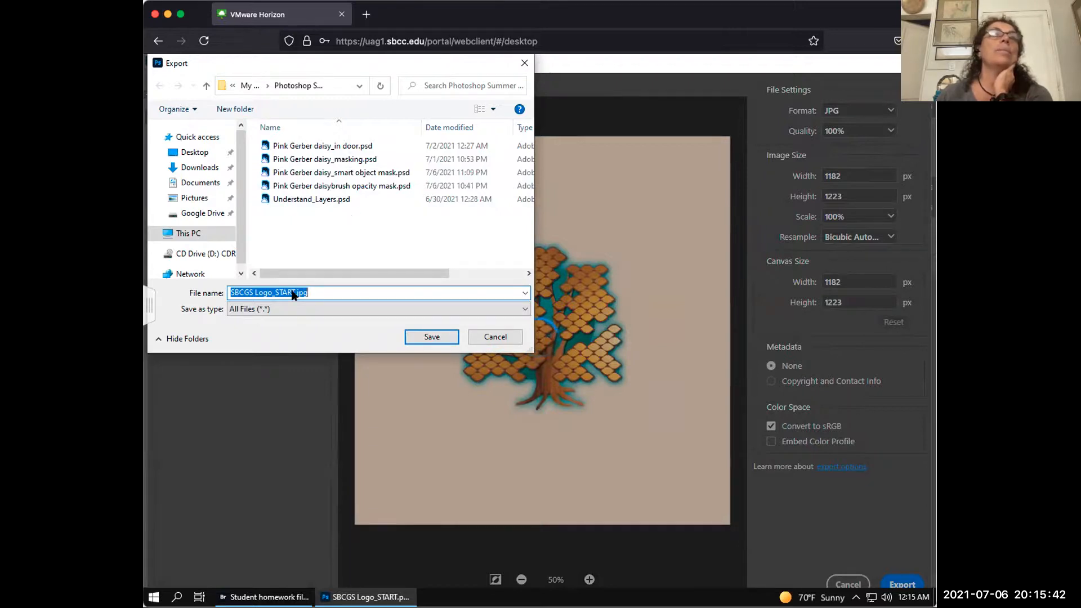
Name the exported image SBCGS Logo_tree flat.jpg and save it in the Photoshop Summer 2 Class work folder.
left_click(345, 309)
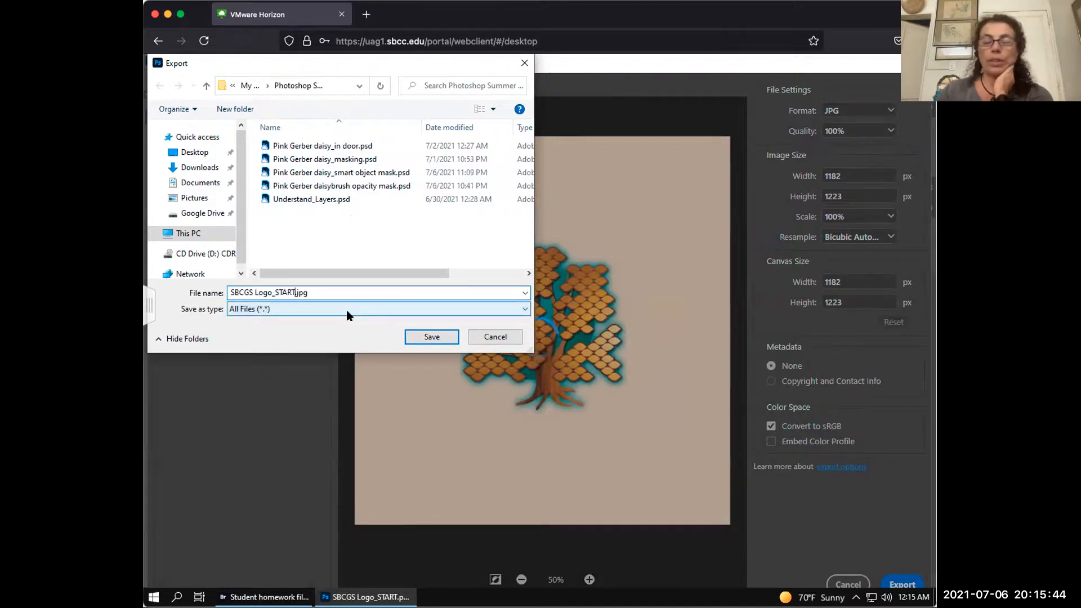
key("BackSpace")
key("BackSpace")
key("BackSpace")
key("BackSpace")
key("BackSpace")
key("BackSpace")
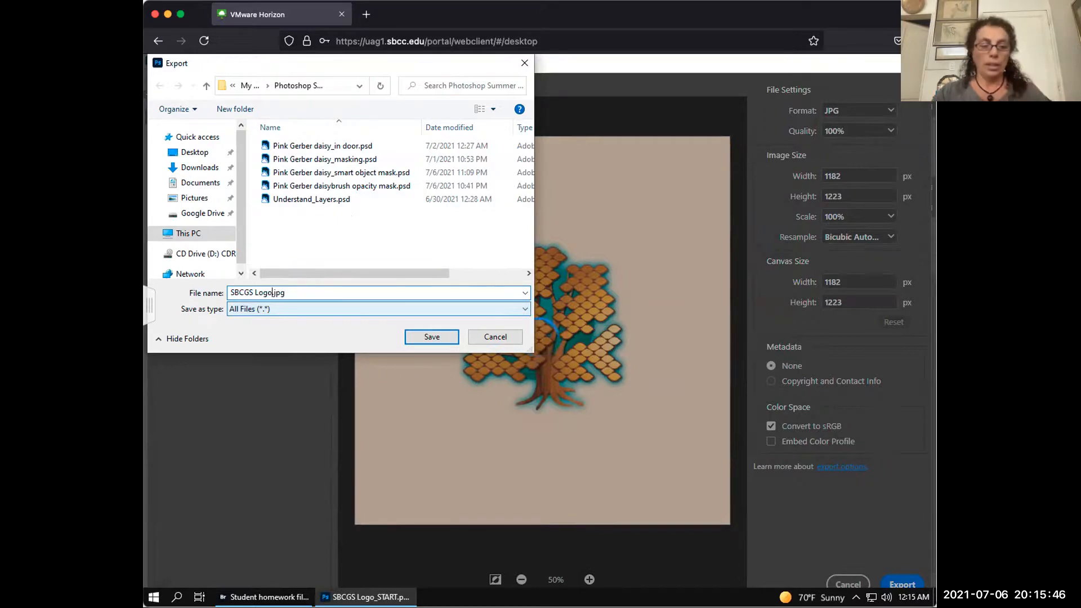
type("flat")
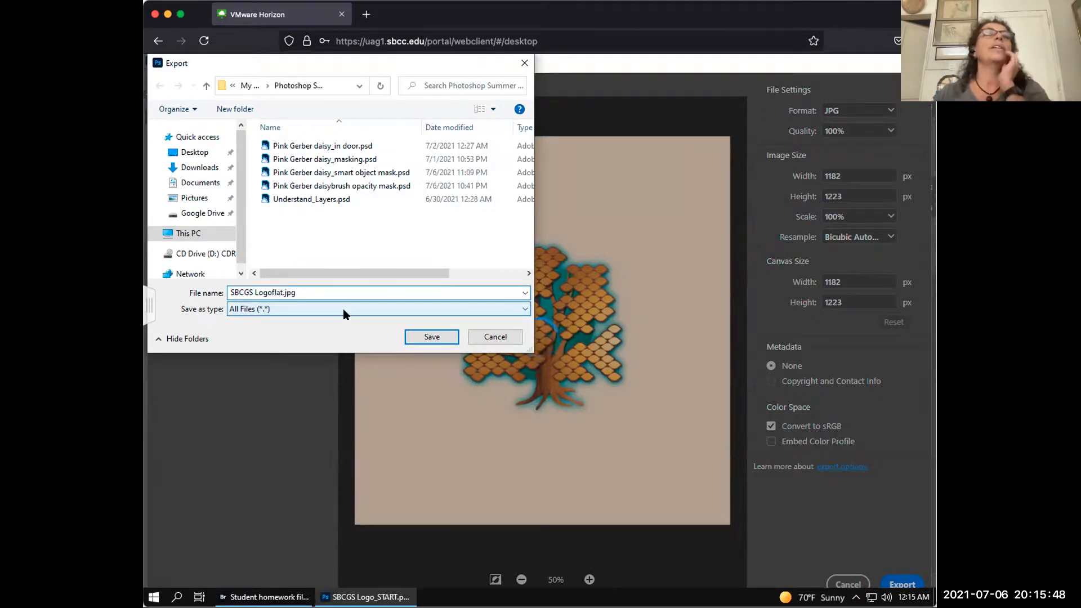
key("BackSpace")
key("BackSpace")
key("BackSpace")
key("BackSpace")
key("BackSpace")
key("BackSpace")
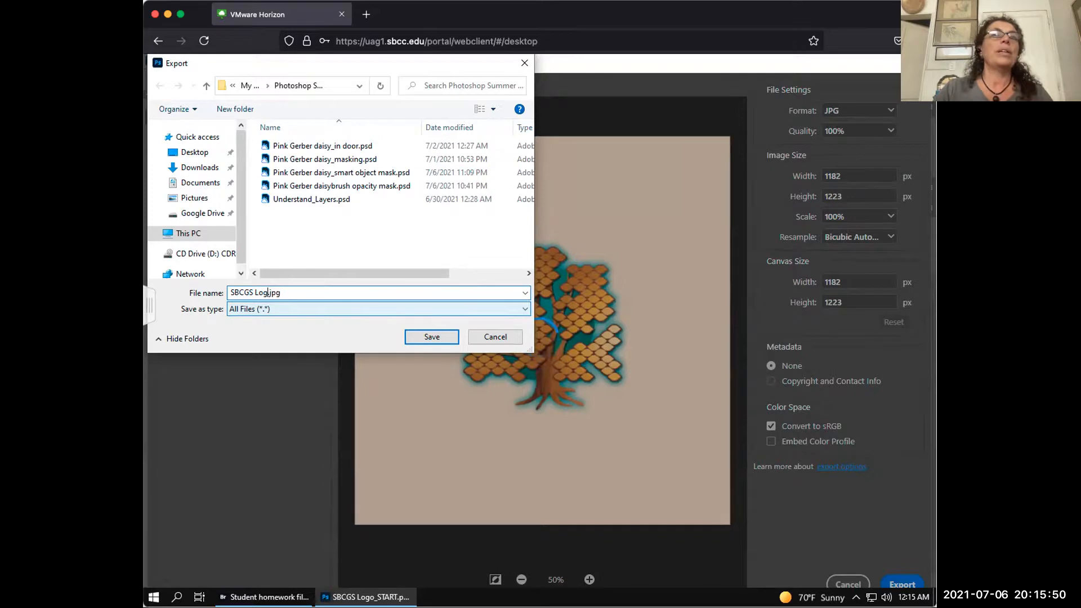
key("BackSpace")
key("BackSpace")
type("Logo_")
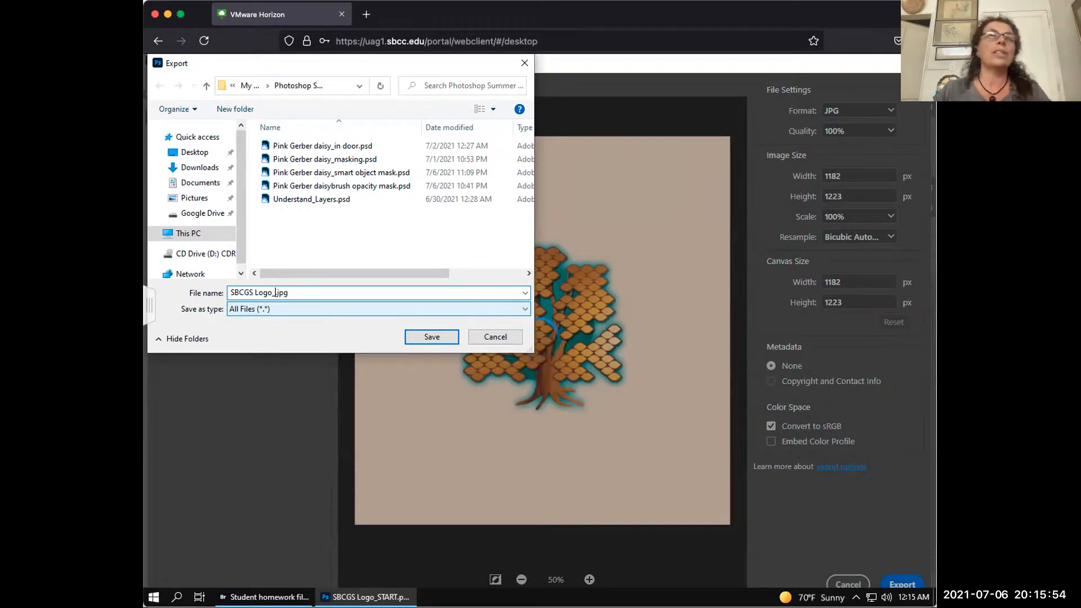
type("tree")
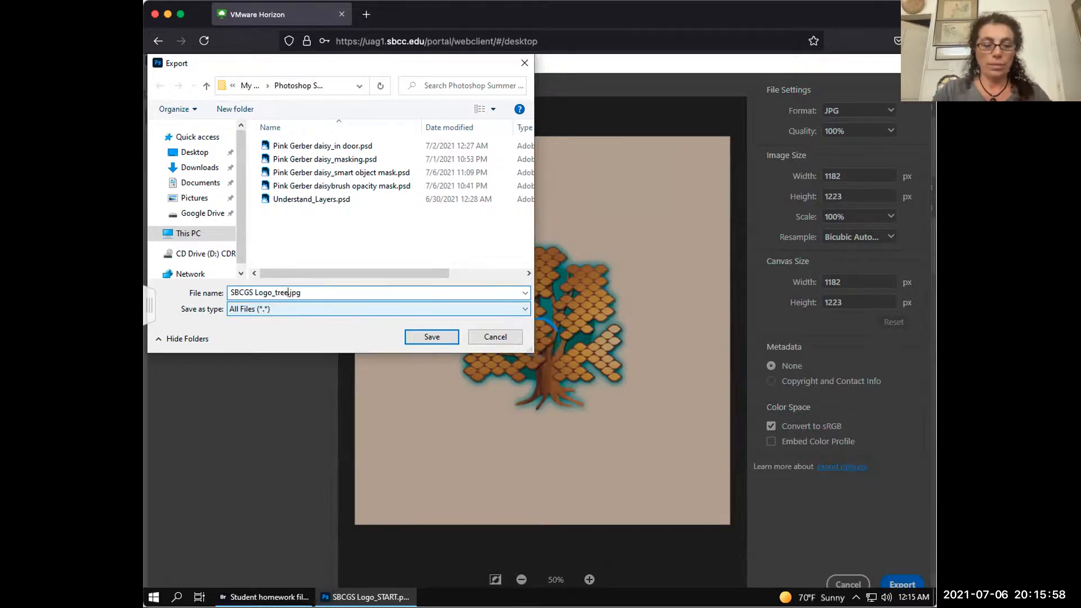
type(" flat")
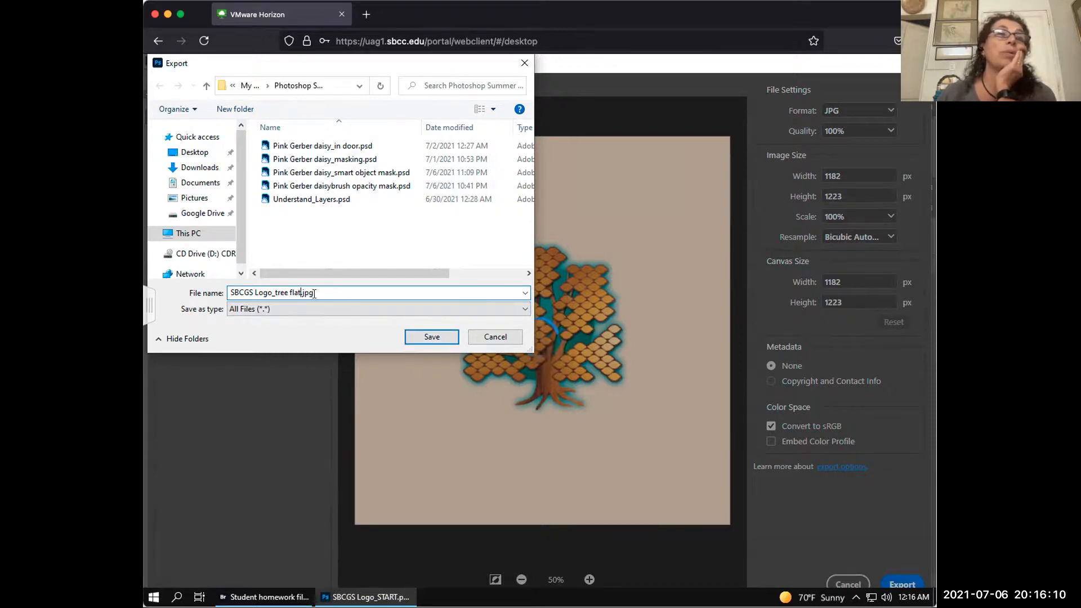
left_click(431, 338)
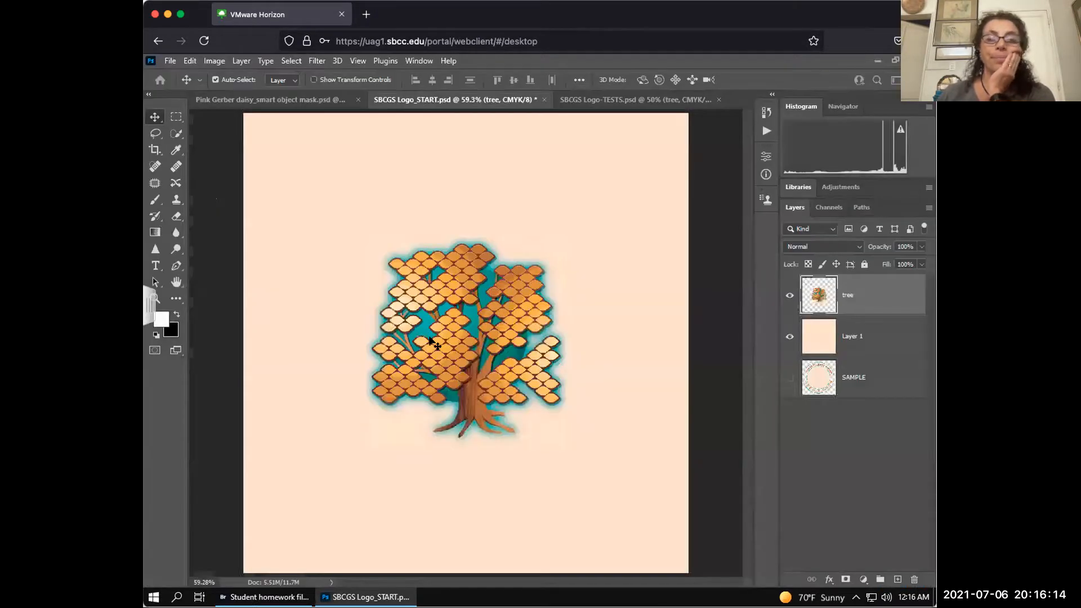
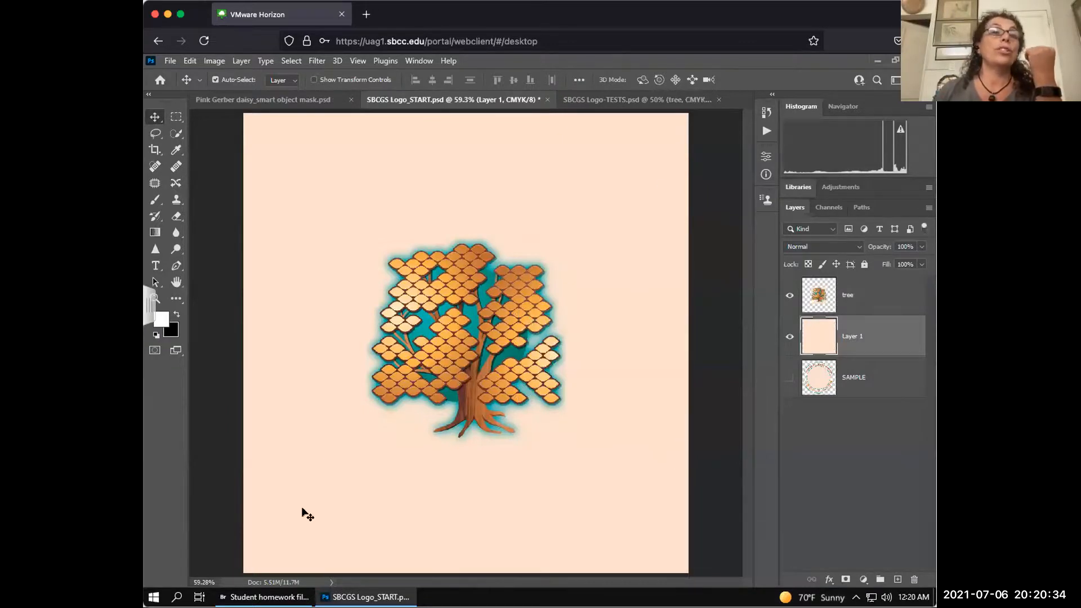
Switch to Bridge and open the Photoshop Summer 2 Class work folder in My Drive on Google Drive (G:).
mouse_move(264, 596)
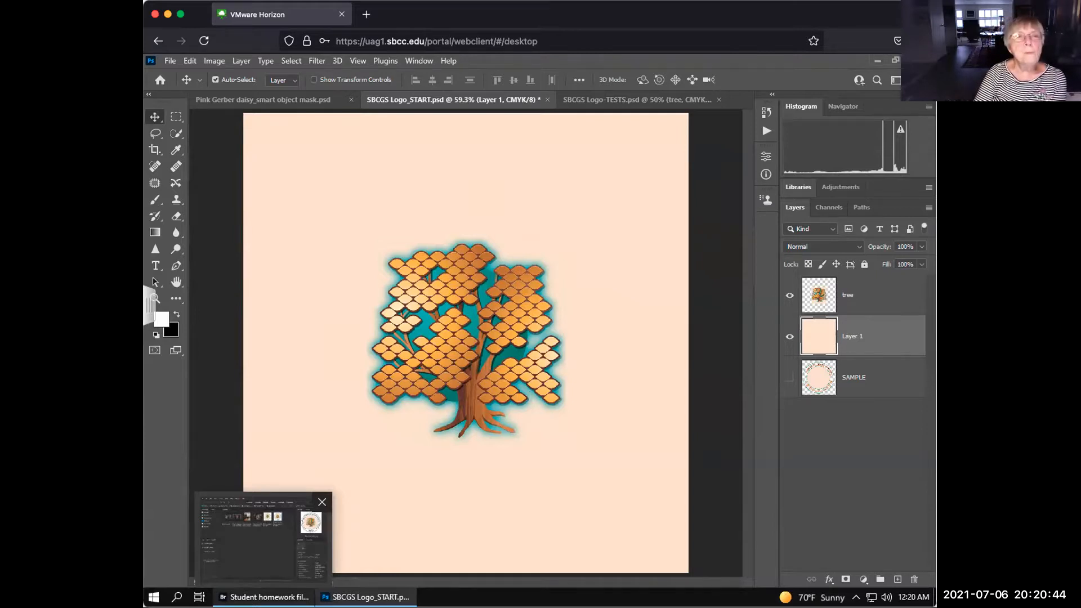
left_click(263, 542)
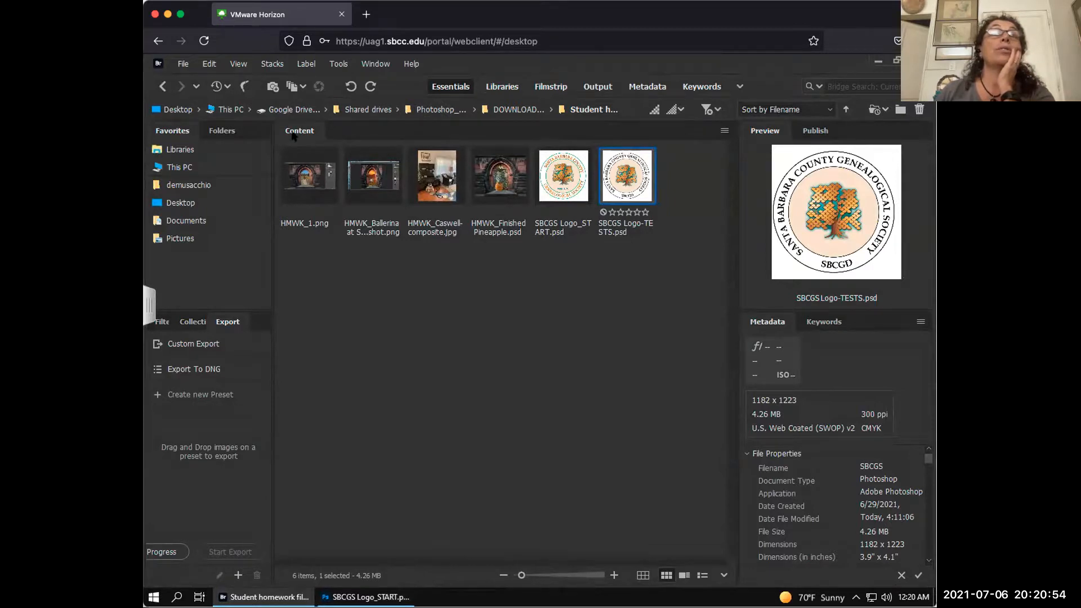
left_click(176, 165)
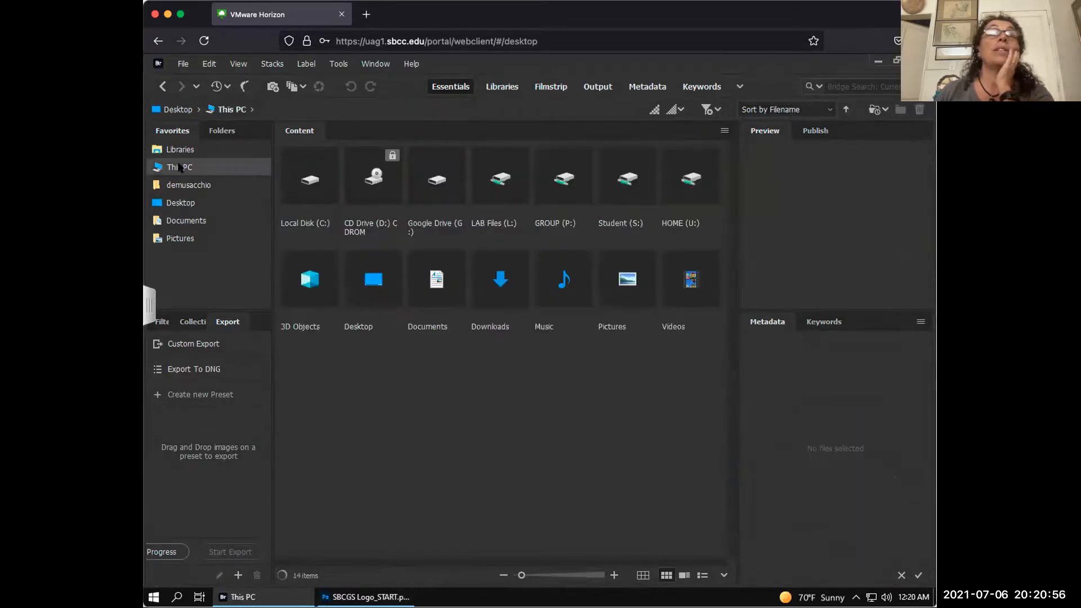
left_click(437, 182)
double_click(437, 181)
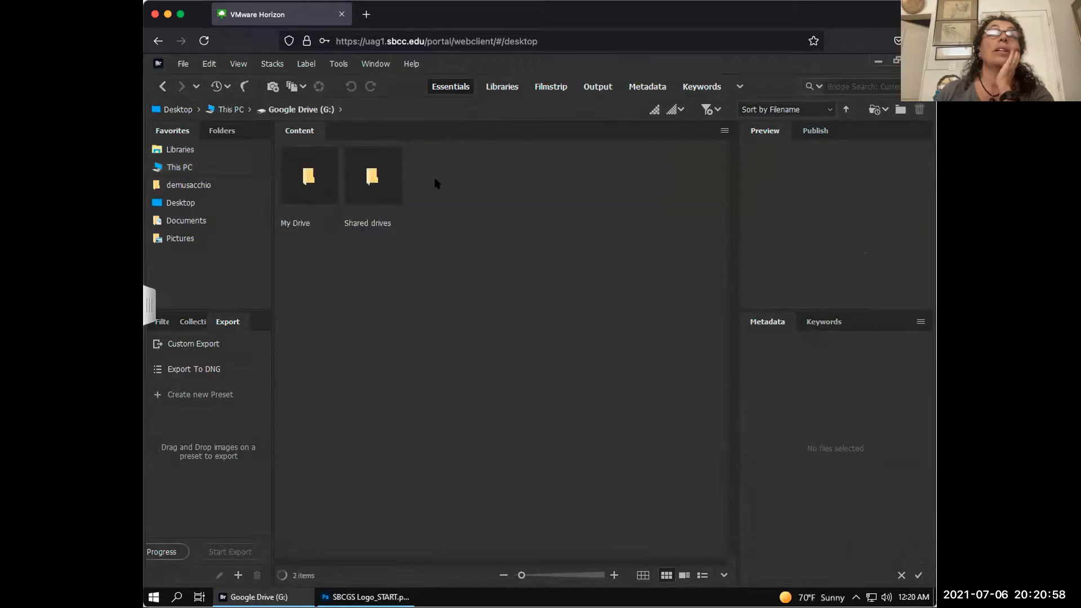
left_click(309, 178)
double_click(309, 178)
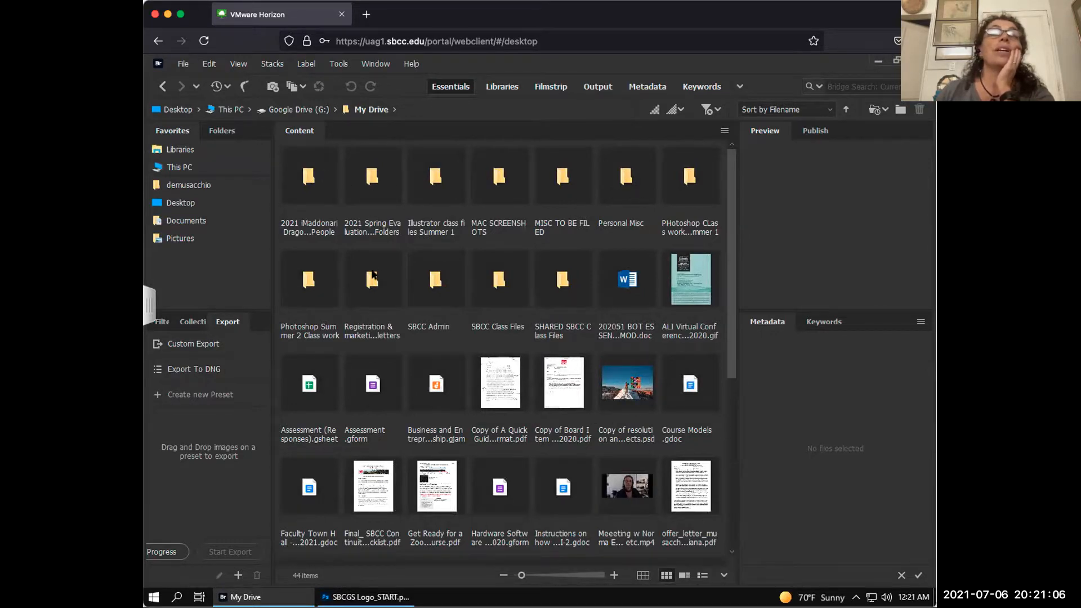
double_click(308, 281)
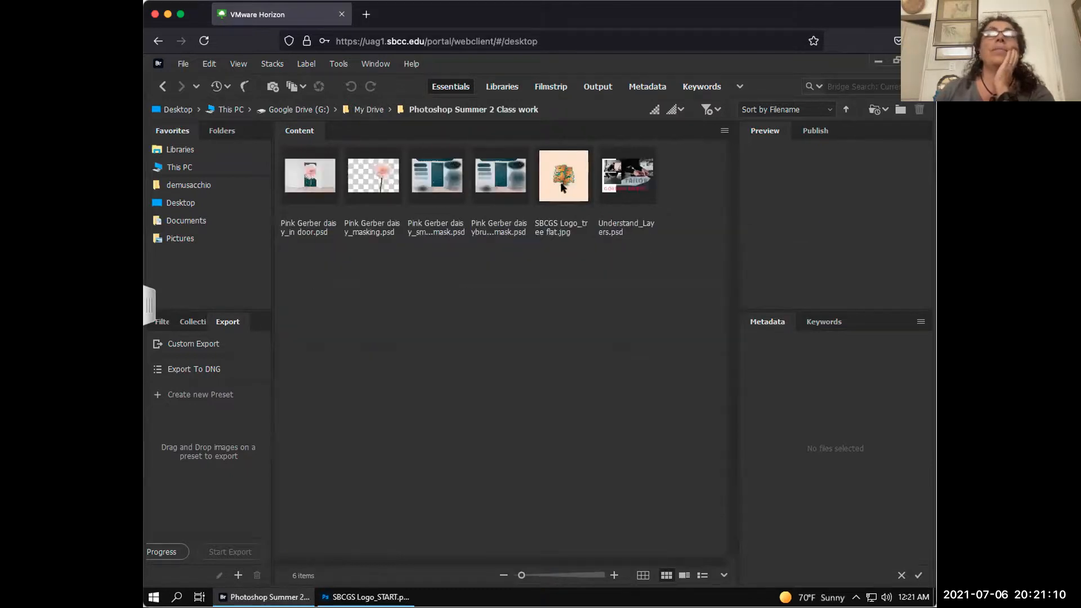
Open SBCGS Logo_tree flat.jpg from the class work folder in Camera Raw.
left_click(560, 184)
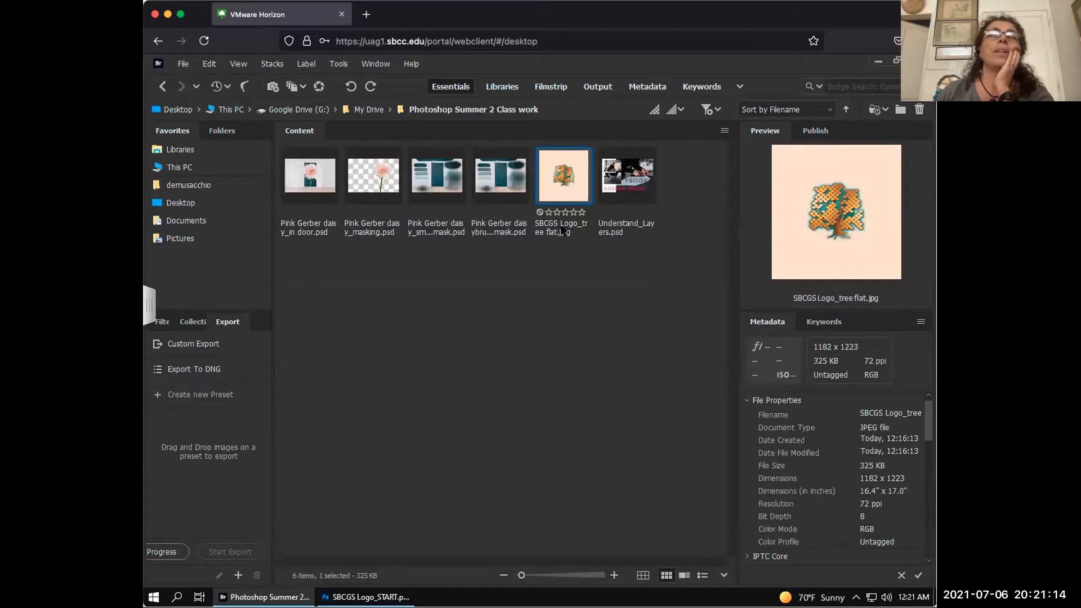
right_click(561, 182)
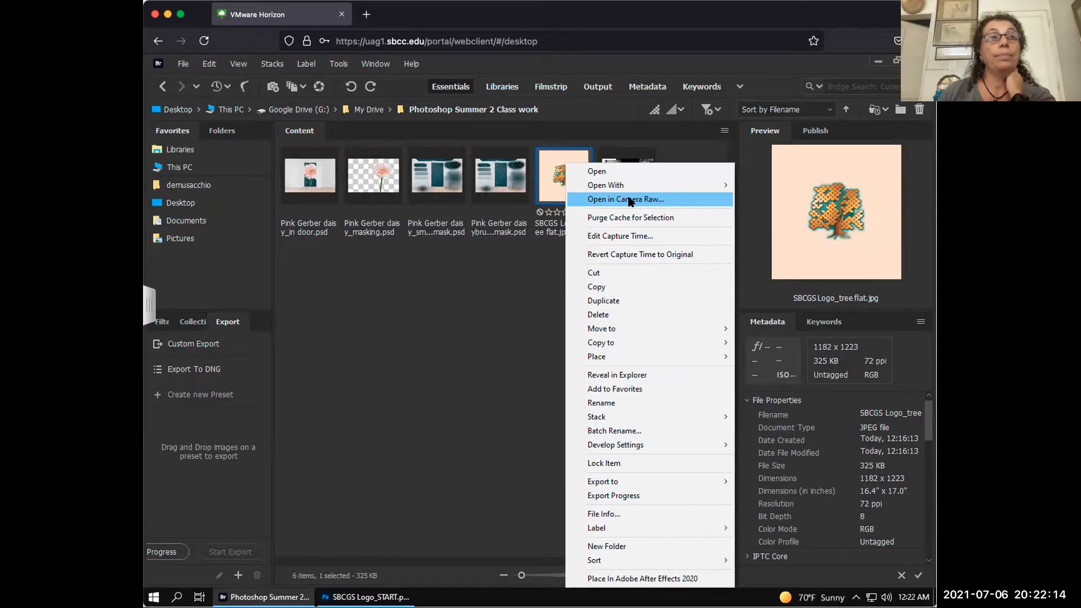
left_click(535, 263)
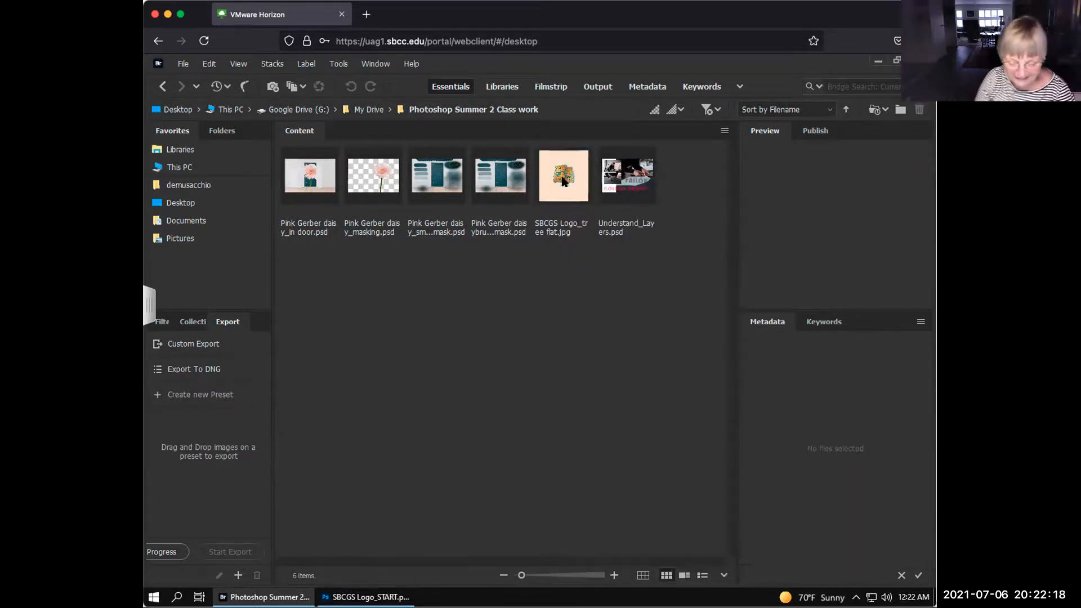
right_click(564, 178)
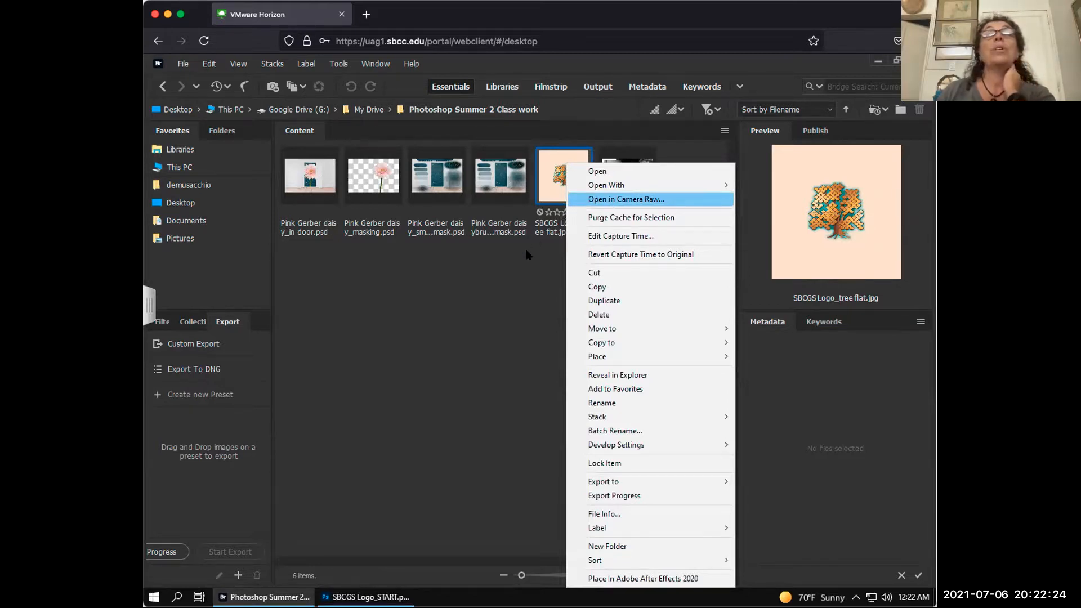
left_click(547, 238)
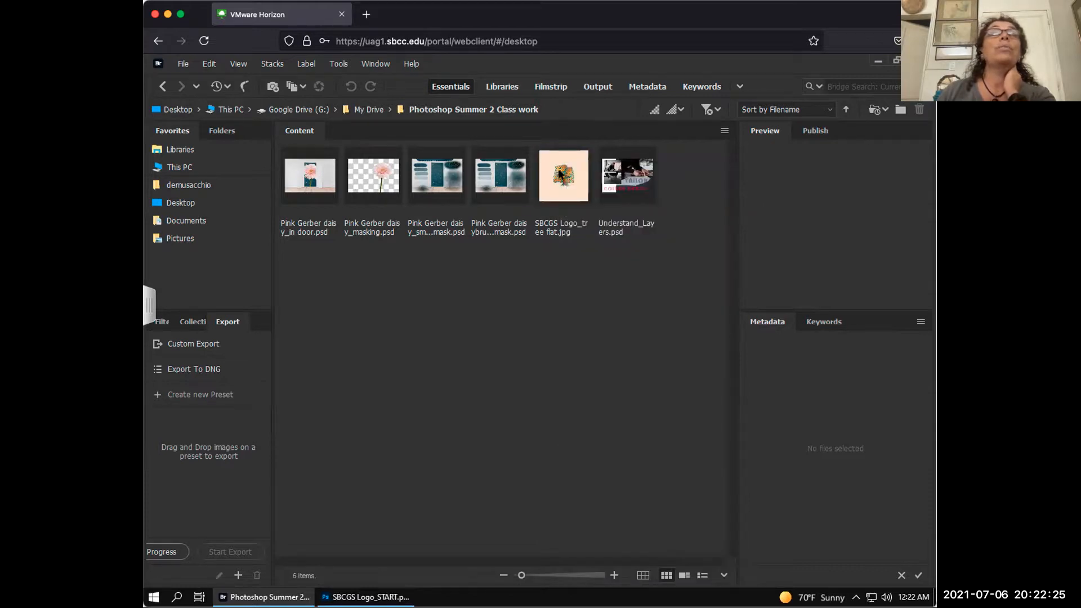
right_click(561, 176)
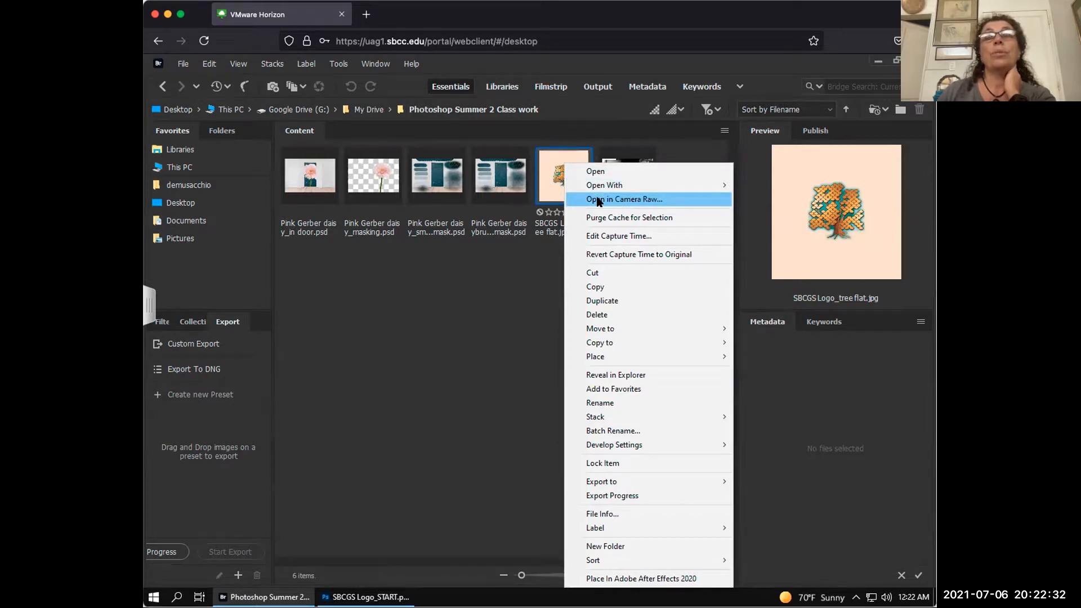
left_click(598, 200)
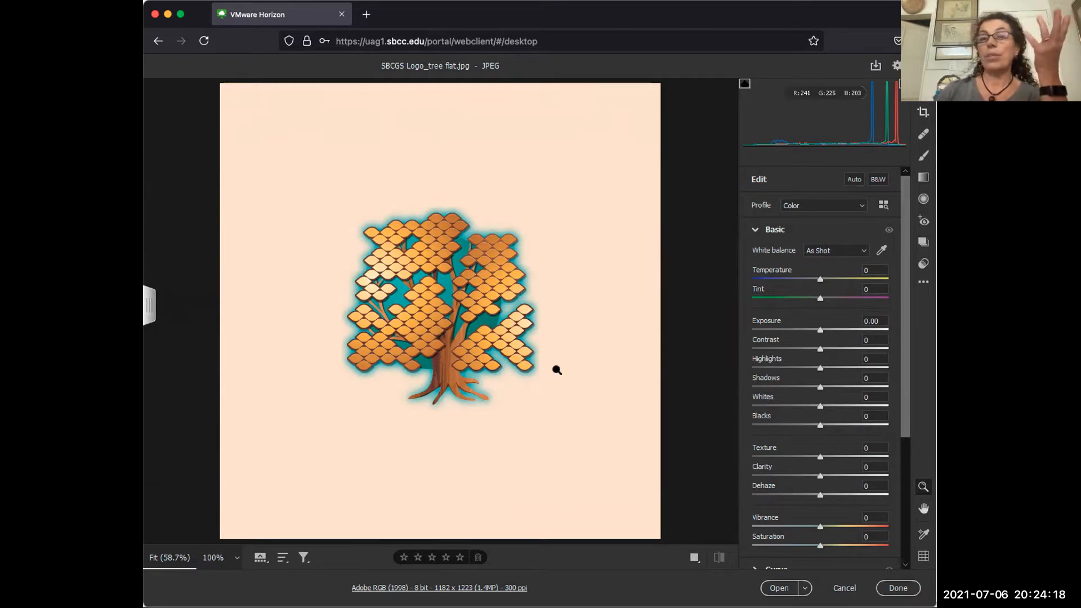
Show the filmstrip with the tree image's thumbnail beneath the Camera Raw preview.
scroll(556, 371, "down", 1)
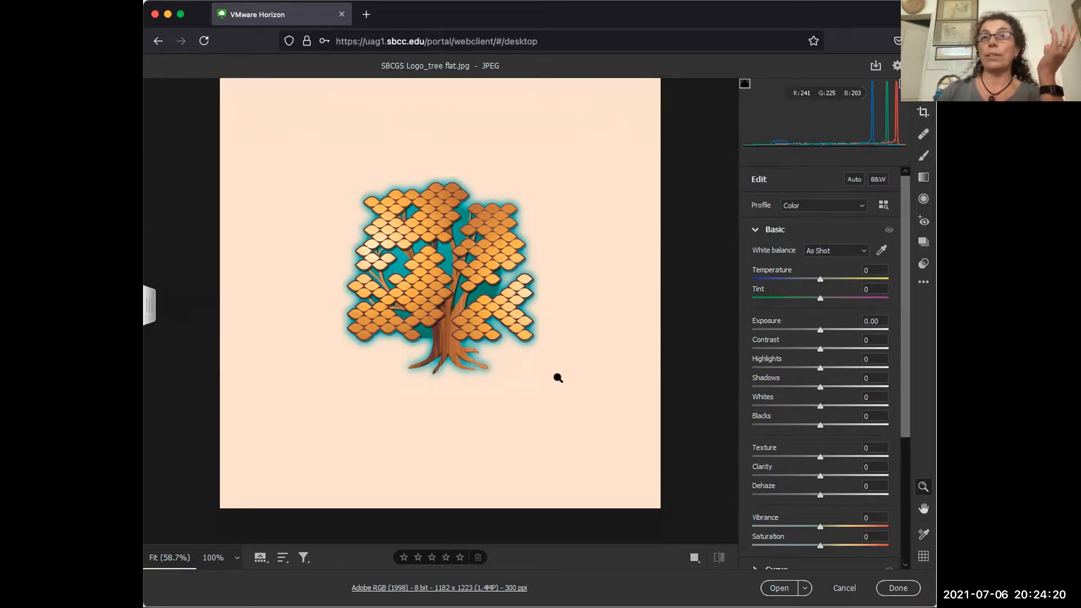
scroll(558, 378, "up", 1)
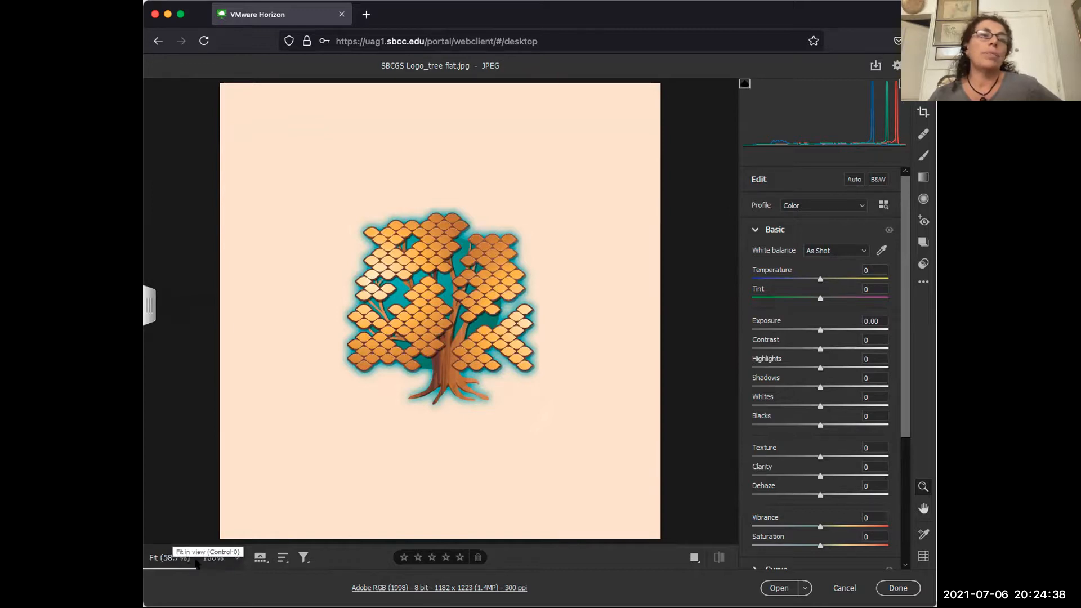
left_click(259, 558)
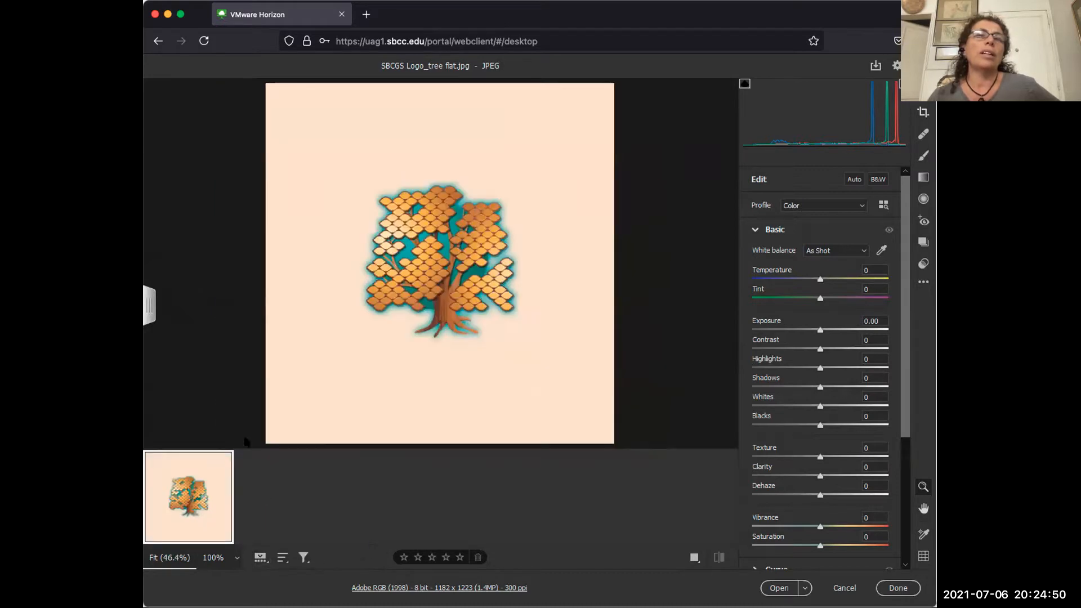
Start the Enhance command on the tree image in the filmstrip and reposition the Enhance Preview dialog over the image.
mouse_move(177, 506)
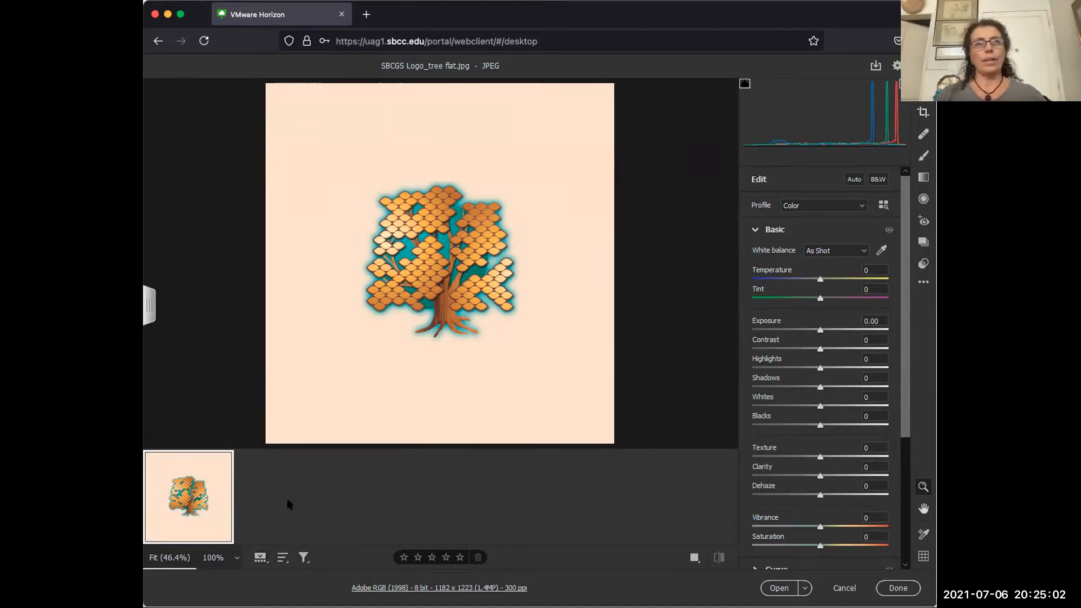
mouse_move(210, 495)
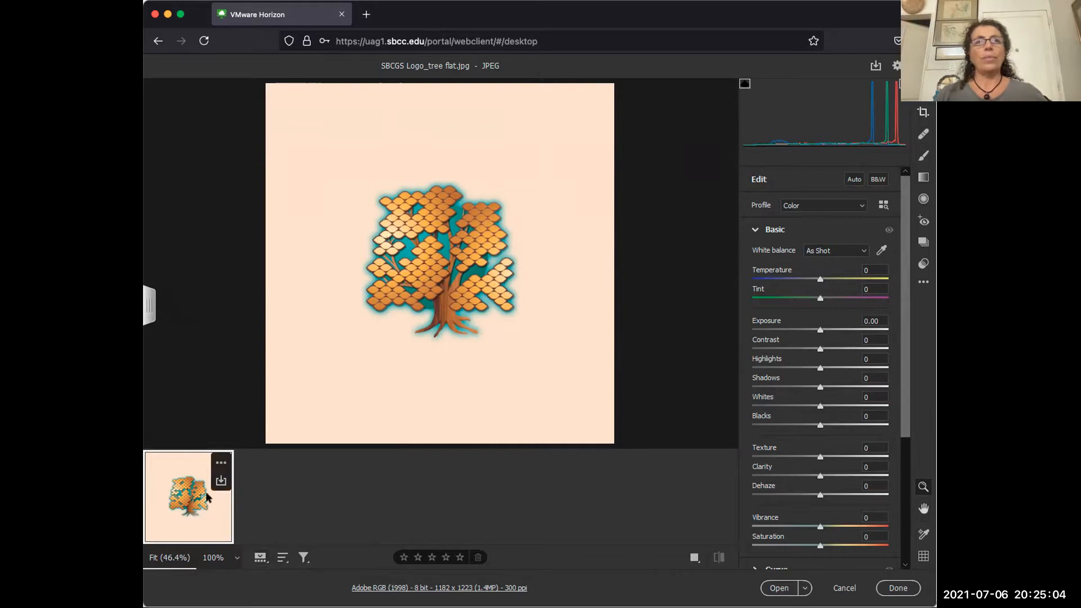
left_click(222, 464)
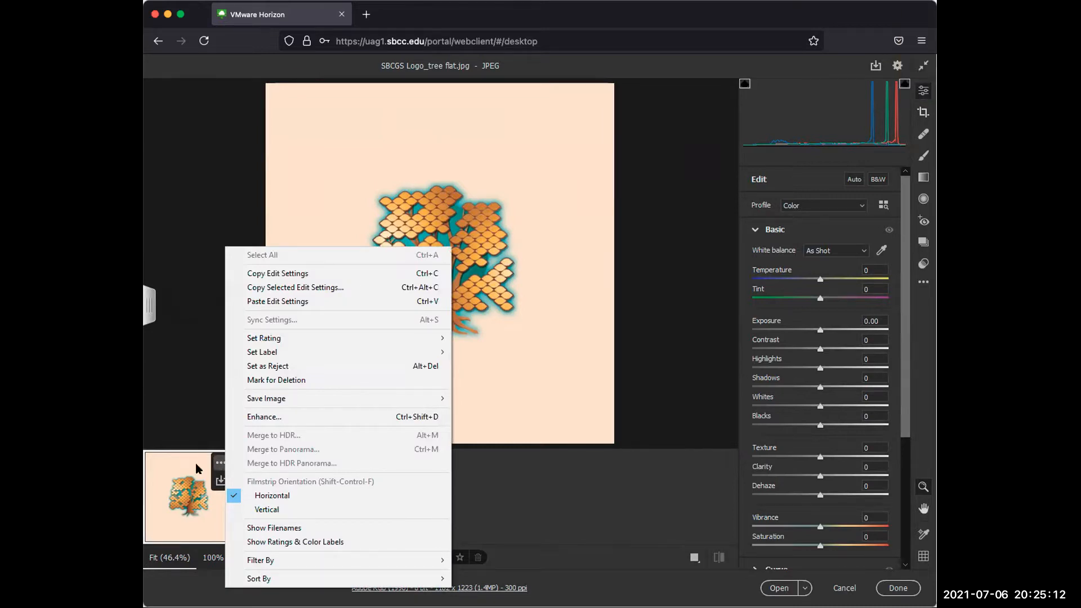
left_click(196, 468)
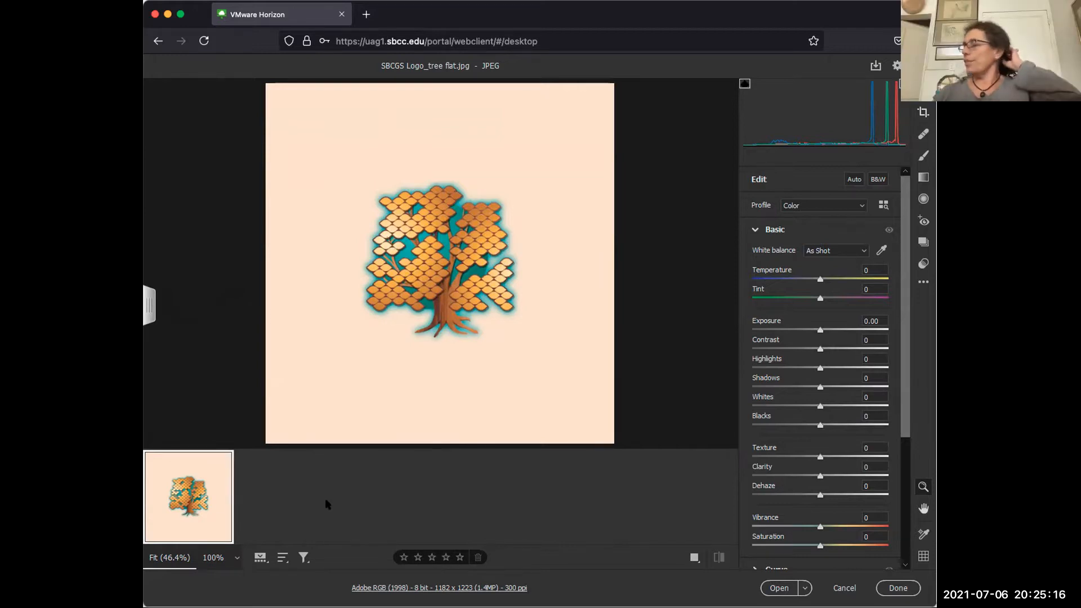
mouse_move(208, 499)
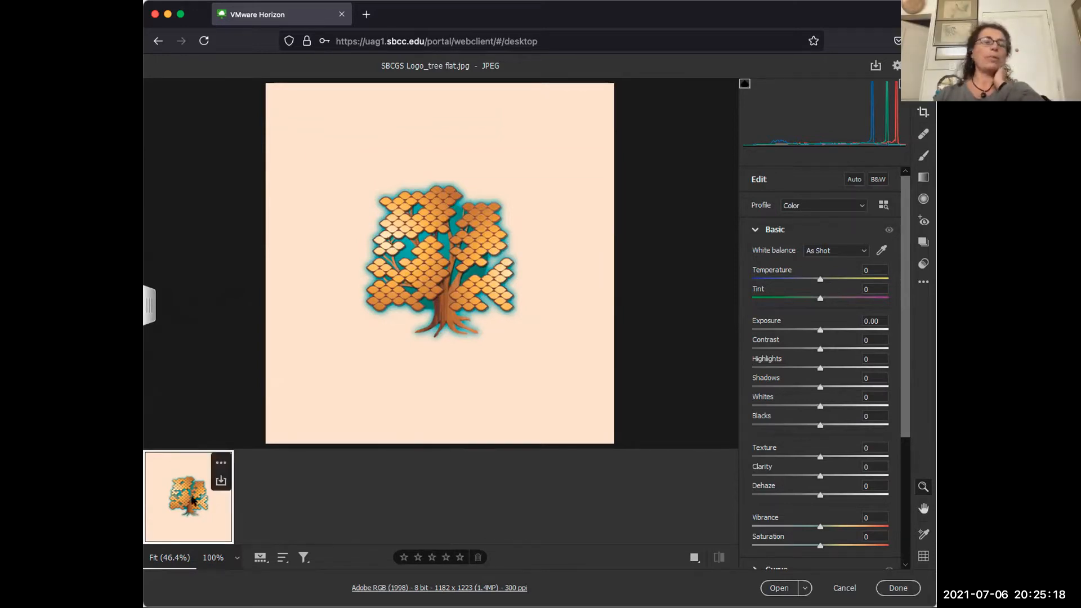
left_click(221, 464)
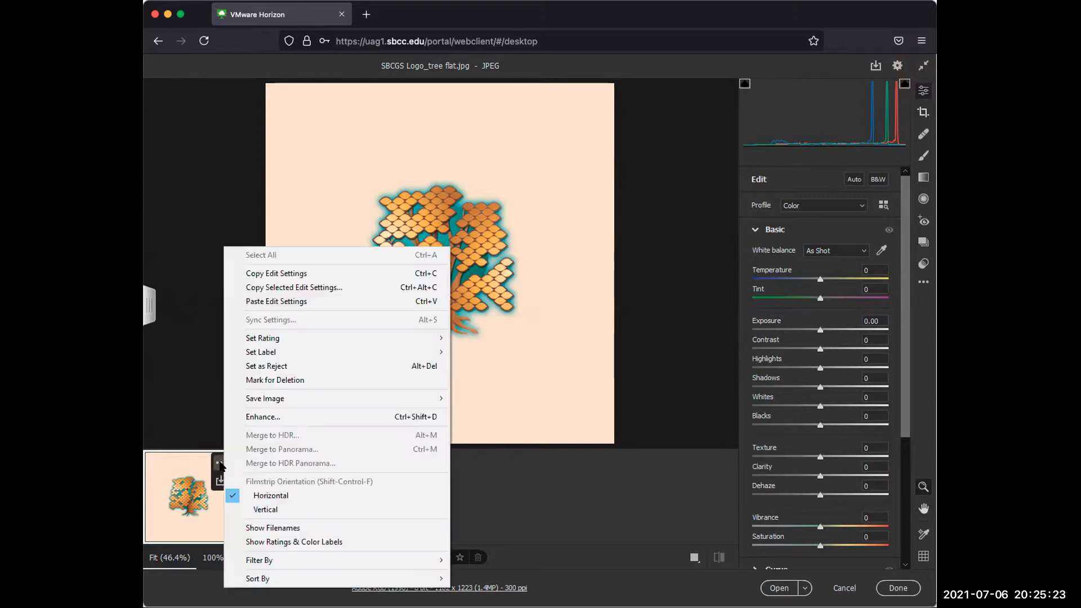
left_click(259, 417)
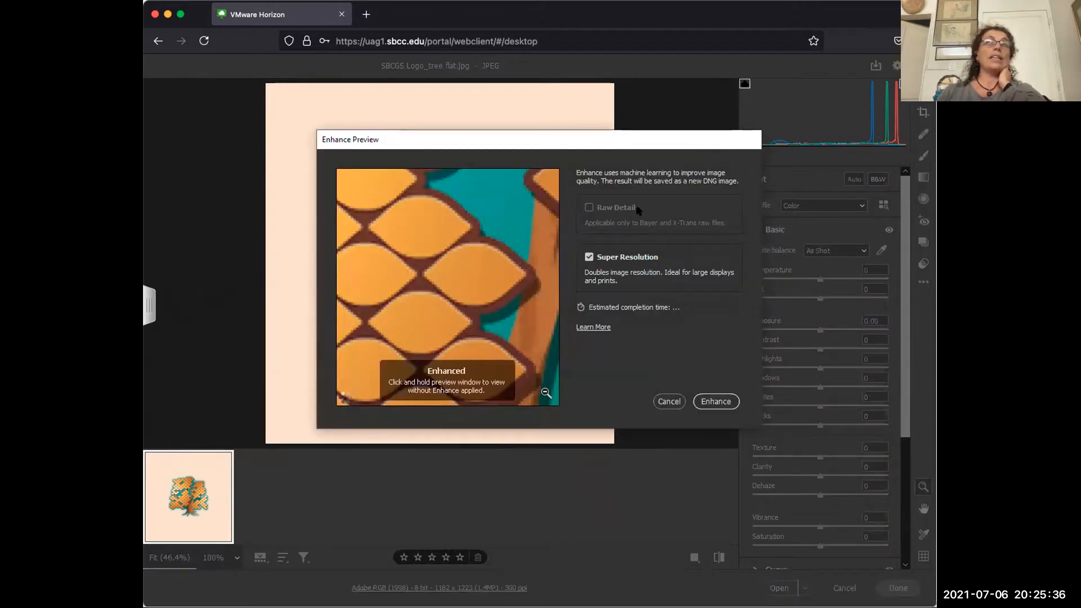
left_click_drag(645, 140, 530, 149)
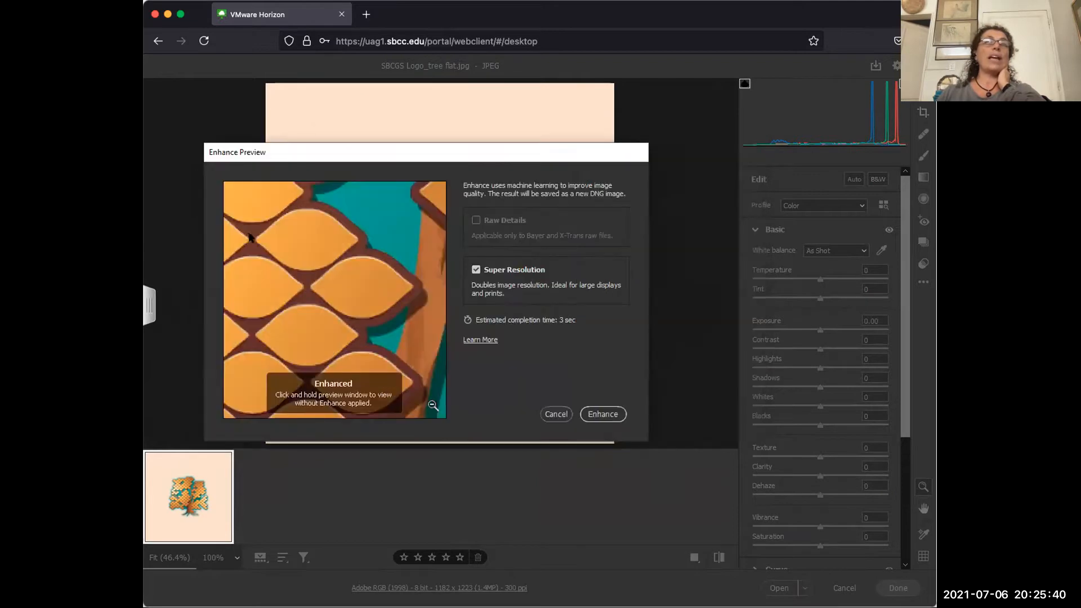
Compare the preview with and without Super Resolution and enhance the tree image with Super Resolution enabled.
left_click(476, 270)
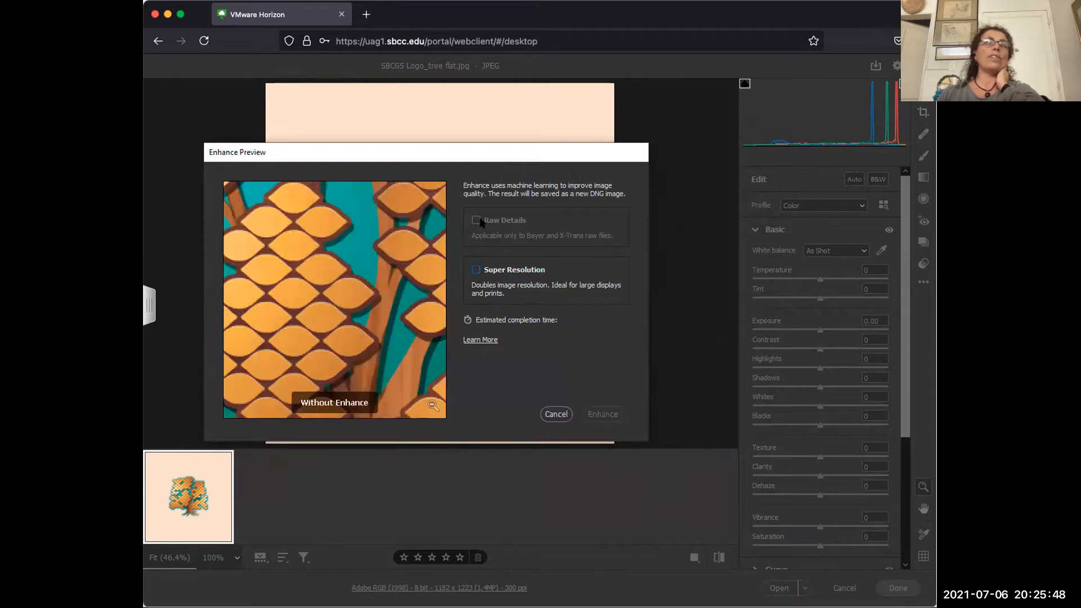
left_click(476, 270)
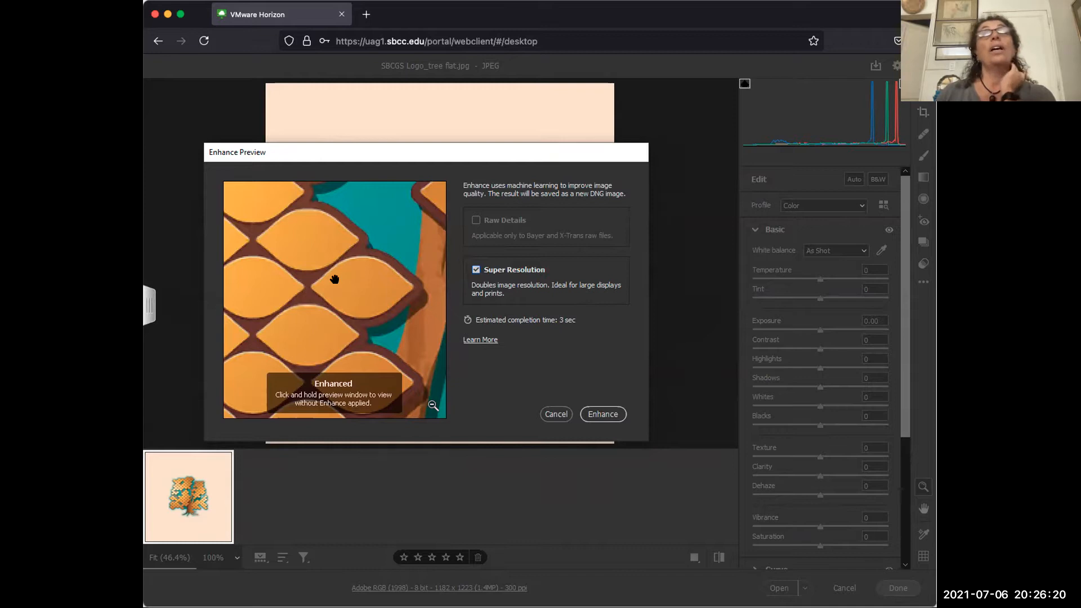
left_click(476, 270)
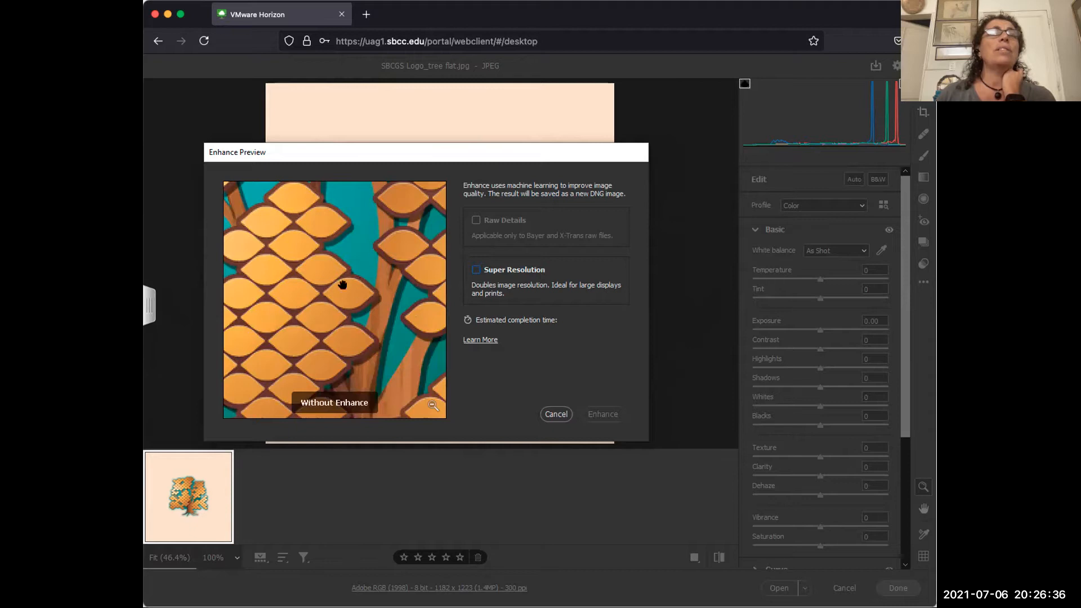
left_click(476, 271)
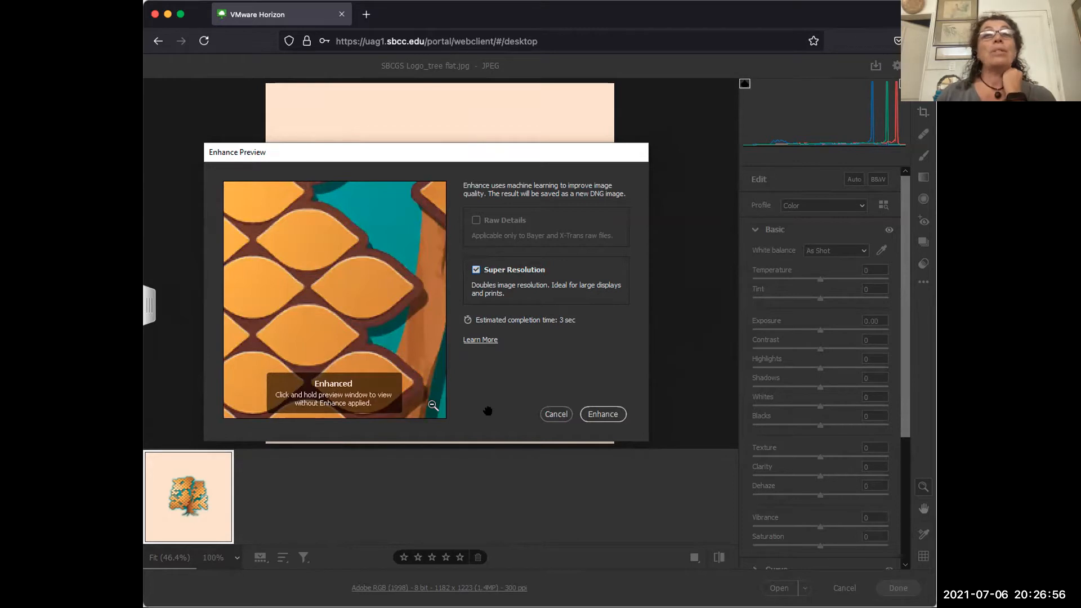
left_click(603, 415)
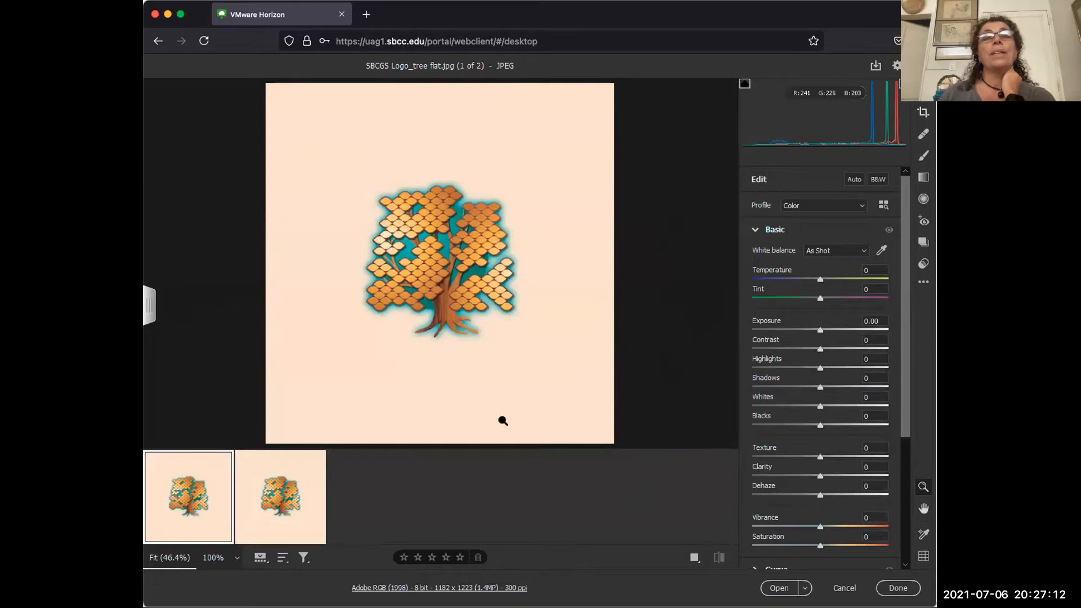
Compare the appearance and pixel dimensions of the original tree JPG and its enhanced DNG by switching between them in the filmstrip.
mouse_move(176, 501)
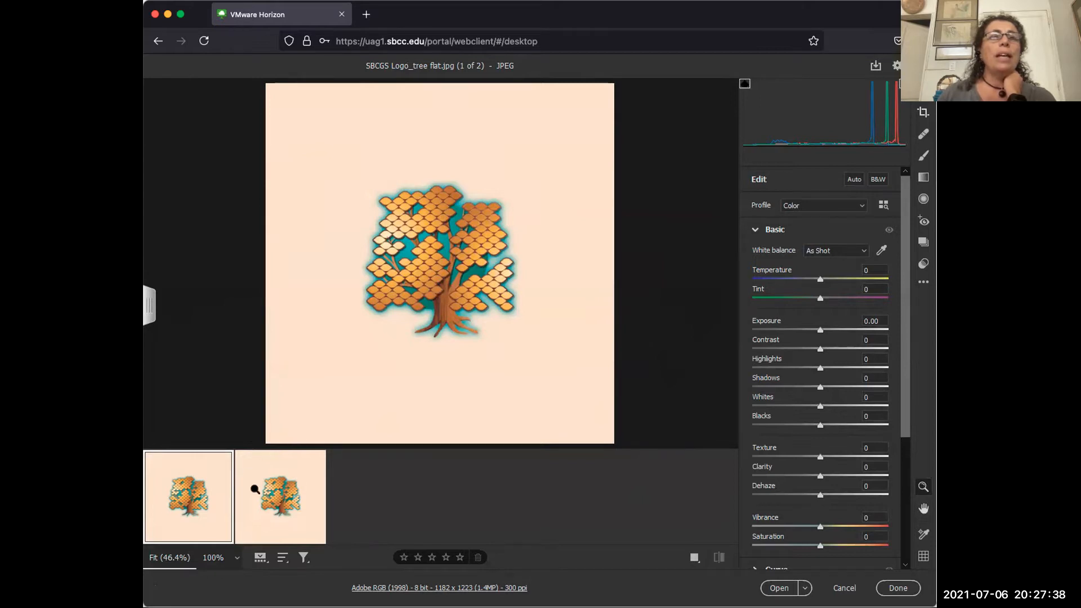
mouse_move(281, 502)
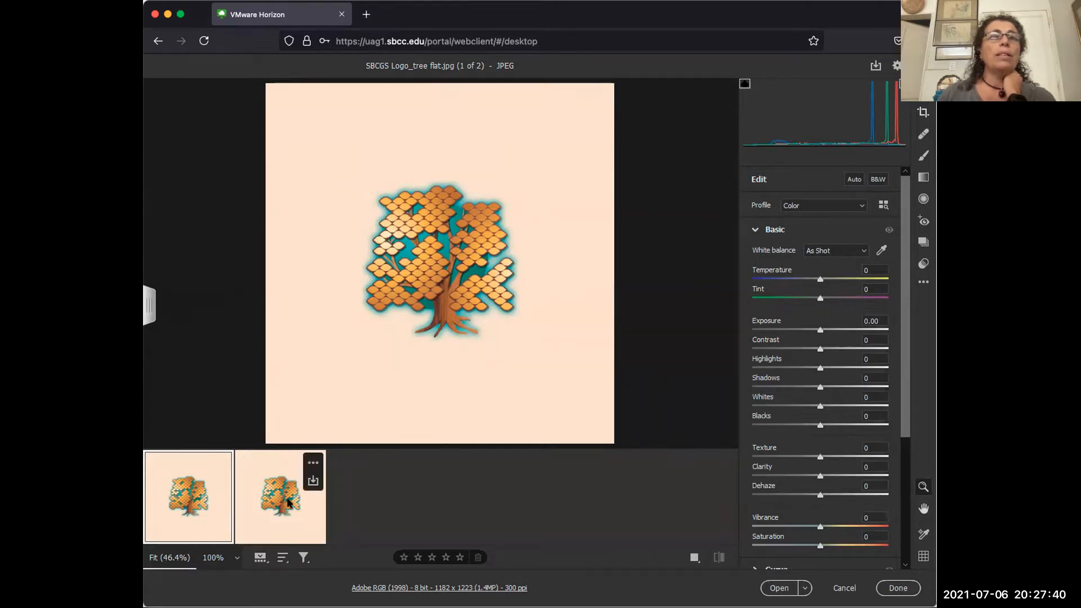
left_click(287, 502)
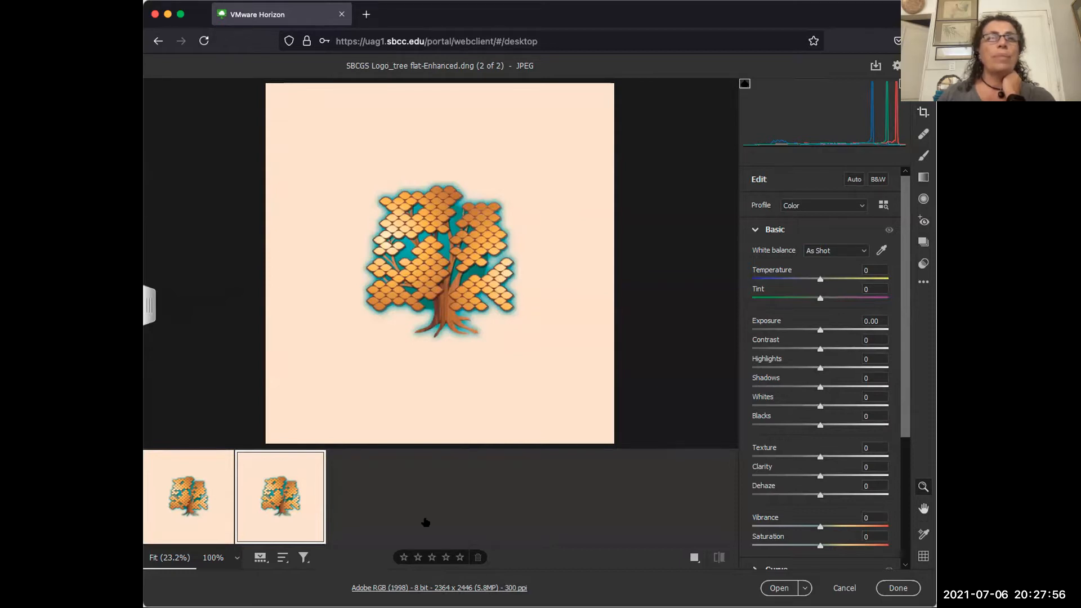
left_click(191, 504)
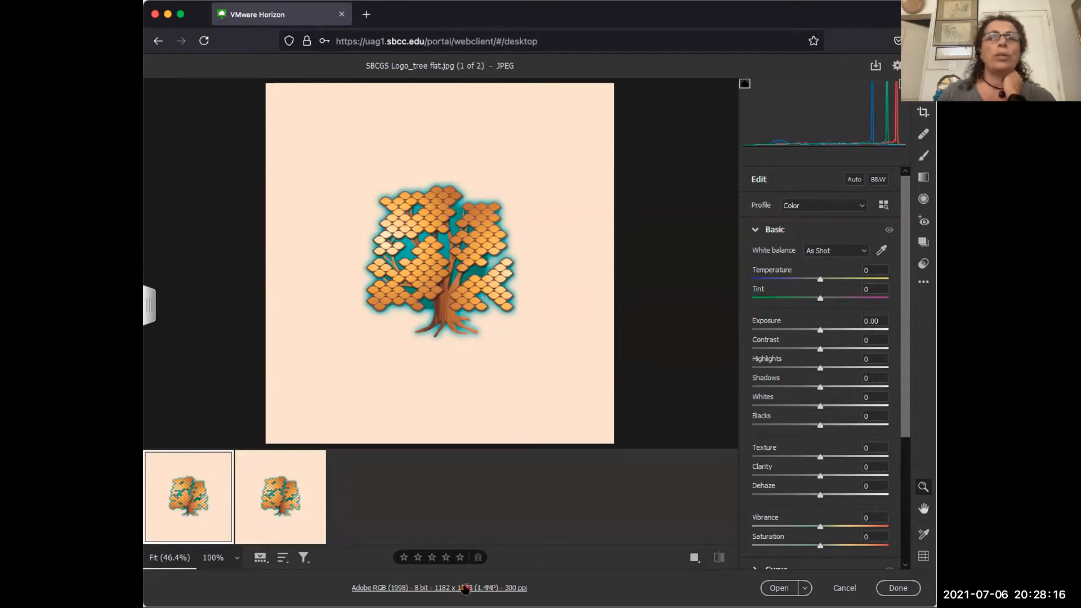
mouse_move(275, 506)
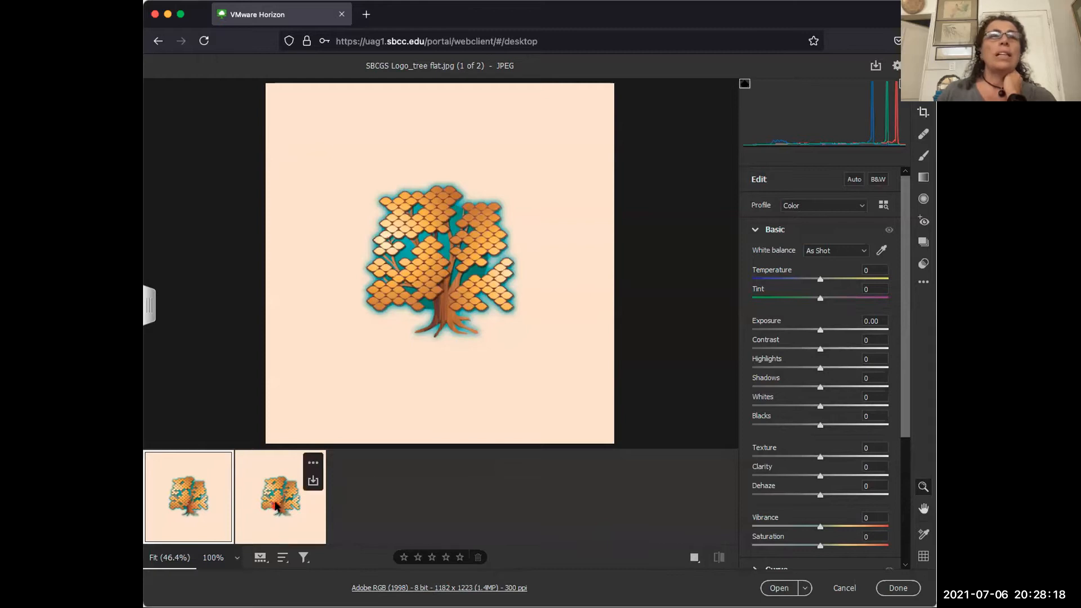
left_click(276, 506)
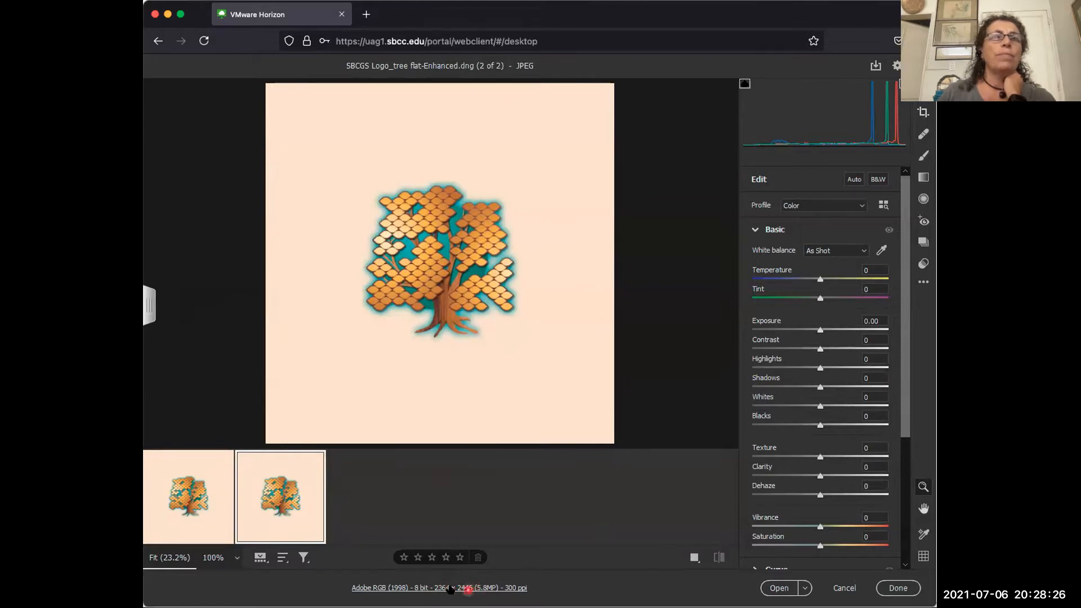
mouse_move(221, 474)
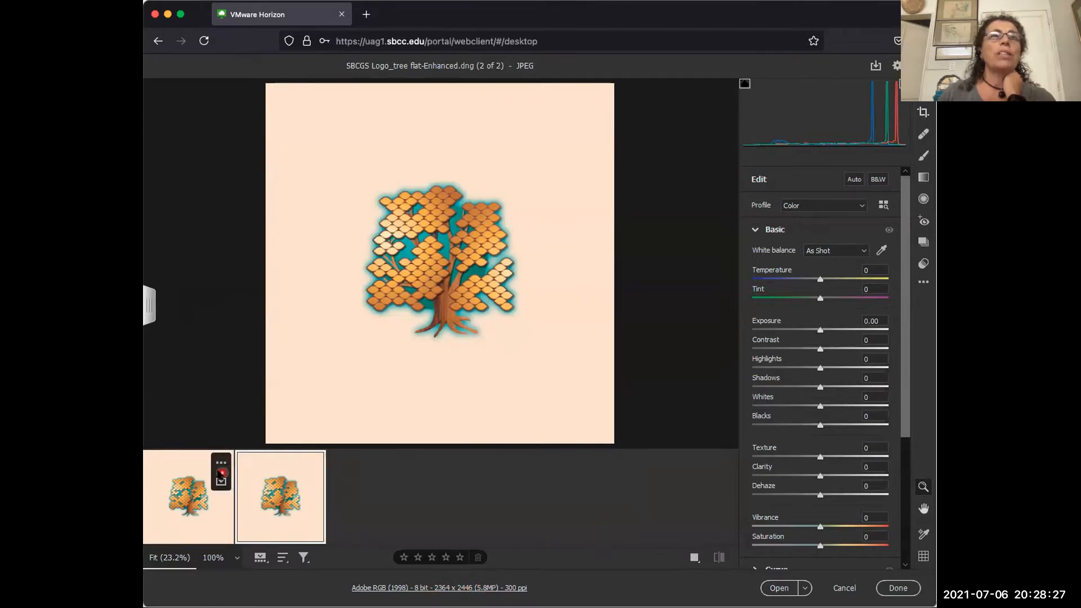
left_click(191, 490)
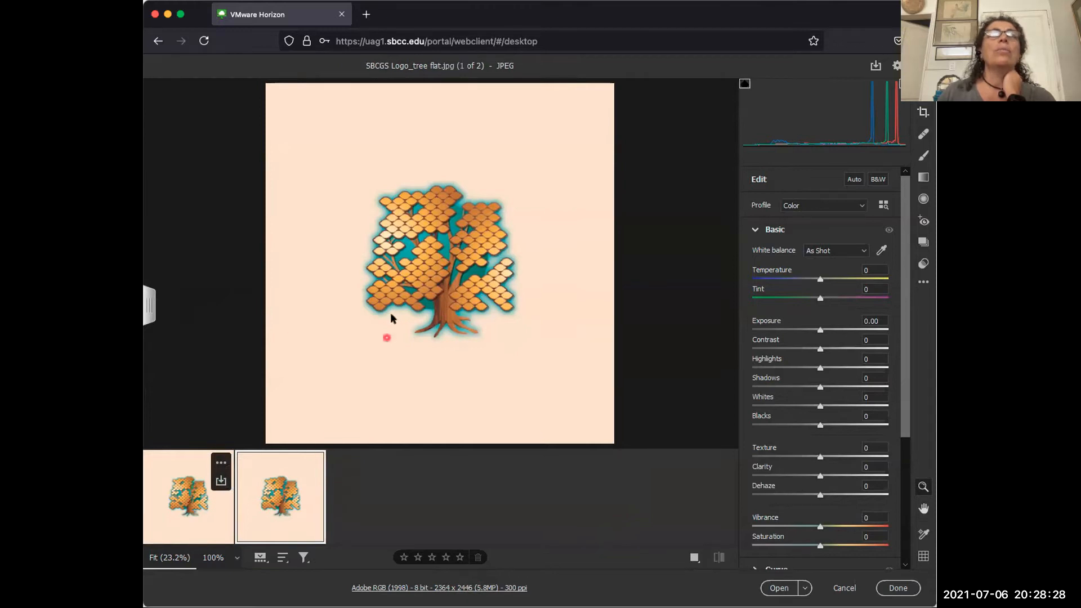
left_click(290, 485)
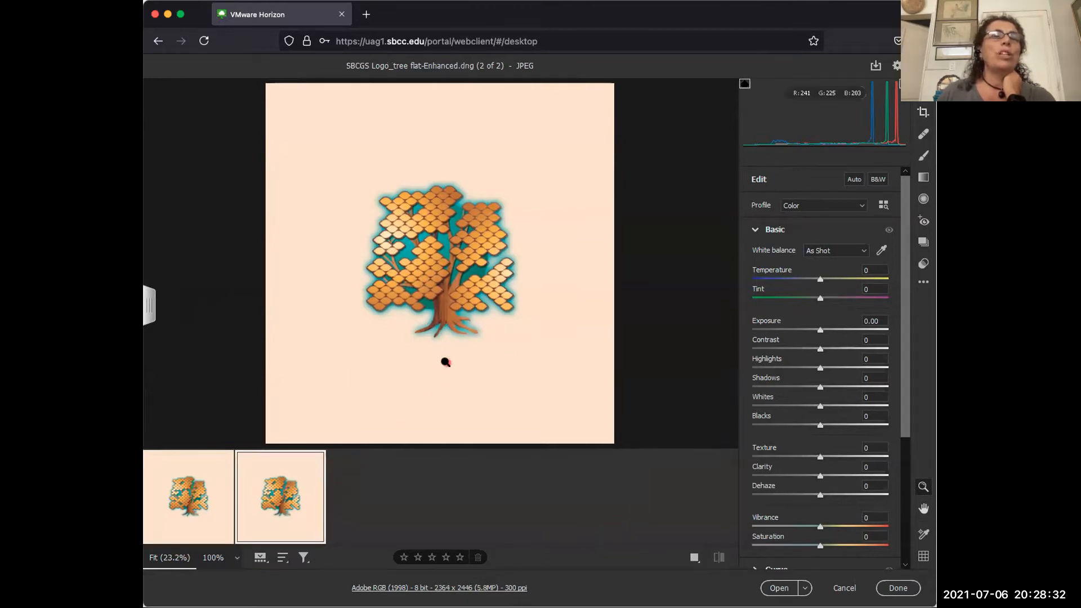
Try to run Enhance again on the already enhanced SBCGS Logo_tree flat-Enhanced.dng.
mouse_move(271, 535)
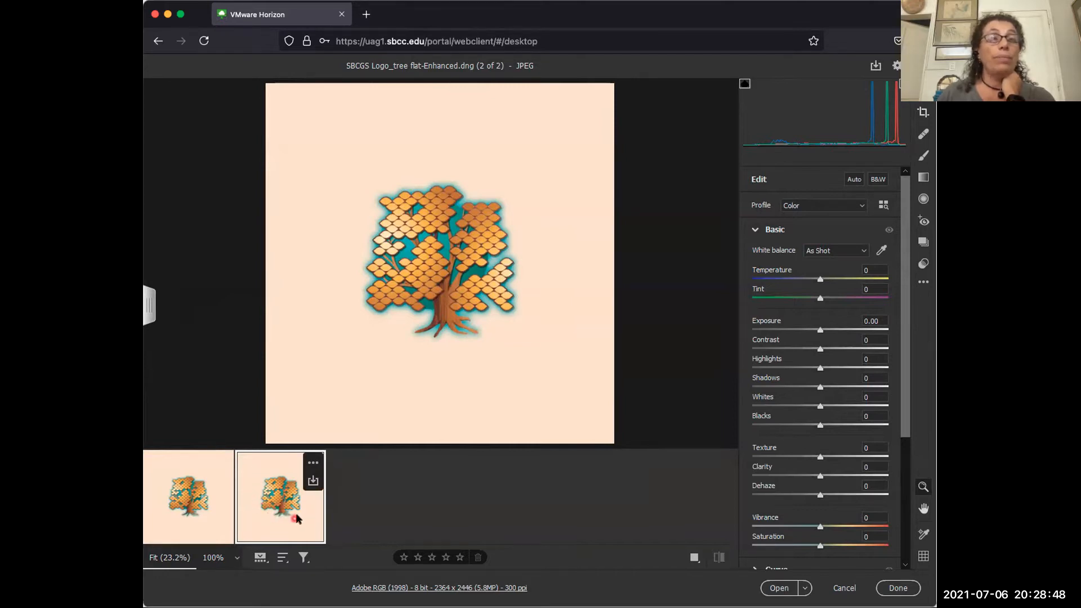
left_click(313, 462)
left_click(357, 418)
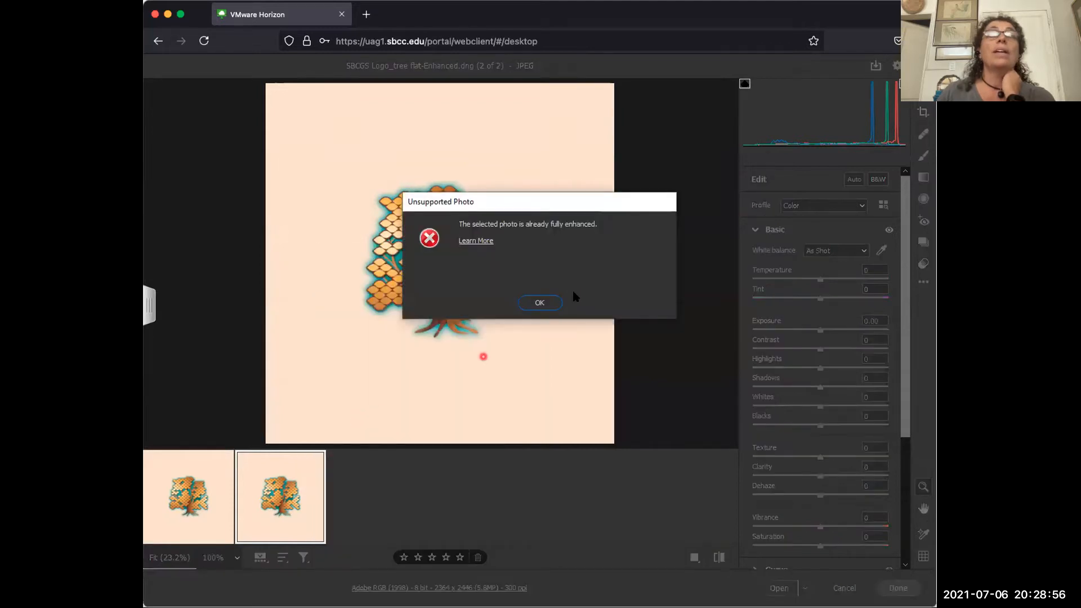
left_click(540, 303)
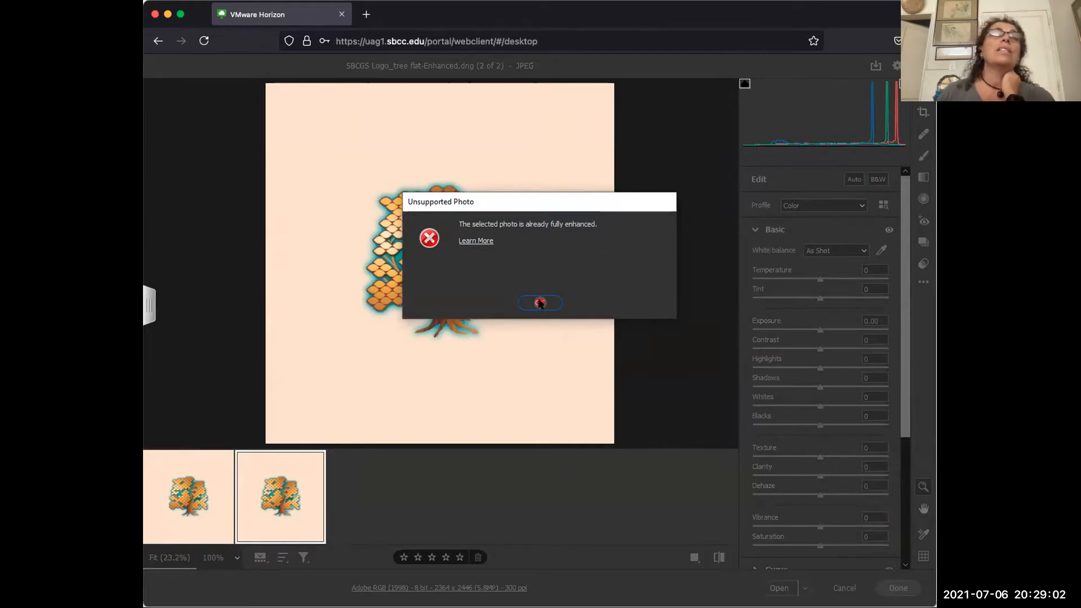
Finish the Camera Raw session and compare the metadata of SBCGS Logo_tree flat-Enhanced.dng and SBCGS Logo_tree flat.jpg in Bridge.
left_click(540, 302)
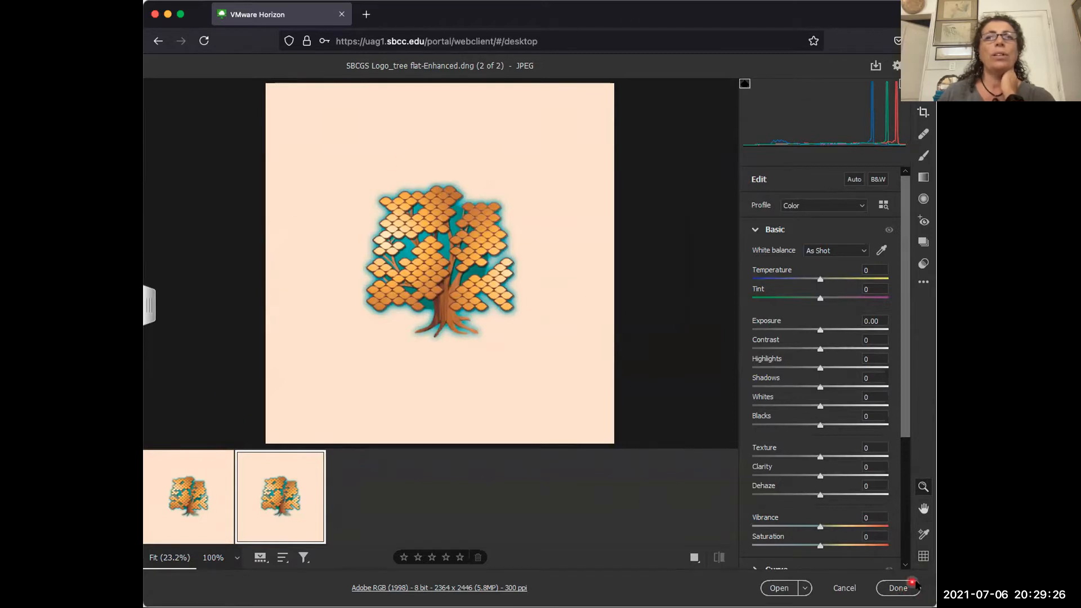
left_click(899, 588)
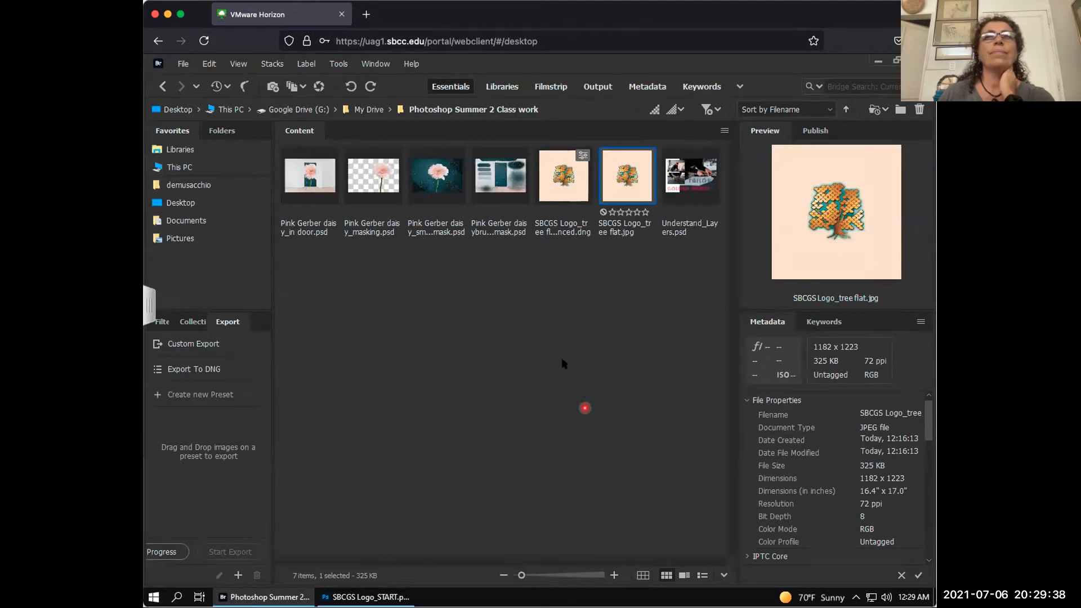
left_click(565, 186)
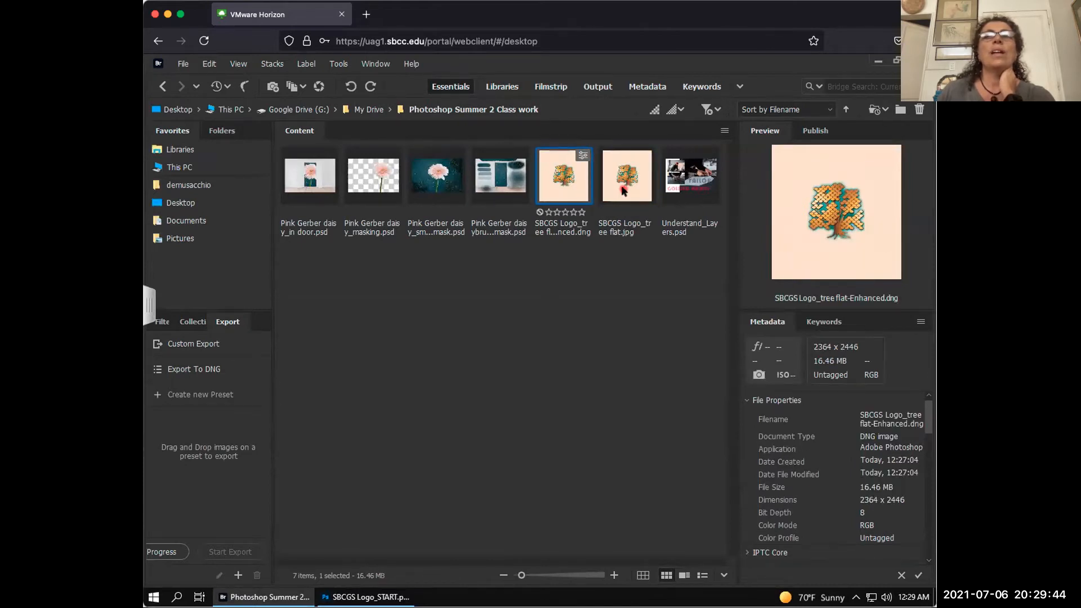
left_click(624, 190)
left_click(556, 192)
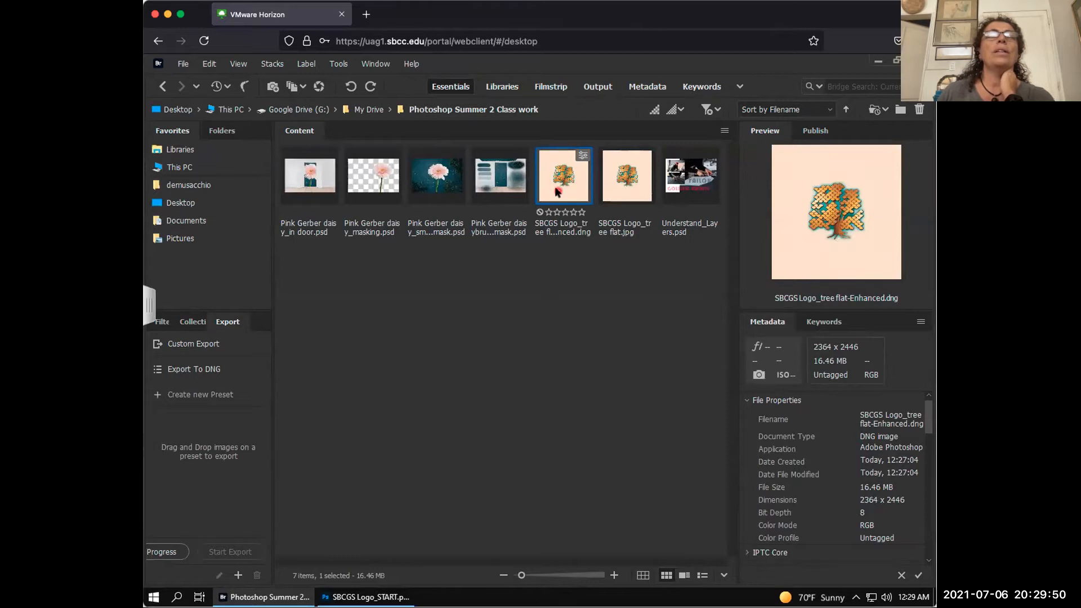
left_click(618, 191)
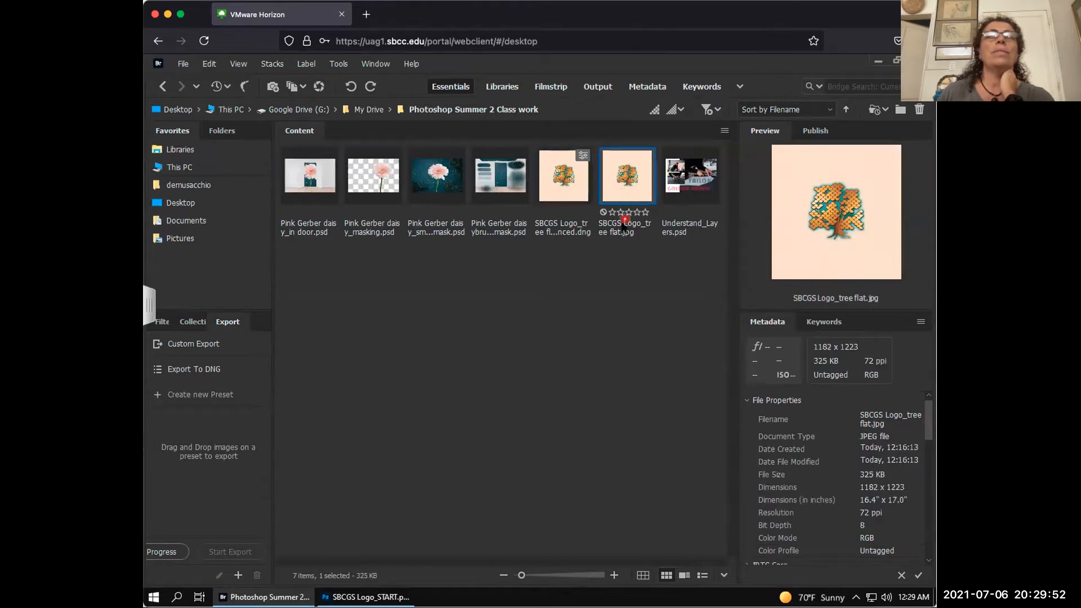
left_click(570, 183)
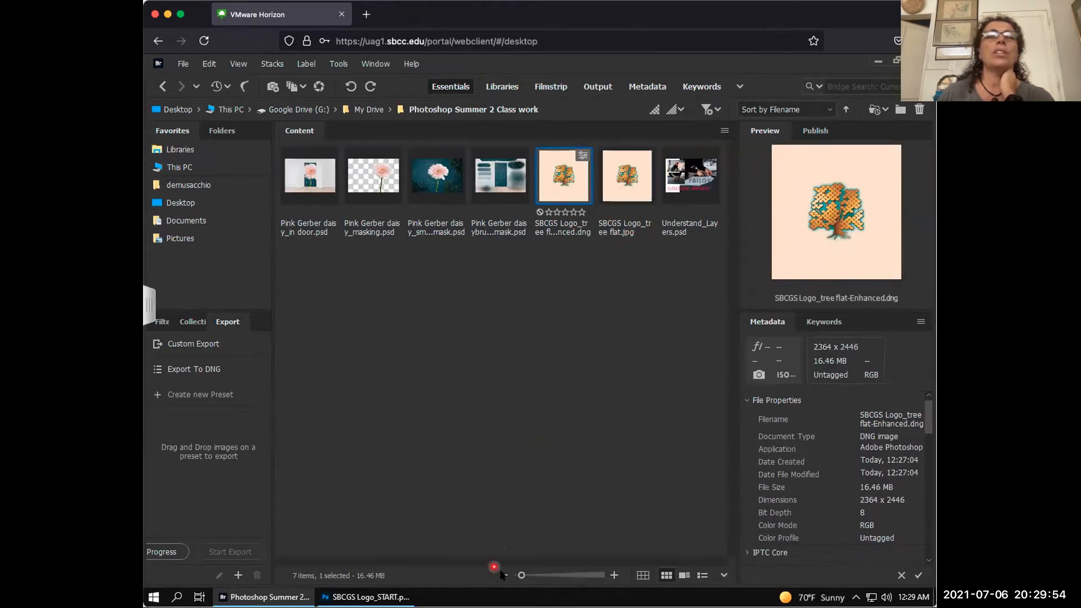
Enlarge the content thumbnails by three levels so the tree images and their file names are easier to read.
left_click(614, 575)
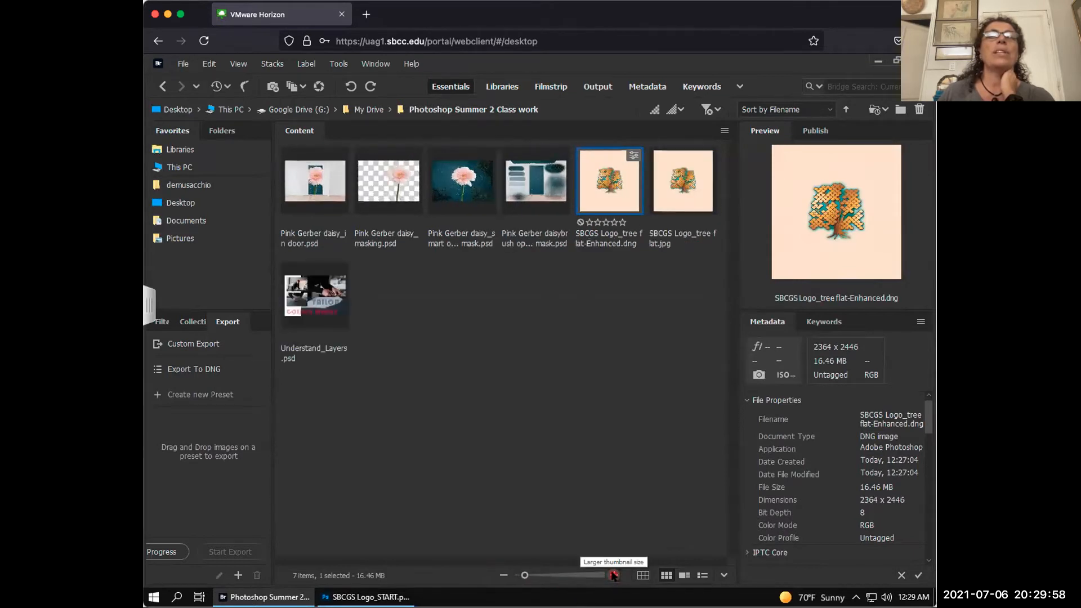
left_click(613, 574)
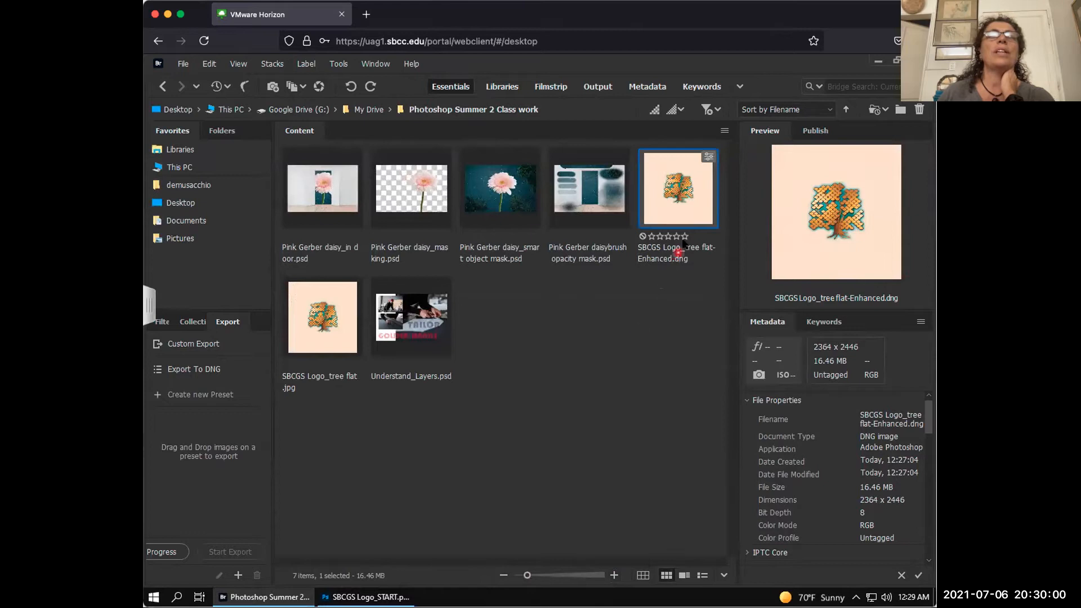
left_click(615, 575)
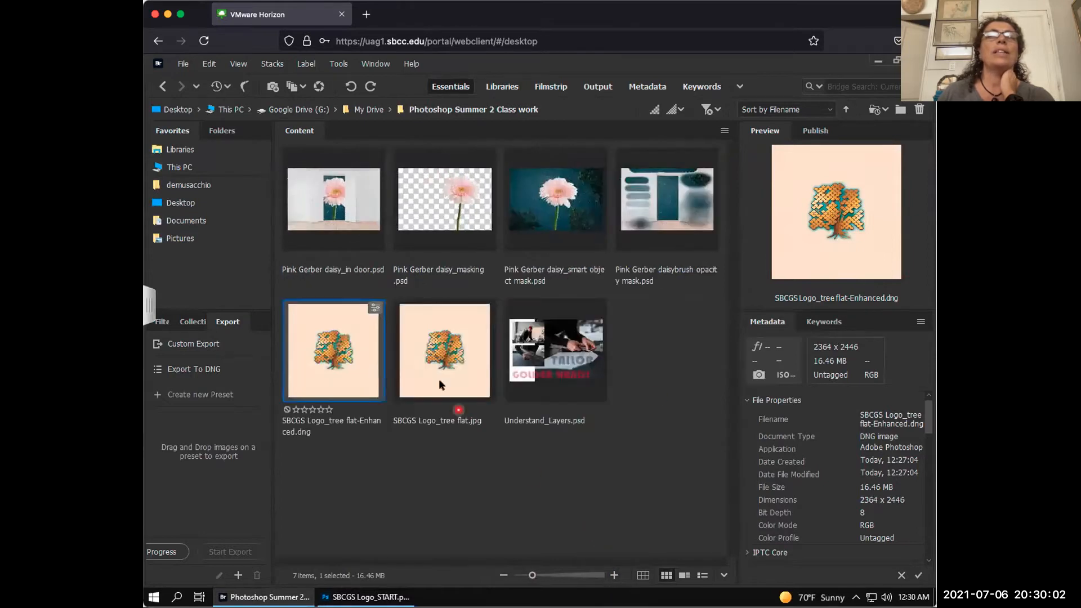
left_click(341, 428)
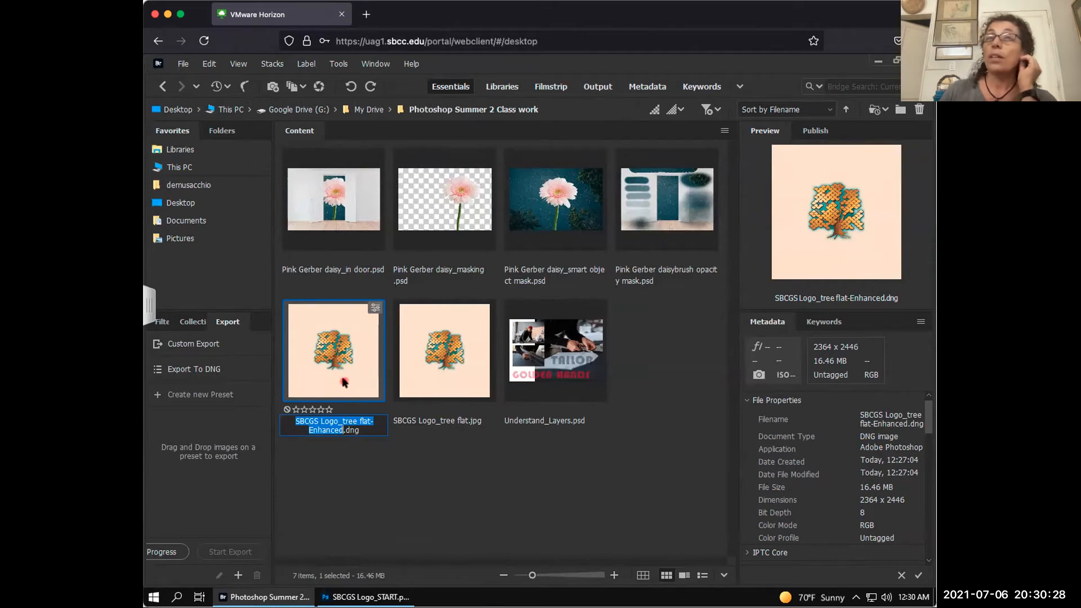
left_click(345, 451)
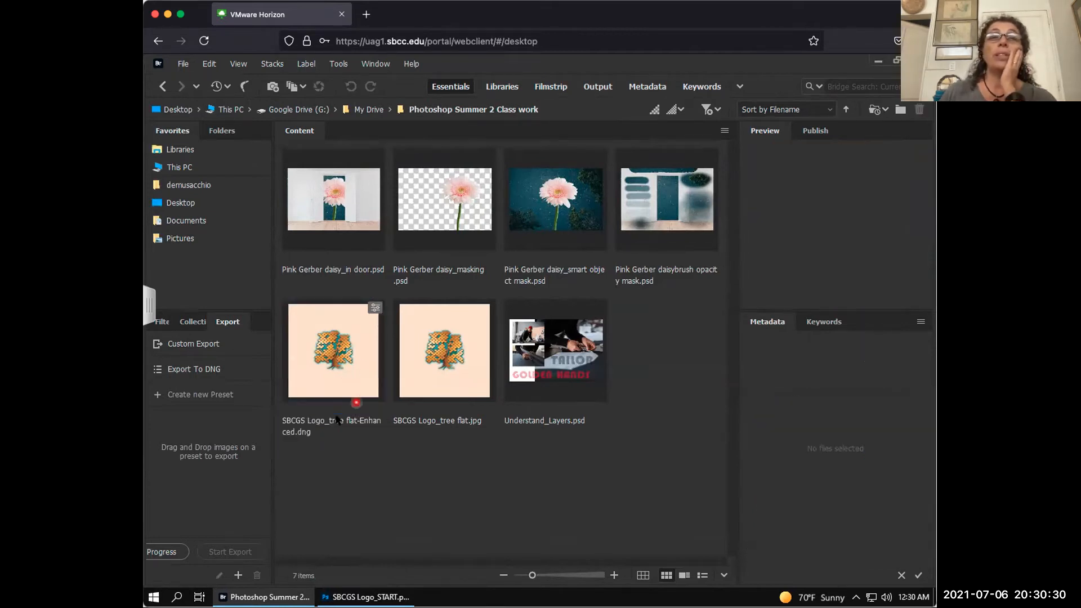
Copy both SBCGS Logo_tree flat-Enhanced.dng and SBCGS Logo_tree flat.jpg to the DOWNLOAD_Photoshop Class Files Summer 2-2021 folder.
left_click(337, 355)
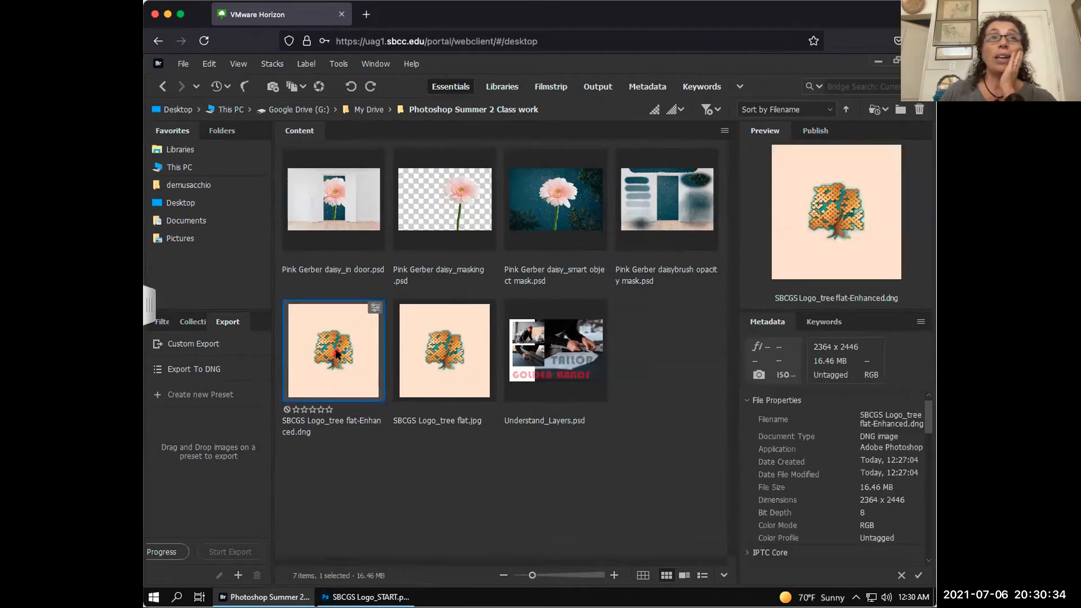
left_click(445, 377, "ctrl")
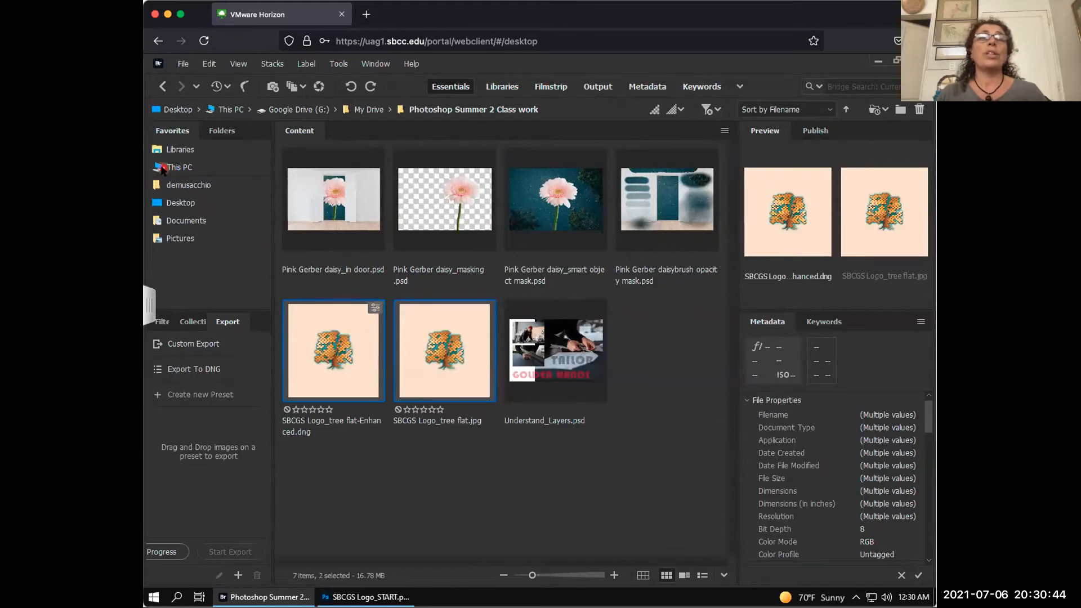
mouse_move(340, 342)
left_mouse_down()
mouse_move(262, 229)
mouse_move(339, 336)
mouse_move(181, 164)
mouse_move(348, 346)
left_mouse_up()
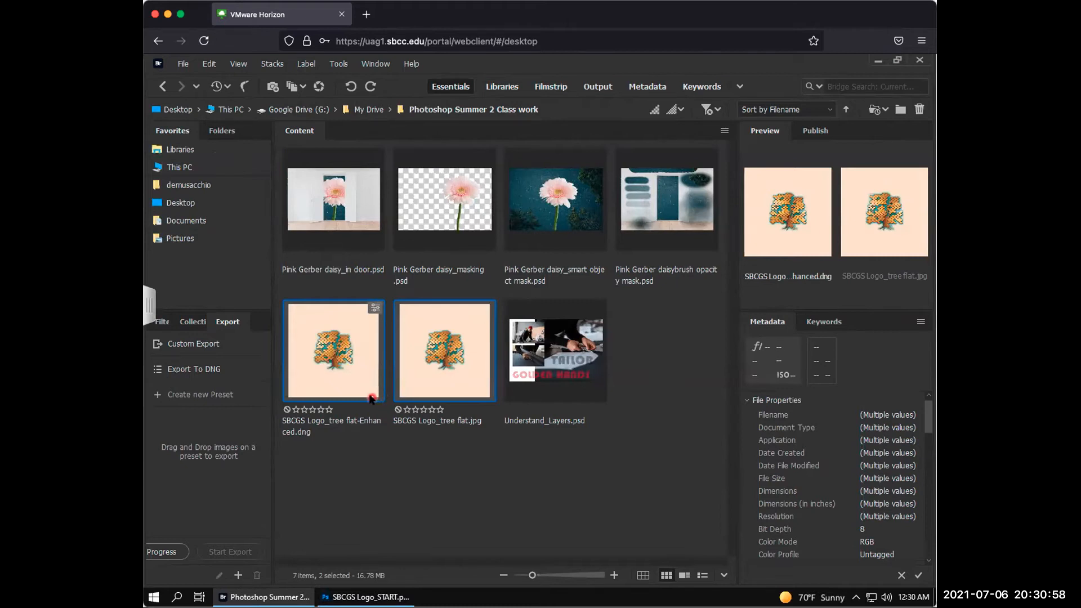
left_click(406, 469)
left_click(342, 361)
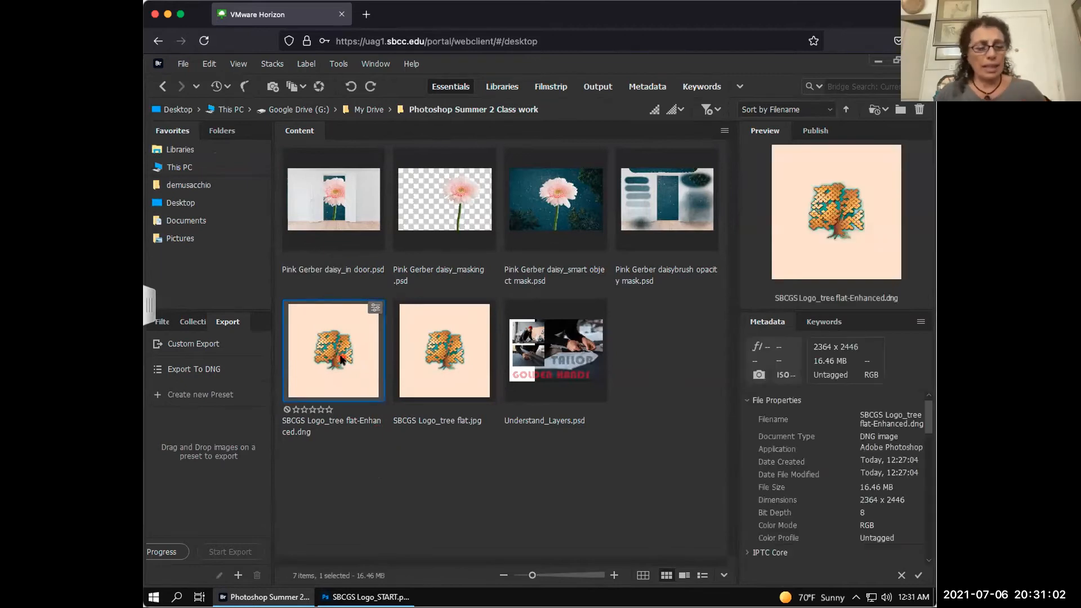
left_click(438, 365, "ctrl")
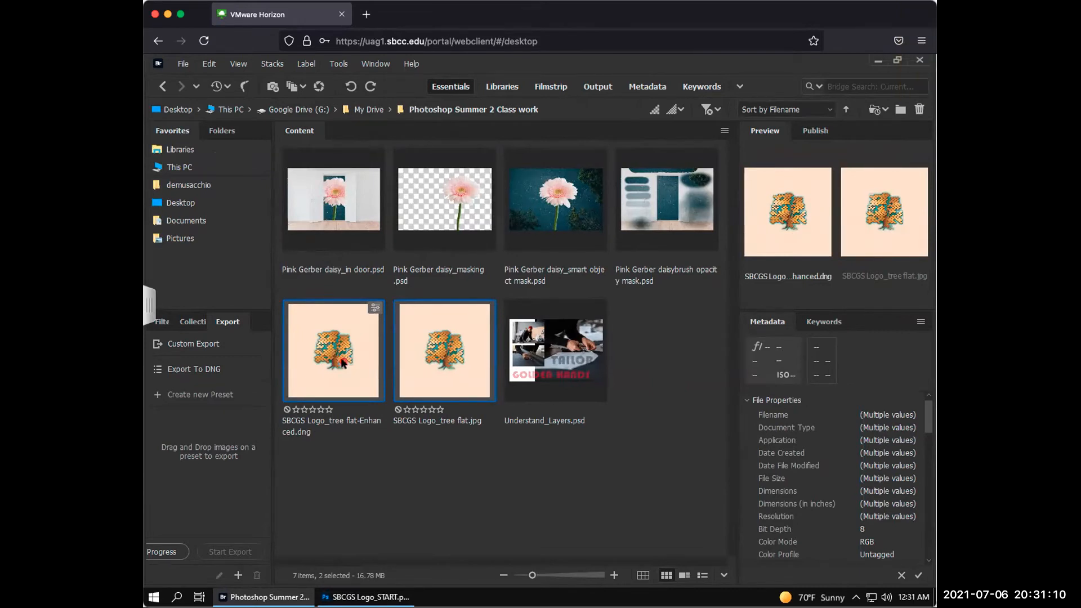
right_click(343, 362)
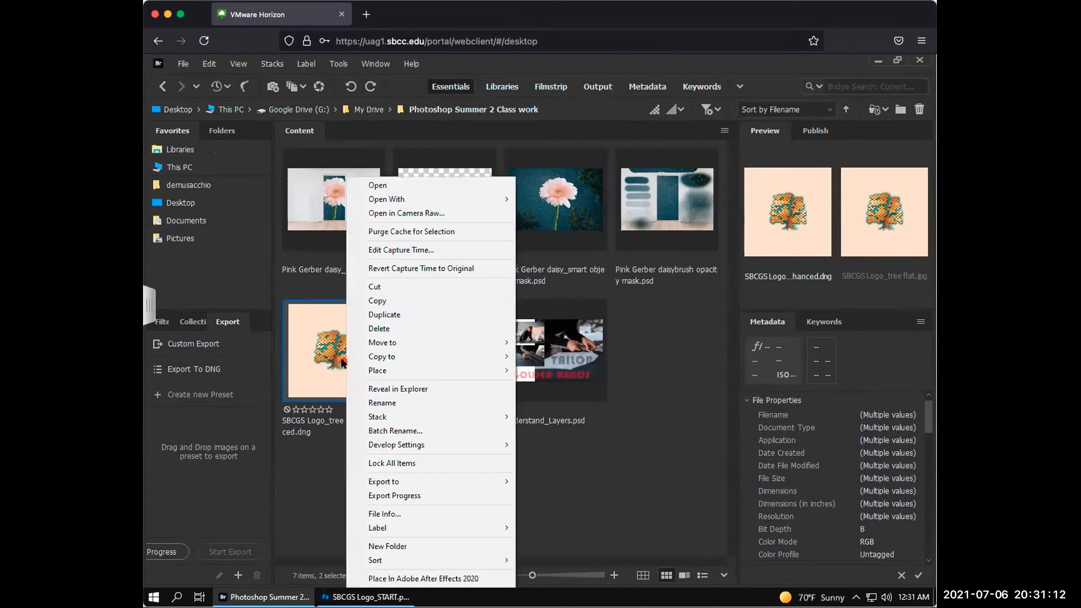
mouse_move(392, 358)
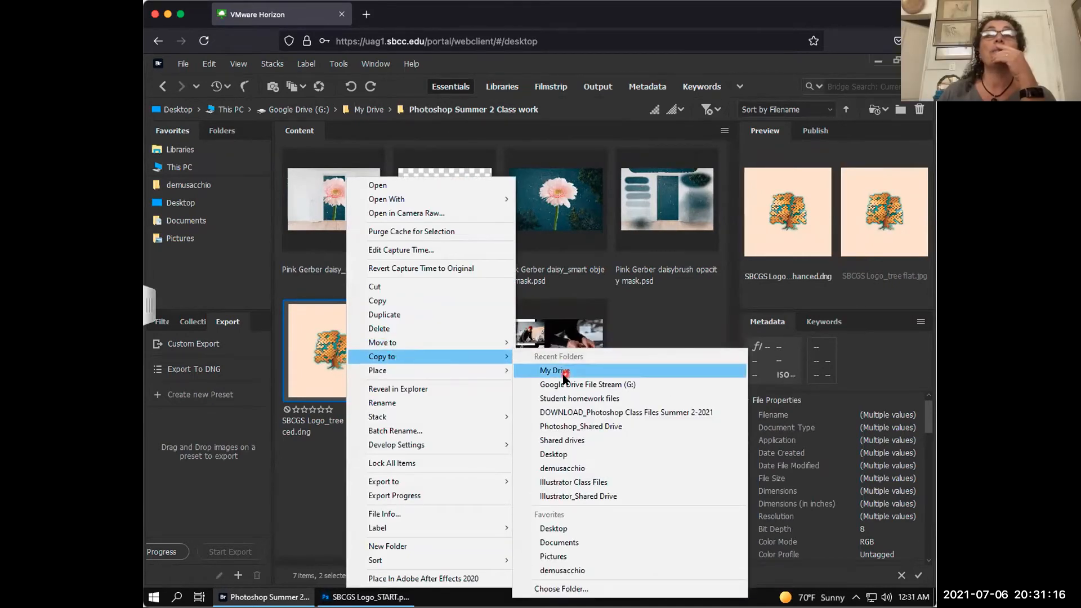
left_click(562, 413)
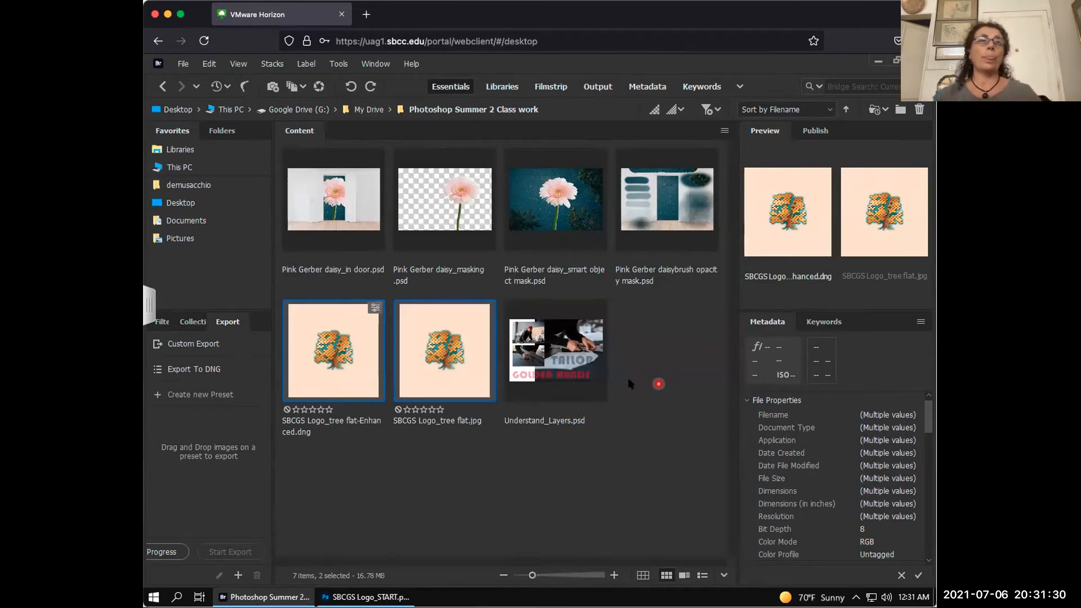
Open the DOWNLOAD_Photoshop Class Files Summer 2-2021 folder in Photoshop_Shared Drive, under the Google Drive (G:) shared drives.
left_click(175, 167)
left_click(558, 243)
double_click(558, 243)
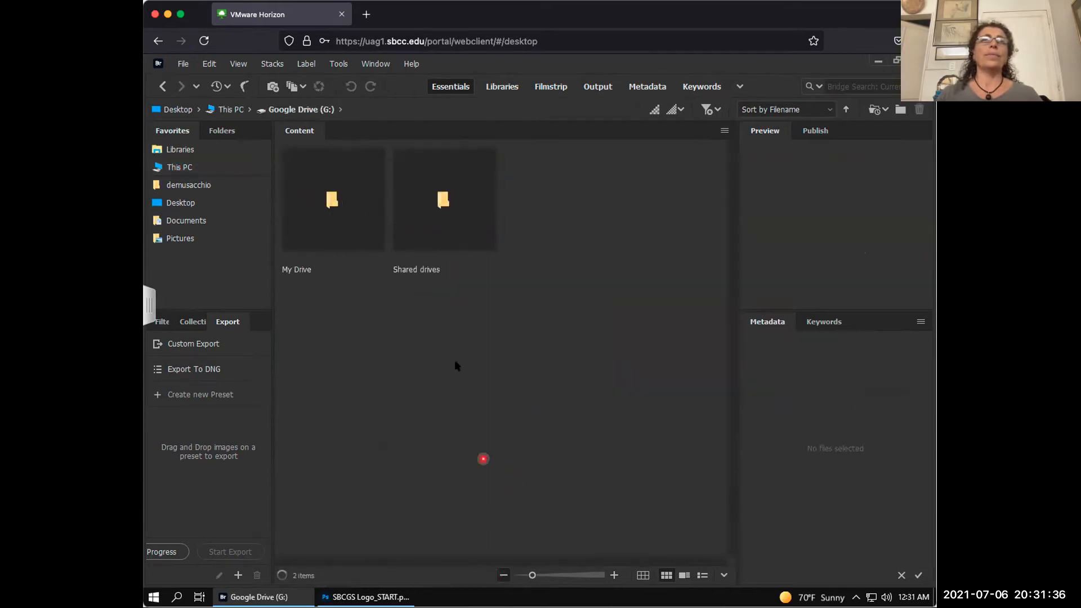
double_click(406, 188)
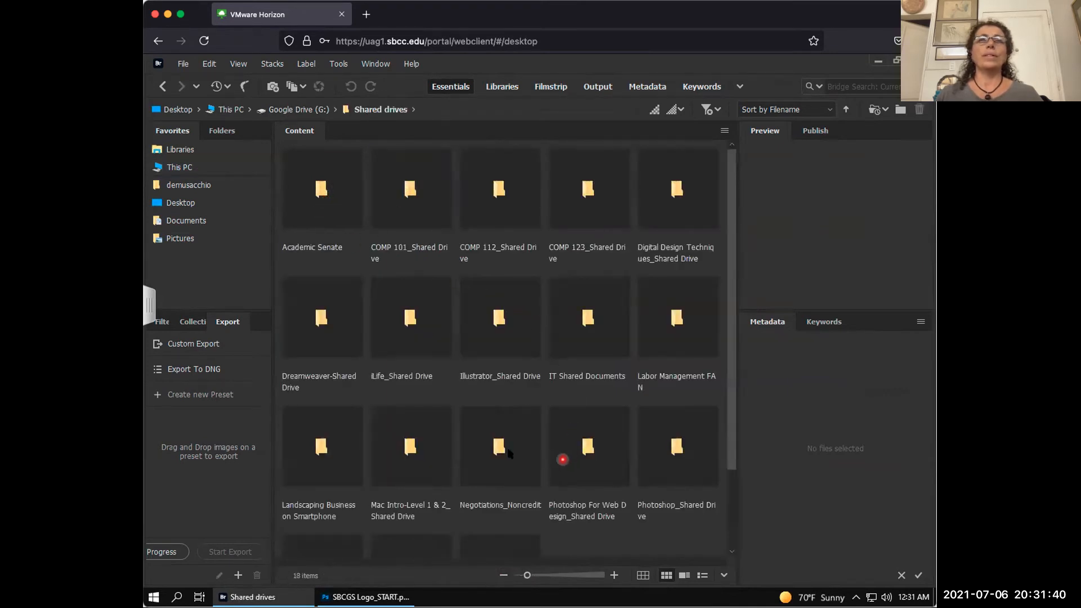
double_click(678, 449)
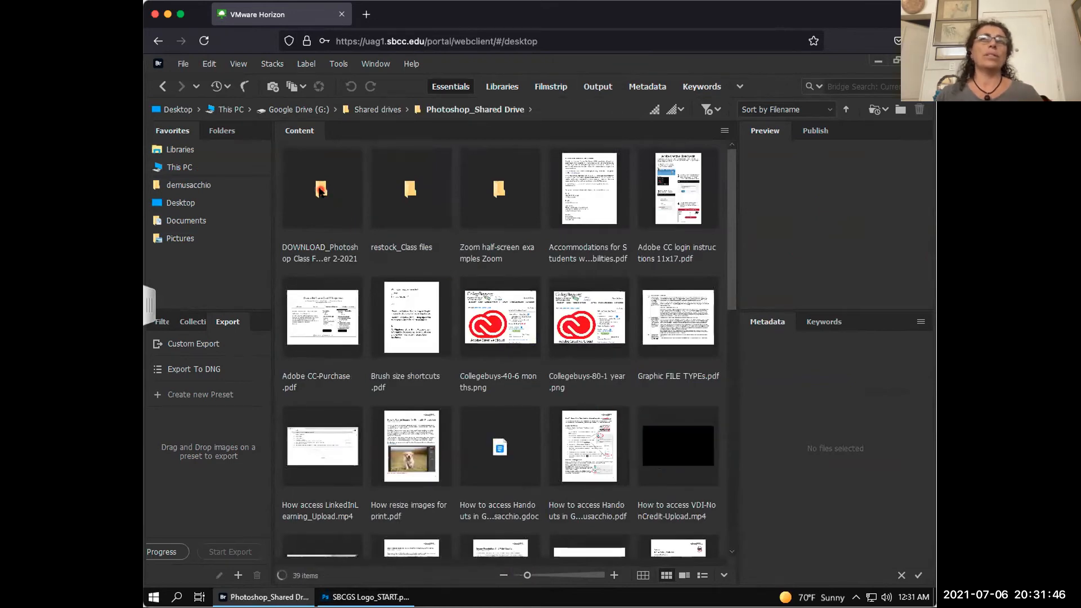
double_click(321, 190)
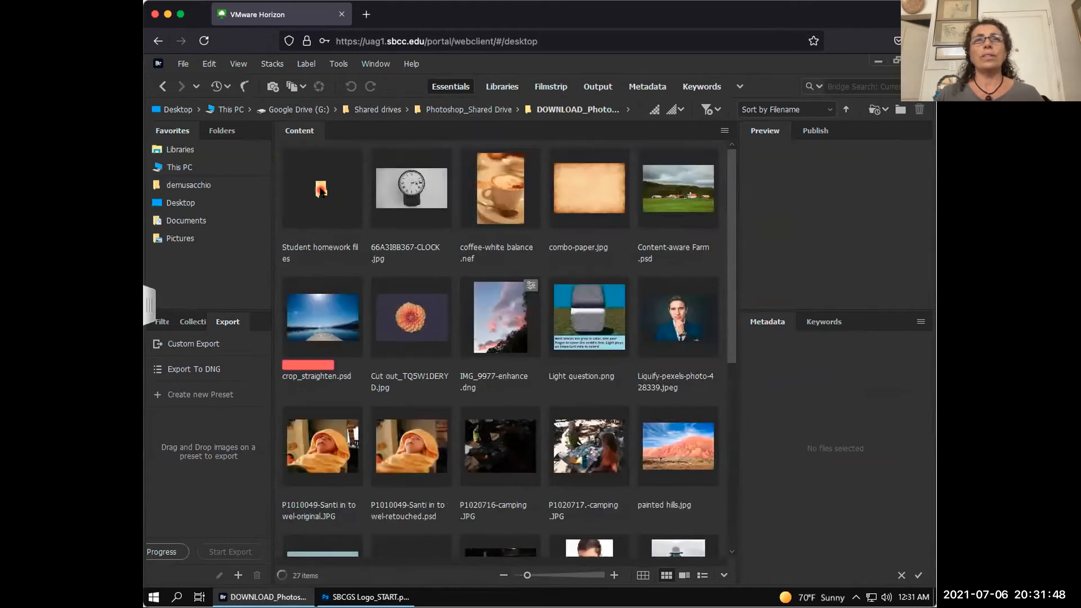
Look through the class files folder for the copied SBCGS Logo_tree files.
scroll(542, 461, "down", 6)
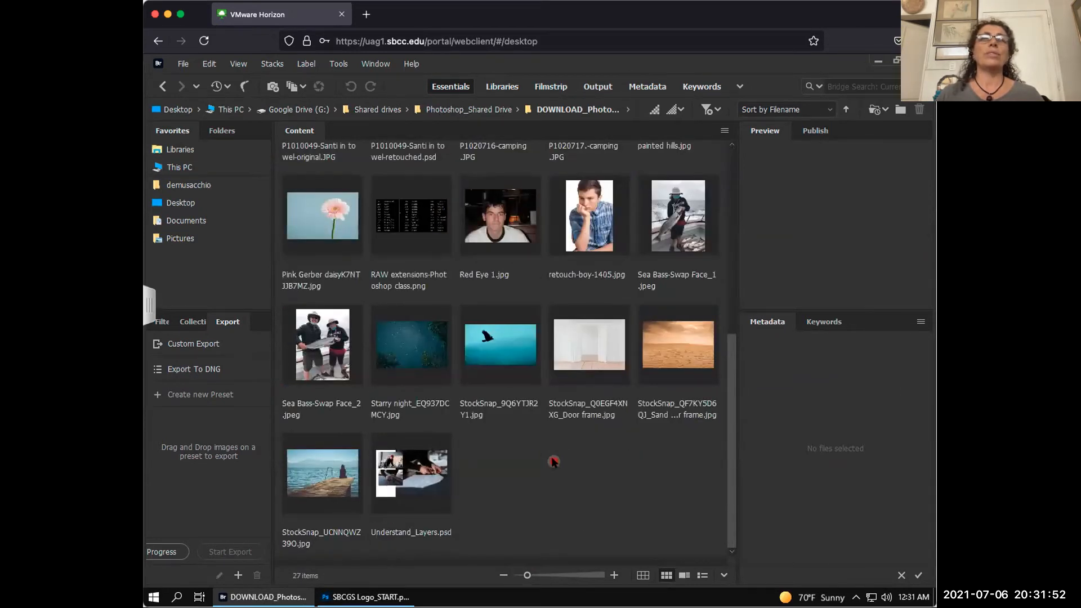
scroll(554, 462, "up", 6)
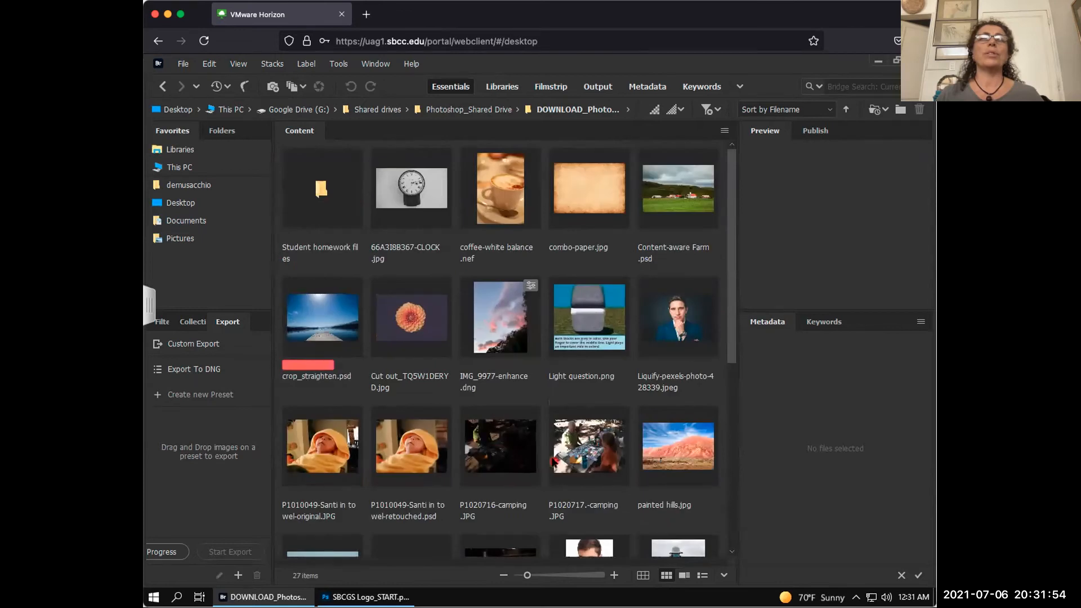
scroll(555, 462, "down", 6)
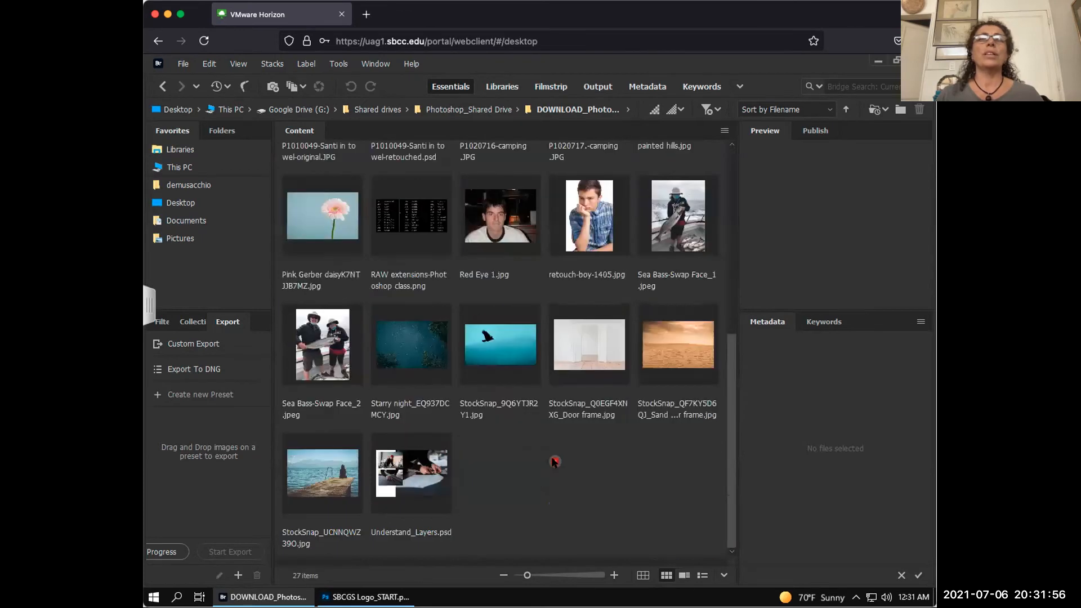
scroll(554, 461, "up", 6)
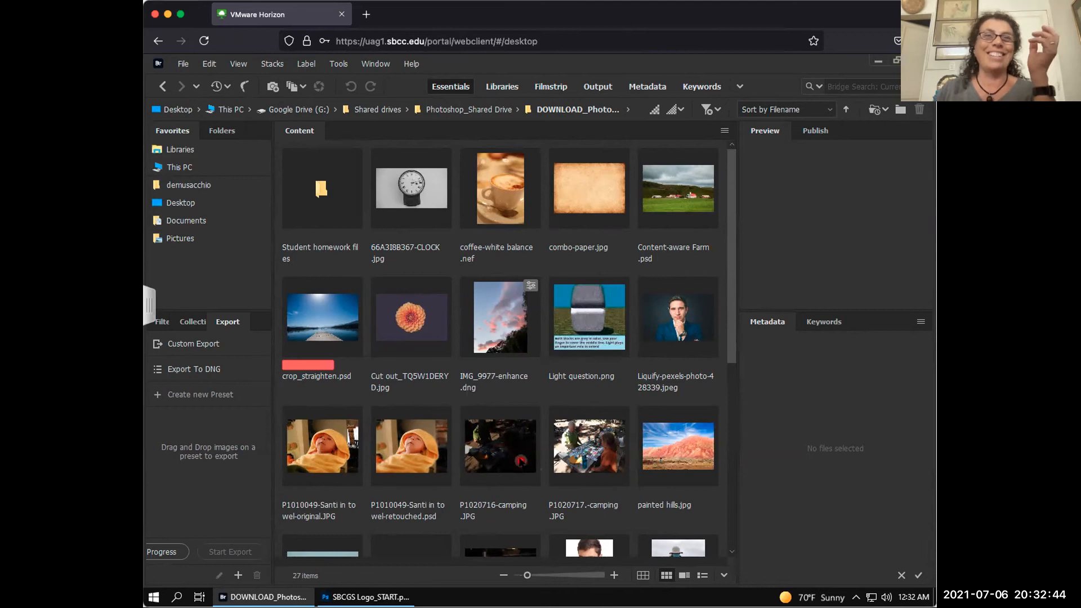
scroll(521, 462, "down", 3)
scroll(521, 462, "down", 2)
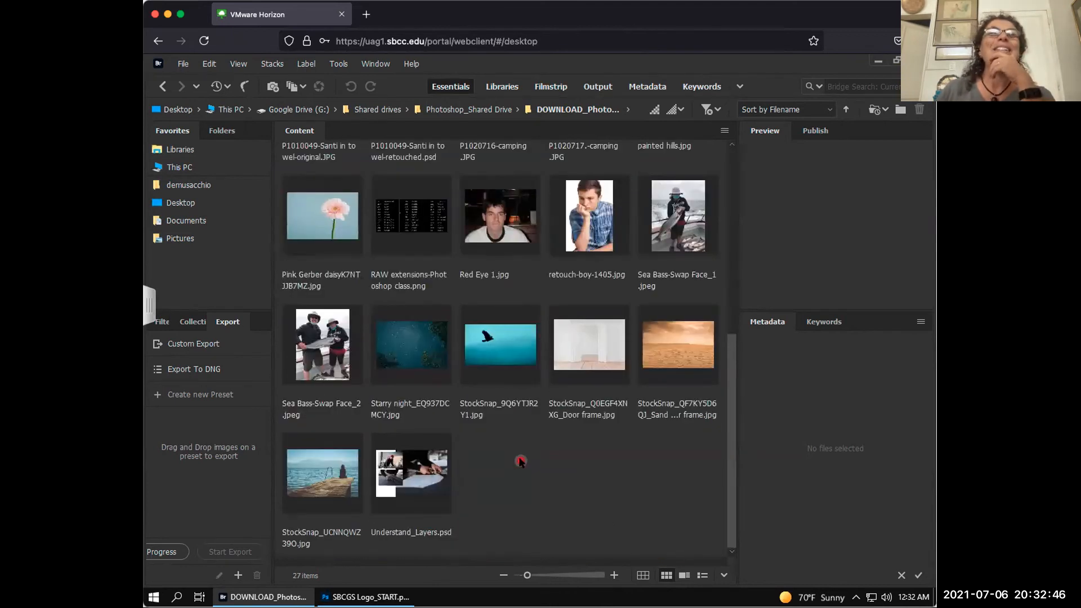
scroll(521, 462, "up", 7)
scroll(520, 462, "down", 6)
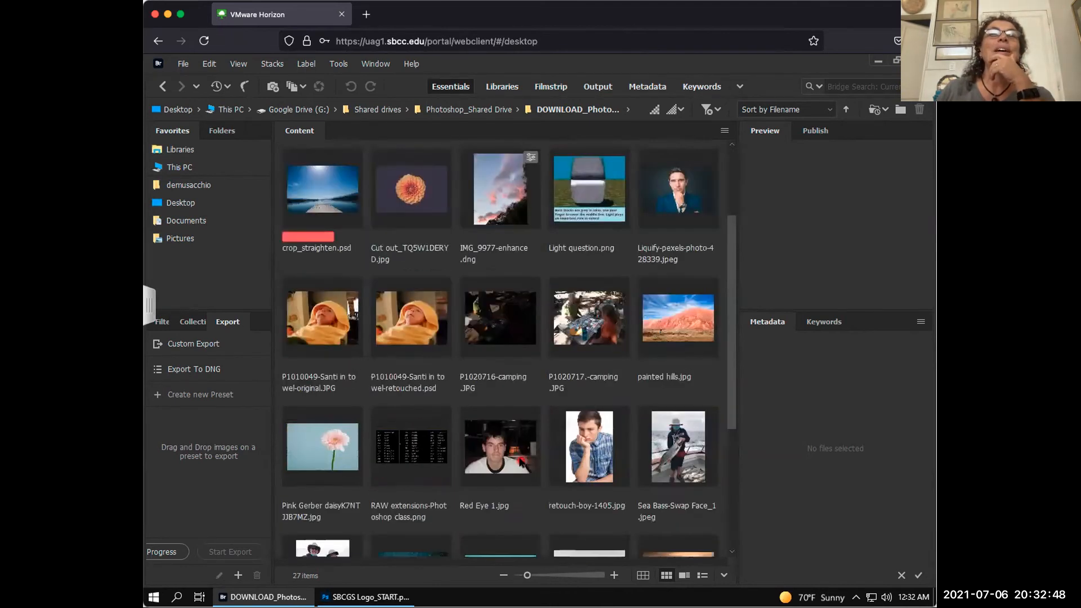